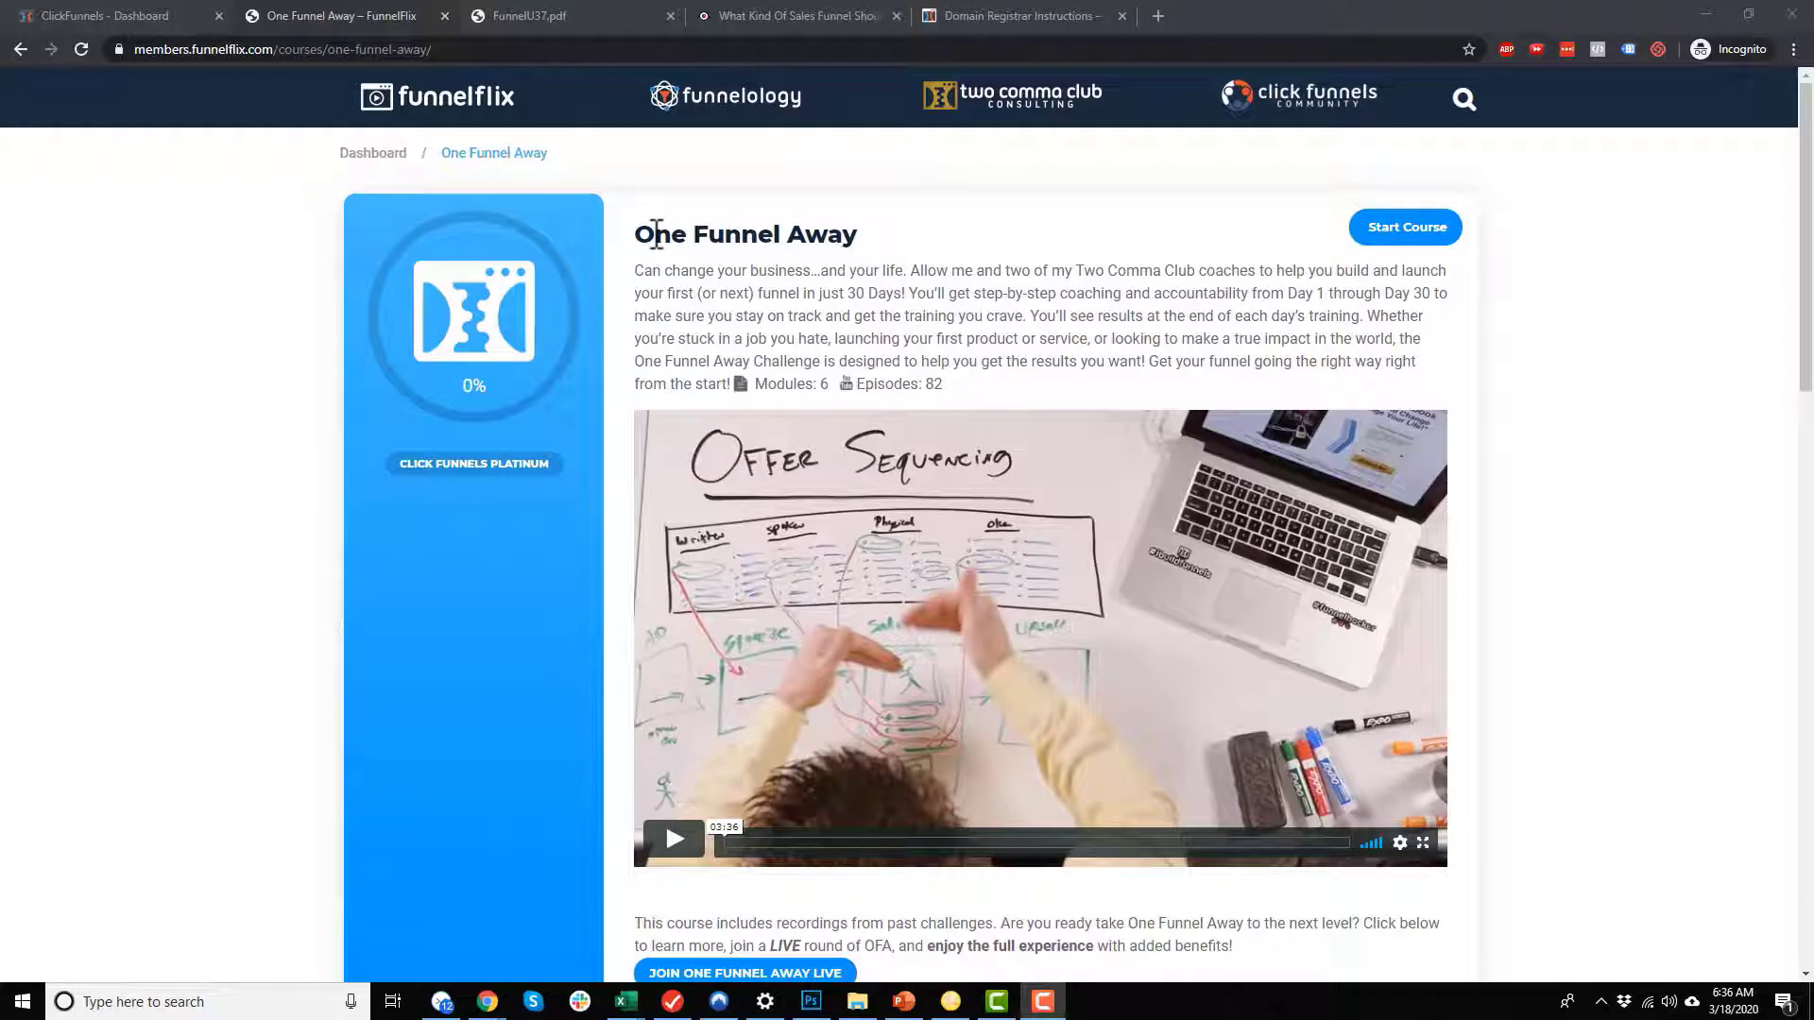
# Step: Look through the One Funnel Away course overview and its six modules, from Your Challenge is About to Begin through Week 4
pyautogui.scroll(-3, 971, 548)
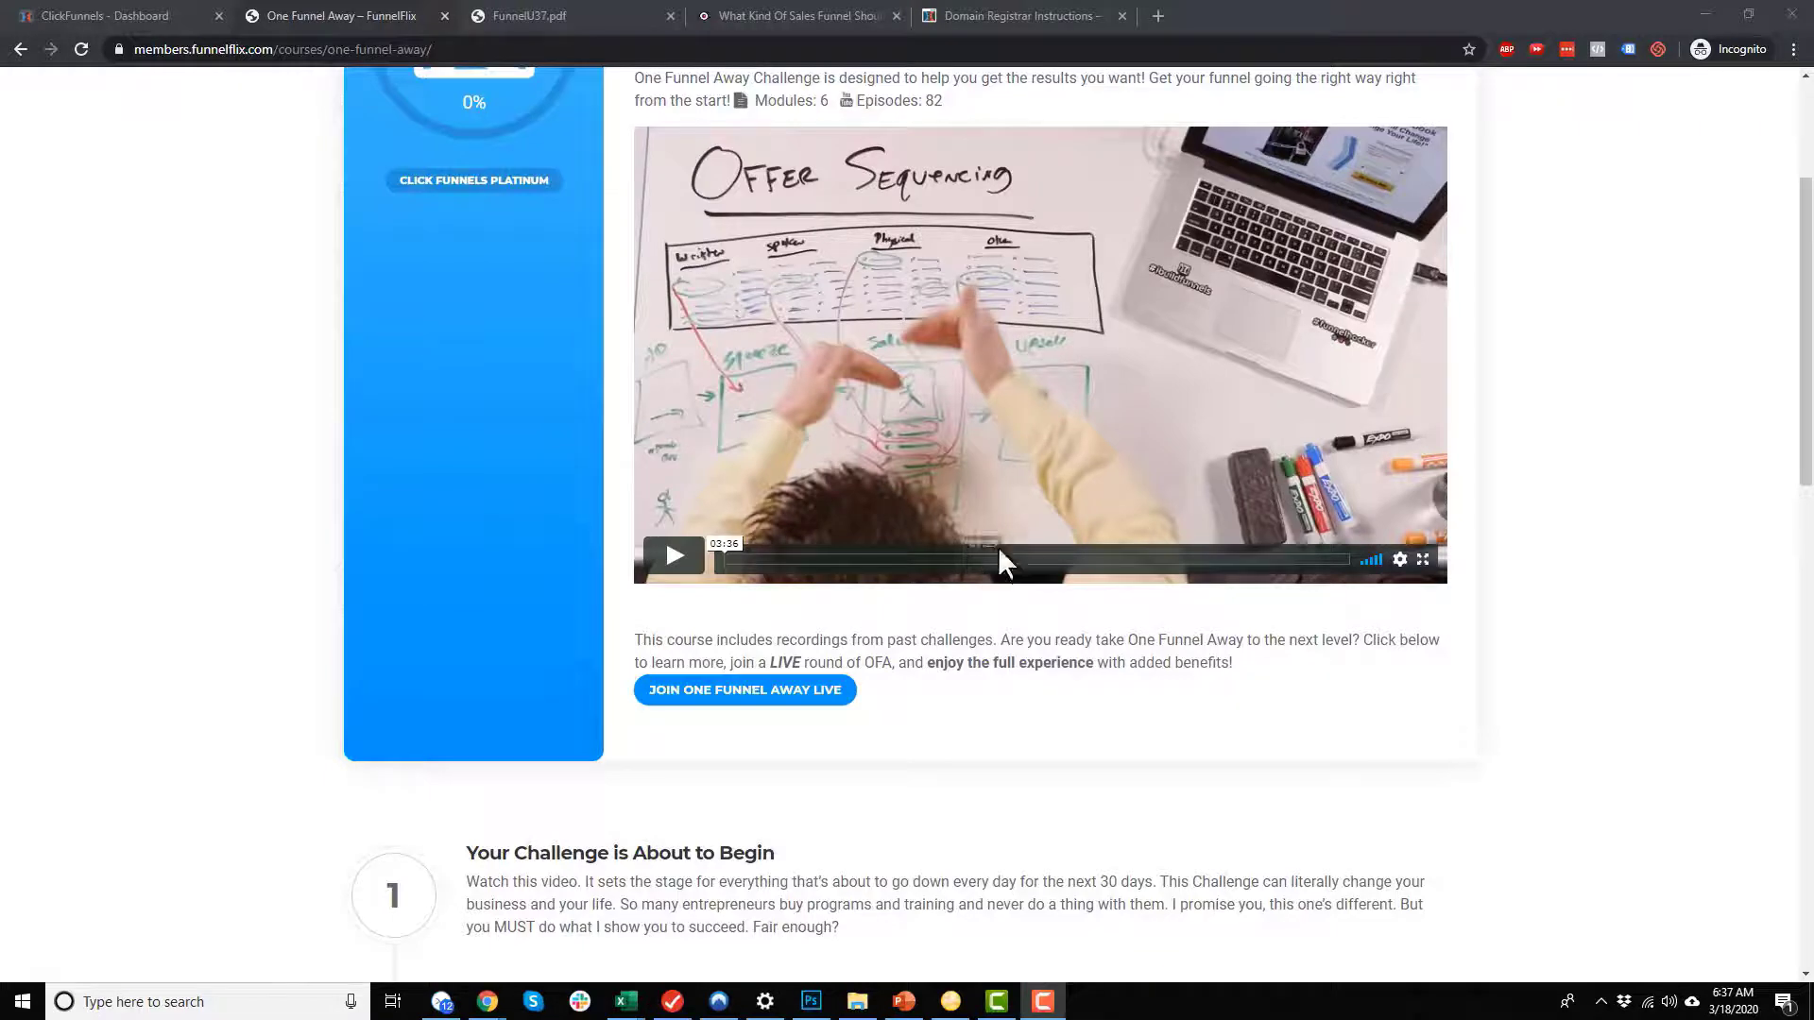
pyautogui.scroll(1, 1016, 554)
pyautogui.scroll(-5, 1025, 560)
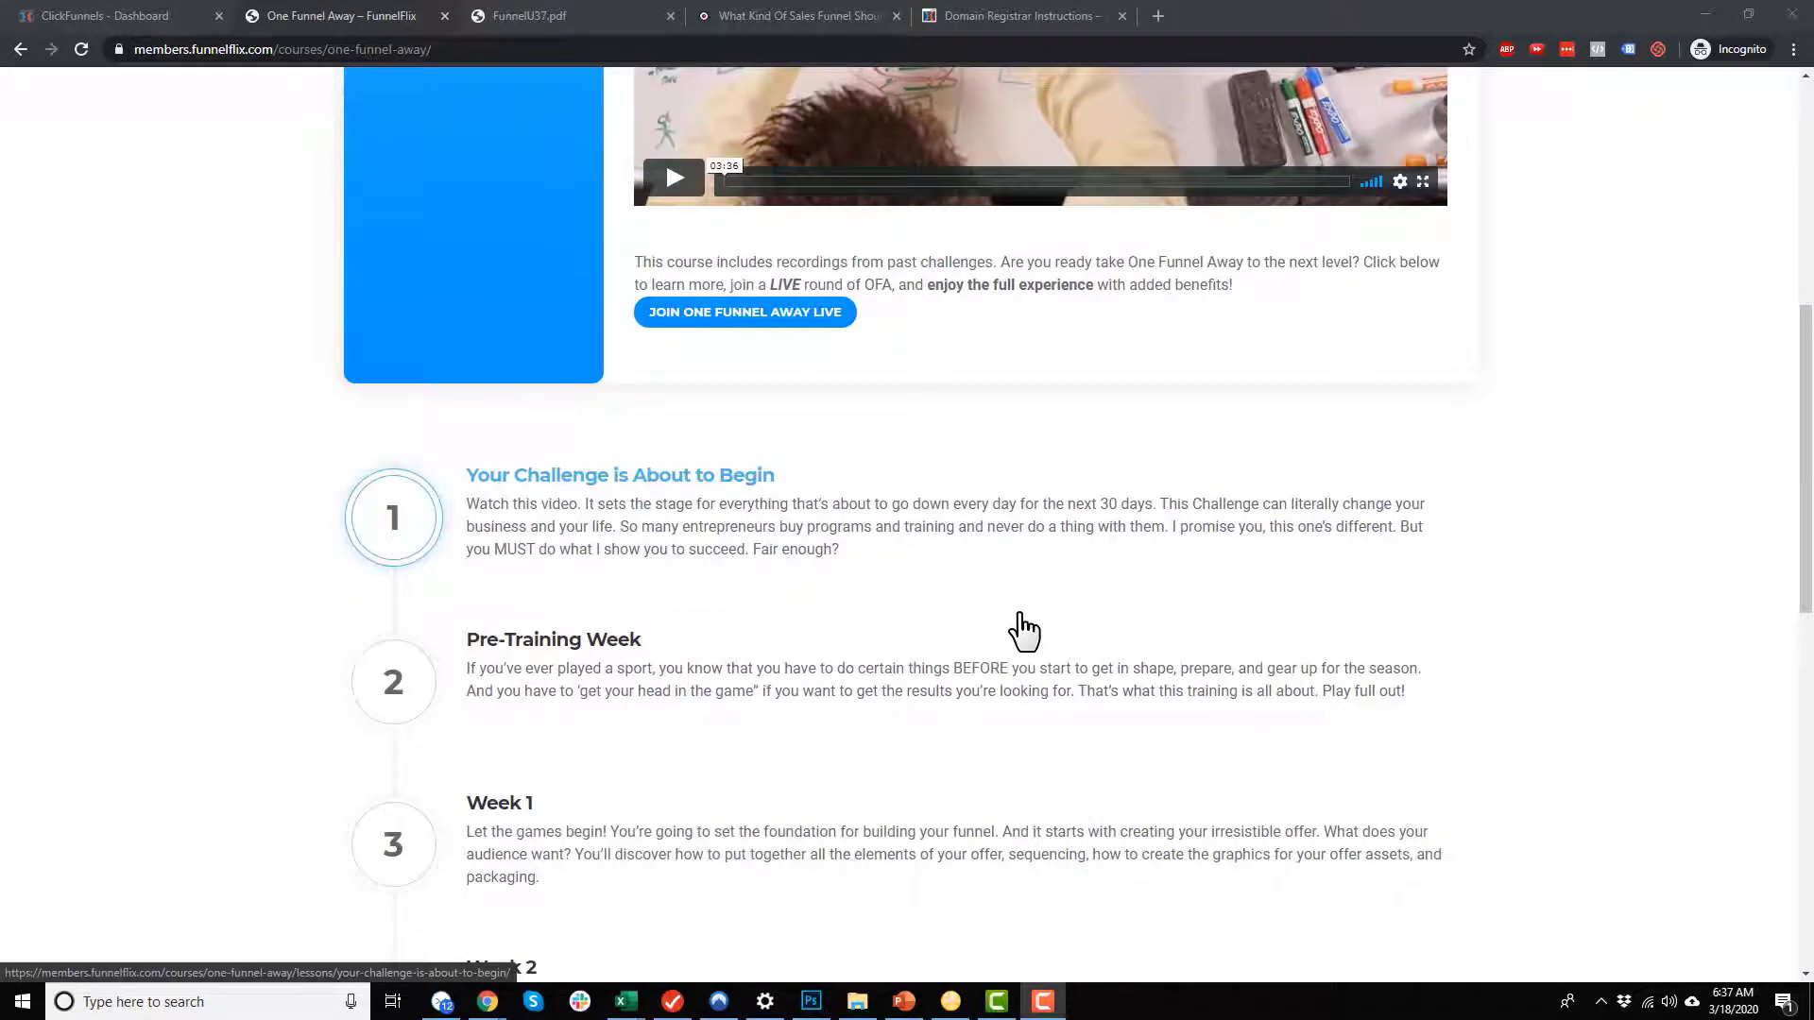
pyautogui.scroll(-1, 1022, 635)
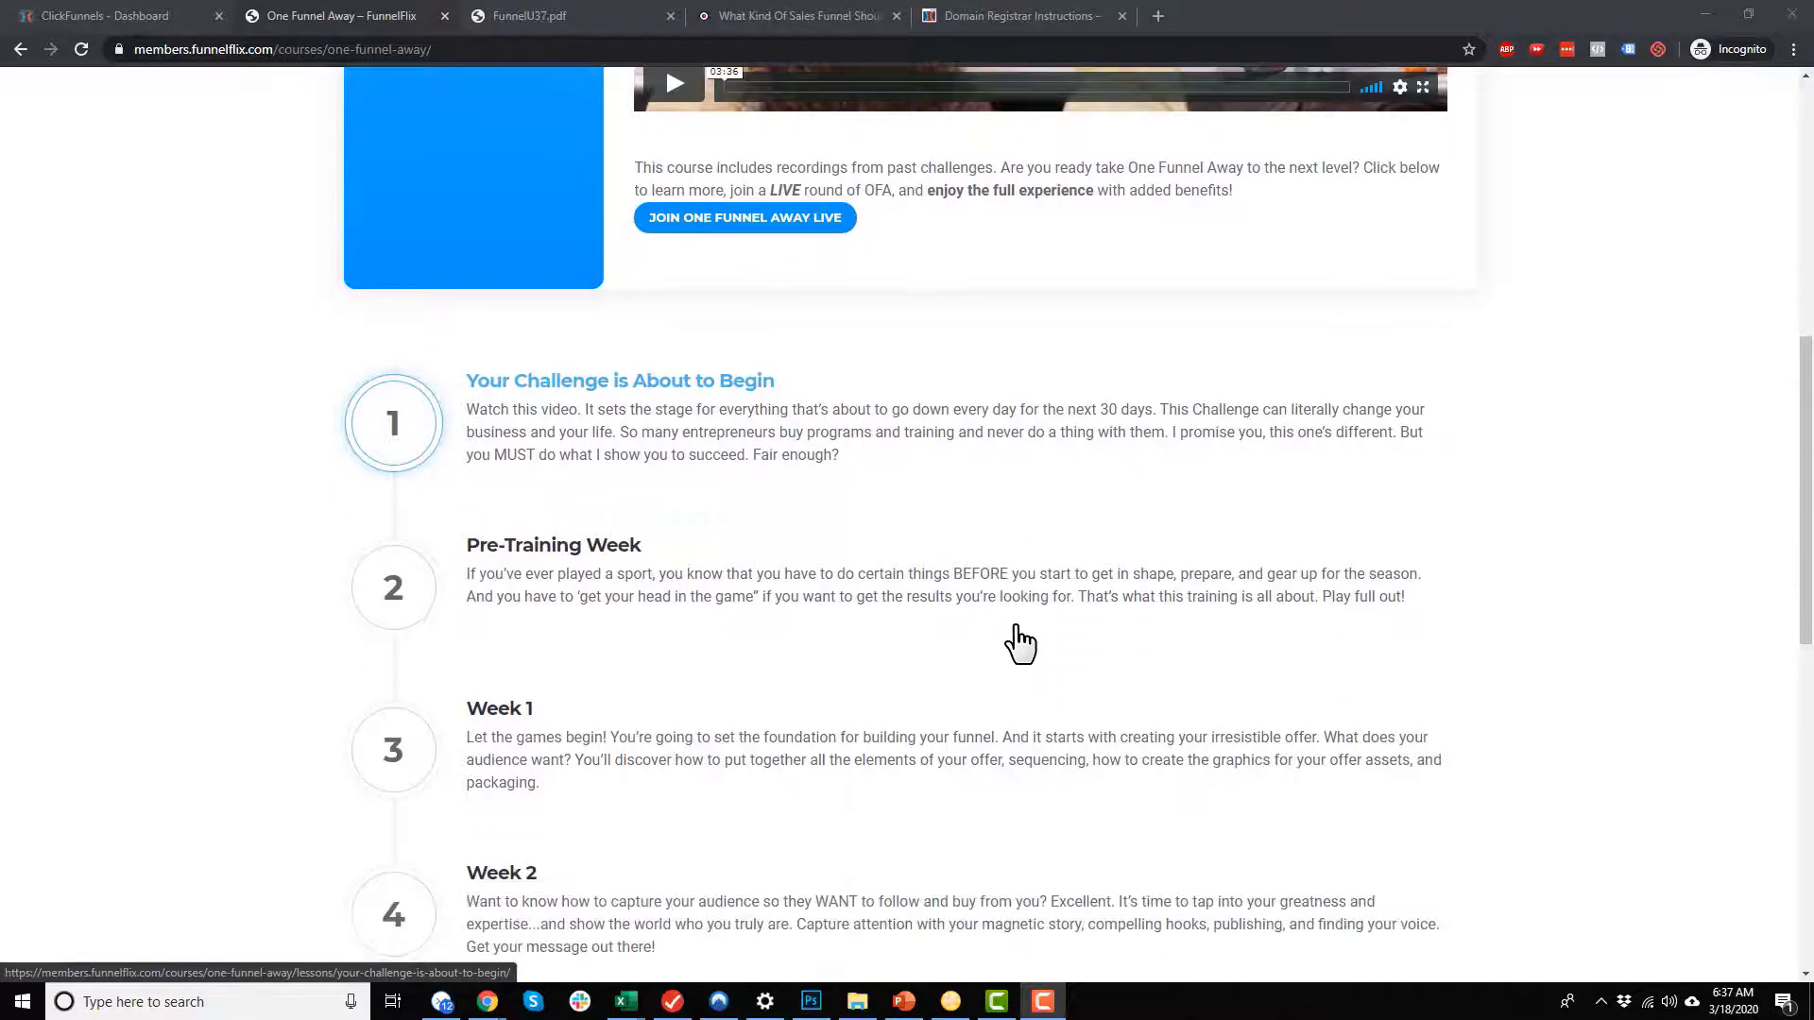
pyautogui.scroll(-5, 1020, 646)
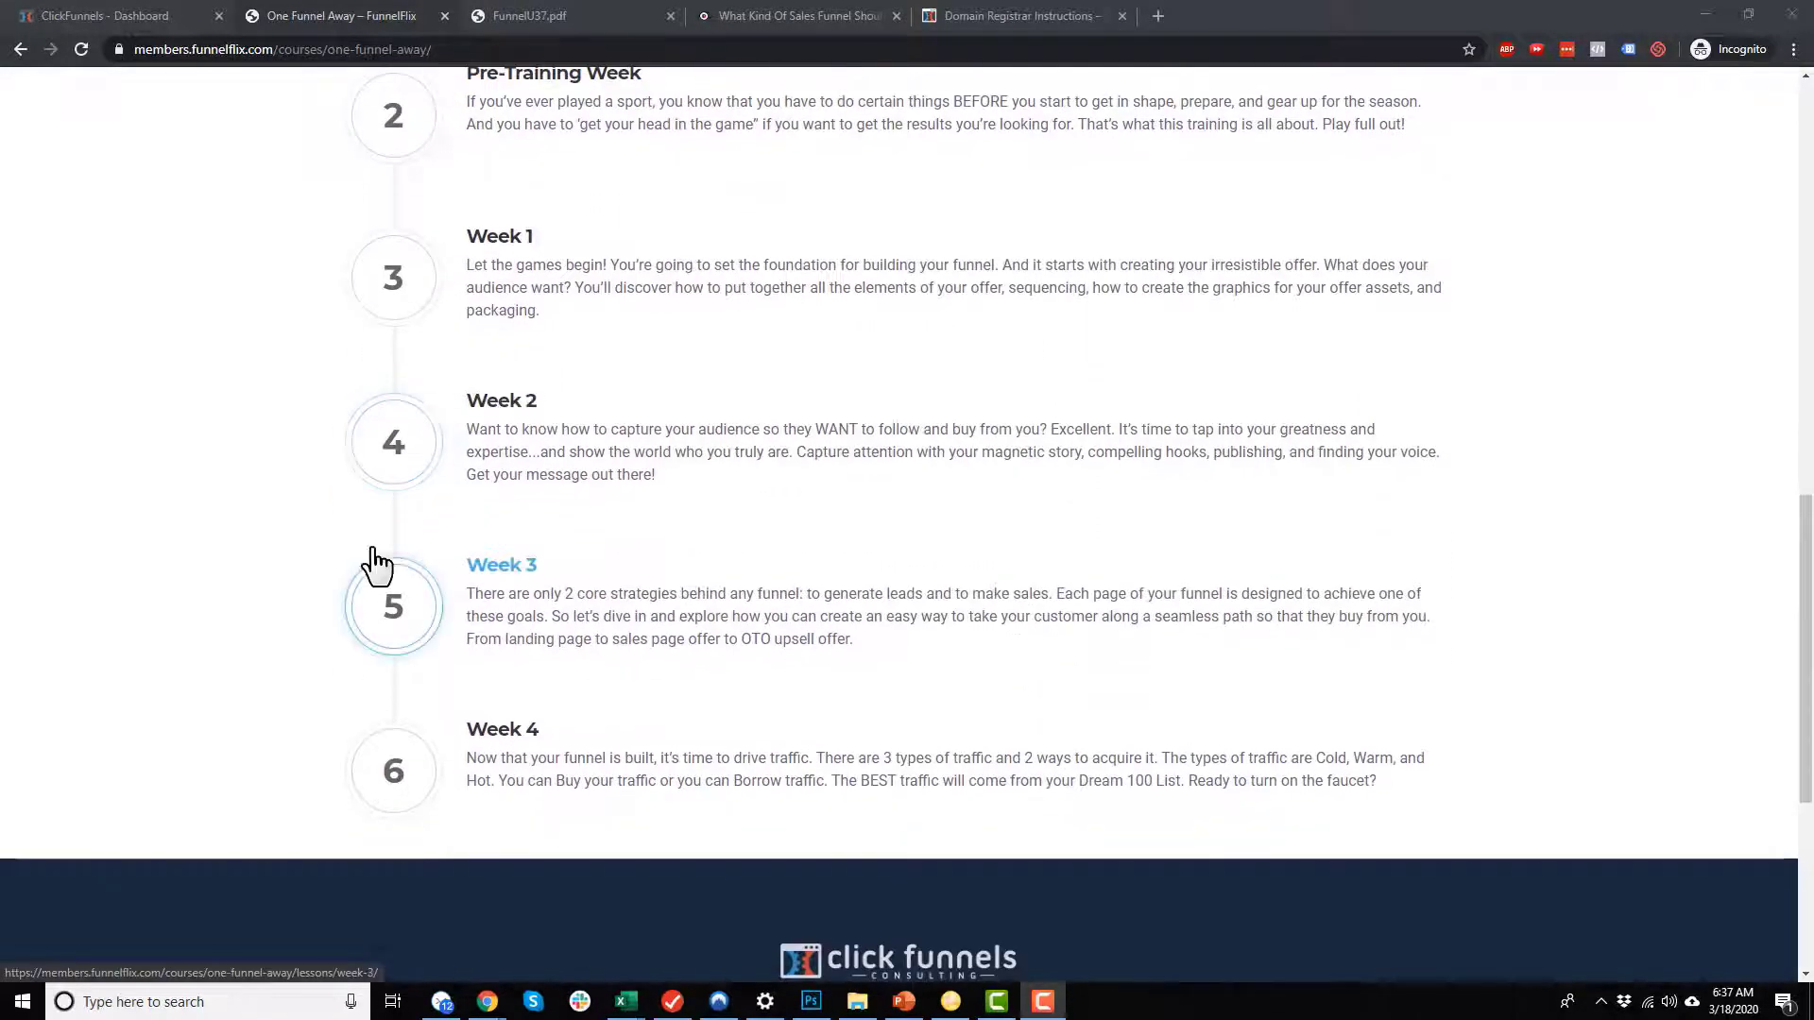
pyautogui.scroll(4, 633, 736)
pyautogui.scroll(-2, 633, 548)
pyautogui.scroll(10, 729, 587)
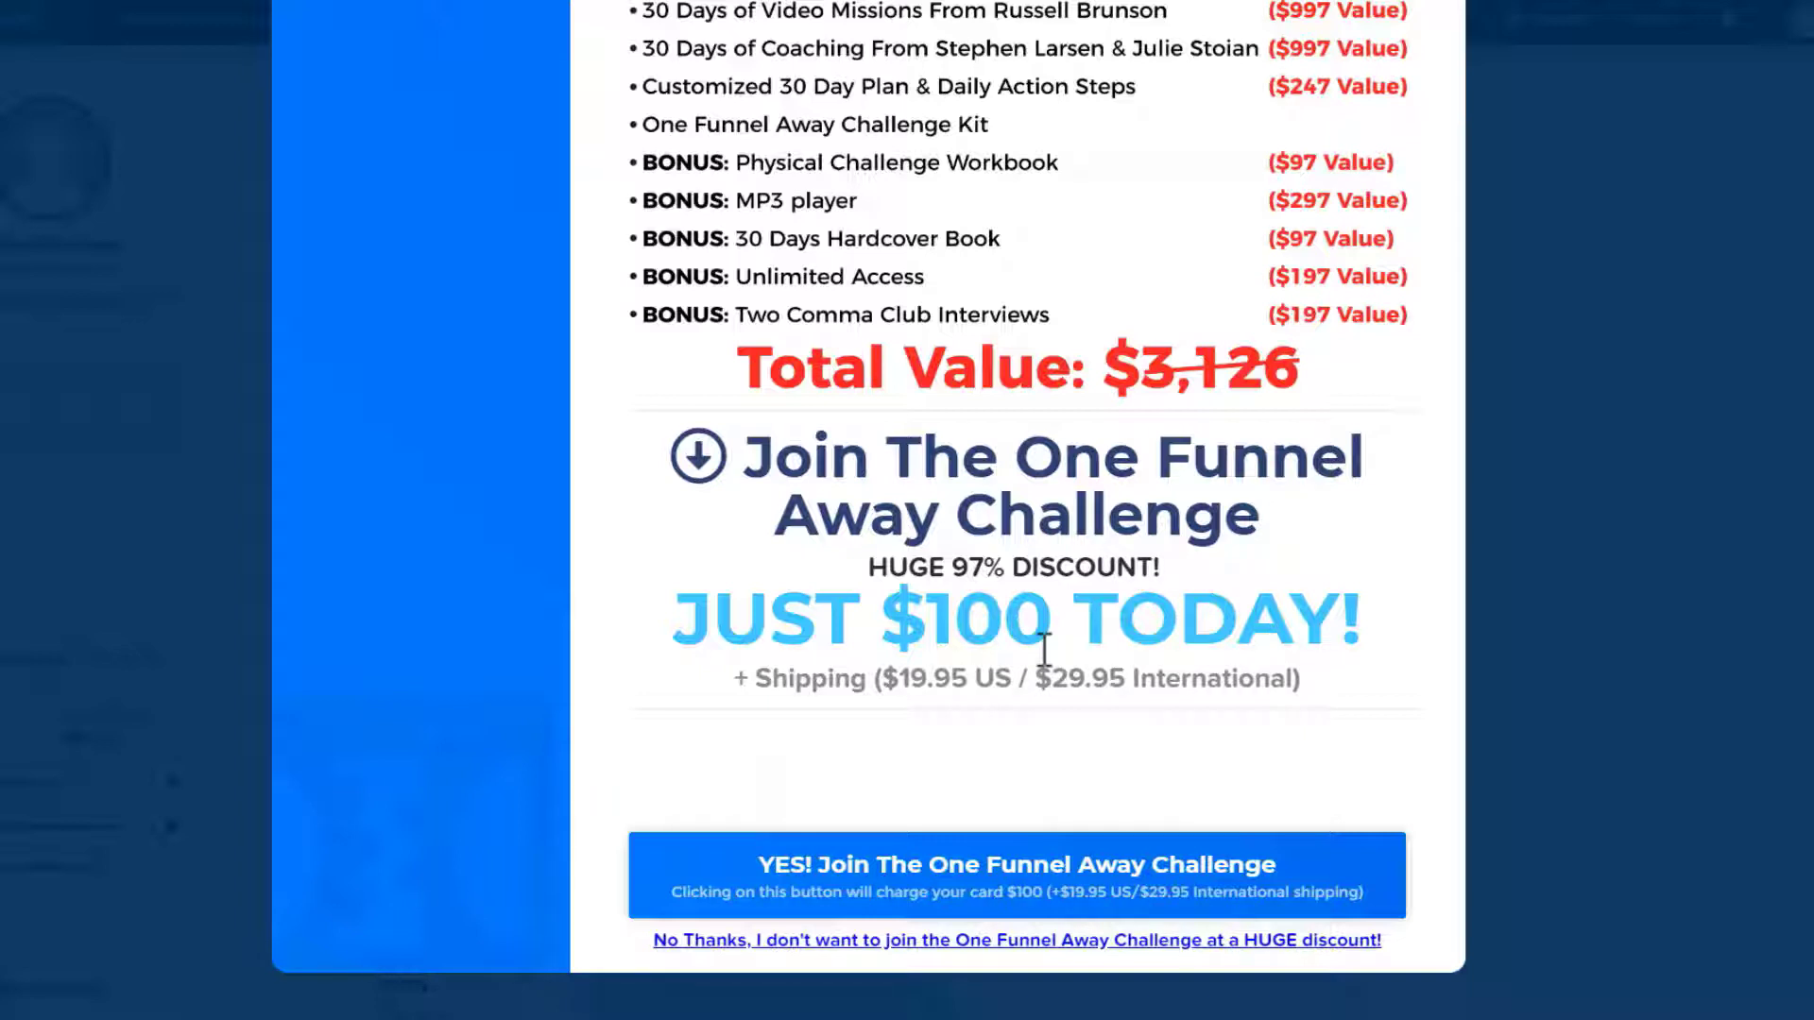
# Step: Decline the One Funnel Away Challenge and free T-shirt demo offers, and open the account settings from the dashboard
pyautogui.click(1221, 942)
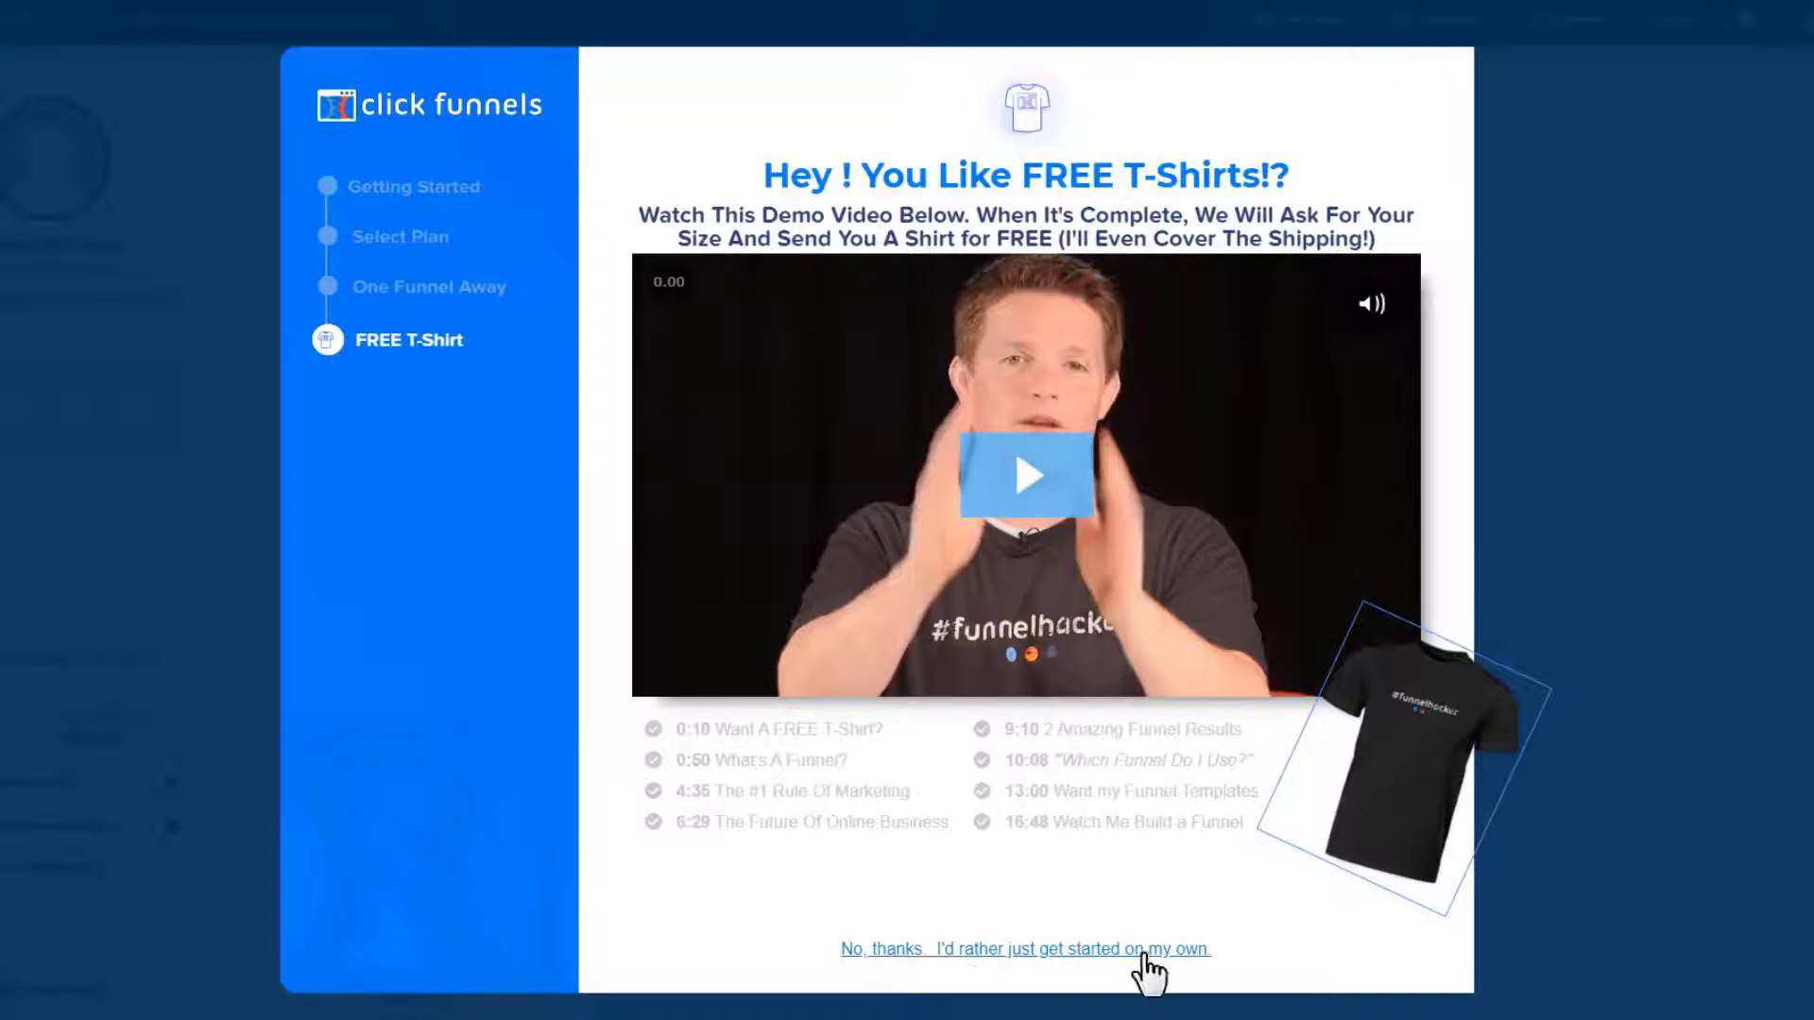
pyautogui.click(983, 952)
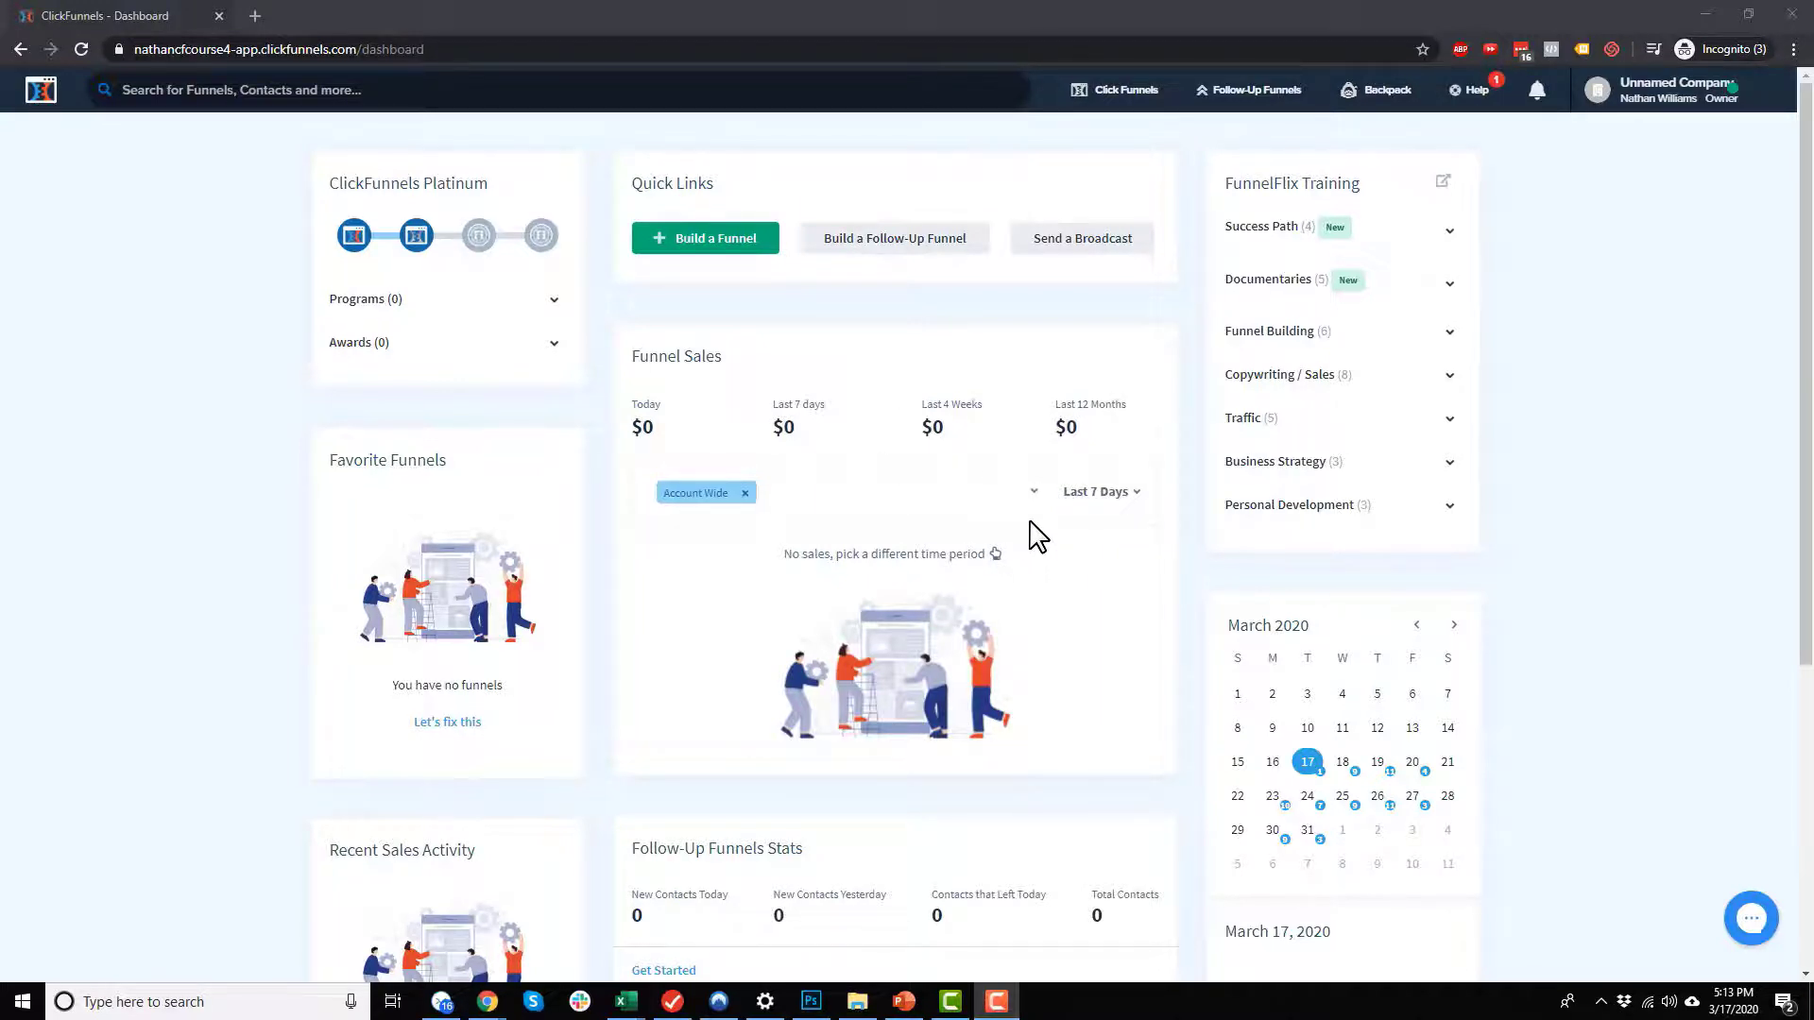
pyautogui.click(1668, 92)
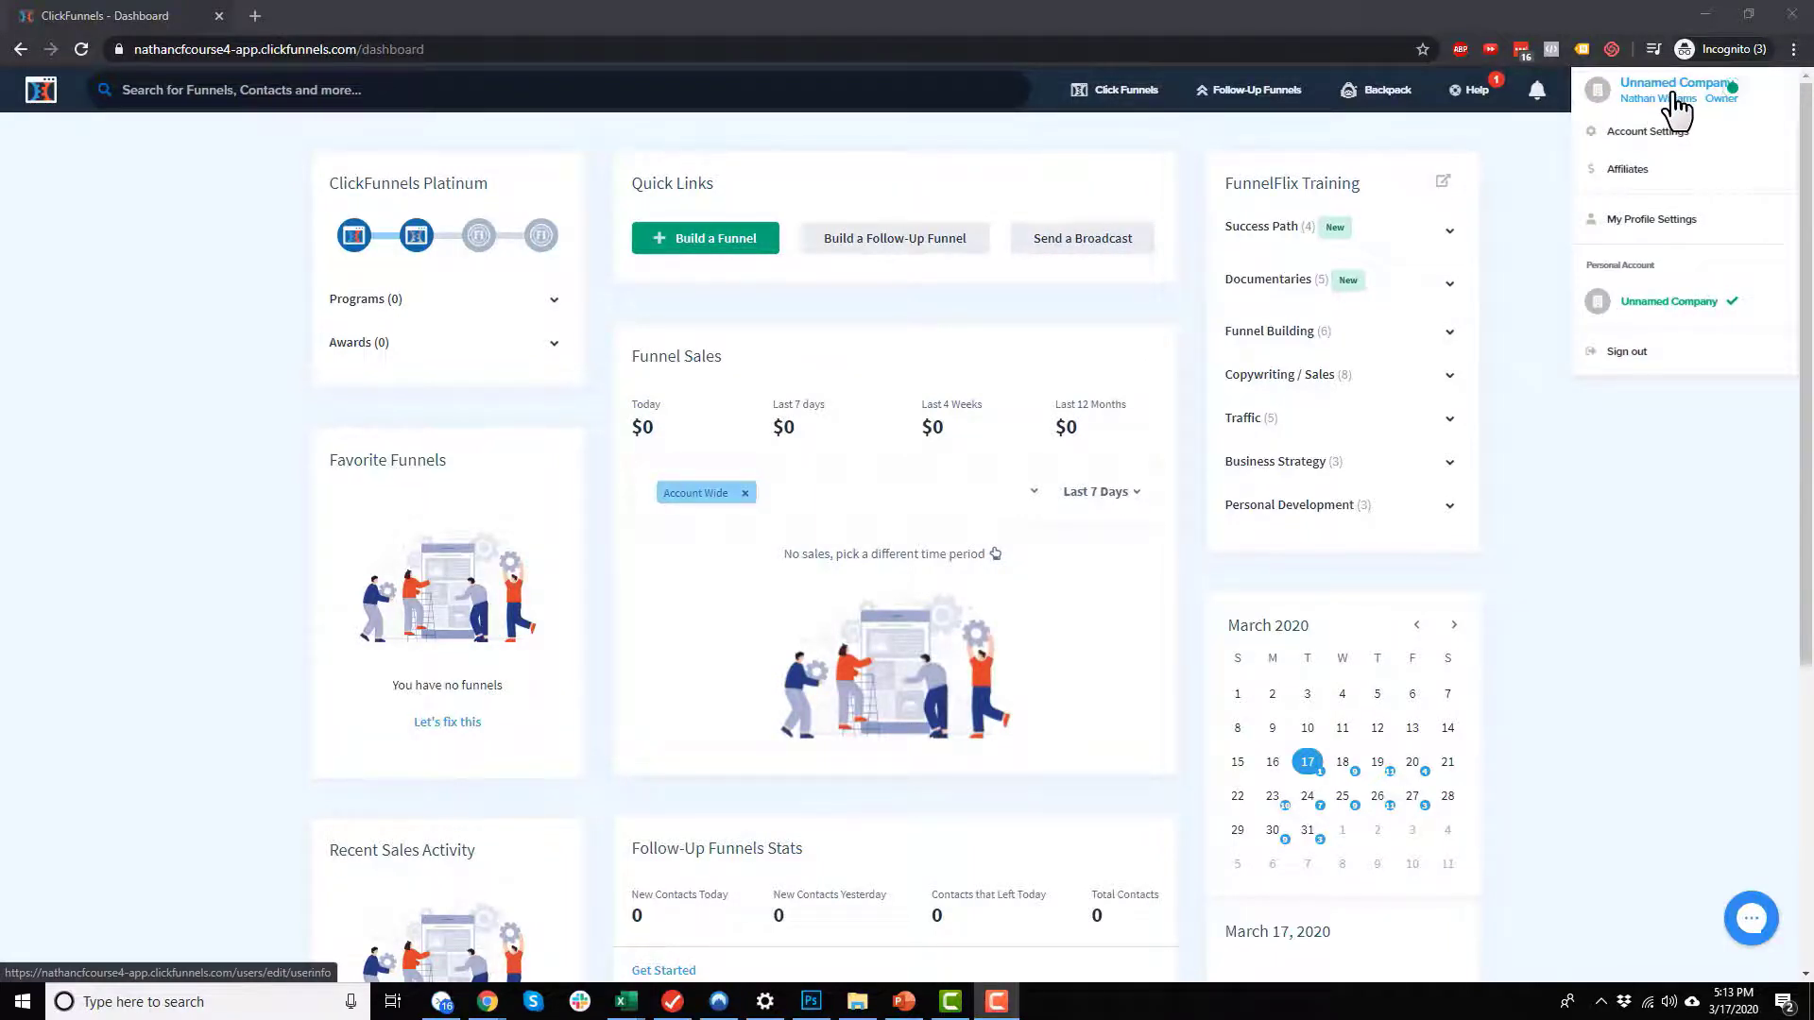
pyautogui.click(1661, 142)
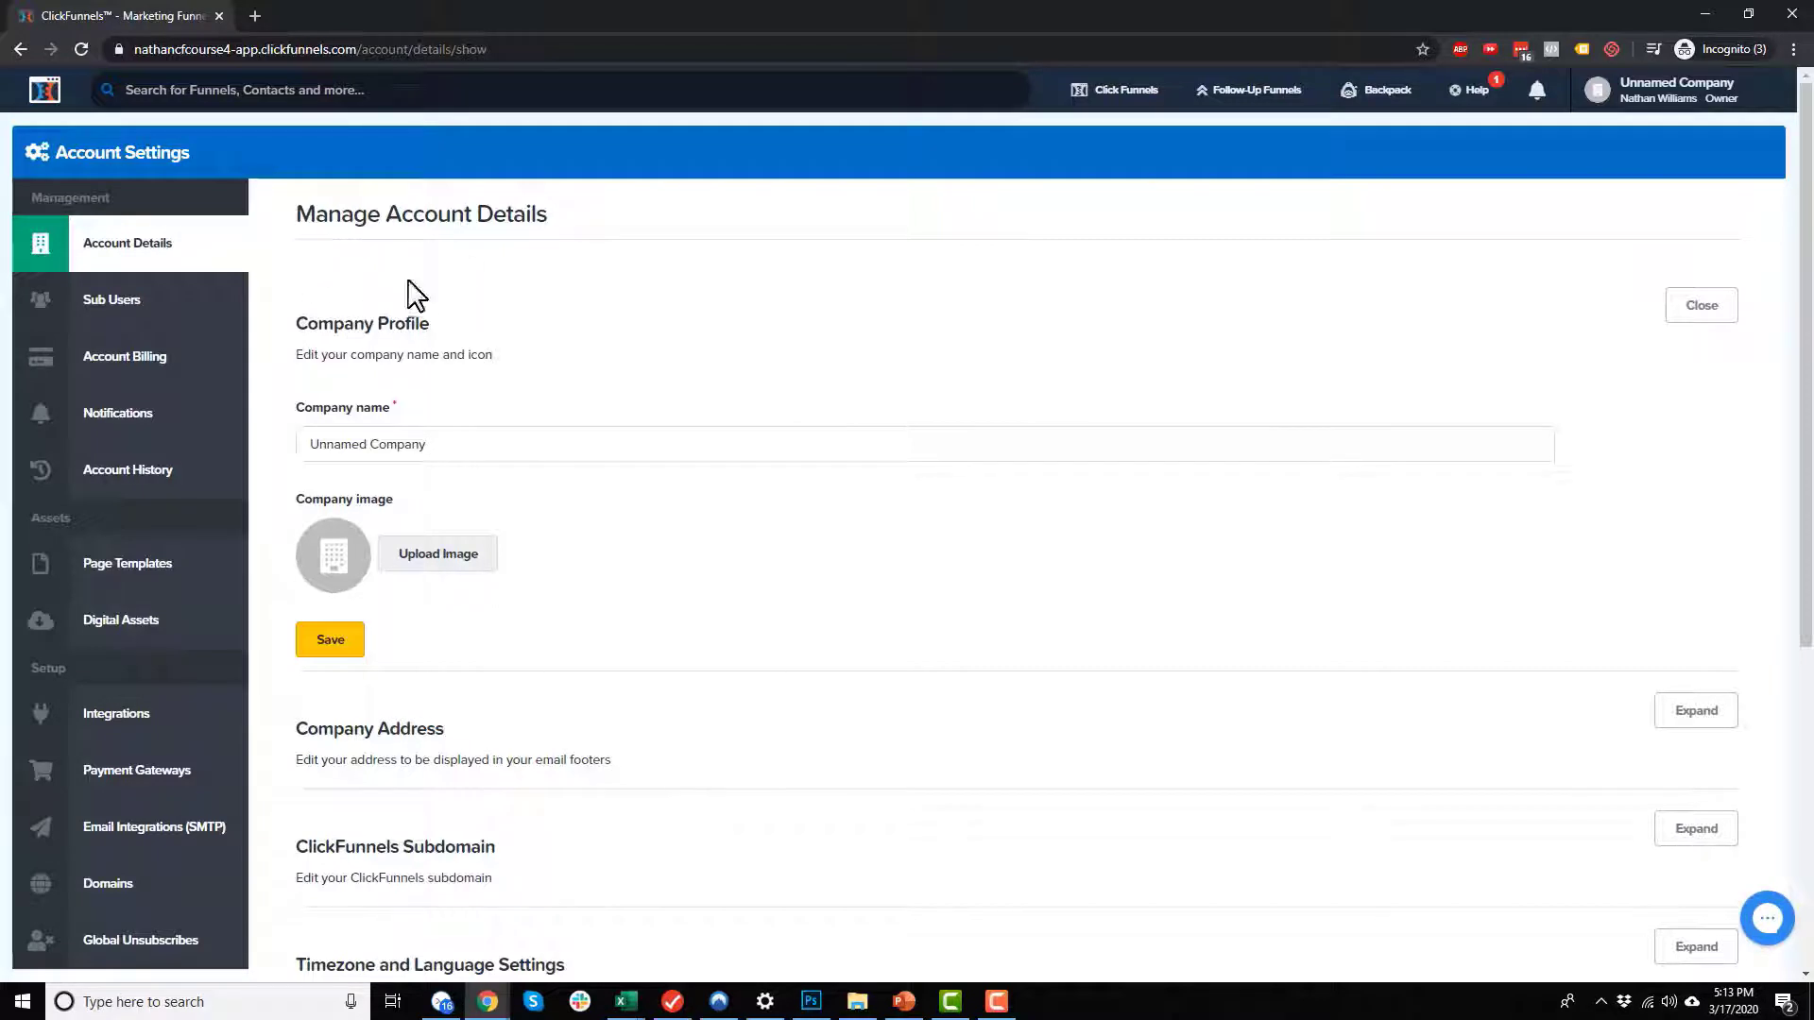
# Step: Try to change the company name in the company profile to Crazy Eye Media, LLC
pyautogui.tripleClick(477, 445)
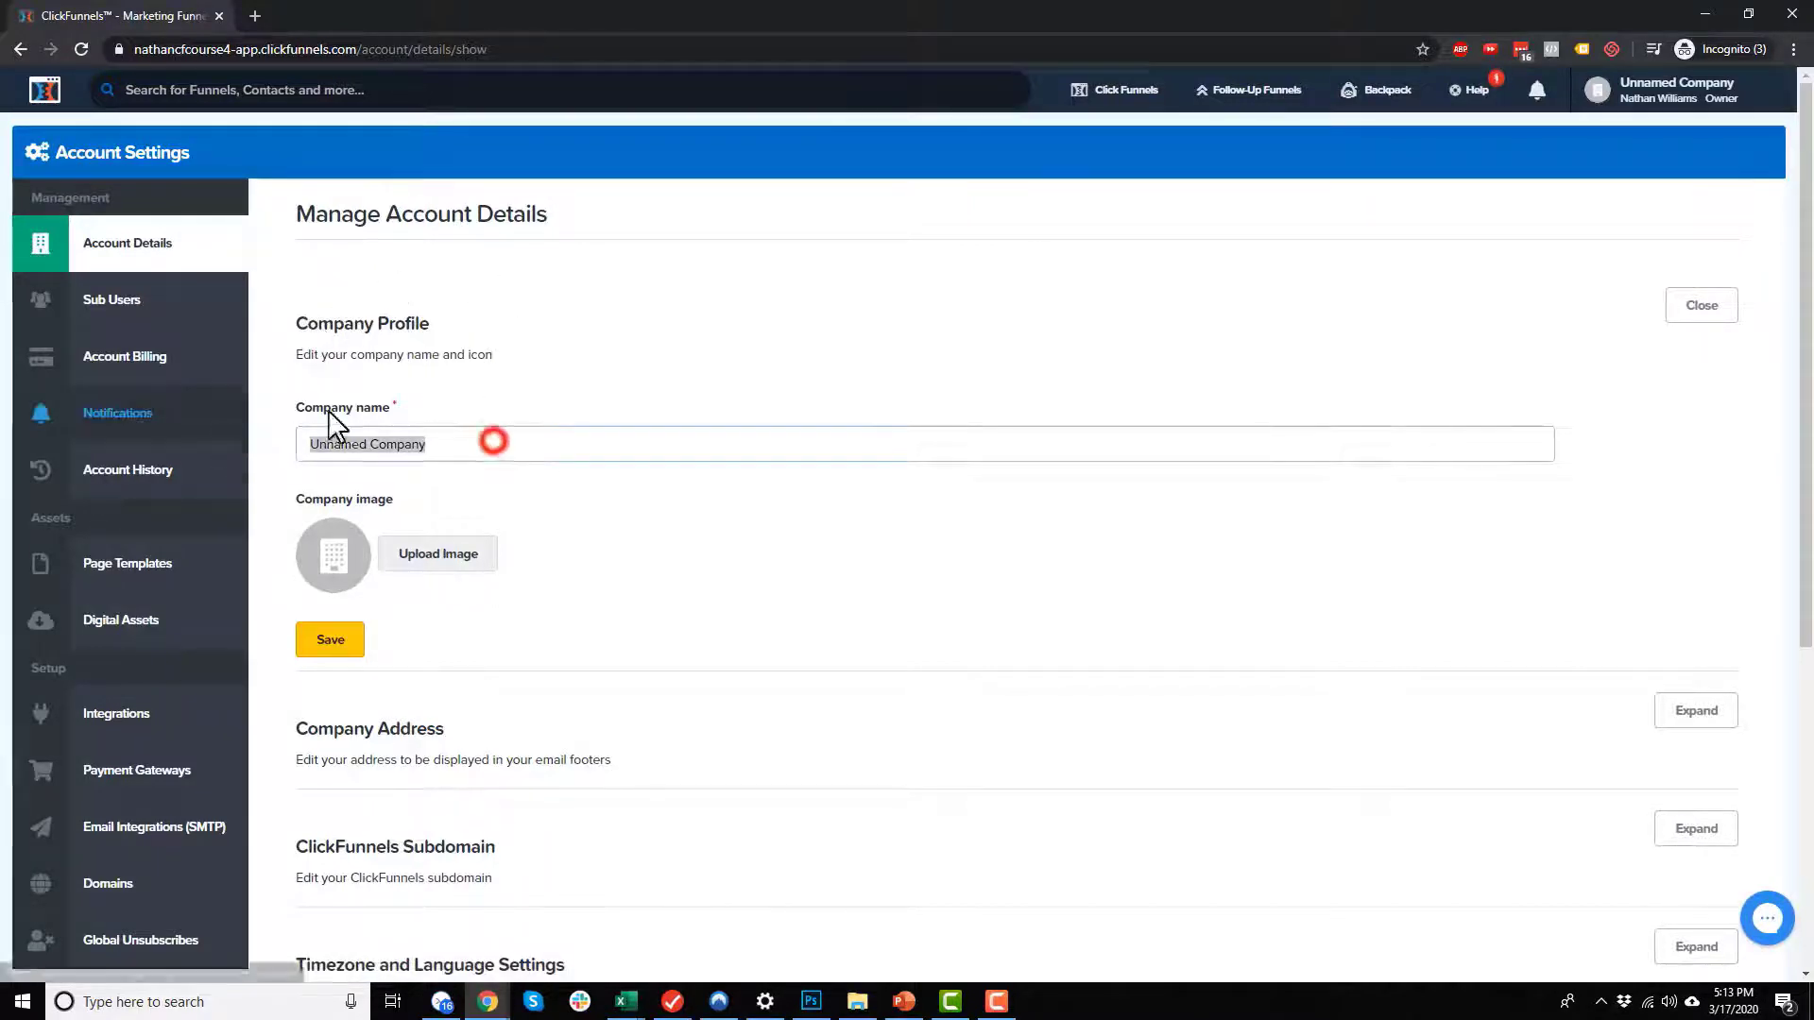
pyautogui.write('Crazy Eye Media, LLC')
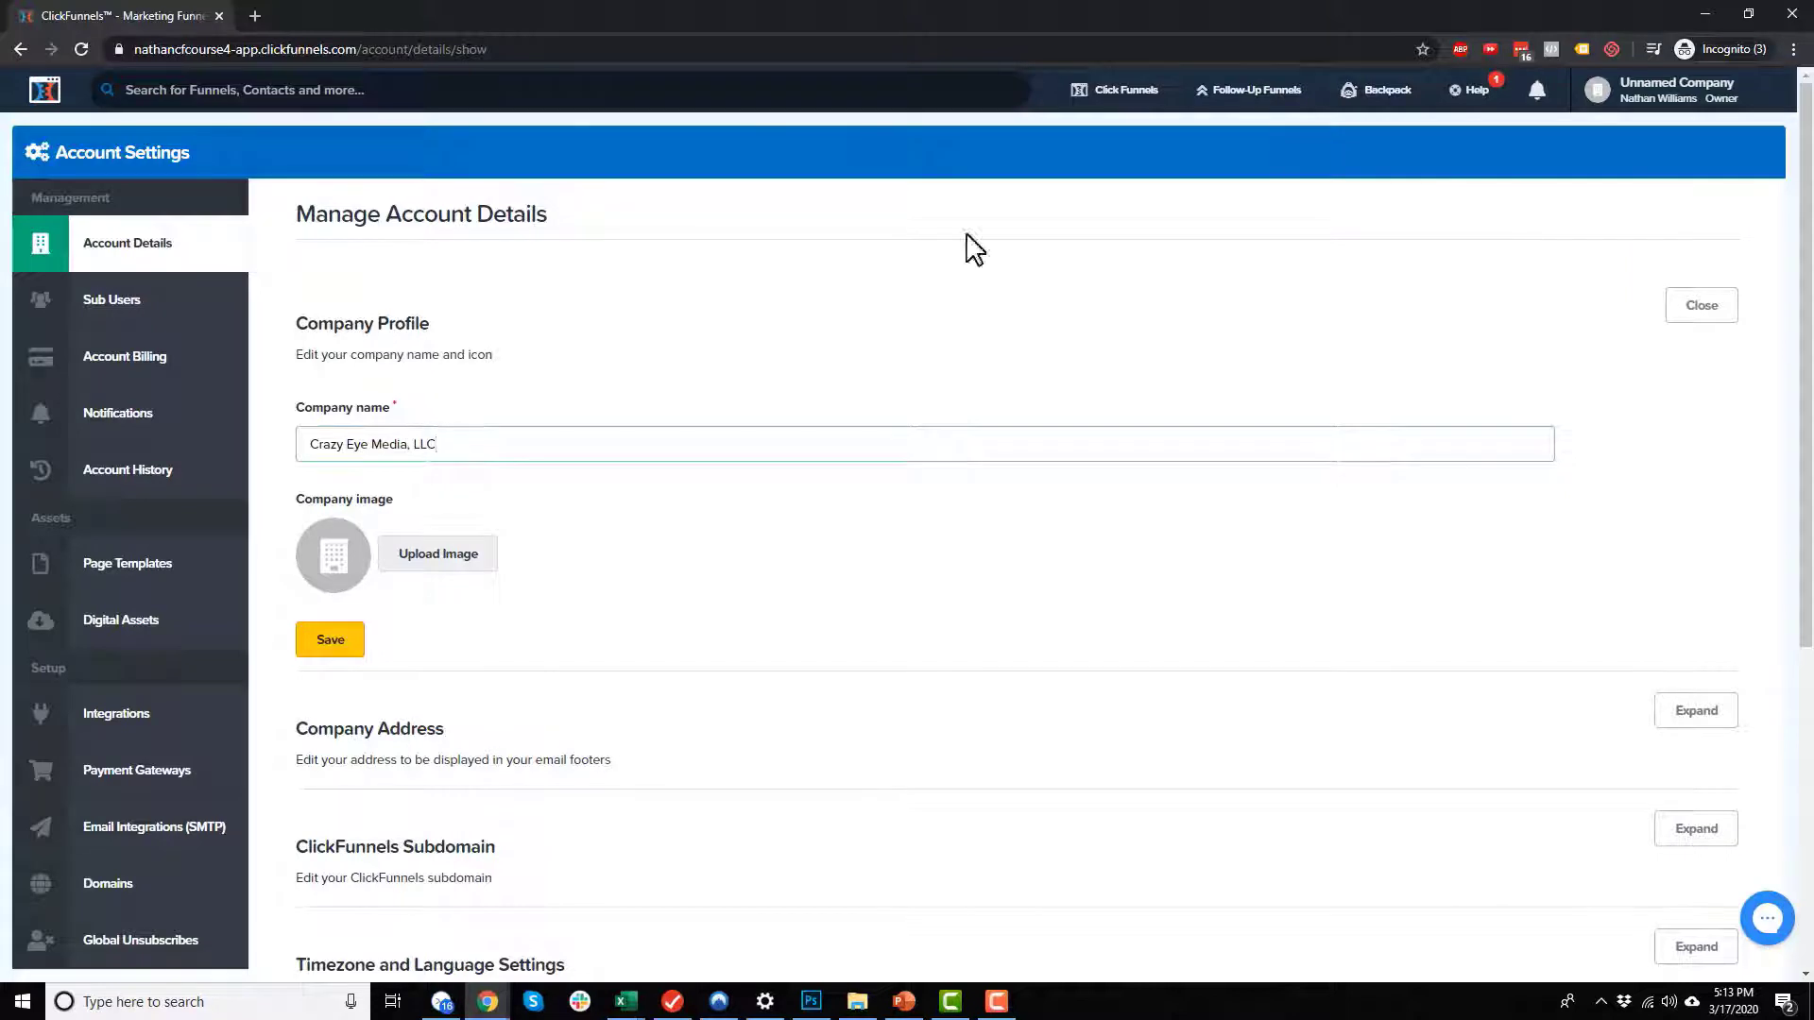
# Step: Change the account's ClickFunnels subdomain to cemllcv4 and save it
pyautogui.scroll(-1, 430, 546)
pyautogui.scroll(-3, 477, 477)
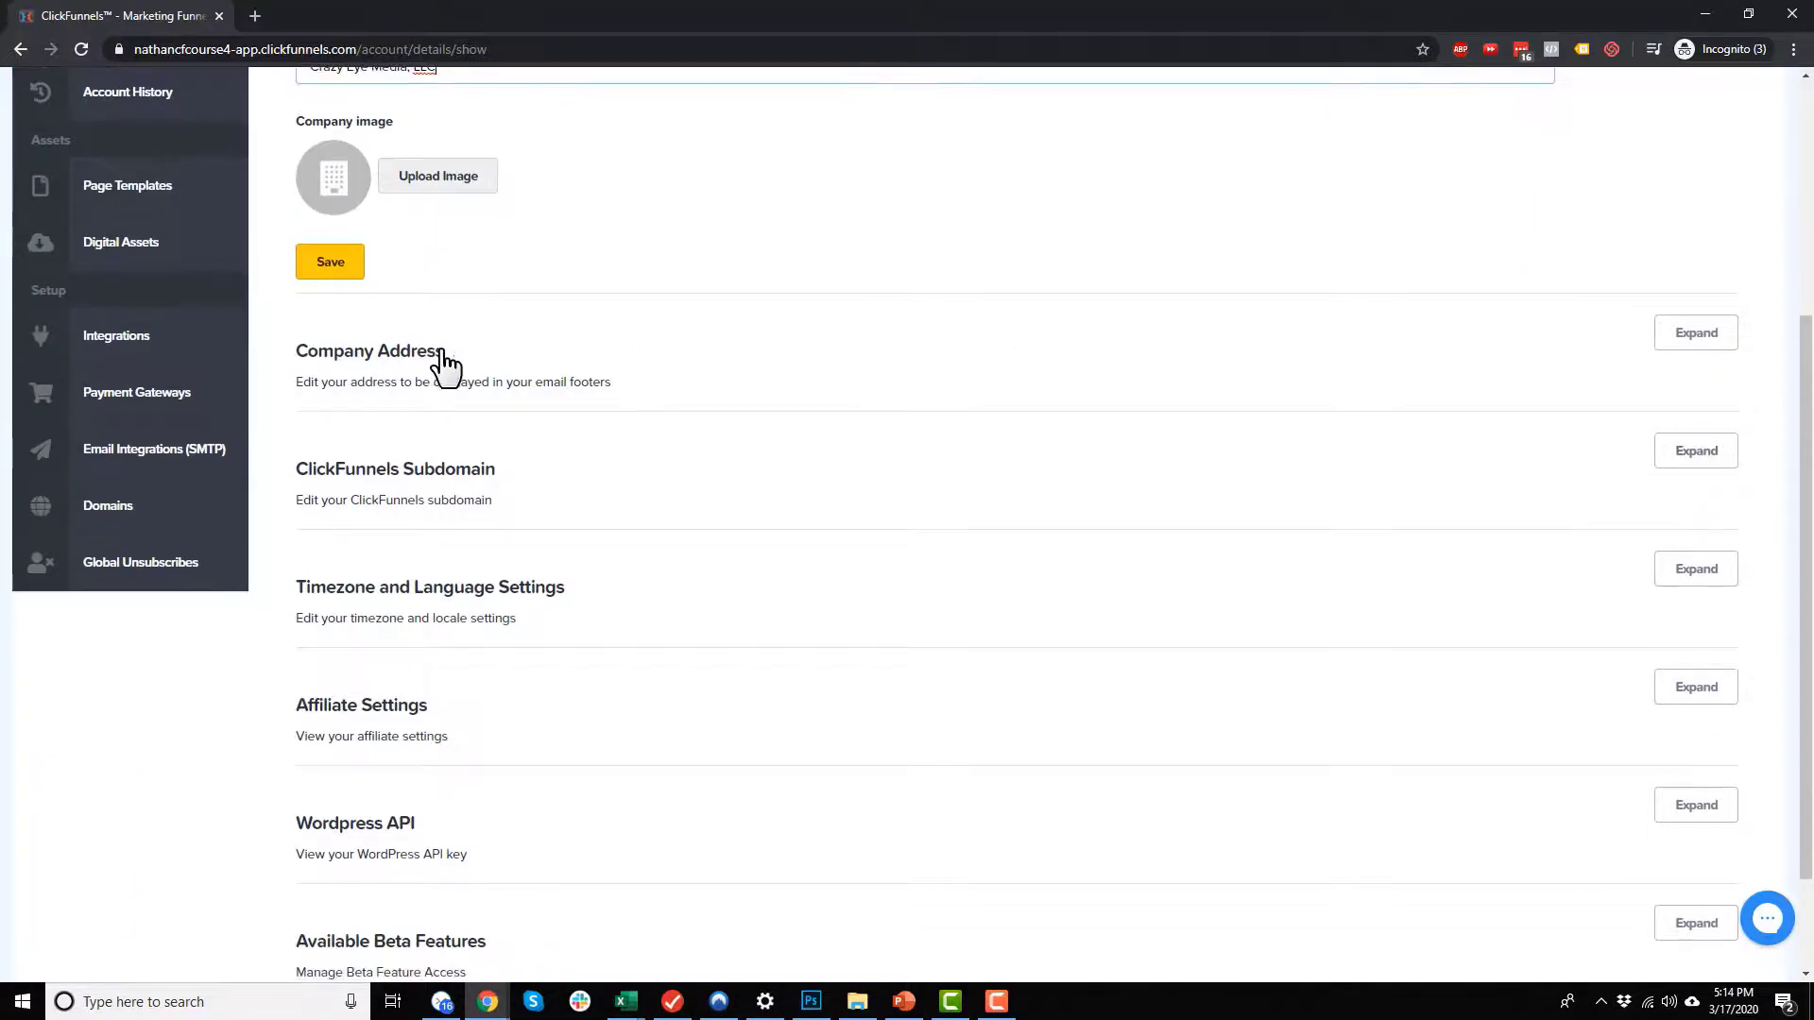
pyautogui.scroll(-2, 445, 352)
pyautogui.click(452, 338)
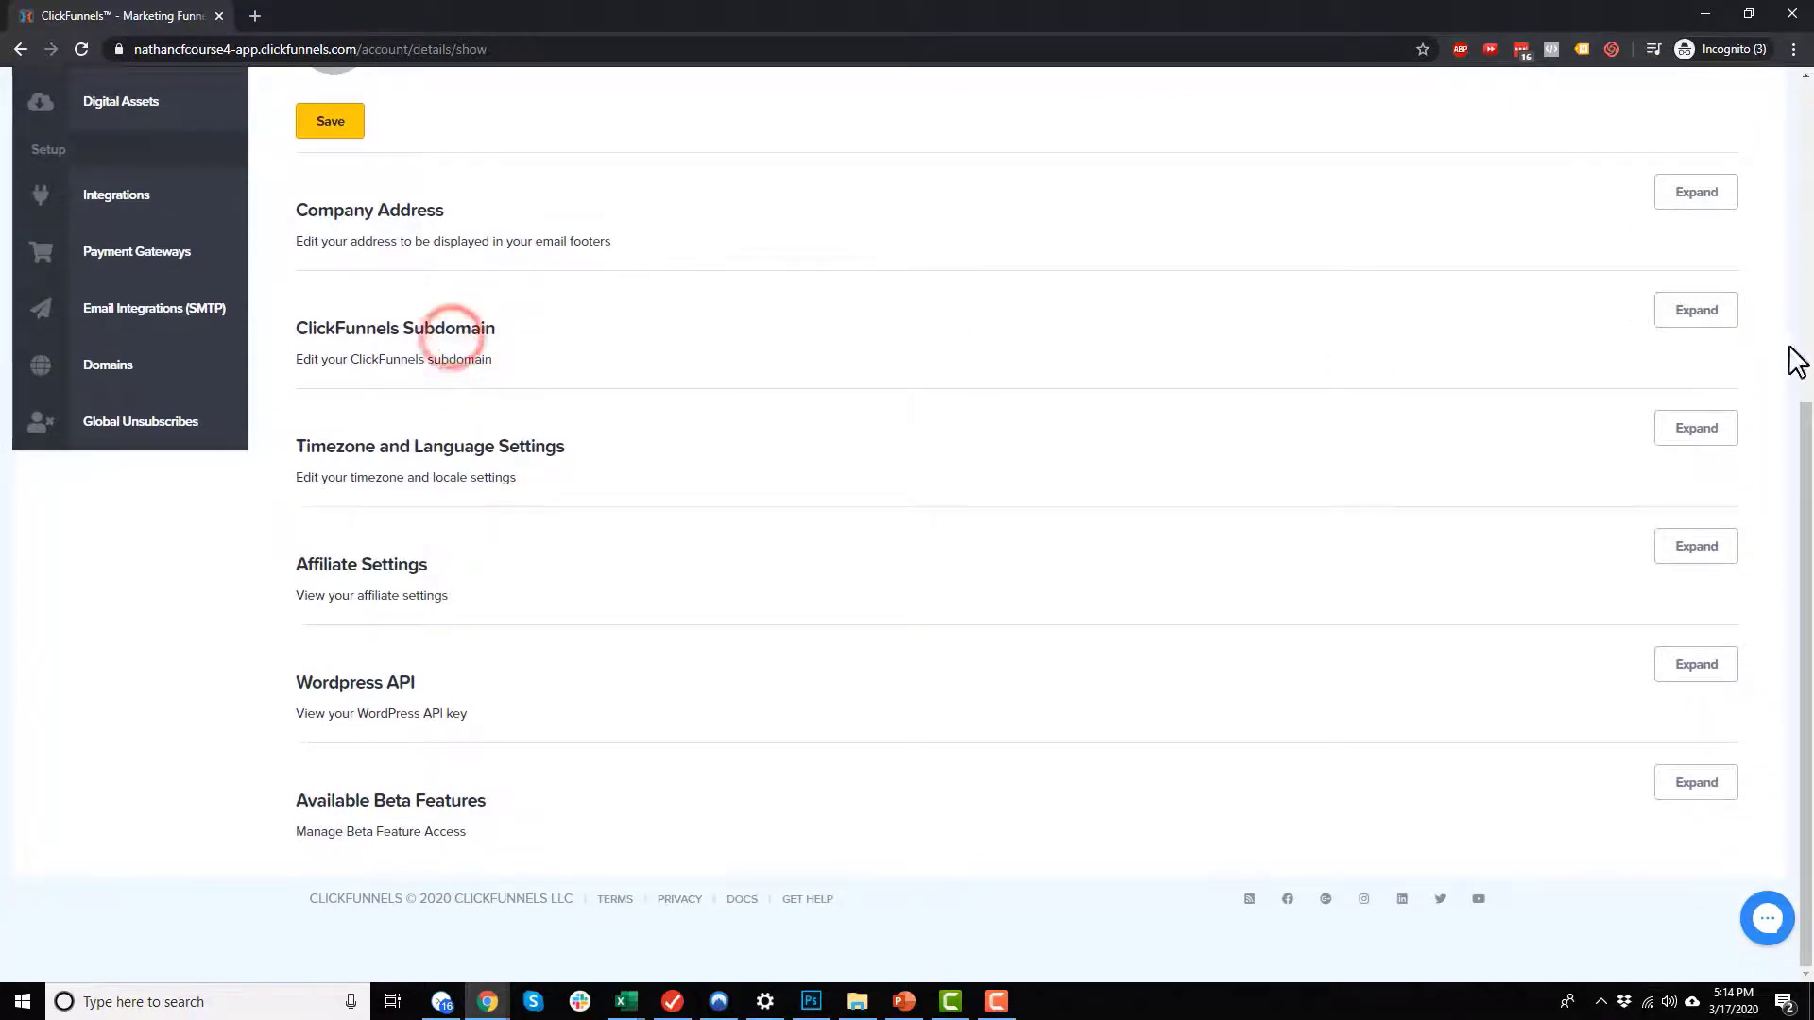
pyautogui.click(1710, 318)
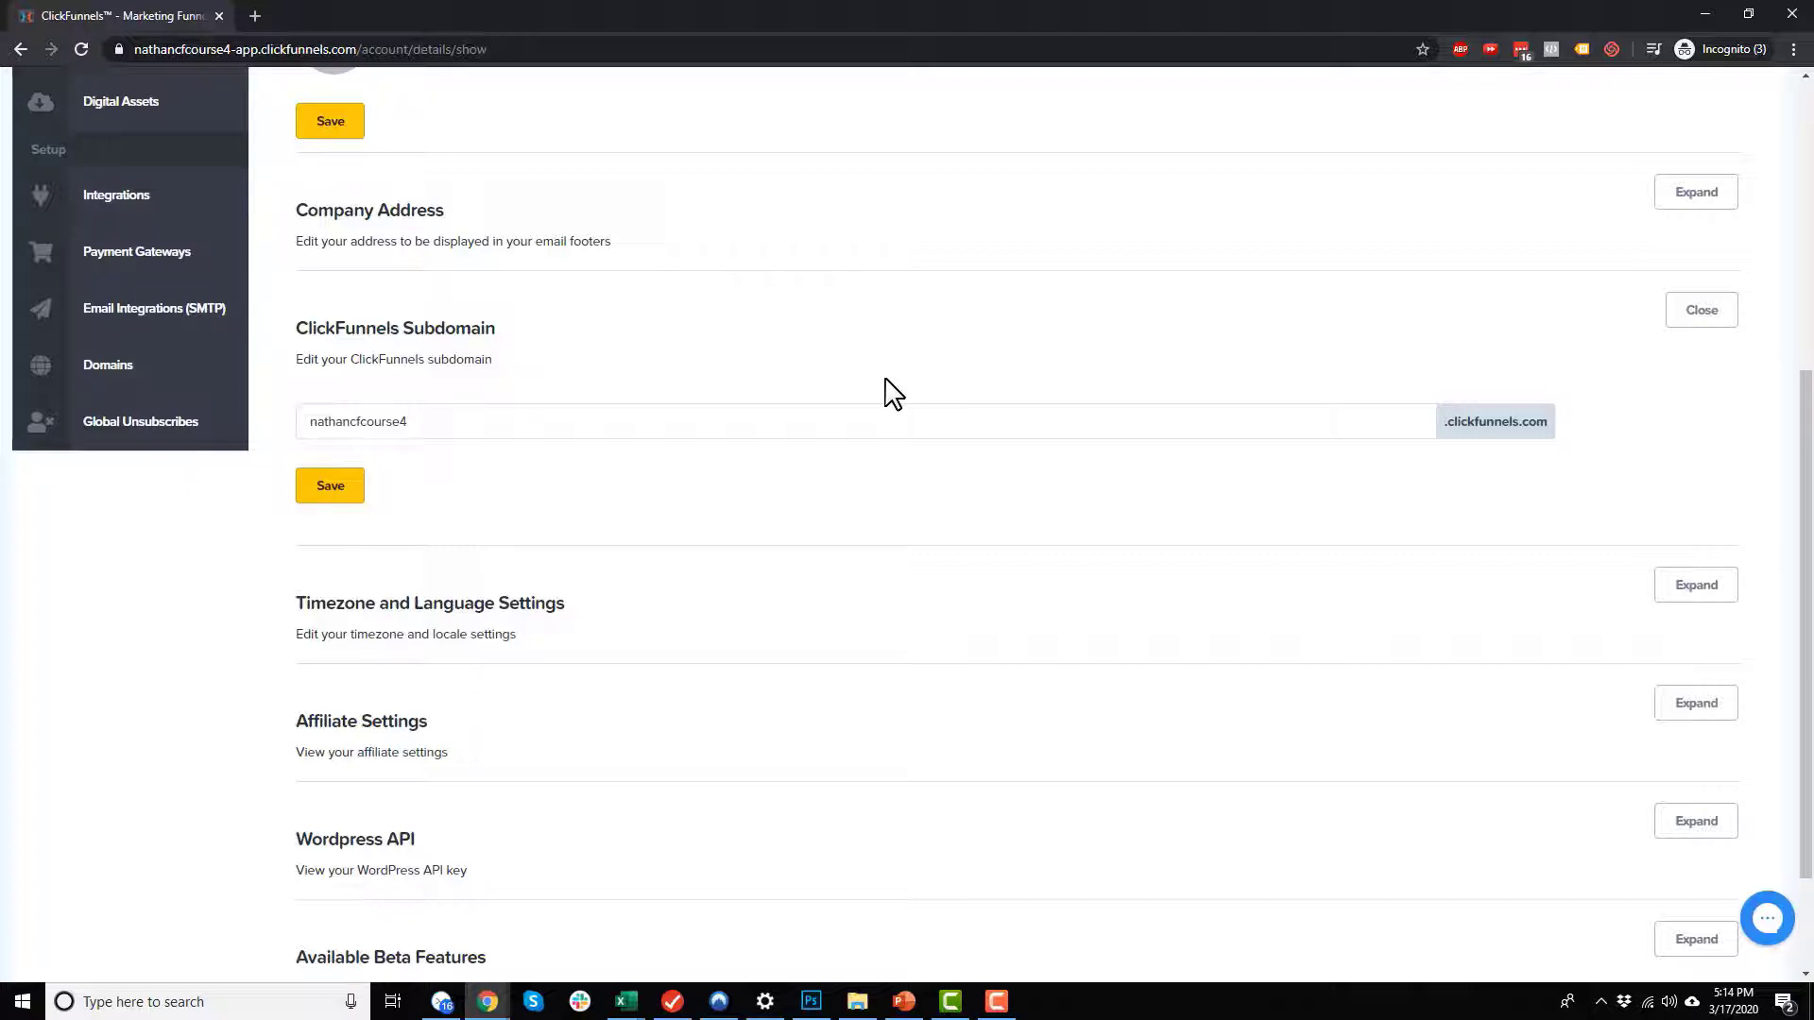
pyautogui.doubleClick(458, 416)
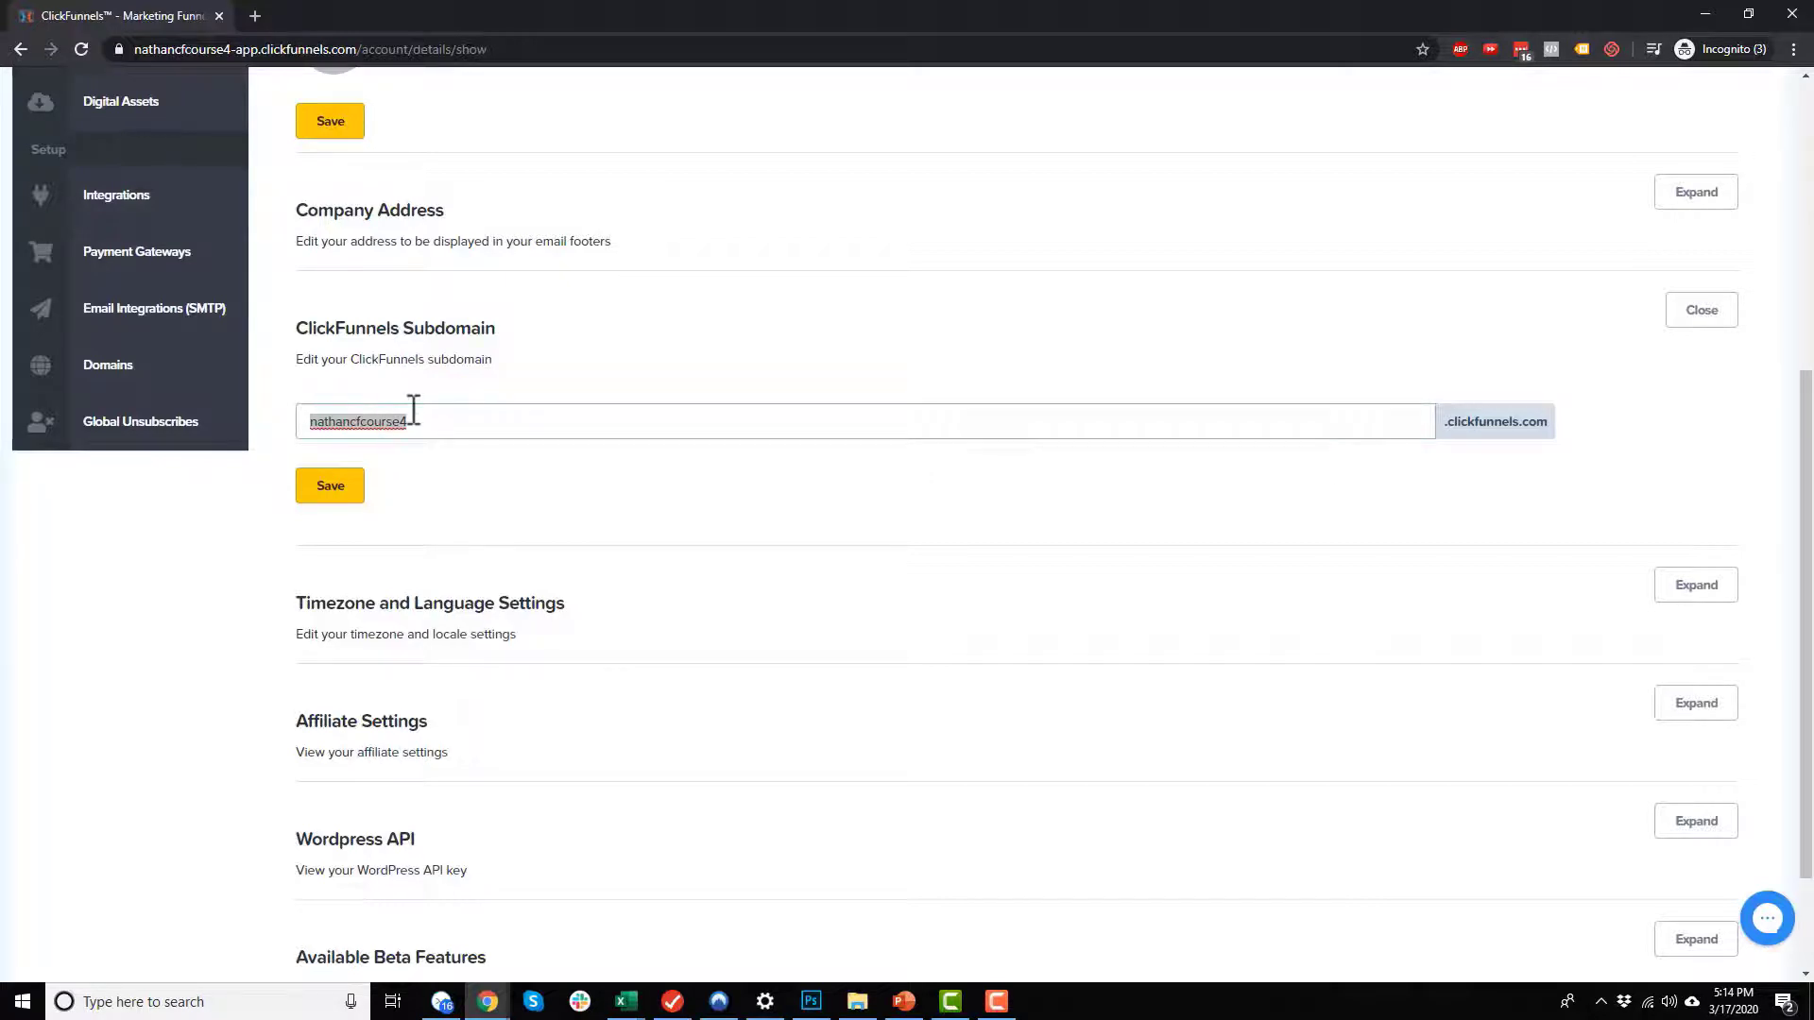
pyautogui.write('cemllcv4')
pyautogui.click(347, 490)
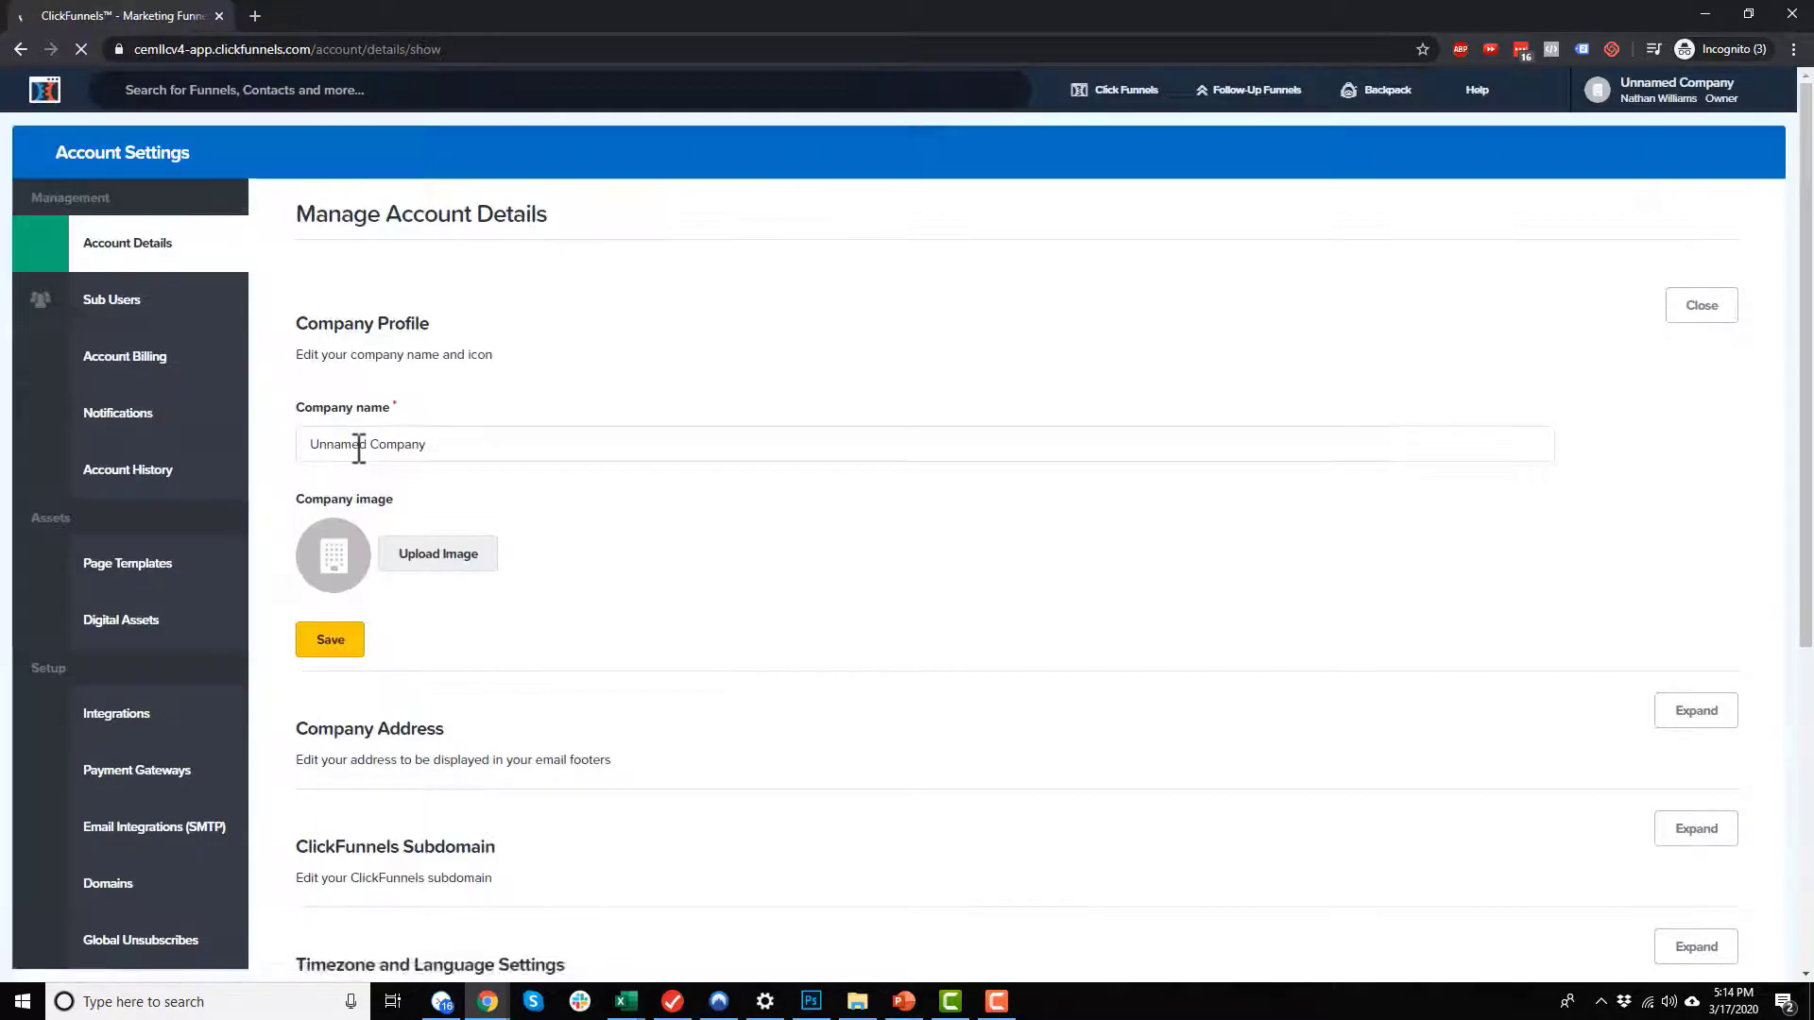
# Step: Set the account's time zone to (GMT-05:00) Eastern Time (US & Canada) with locale en, and save the settings
pyautogui.scroll(-5, 463, 557)
pyautogui.click(602, 508)
pyautogui.click(1698, 476)
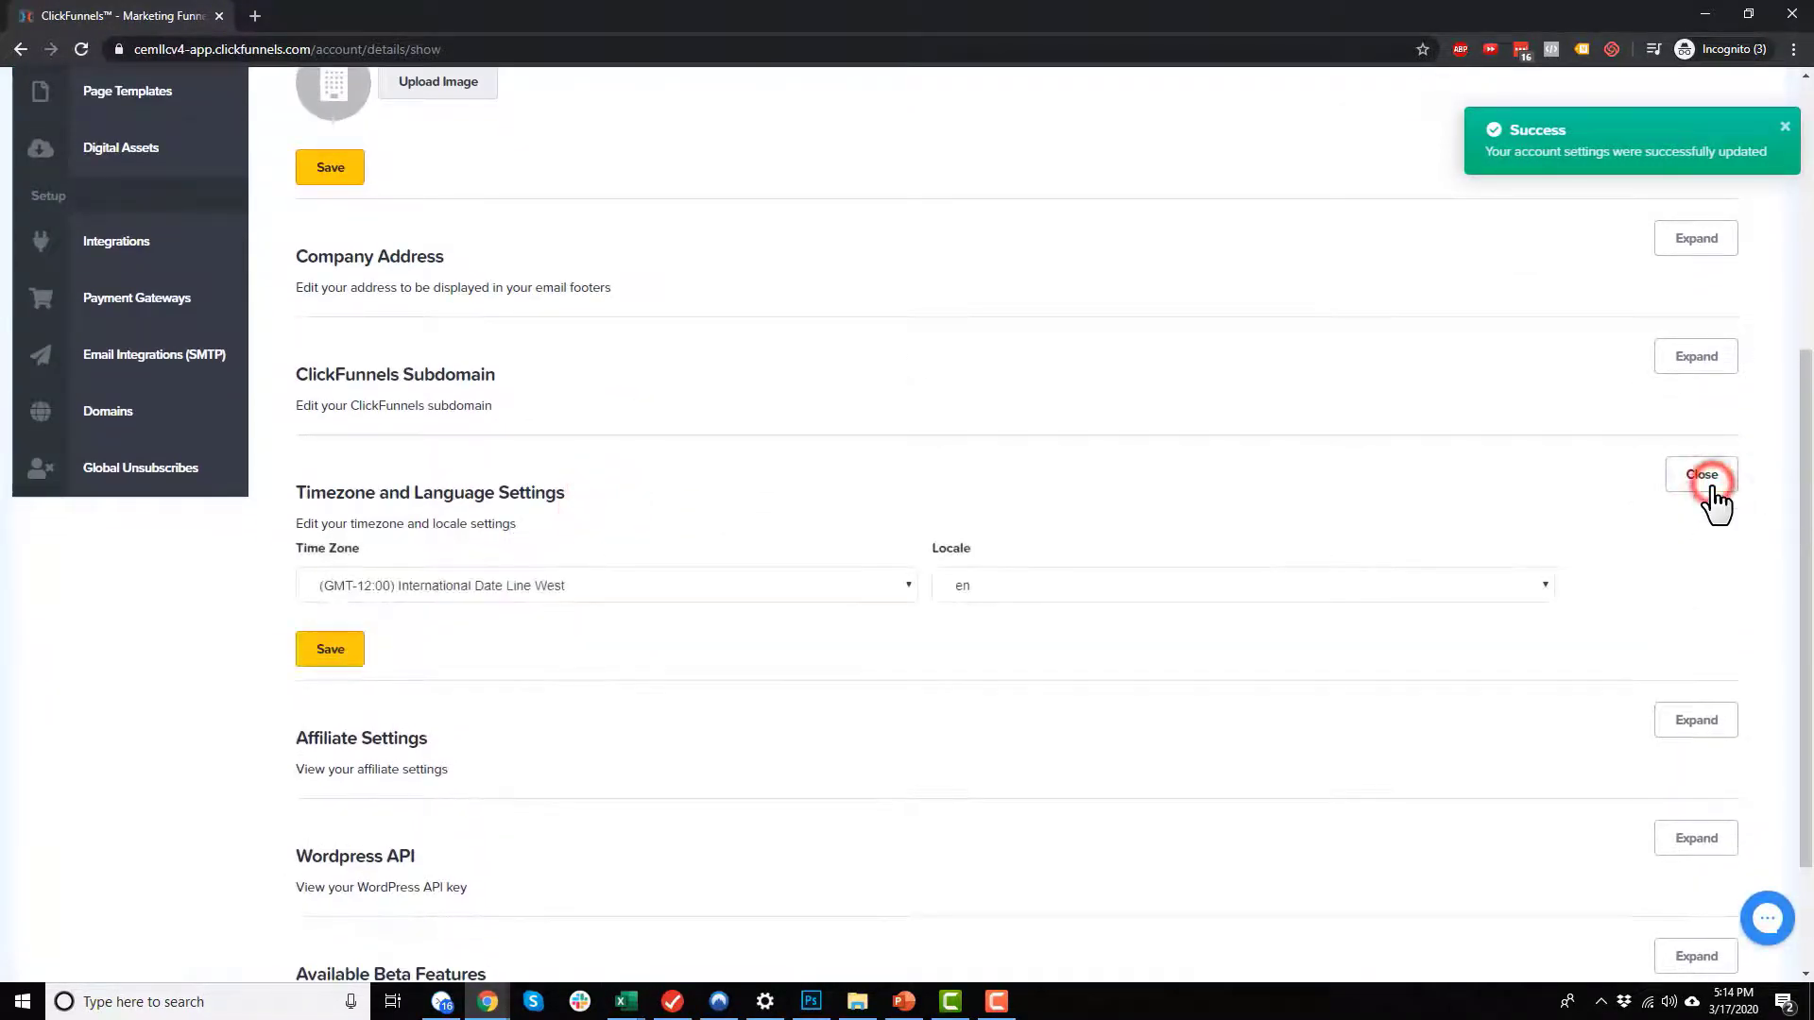
pyautogui.click(731, 588)
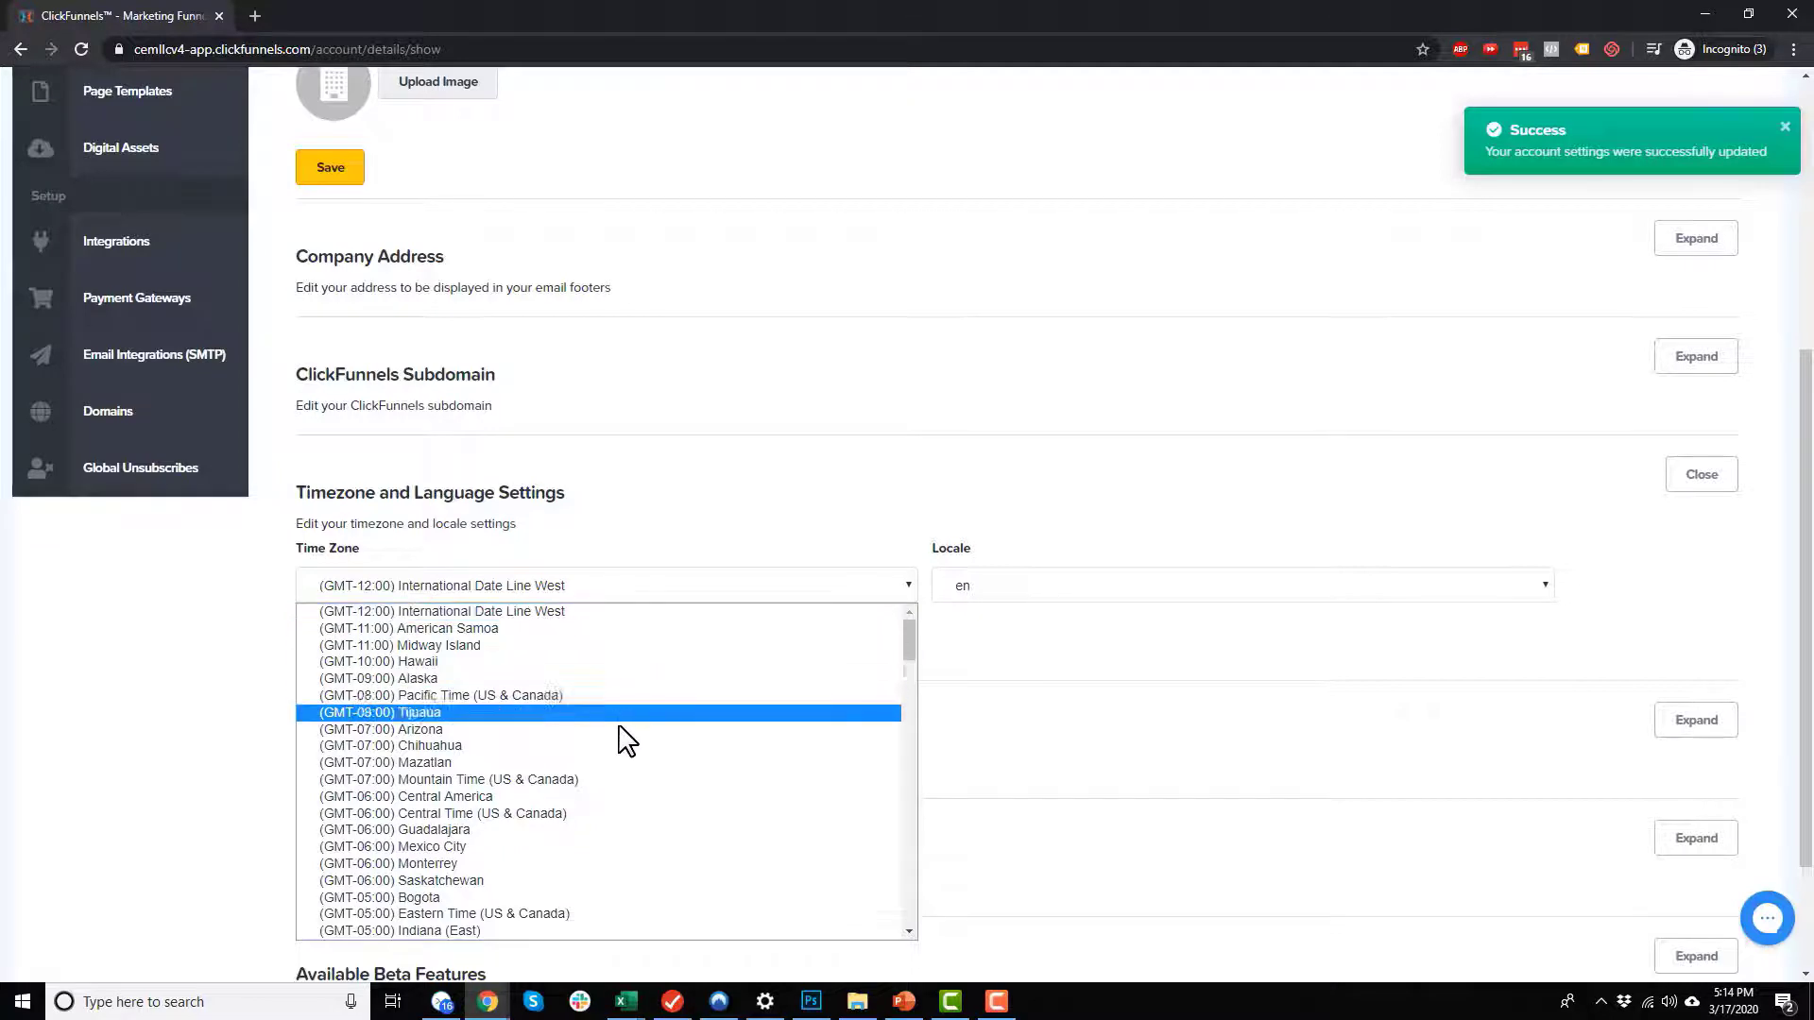
pyautogui.scroll(-4, 567, 831)
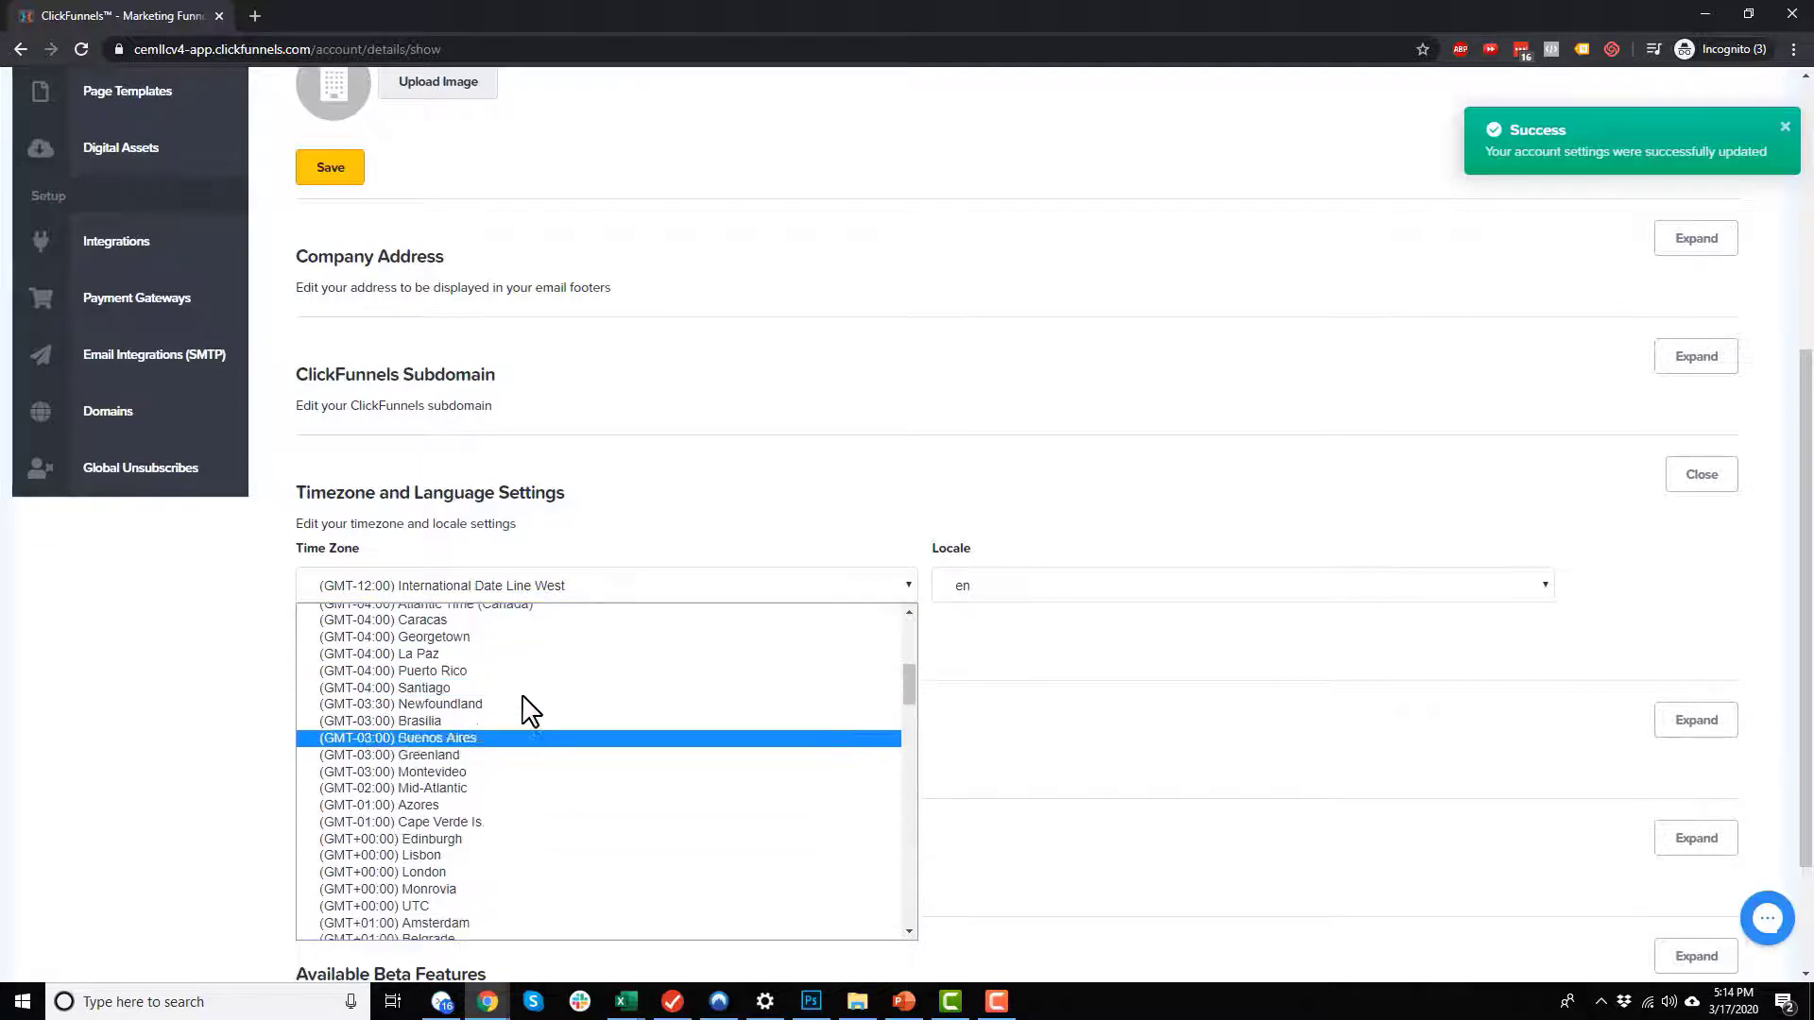
pyautogui.click(539, 725)
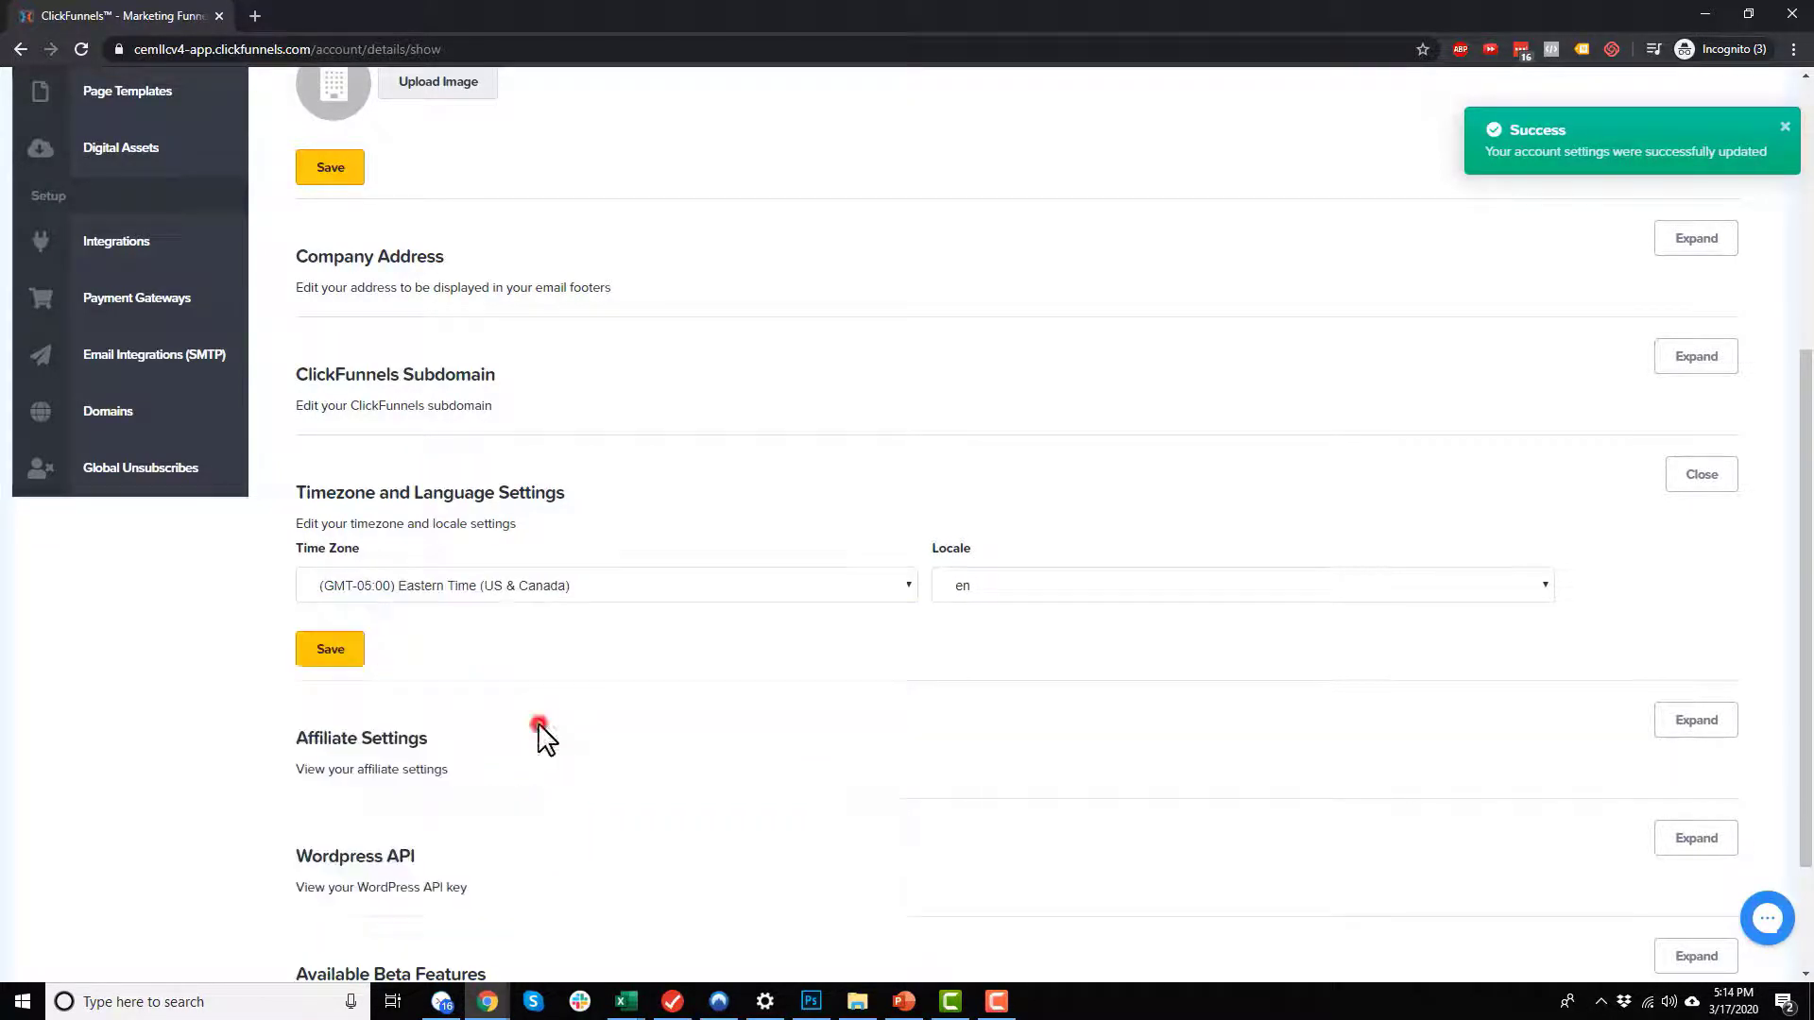
pyautogui.click(1000, 593)
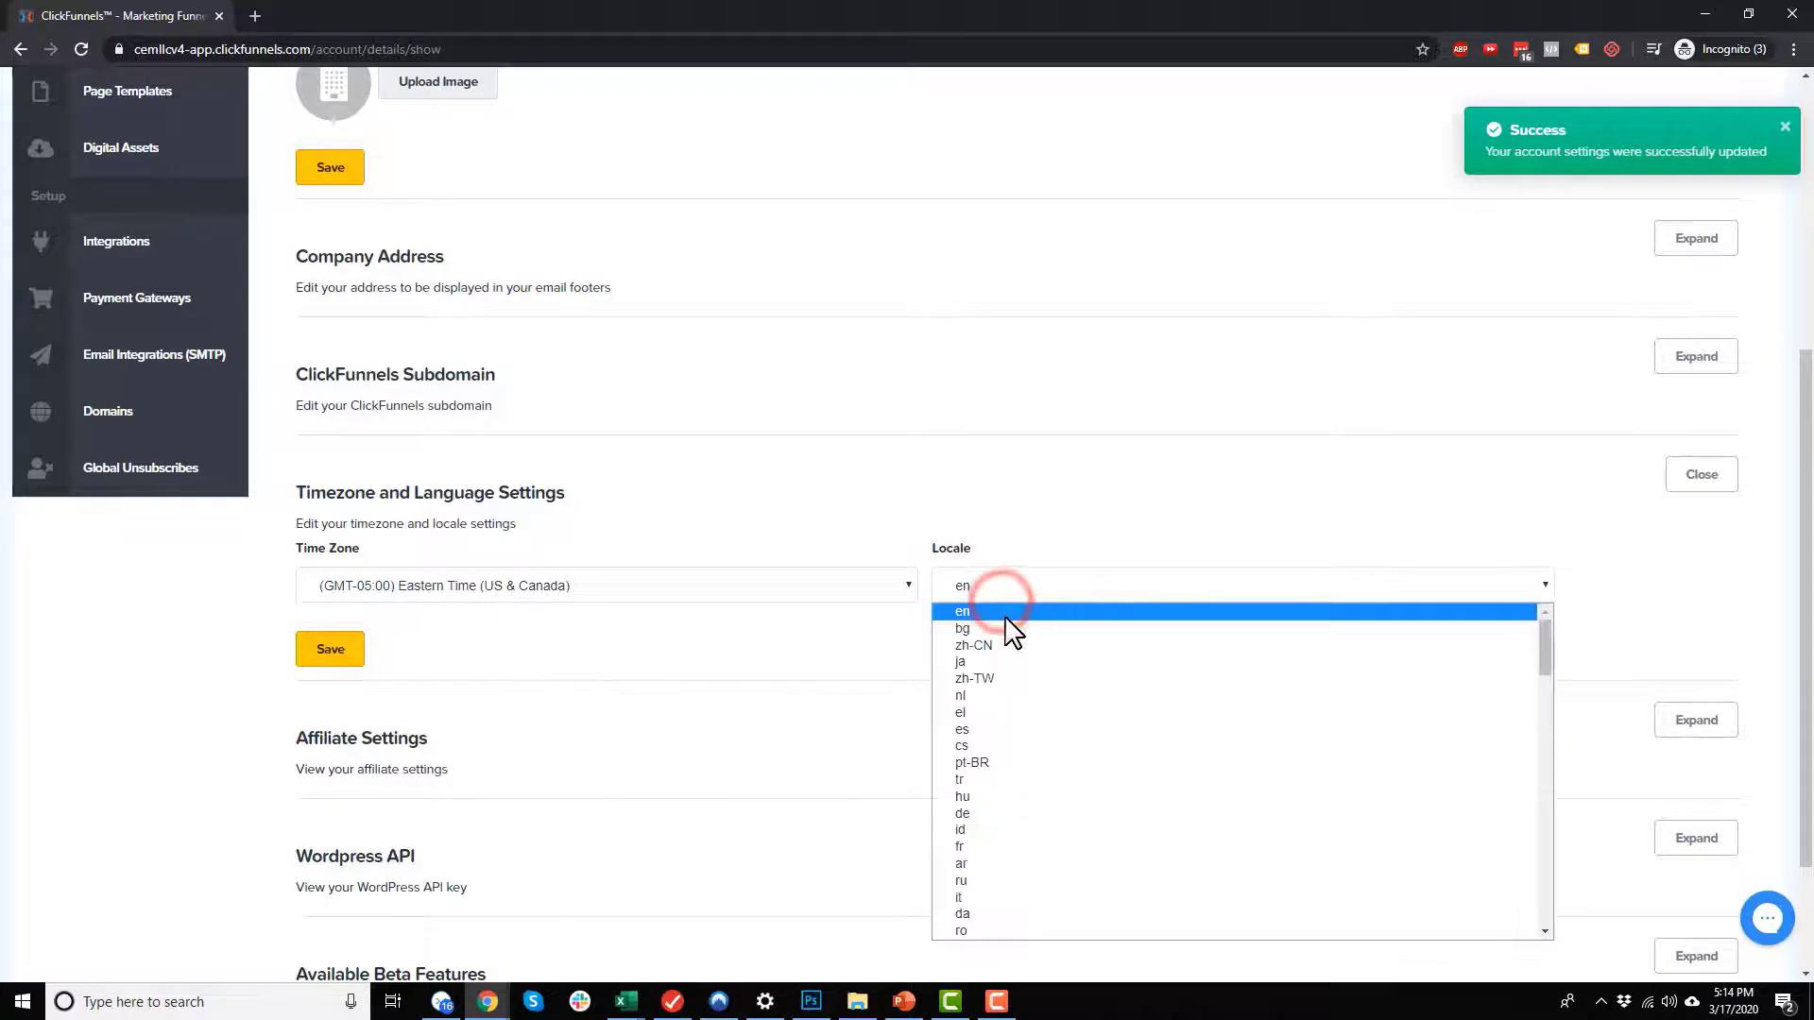
pyautogui.click(1004, 614)
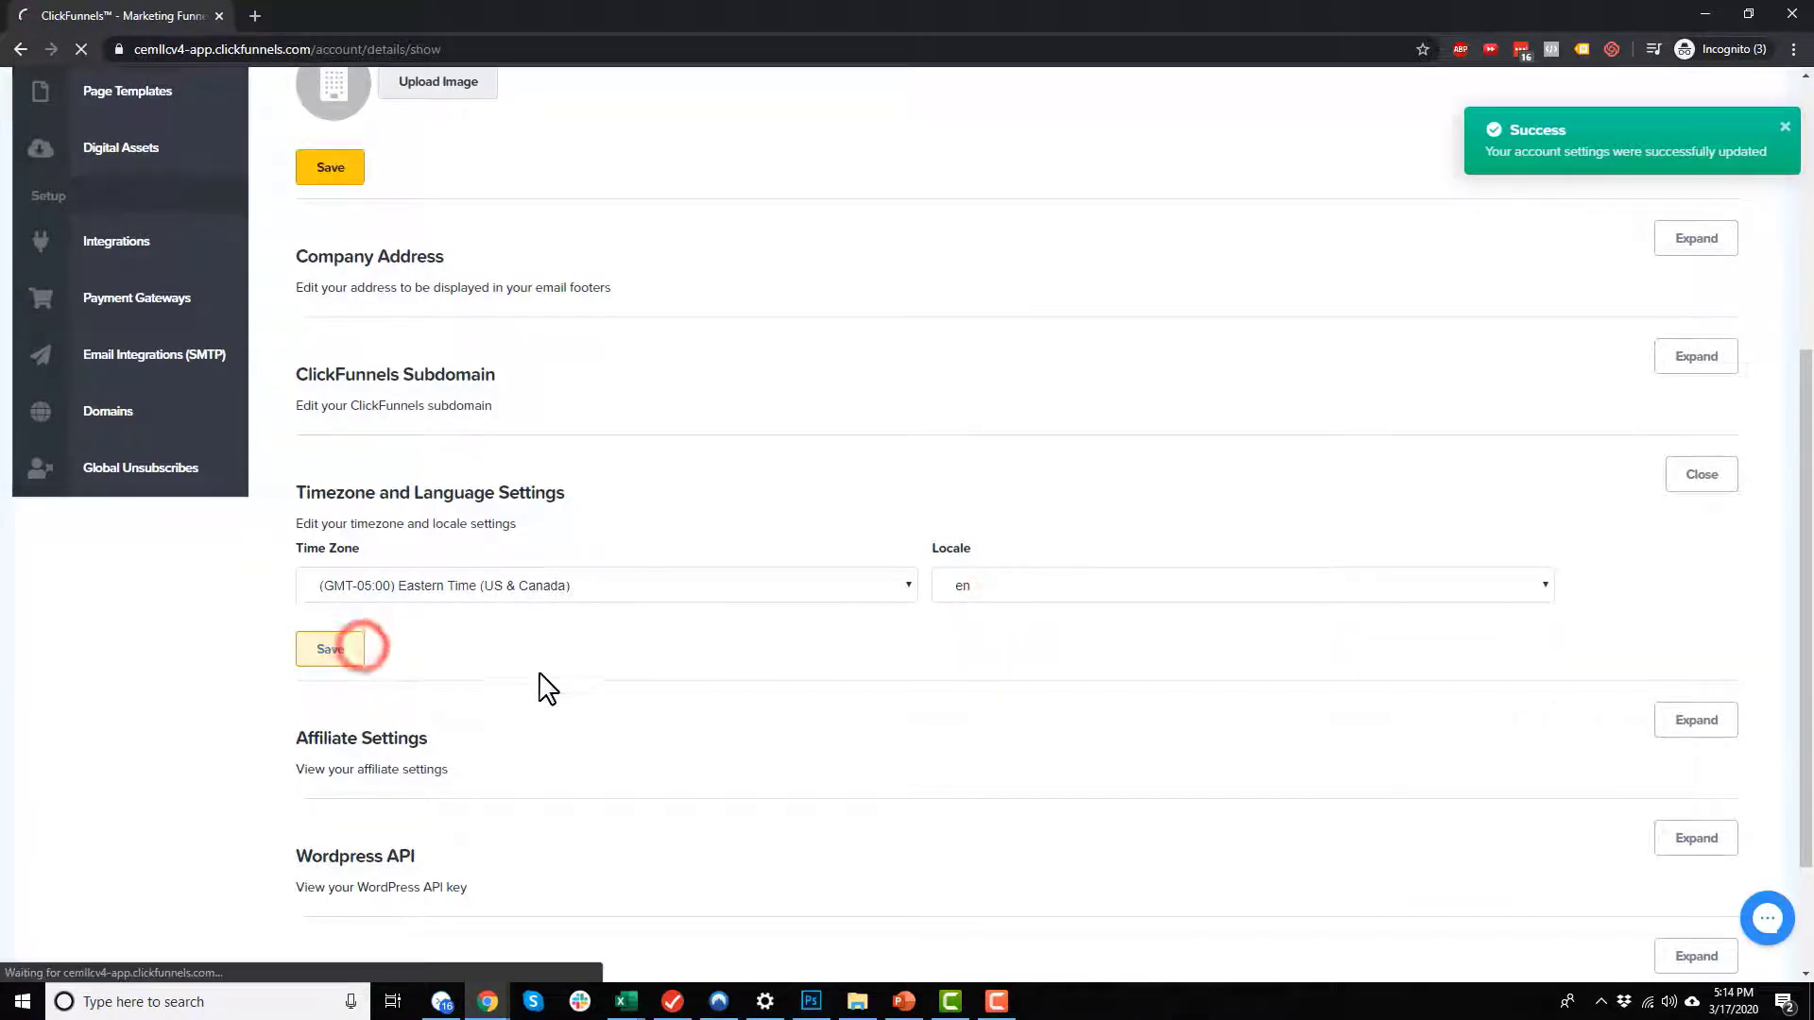
# Step: Turn off the default ClickFunnels affiliate badge in the affiliate settings and save
pyautogui.scroll(-5, 584, 723)
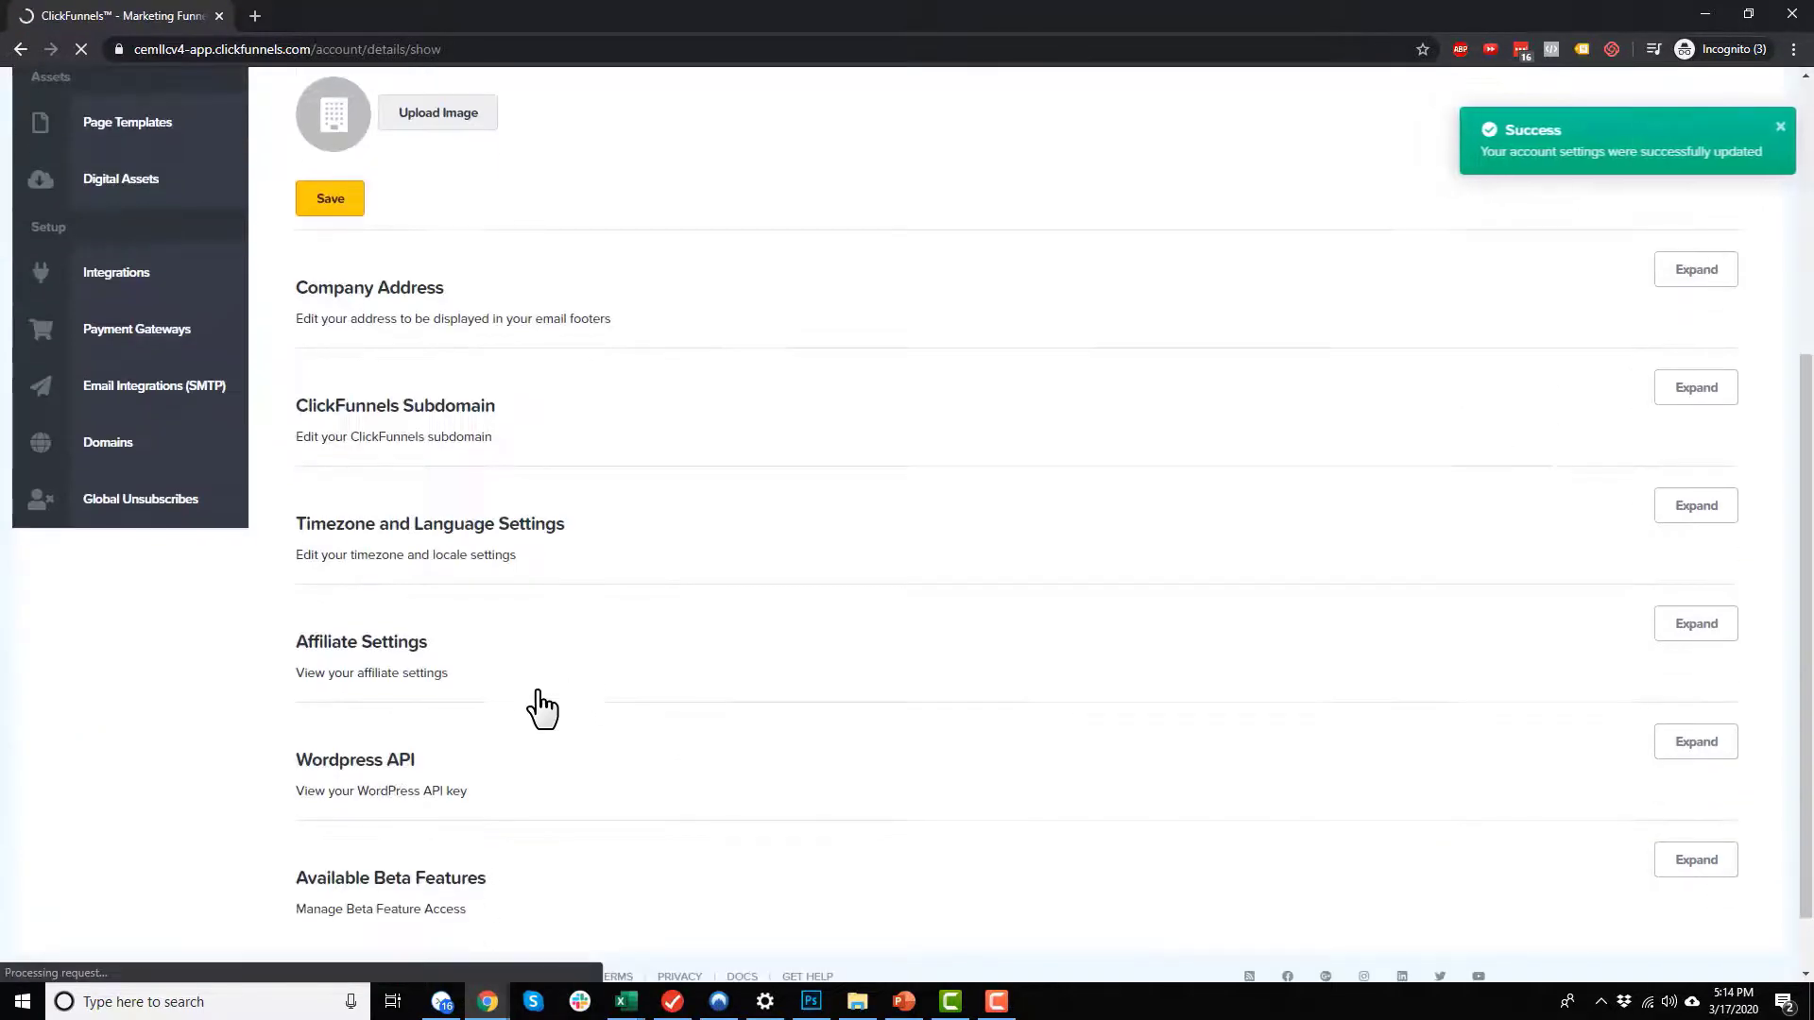
pyautogui.click(457, 593)
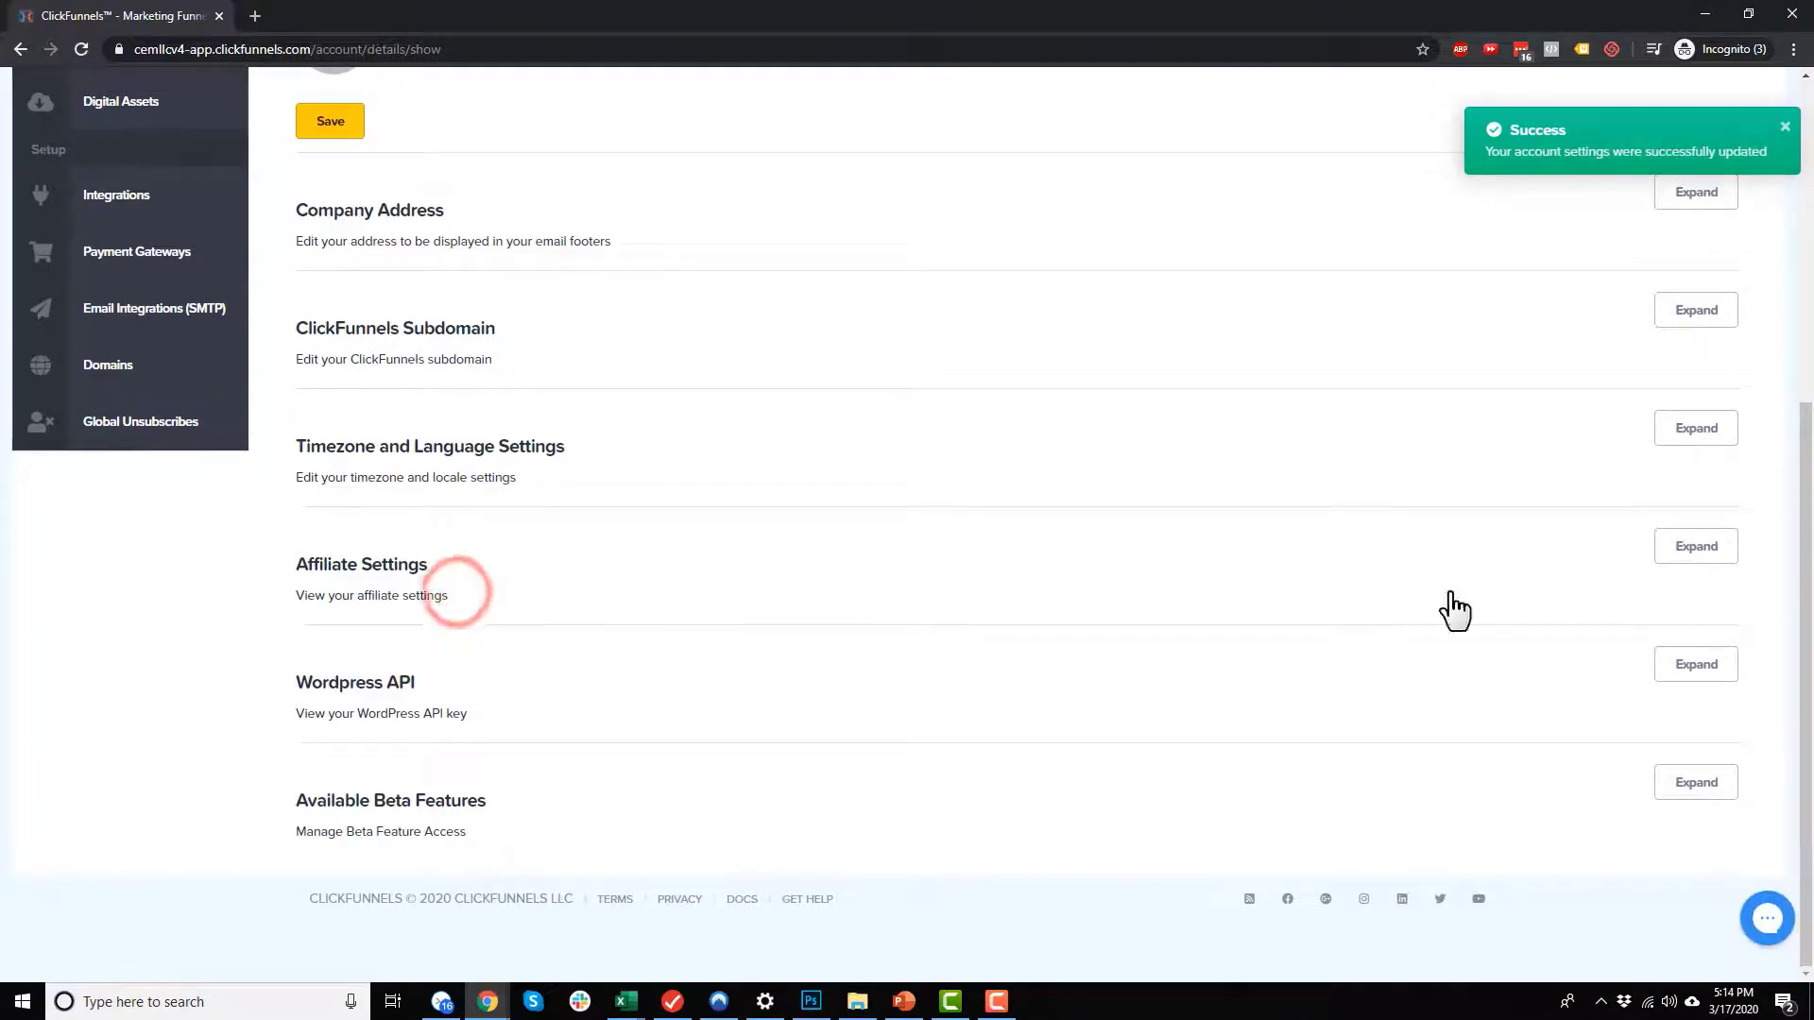
pyautogui.click(1697, 548)
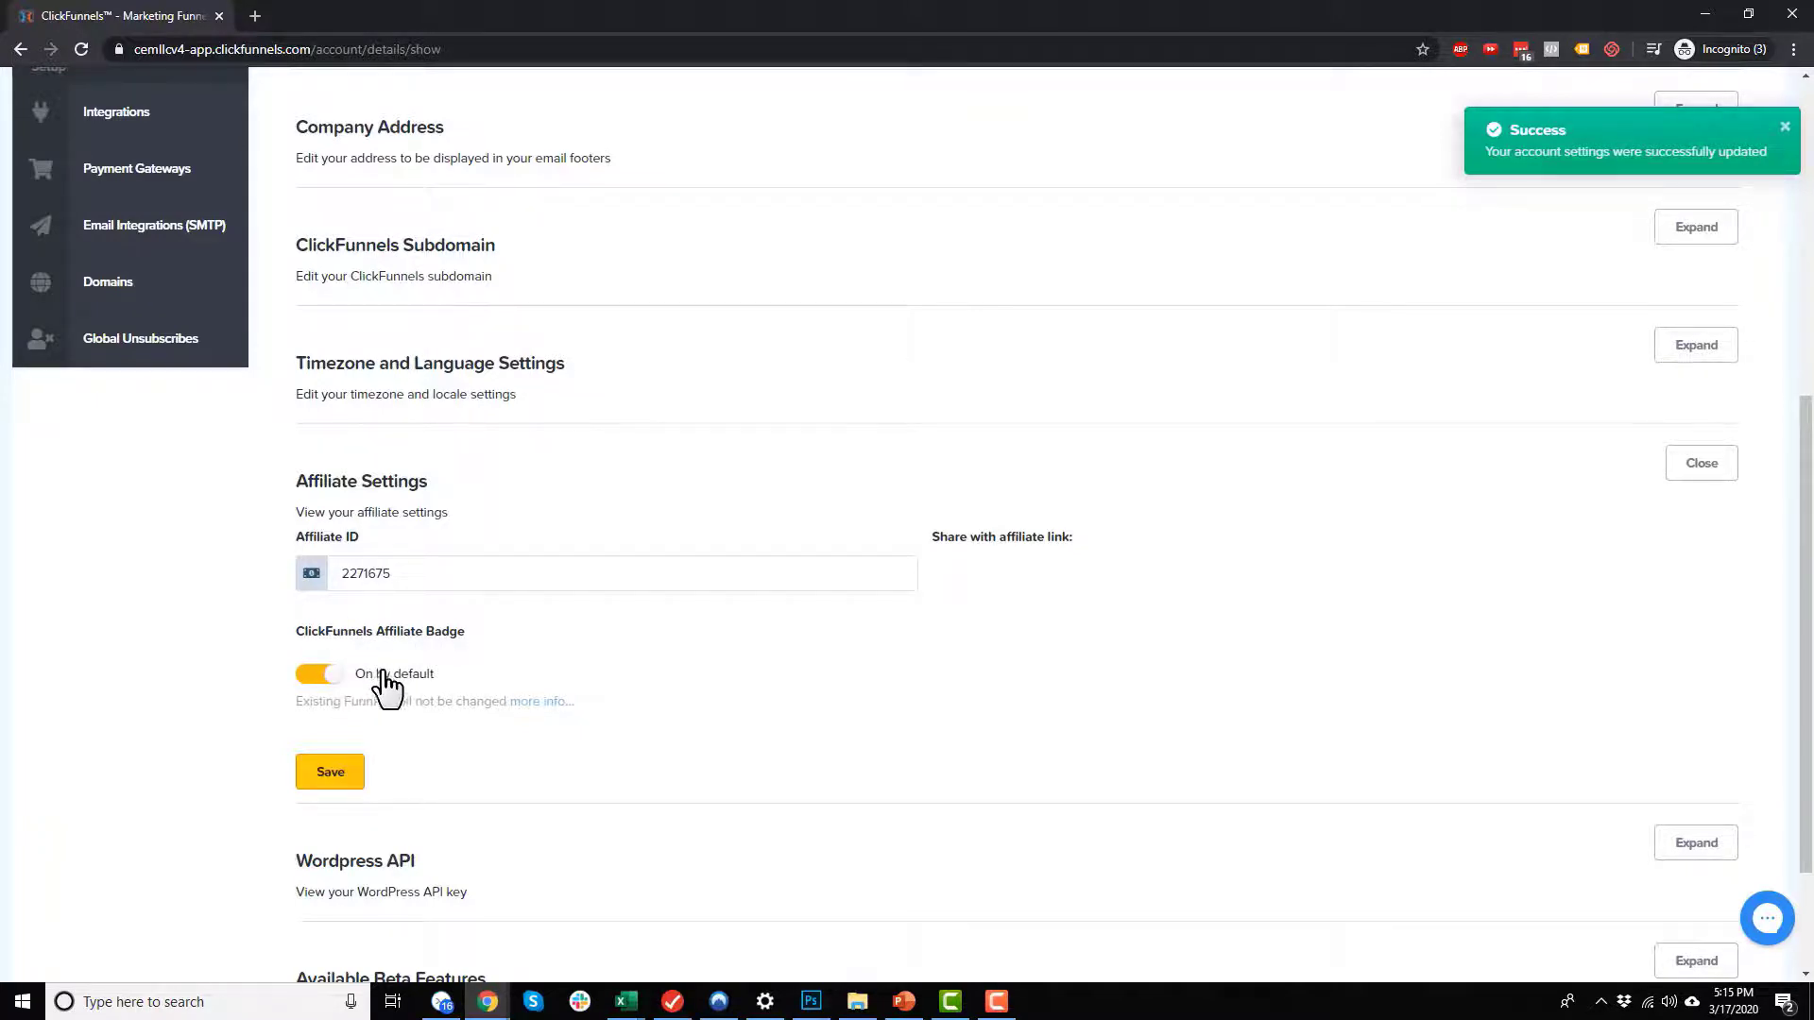
pyautogui.click(318, 674)
pyautogui.click(357, 770)
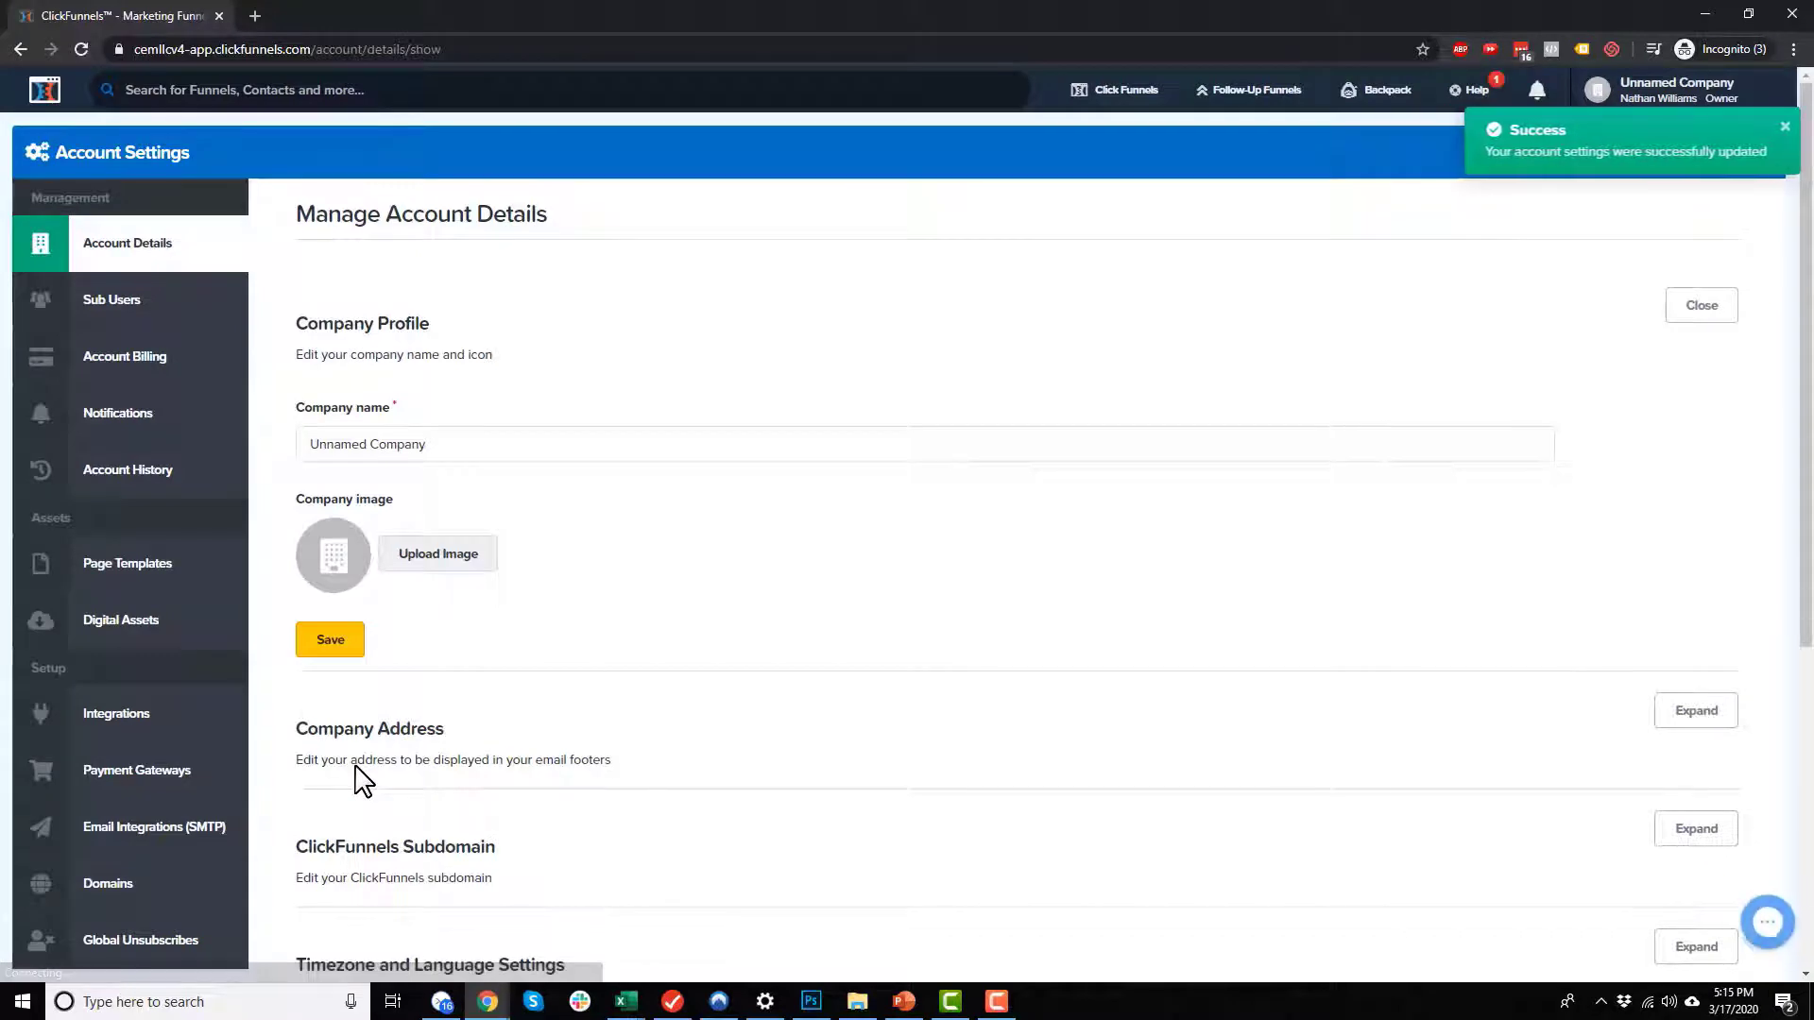
# Step: Expand the WordPress API section of the account details to view the API key
pyautogui.scroll(-3, 623, 633)
pyautogui.scroll(-3, 583, 559)
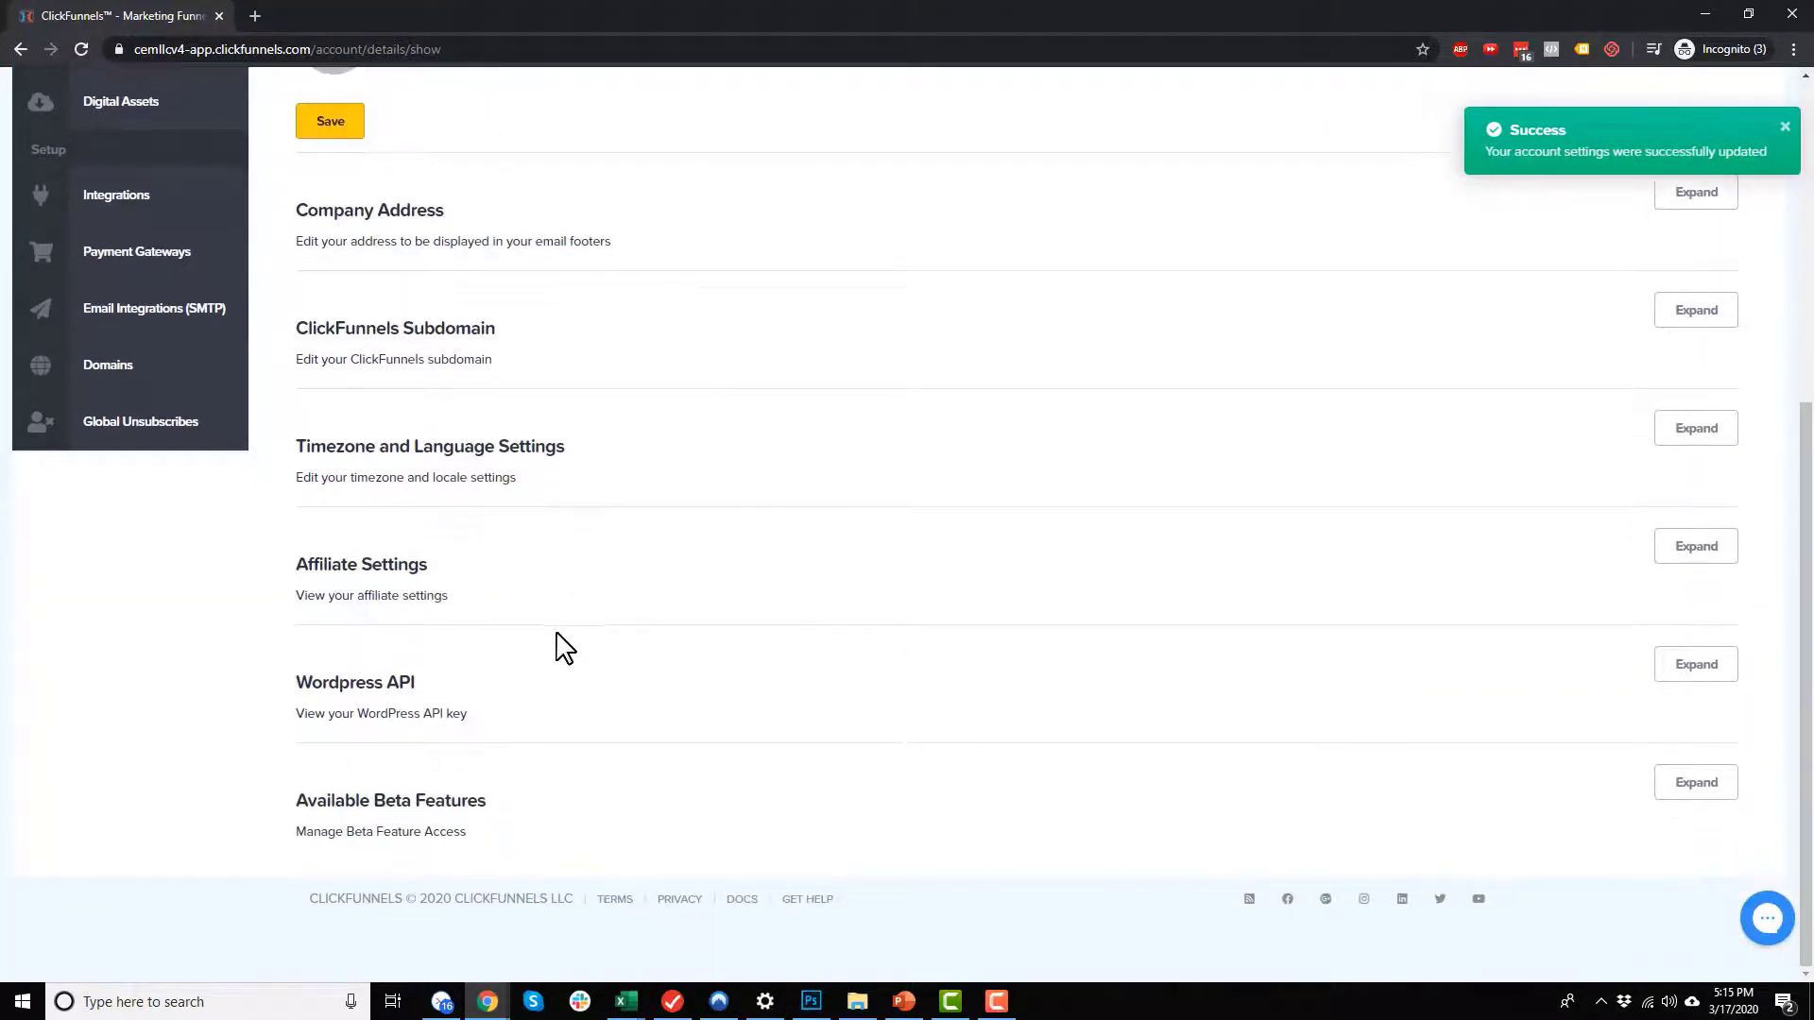
pyautogui.click(390, 674)
pyautogui.click(1695, 673)
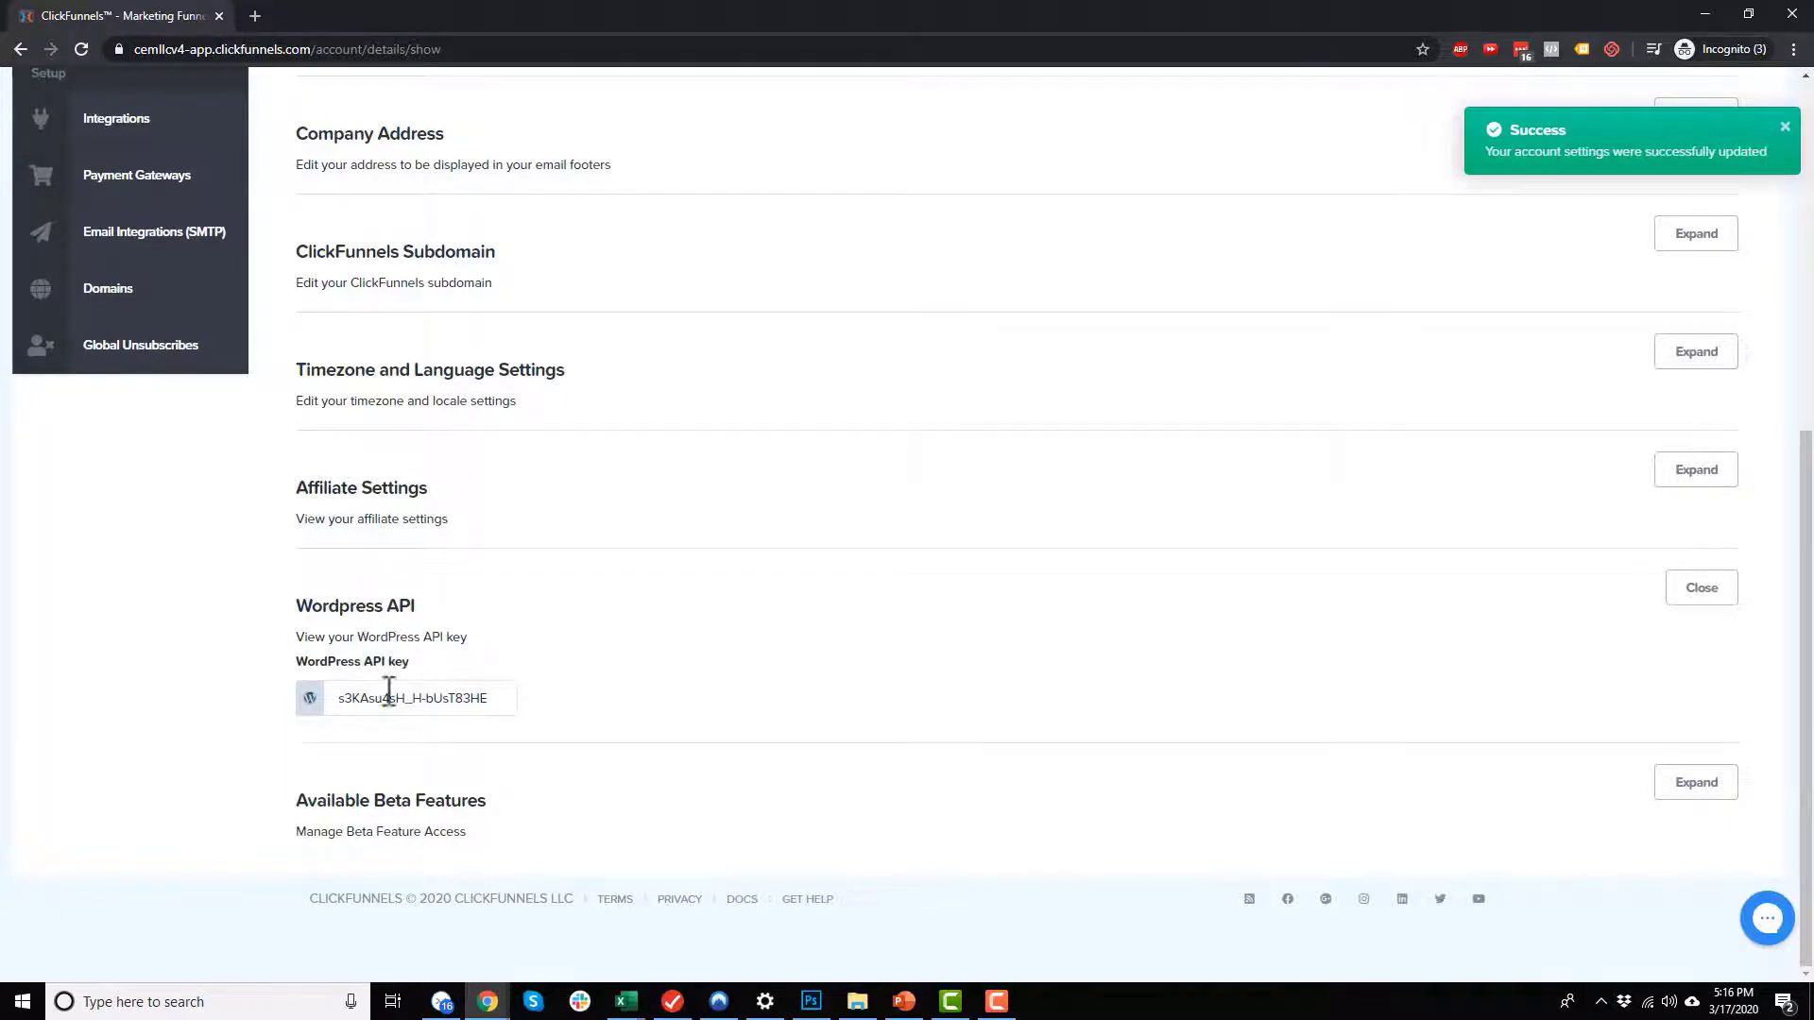
# Step: Enable all seven available beta features, from New Unsubscribe Page through Can Use async Javascript
pyautogui.click(605, 804)
pyautogui.click(1681, 784)
pyautogui.scroll(-4, 992, 718)
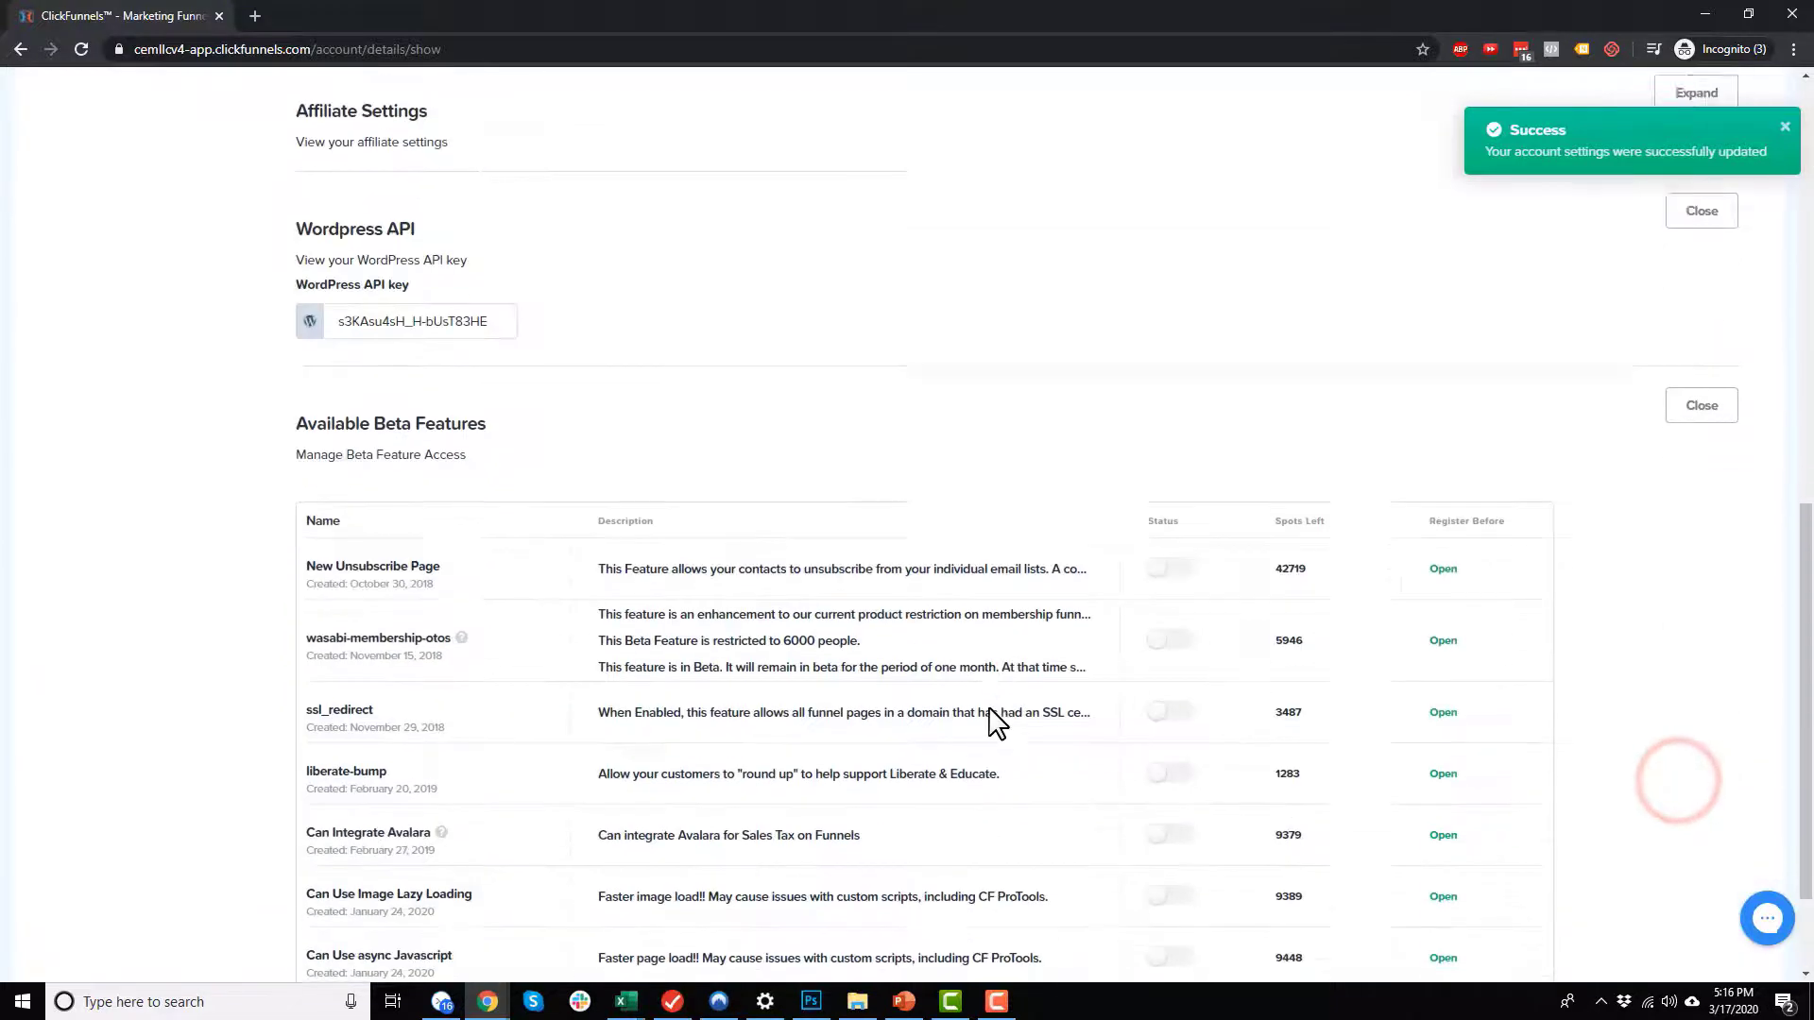
pyautogui.scroll(-2, 992, 724)
pyautogui.click(1168, 415)
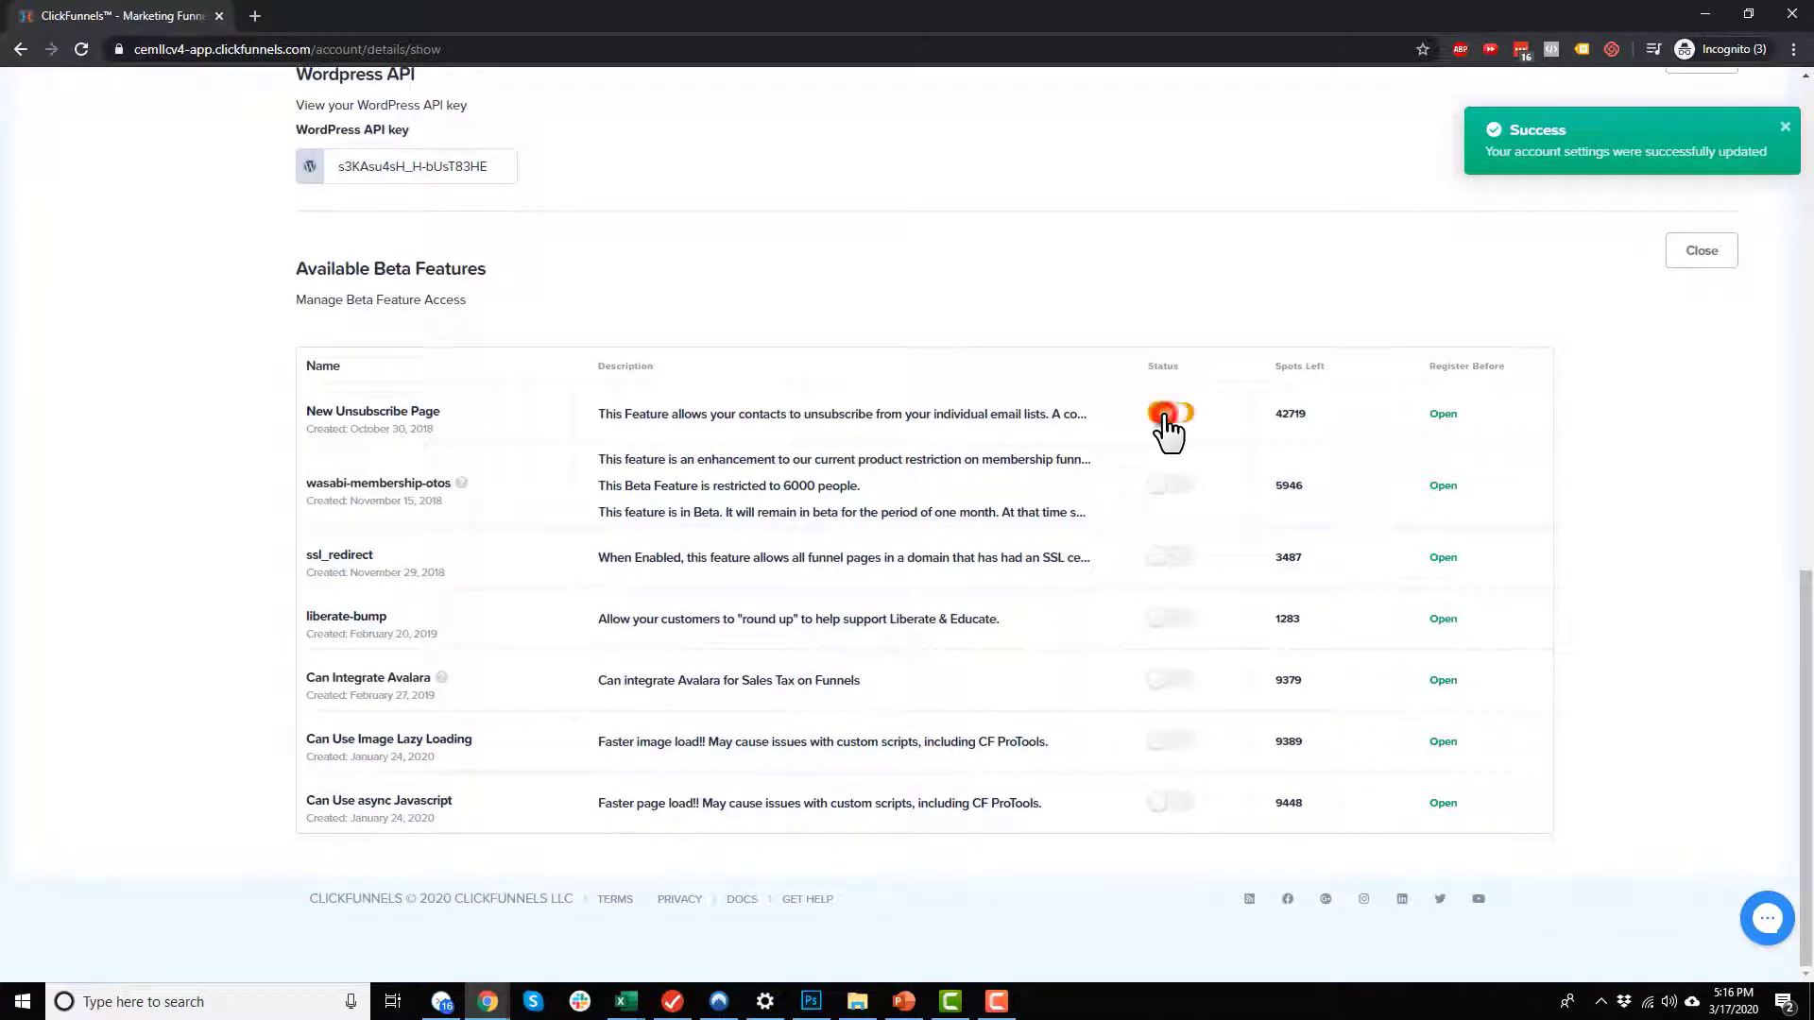
pyautogui.click(1170, 485)
pyautogui.click(1168, 562)
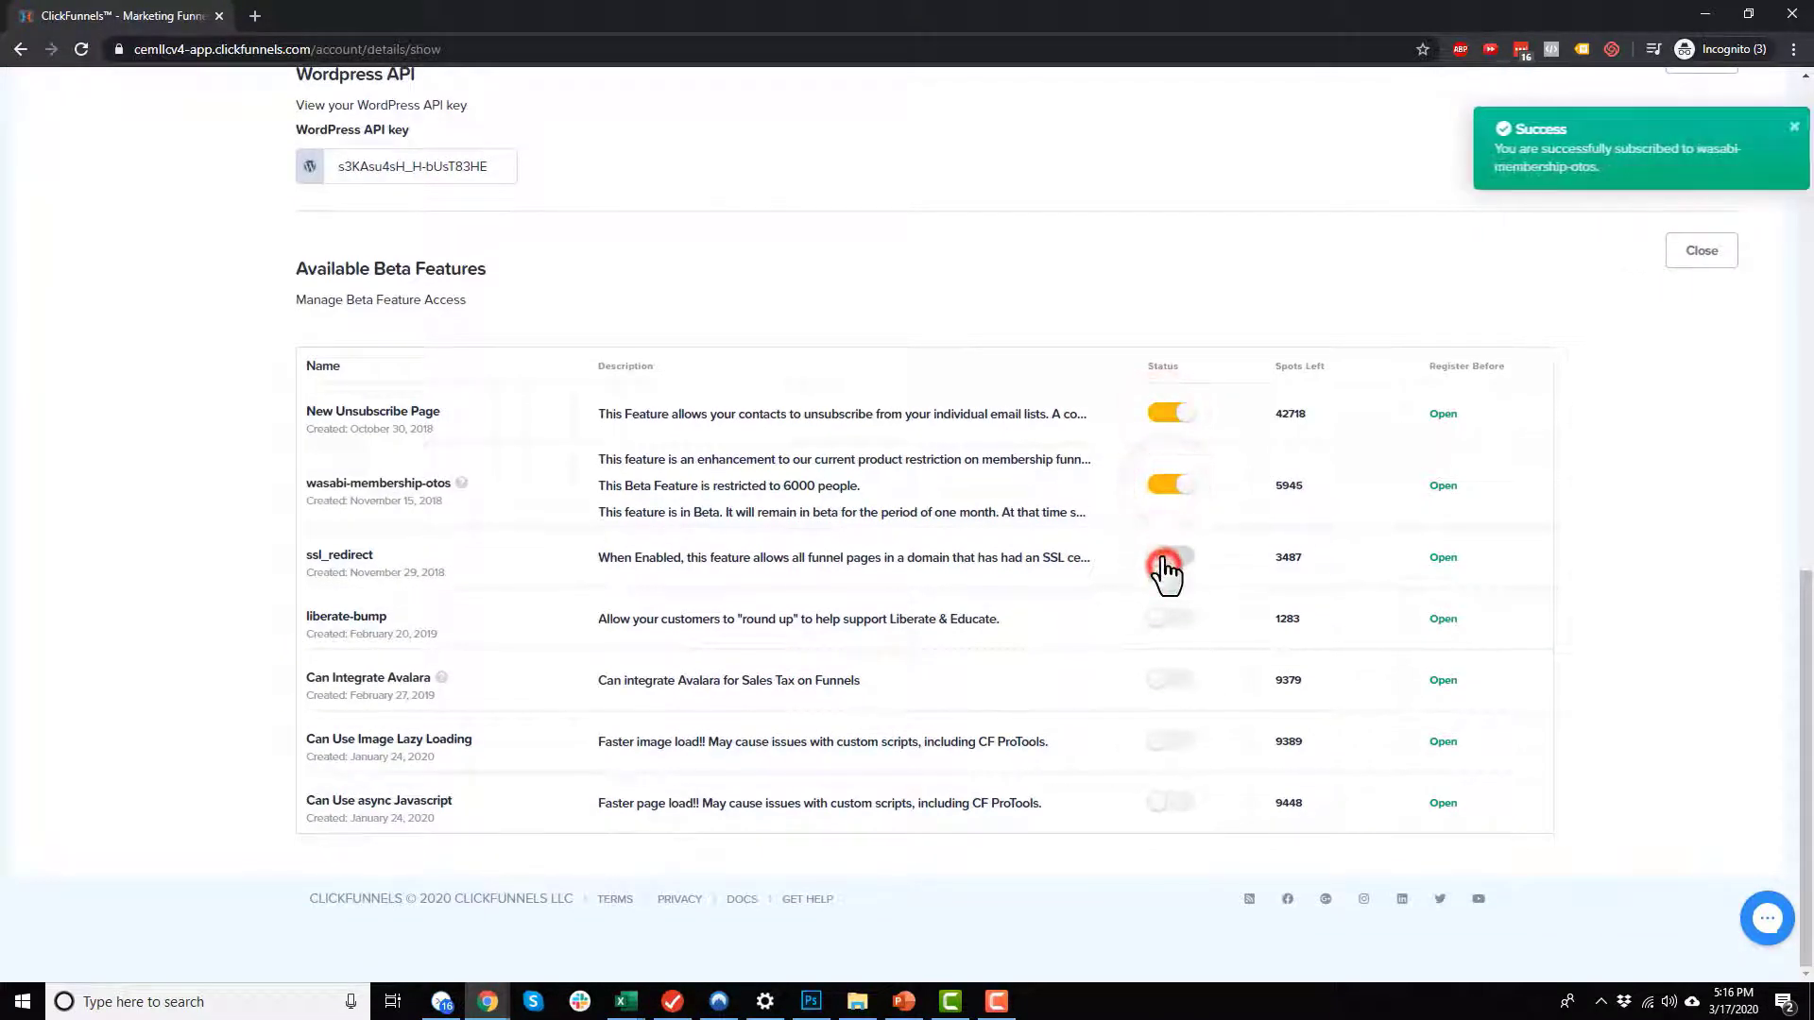
pyautogui.click(1172, 618)
pyautogui.click(1169, 682)
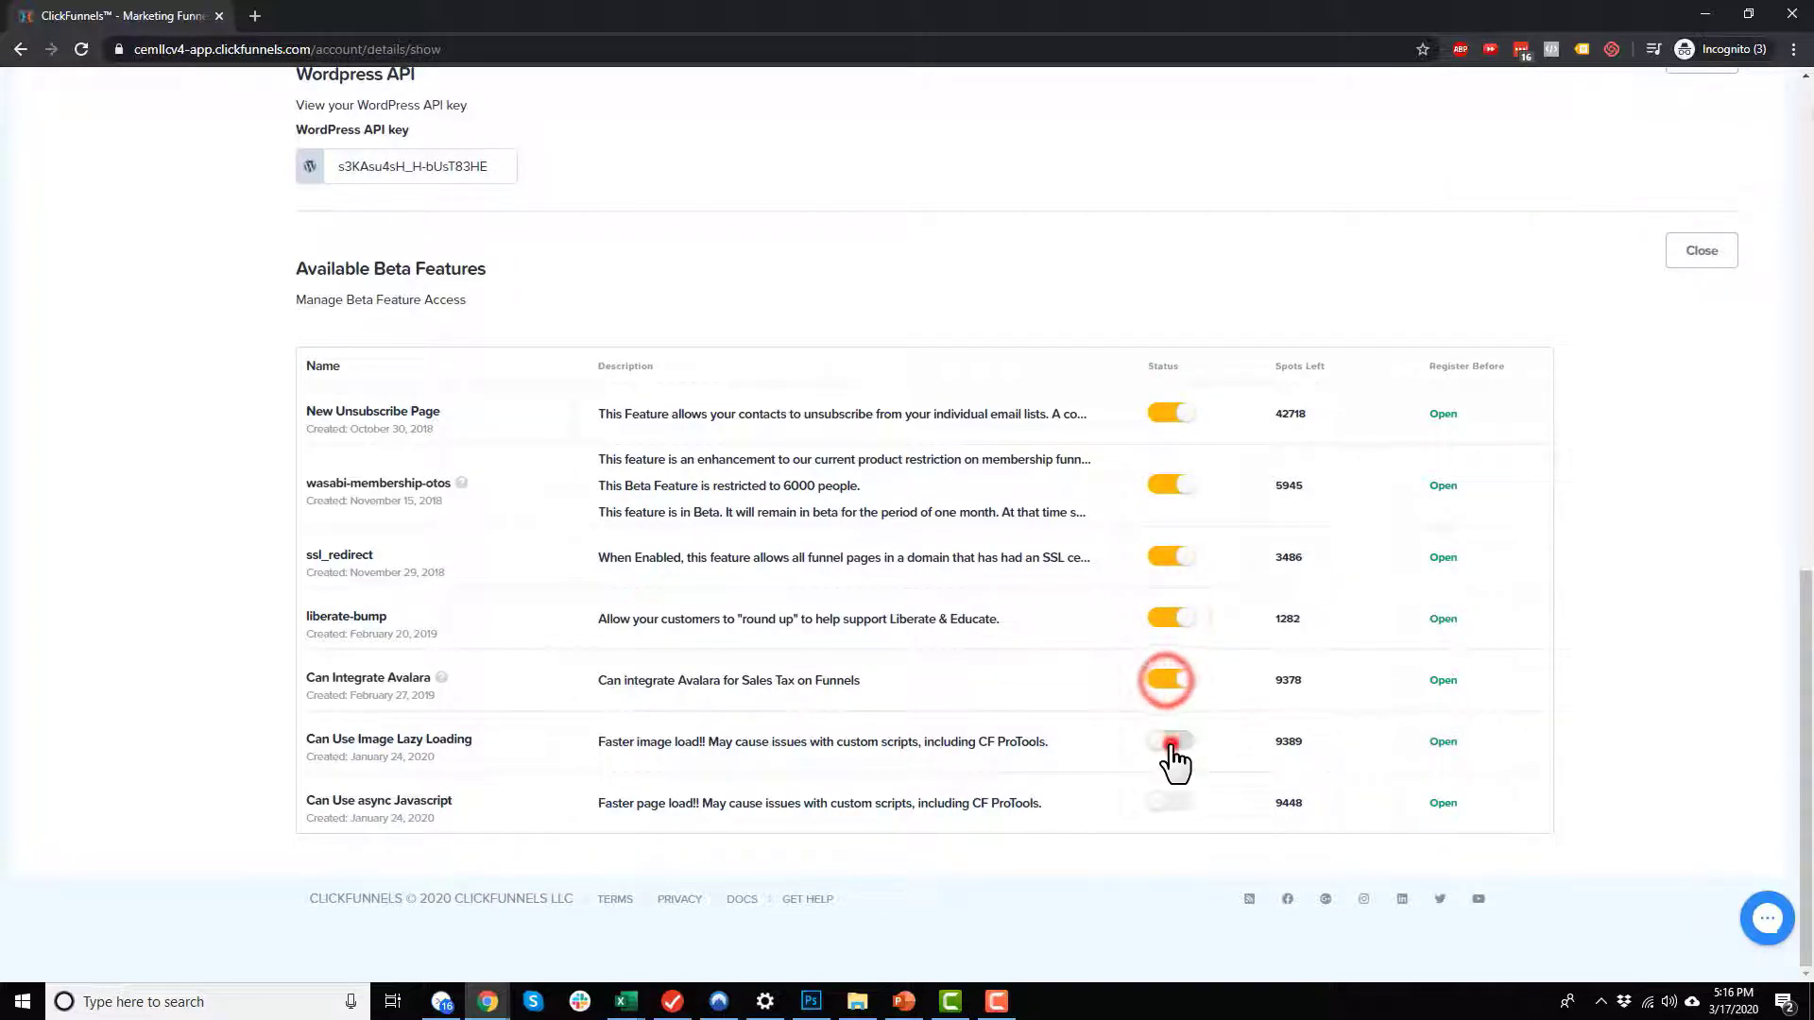
pyautogui.click(1172, 742)
pyautogui.click(1168, 803)
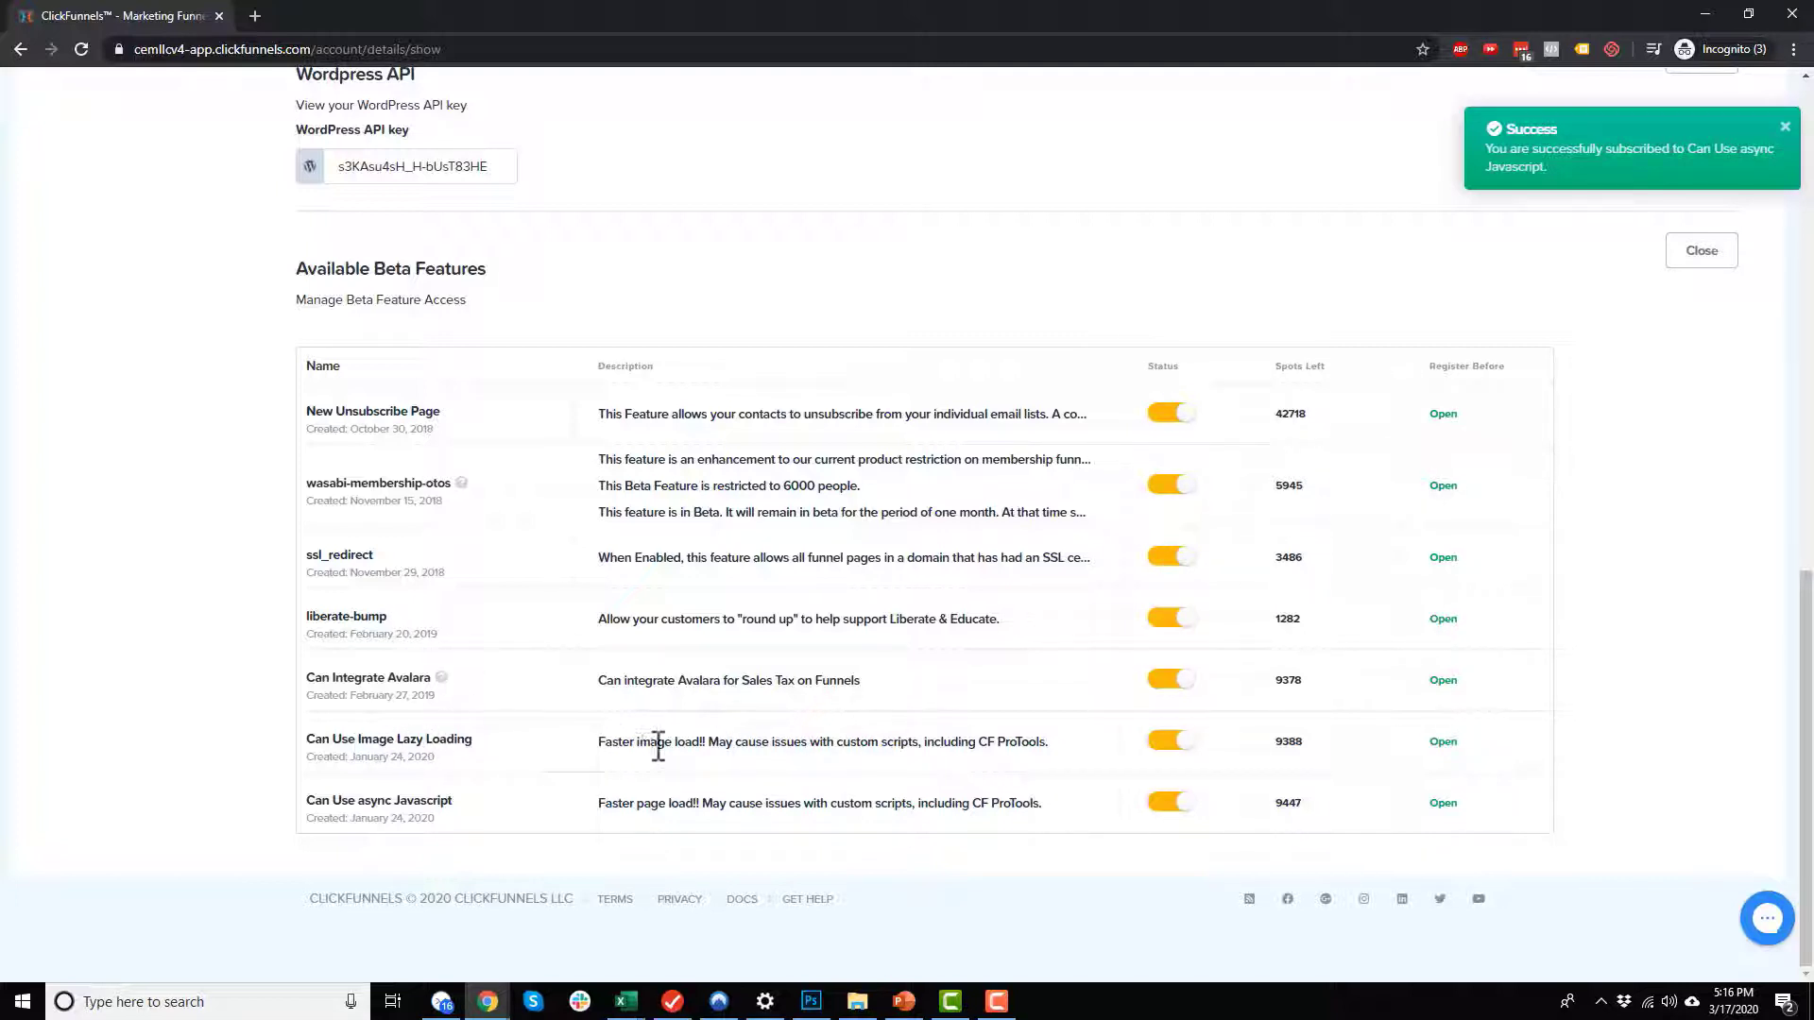
pyautogui.moveTo(601, 743); pyautogui.dragTo(704, 742)
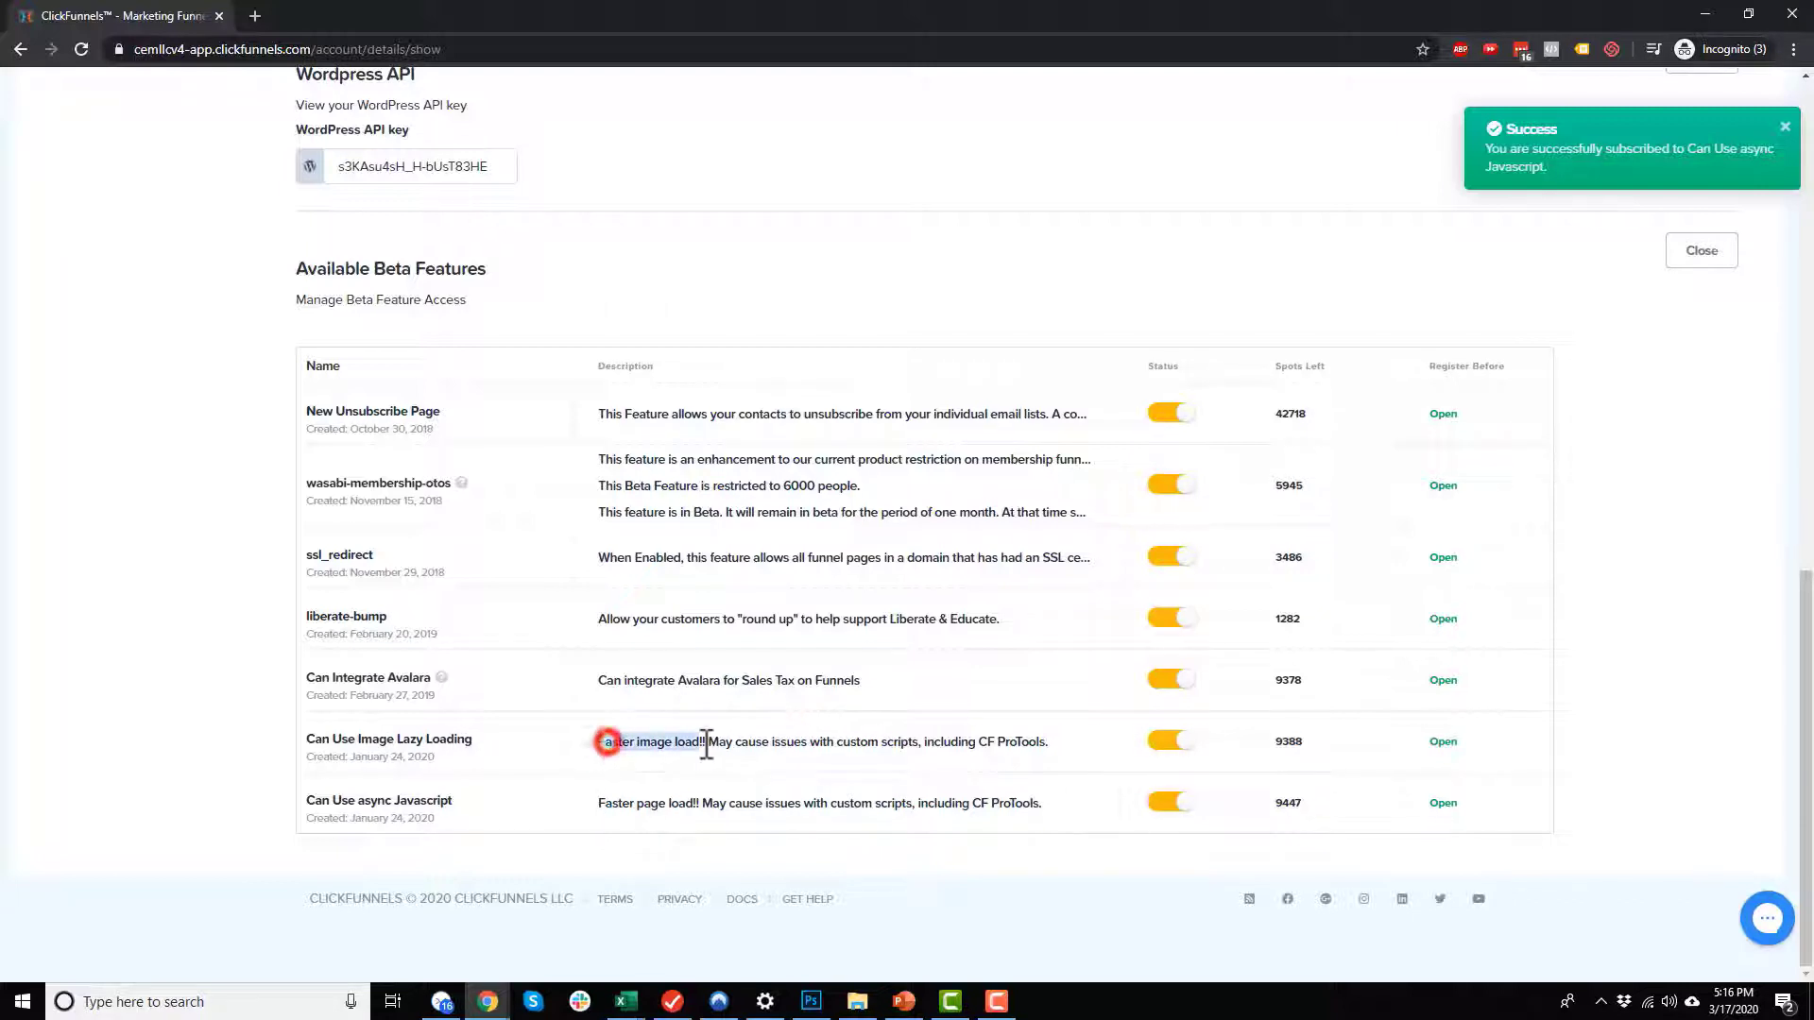
pyautogui.moveTo(454, 802); pyautogui.dragTo(348, 802)
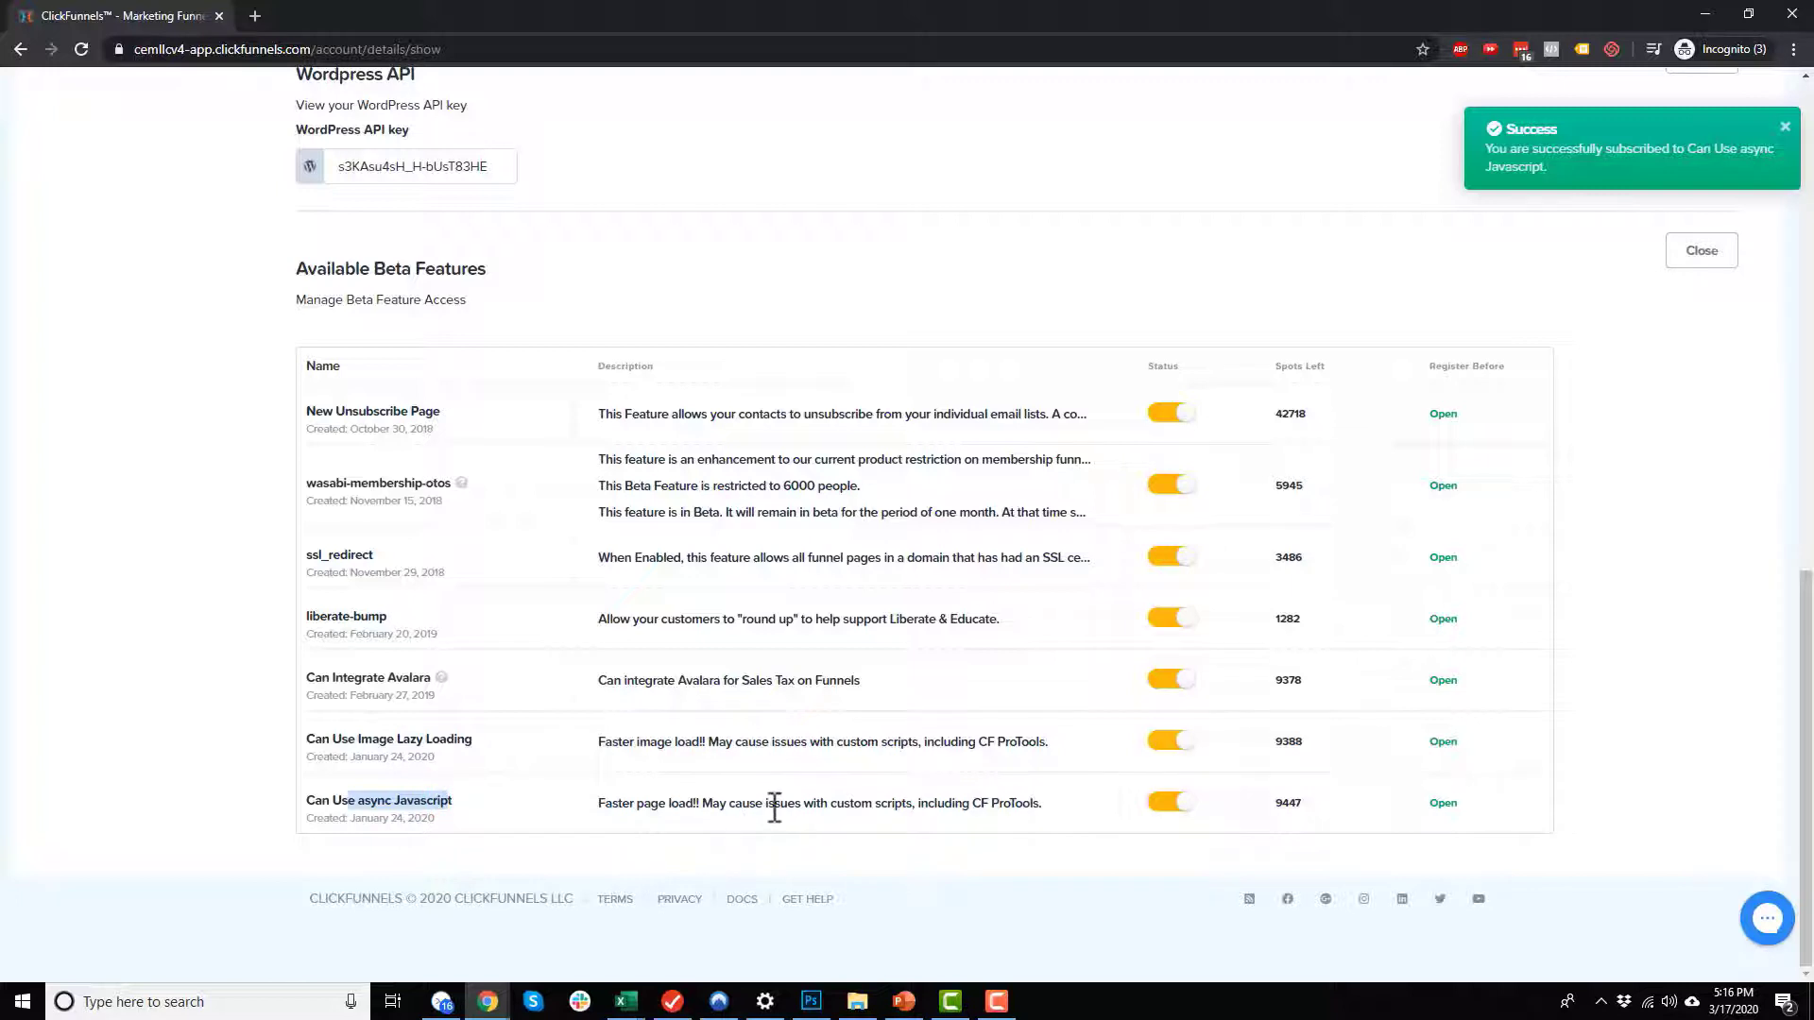
# Step: Review the wasabi-membership-otos beta feature's description and its limit on participants
pyautogui.moveTo(357, 483); pyautogui.dragTo(458, 484)
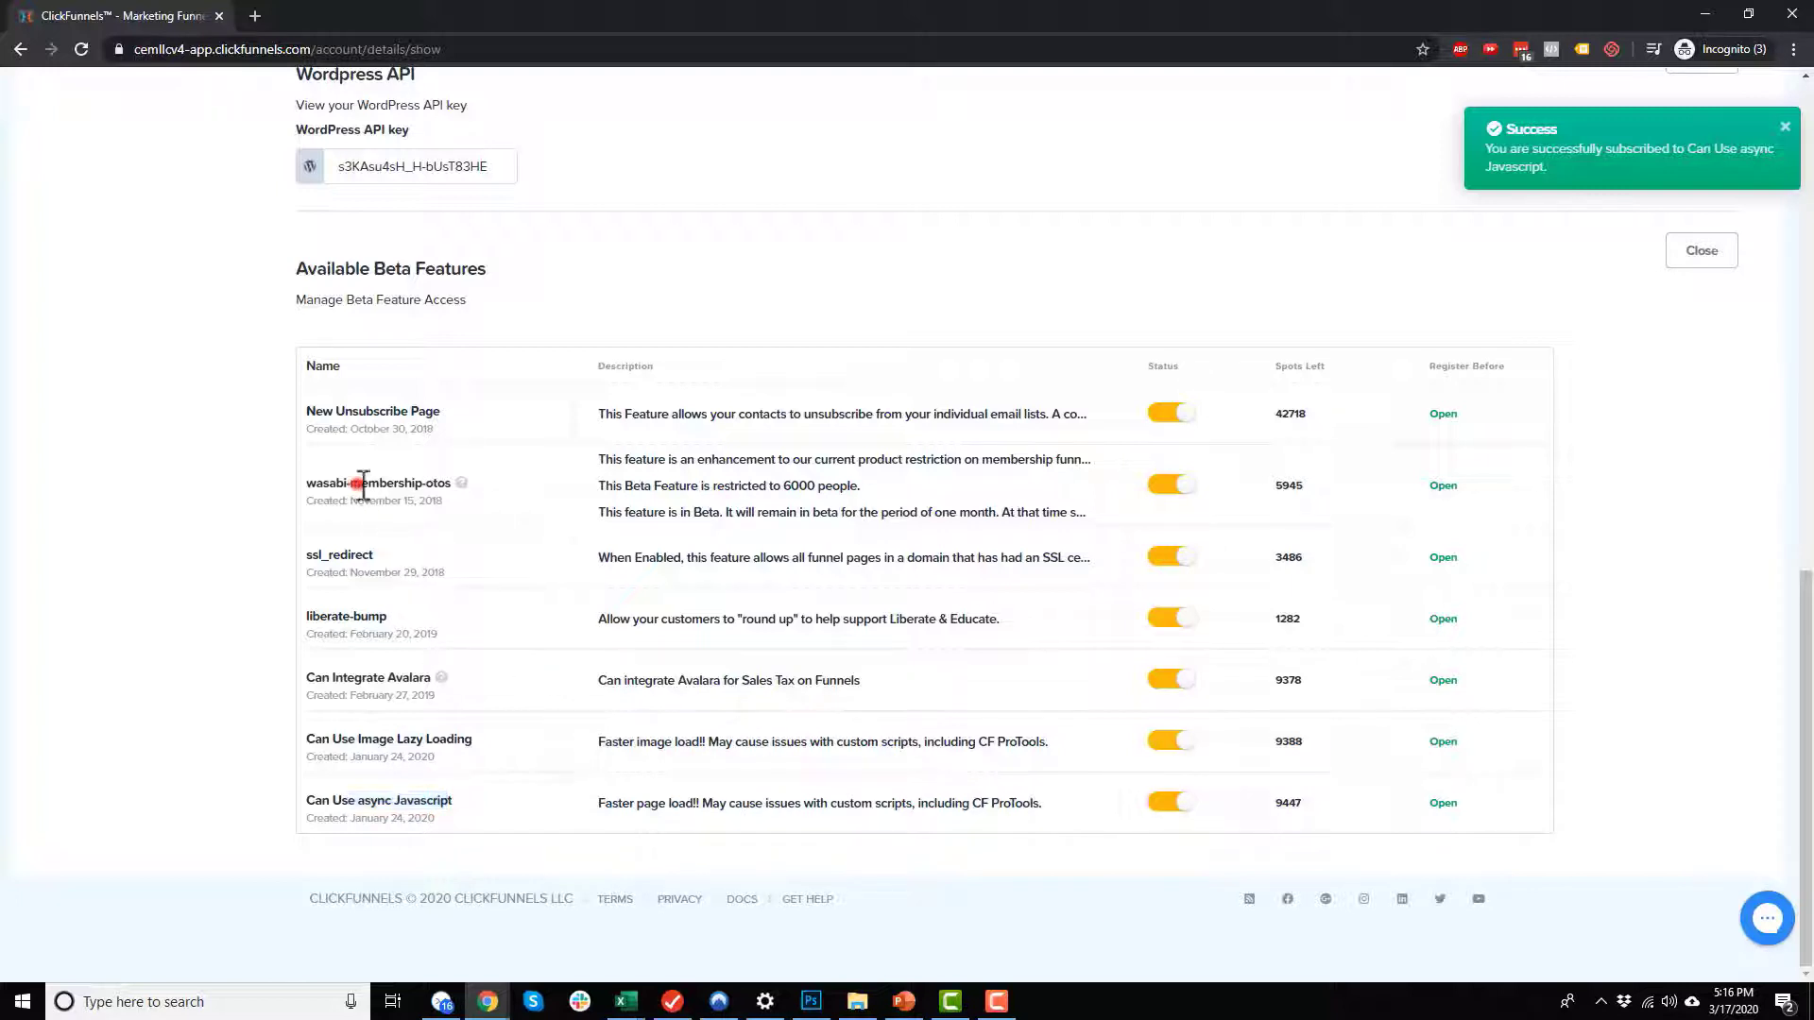
pyautogui.click(535, 484)
pyautogui.moveTo(880, 489); pyautogui.dragTo(811, 487)
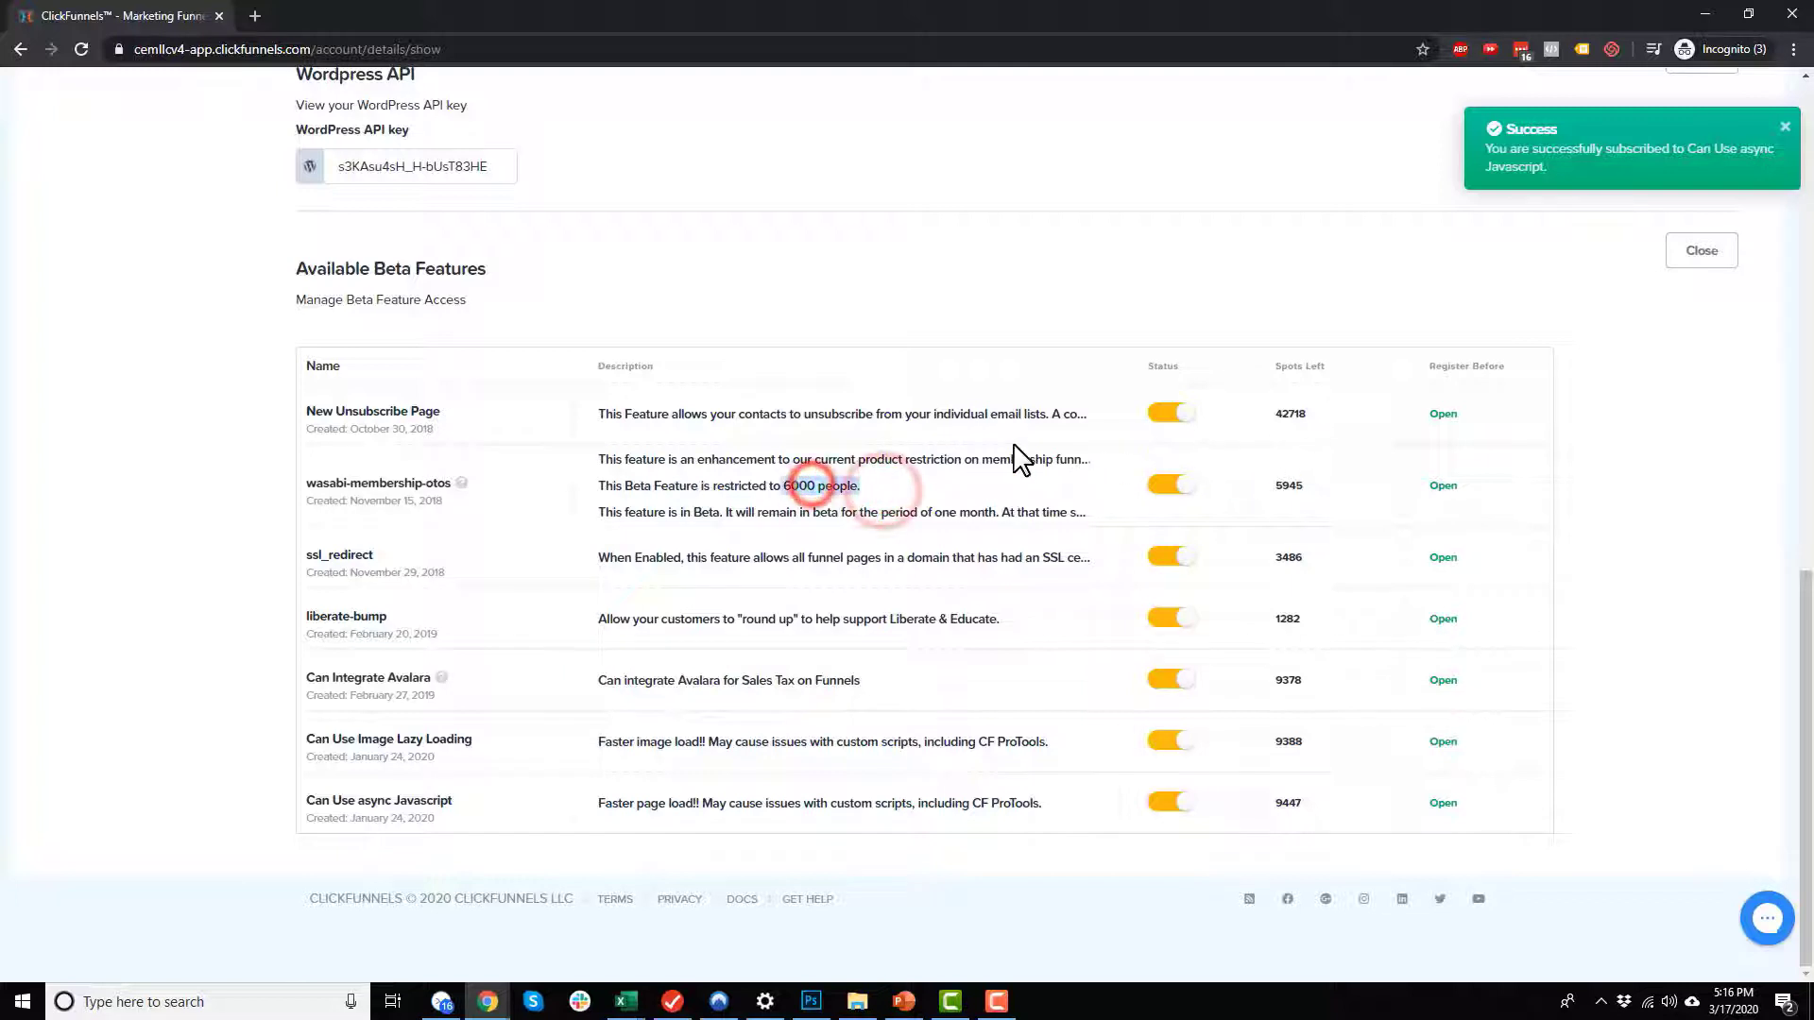
pyautogui.click(840, 403)
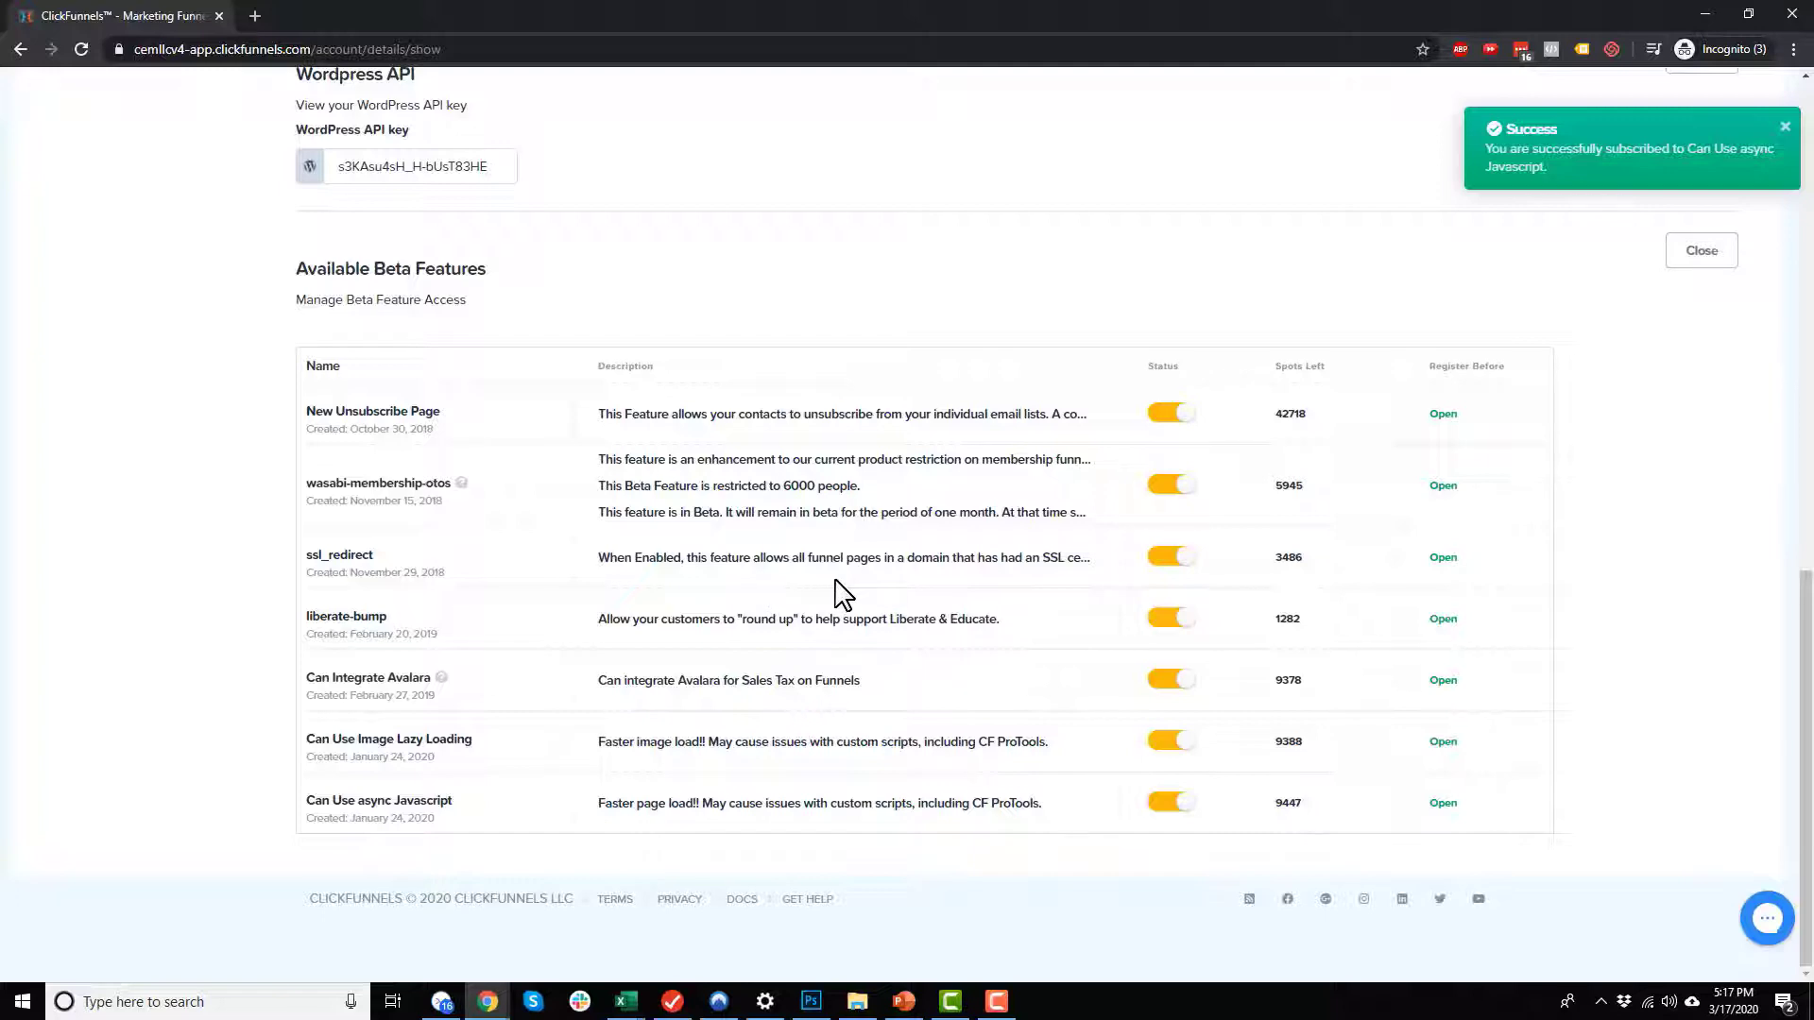
# Step: Draft a sub user invitation with the invitee's email and full permissions turned off, and close it without sending
pyautogui.scroll(4, 1080, 708)
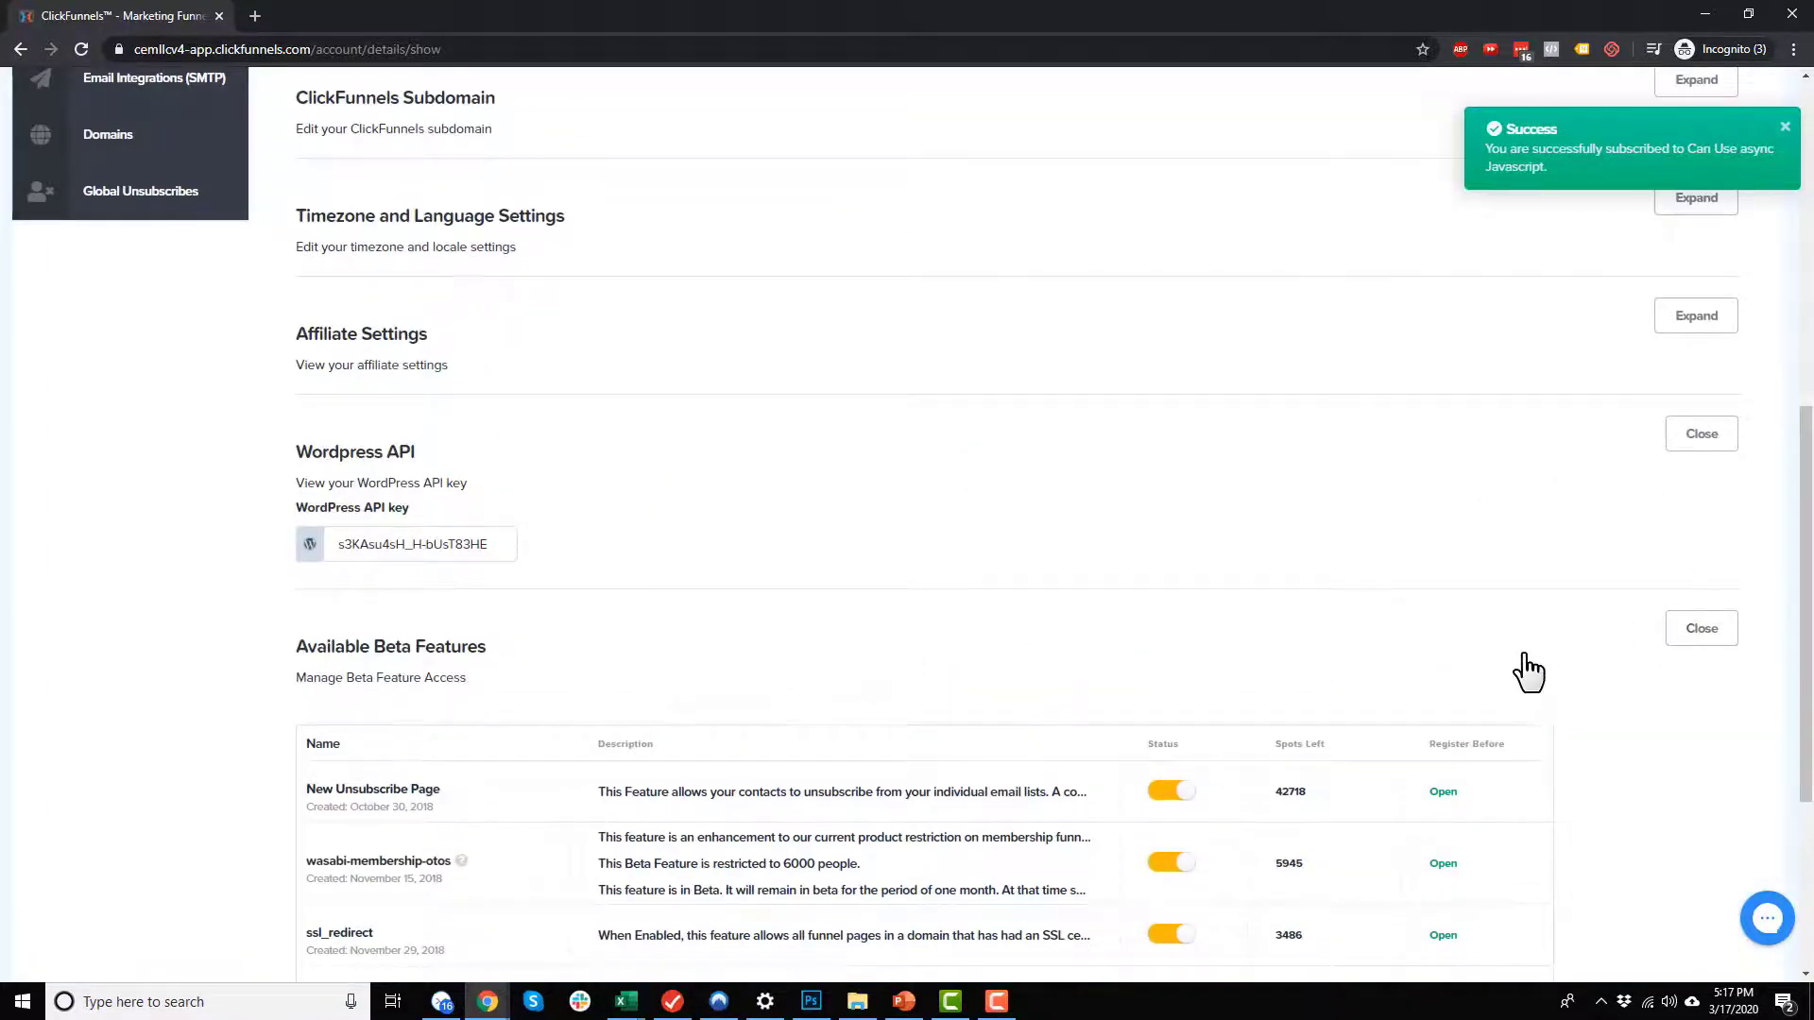
pyautogui.scroll(-3, 1528, 669)
pyautogui.scroll(10, 1528, 669)
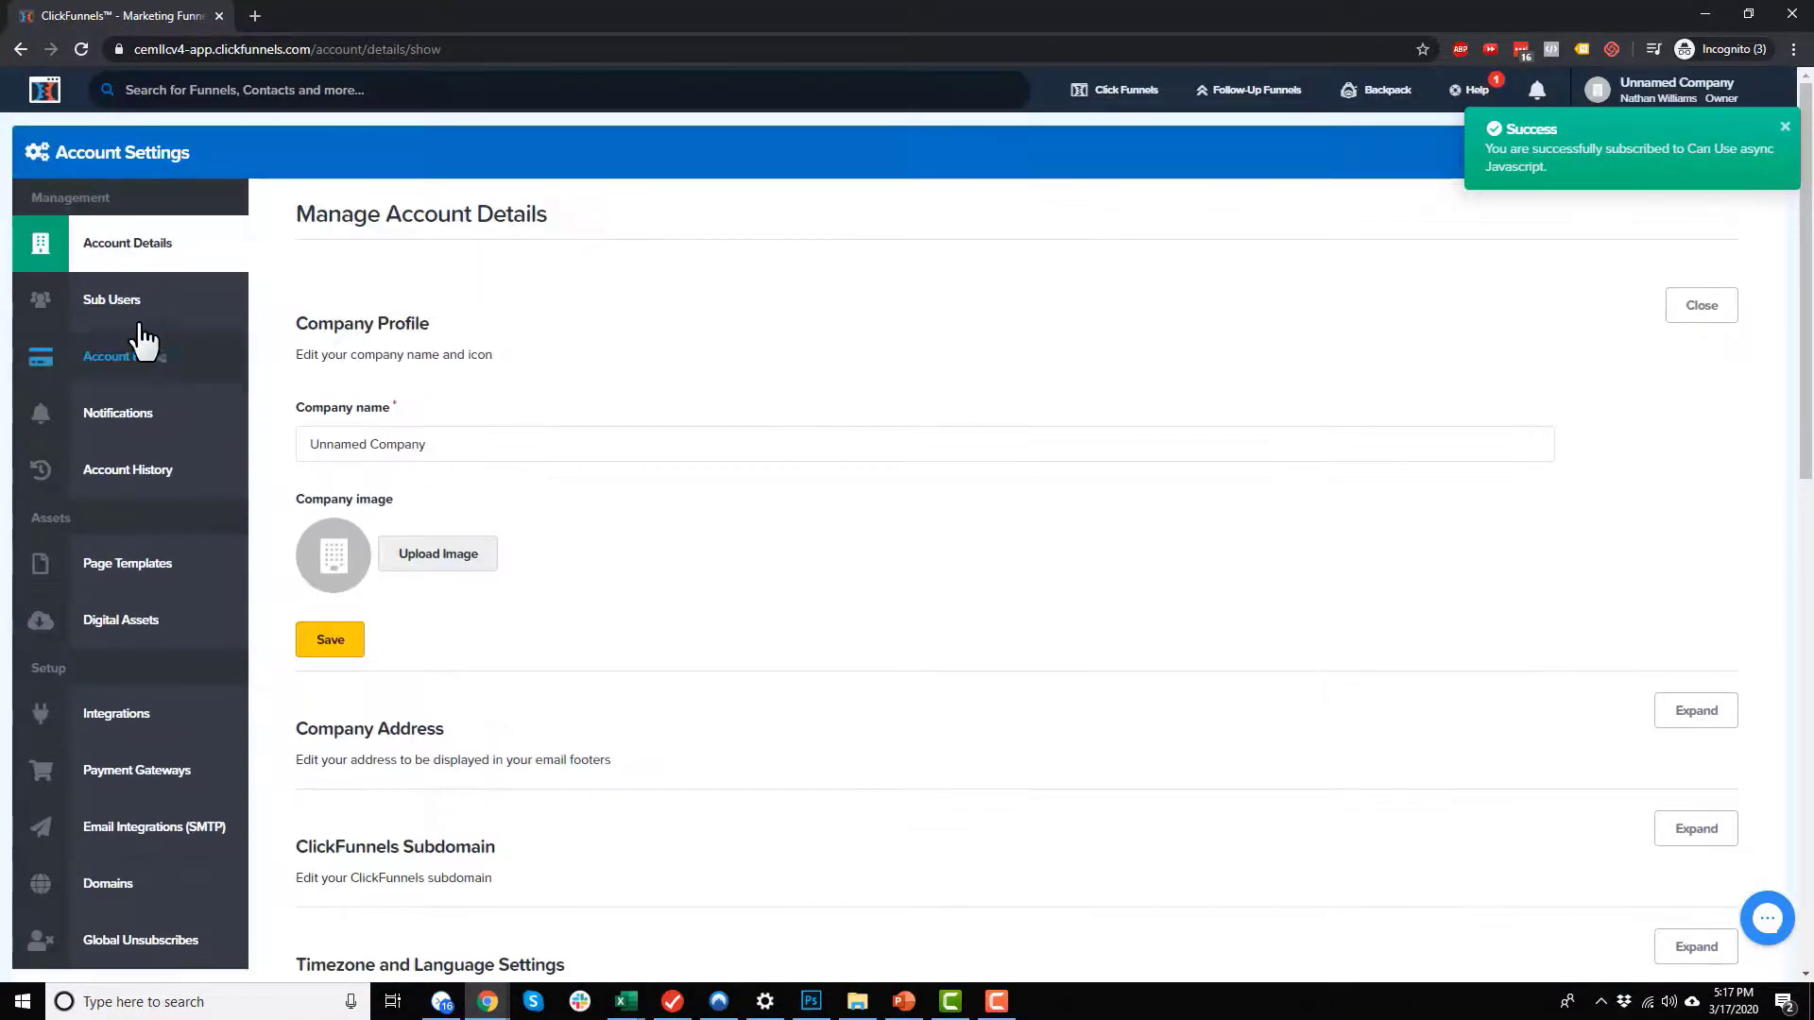
pyautogui.click(123, 301)
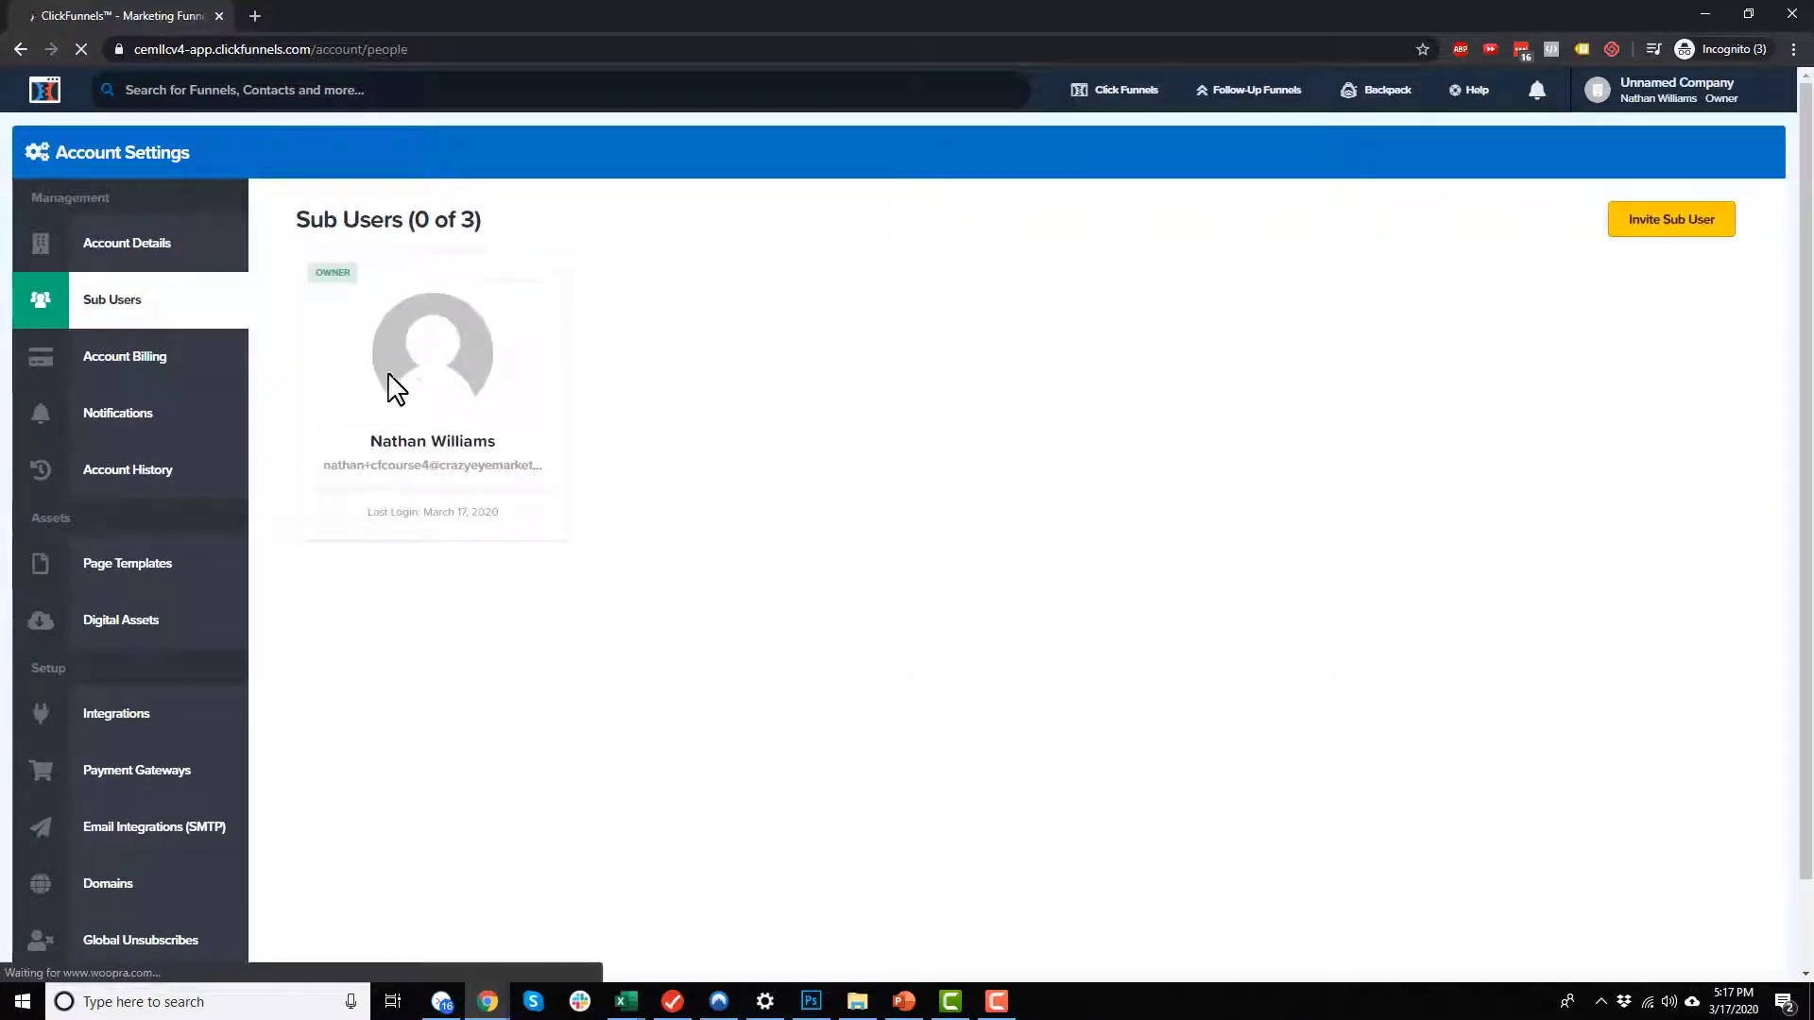
pyautogui.click(1665, 226)
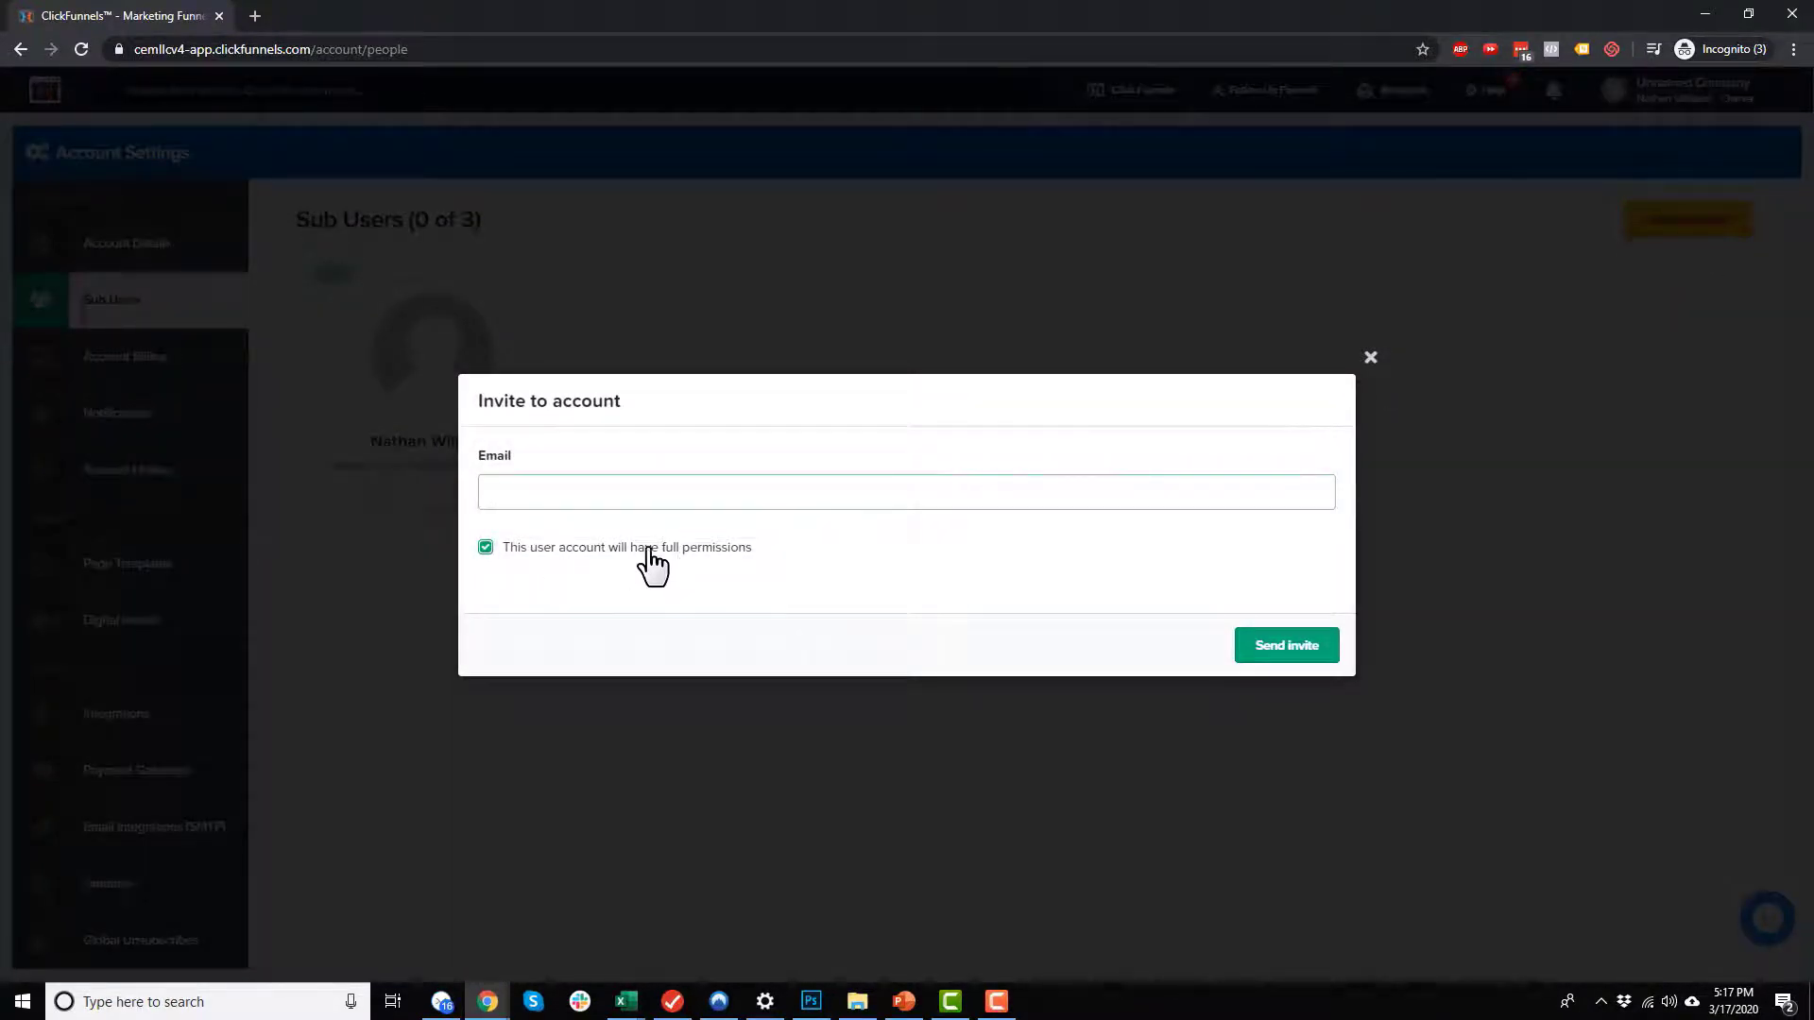
pyautogui.click(690, 546)
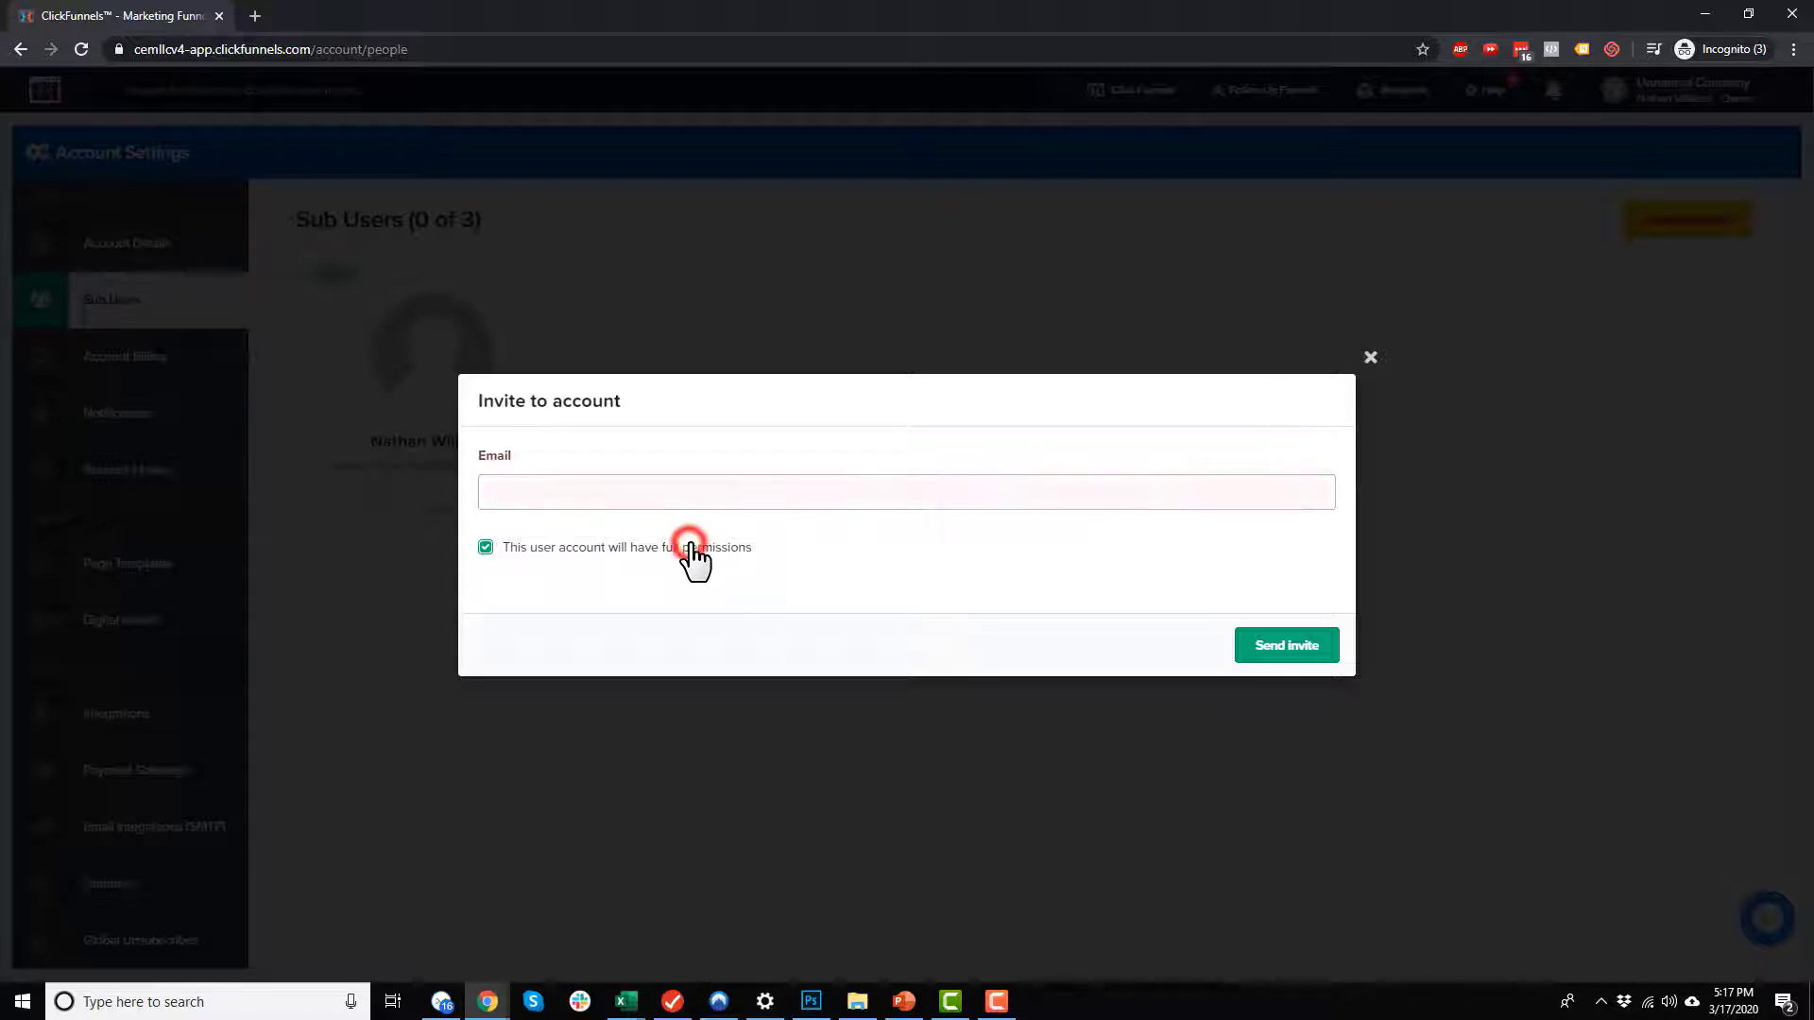
pyautogui.click(625, 488)
pyautogui.hotkey('ctrl', 'v')
pyautogui.click(486, 547)
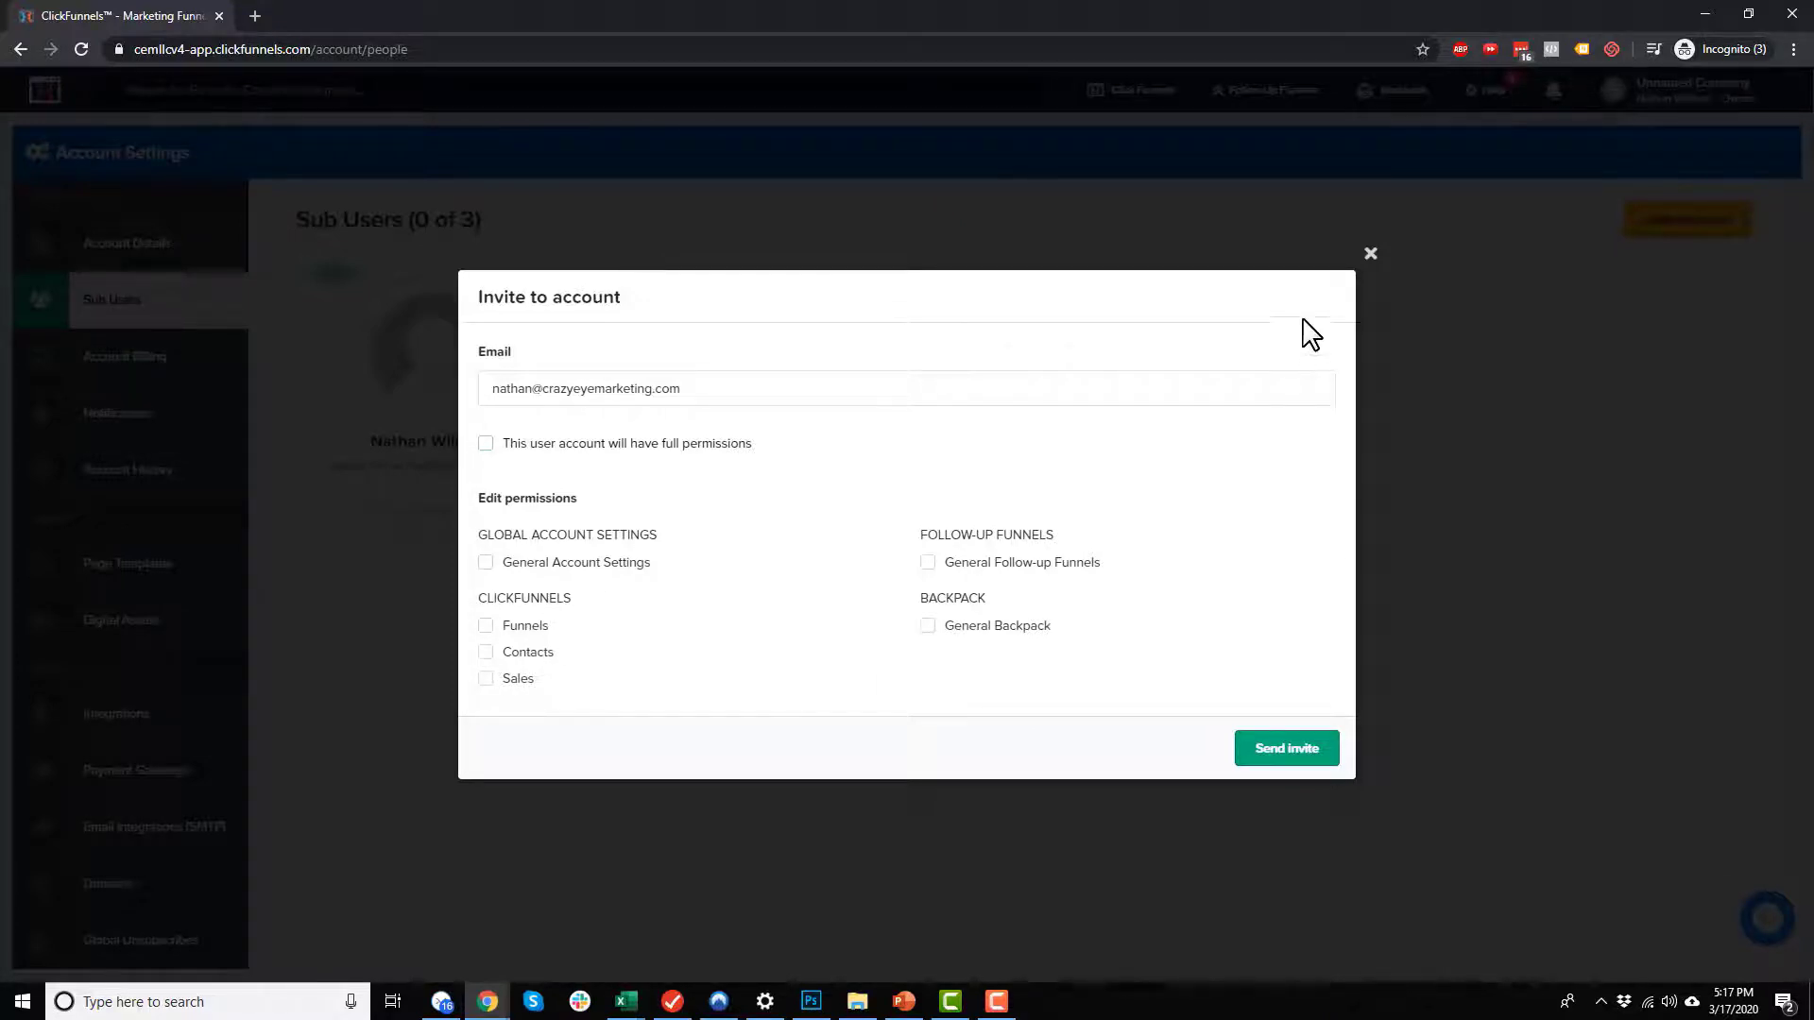
pyautogui.click(1370, 253)
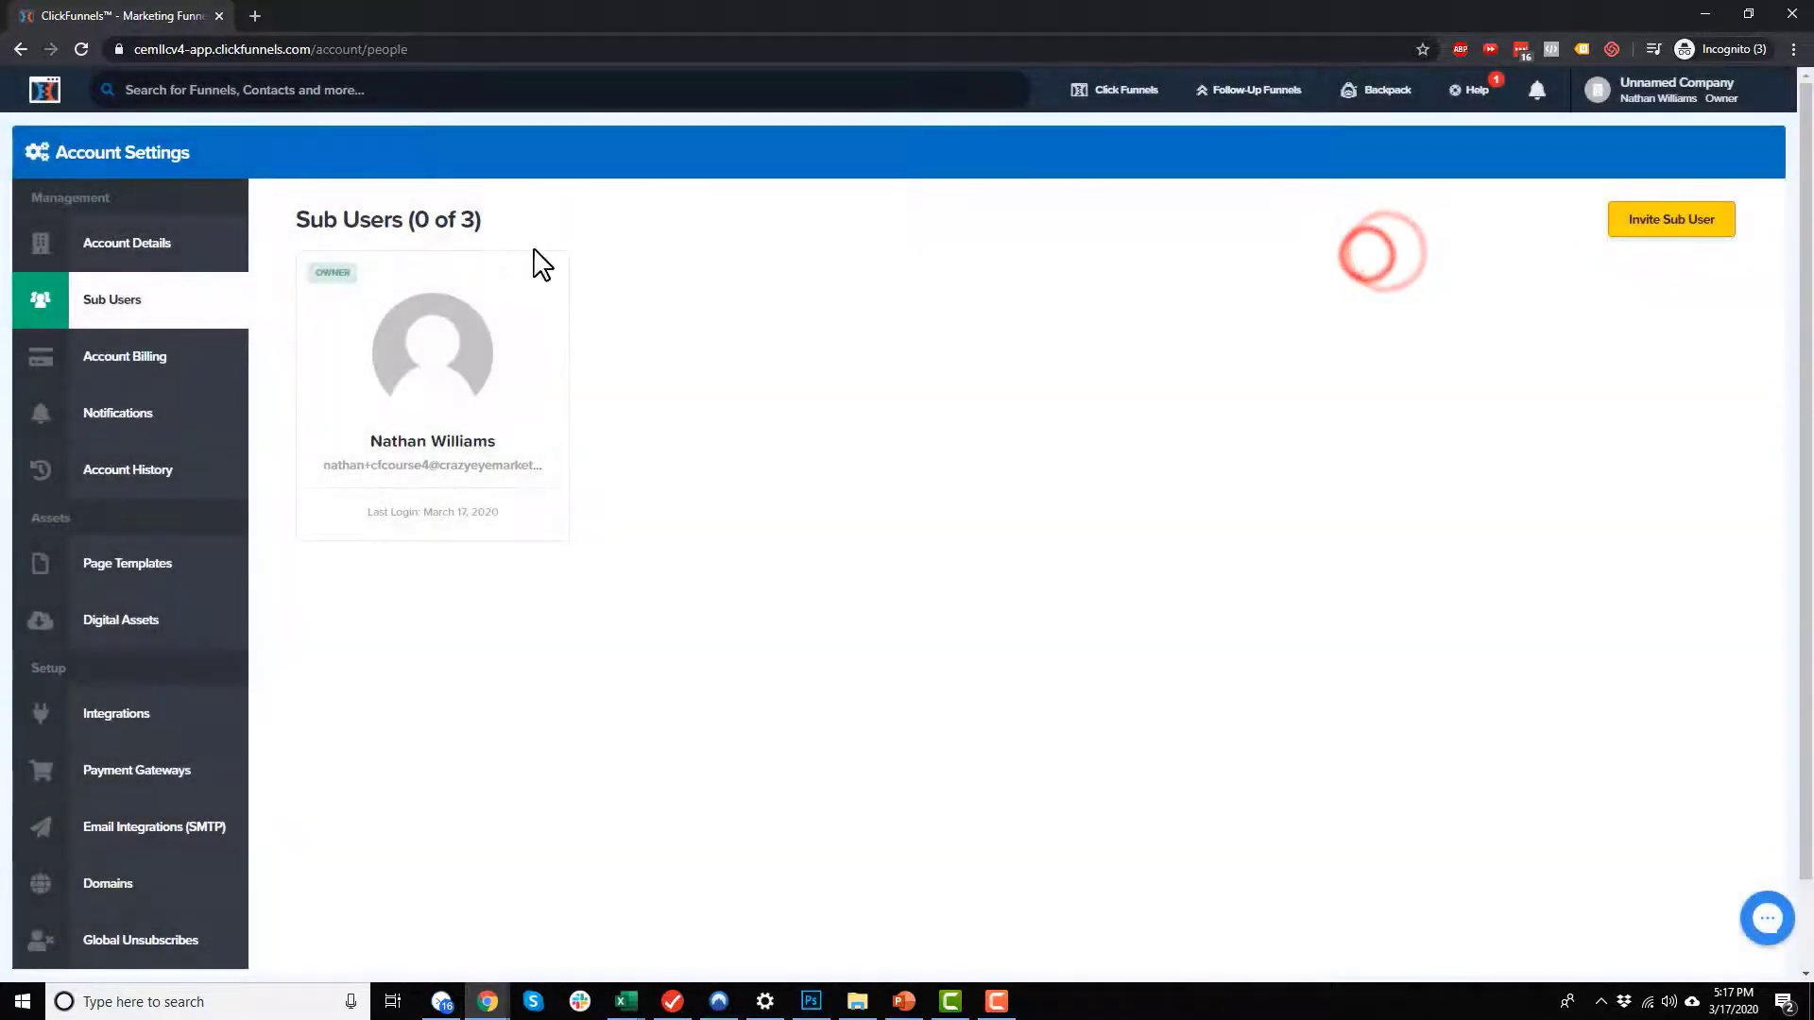
# Step: Examine the account's billing plan and compare the features of the $97 ClickFunnels and $297 ClickFunnels Platinum plans
pyautogui.click(161, 363)
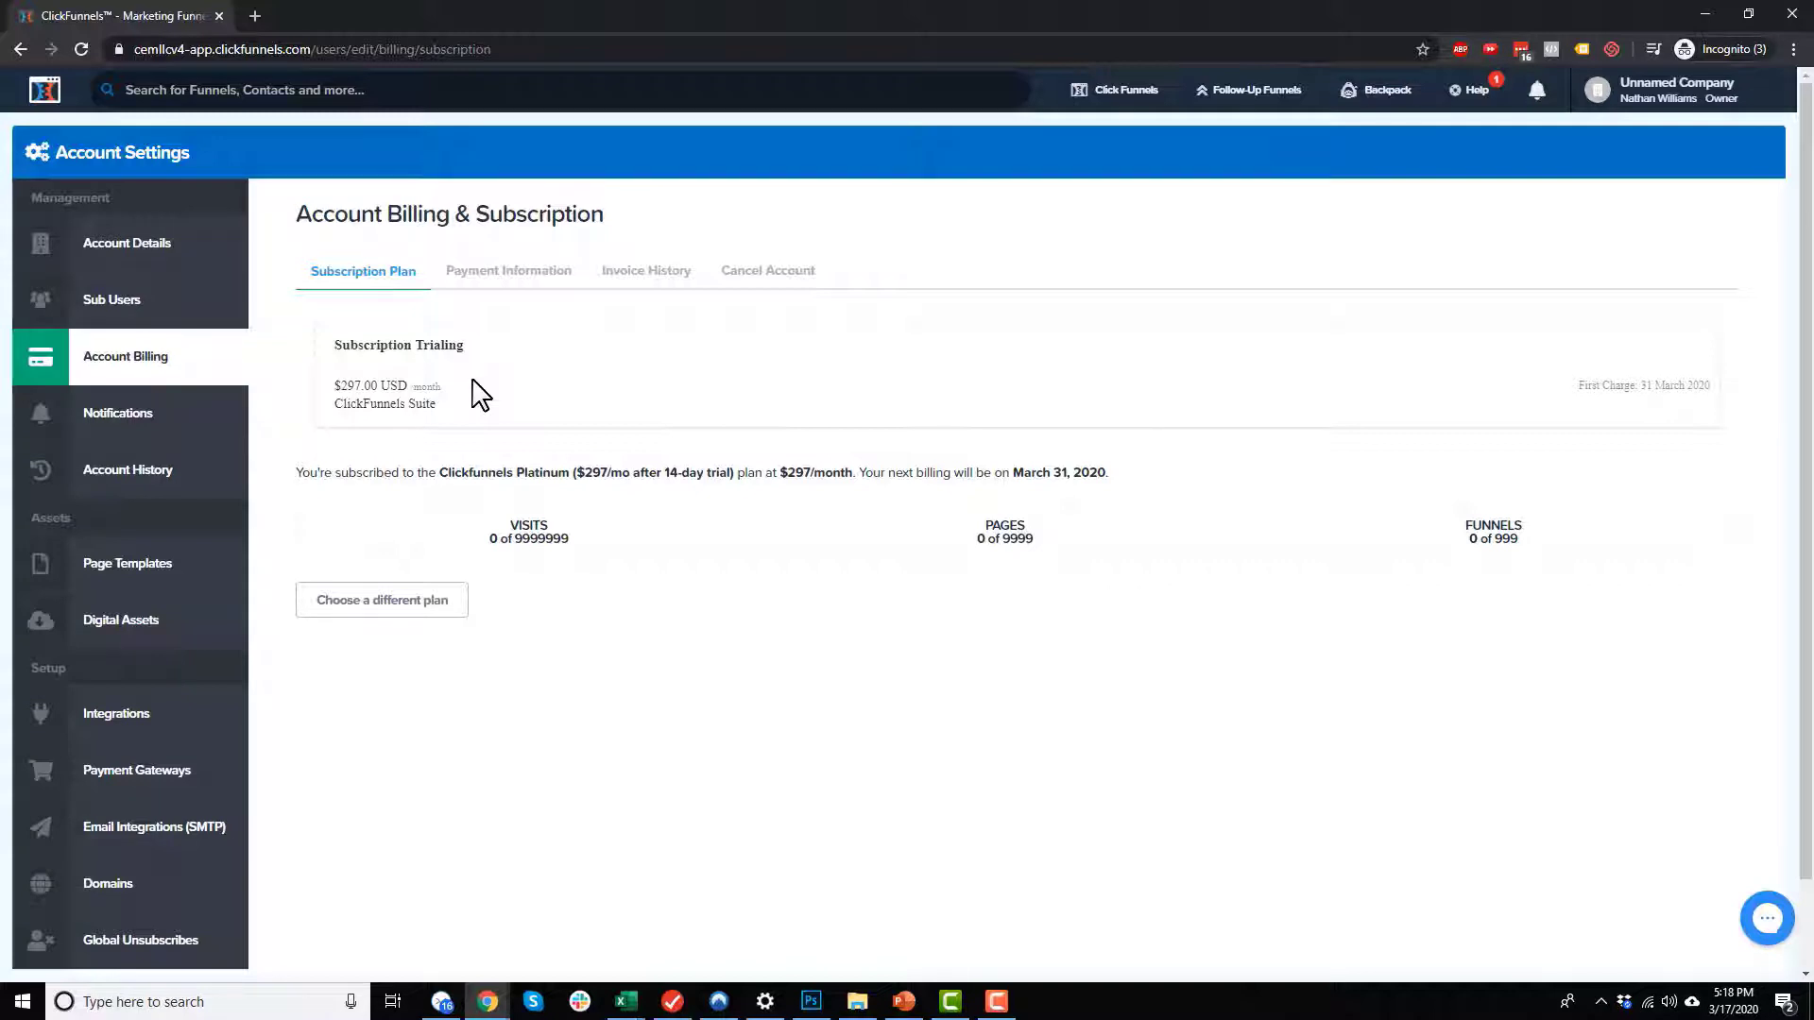
pyautogui.click(408, 605)
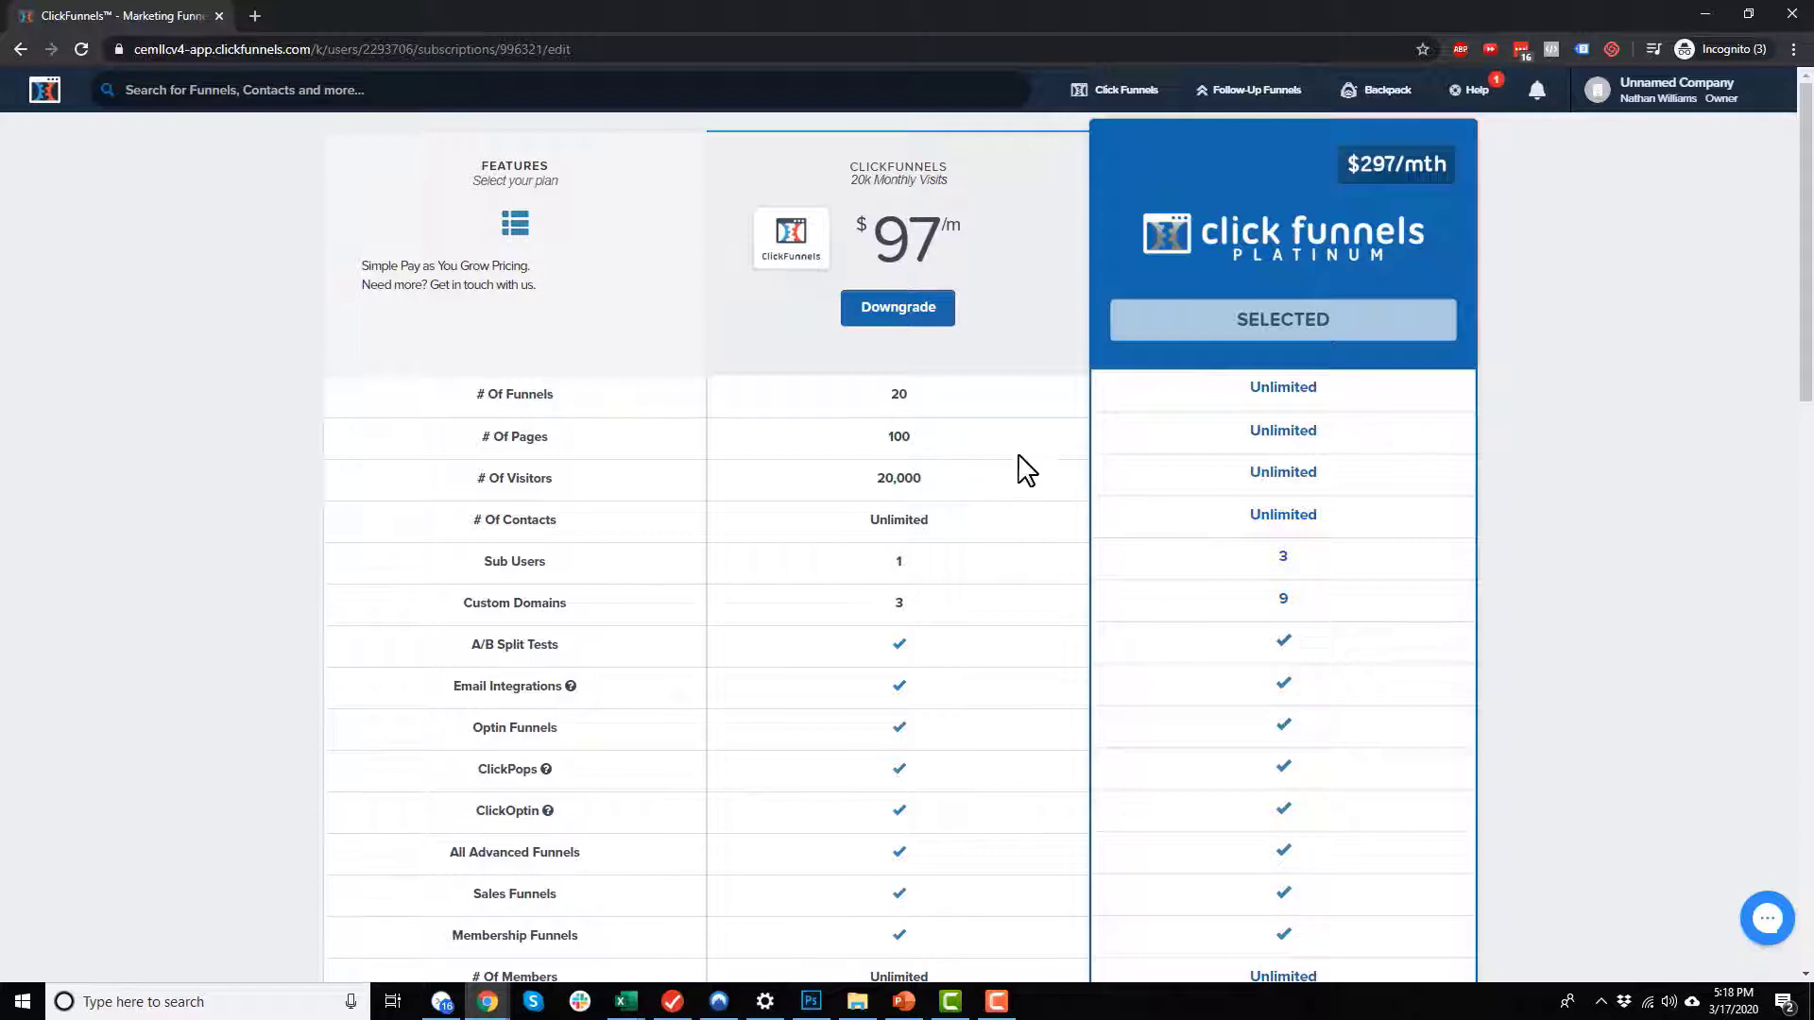
pyautogui.scroll(-1, 915, 519)
pyautogui.scroll(-3, 879, 501)
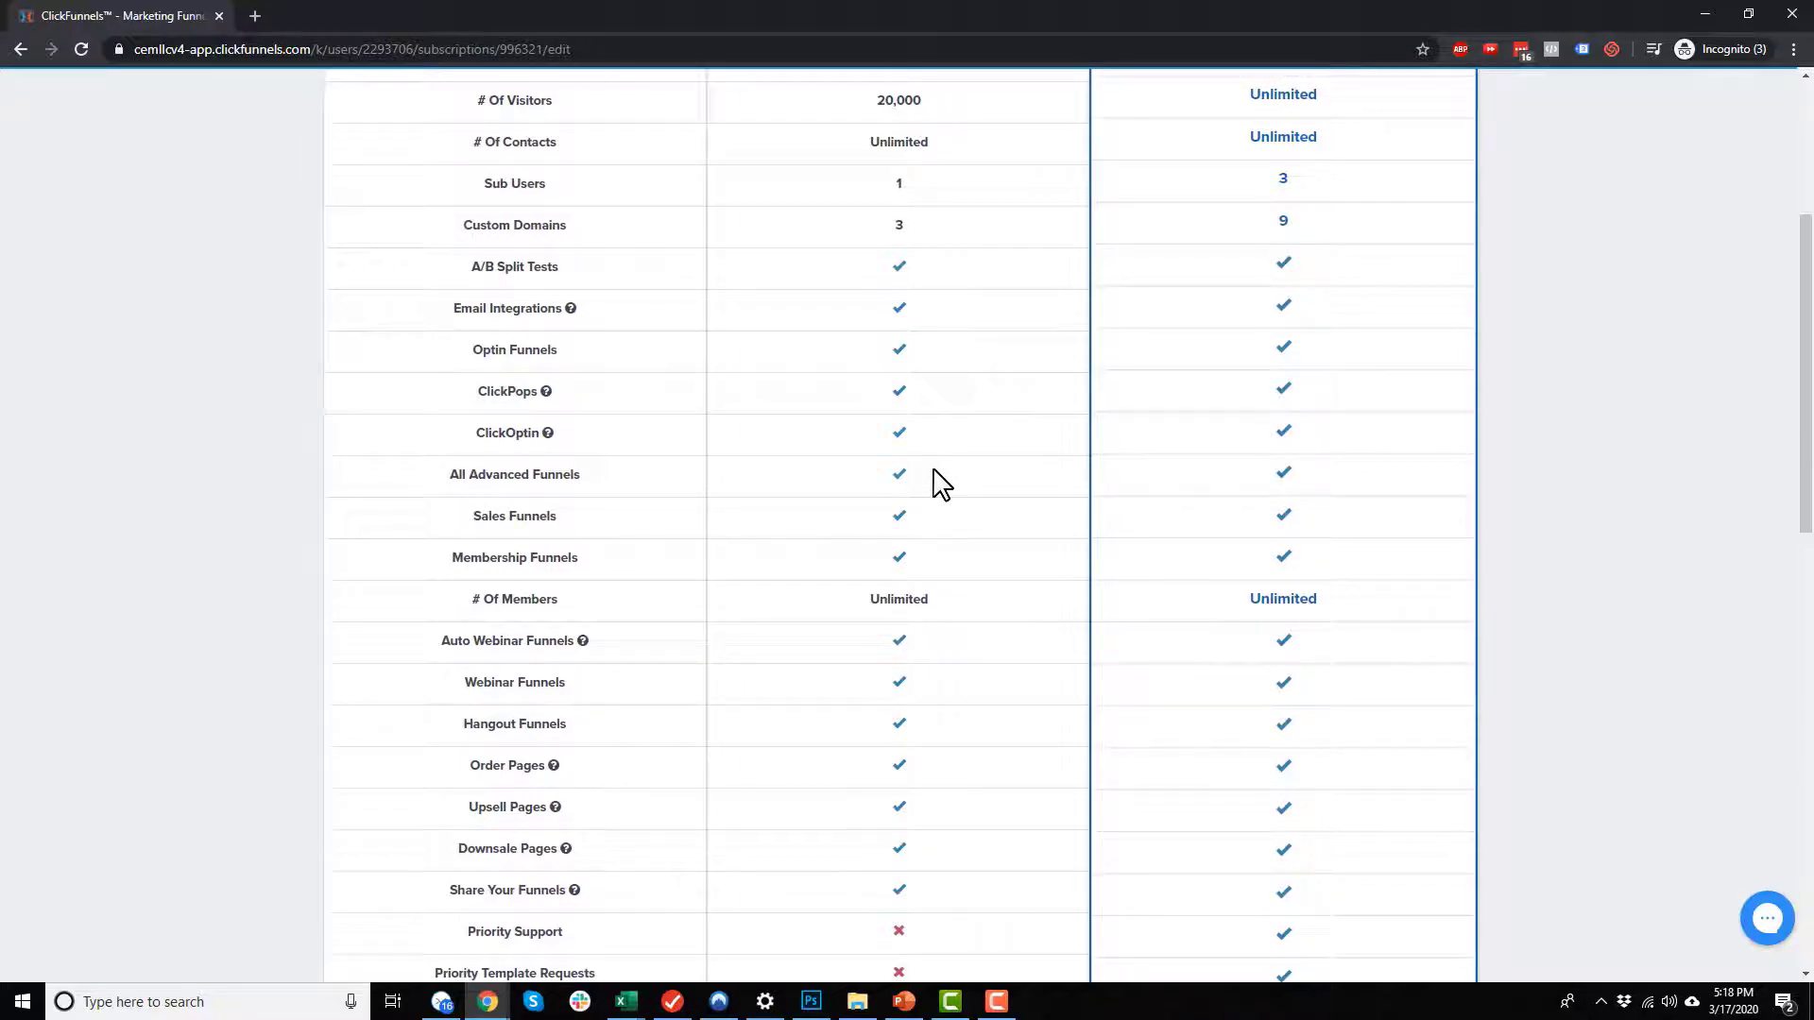
pyautogui.scroll(-4, 942, 482)
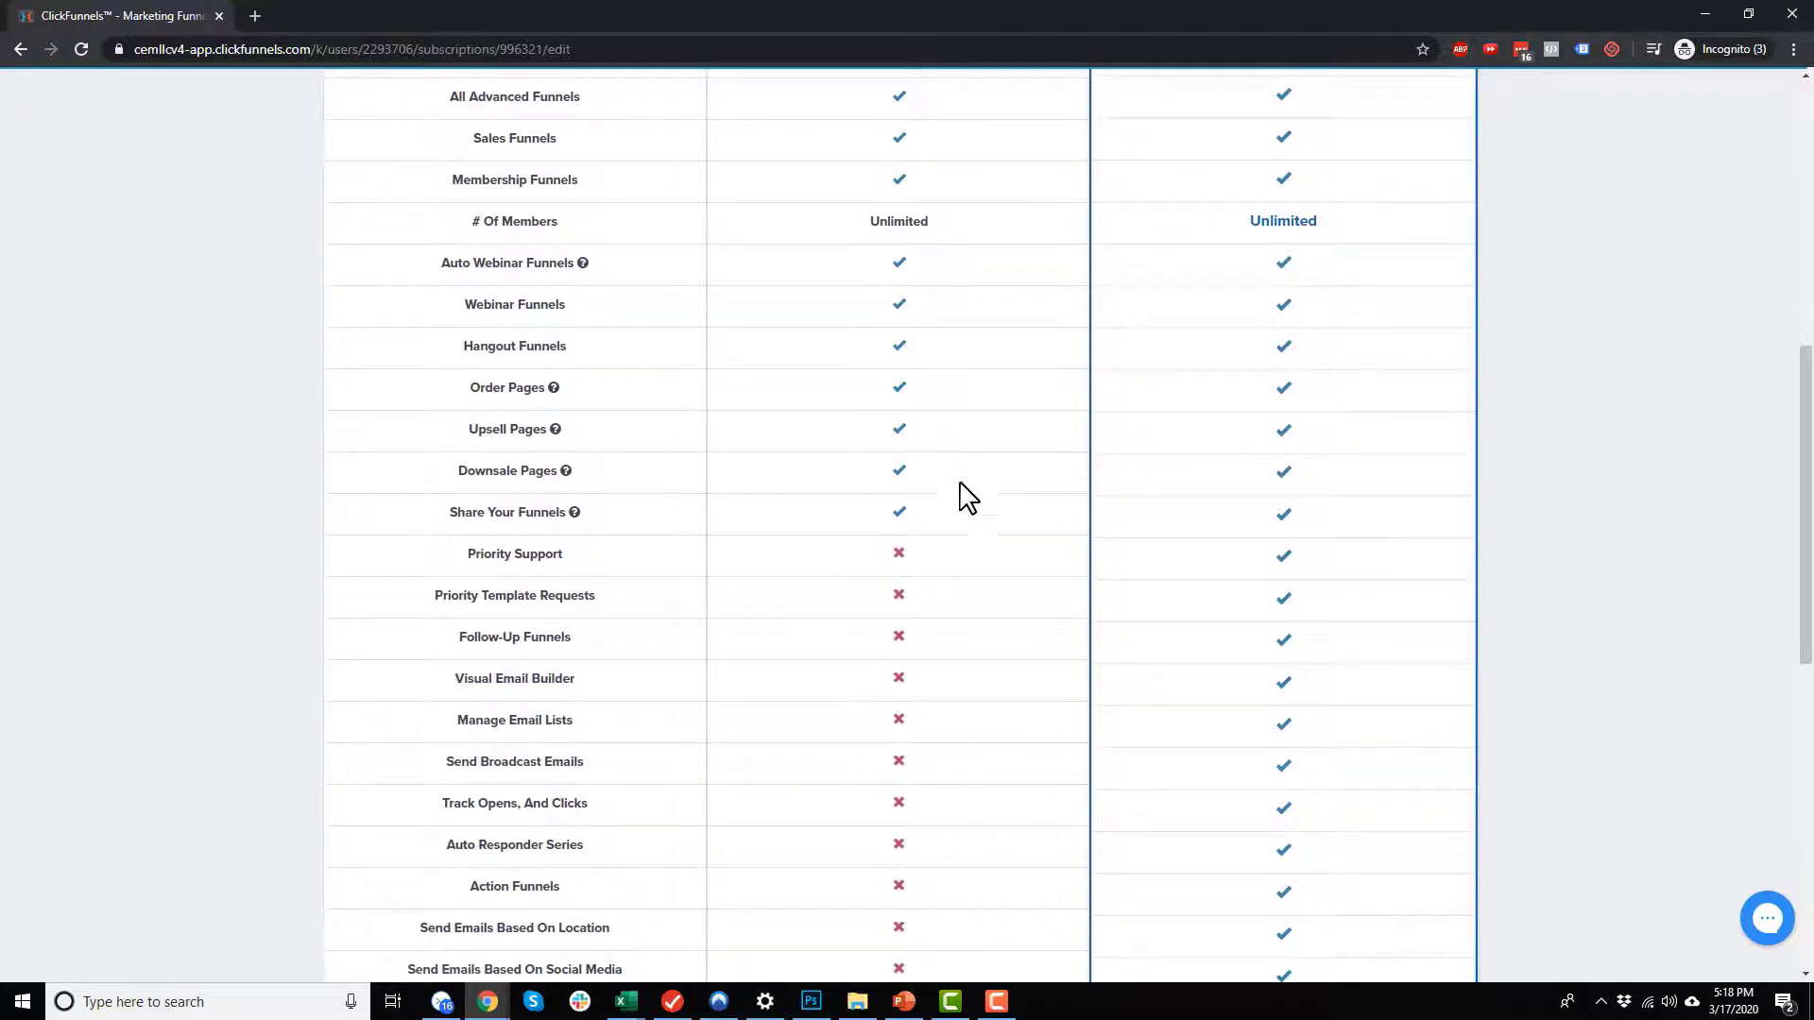
pyautogui.scroll(-5, 1030, 519)
pyautogui.scroll(-5, 1033, 522)
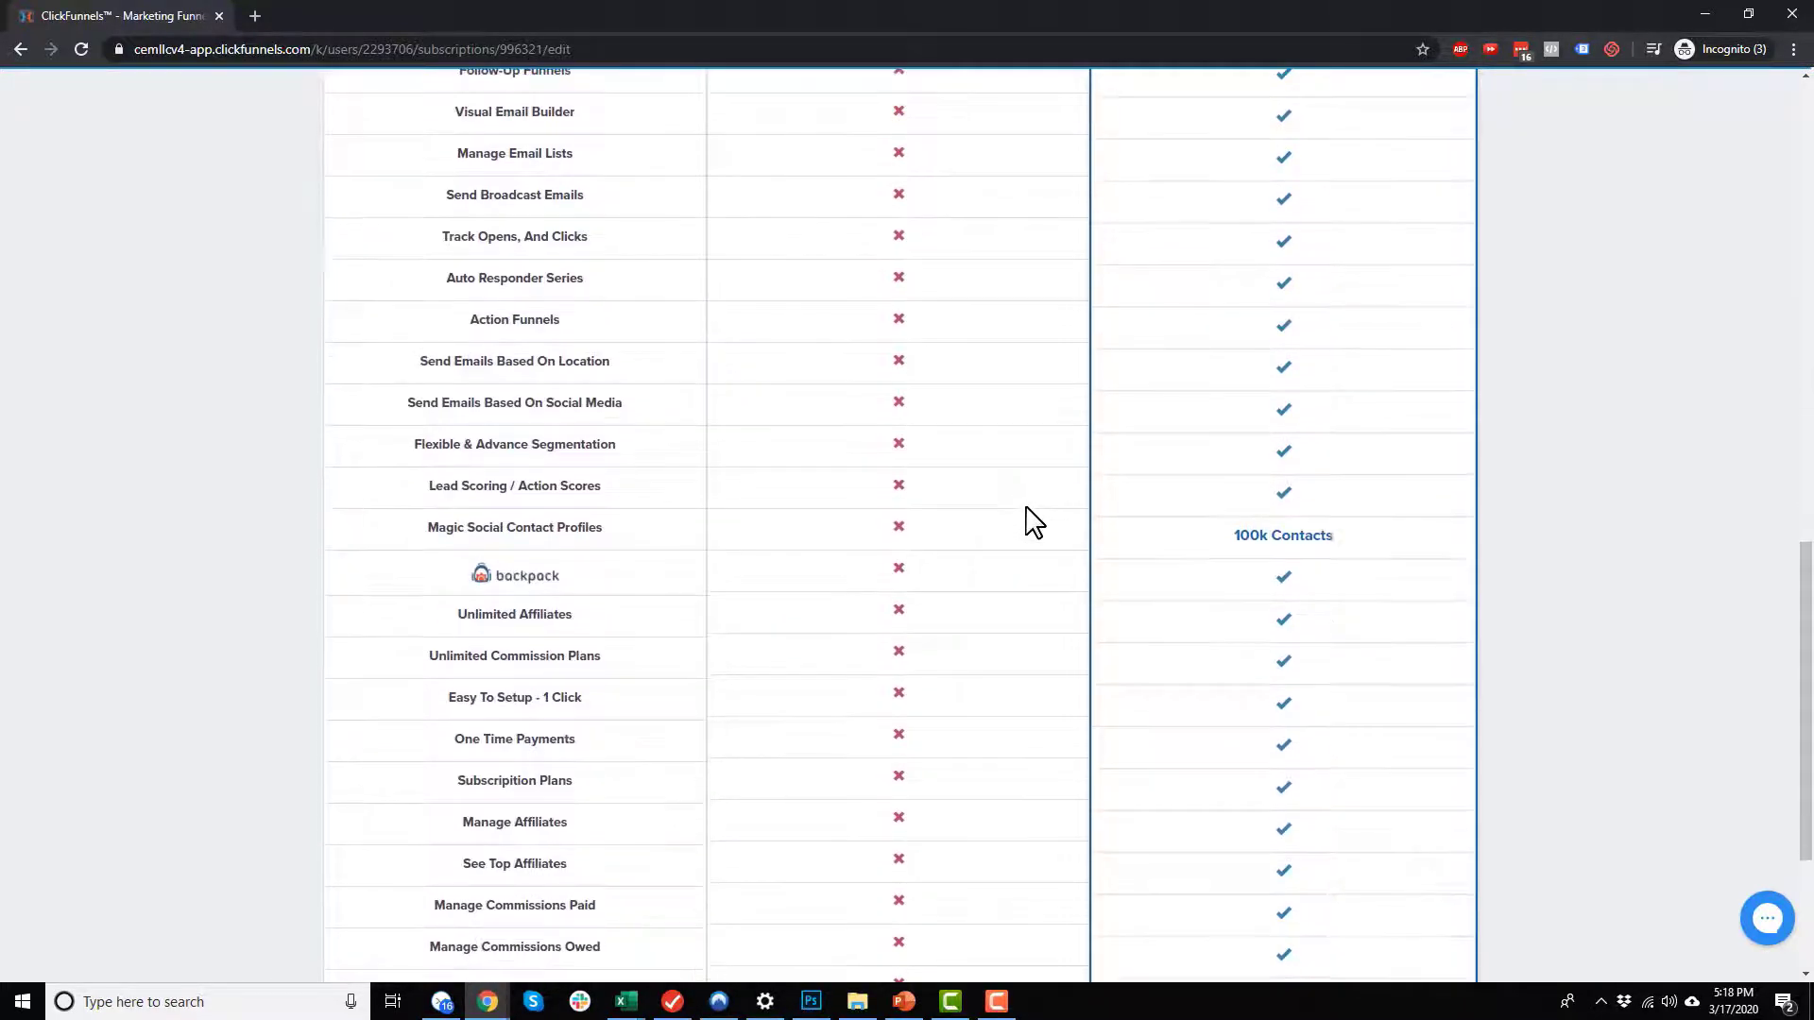
pyautogui.scroll(15, 1062, 641)
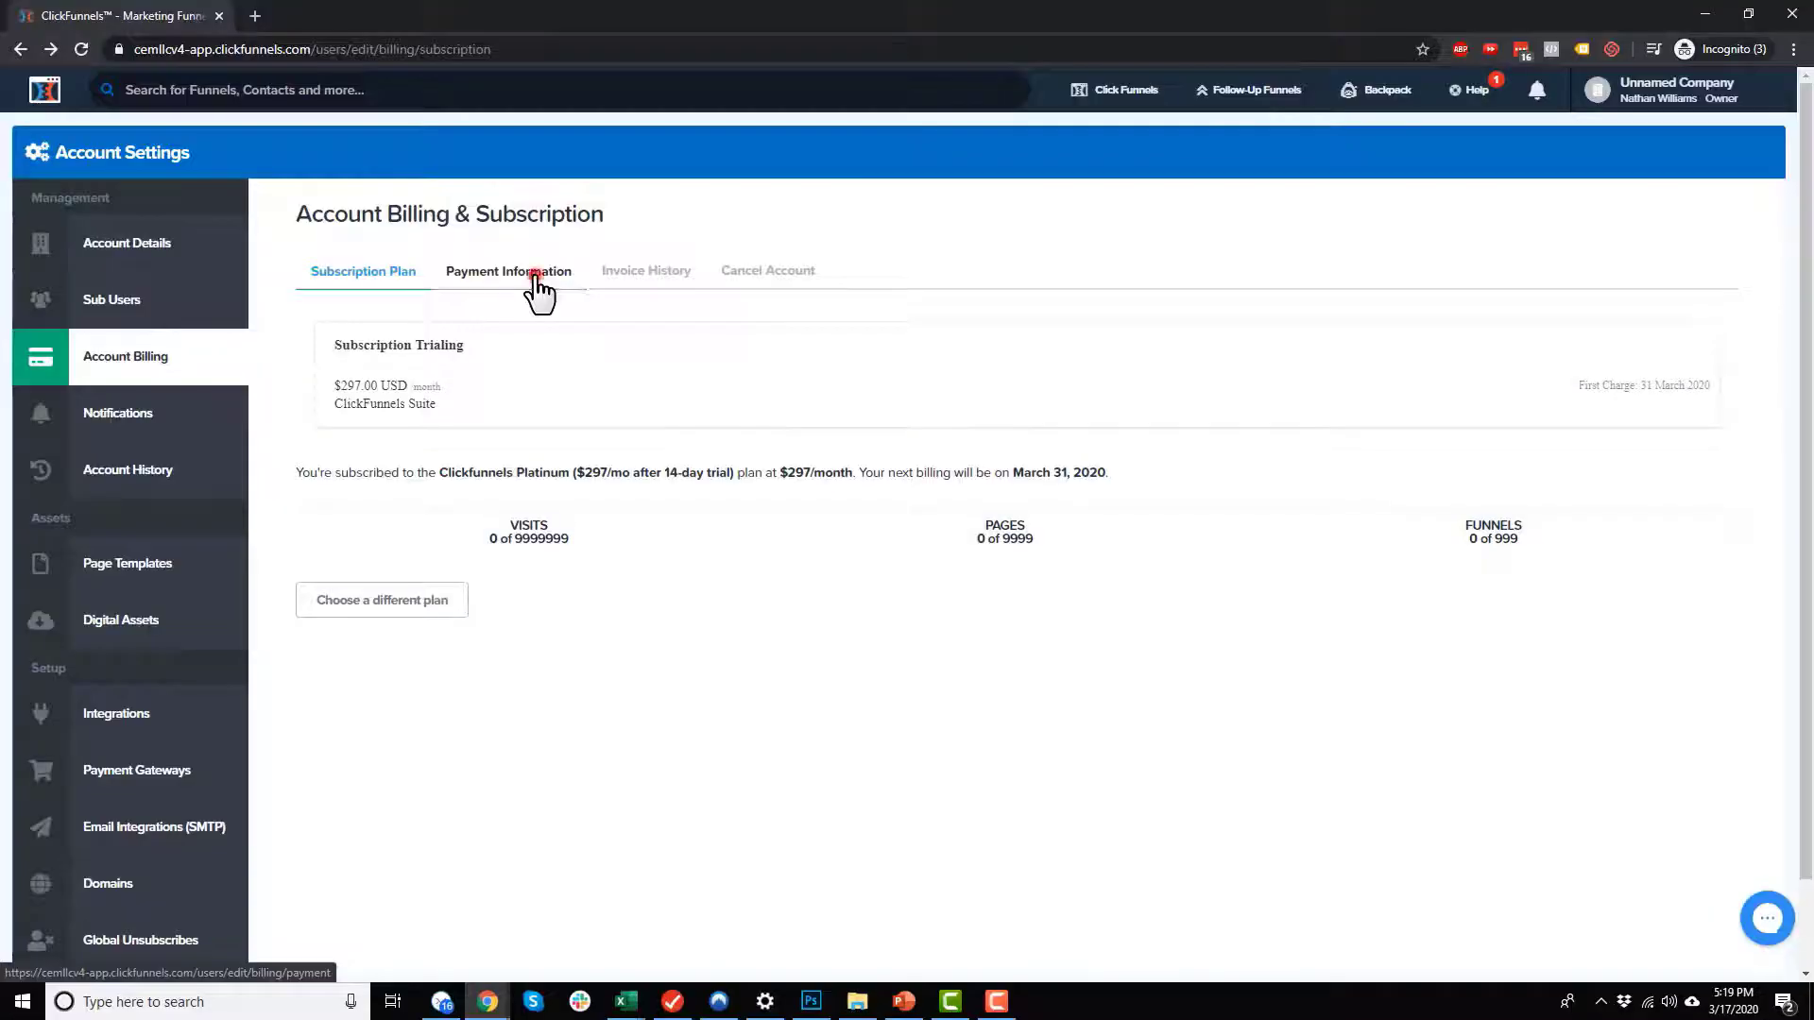
# Step: Review the payment information, invoice history and account cancellation sections of the billing settings
pyautogui.click(535, 274)
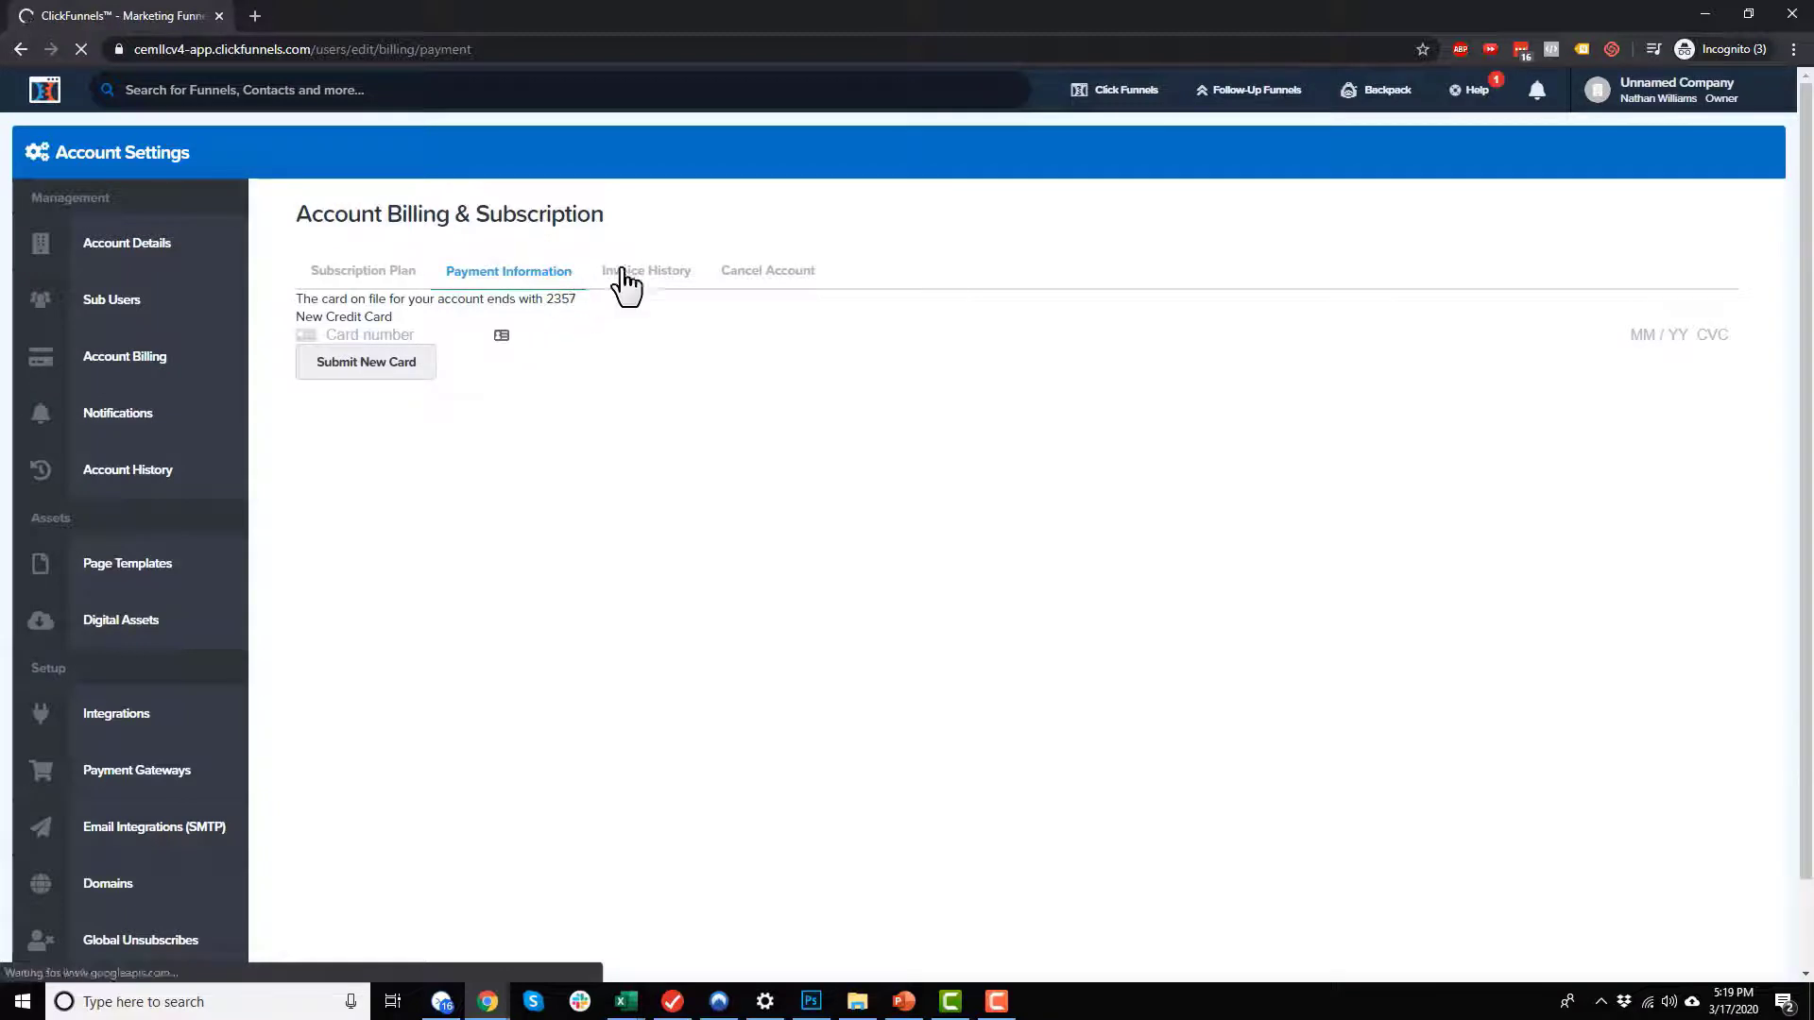
pyautogui.click(658, 275)
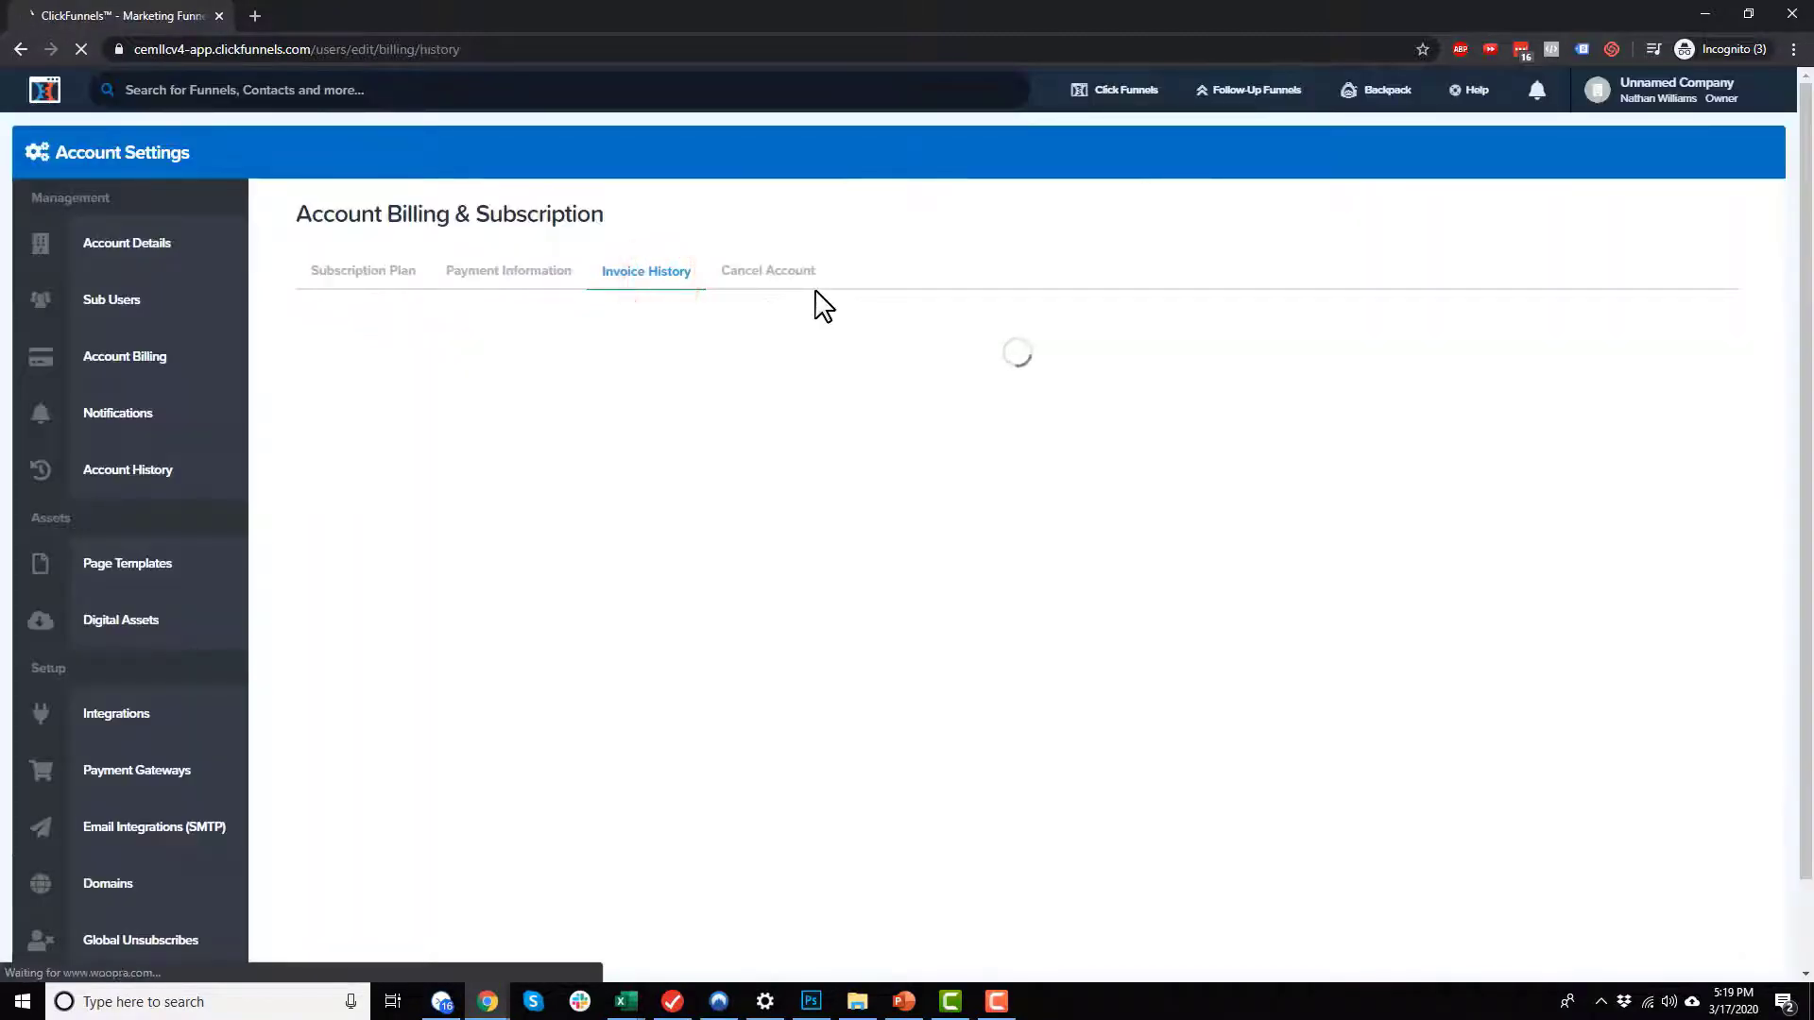
pyautogui.click(792, 274)
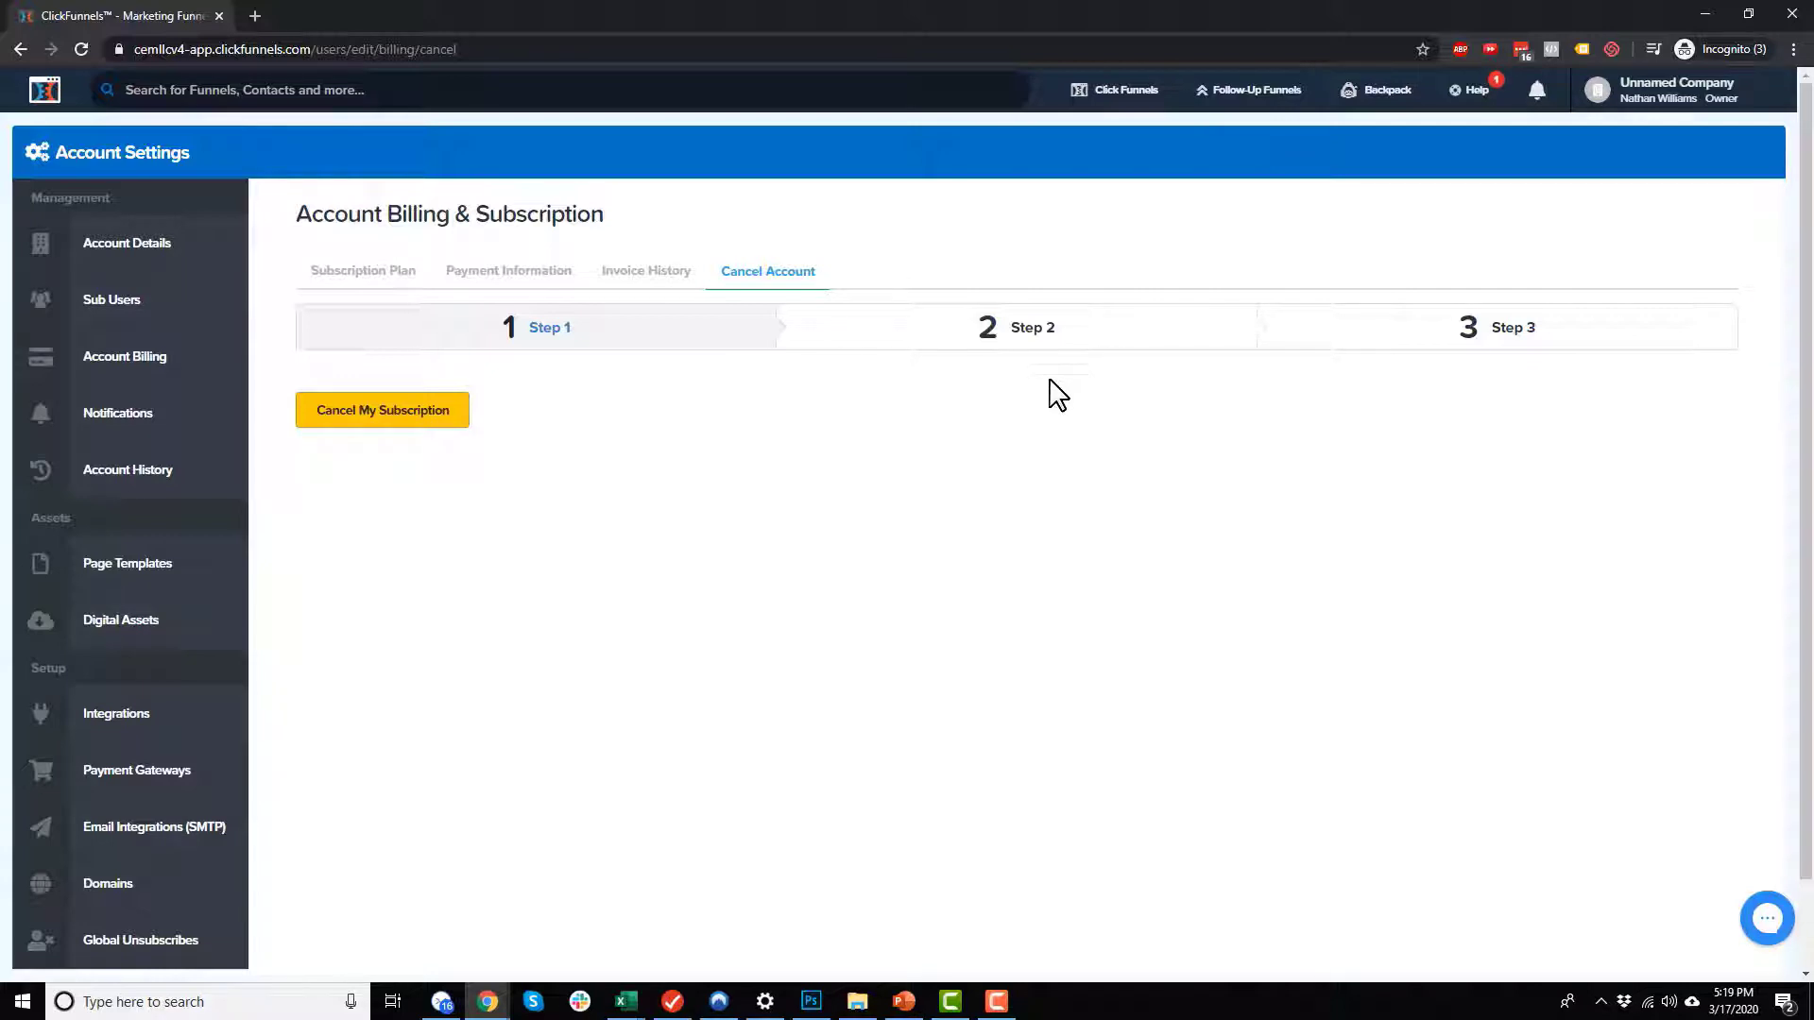
# Step: Check the account's notifications and return to the account settings
pyautogui.click(140, 416)
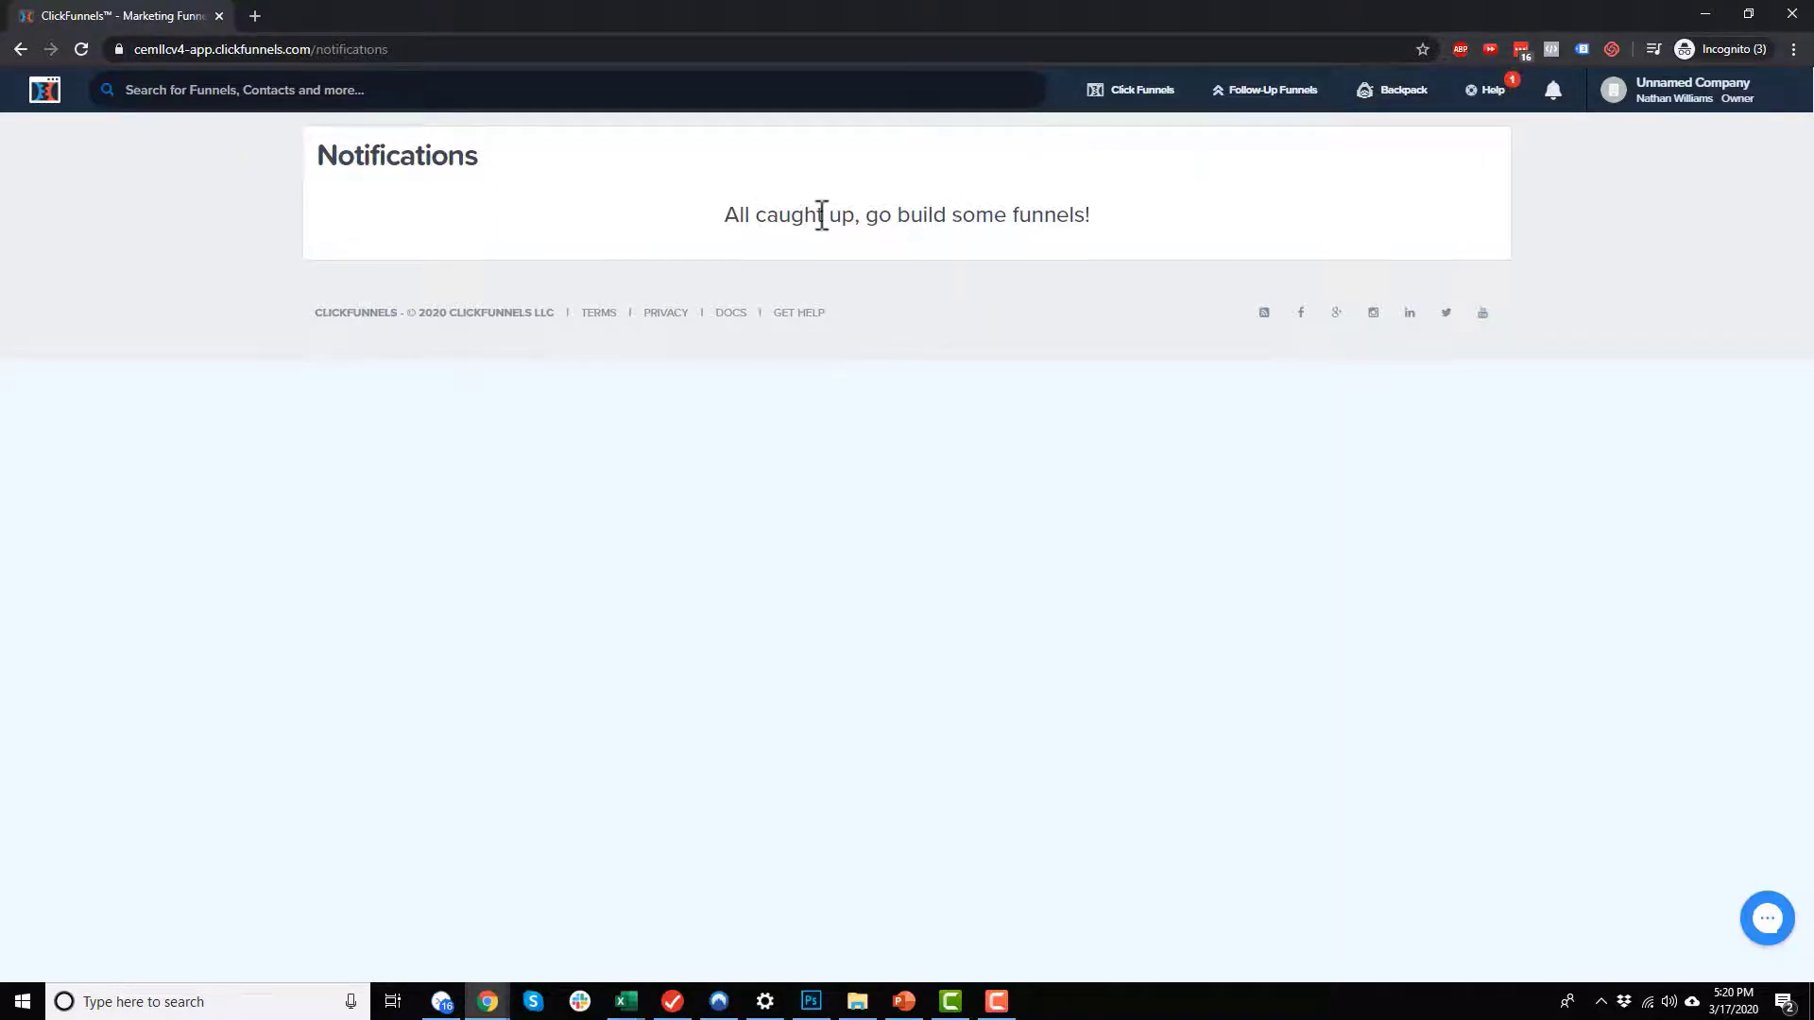
pyautogui.click(1554, 95)
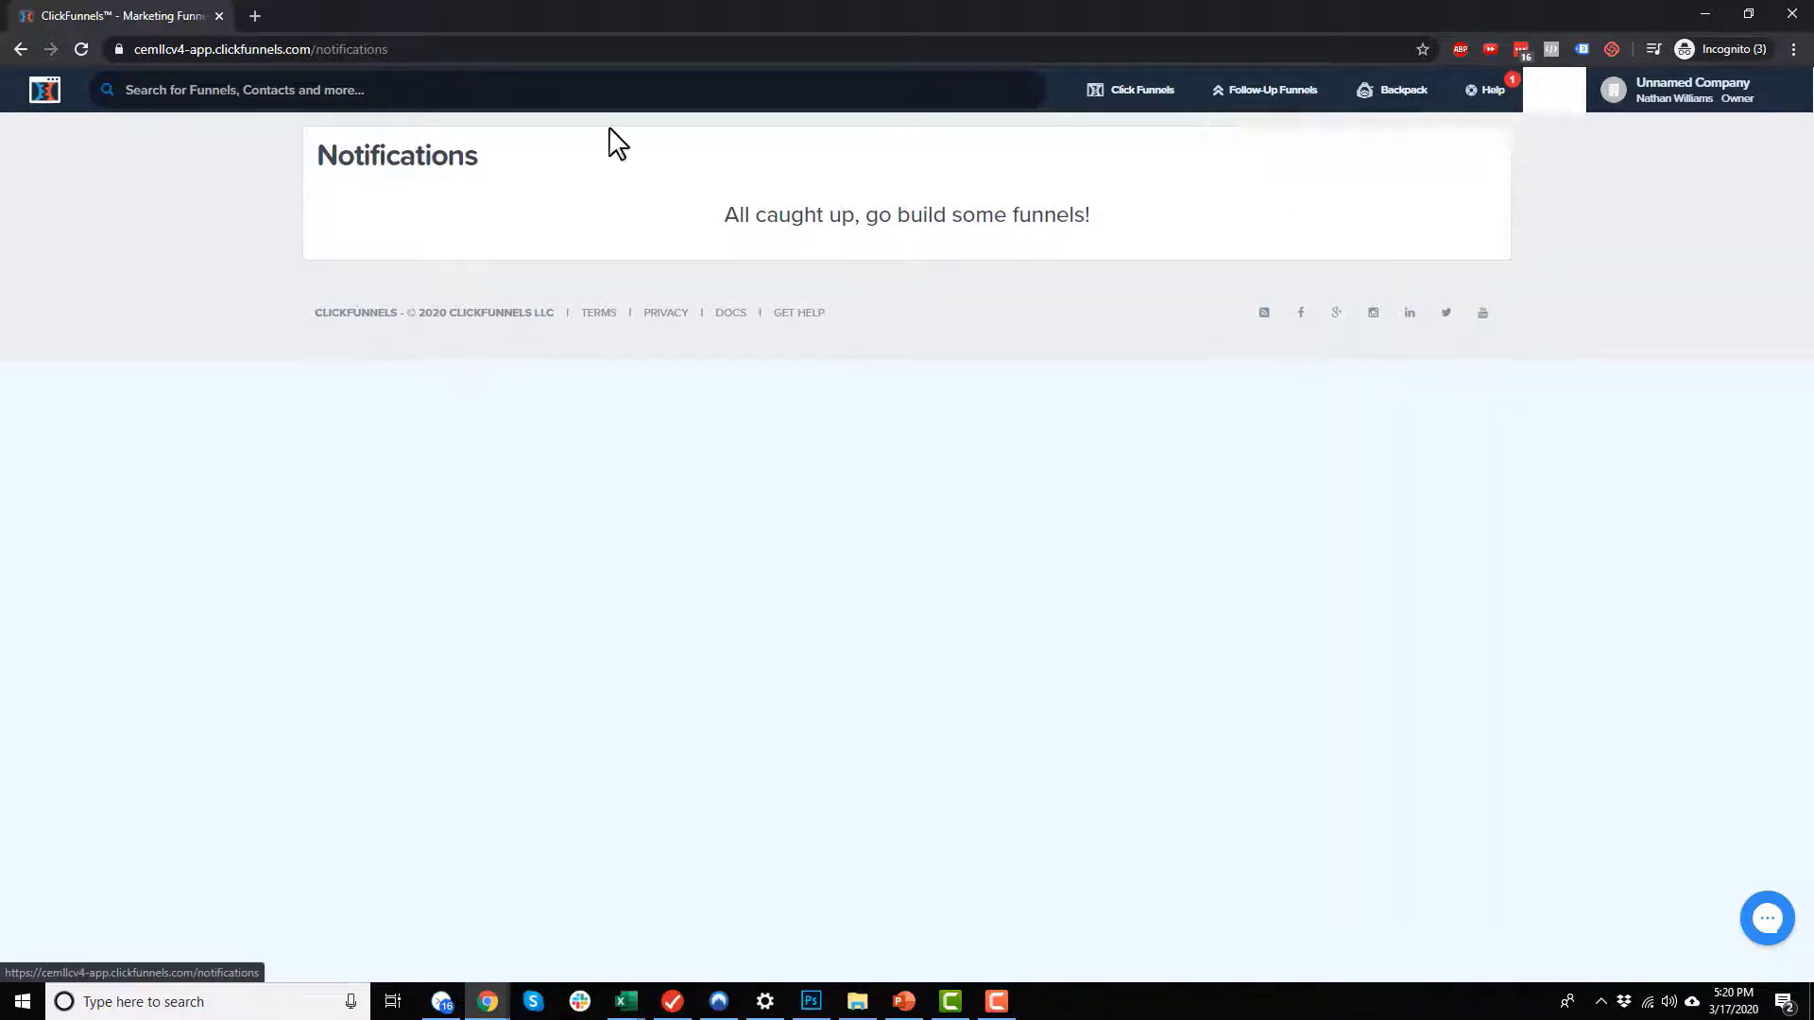
pyautogui.click(23, 50)
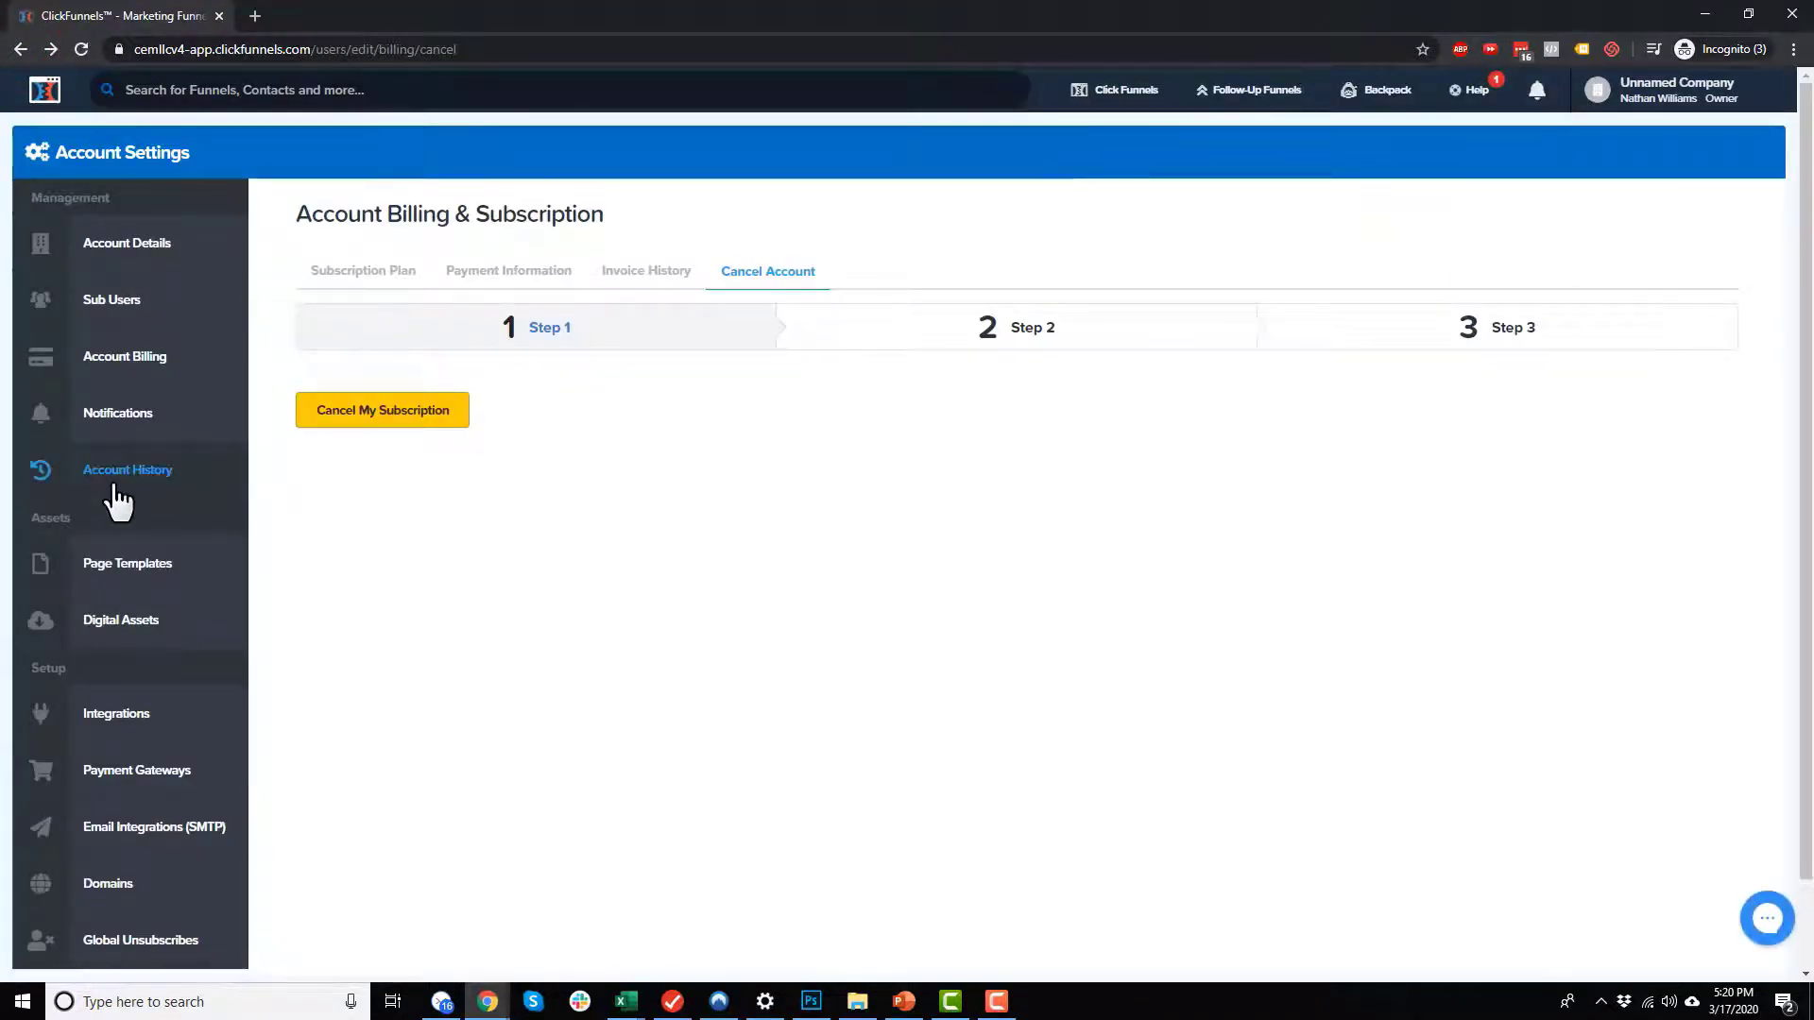
# Step: Examine the account history log of recent actions, from the latest beta feature entry back to the first login
pyautogui.click(157, 473)
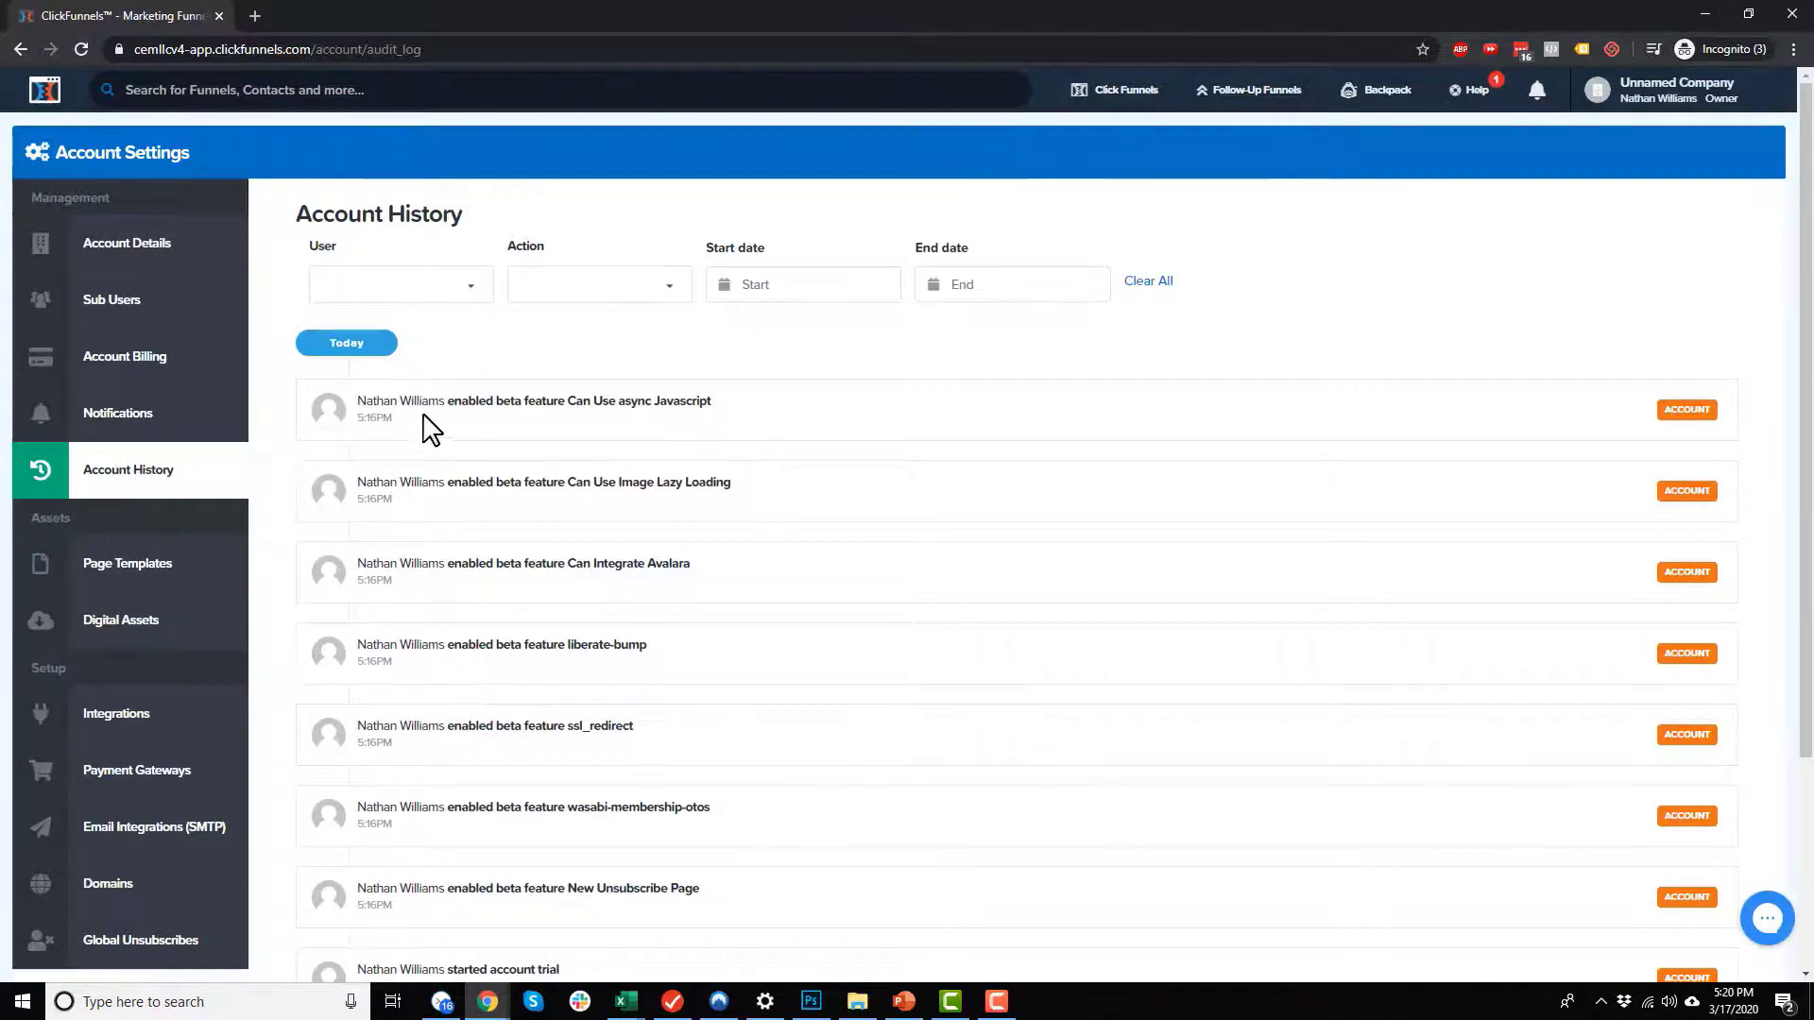
pyautogui.scroll(-3, 444, 435)
pyautogui.scroll(3, 494, 818)
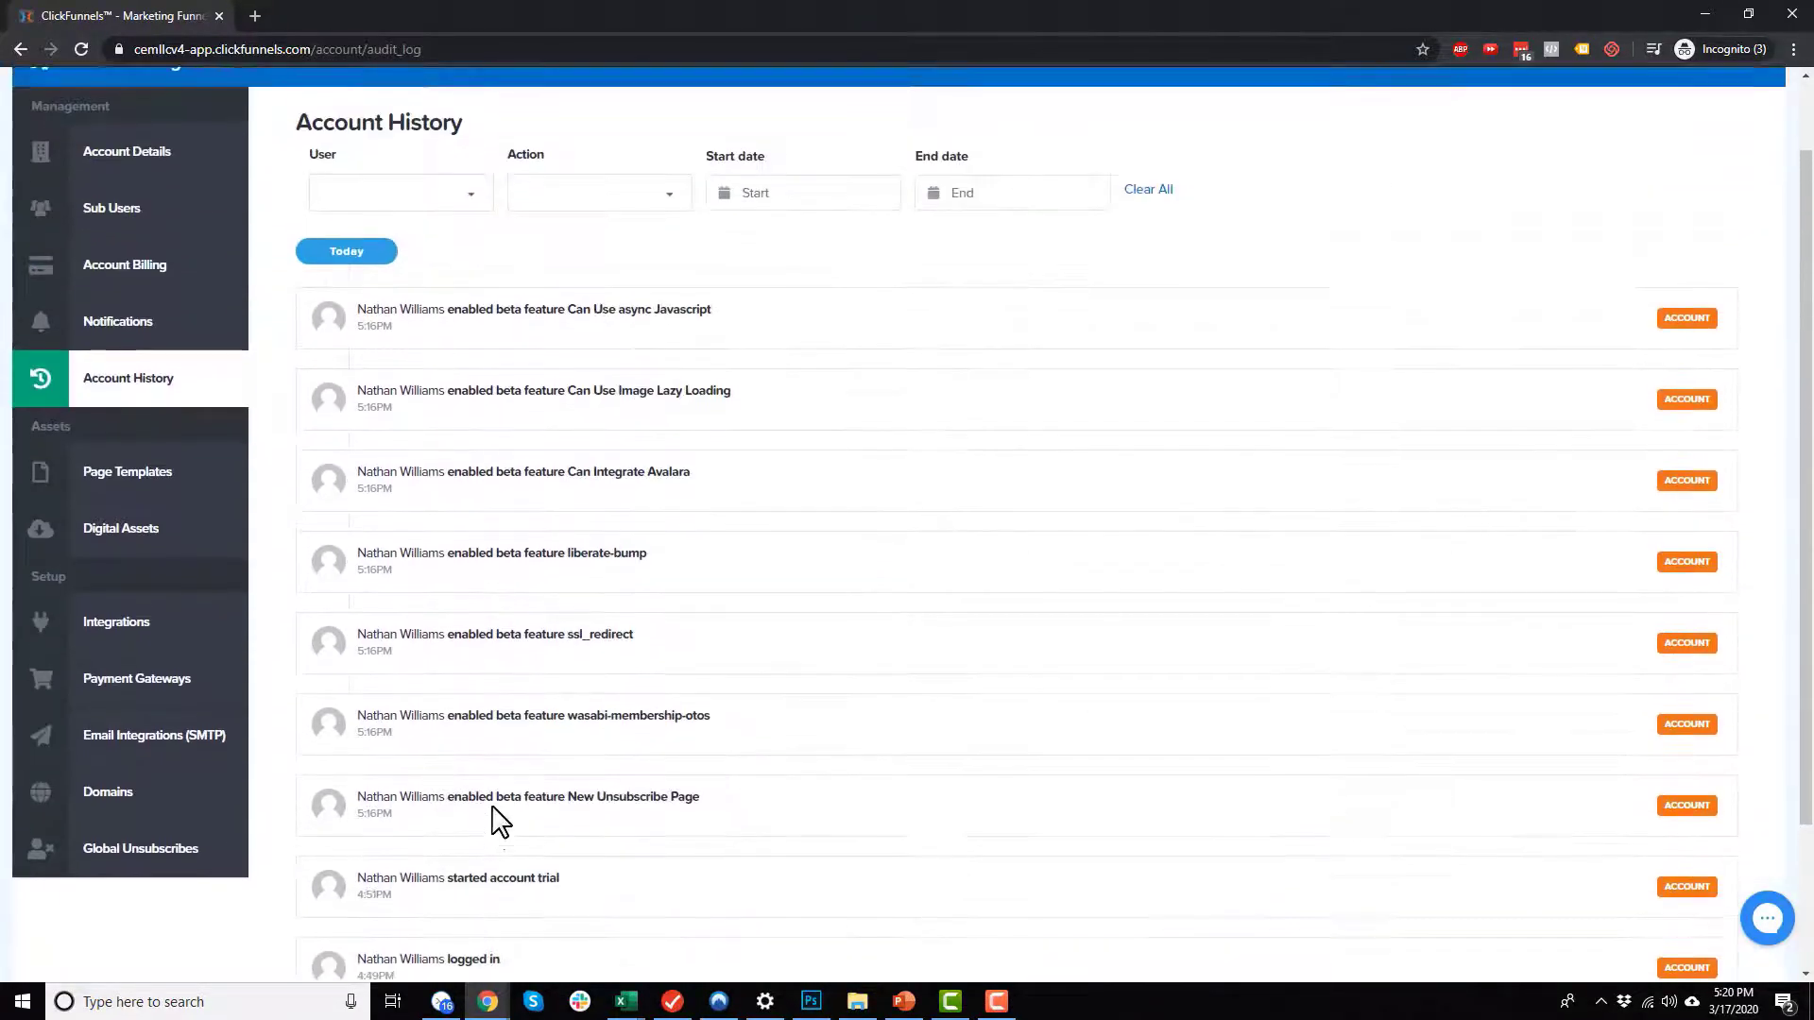
pyautogui.scroll(-3, 496, 810)
pyautogui.scroll(1, 491, 814)
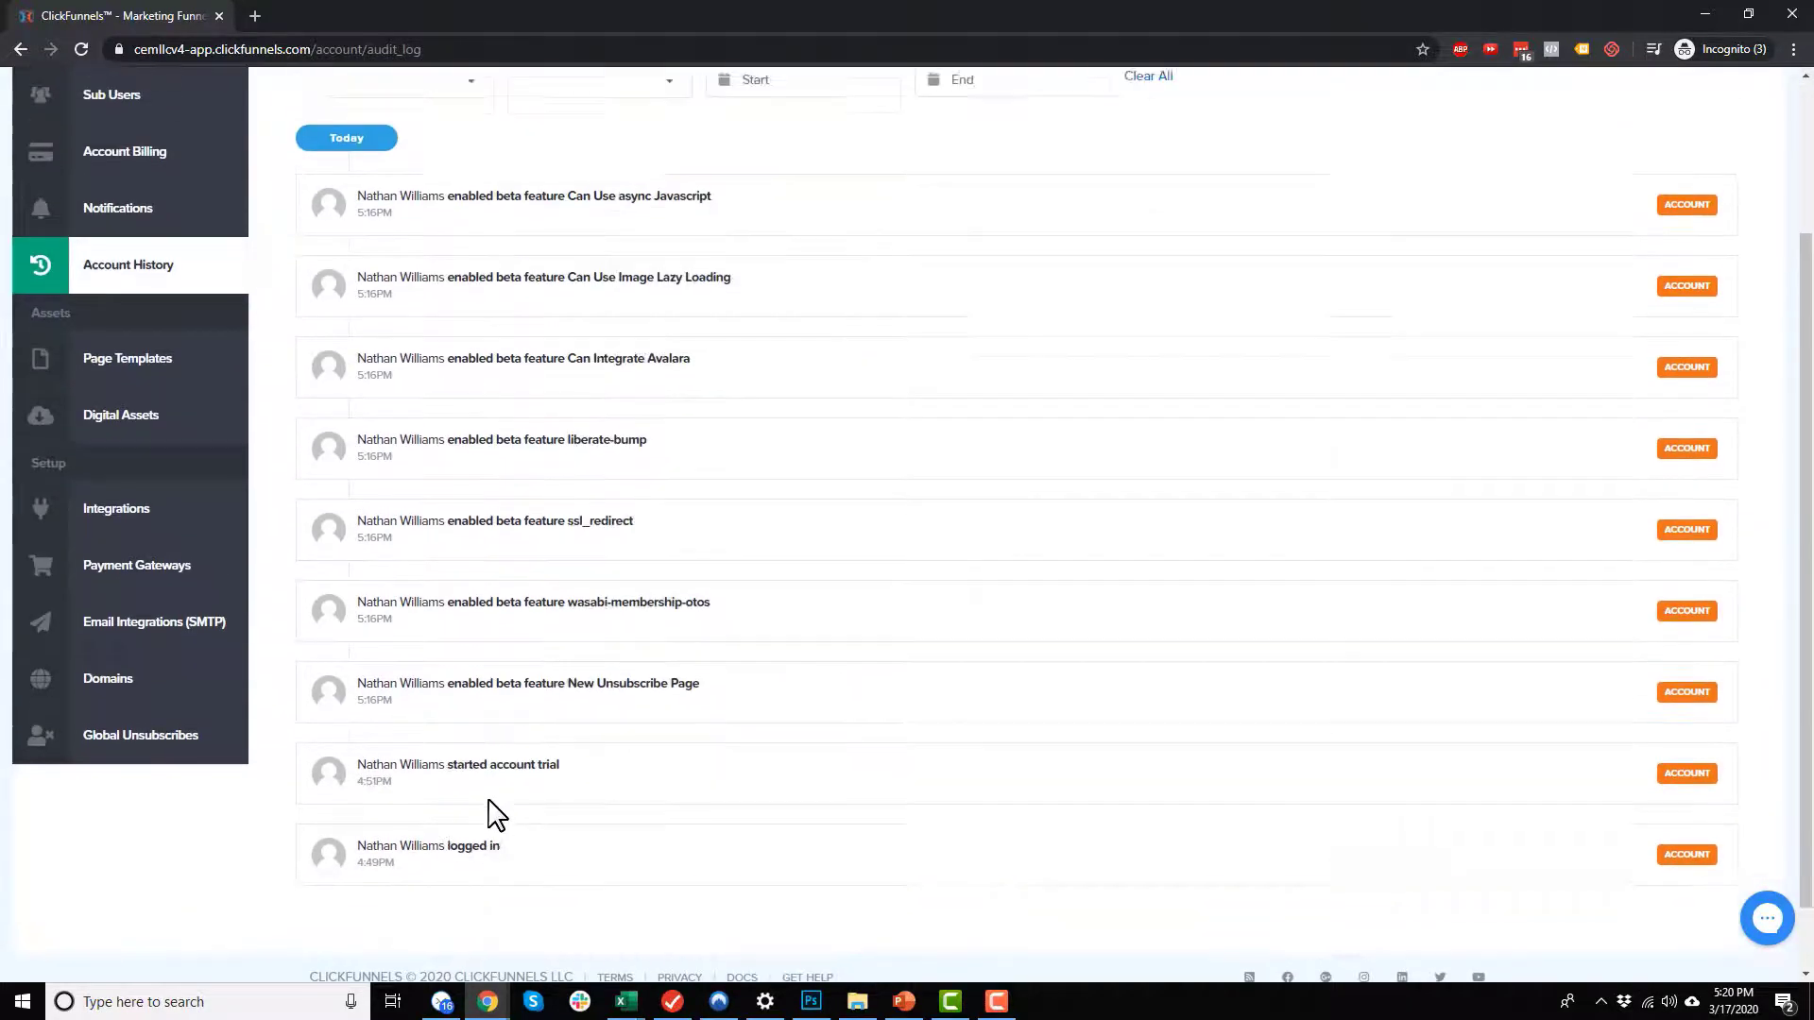
pyautogui.scroll(2, 491, 813)
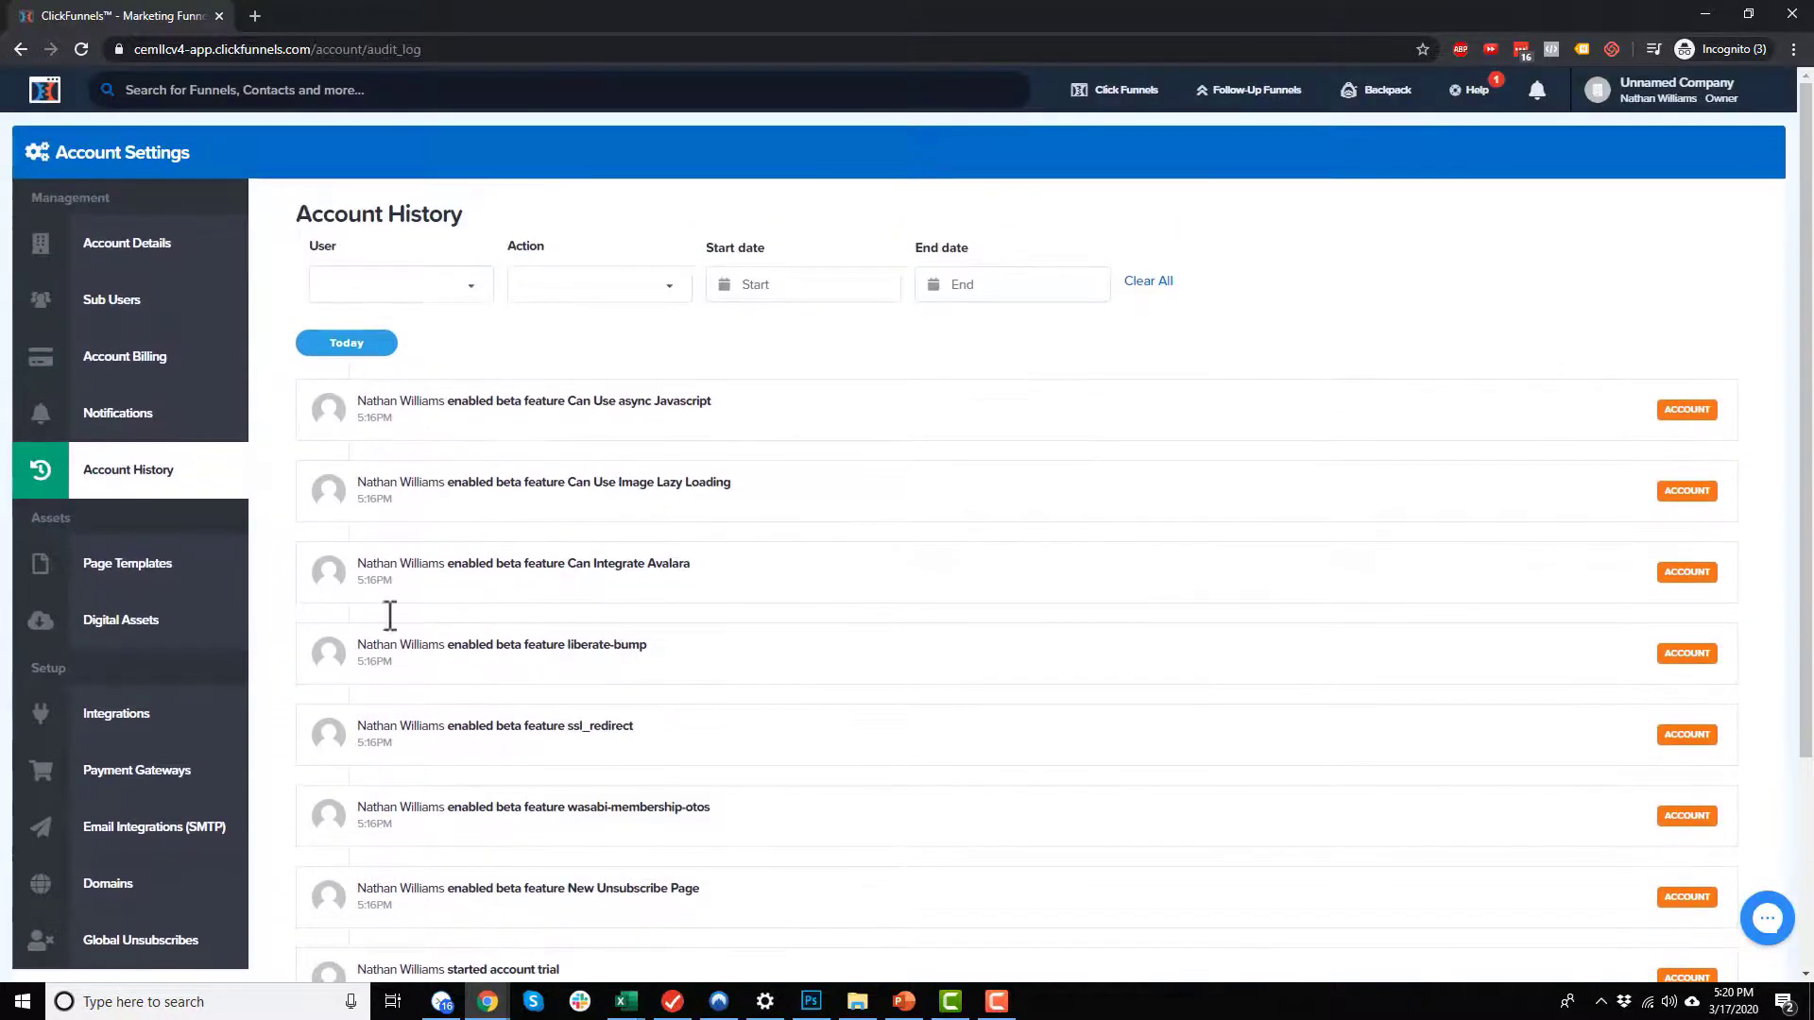
# Step: Review the account's assets across page templates, email templates and digital assets, postponing the recommendation survey
pyautogui.click(162, 571)
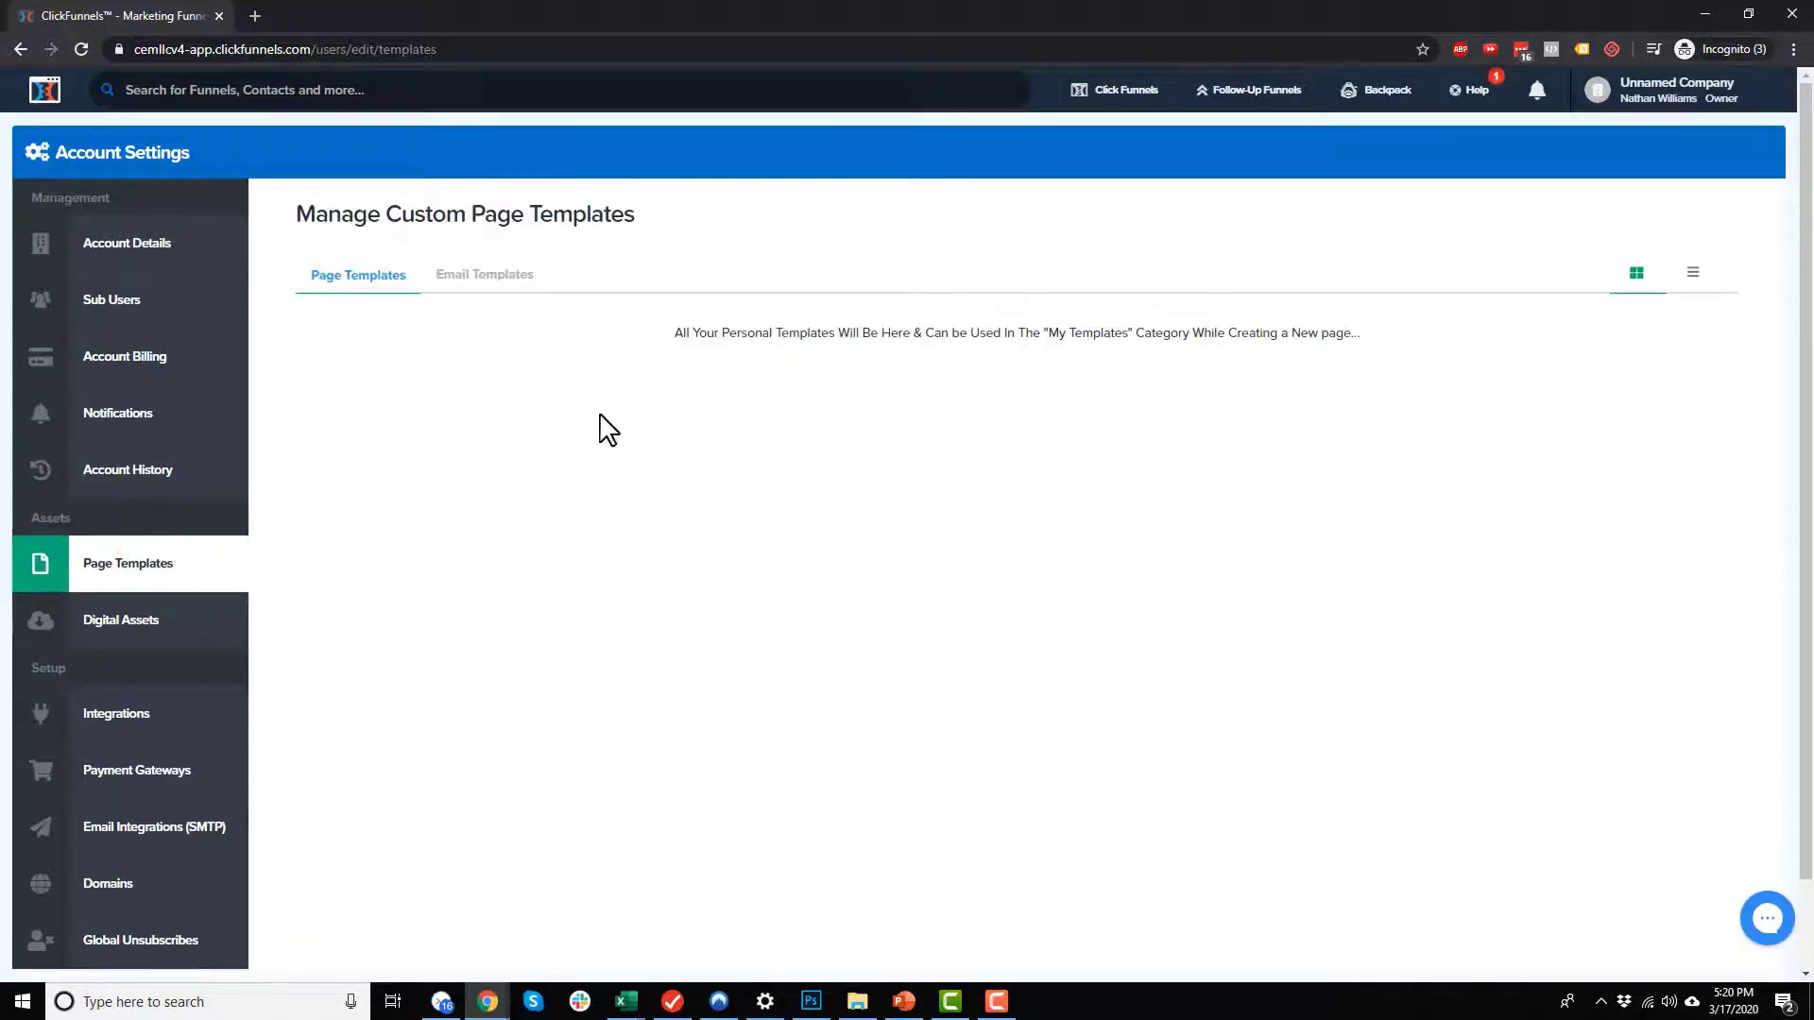
pyautogui.click(497, 276)
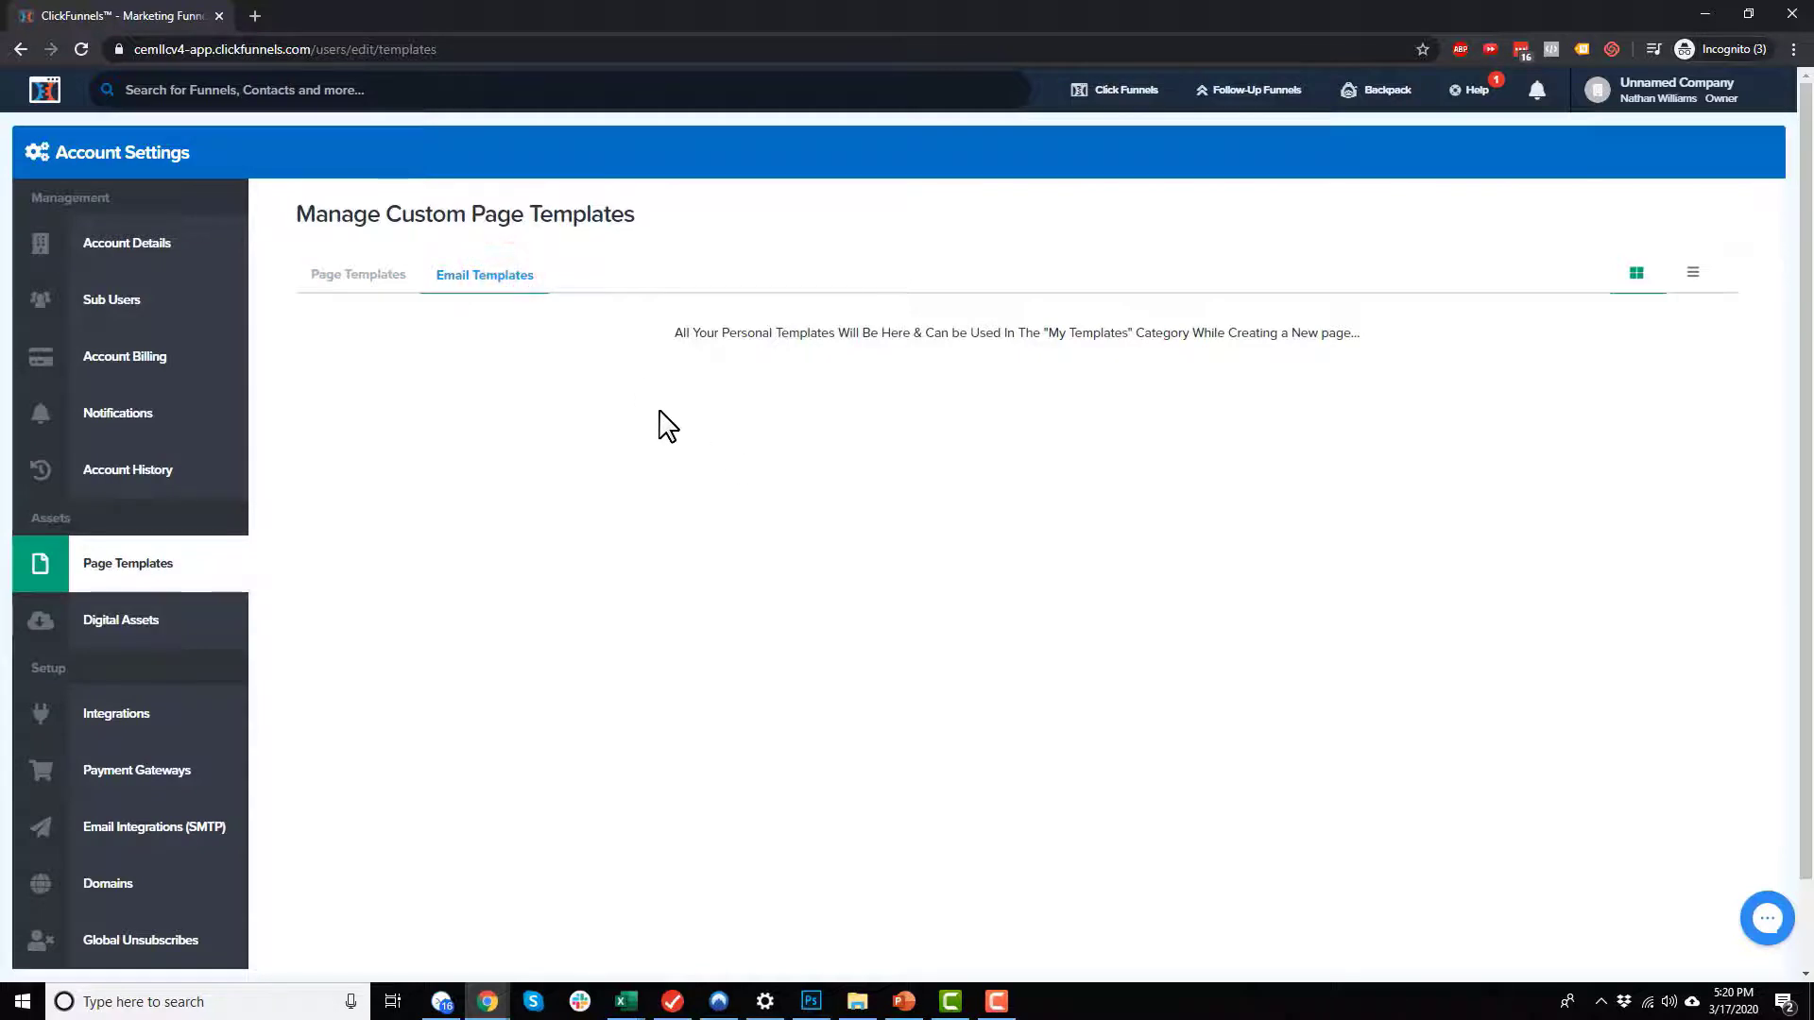
pyautogui.scroll(-1, 406, 491)
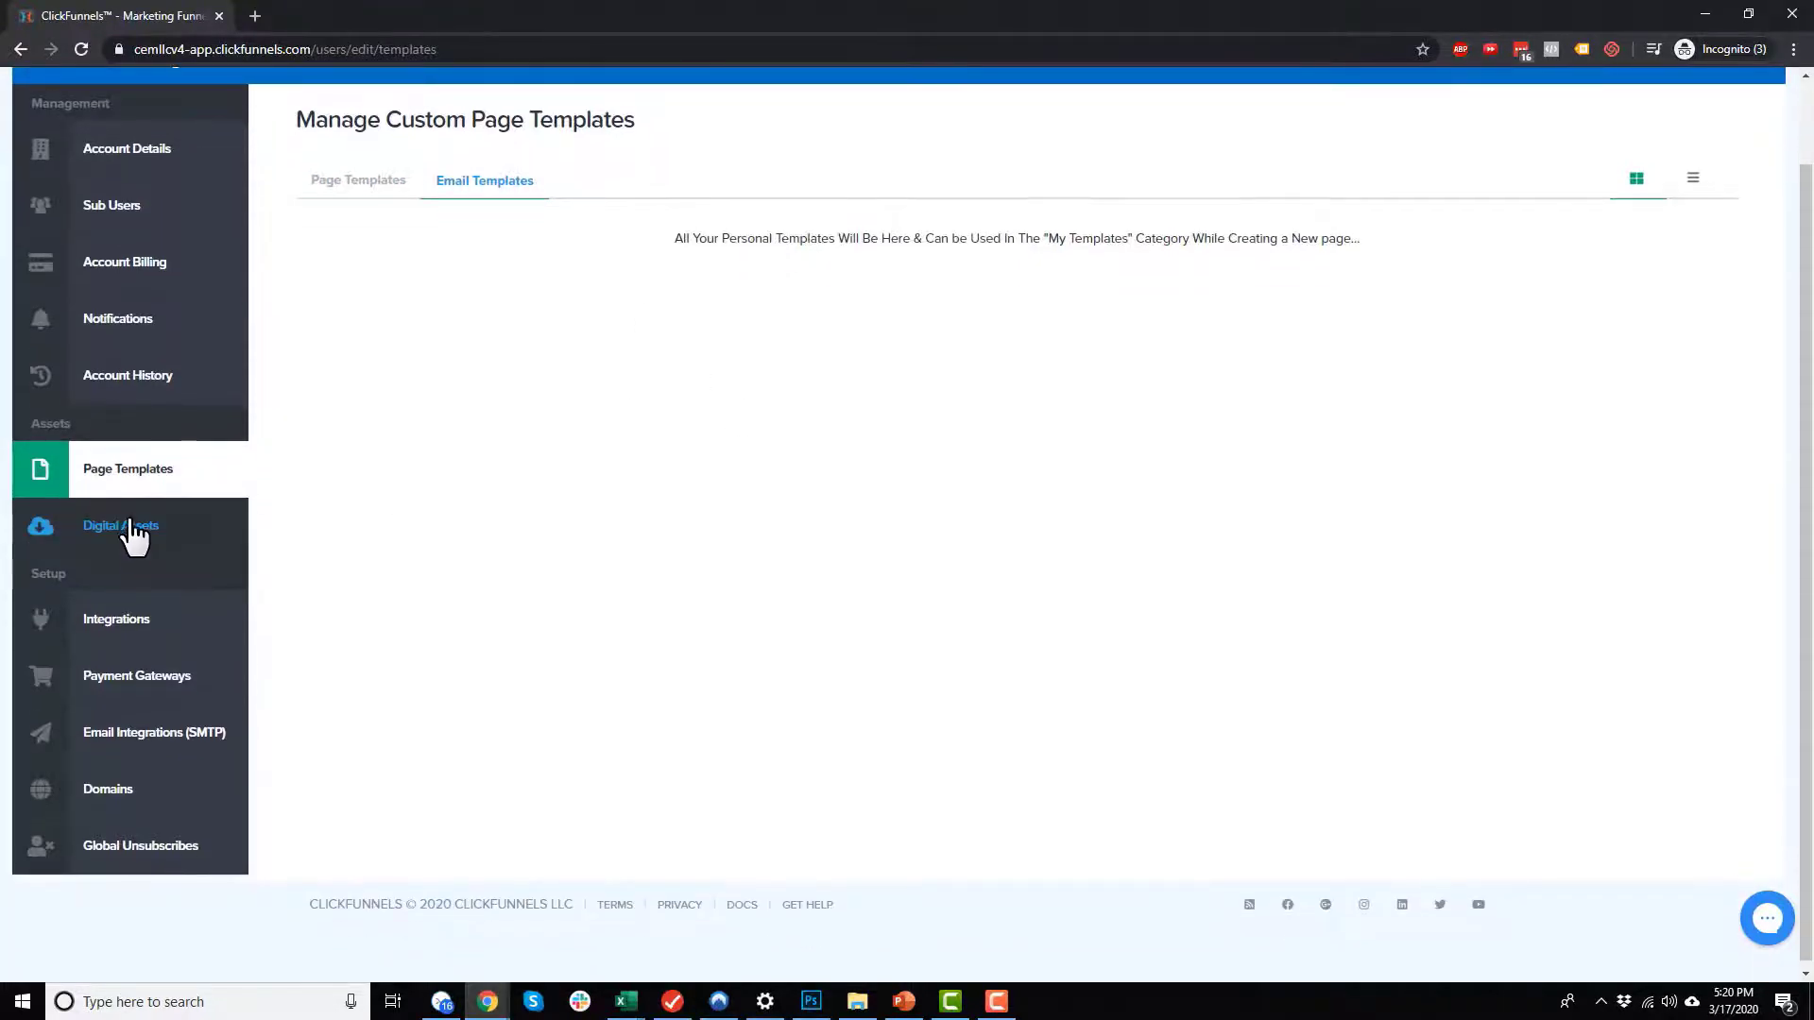
pyautogui.click(130, 532)
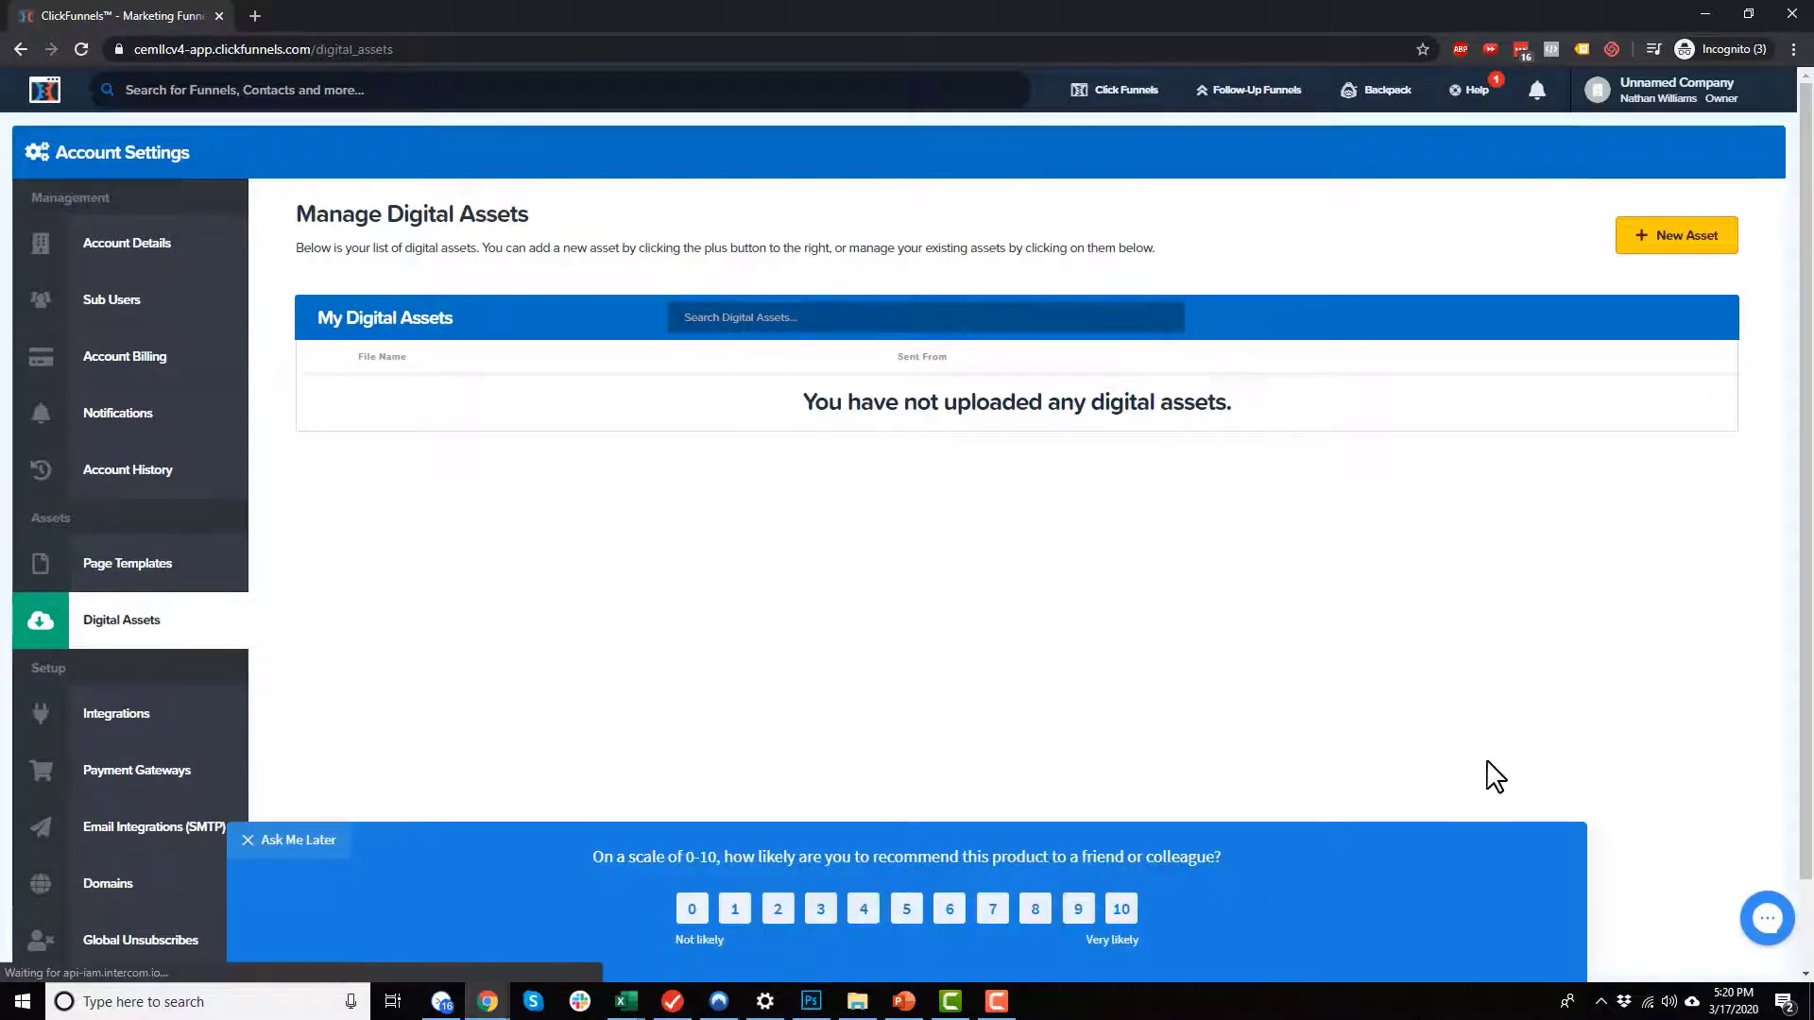
pyautogui.click(291, 840)
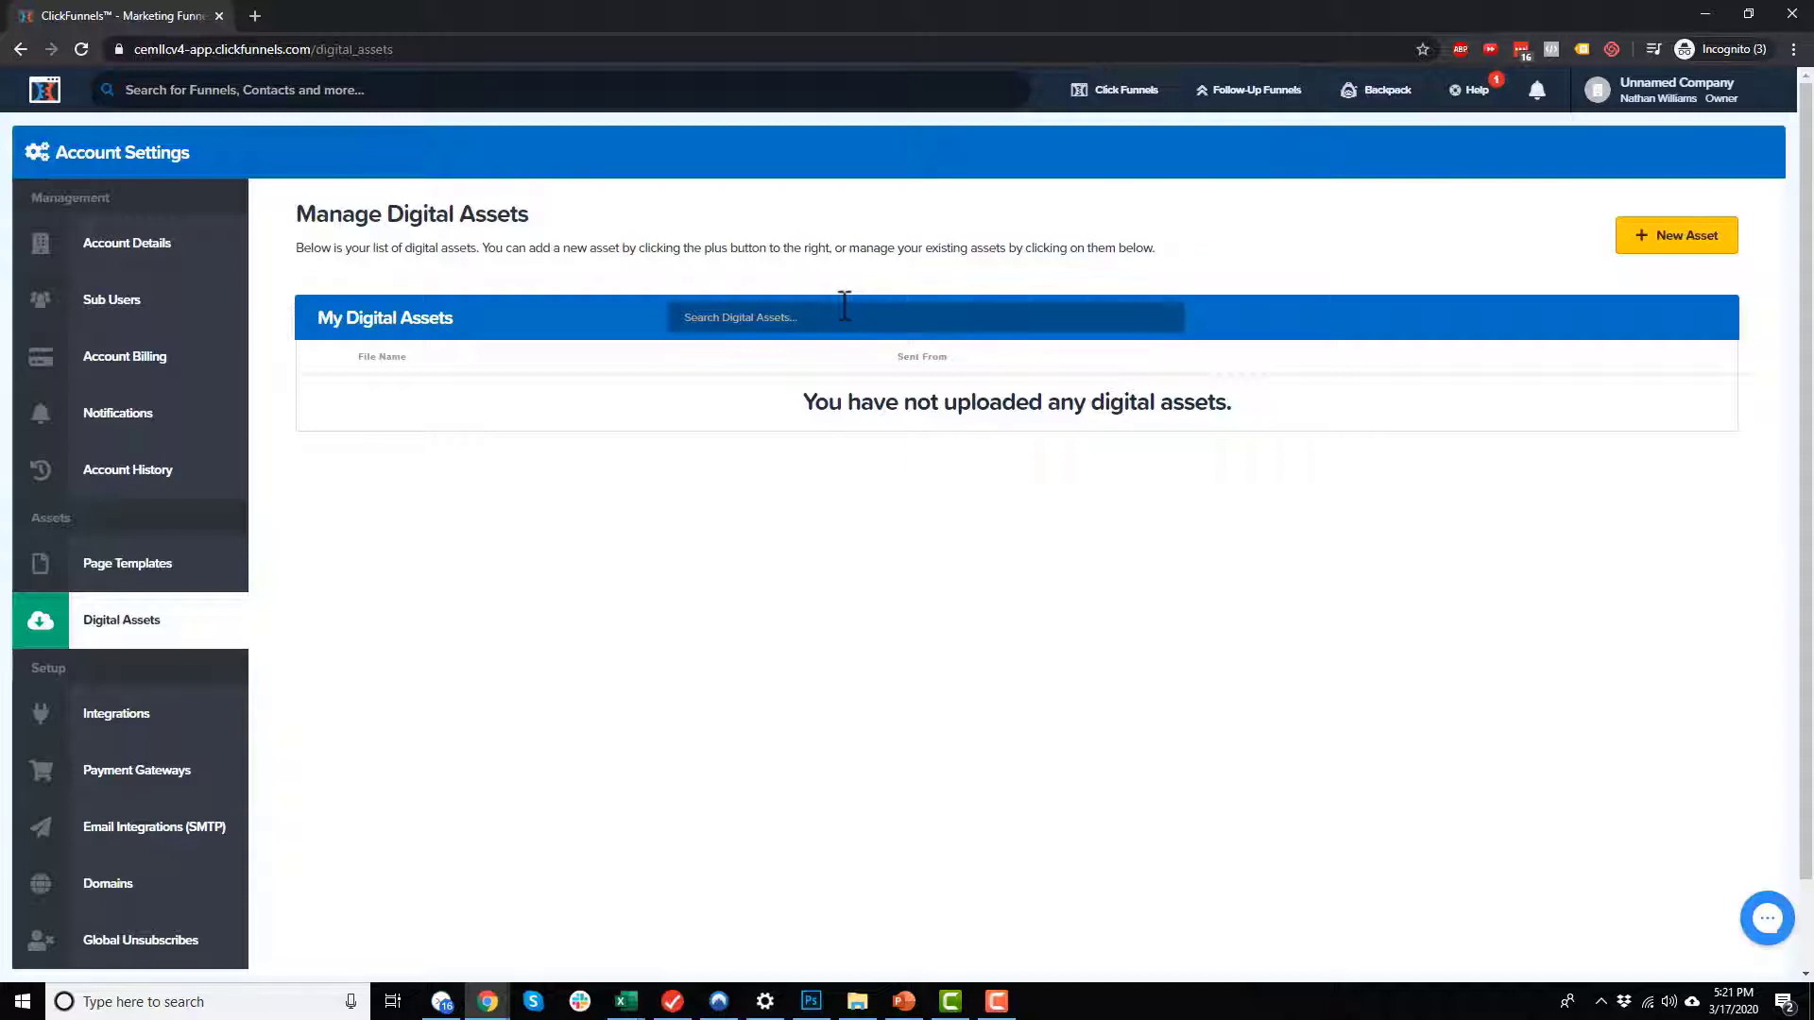
# Step: Open the API integrations and browse the full list of services available for a new integration
pyautogui.scroll(-1, 223, 619)
pyautogui.click(194, 604)
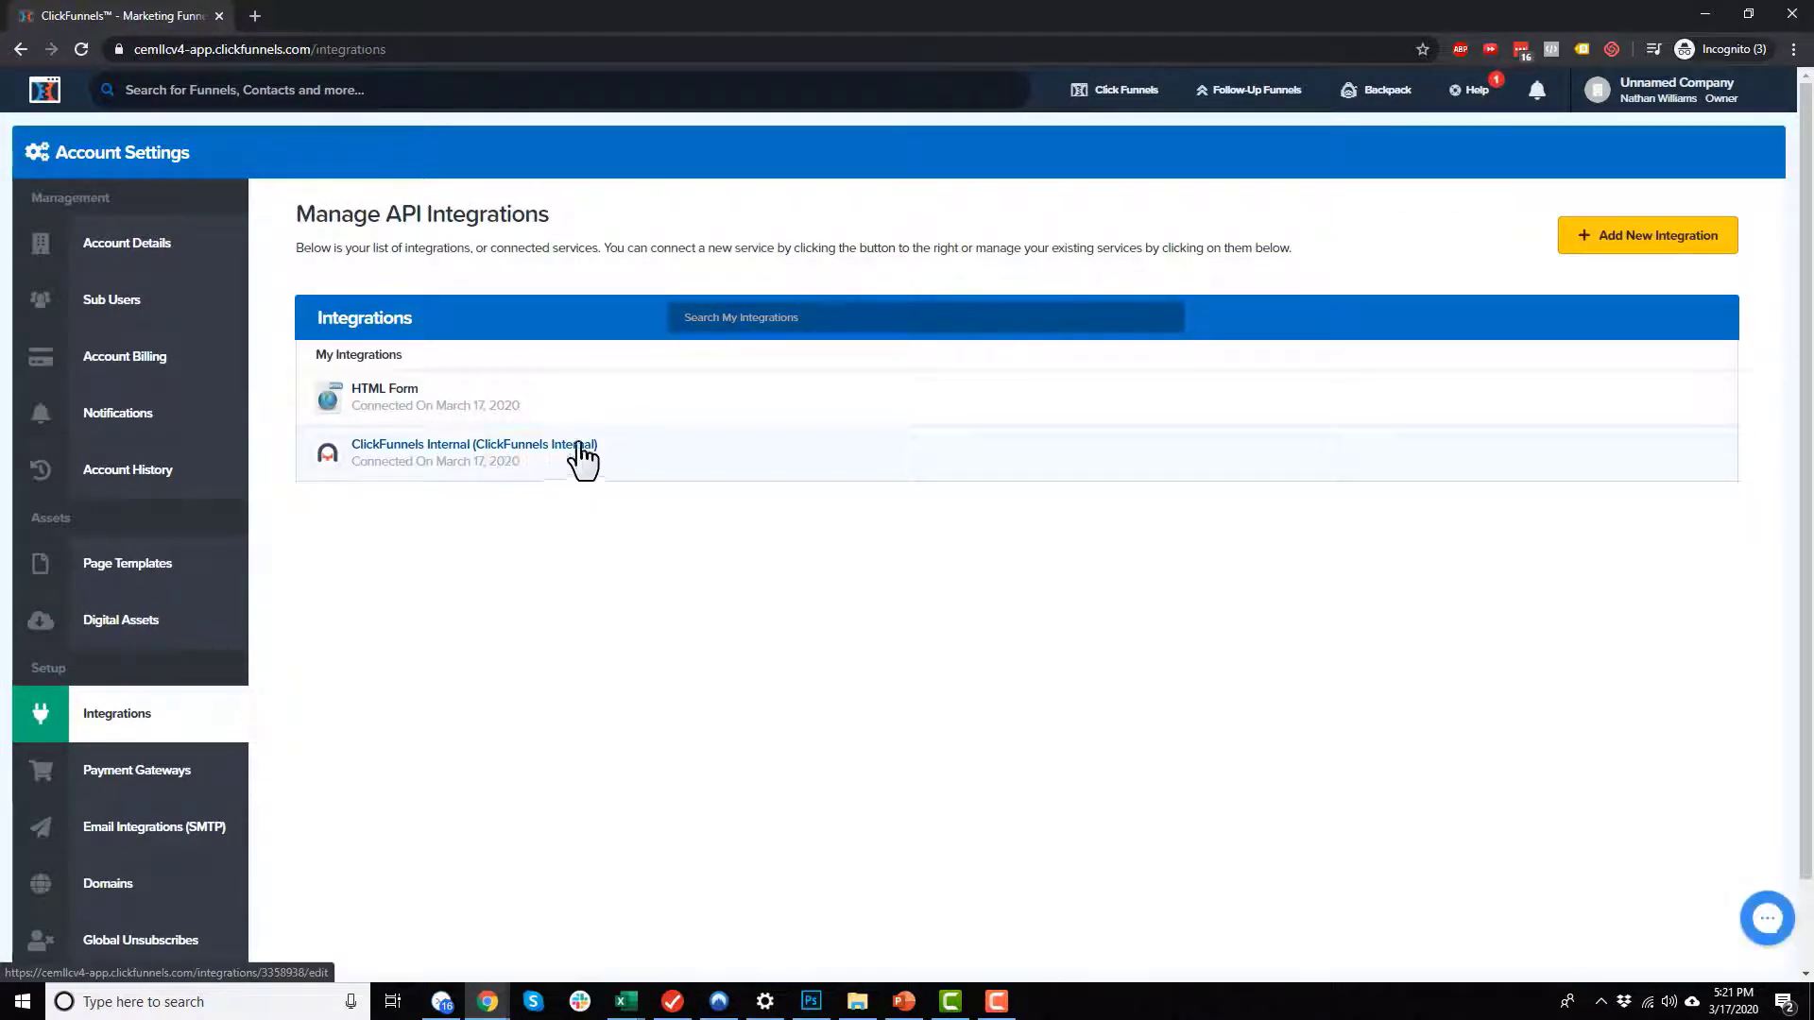
pyautogui.click(1628, 240)
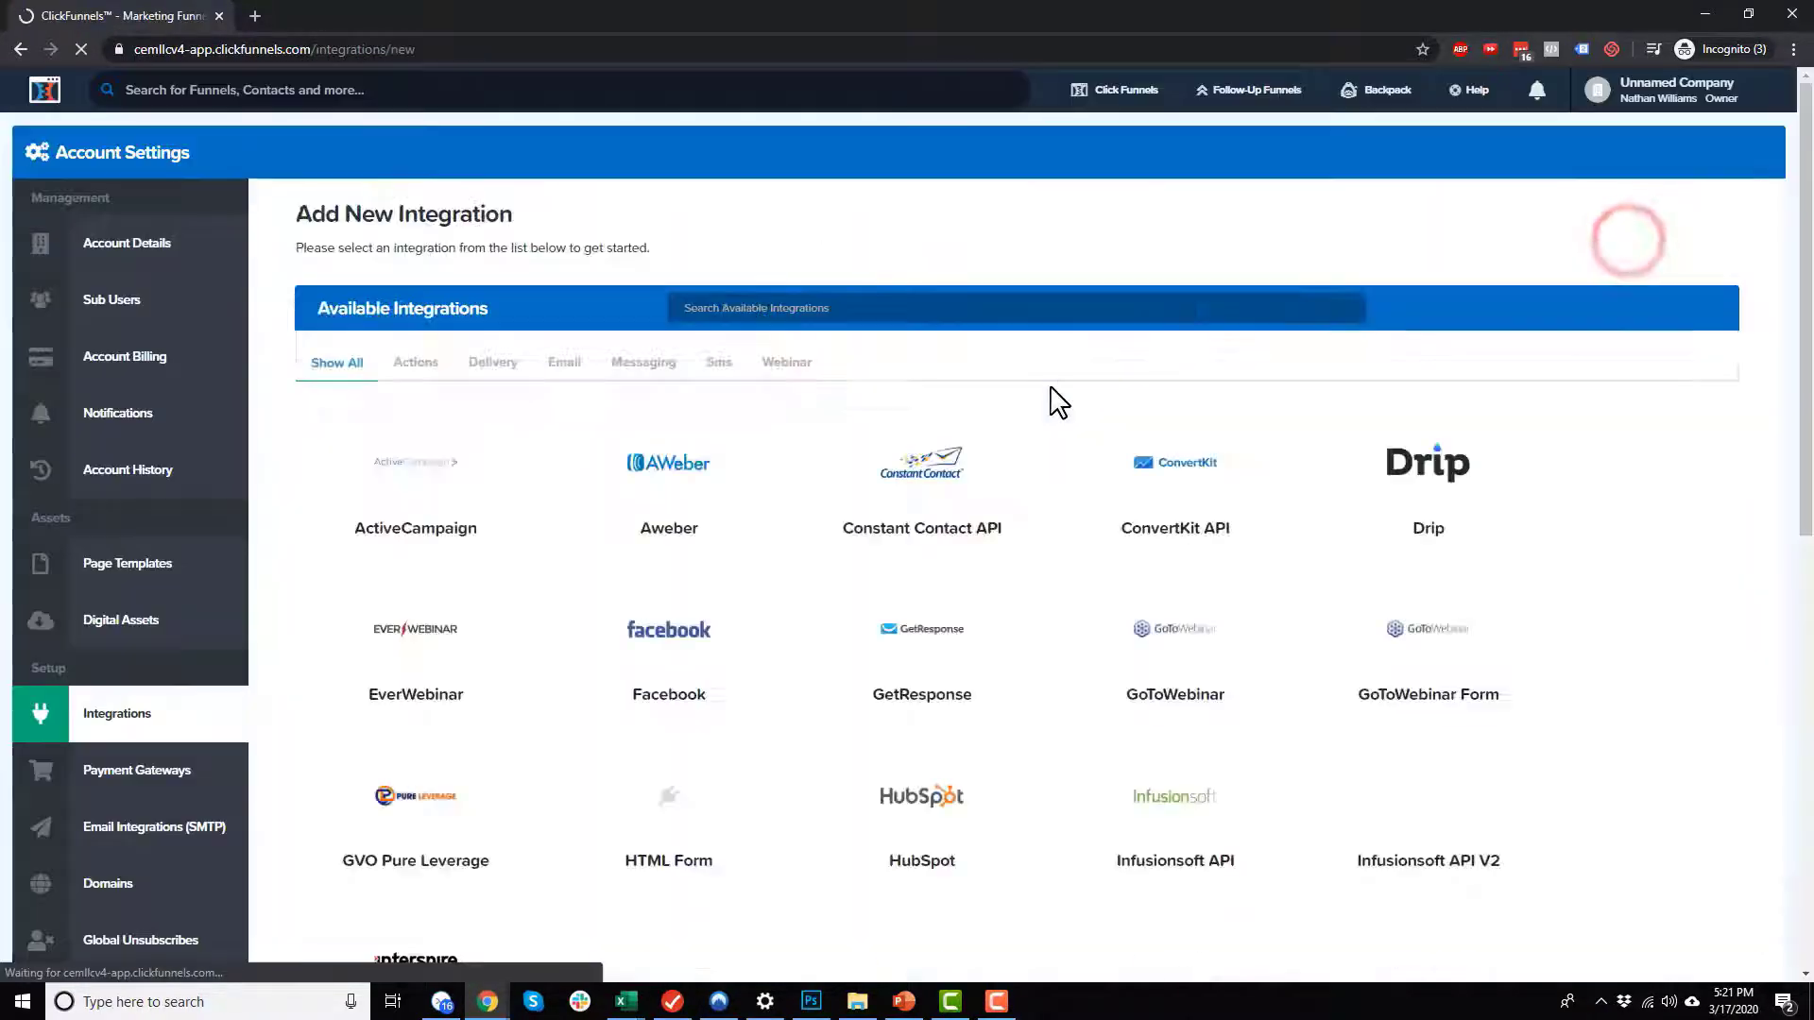
pyautogui.scroll(-1, 567, 396)
pyautogui.scroll(-3, 1486, 271)
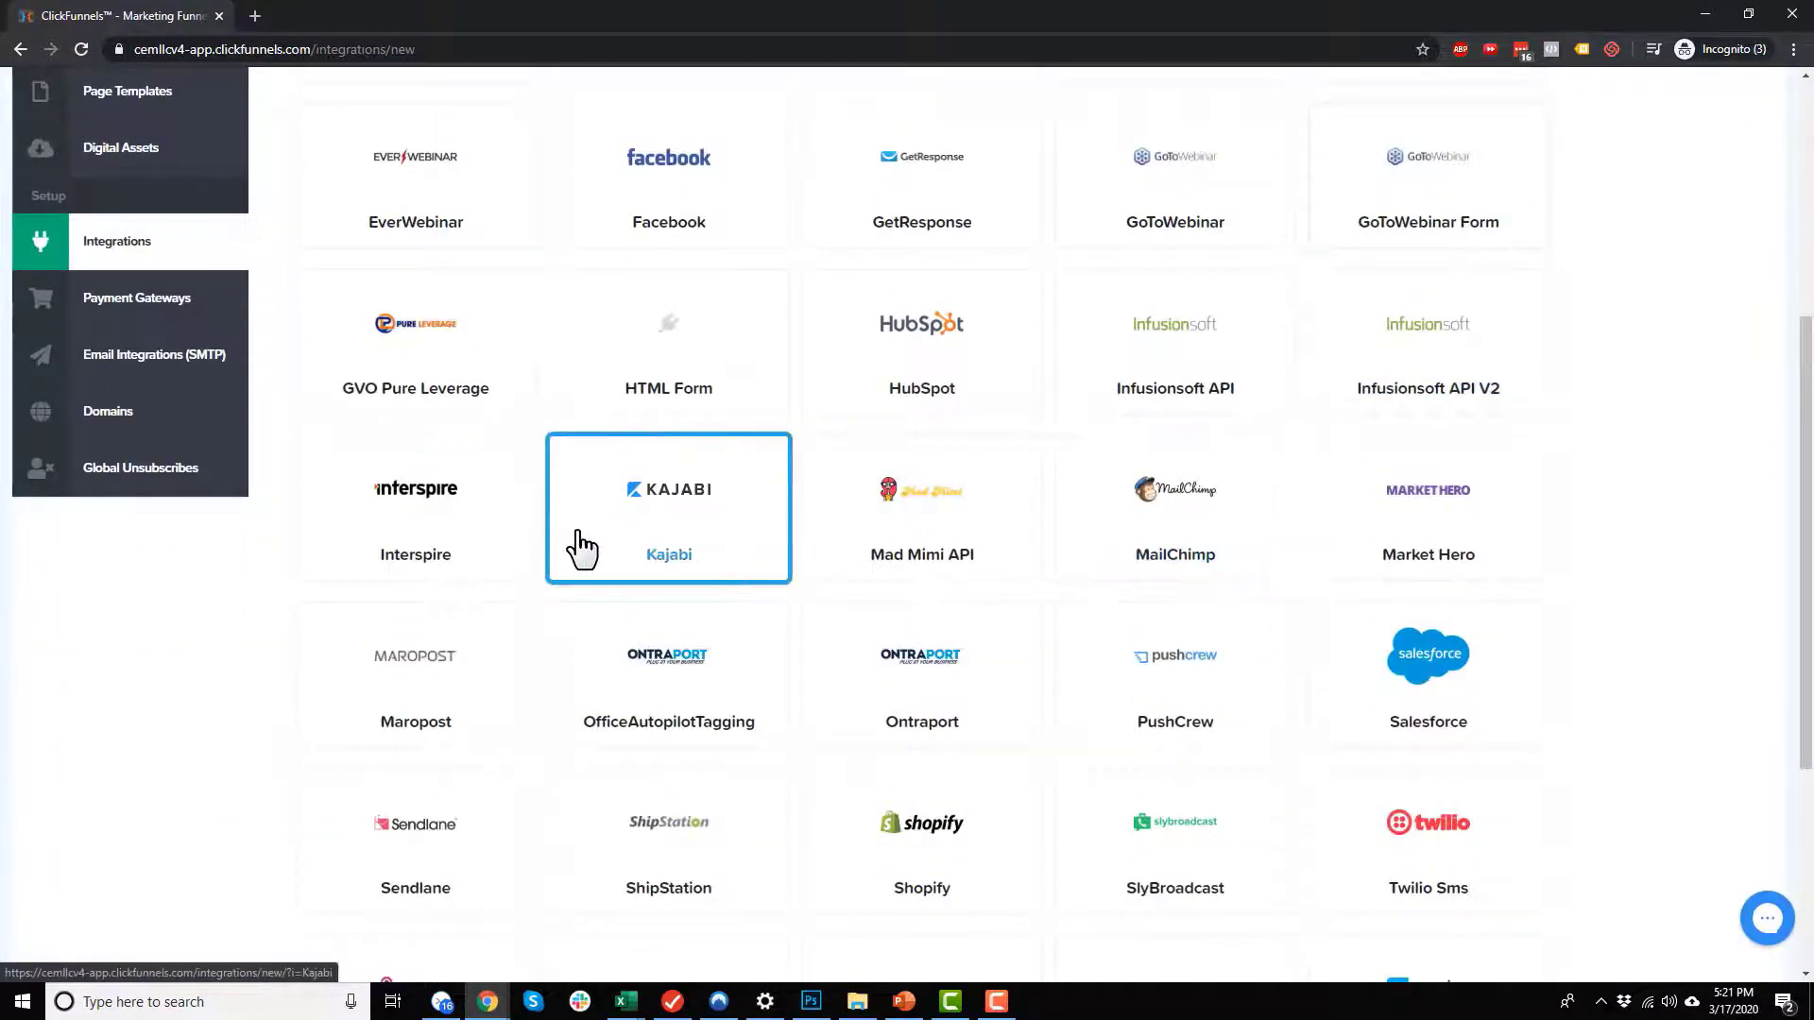
pyautogui.scroll(-4, 614, 543)
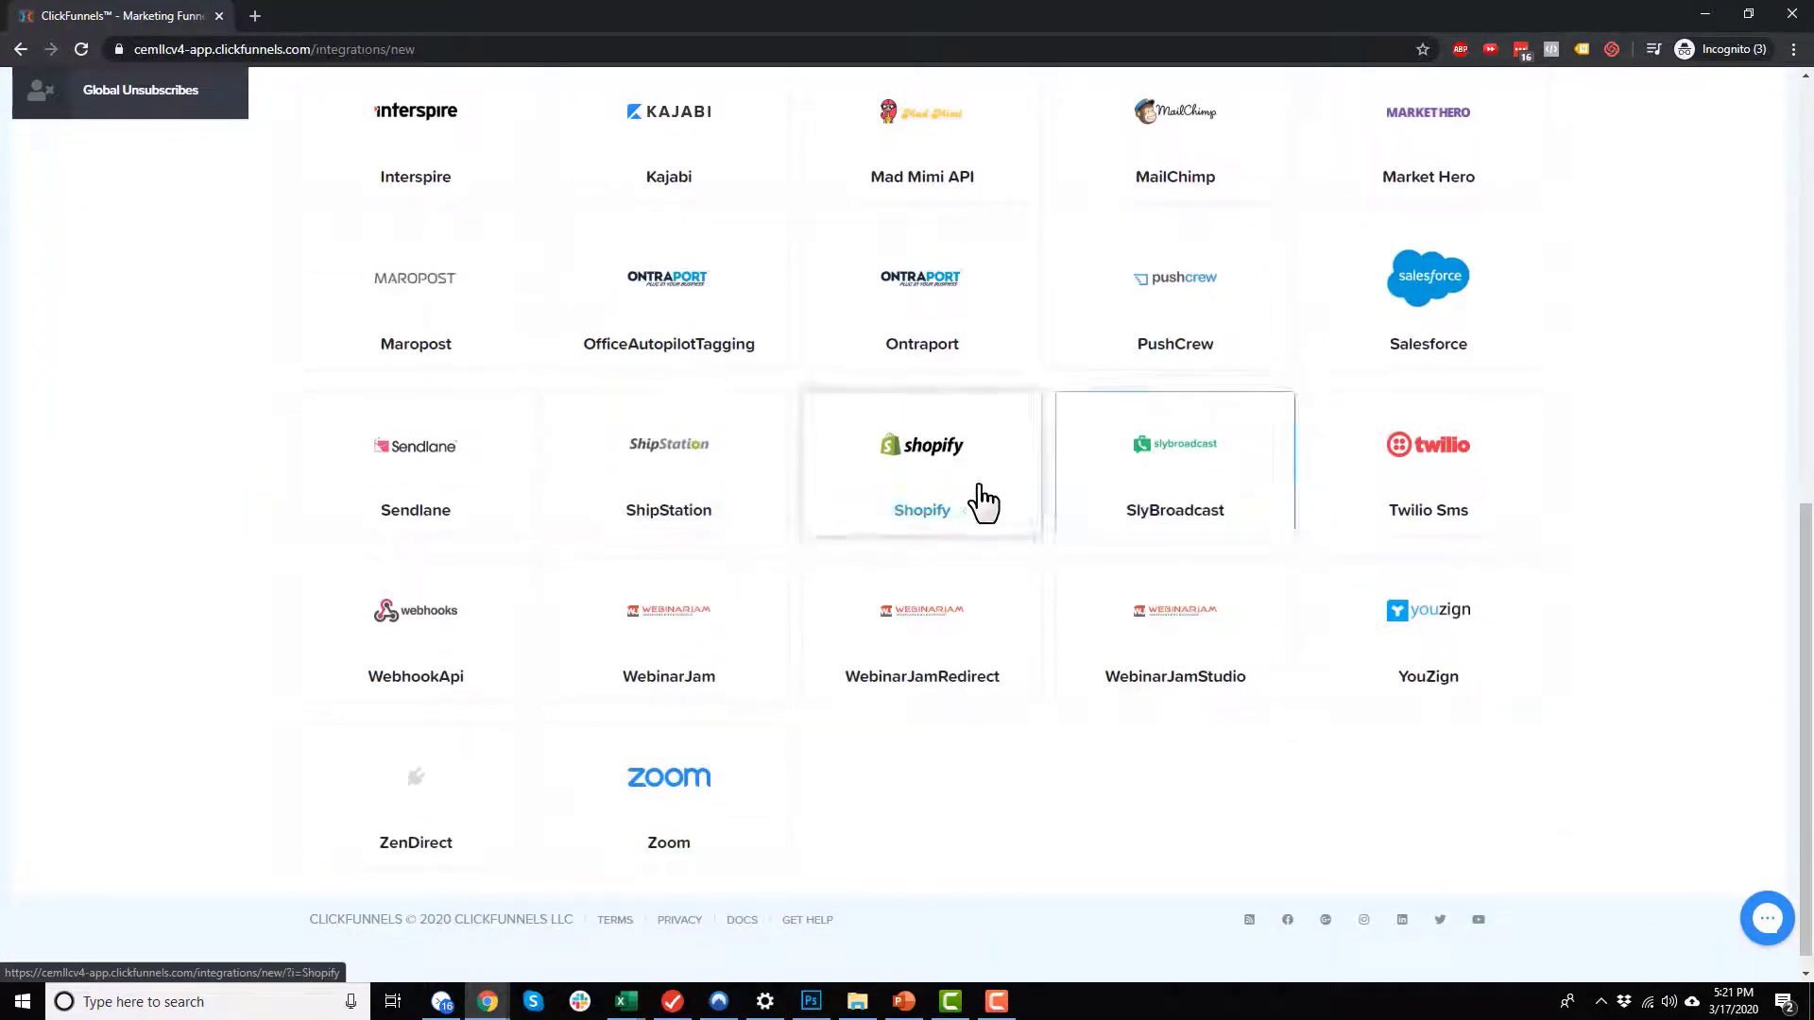
# Step: Finish browsing the available integrations and open the account's payment gateways
pyautogui.scroll(-1, 1001, 472)
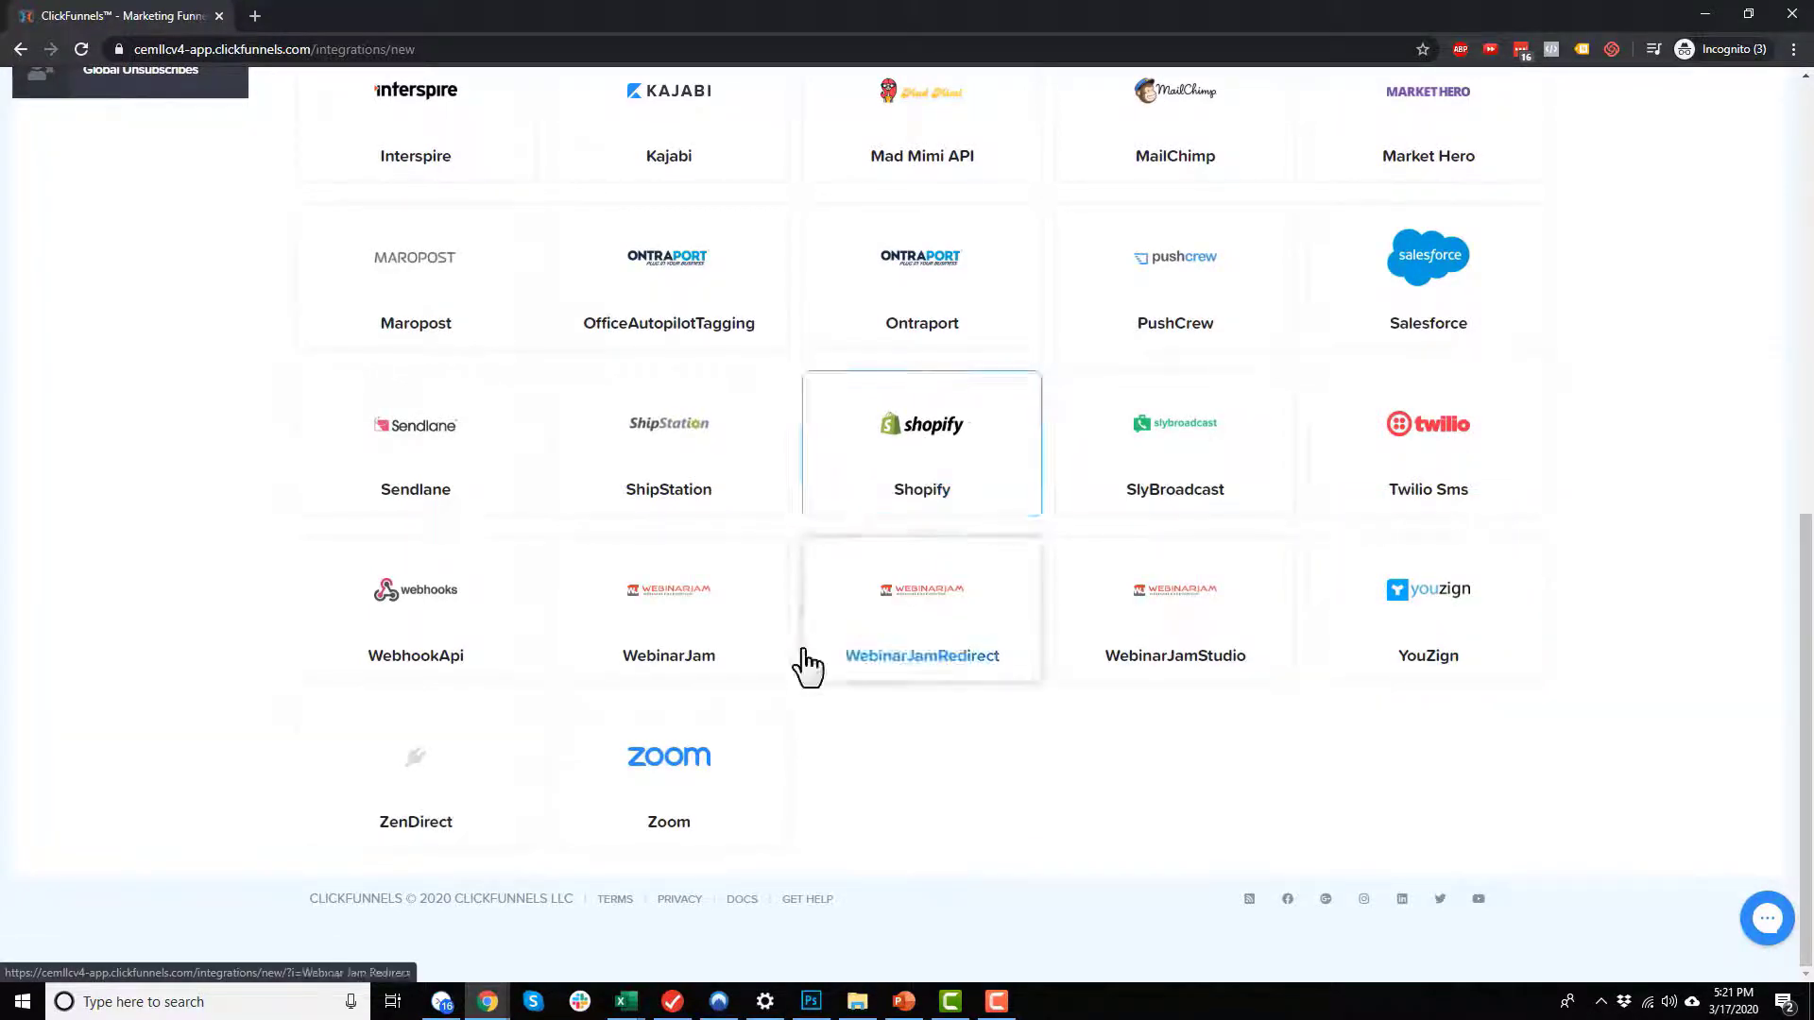
pyautogui.scroll(9, 1109, 756)
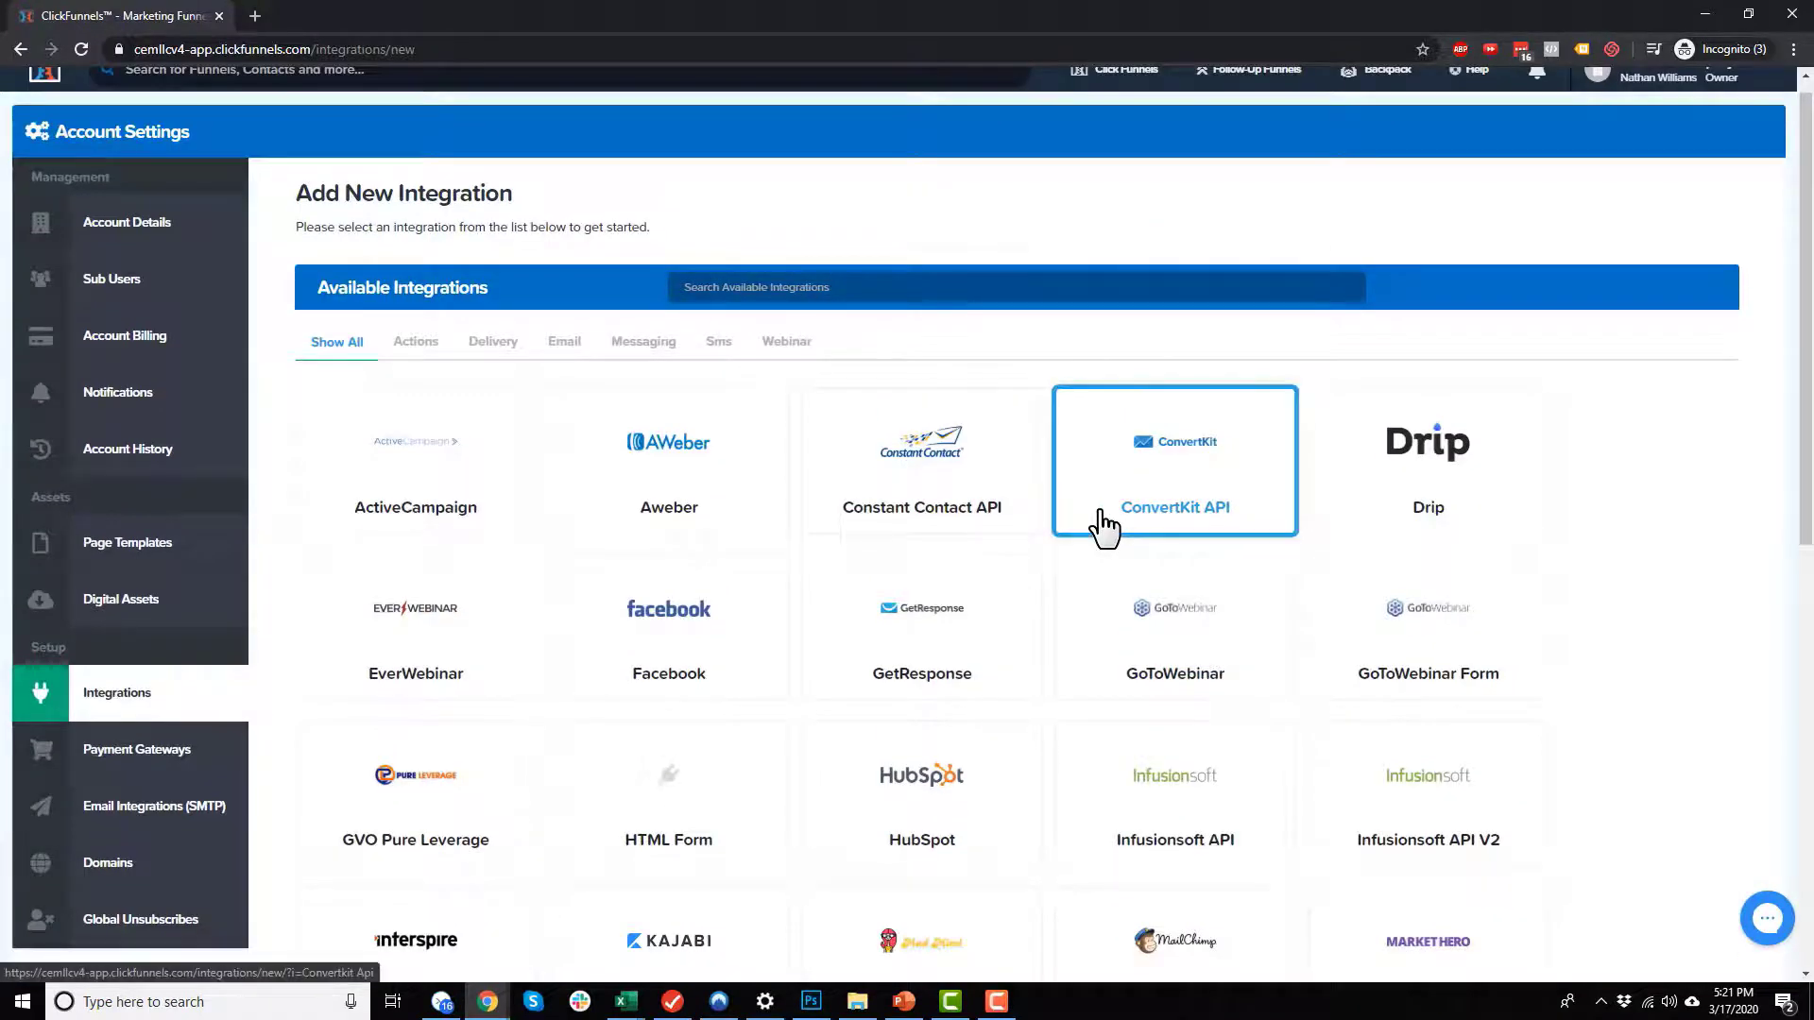
pyautogui.scroll(-1, 1101, 527)
pyautogui.click(179, 657)
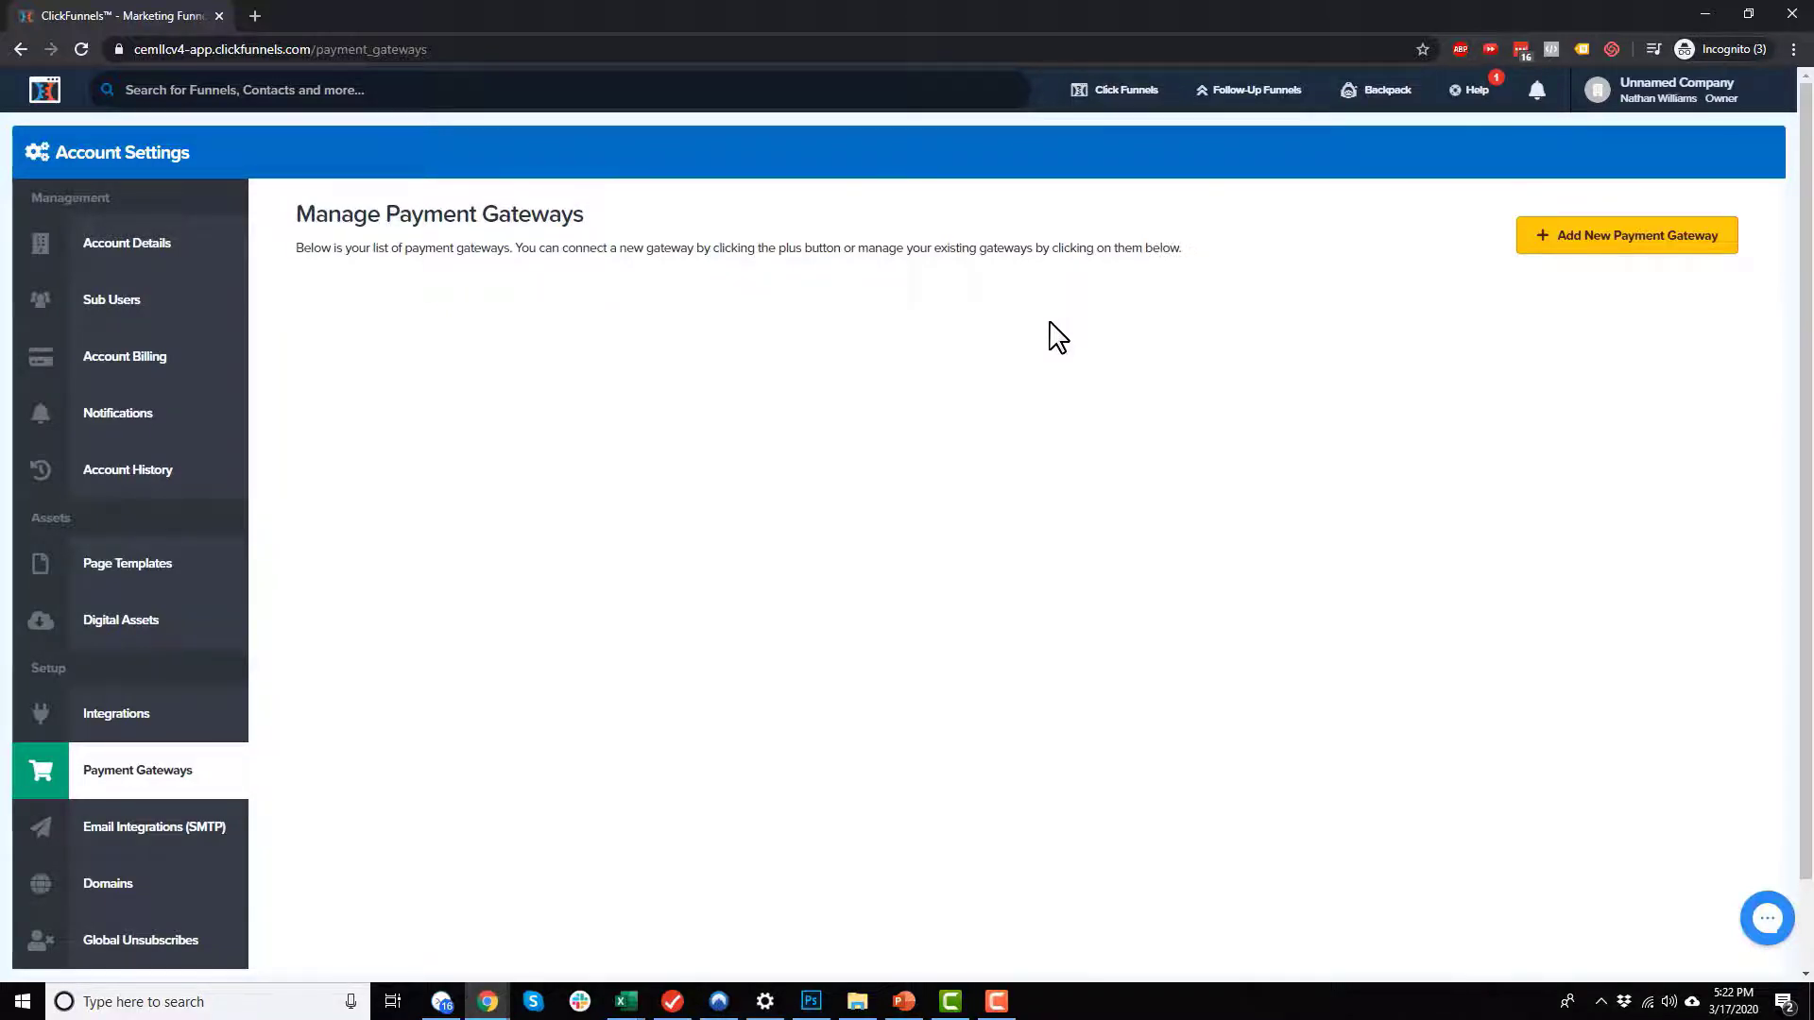
# Step: Open the SMTP email integrations and dismiss the introduction about sending emails
pyautogui.scroll(-1, 627, 234)
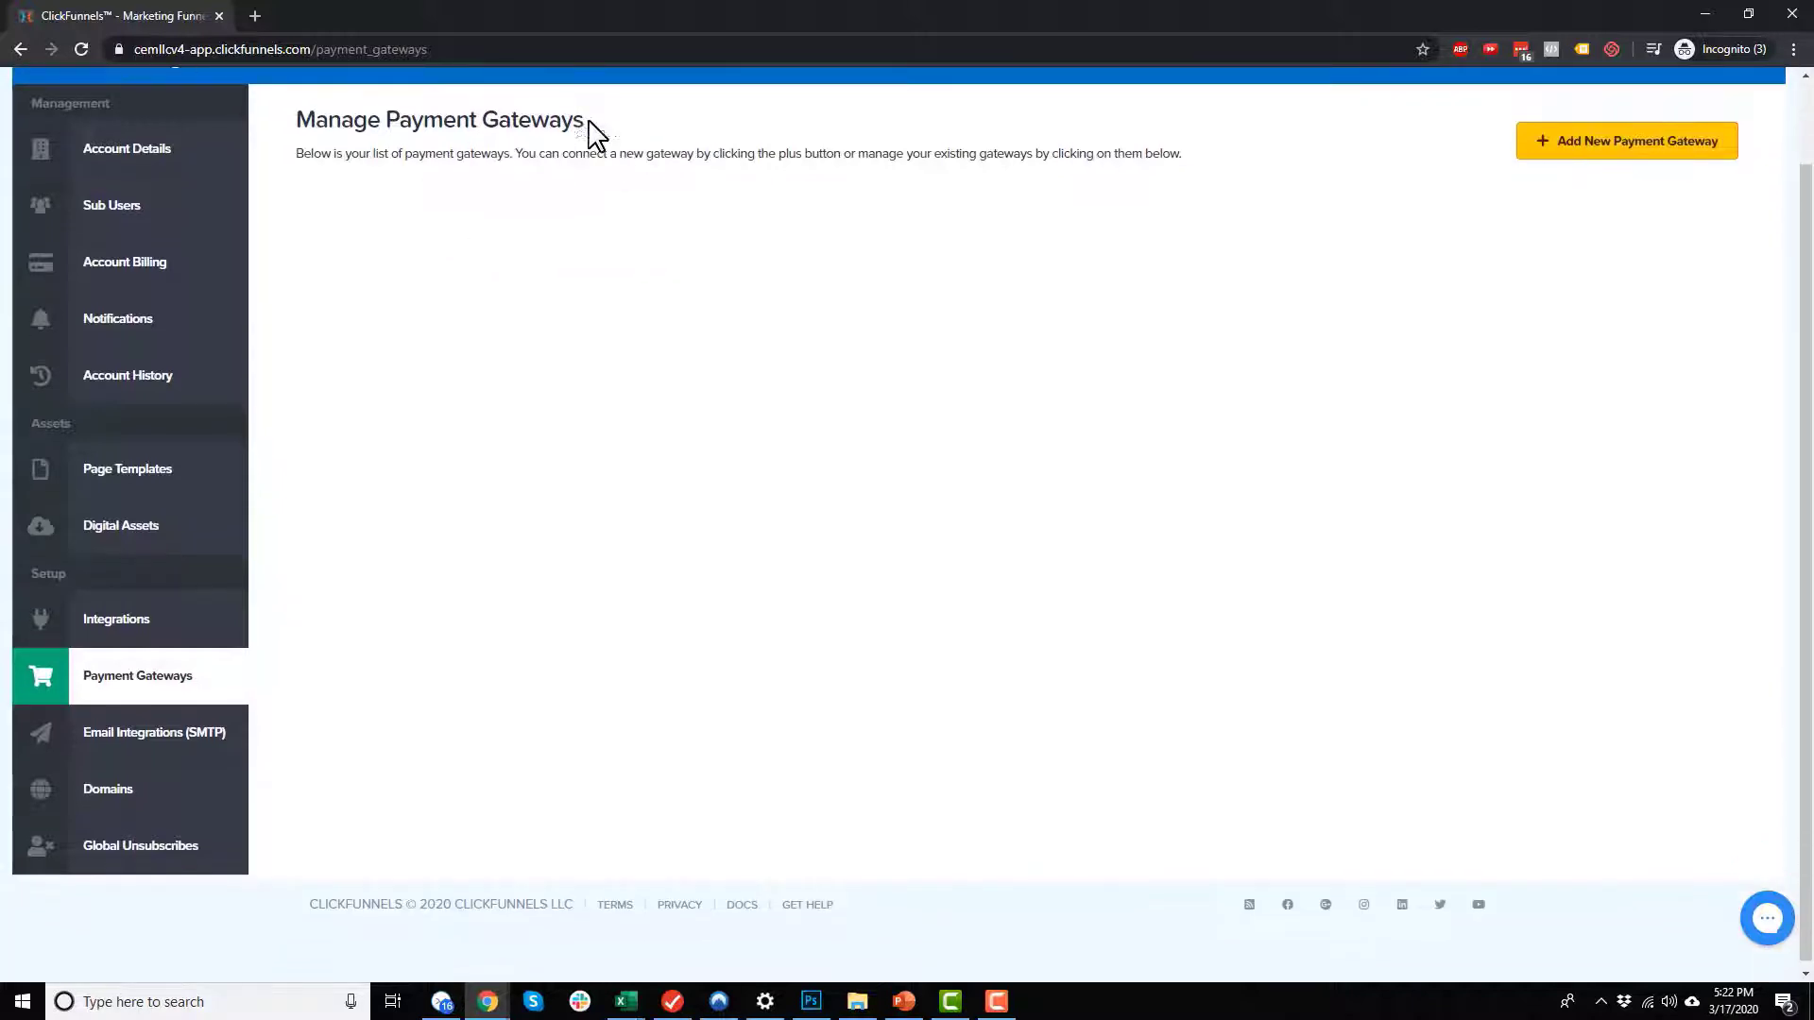
pyautogui.click(183, 734)
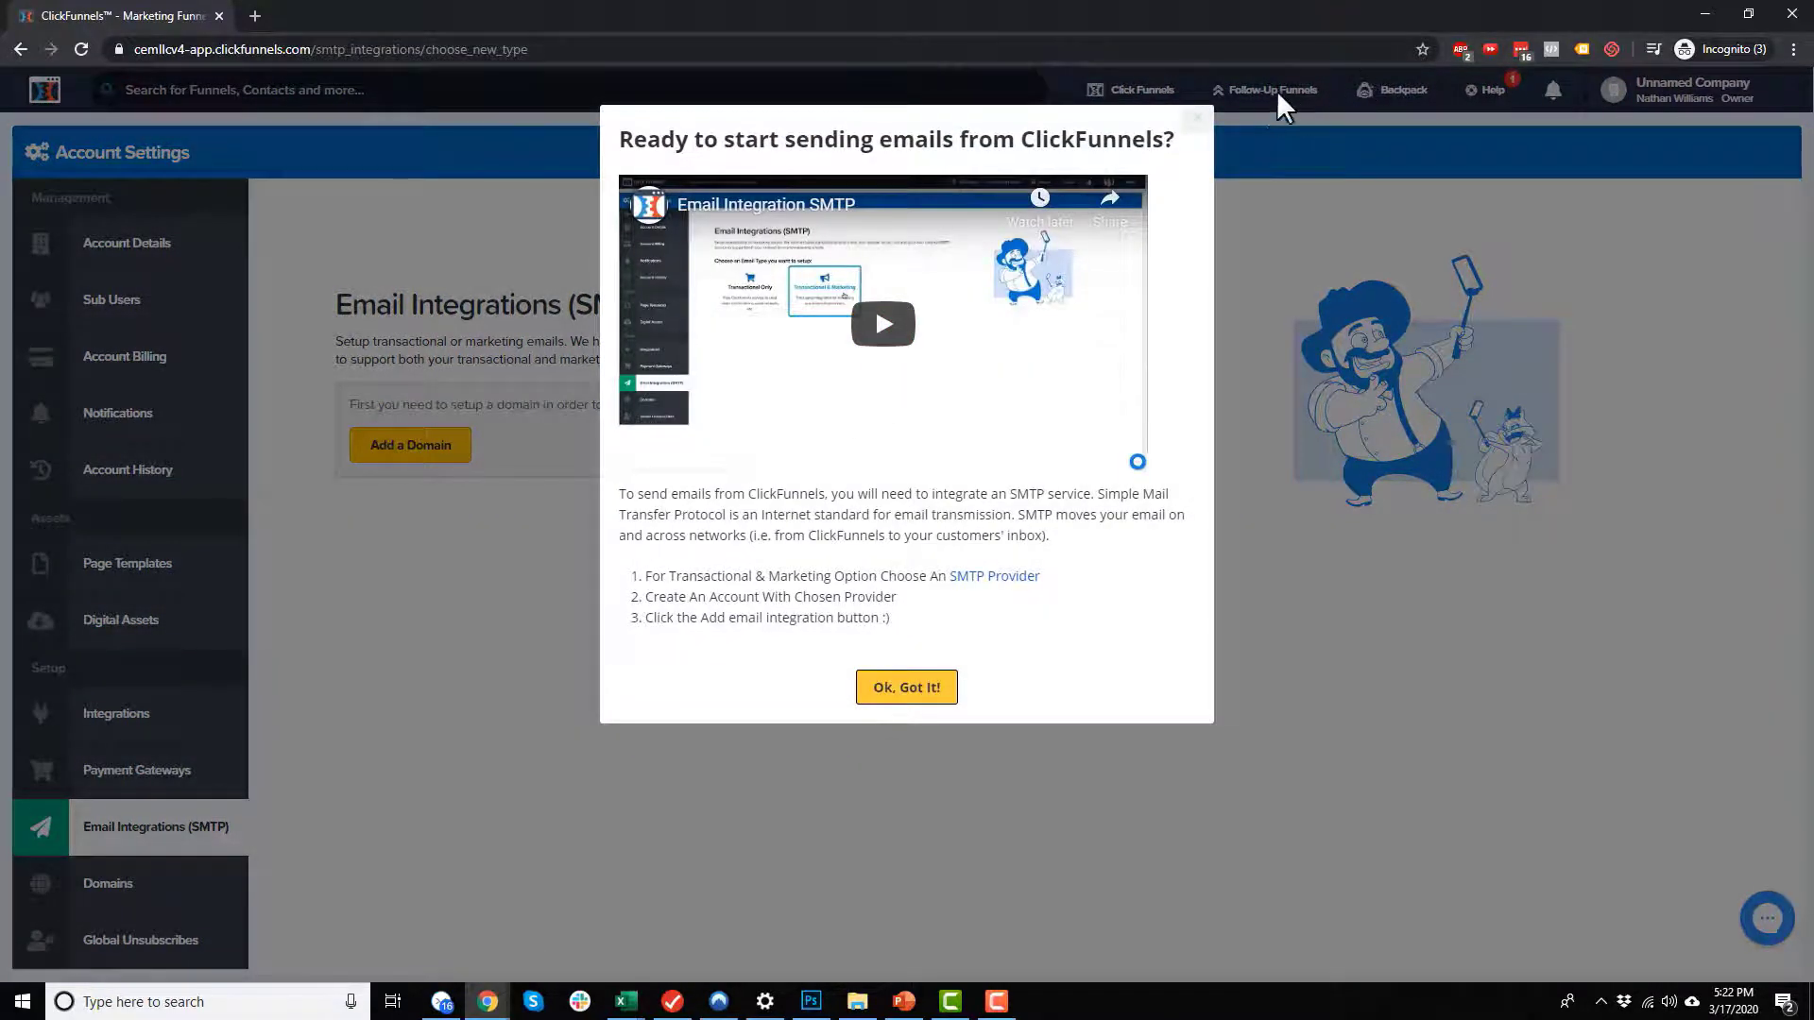
pyautogui.click(1193, 119)
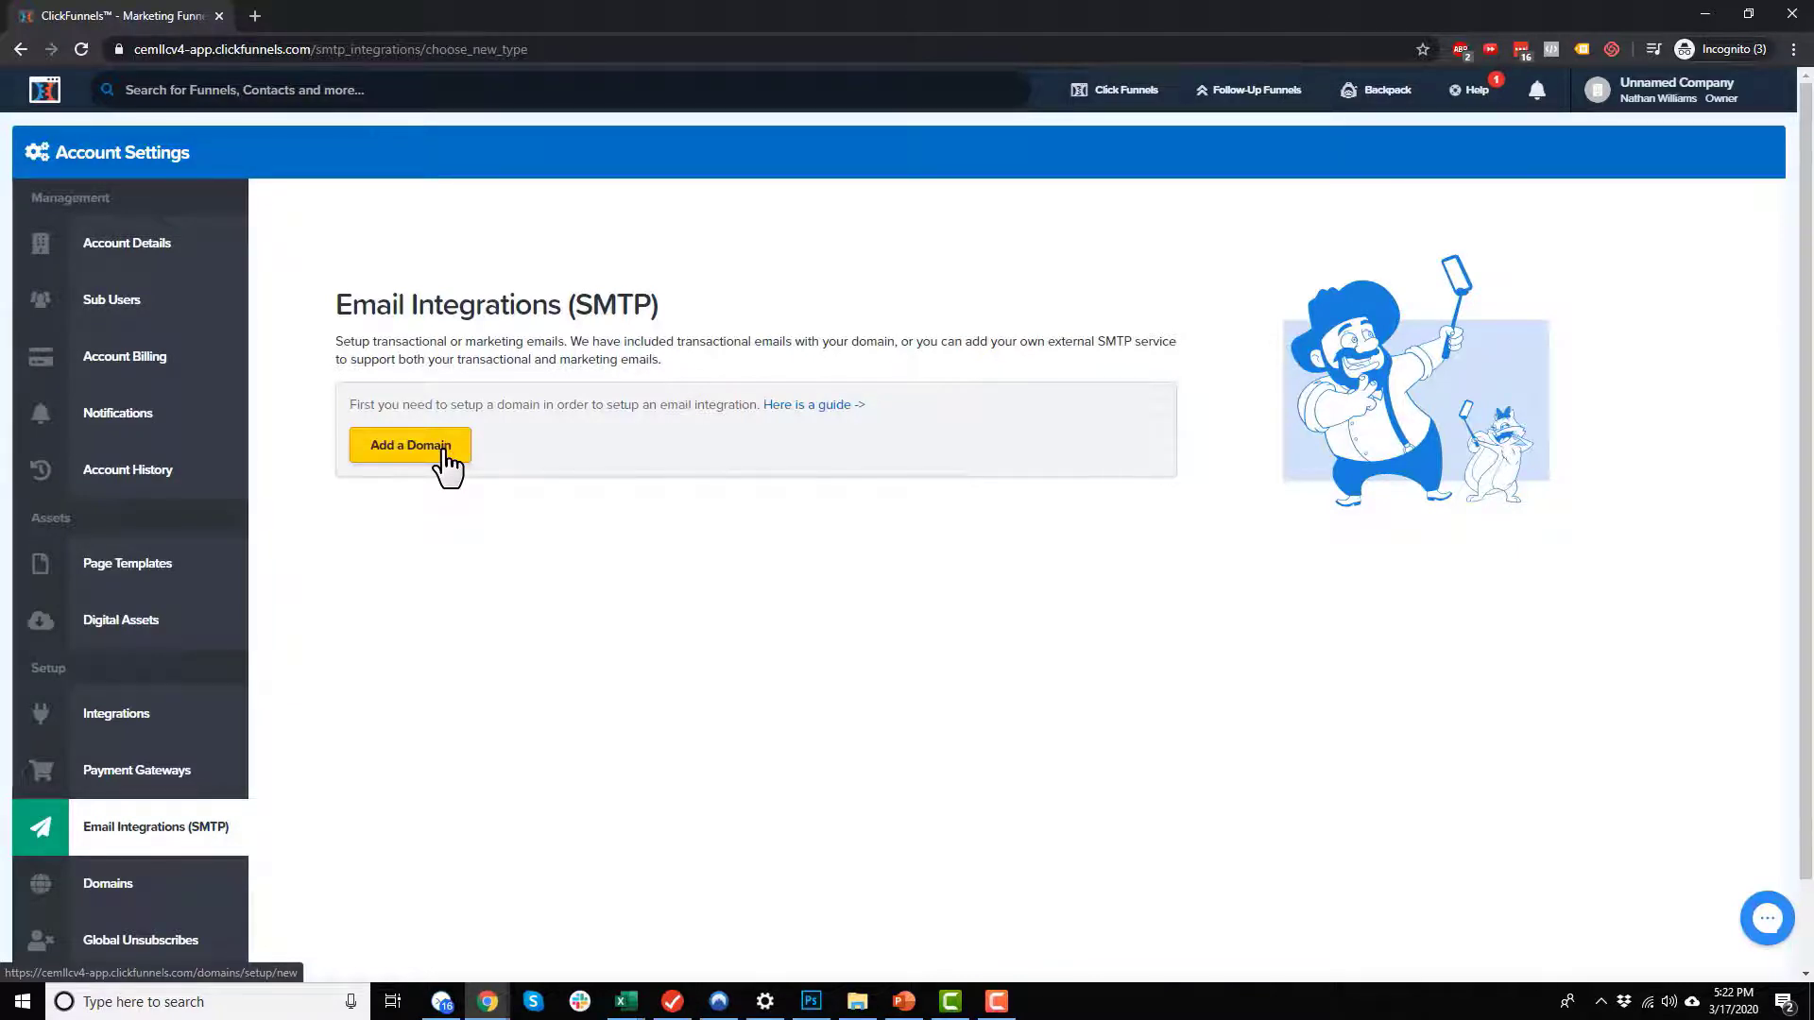
# Step: Open the domain settings and dismiss the welcome tip, and check the list of global unsubscribes
pyautogui.scroll(-1, 492, 425)
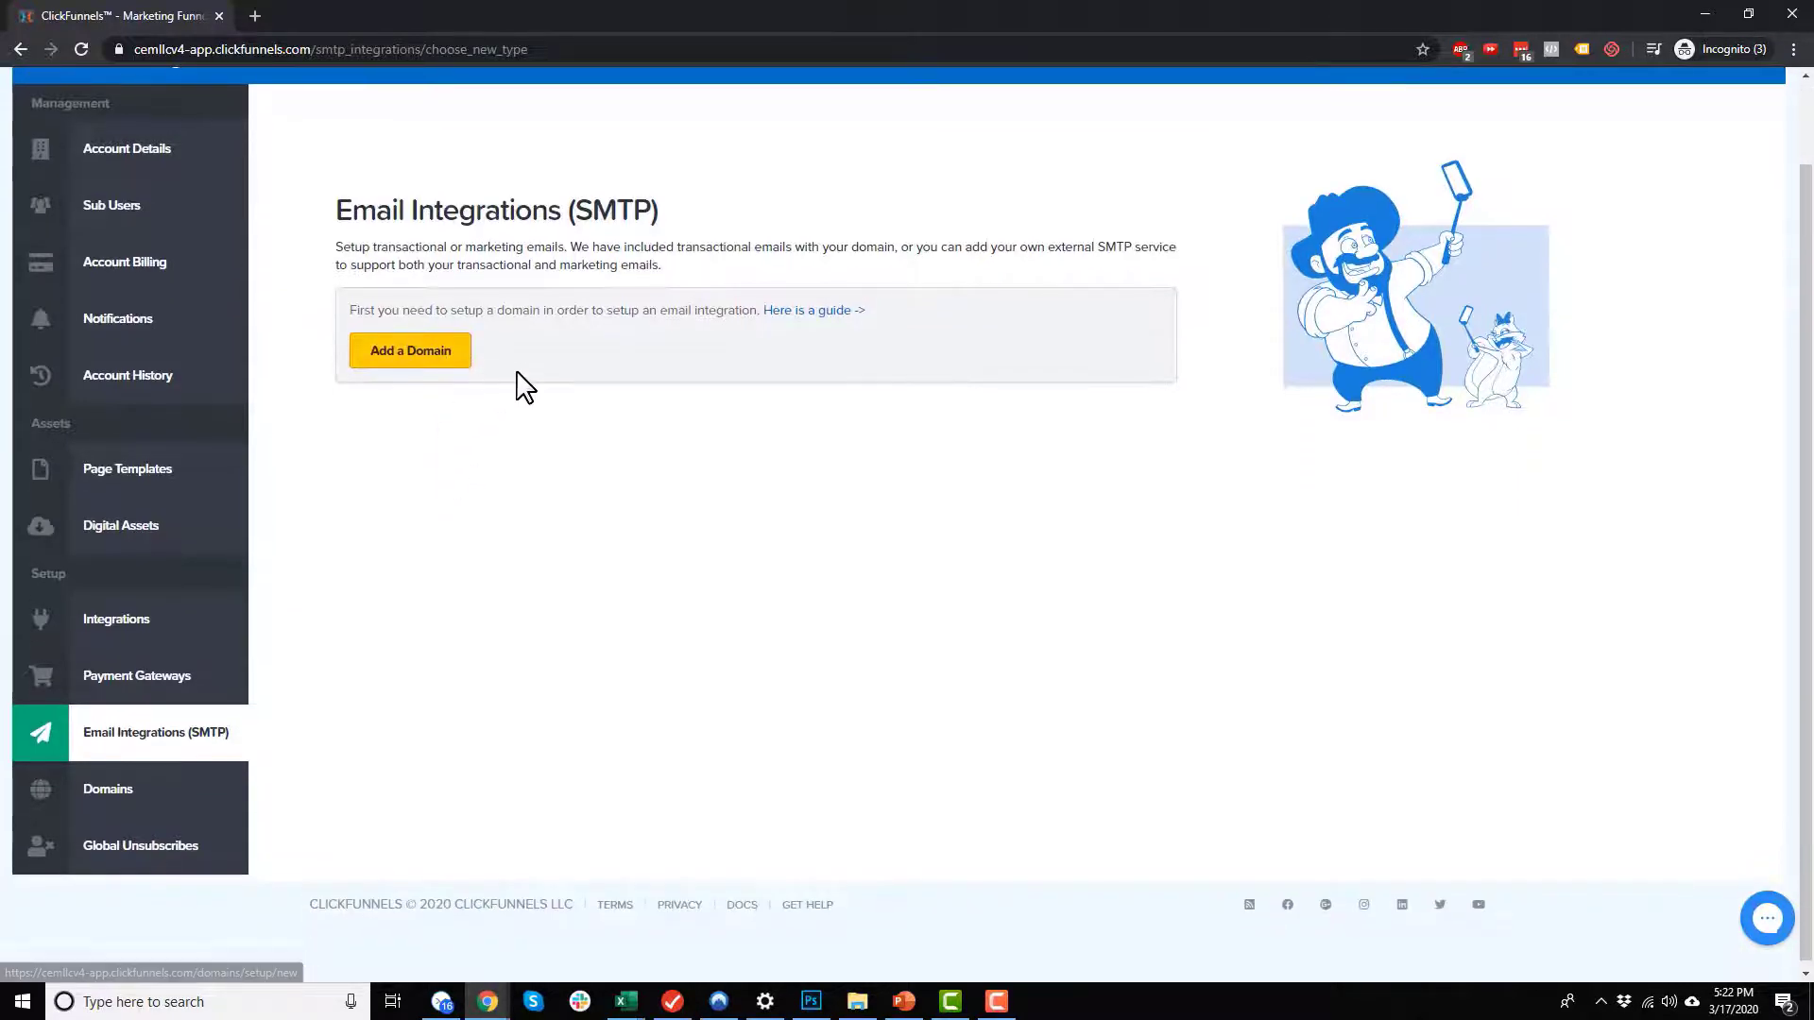
pyautogui.click(148, 798)
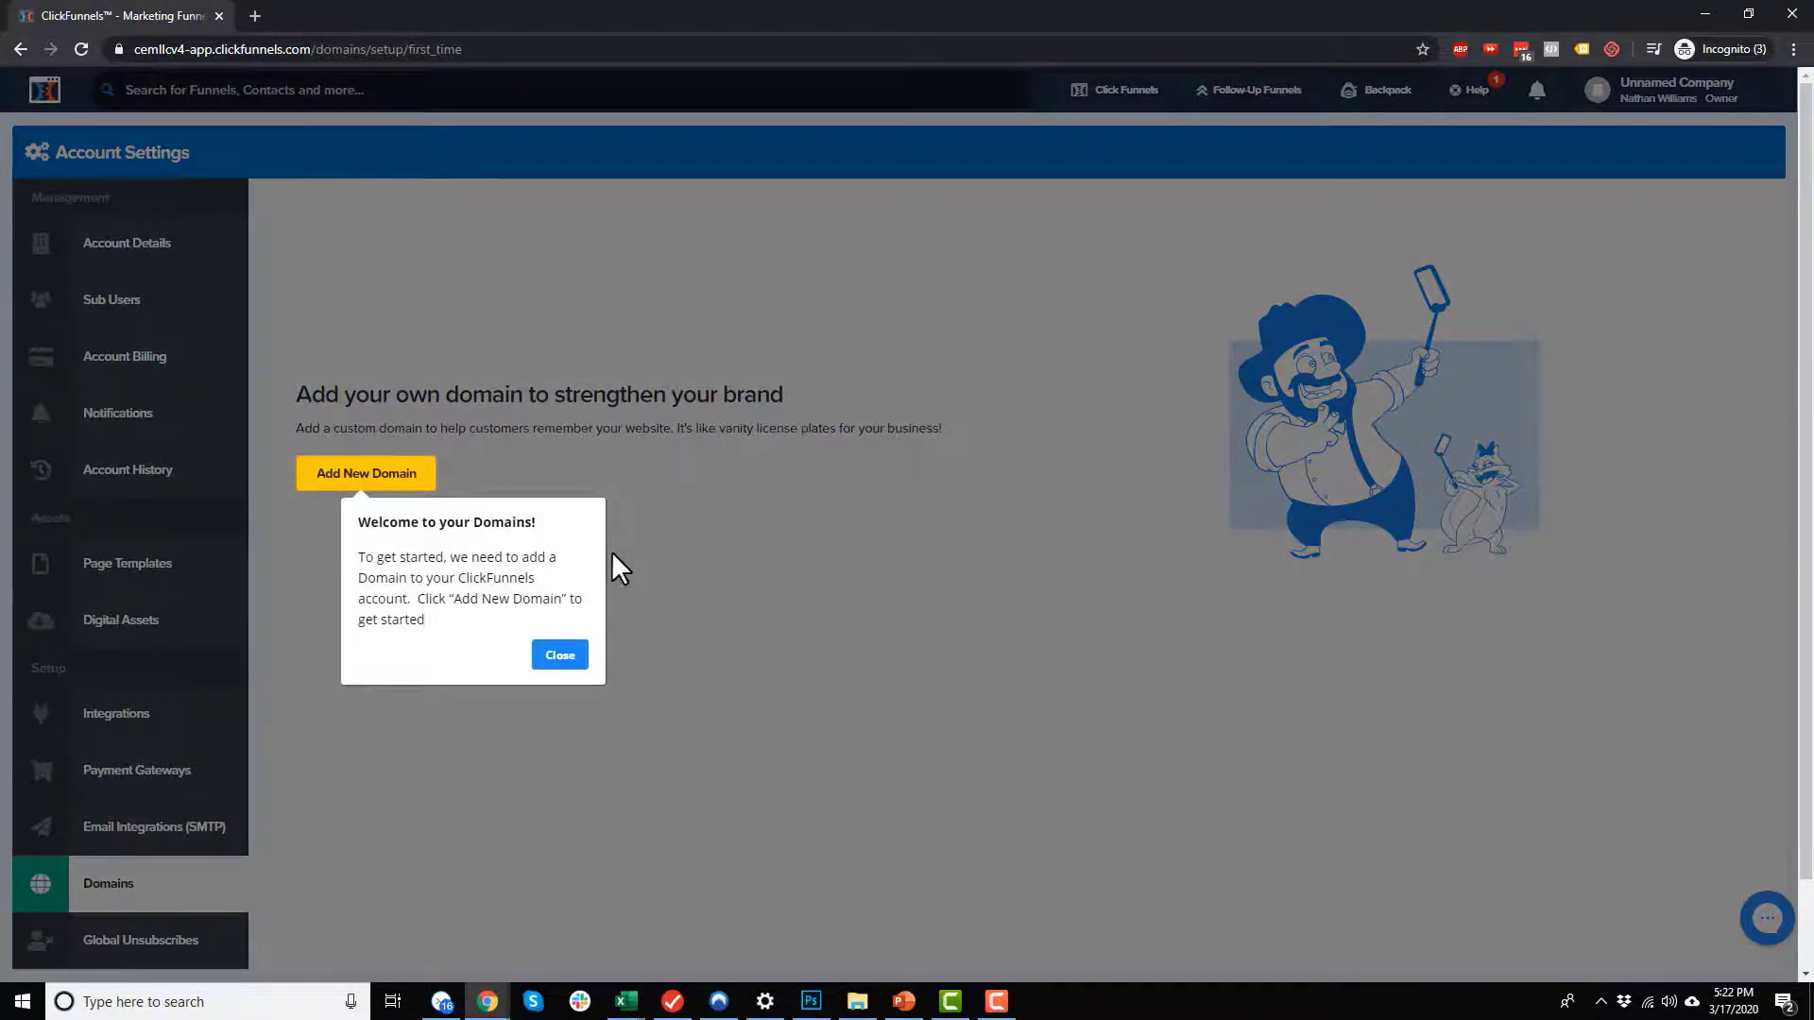
pyautogui.click(561, 659)
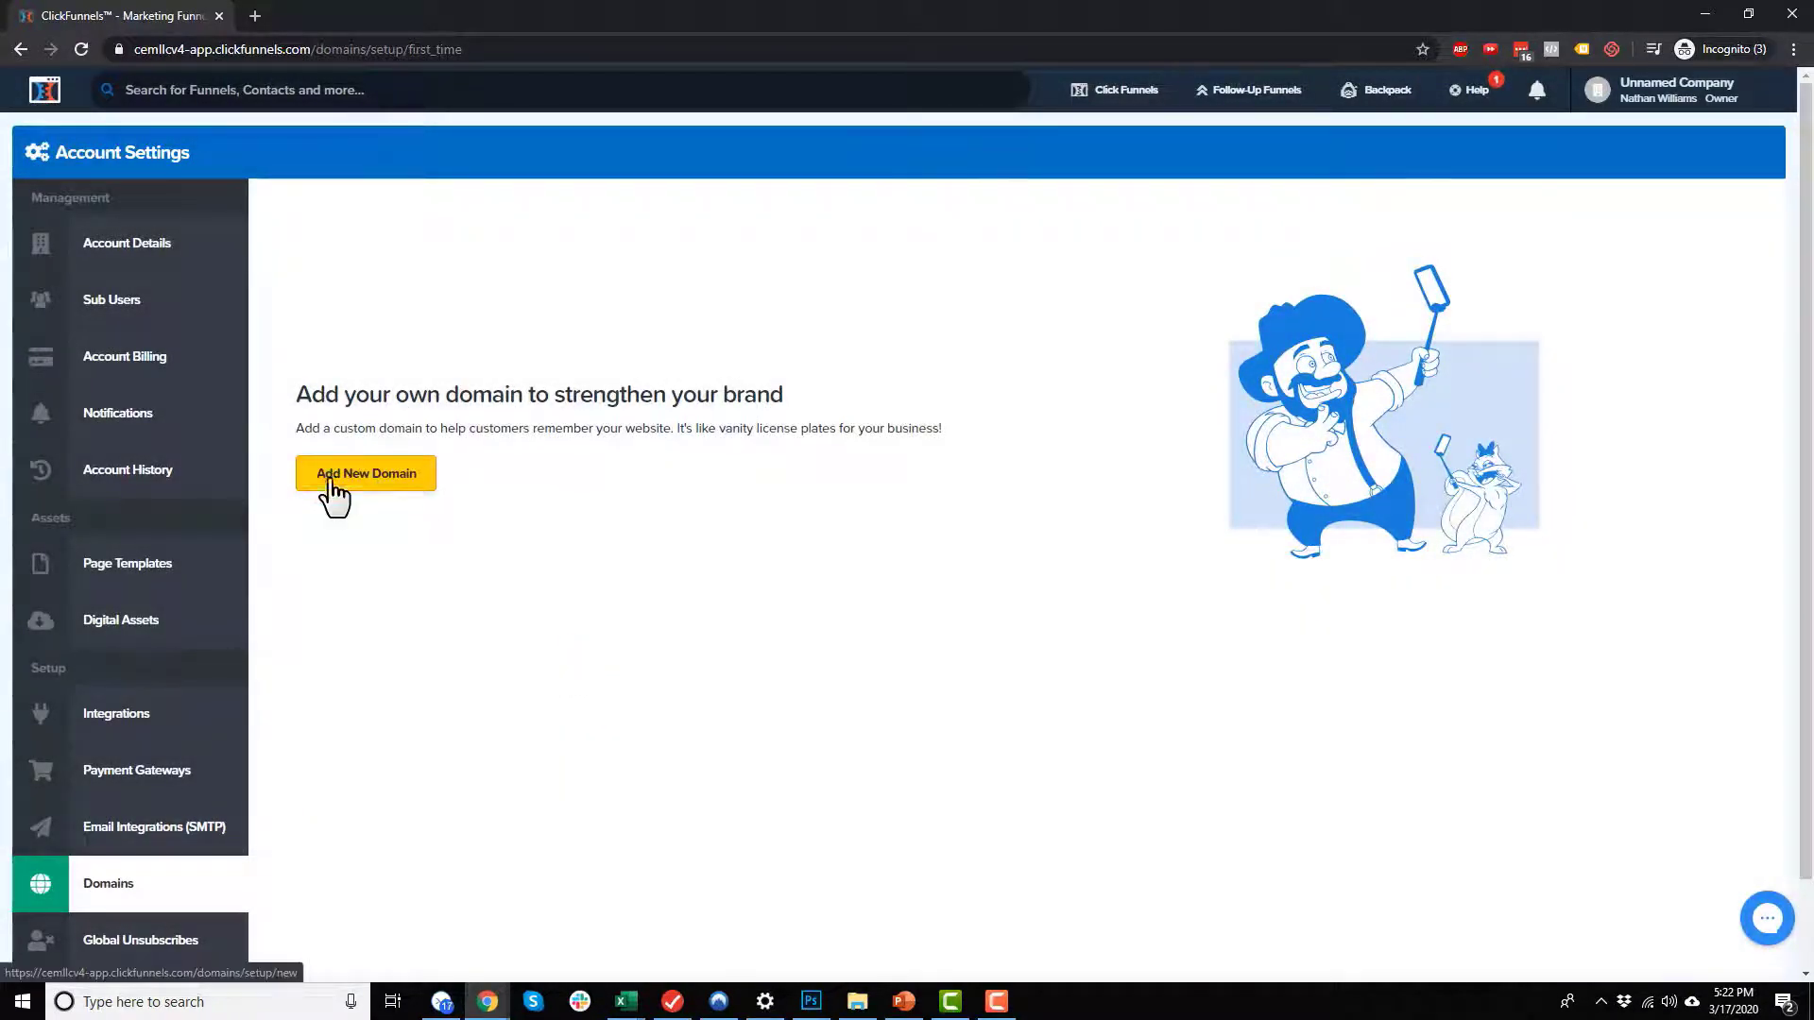
pyautogui.scroll(-2, 421, 486)
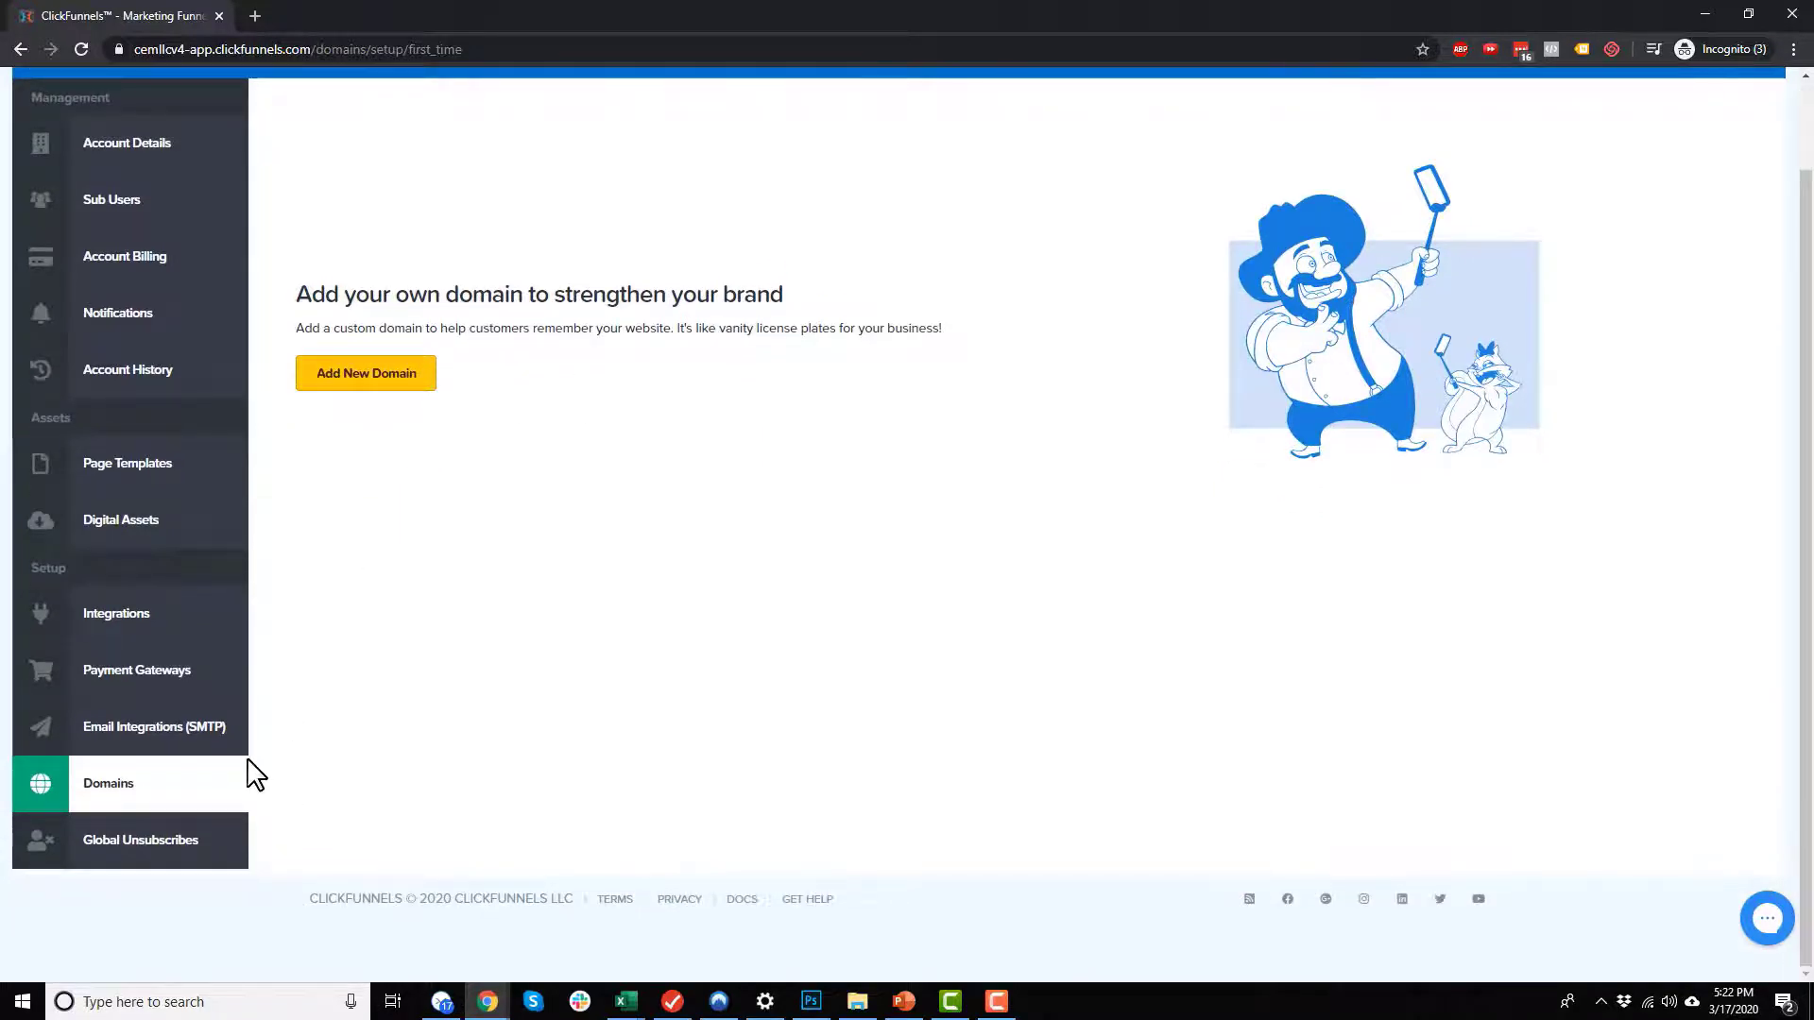
pyautogui.click(162, 852)
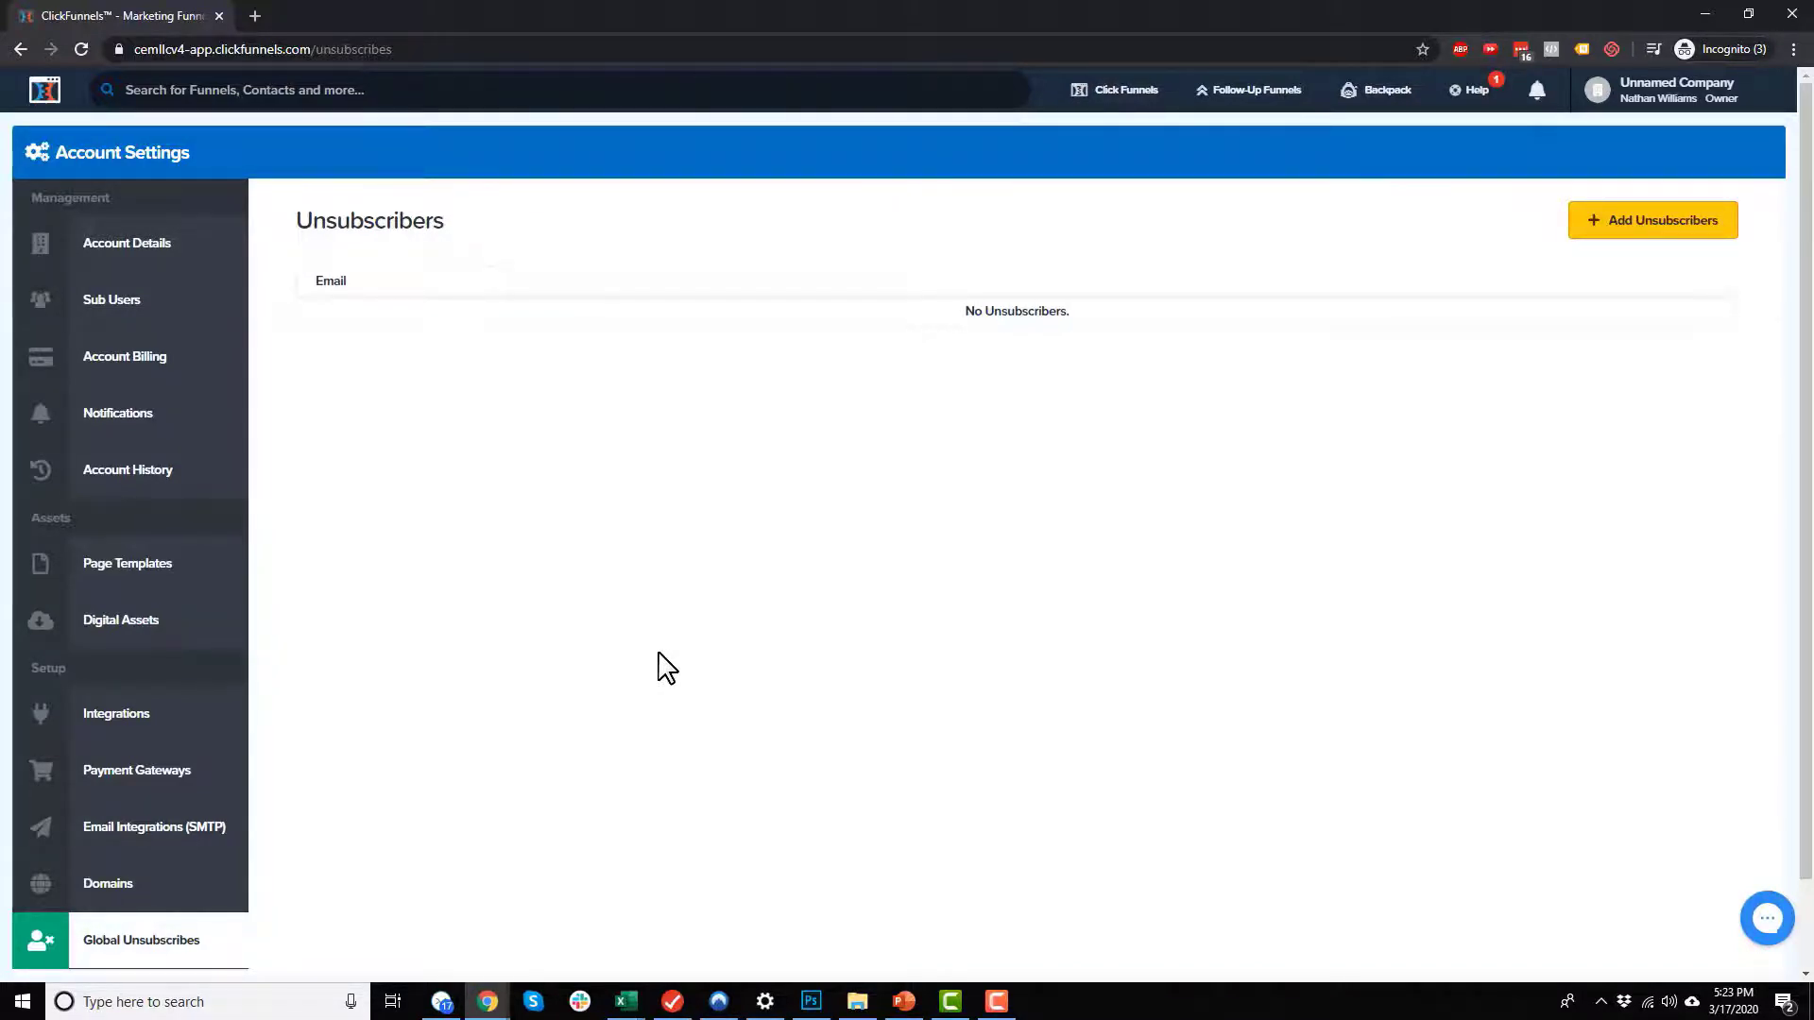
# Step: Review the account details sections from the company profile to the beta features and open the account billing
pyautogui.click(168, 253)
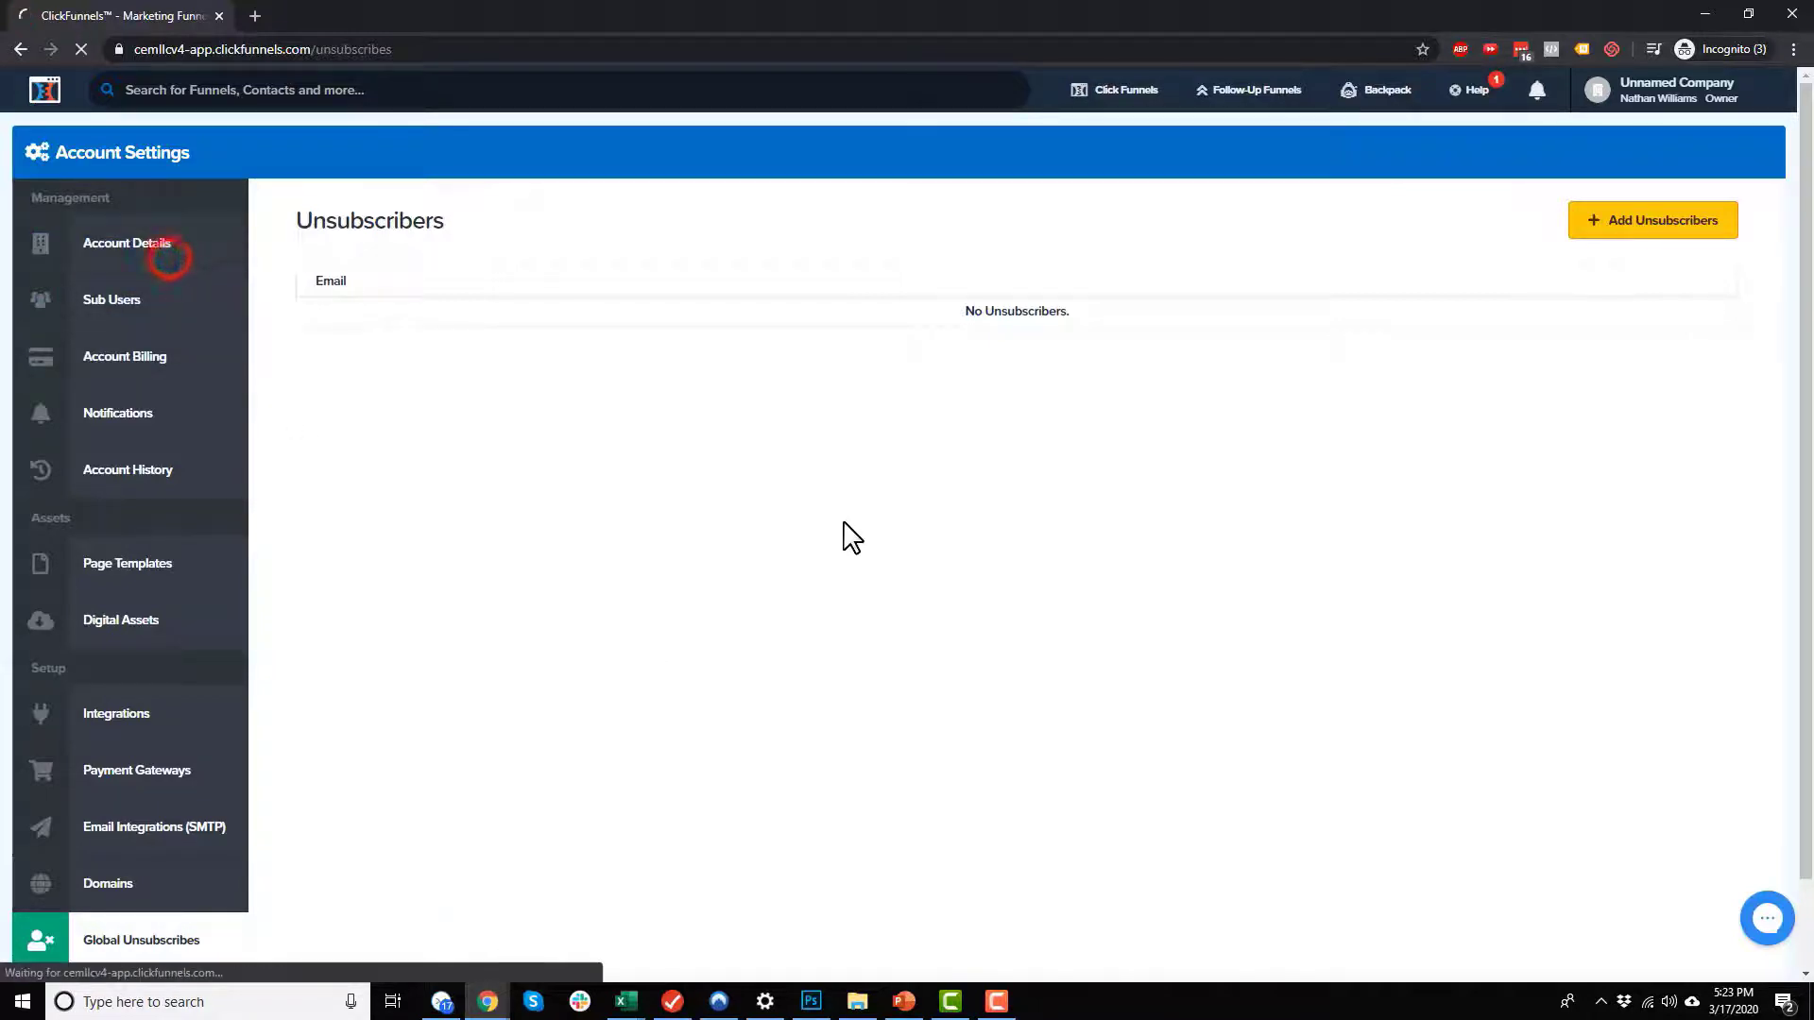
pyautogui.scroll(-5, 530, 750)
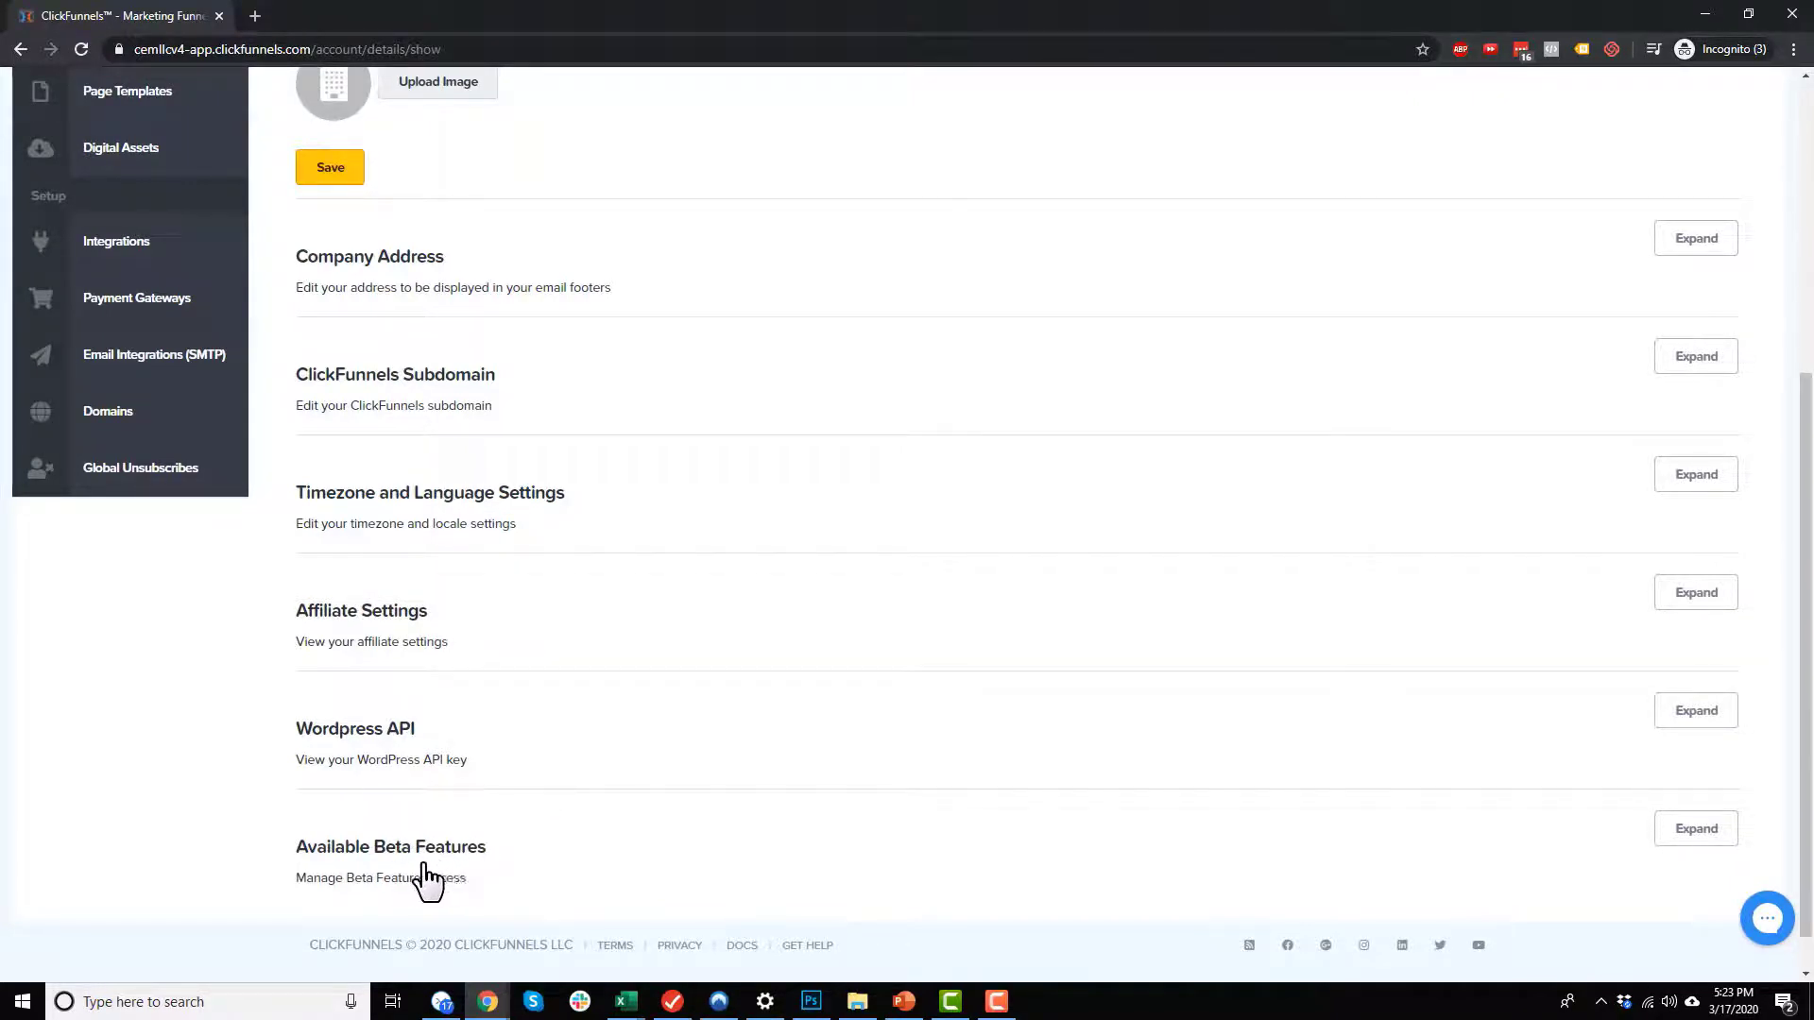
pyautogui.scroll(1, 431, 883)
pyautogui.scroll(1, 444, 897)
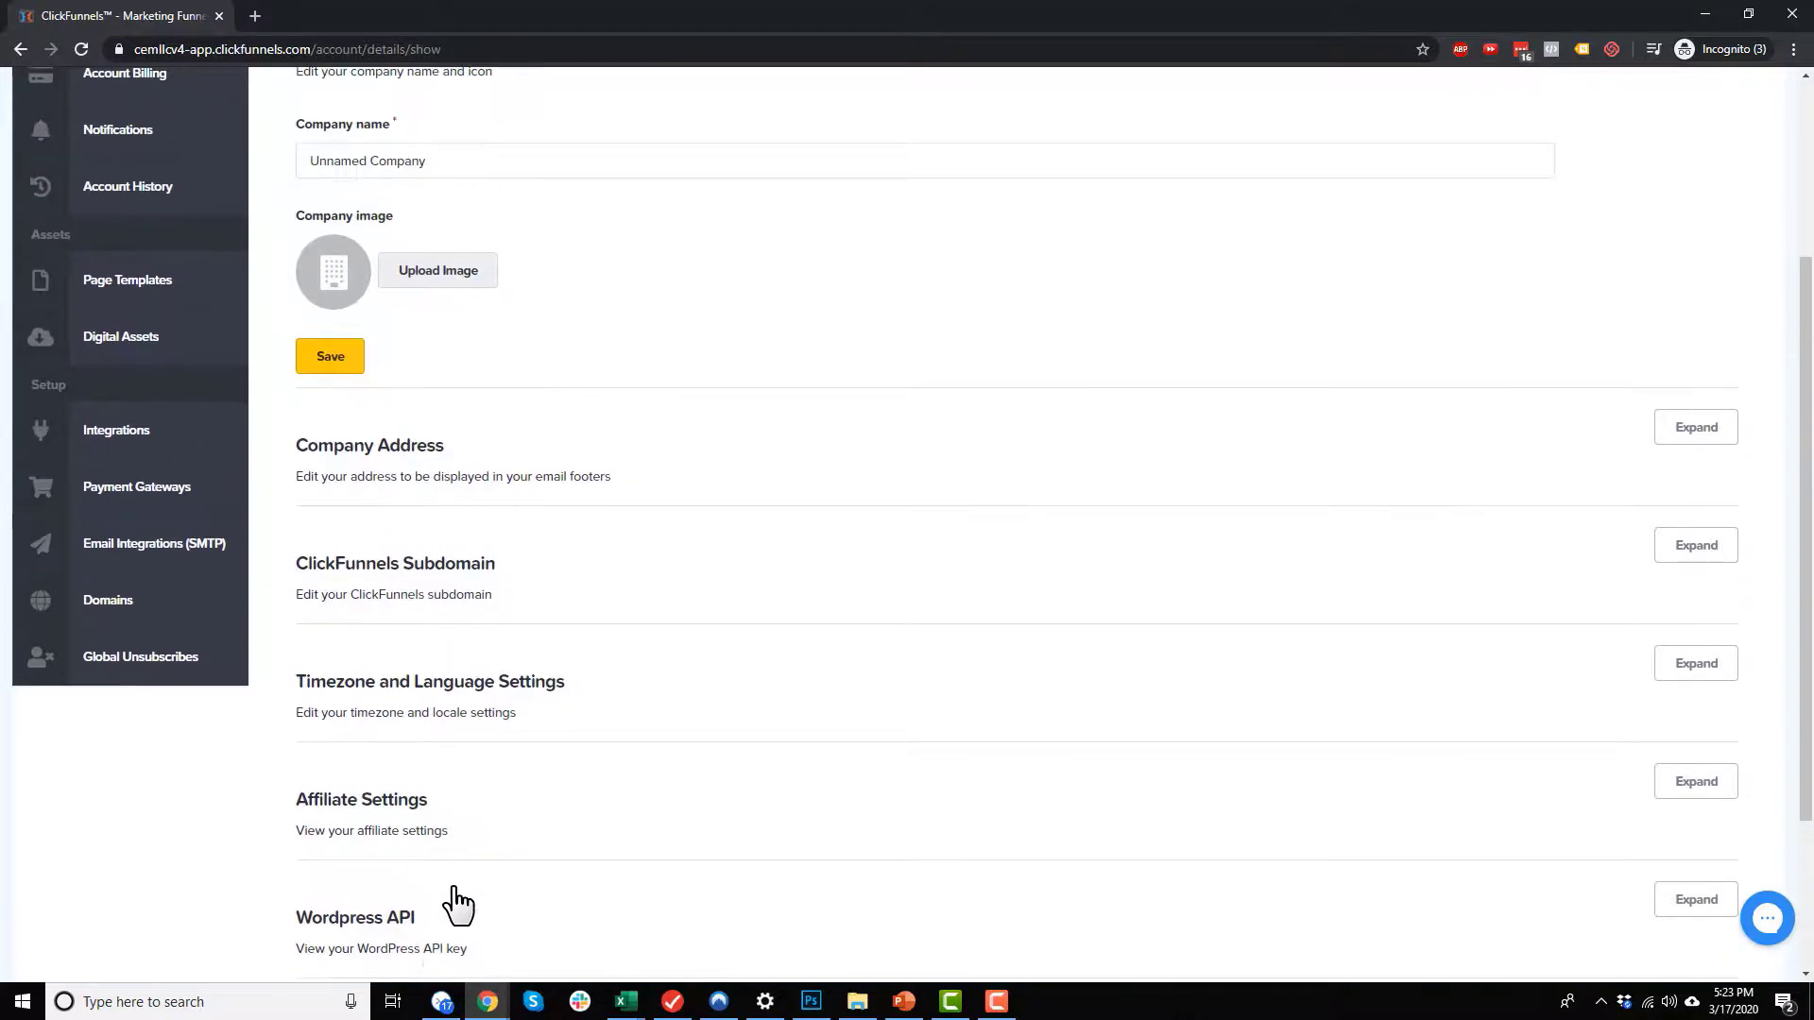
pyautogui.scroll(2, 513, 864)
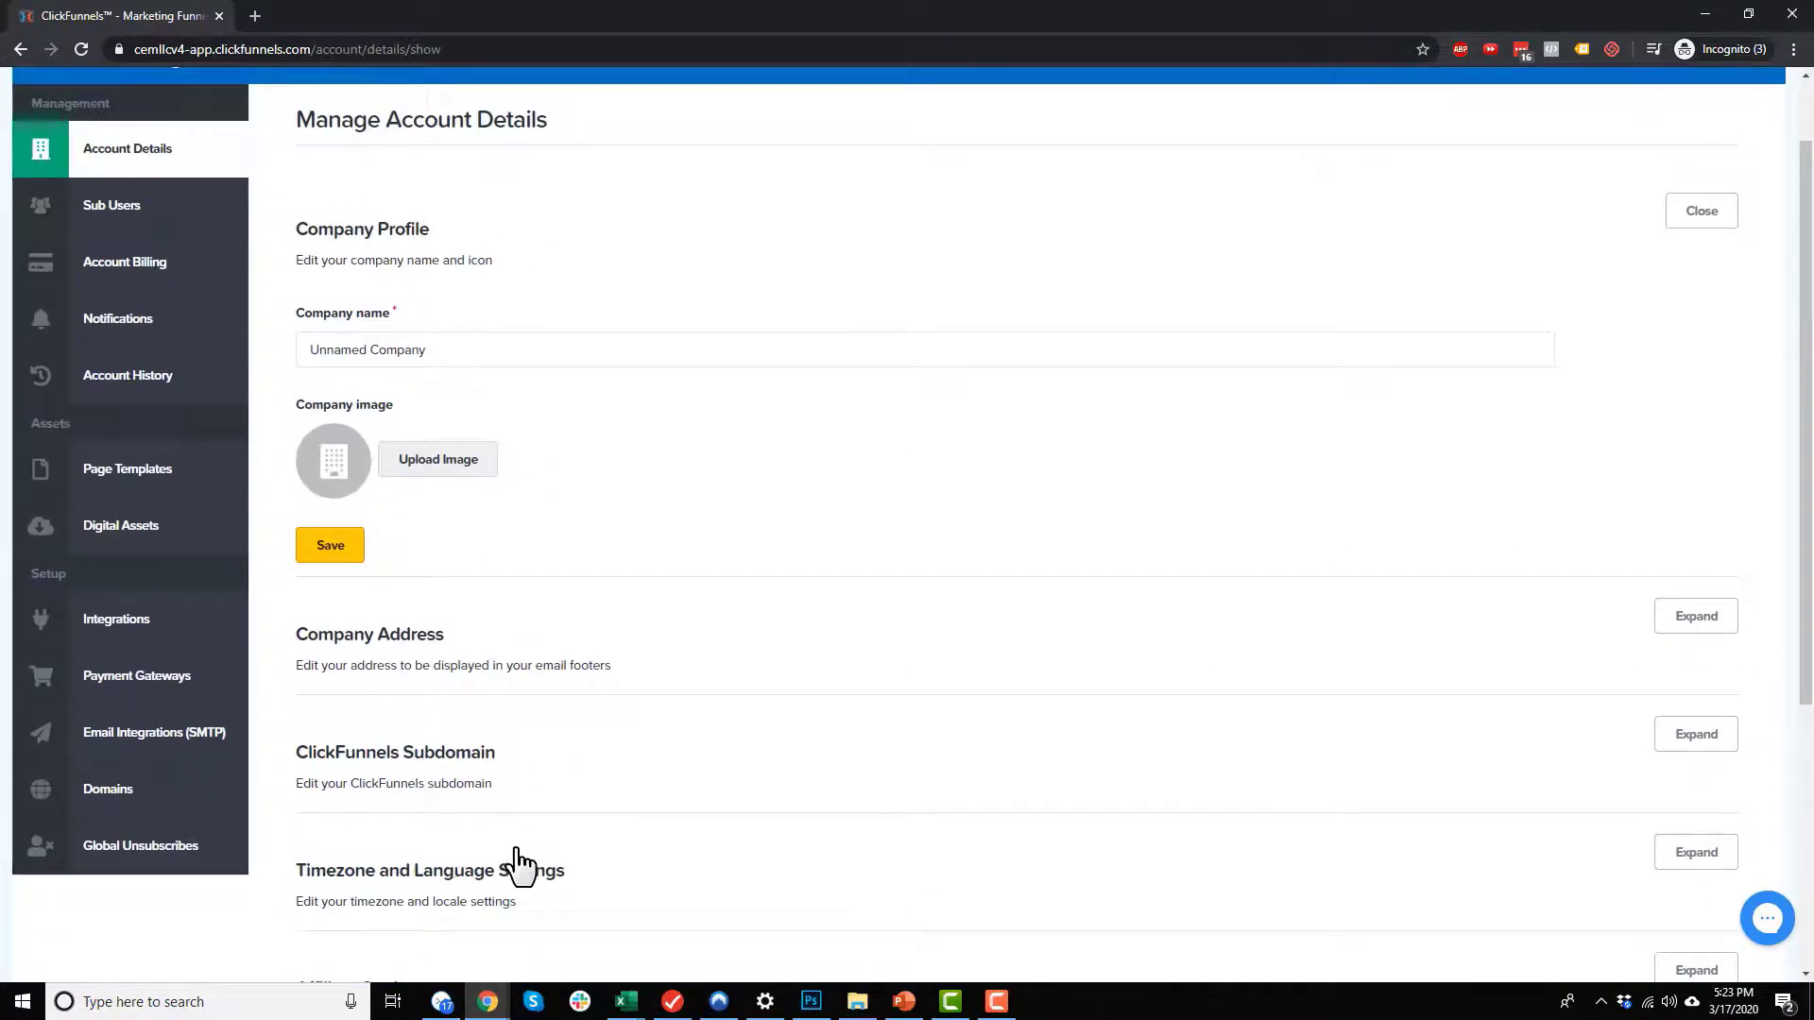
pyautogui.click(184, 271)
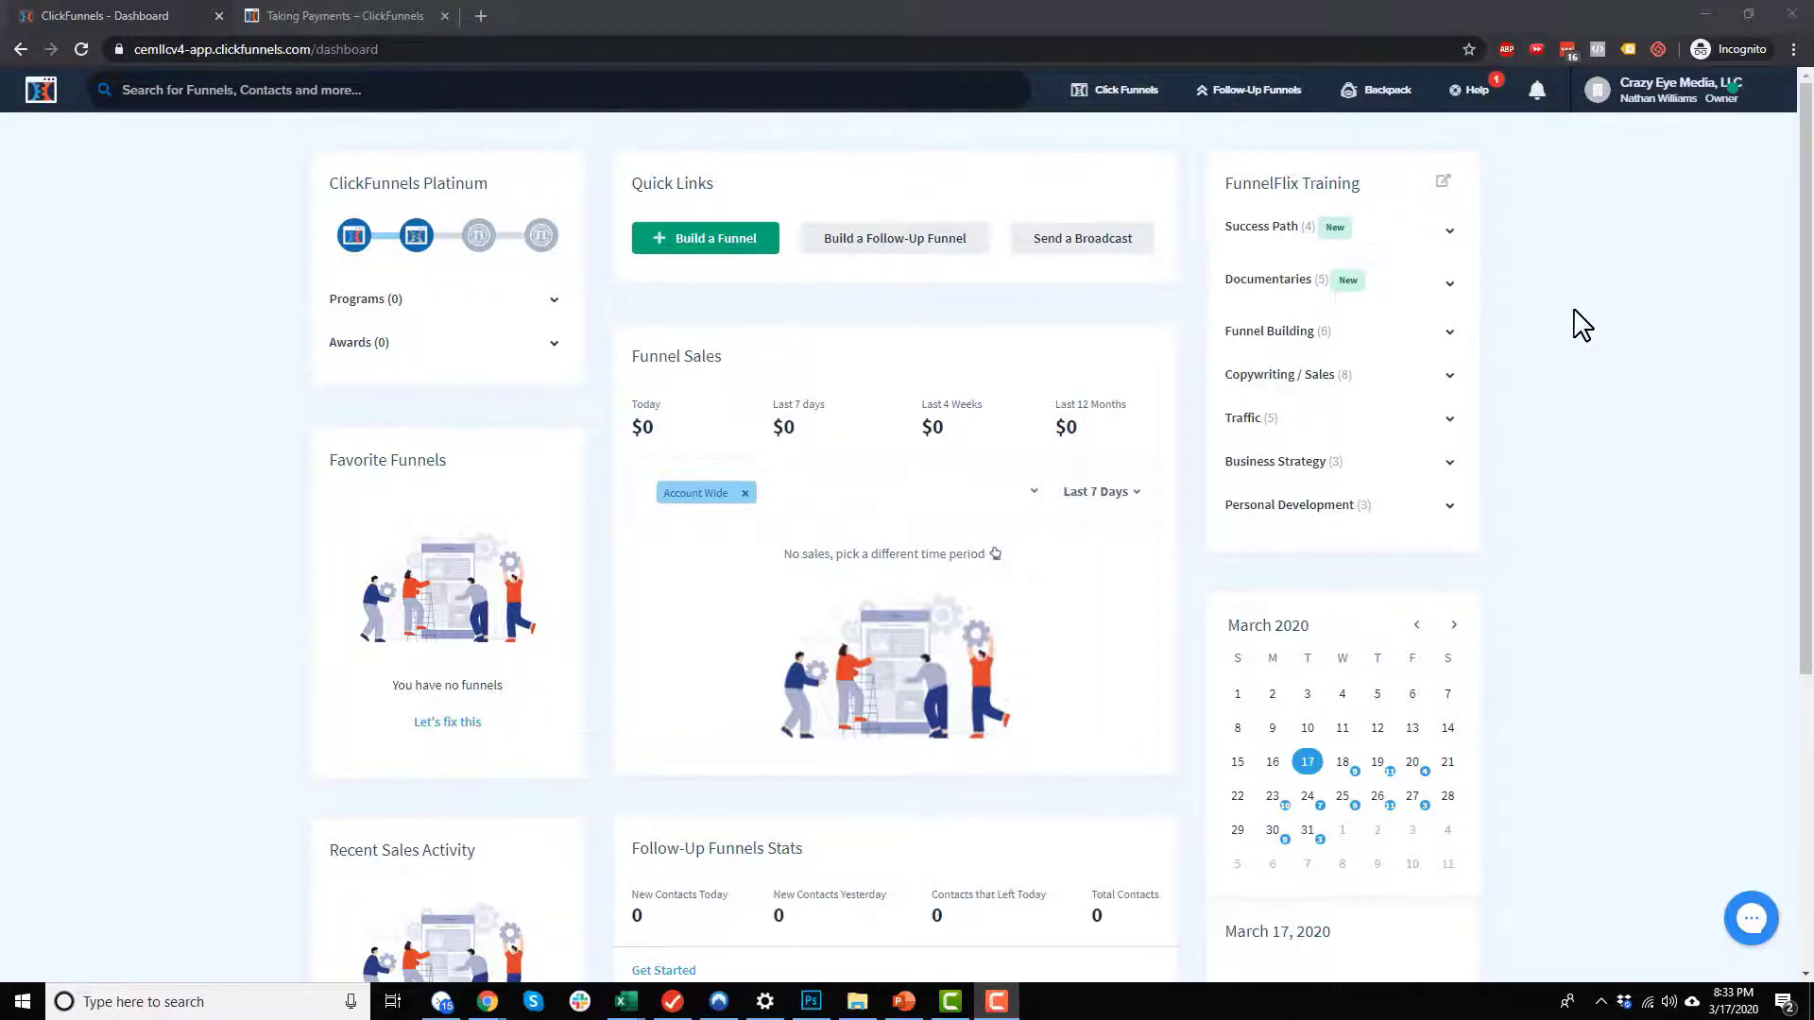
# Step: Open the payment gateways in the account settings and start adding a new payment gateway
pyautogui.click(1660, 103)
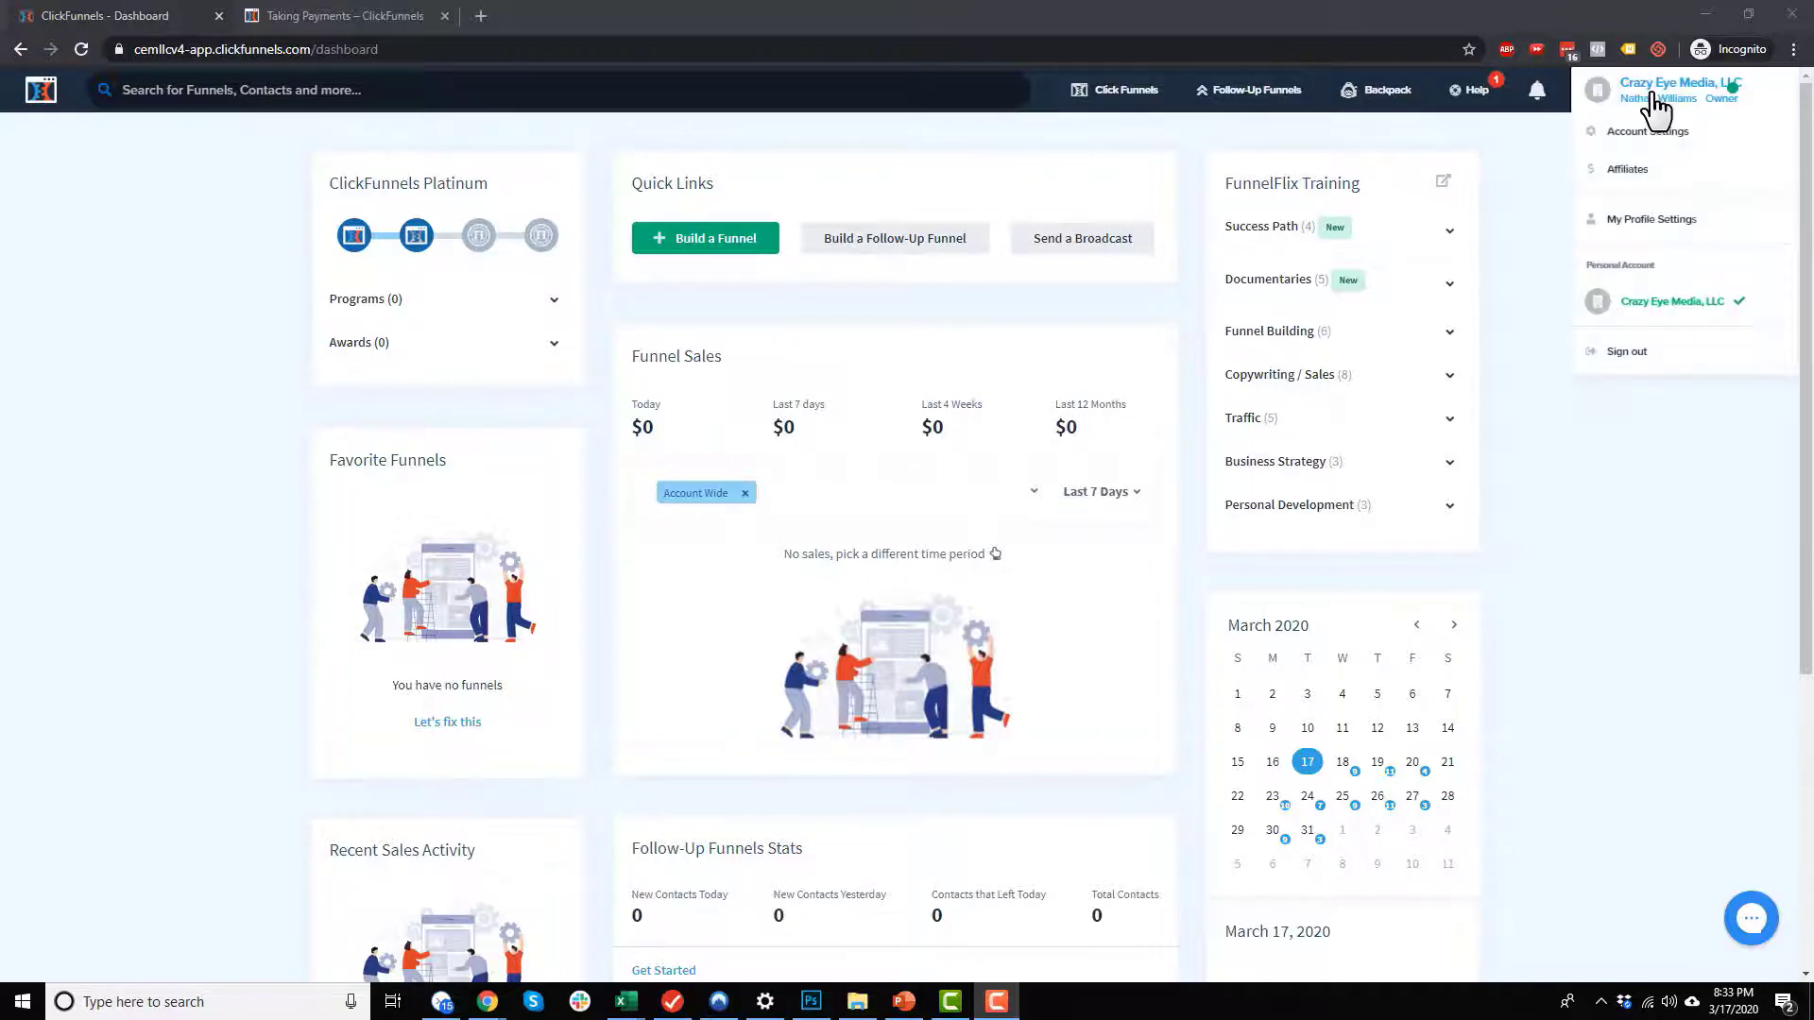
pyautogui.click(1648, 131)
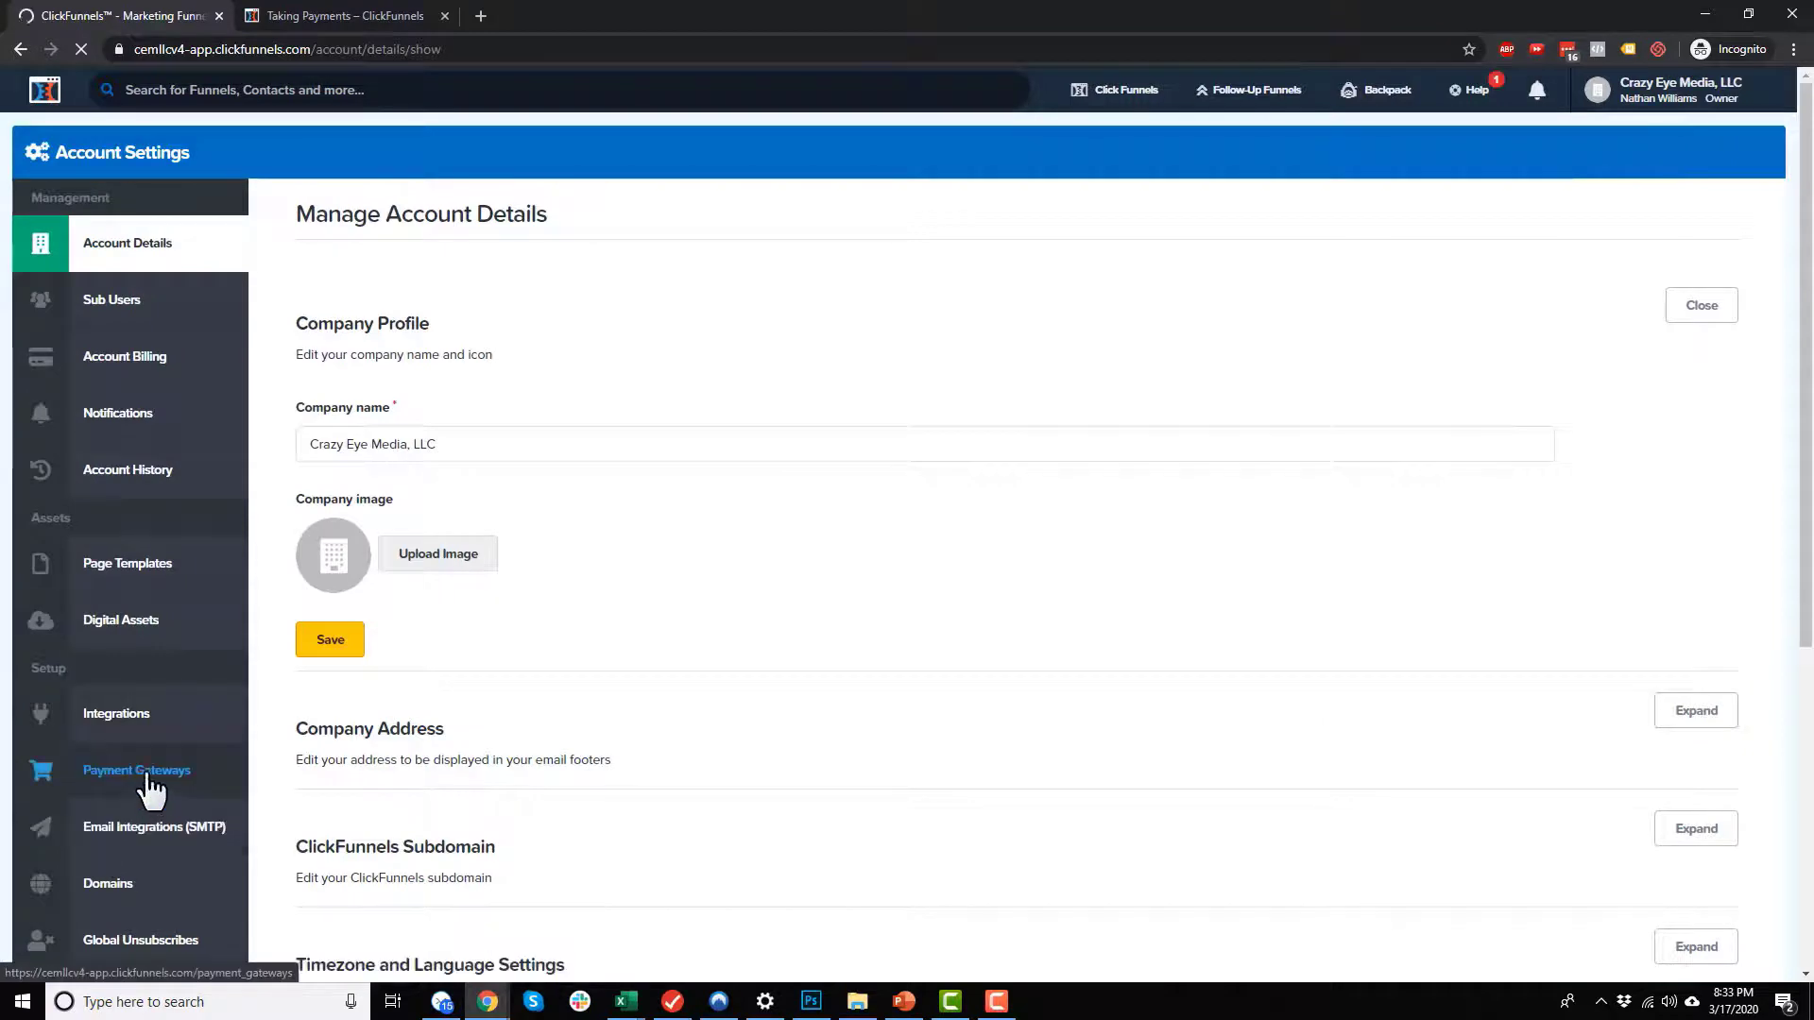
pyautogui.click(149, 770)
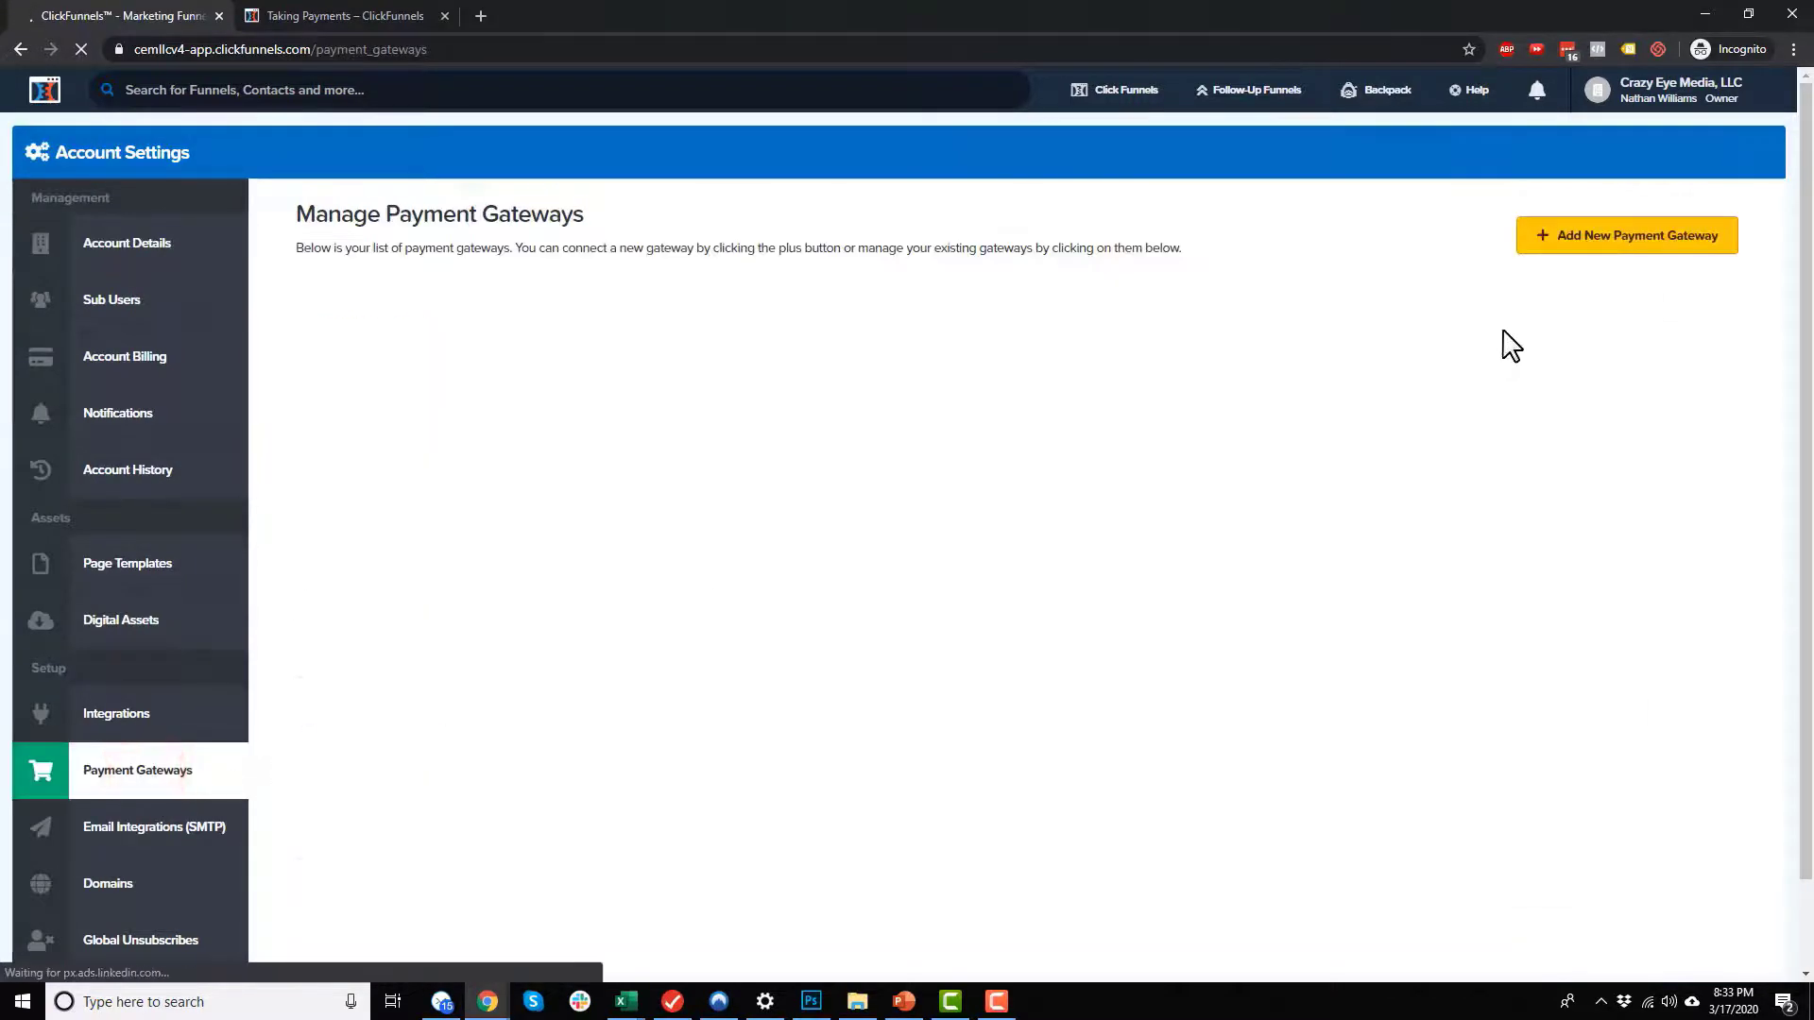
pyautogui.click(1622, 236)
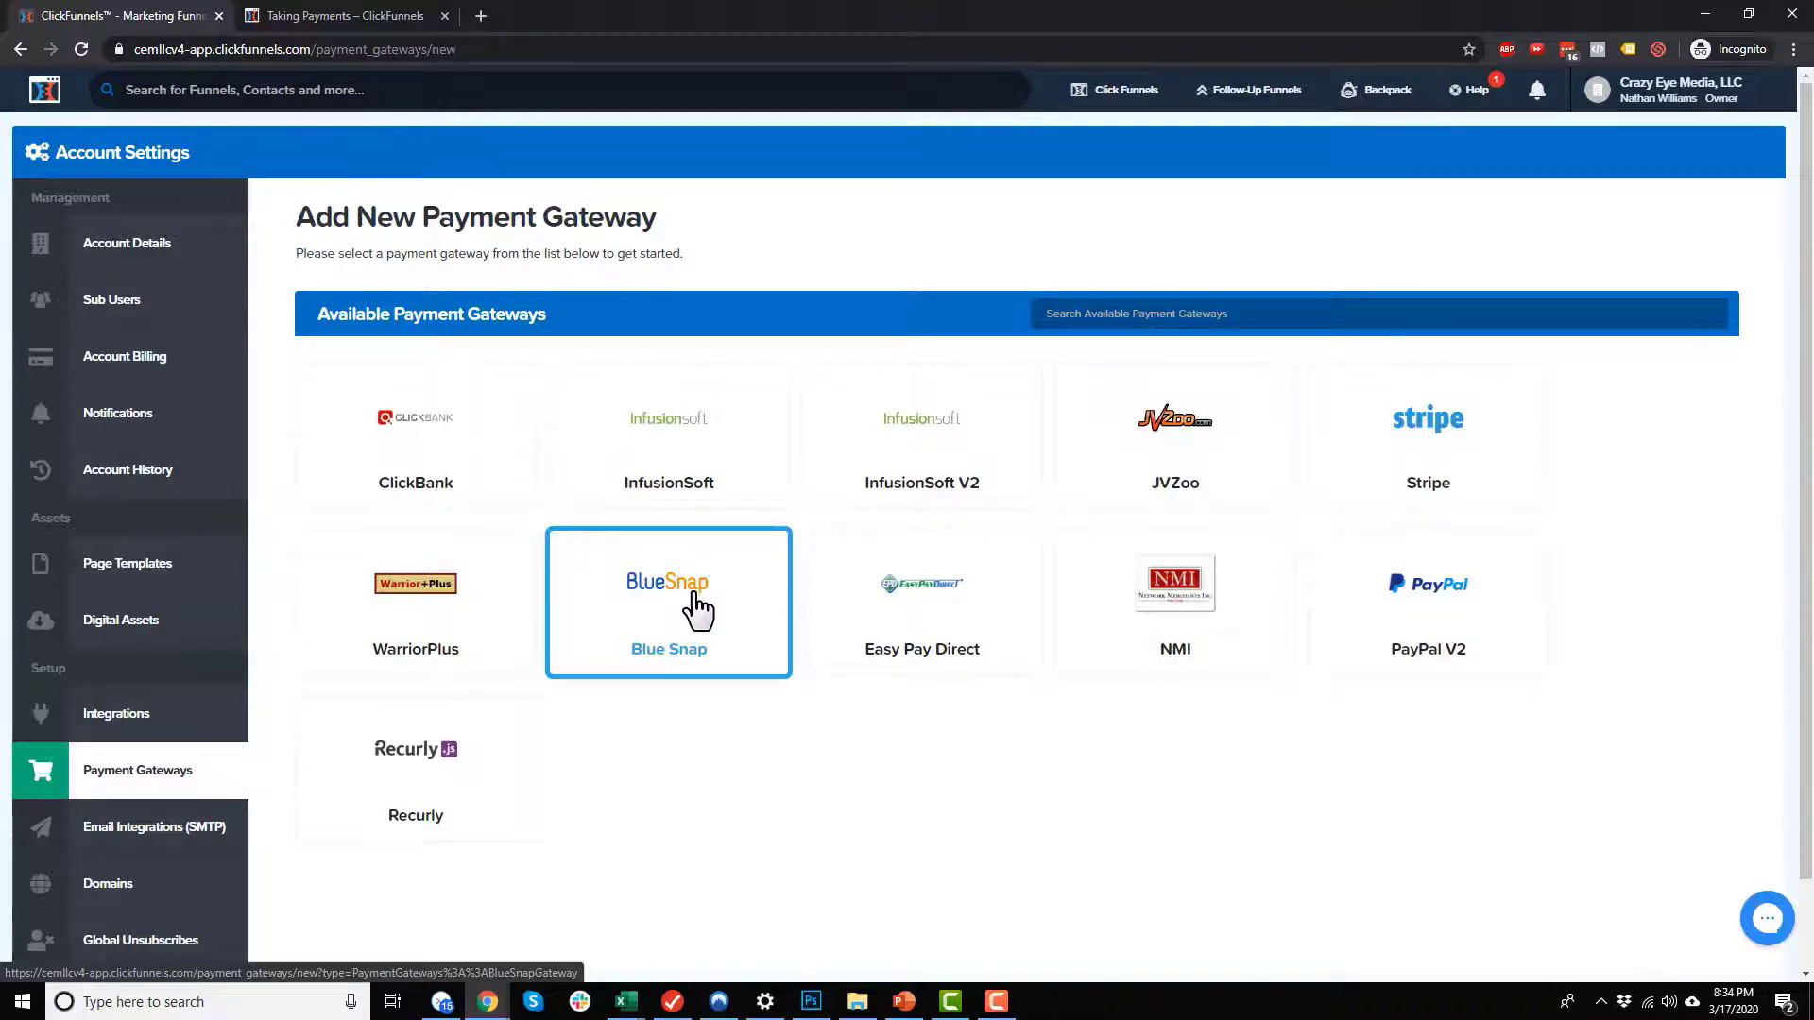
# Step: Look through the Taking Payments help page for articles on payment integrations and troubleshooting
pyautogui.click(372, 15)
pyautogui.scroll(1, 704, 322)
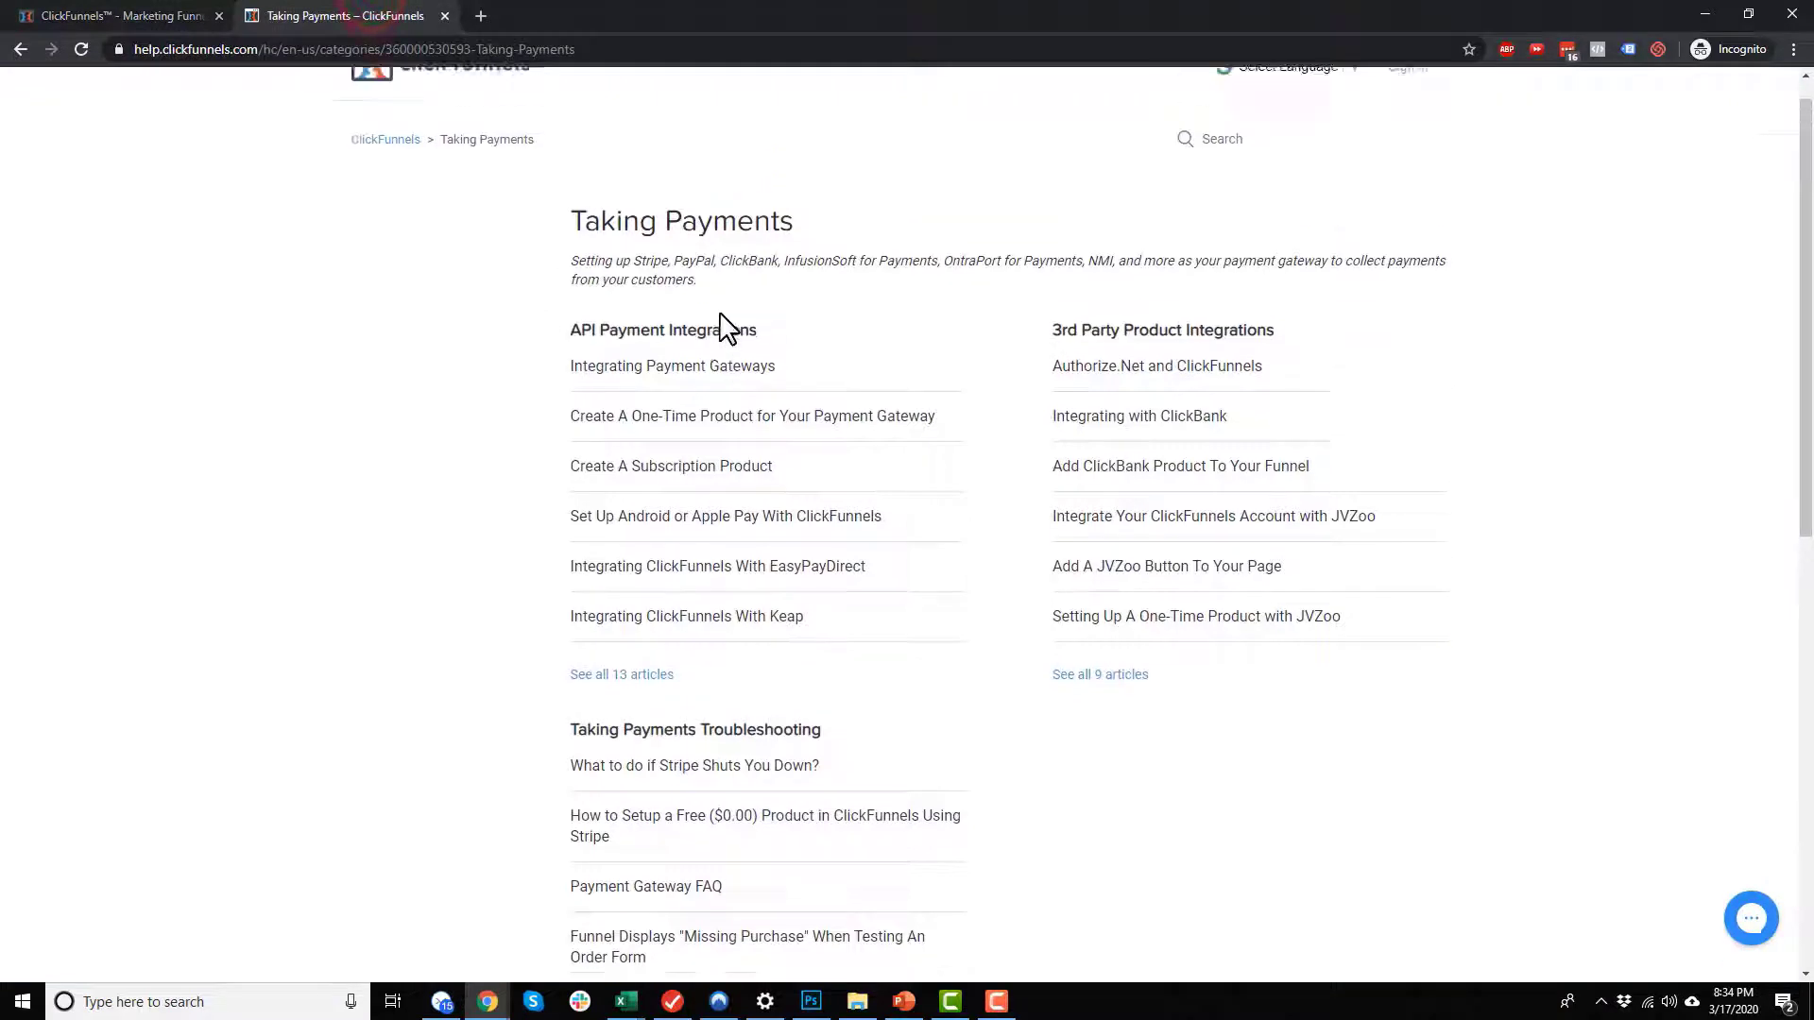
pyautogui.moveTo(574, 255); pyautogui.dragTo(935, 260)
pyautogui.click(939, 260)
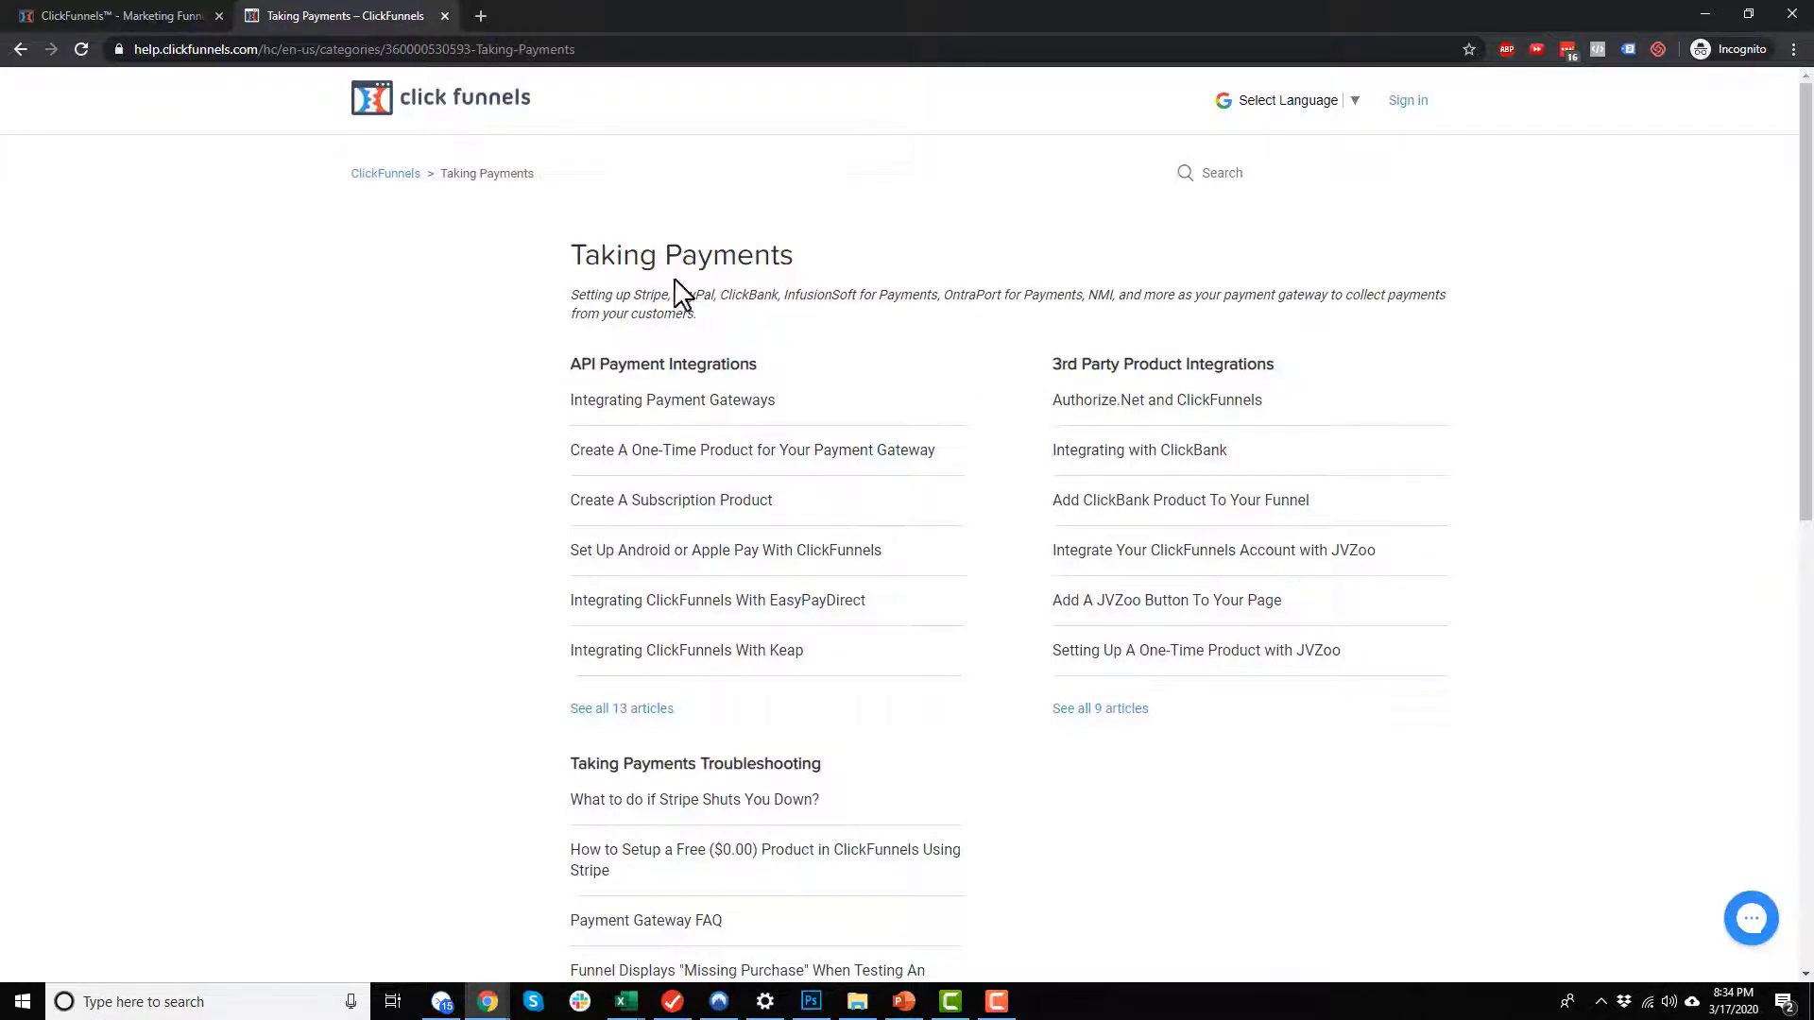
pyautogui.scroll(-1, 831, 513)
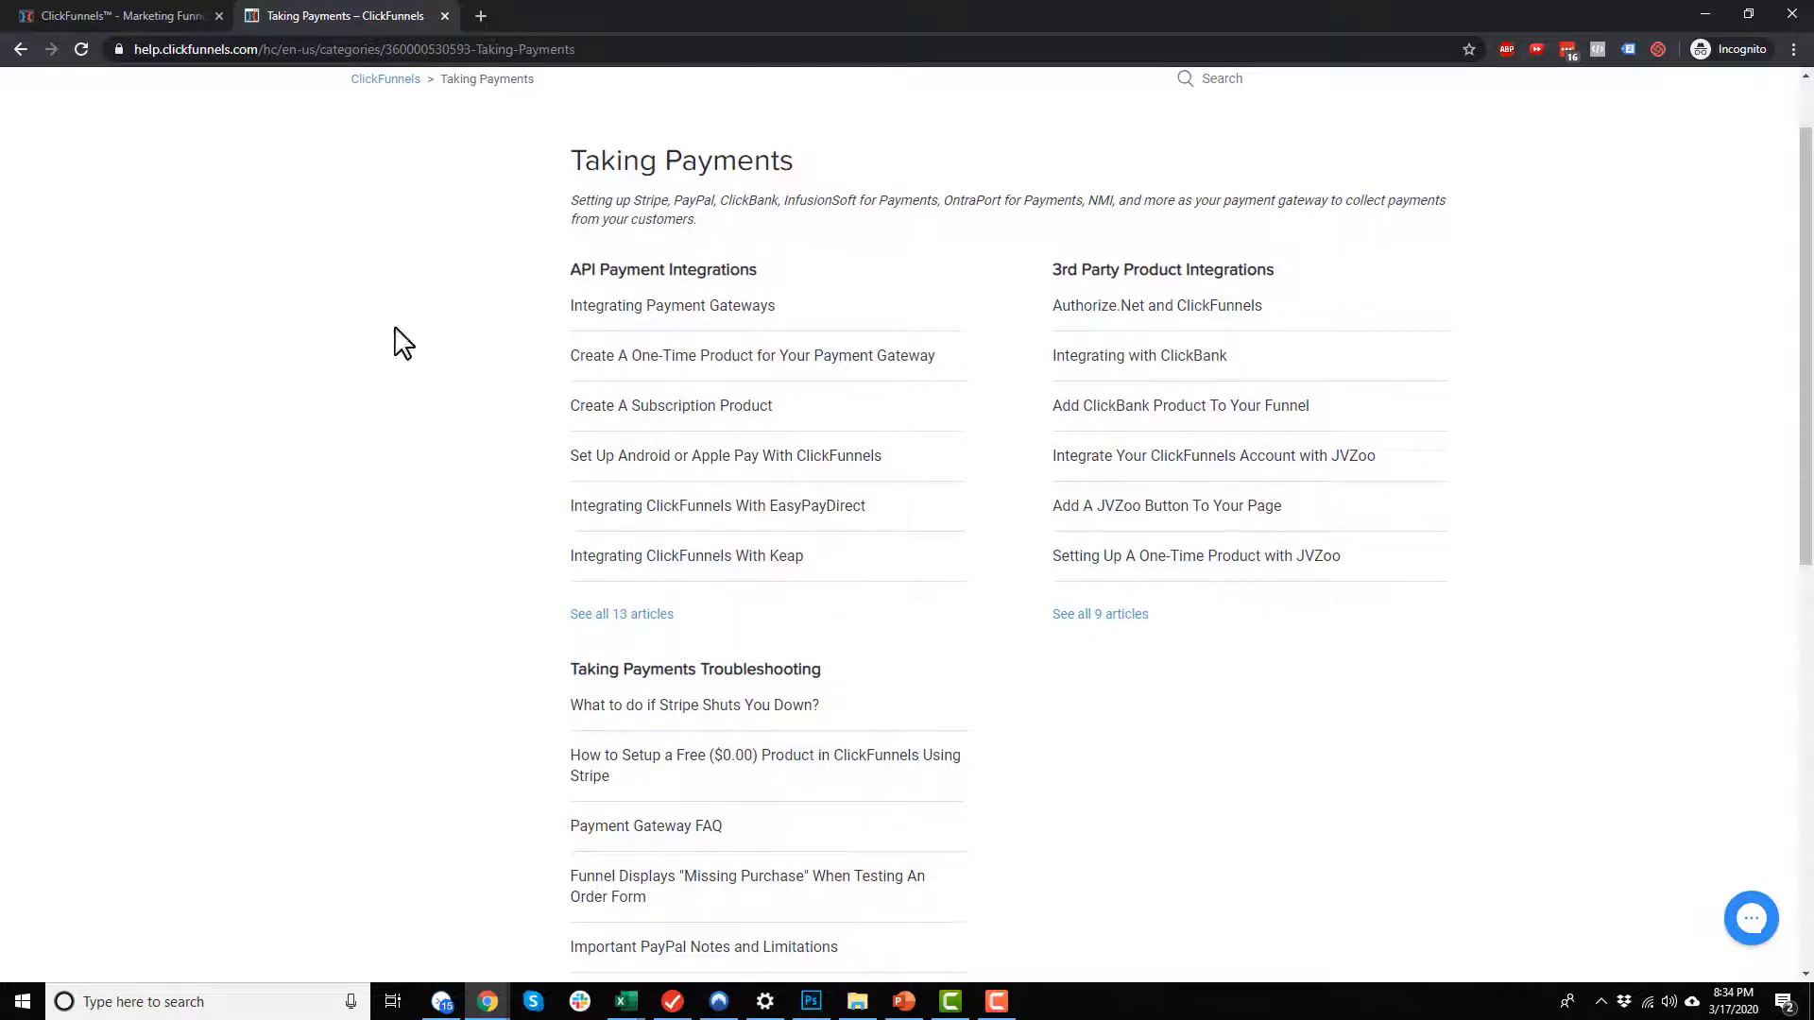
pyautogui.scroll(-1, 775, 679)
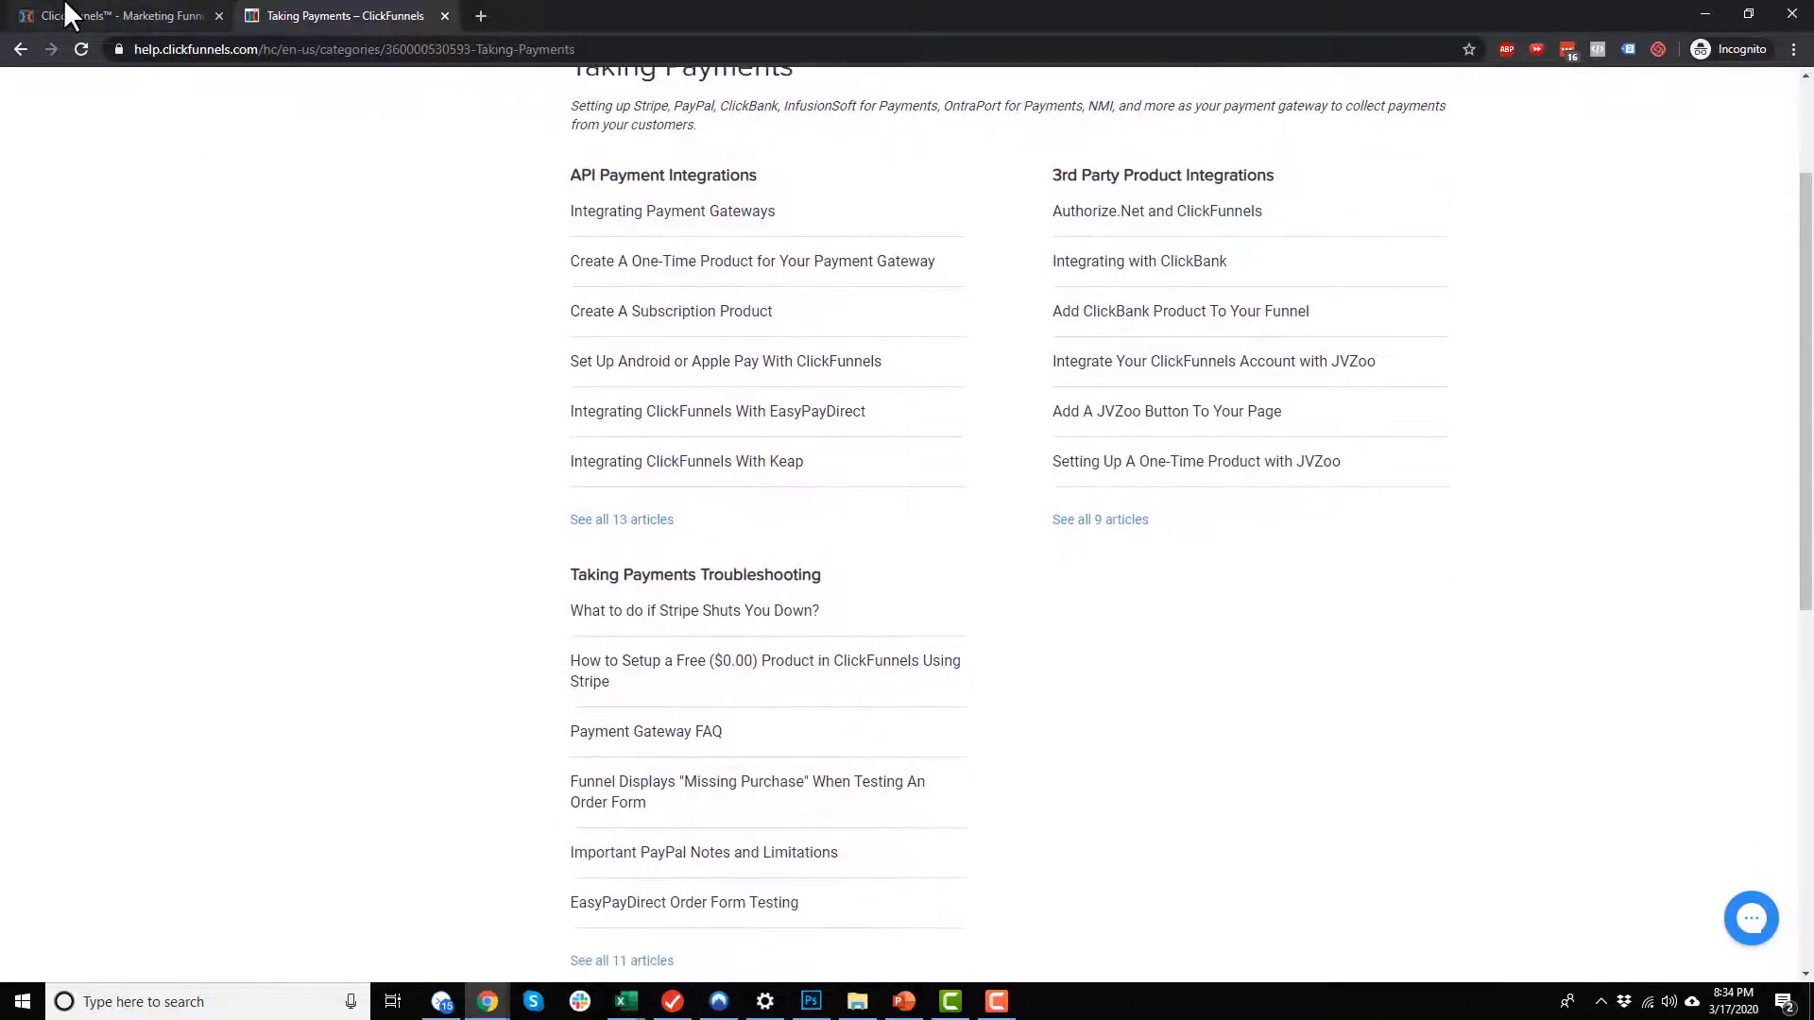
# Step: Return to the gateway selection, choose Stripe and start a new Stripe account
pyautogui.click(111, 13)
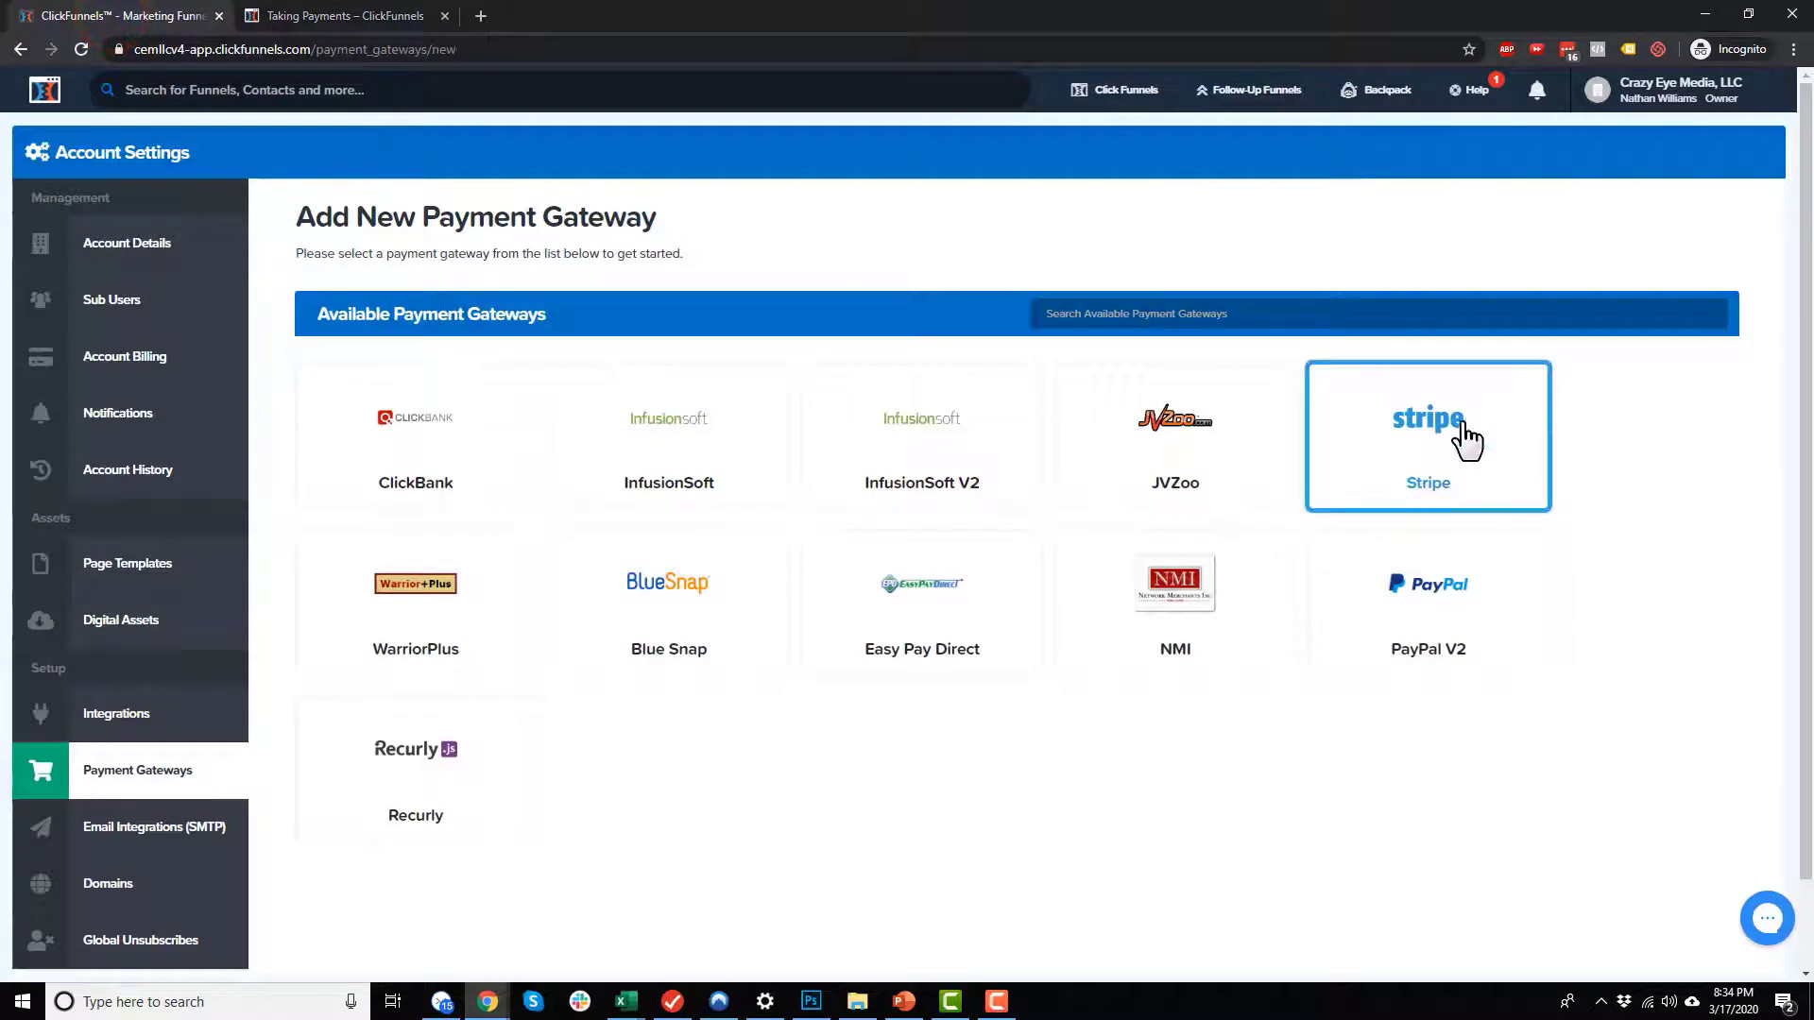
pyautogui.click(1452, 458)
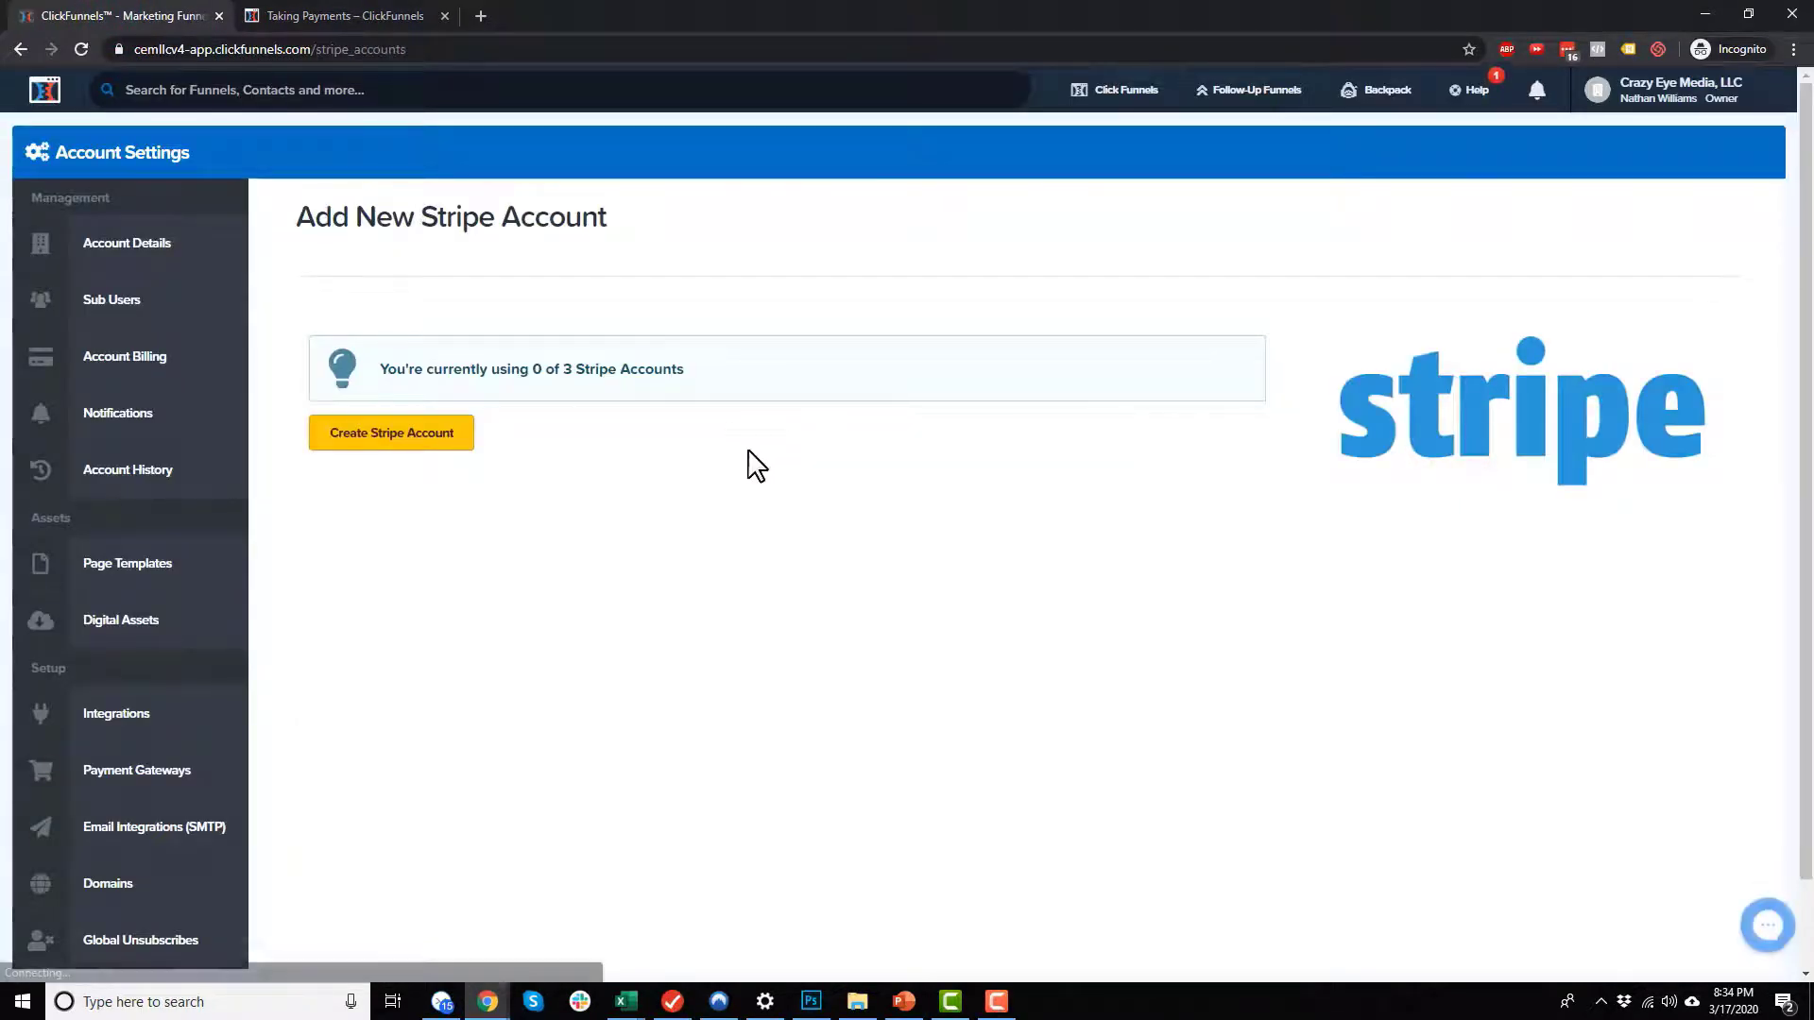
pyautogui.click(434, 433)
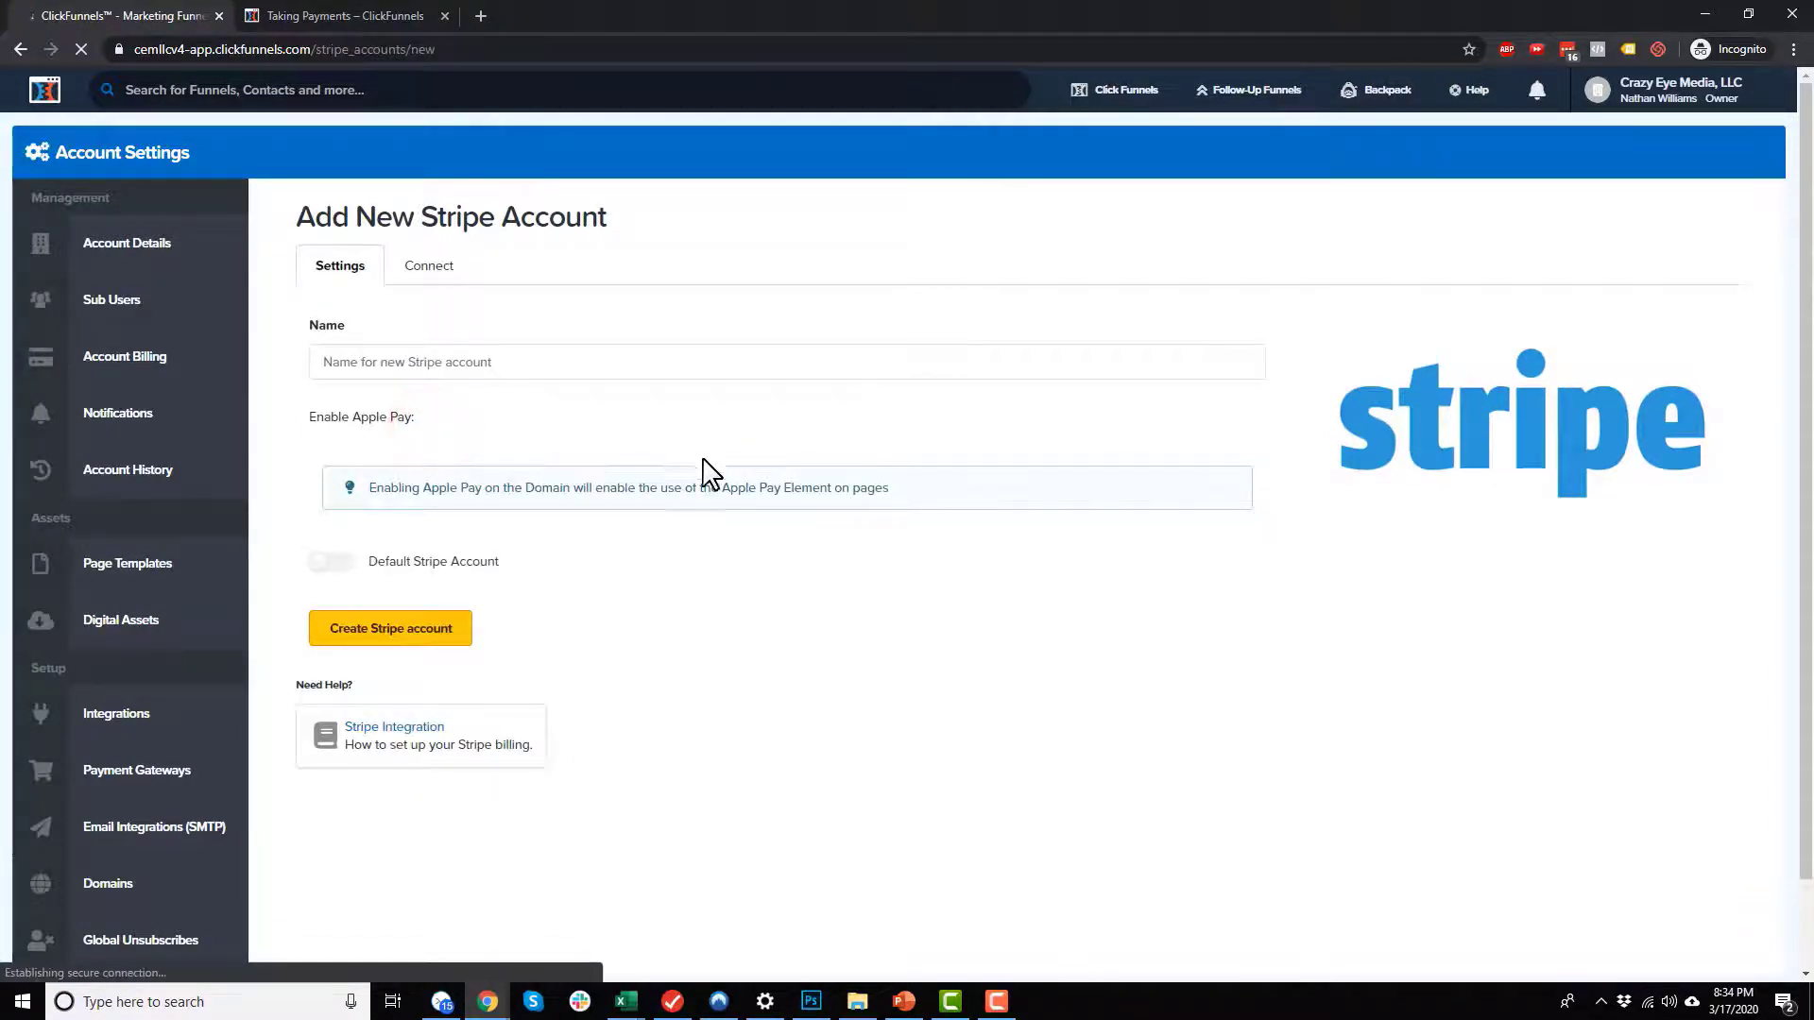
# Step: Name the new Stripe account "Crazy Eye Marketing", make it the default Stripe account and create it
pyautogui.click(586, 361)
pyautogui.write('Crazy Eye Marketing')
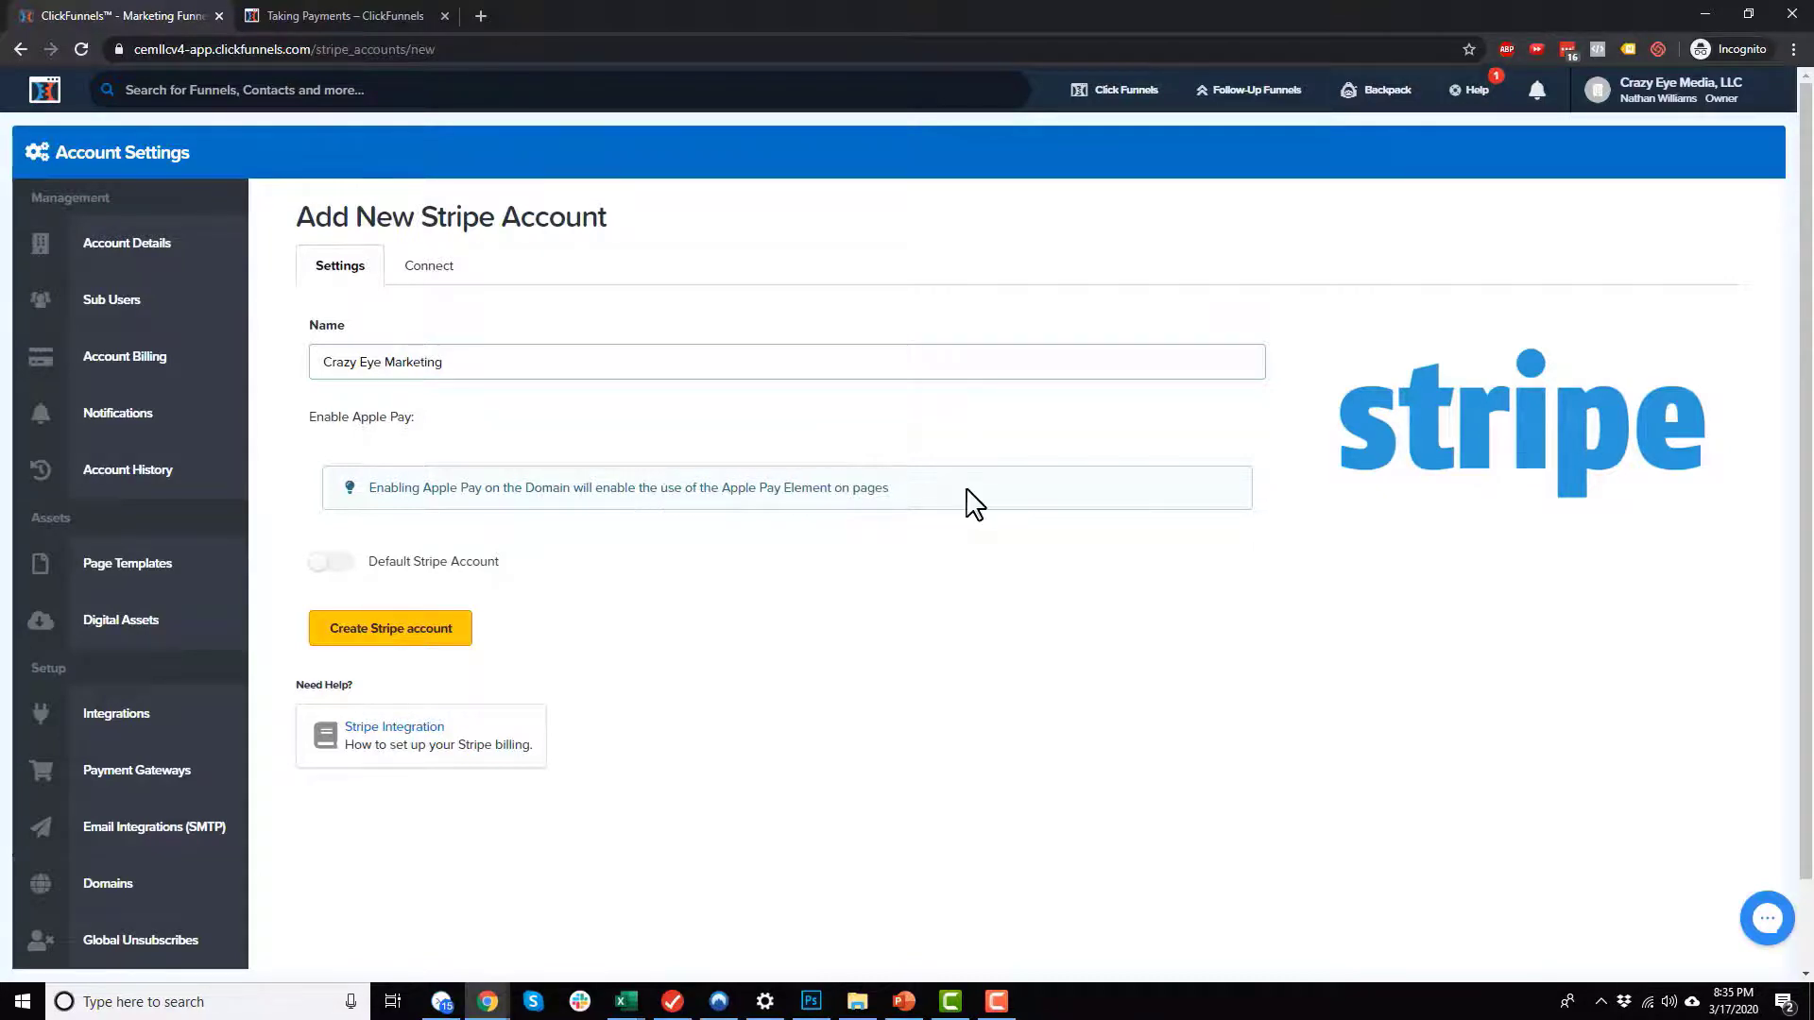
pyautogui.click(322, 564)
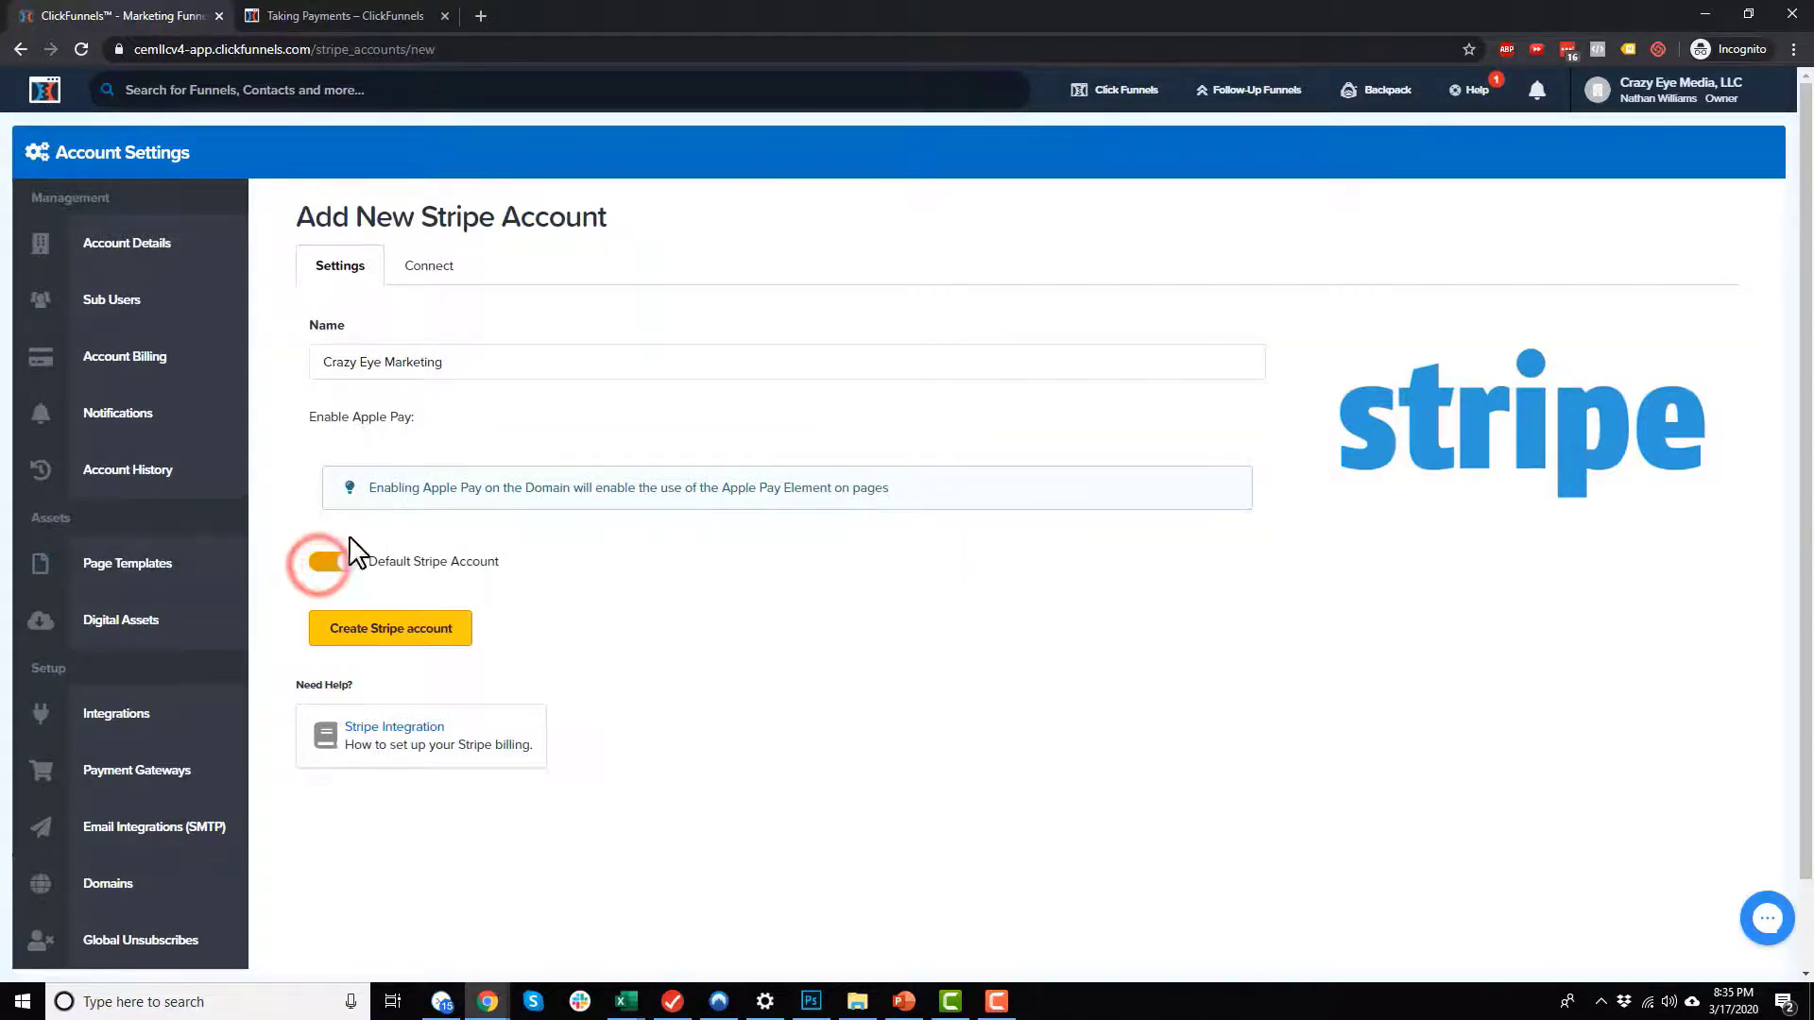
pyautogui.scroll(-1, 662, 393)
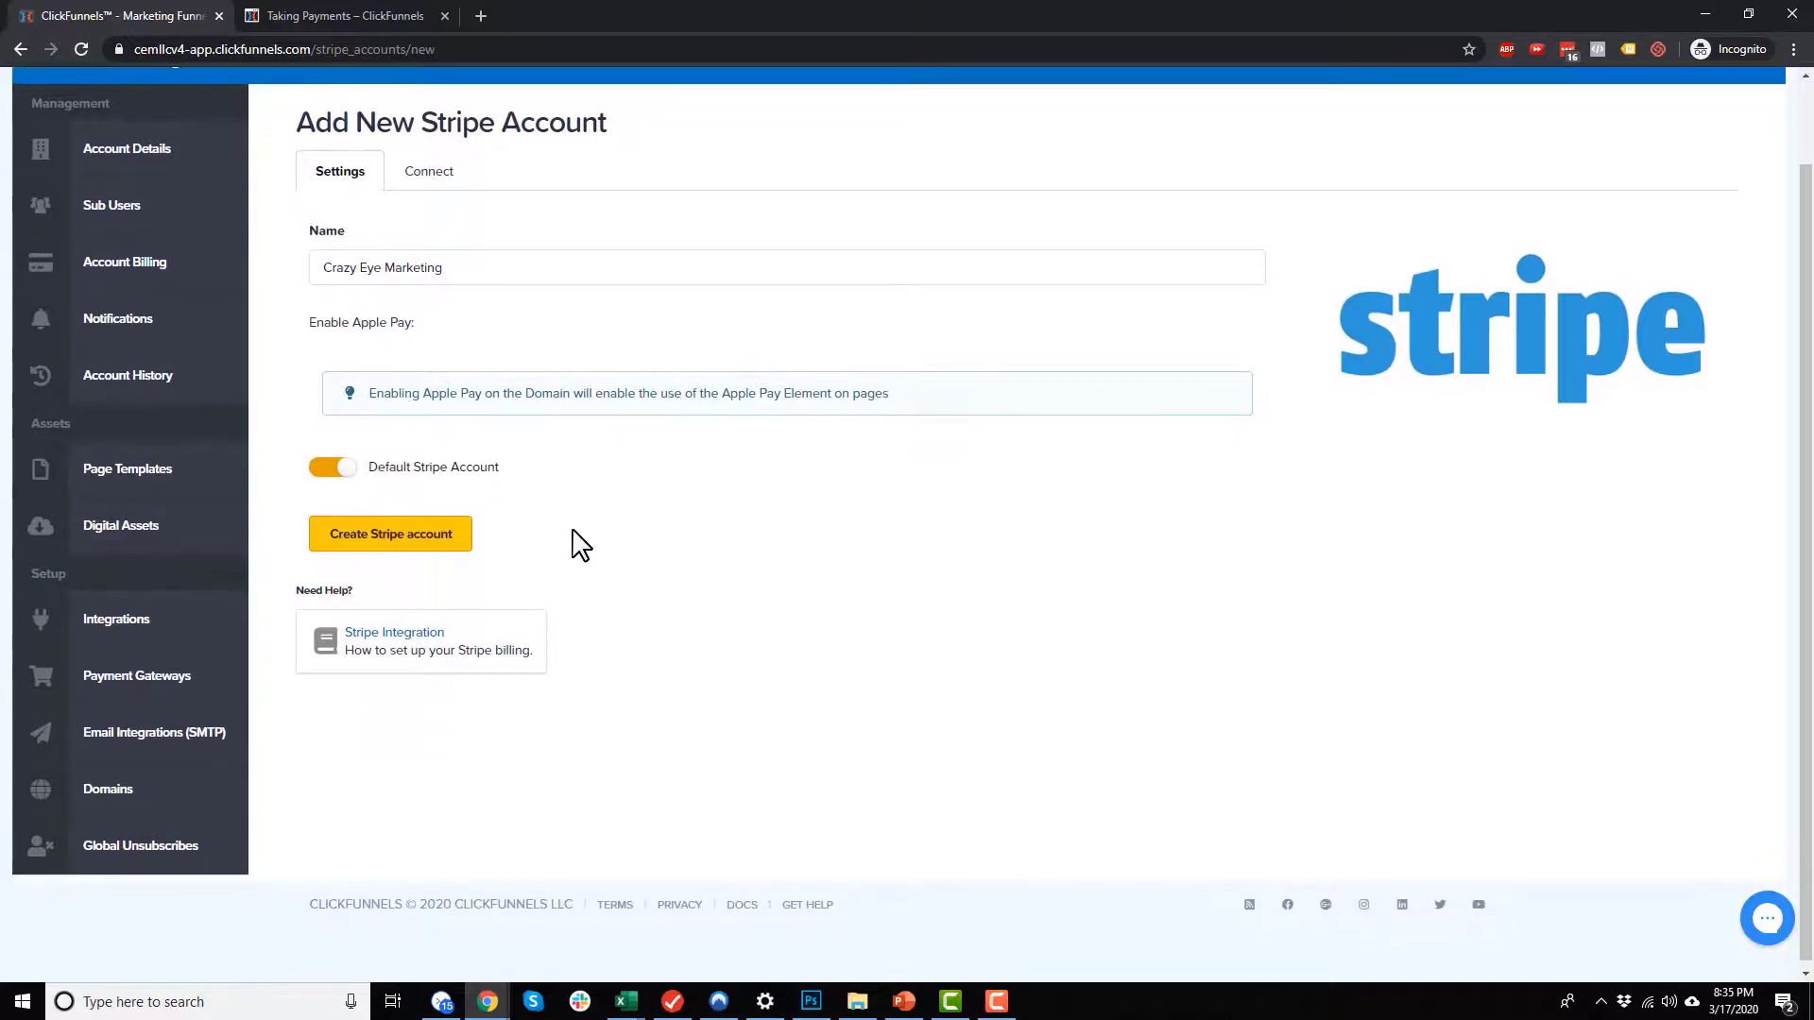
pyautogui.click(397, 535)
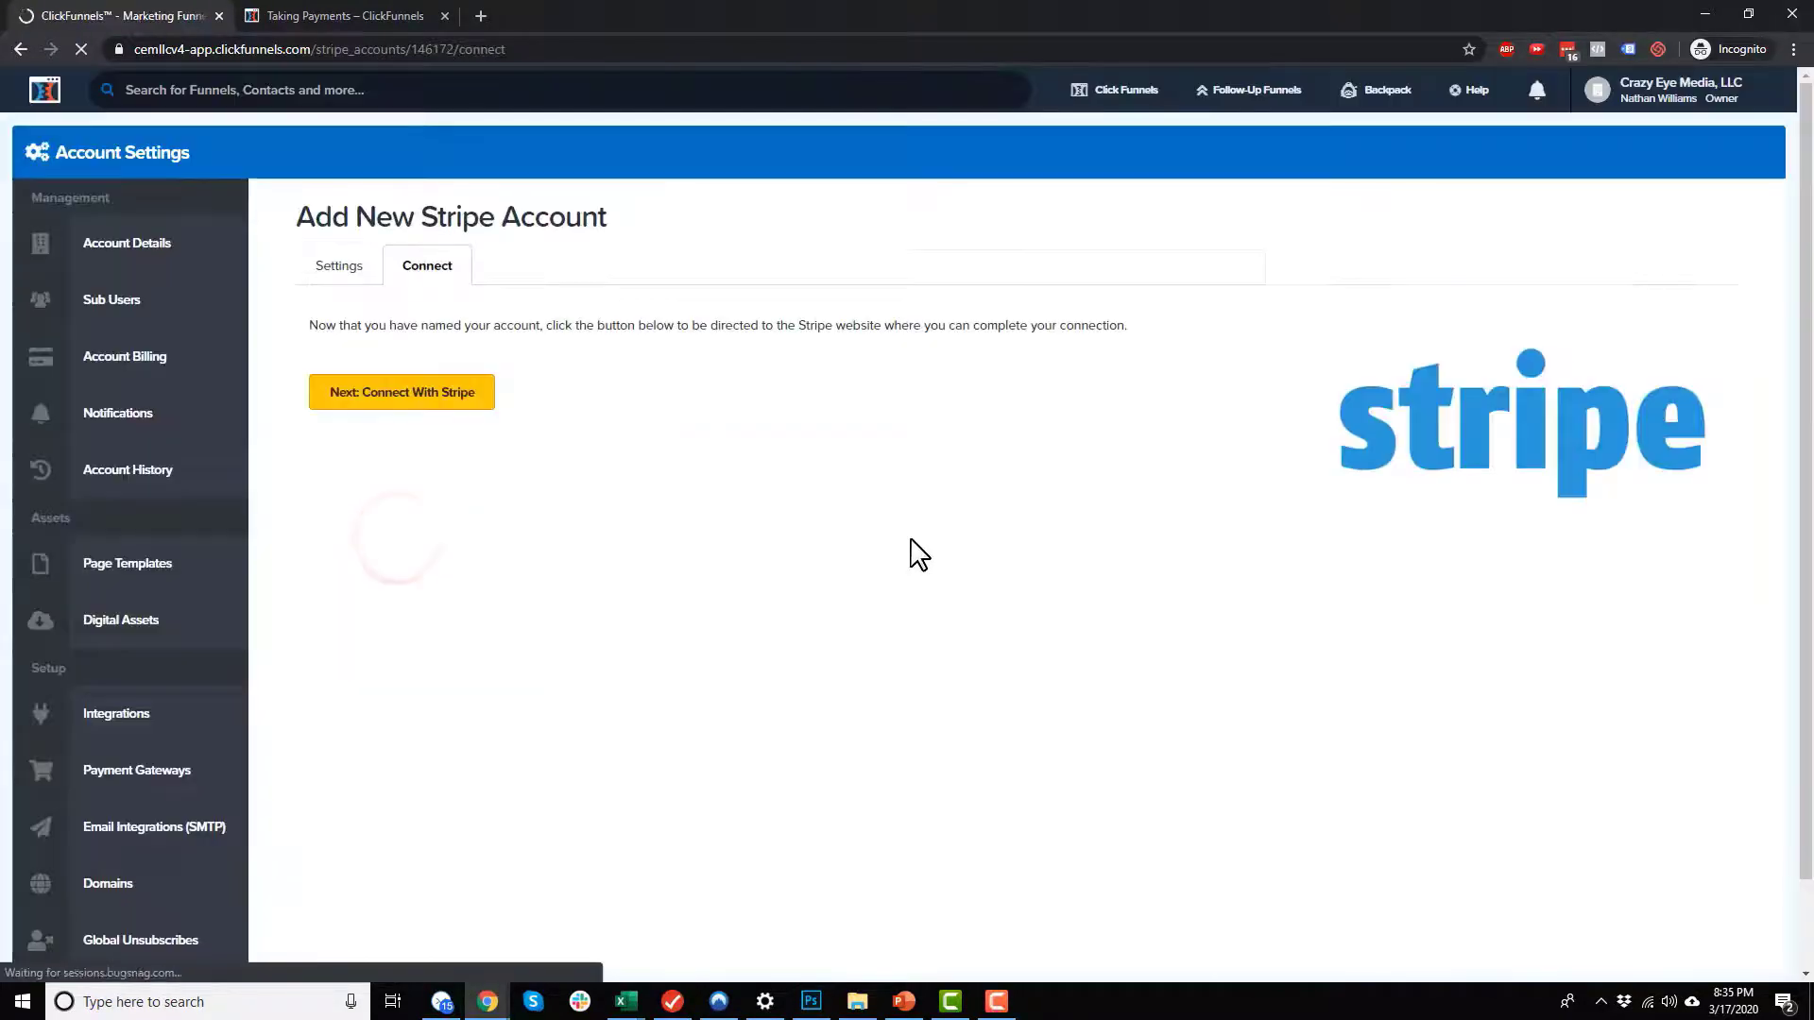
# Step: Sign in to Stripe and connect the existing Crazy Eye Marketing Stripe account to ClickFunnels, closing the notification
pyautogui.click(431, 398)
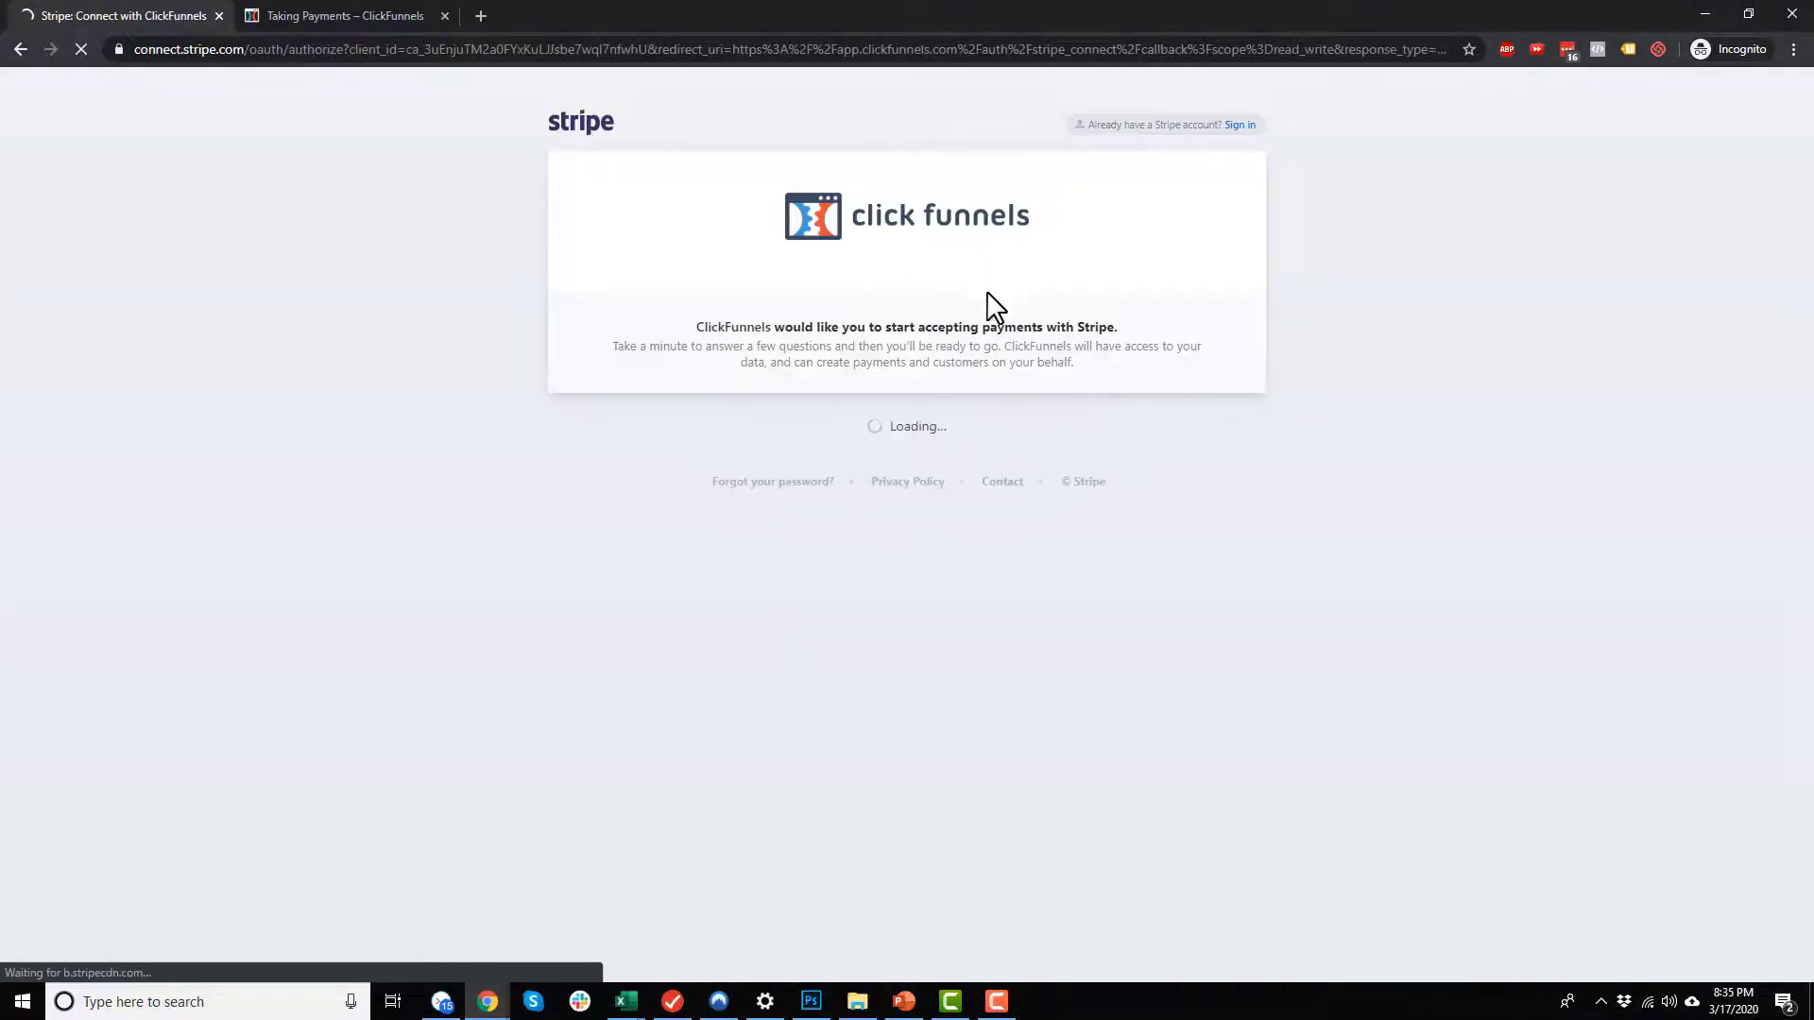
pyautogui.click(1232, 124)
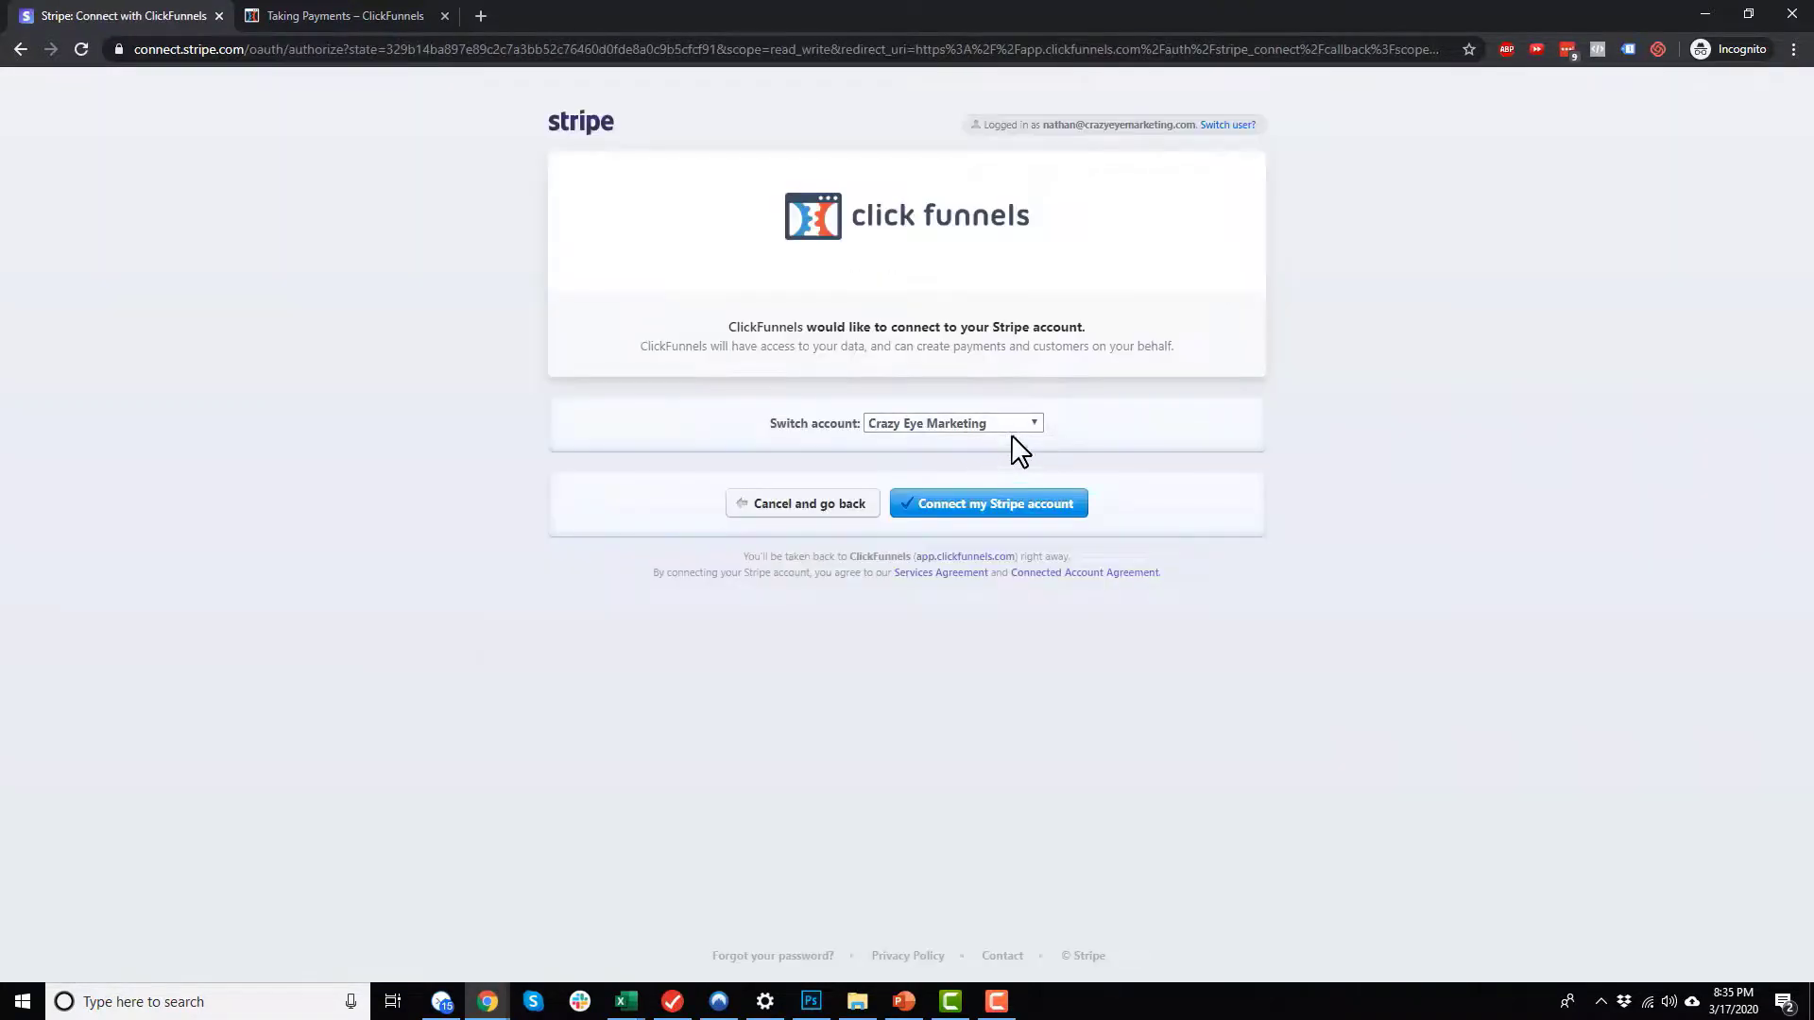
pyautogui.click(1020, 508)
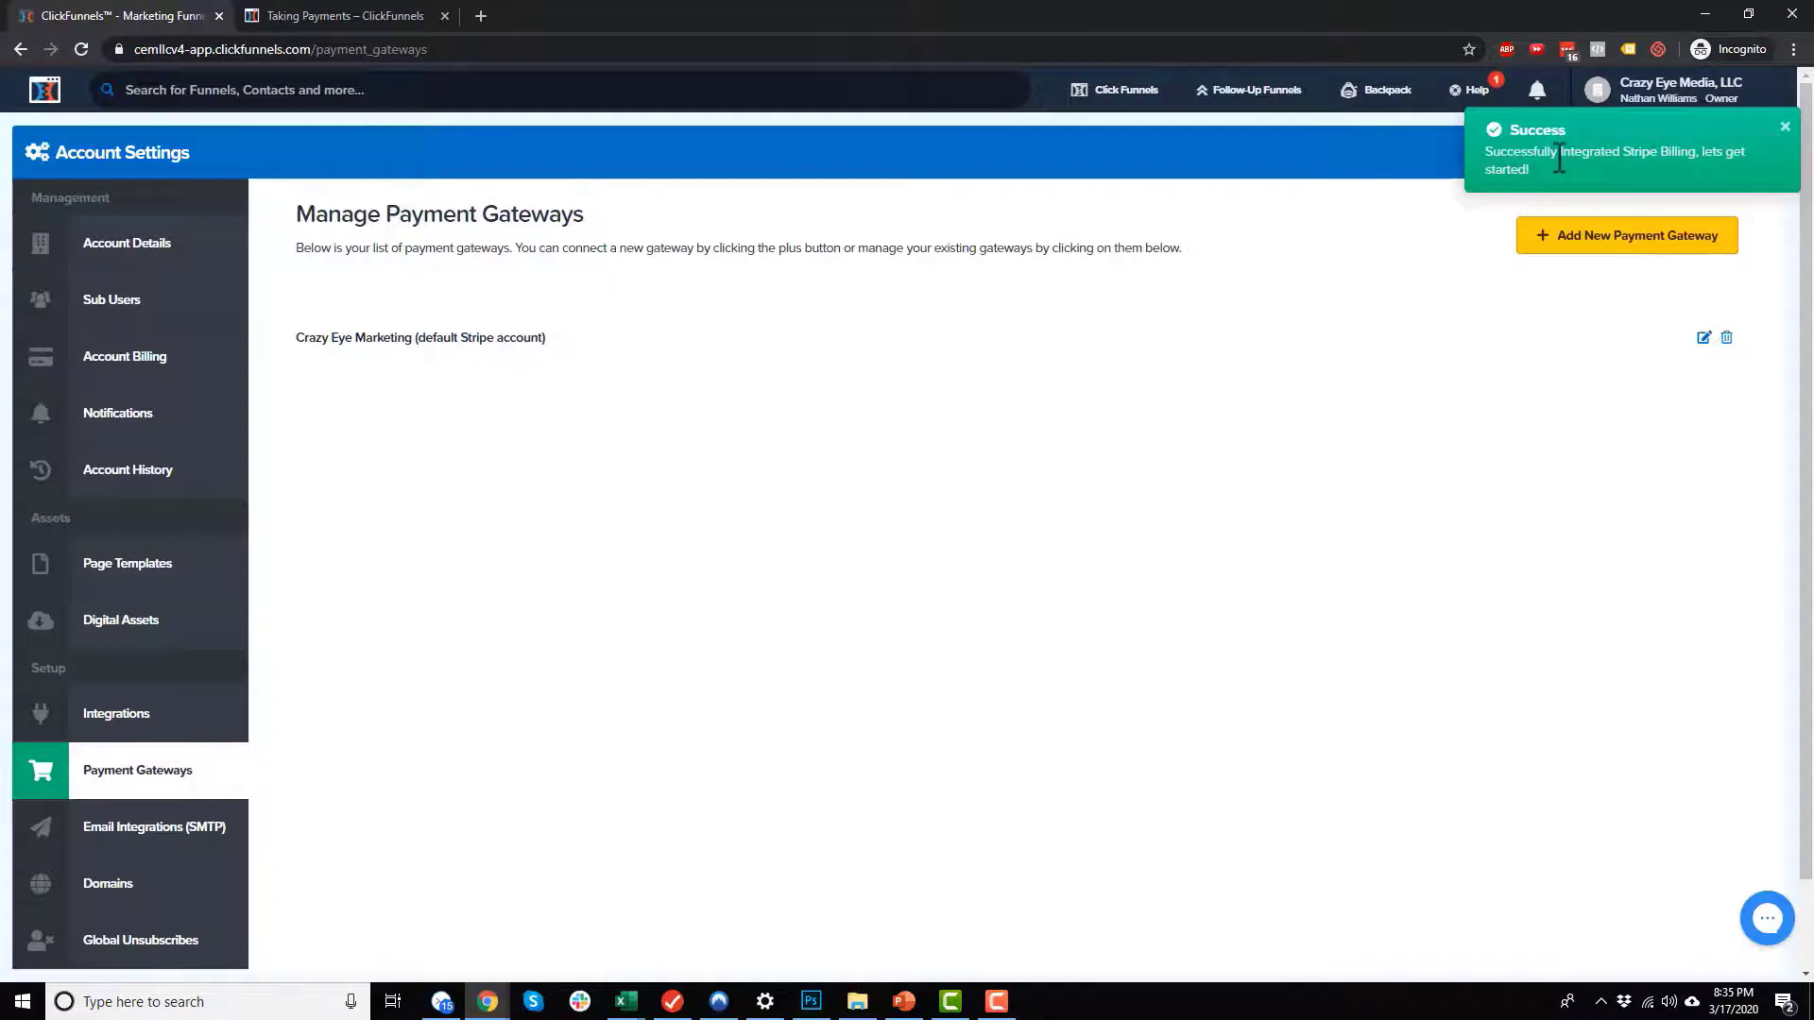
pyautogui.click(1784, 125)
pyautogui.scroll(-2, 474, 424)
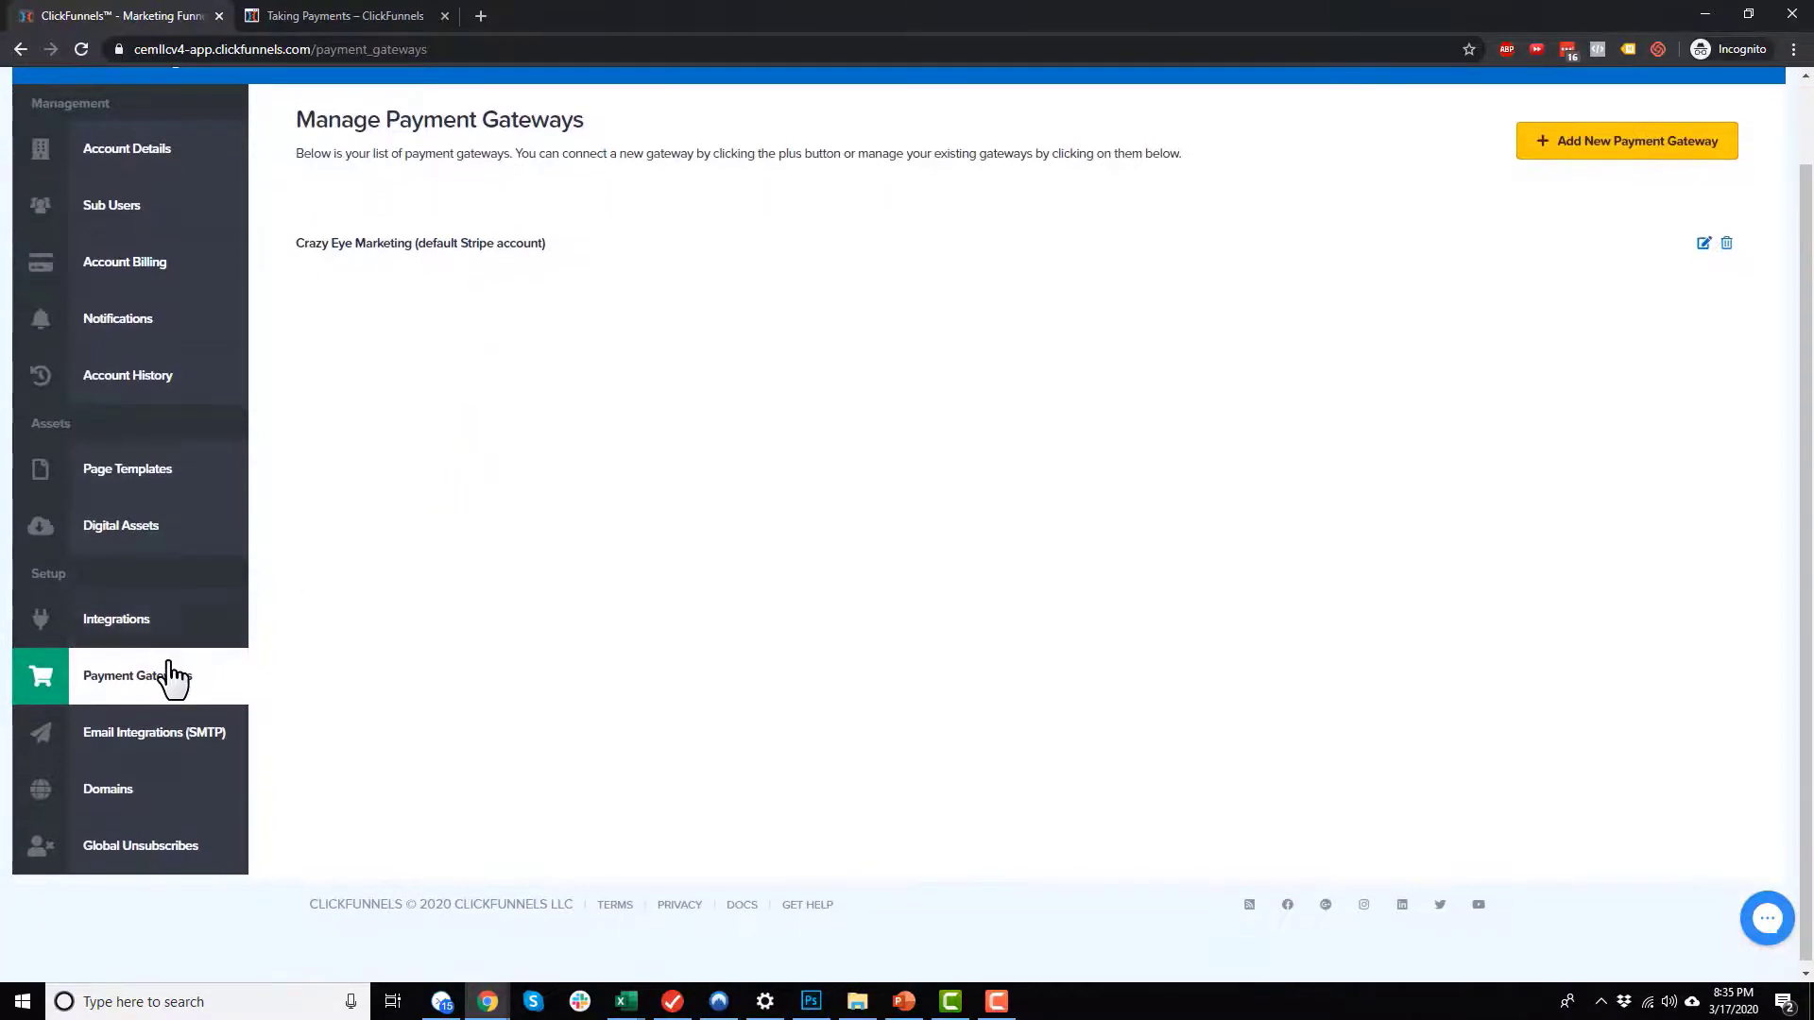
# Step: Open the domain settings in the account settings and start adding a new domain
pyautogui.click(170, 677)
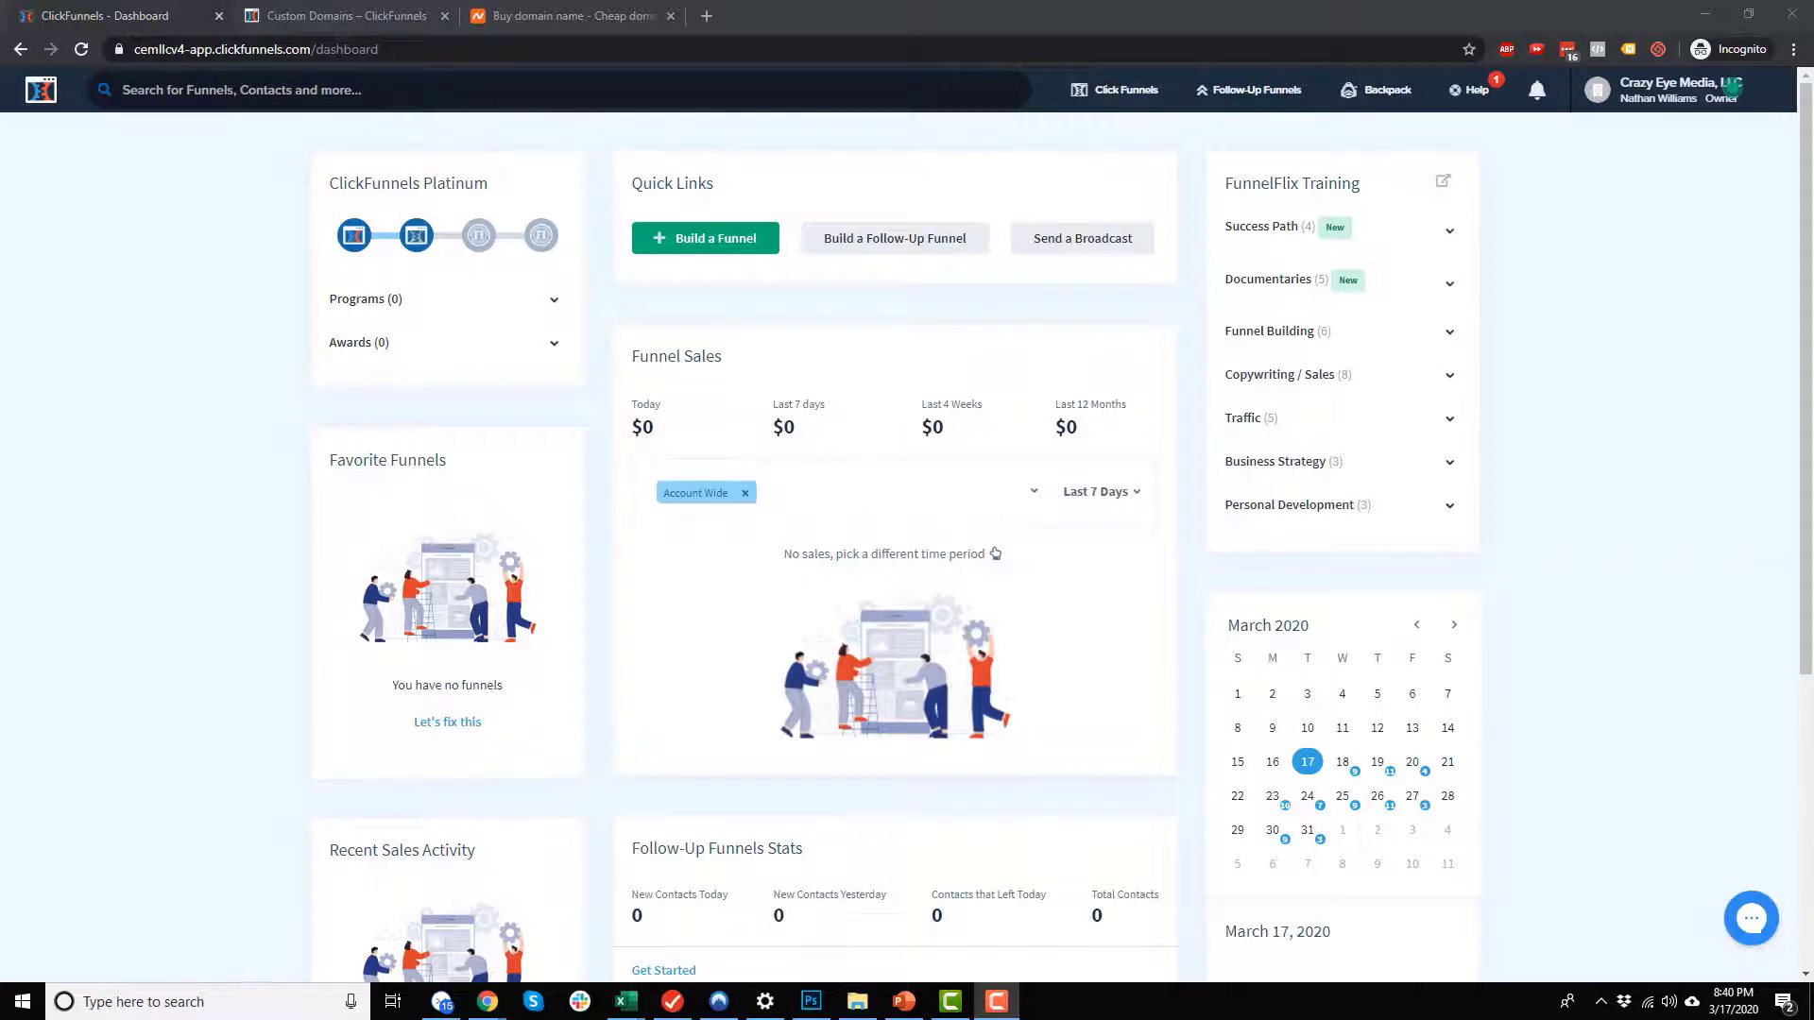
pyautogui.click(1663, 94)
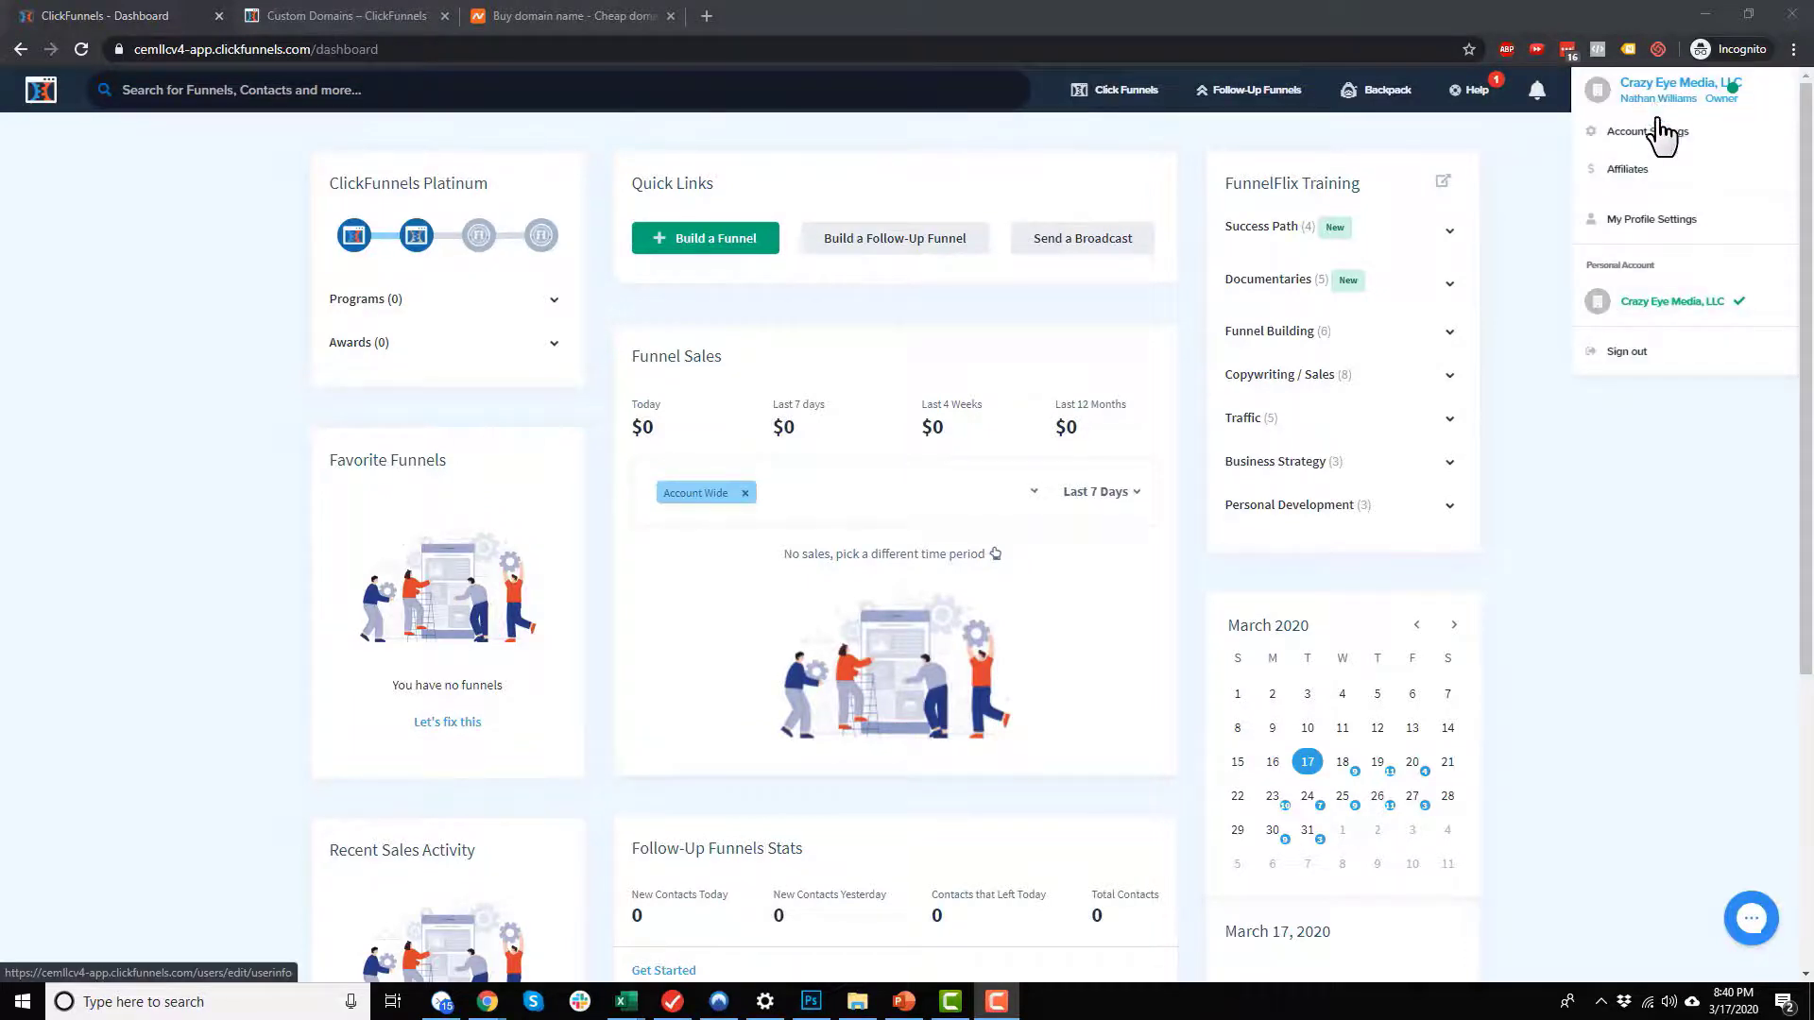
pyautogui.click(1661, 131)
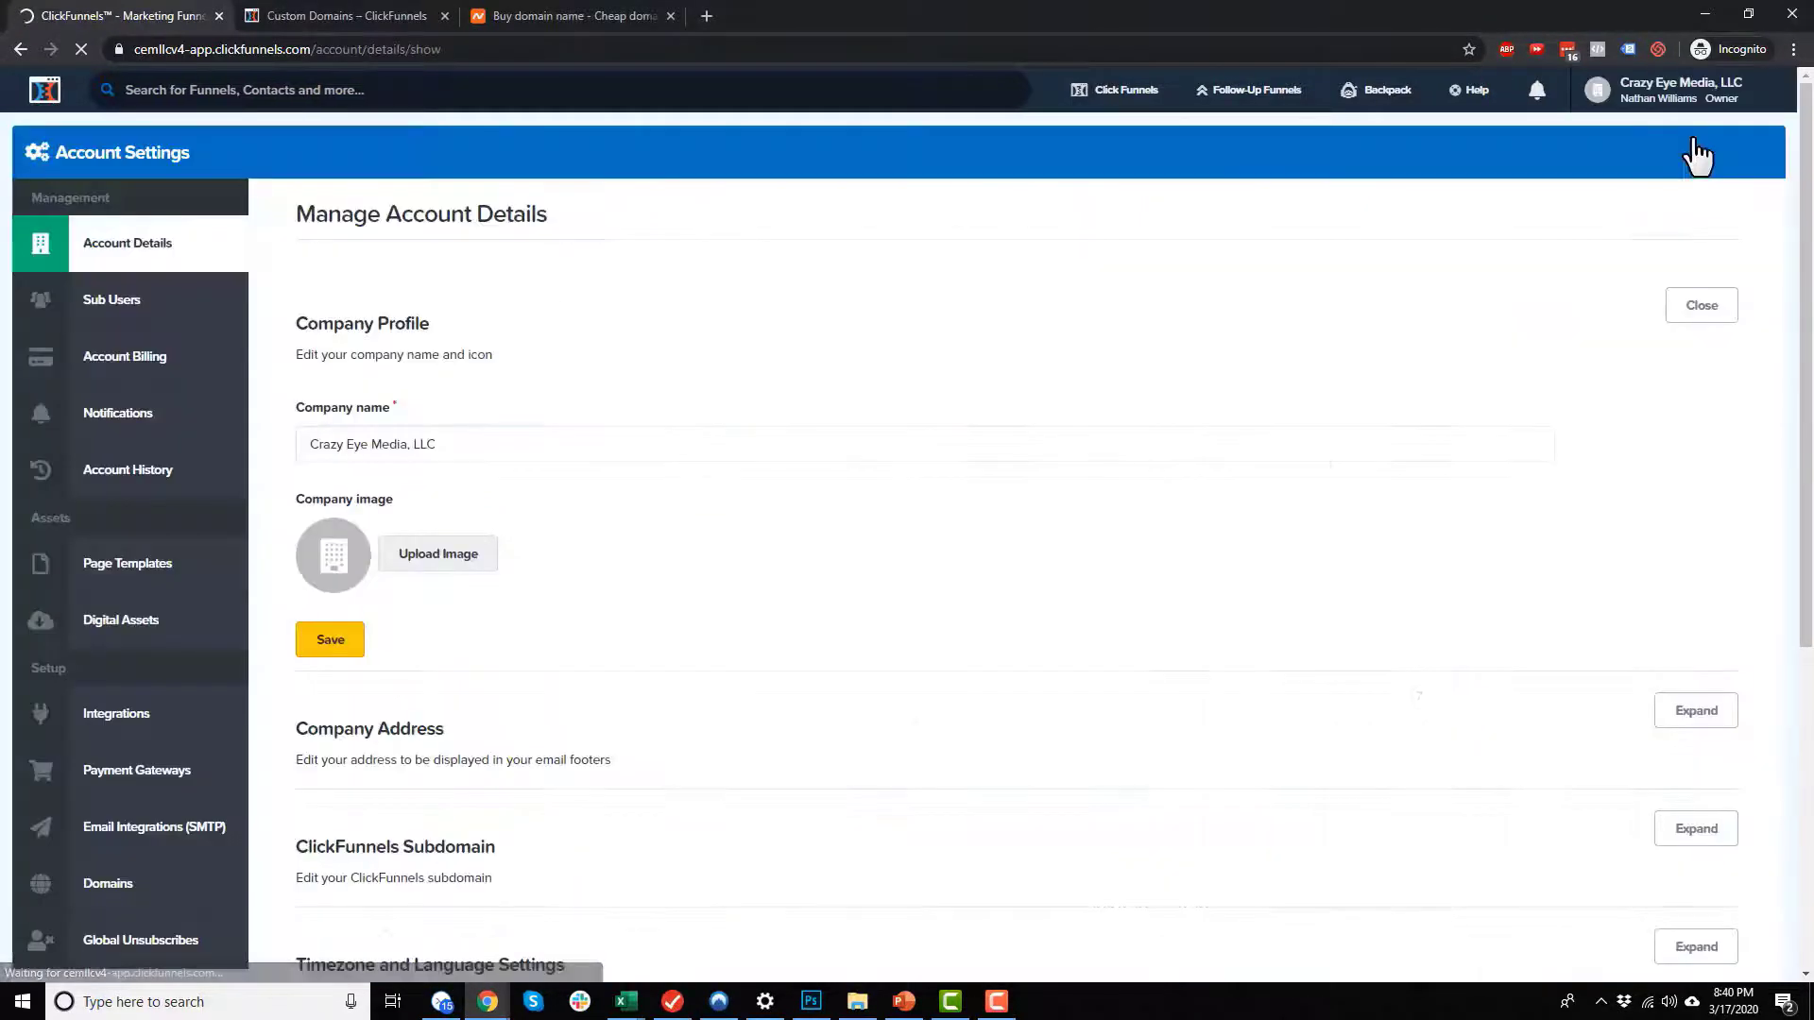
pyautogui.click(125, 893)
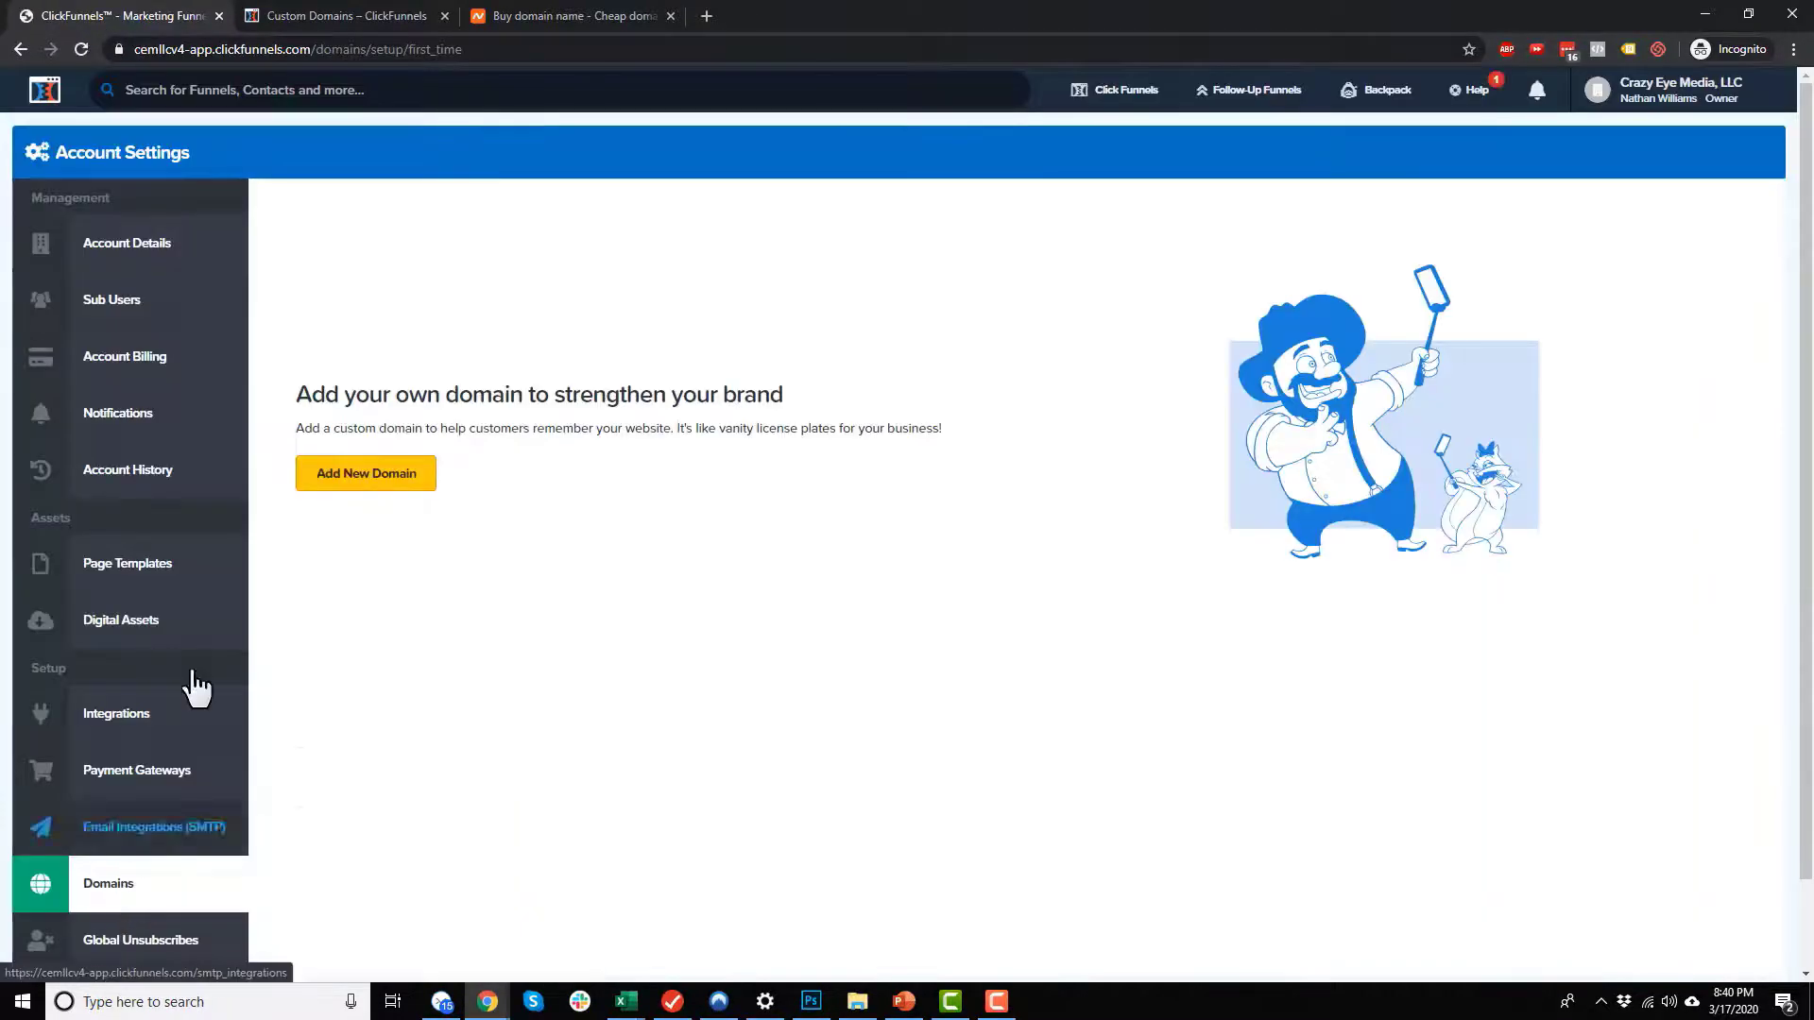
pyautogui.click(357, 480)
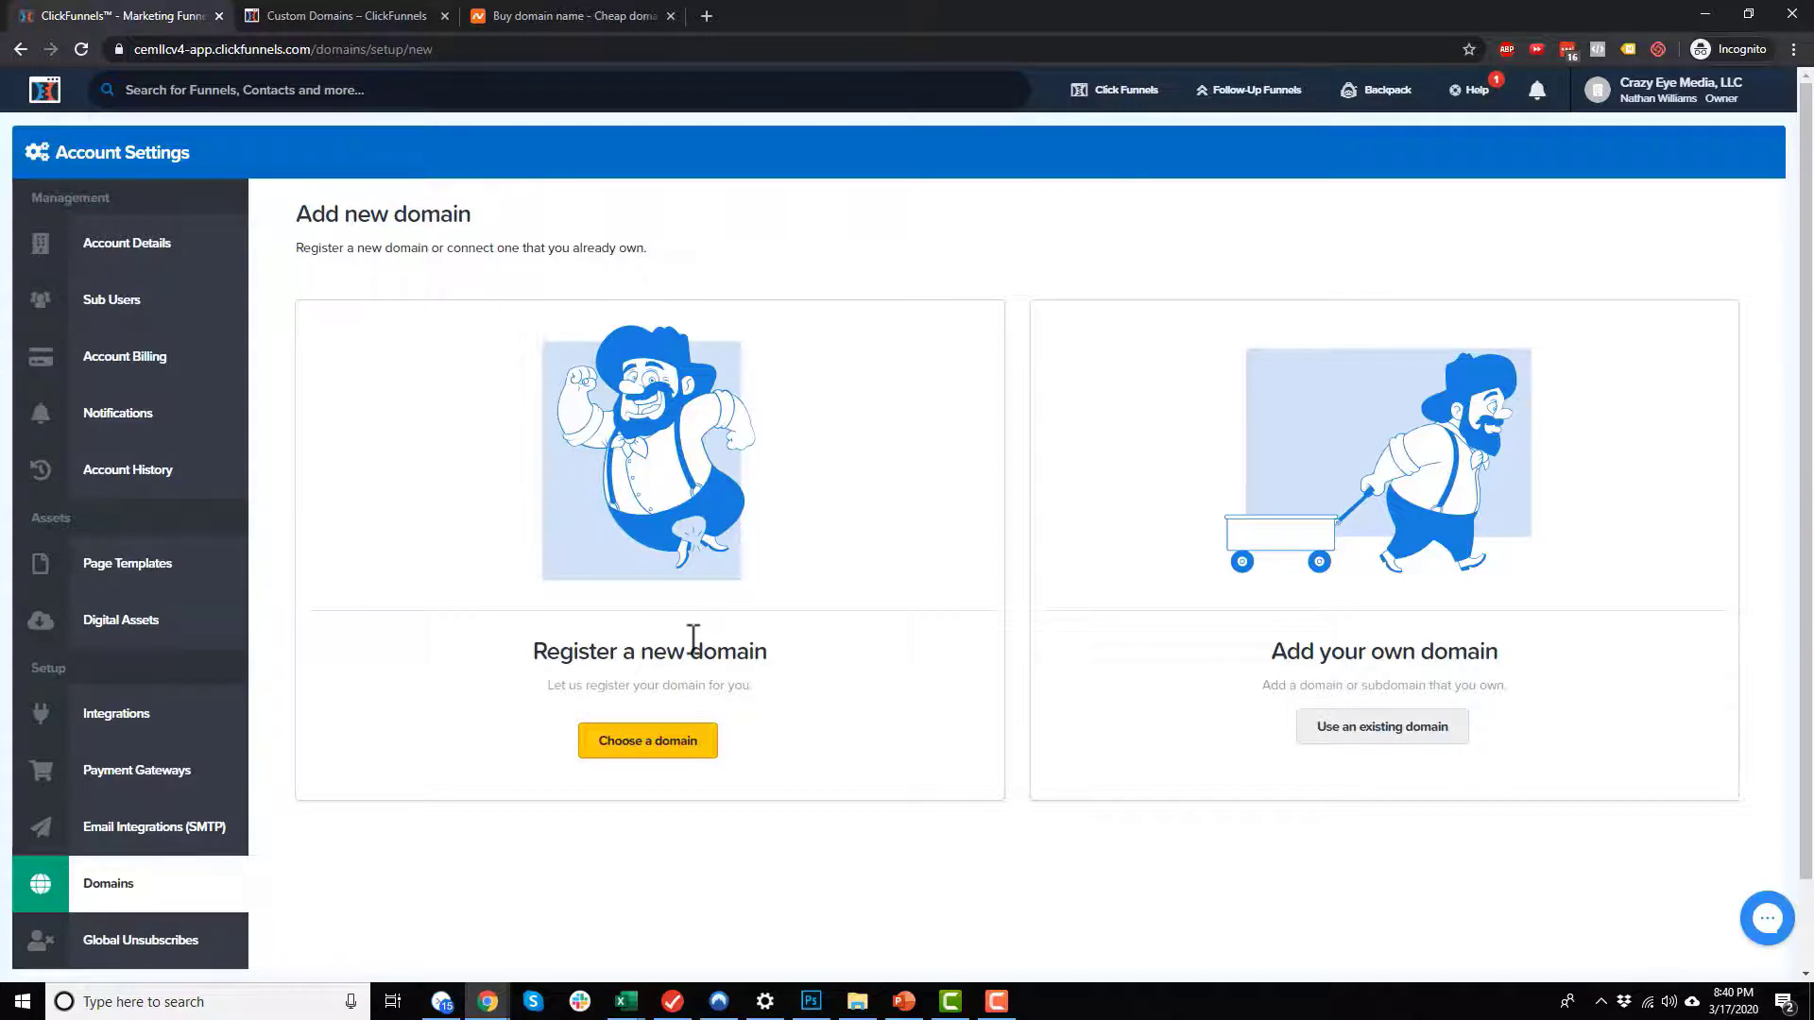
# Step: Choose to register a new domain, search for "cfcoursev4" and copy the search term
pyautogui.click(648, 746)
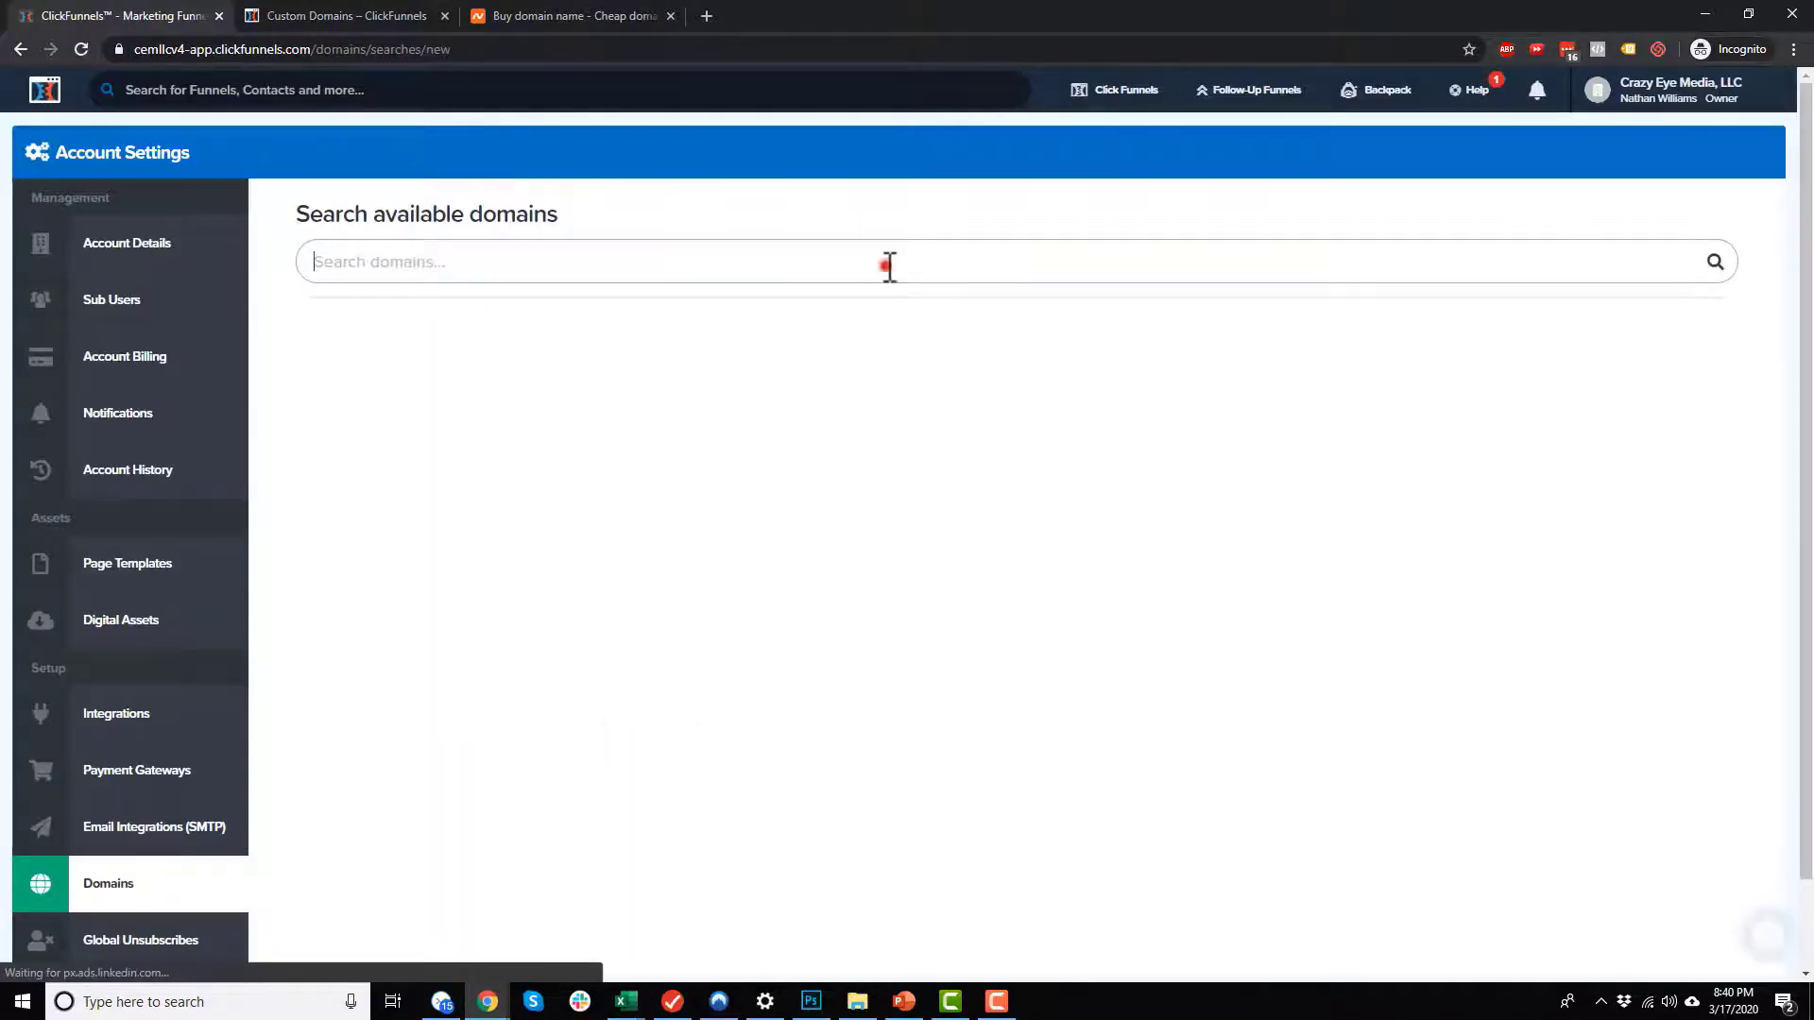
pyautogui.click(888, 263)
pyautogui.write('cfcoursev4')
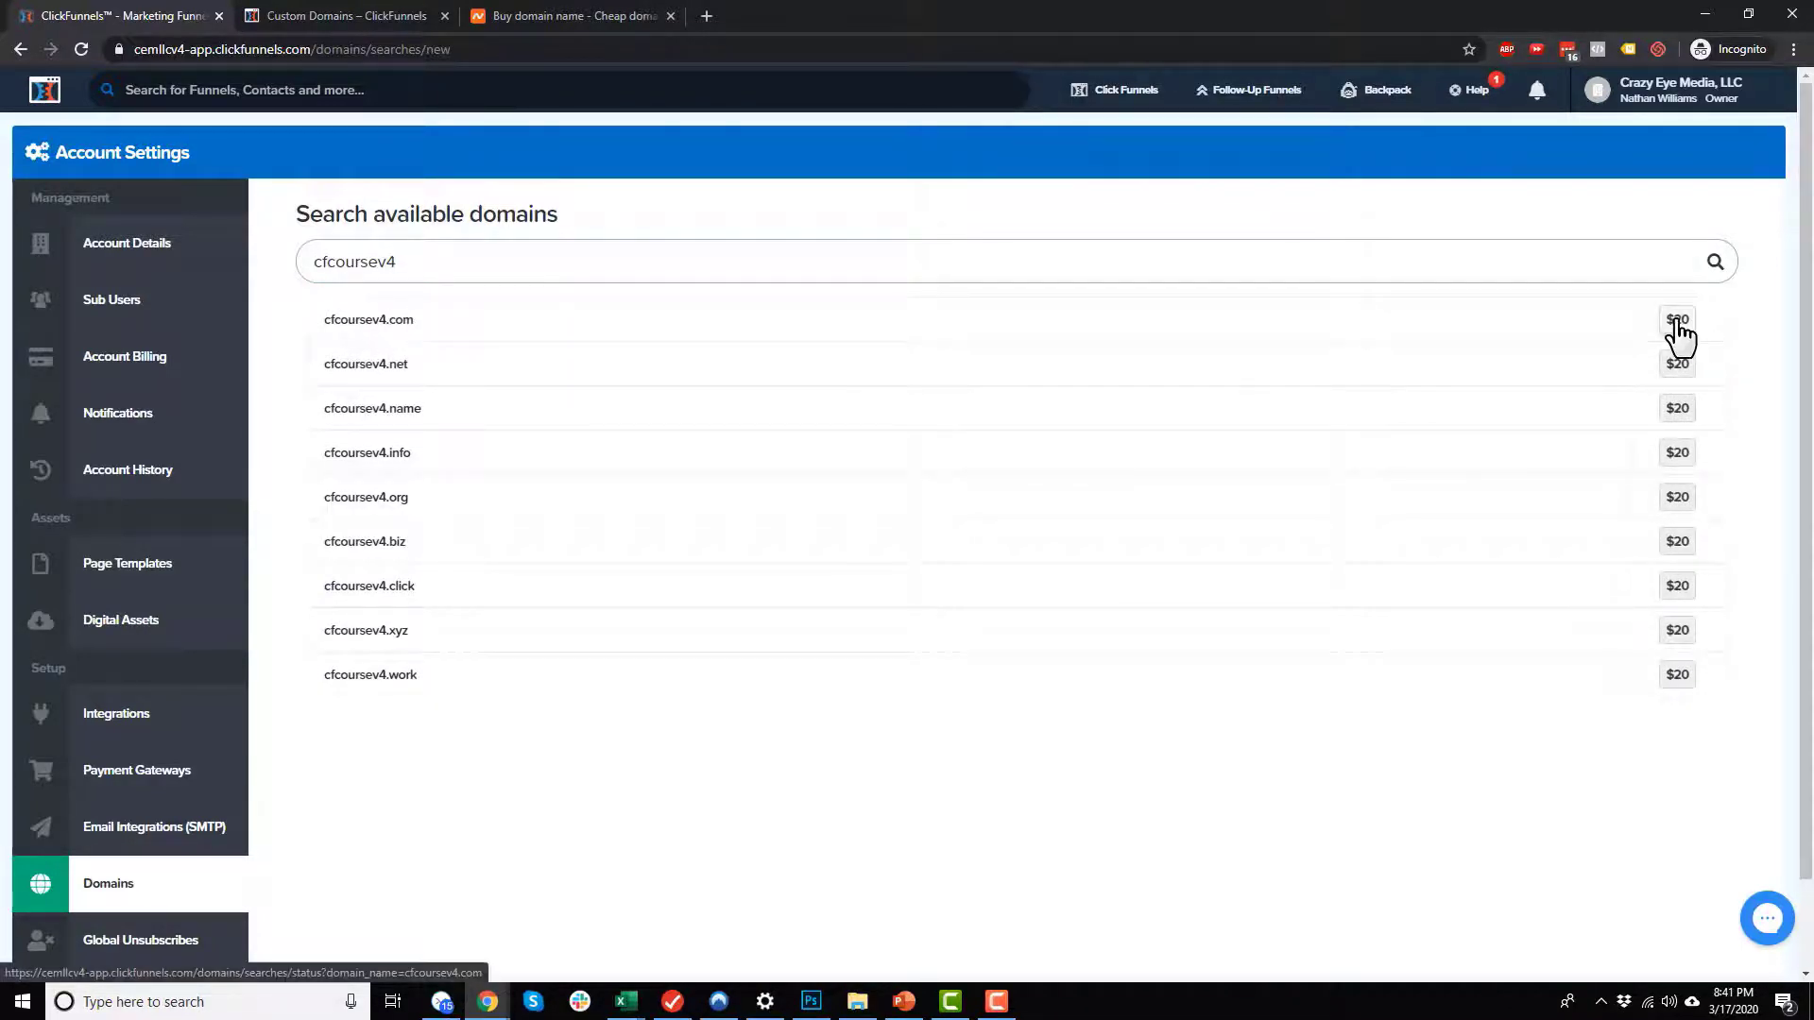
pyautogui.doubleClick(538, 262)
pyautogui.rightClick(385, 262)
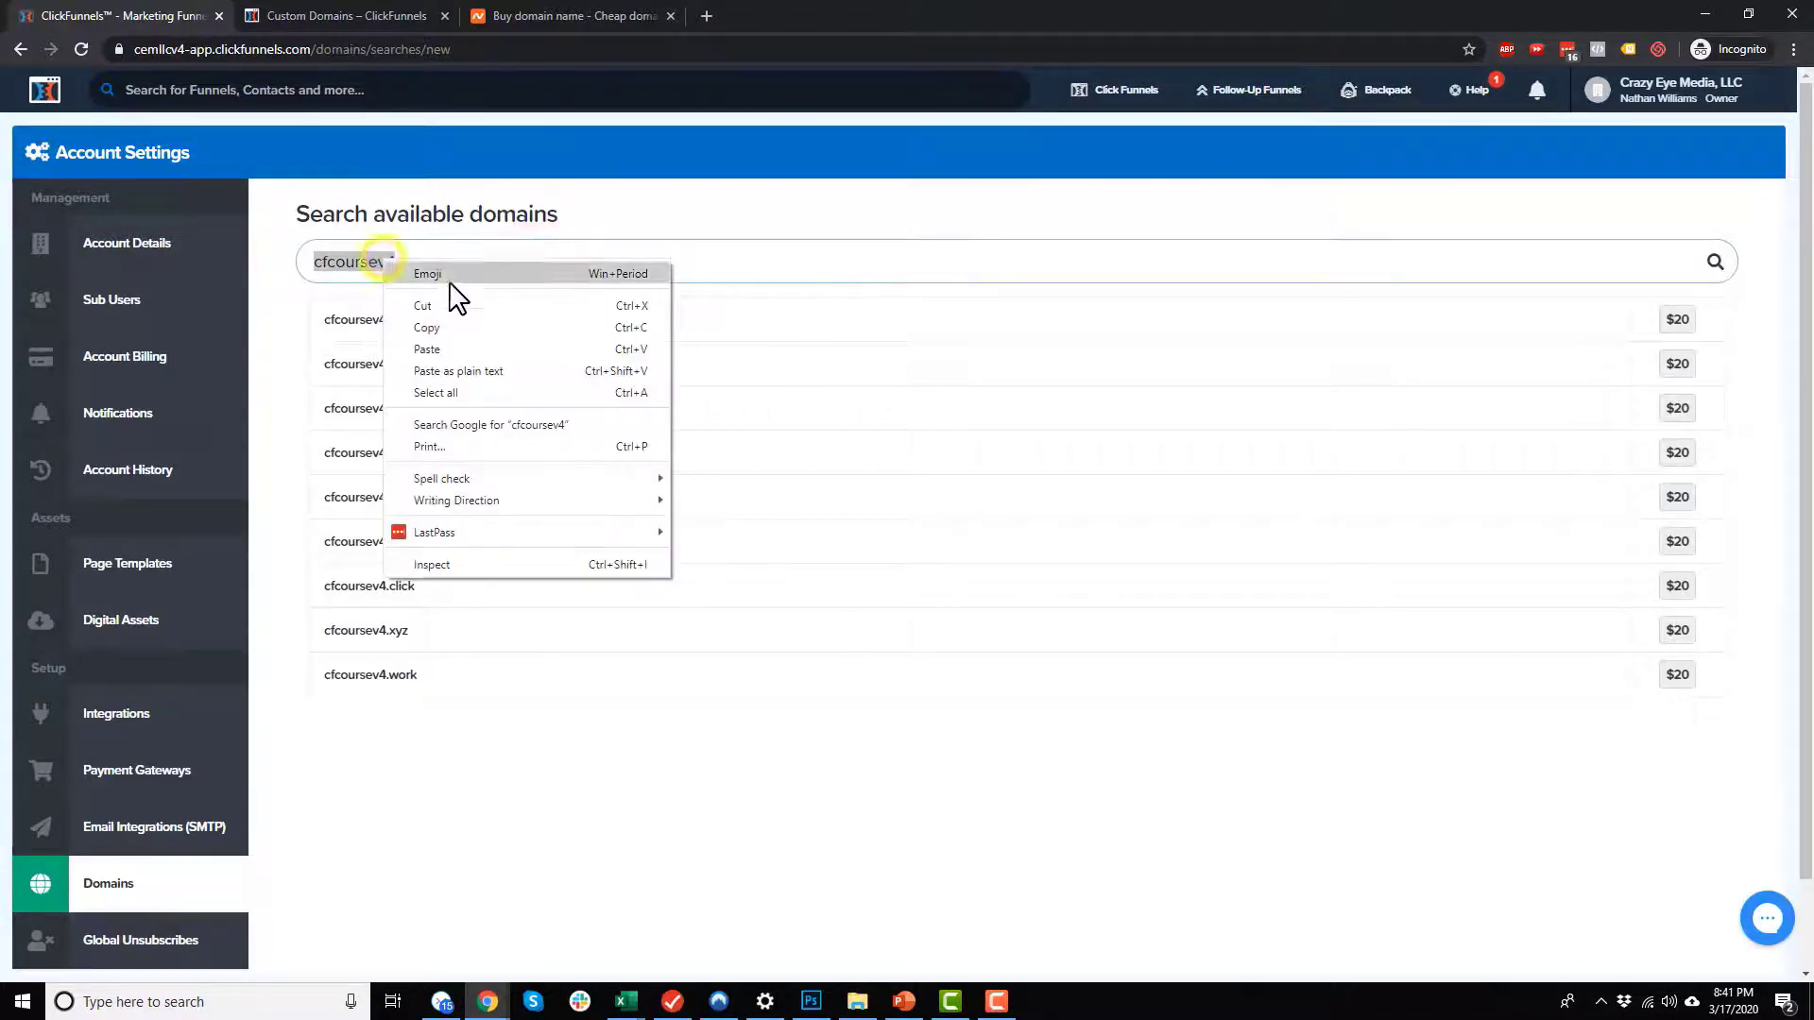
pyautogui.click(461, 331)
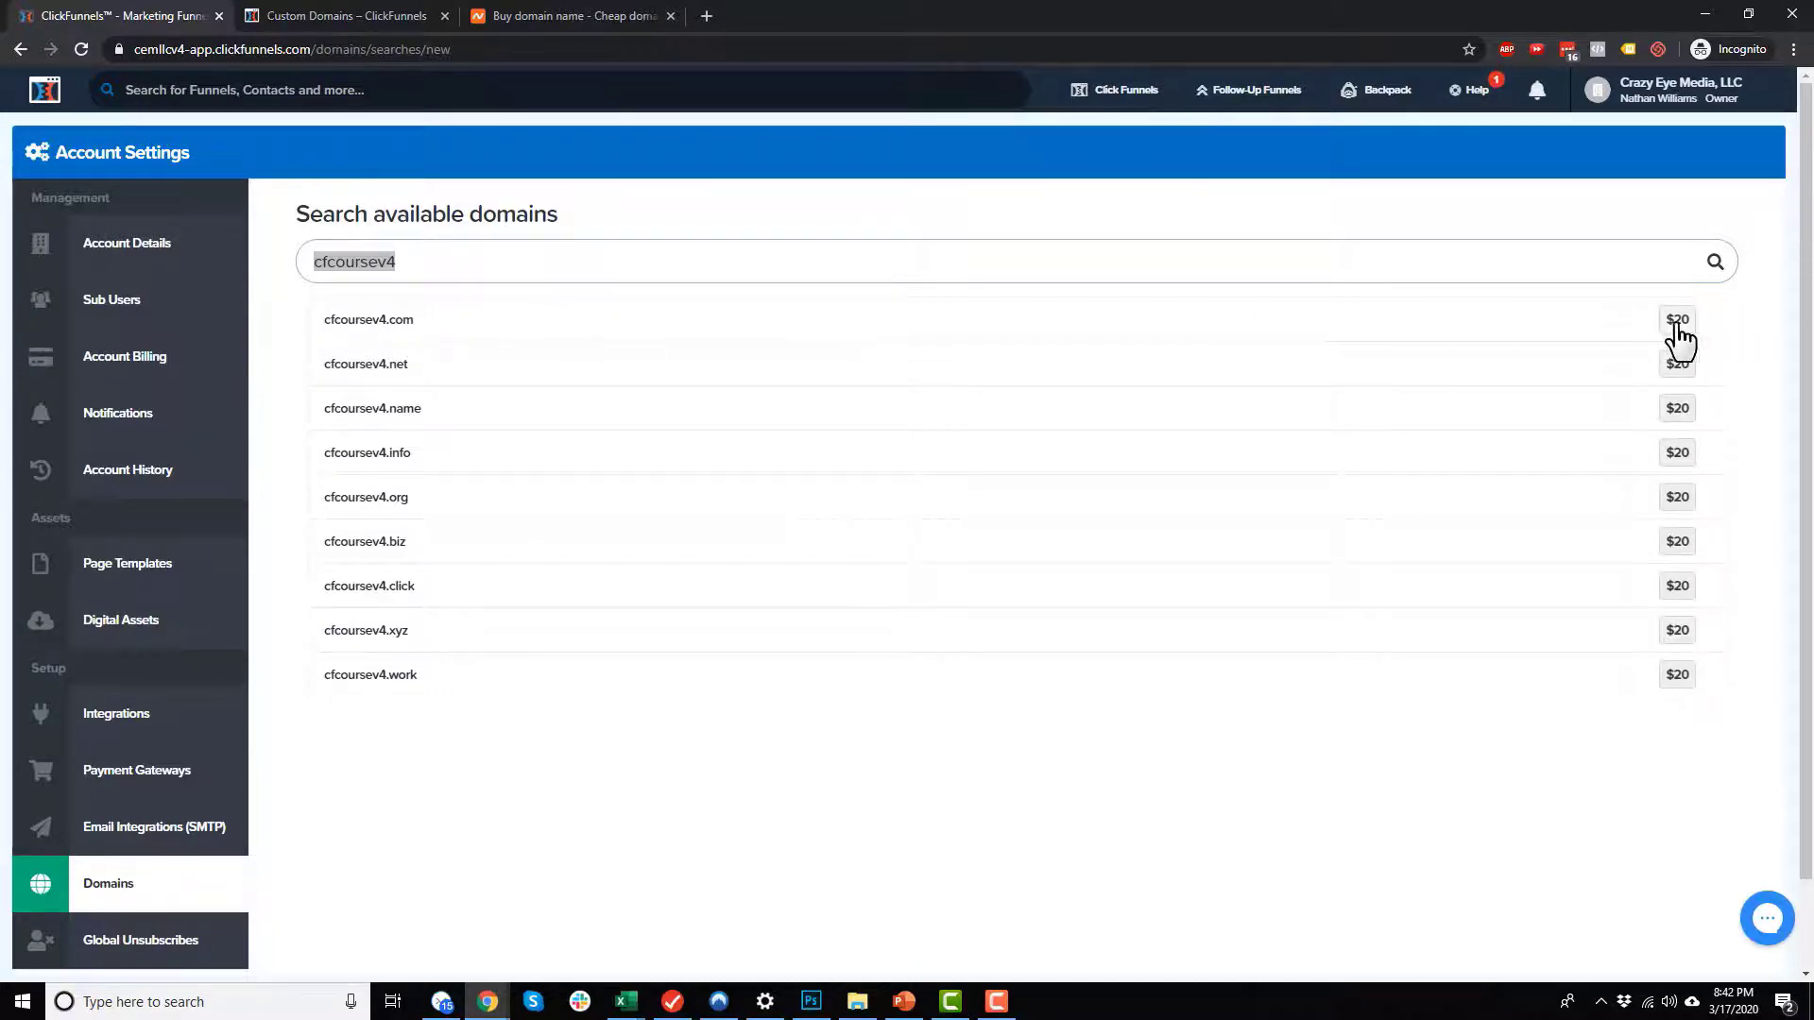
pyautogui.rightClick(356, 261)
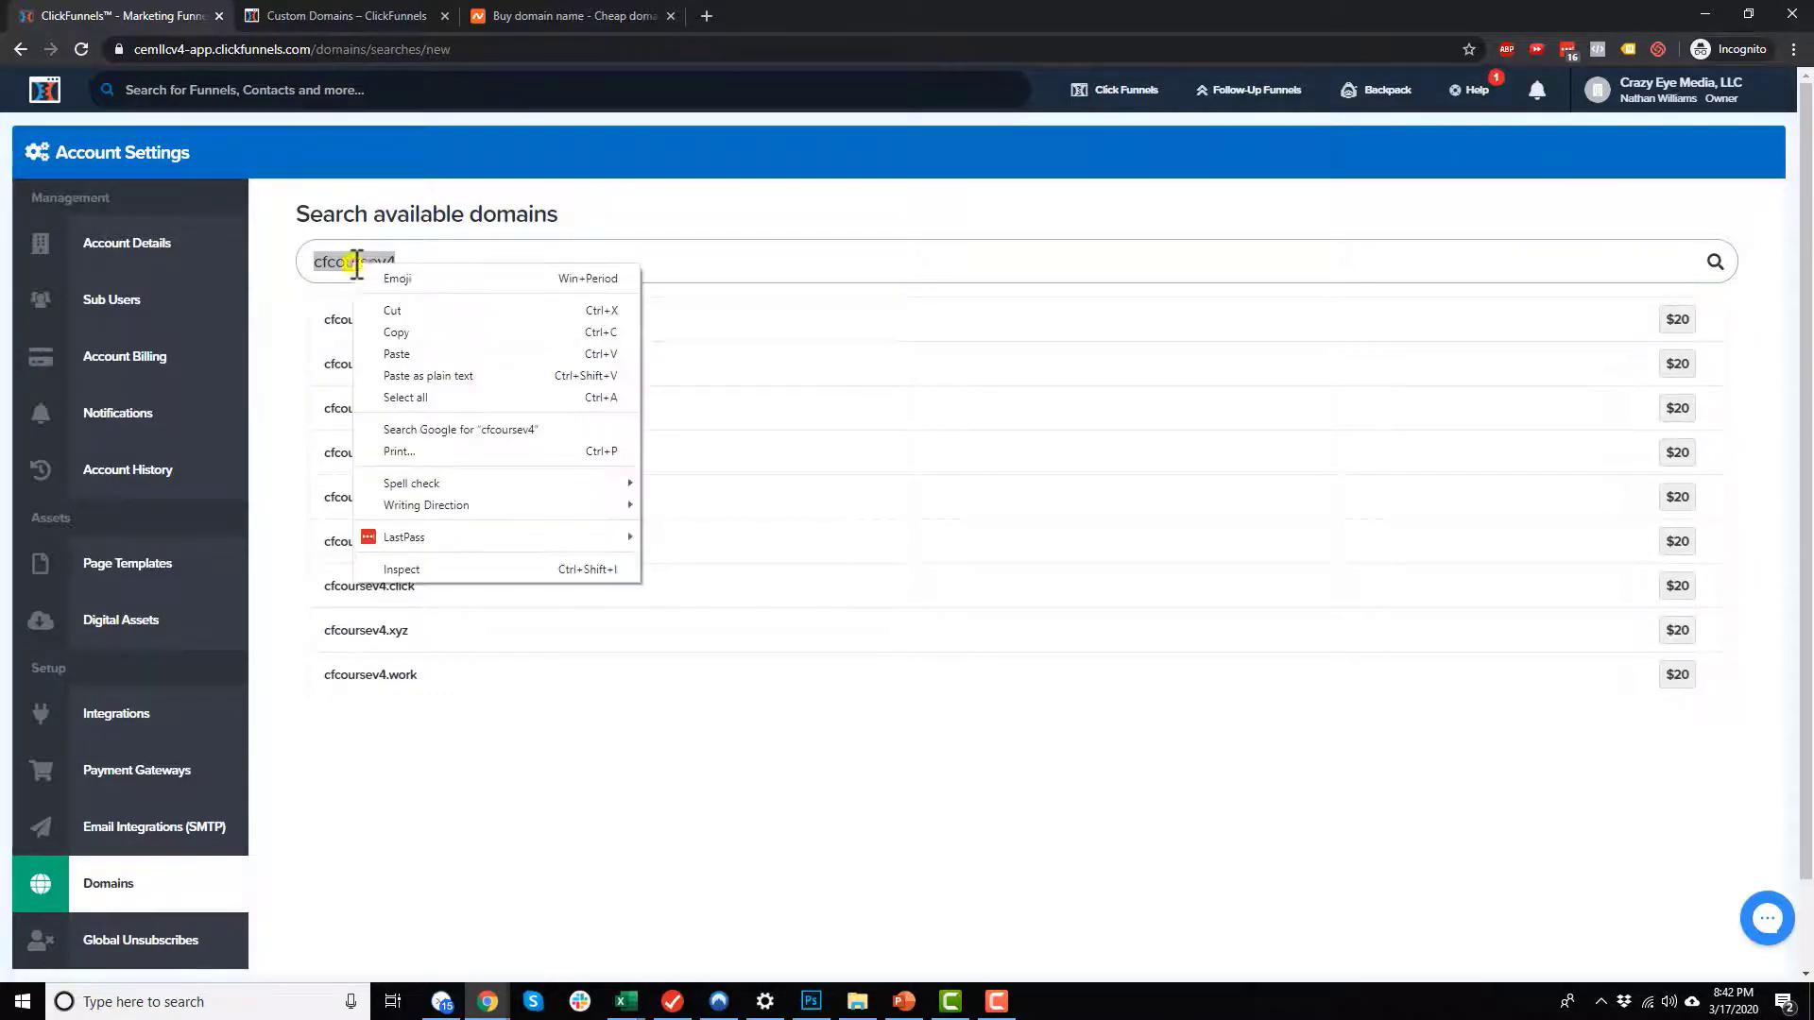
pyautogui.click(411, 334)
# Step: Return to the domain settings, choose to use an existing domain and dismiss the introductory video
pyautogui.scroll(-1, 227, 774)
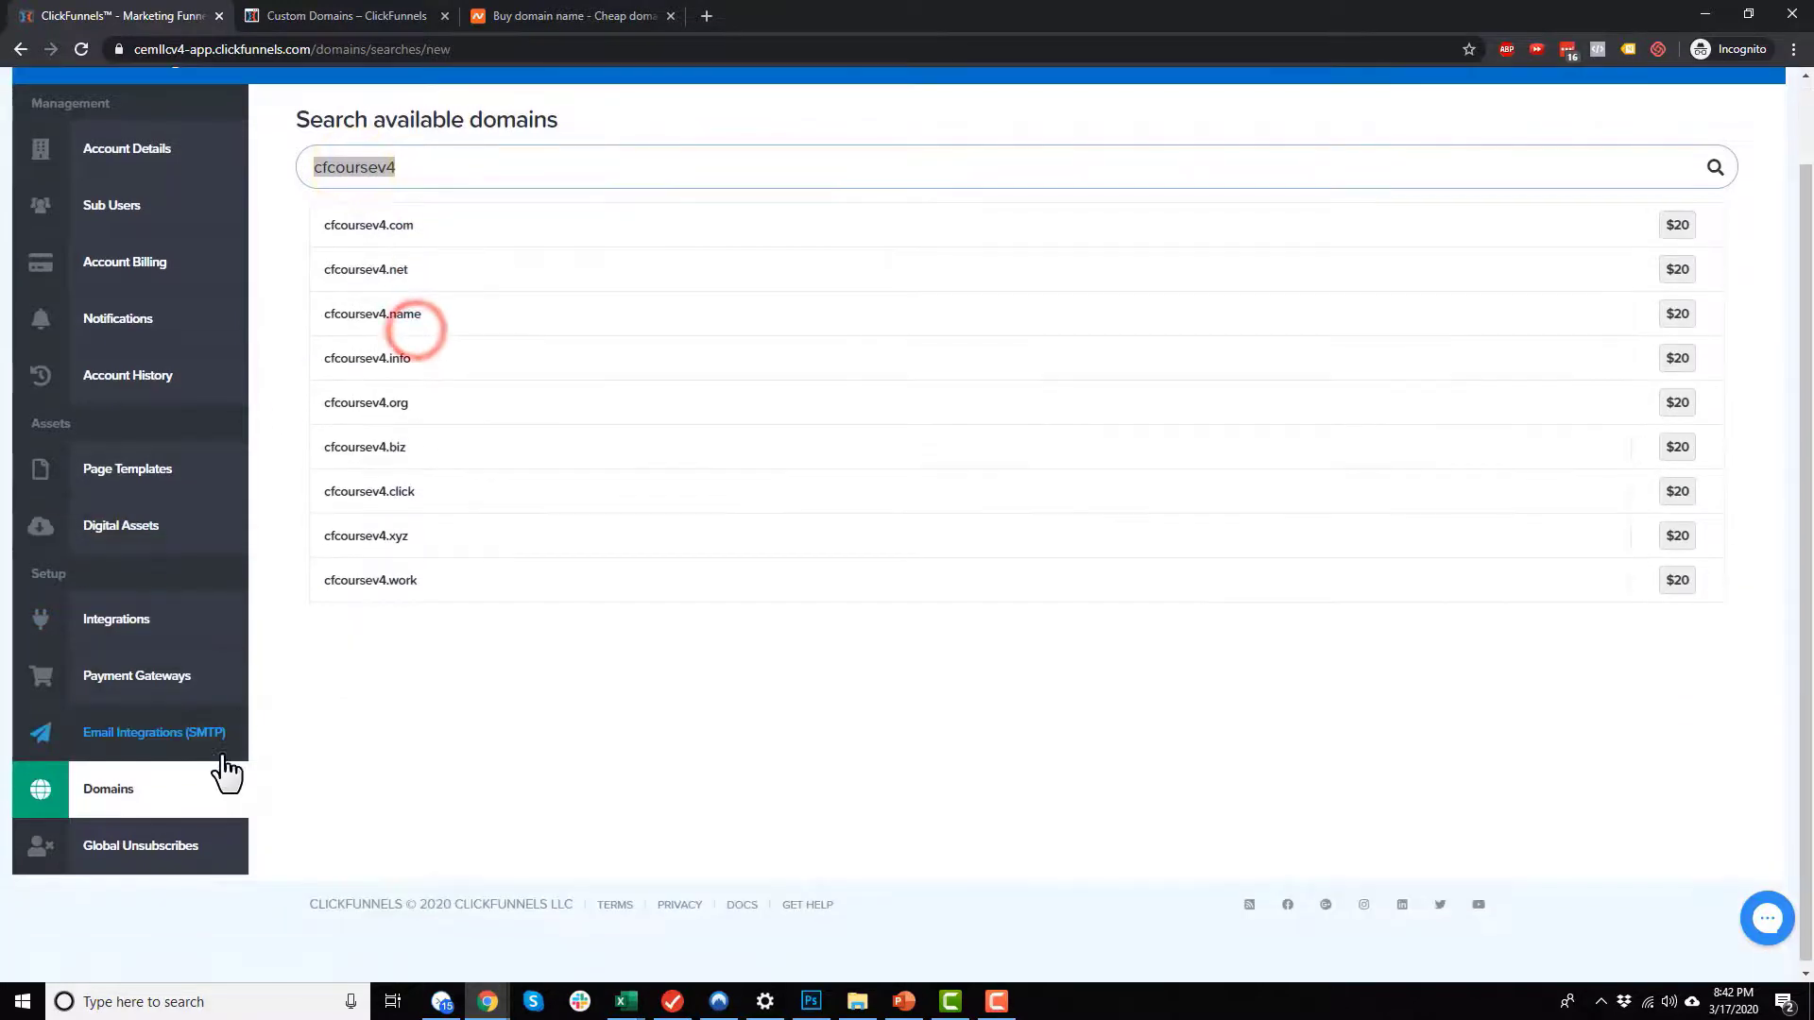
pyautogui.click(182, 789)
pyautogui.click(345, 475)
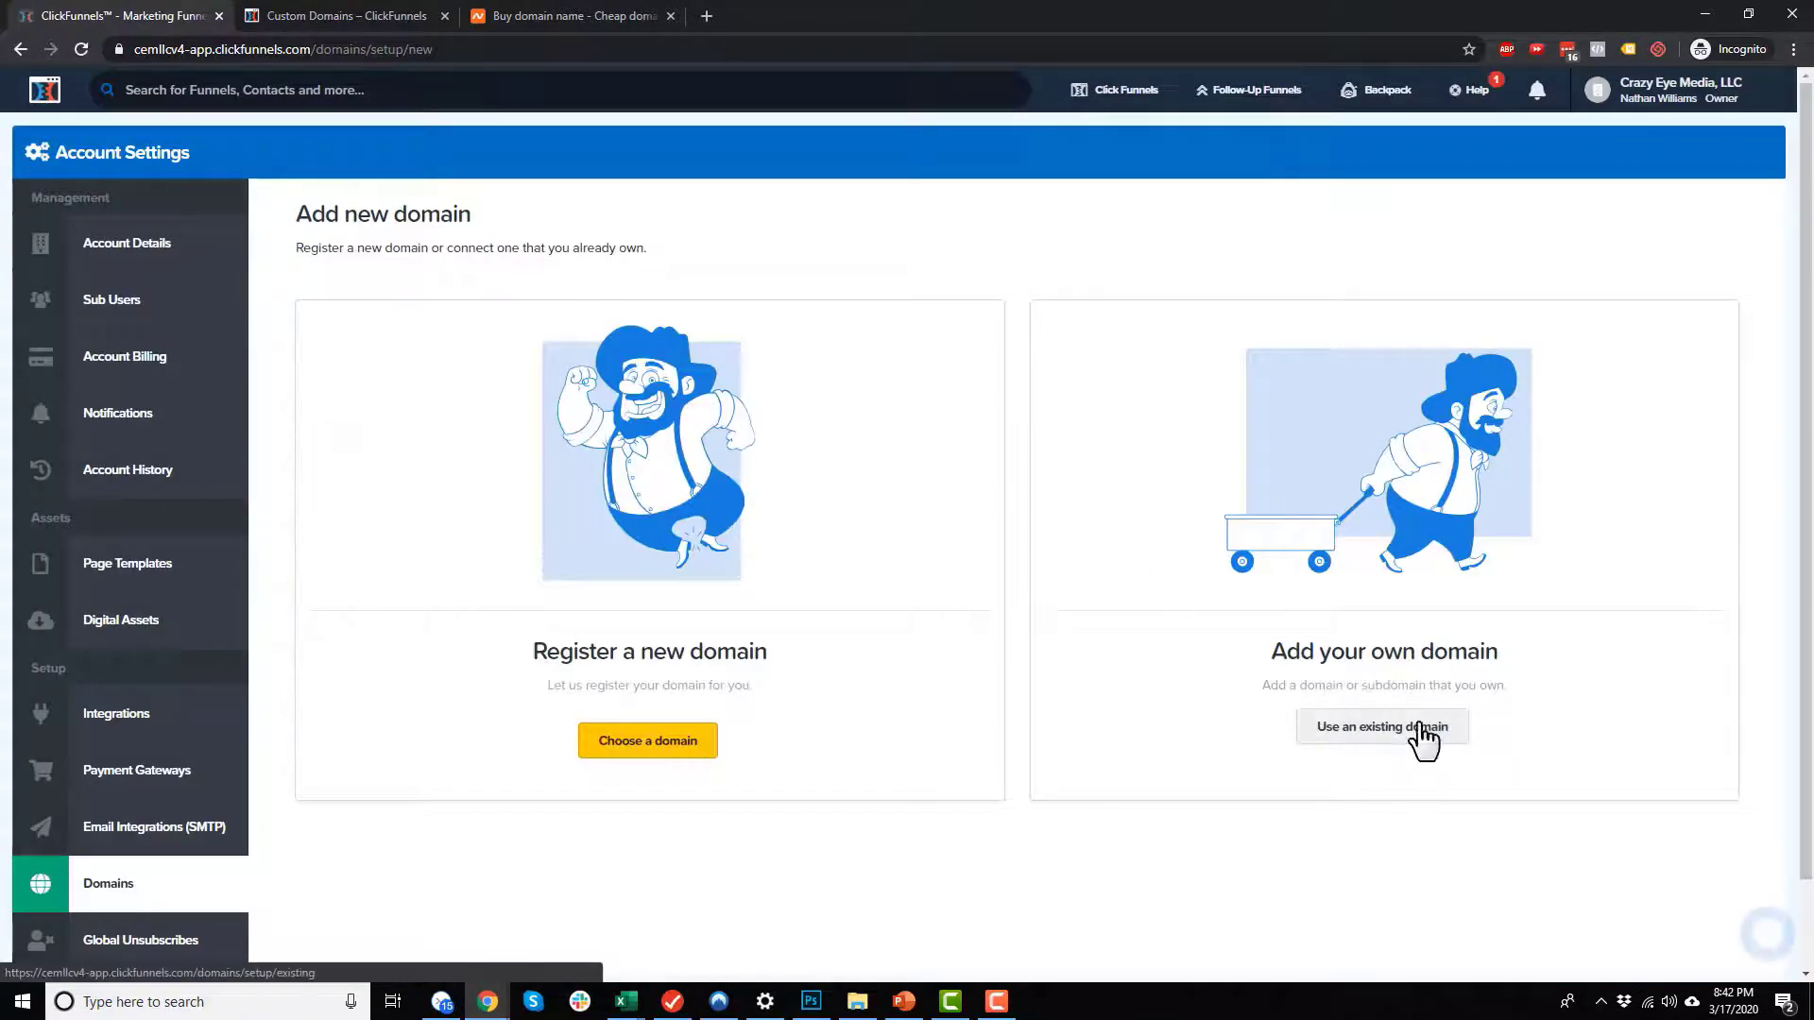
pyautogui.click(1403, 736)
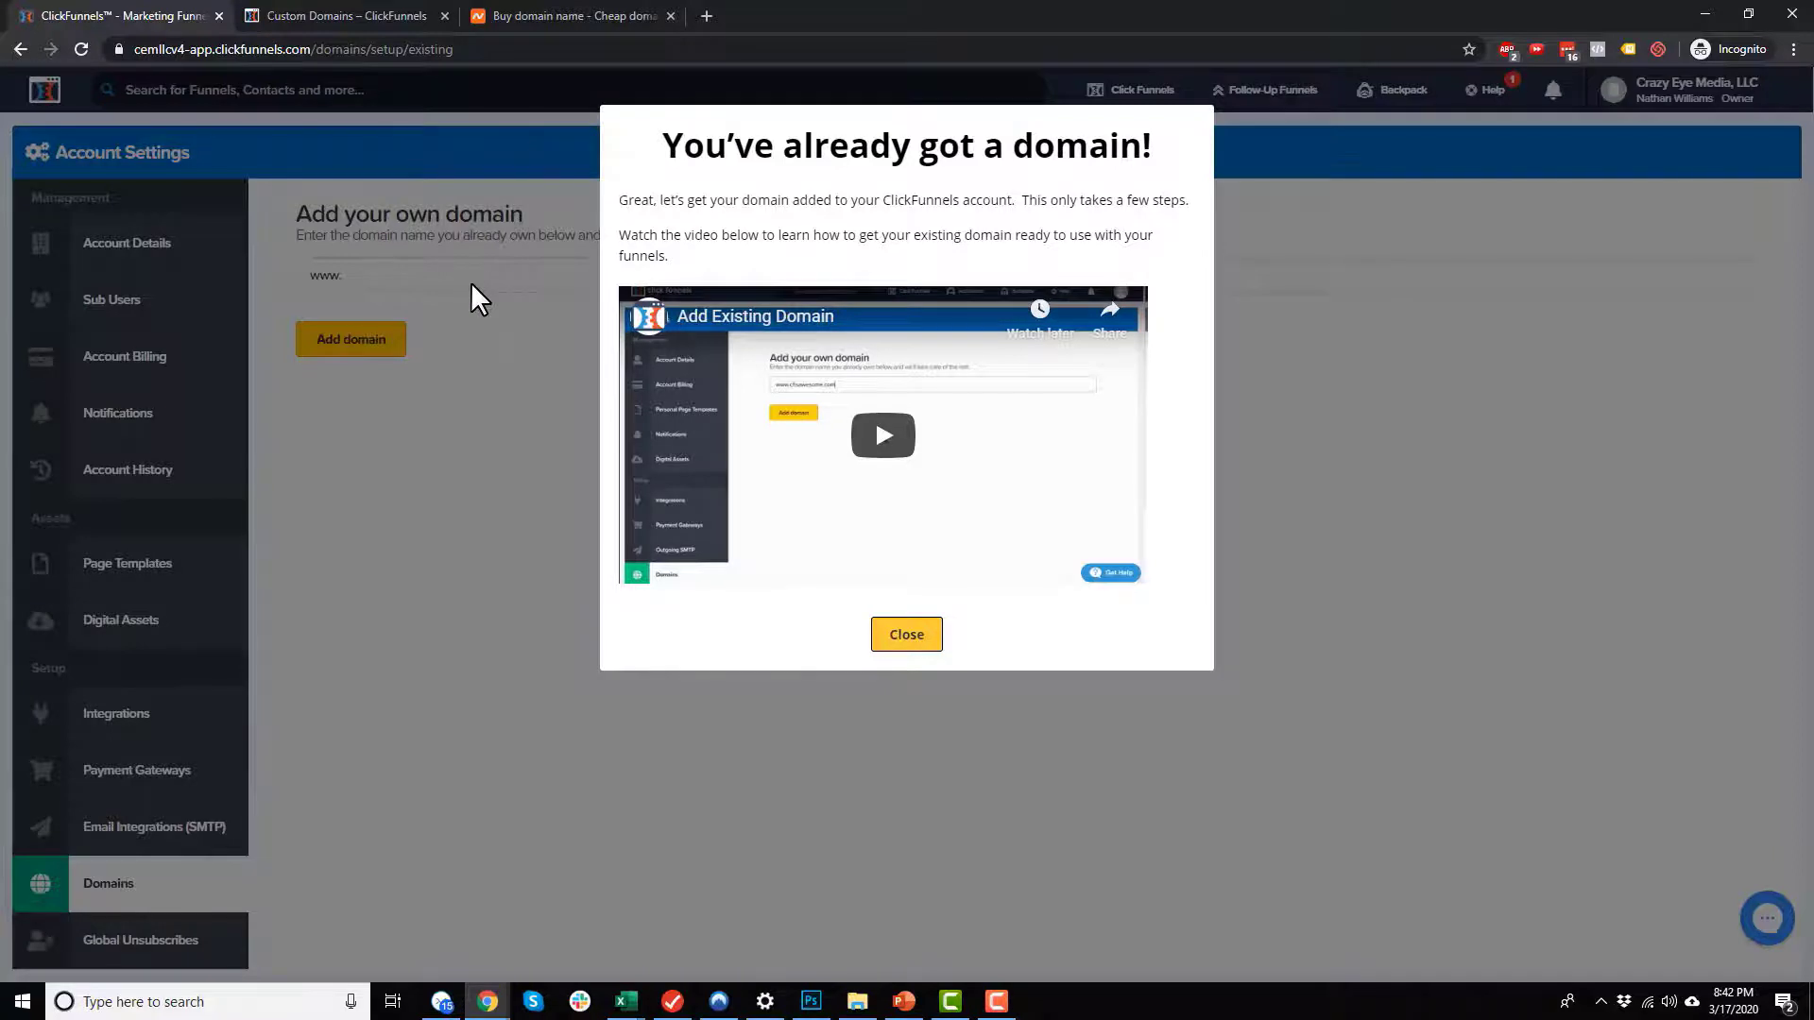
pyautogui.click(904, 636)
# Step: Look through the Custom Domains help page and the full list of domain registrar instructions
pyautogui.click(337, 19)
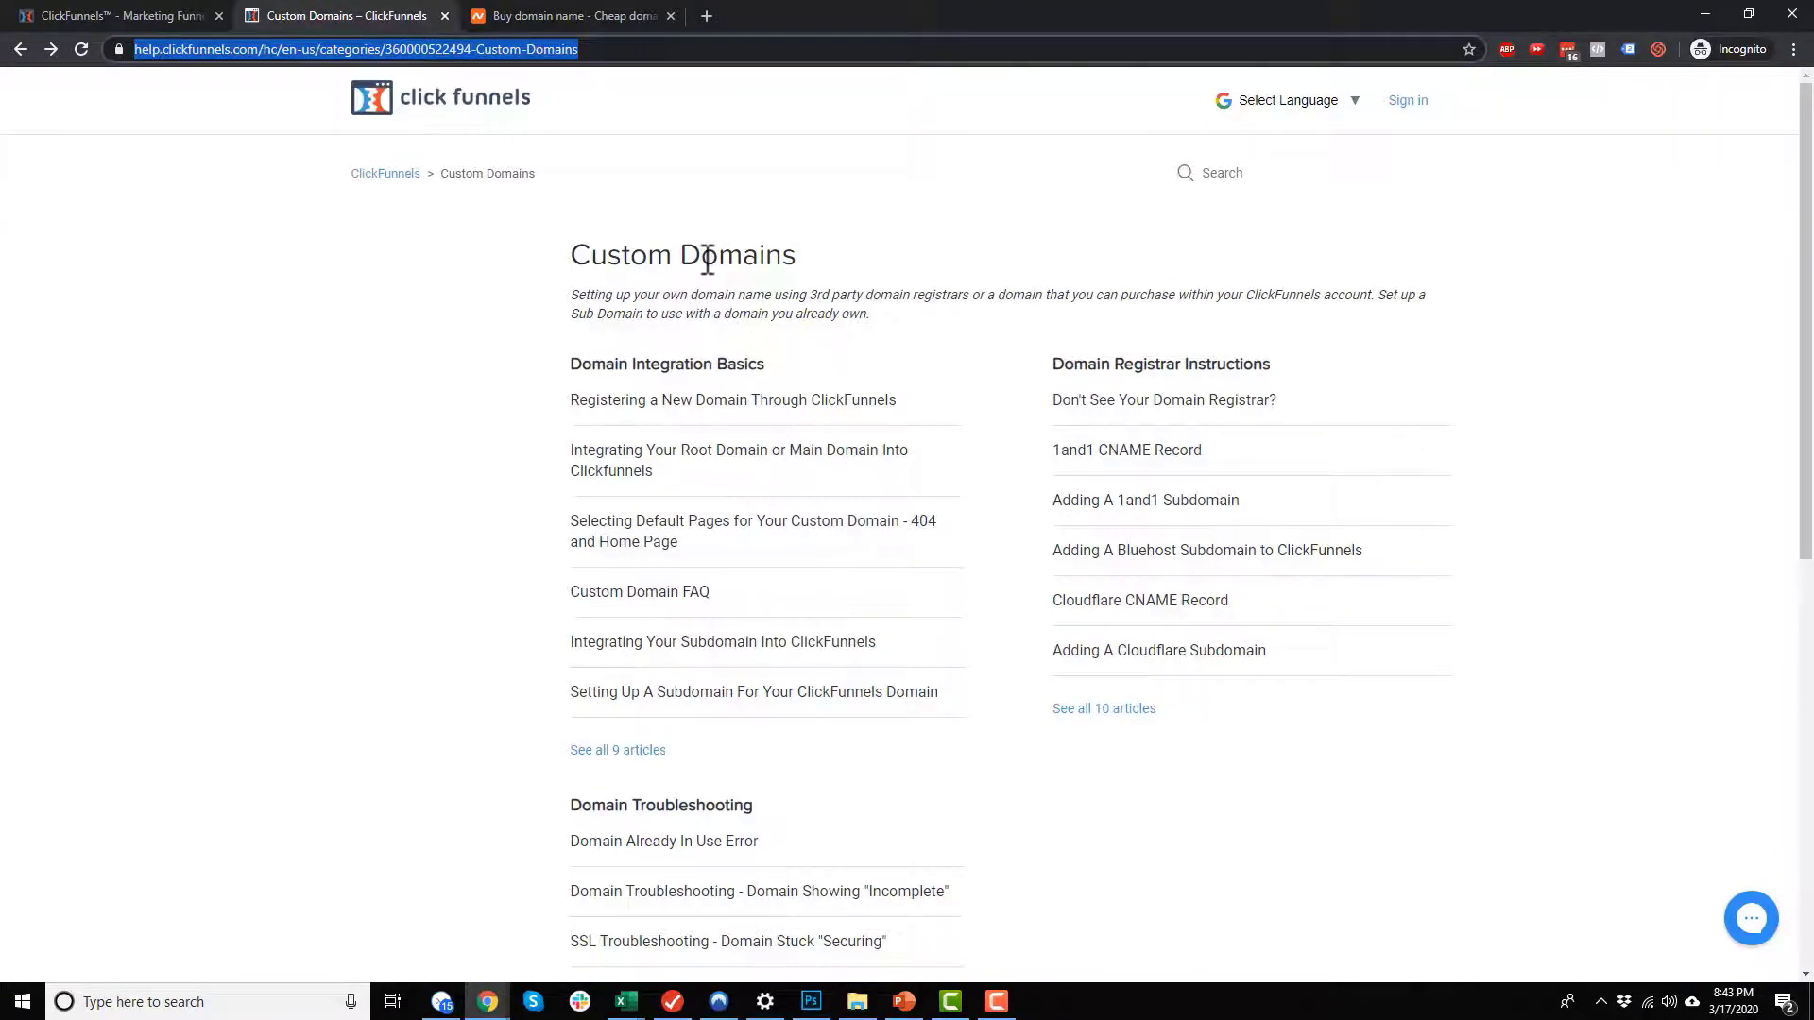
pyautogui.scroll(-1, 952, 361)
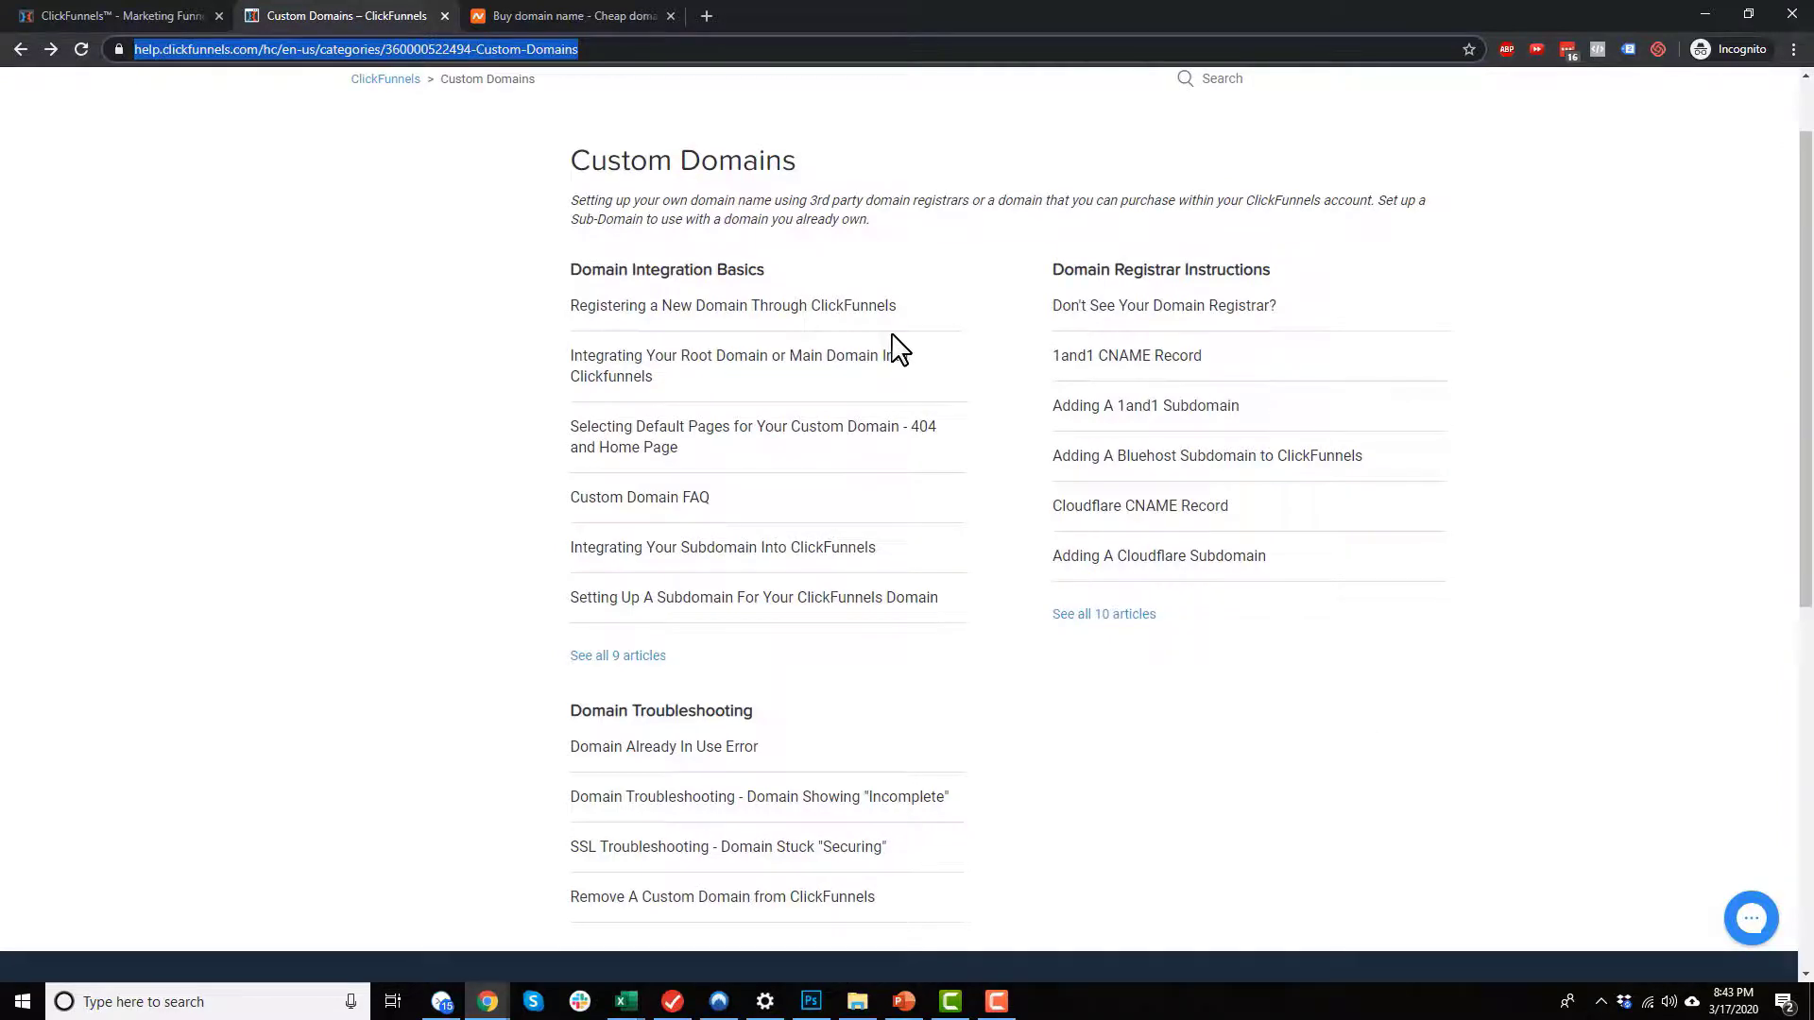
pyautogui.click(584, 15)
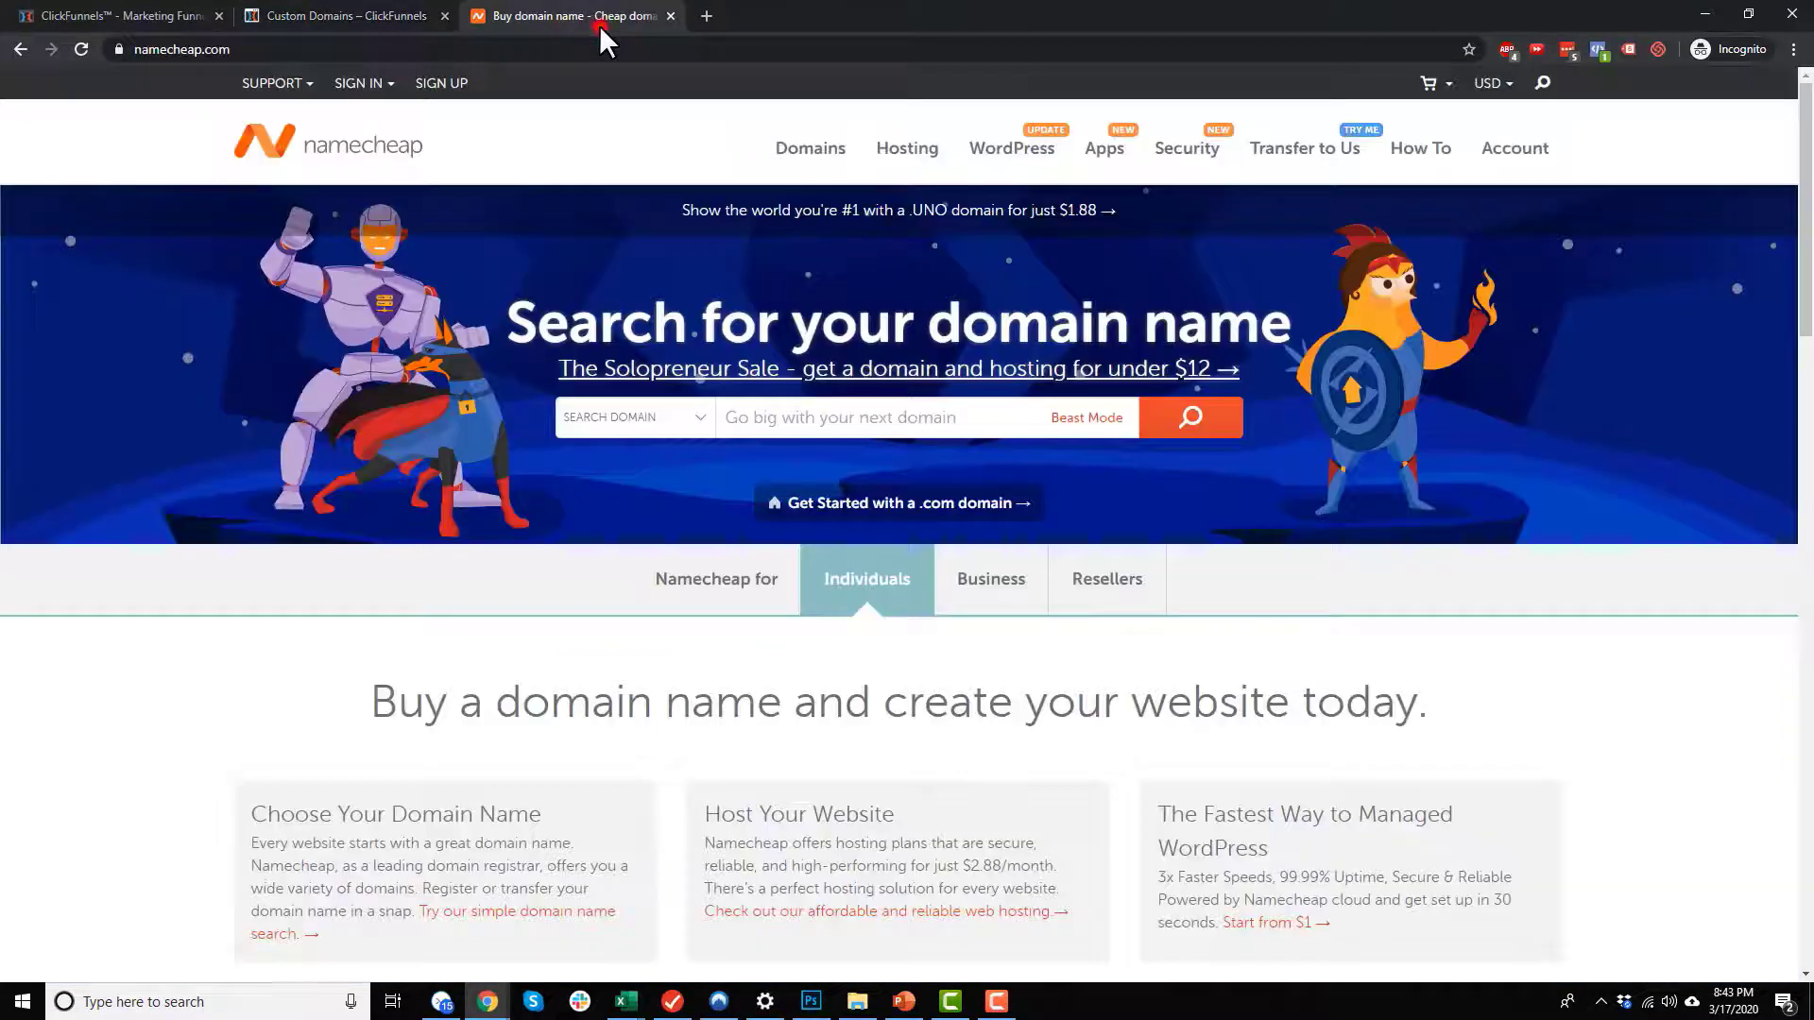
pyautogui.click(395, 17)
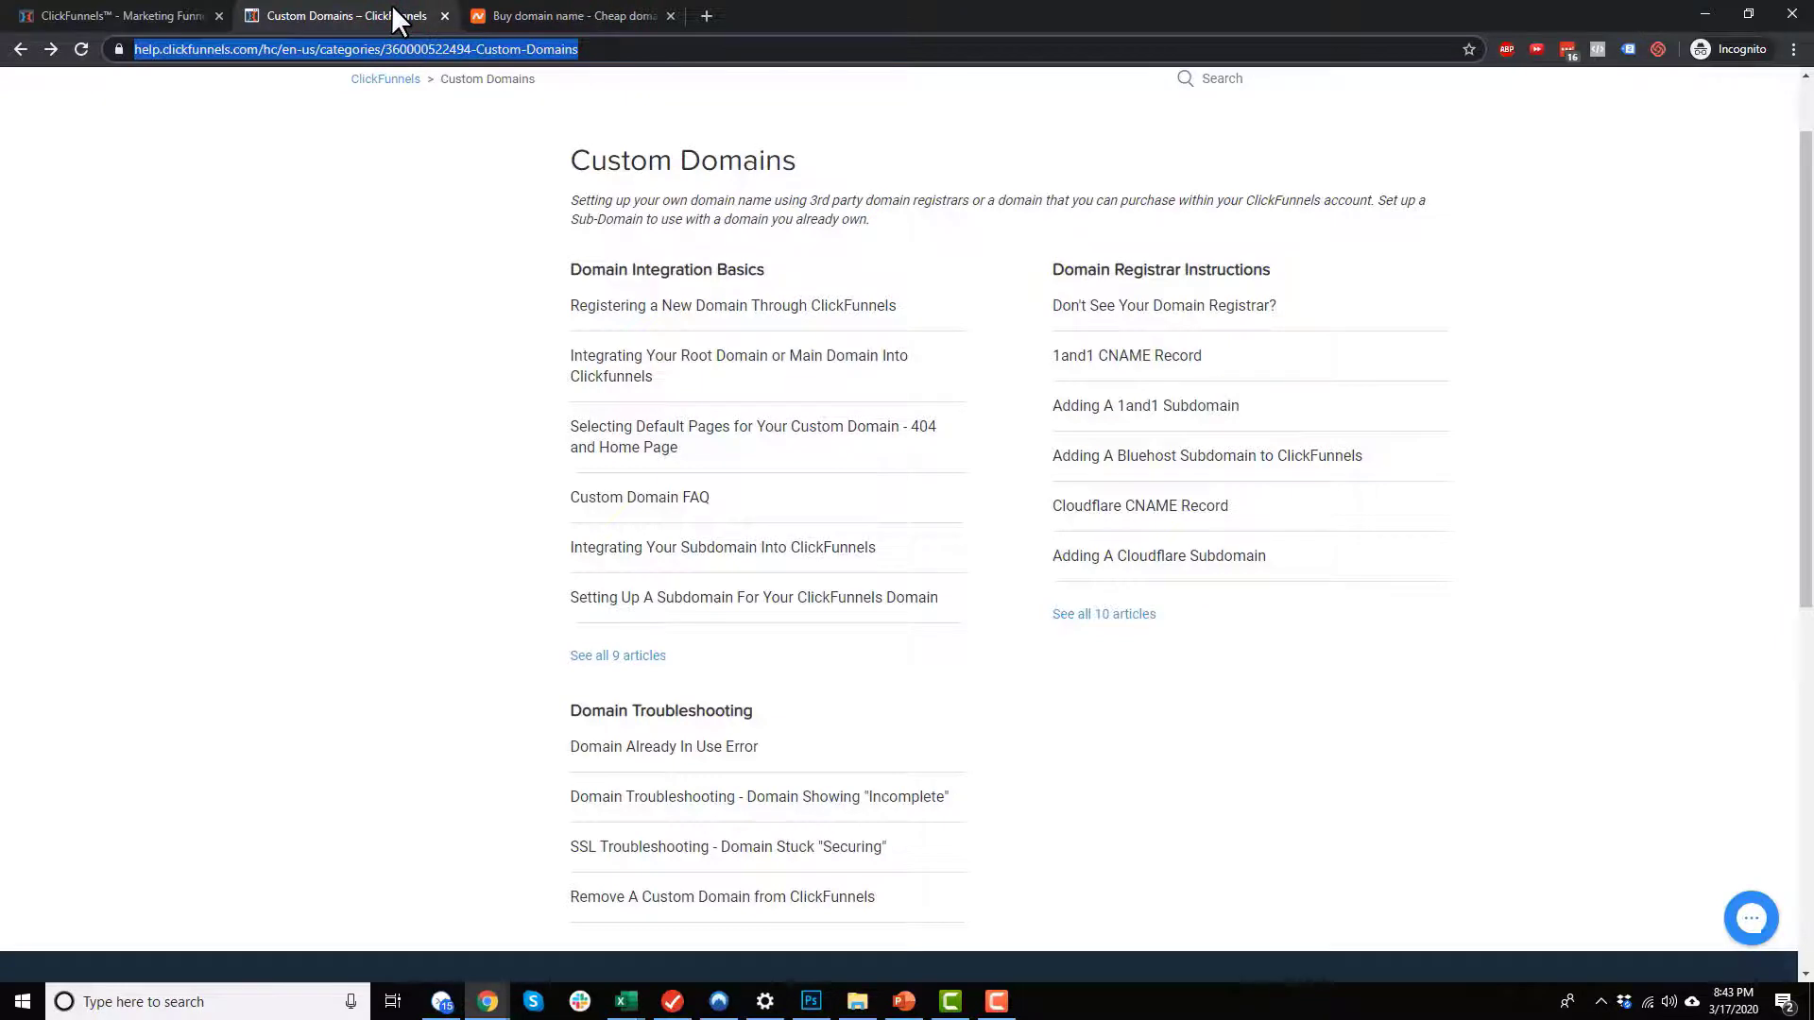
pyautogui.click(1122, 614)
pyautogui.scroll(-1, 945, 492)
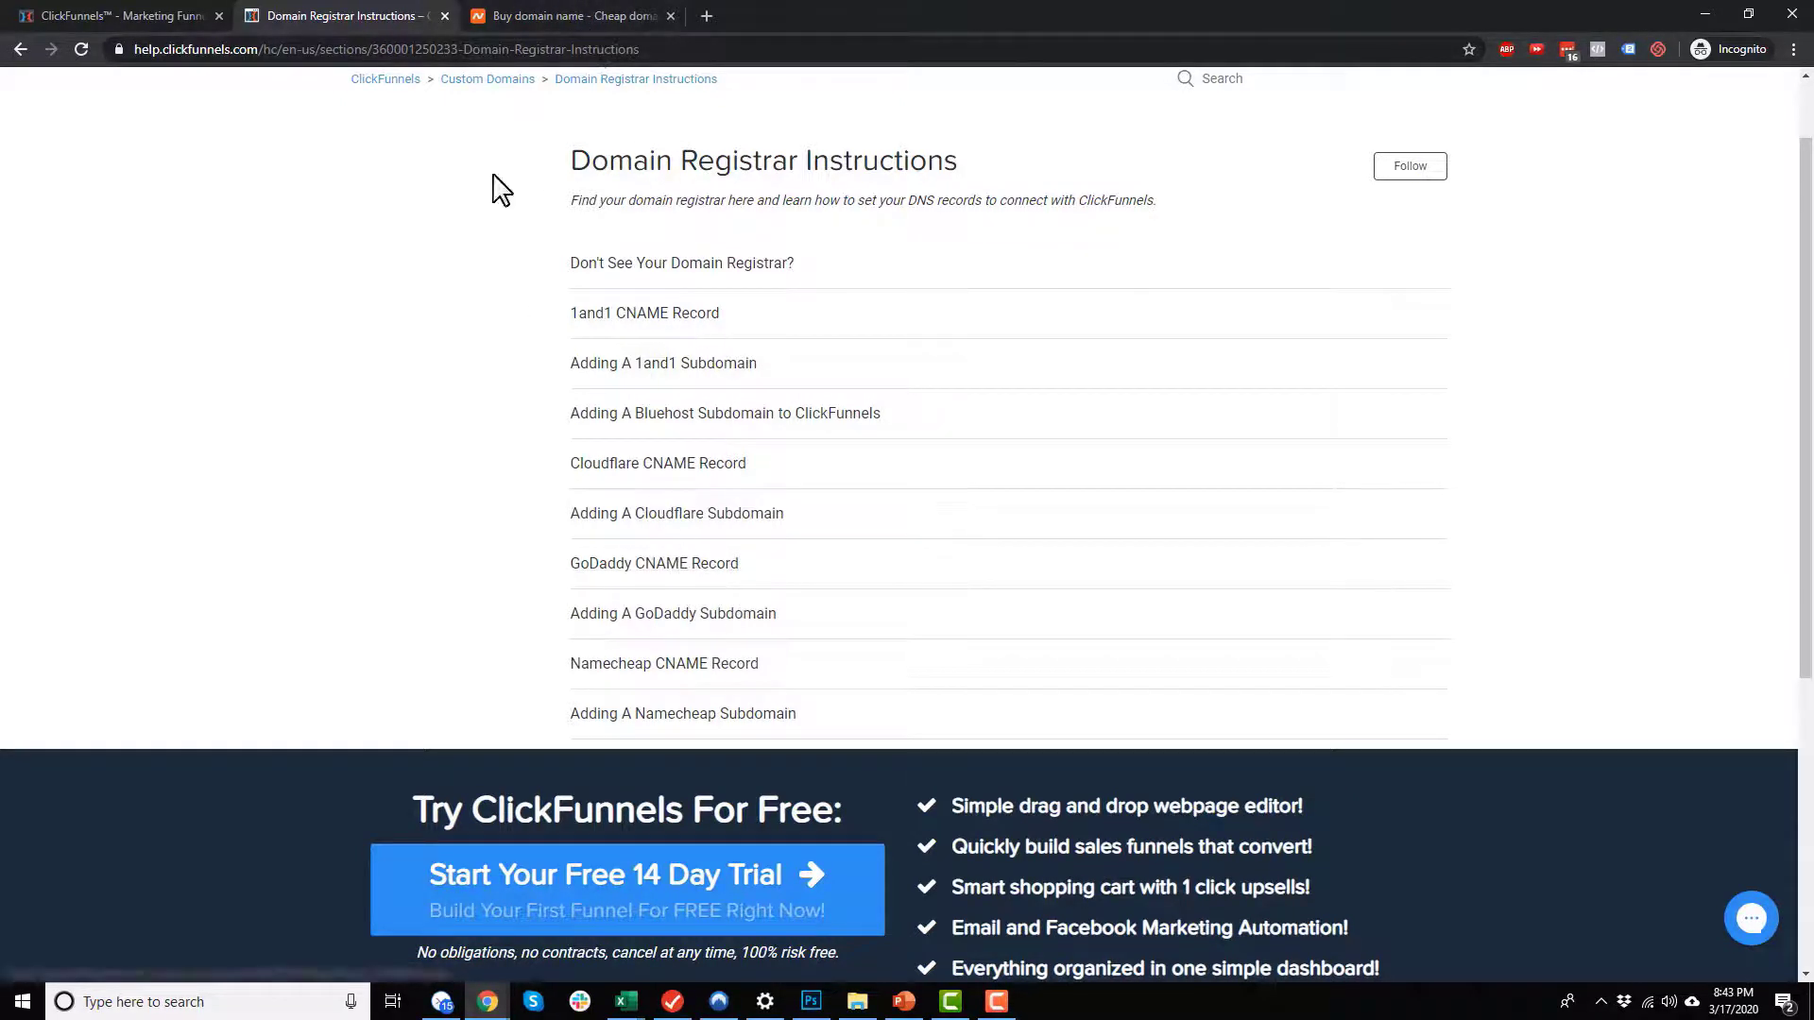
# Step: Switch to Namecheap and search for the domain name "cfcoursev4"
pyautogui.click(174, 15)
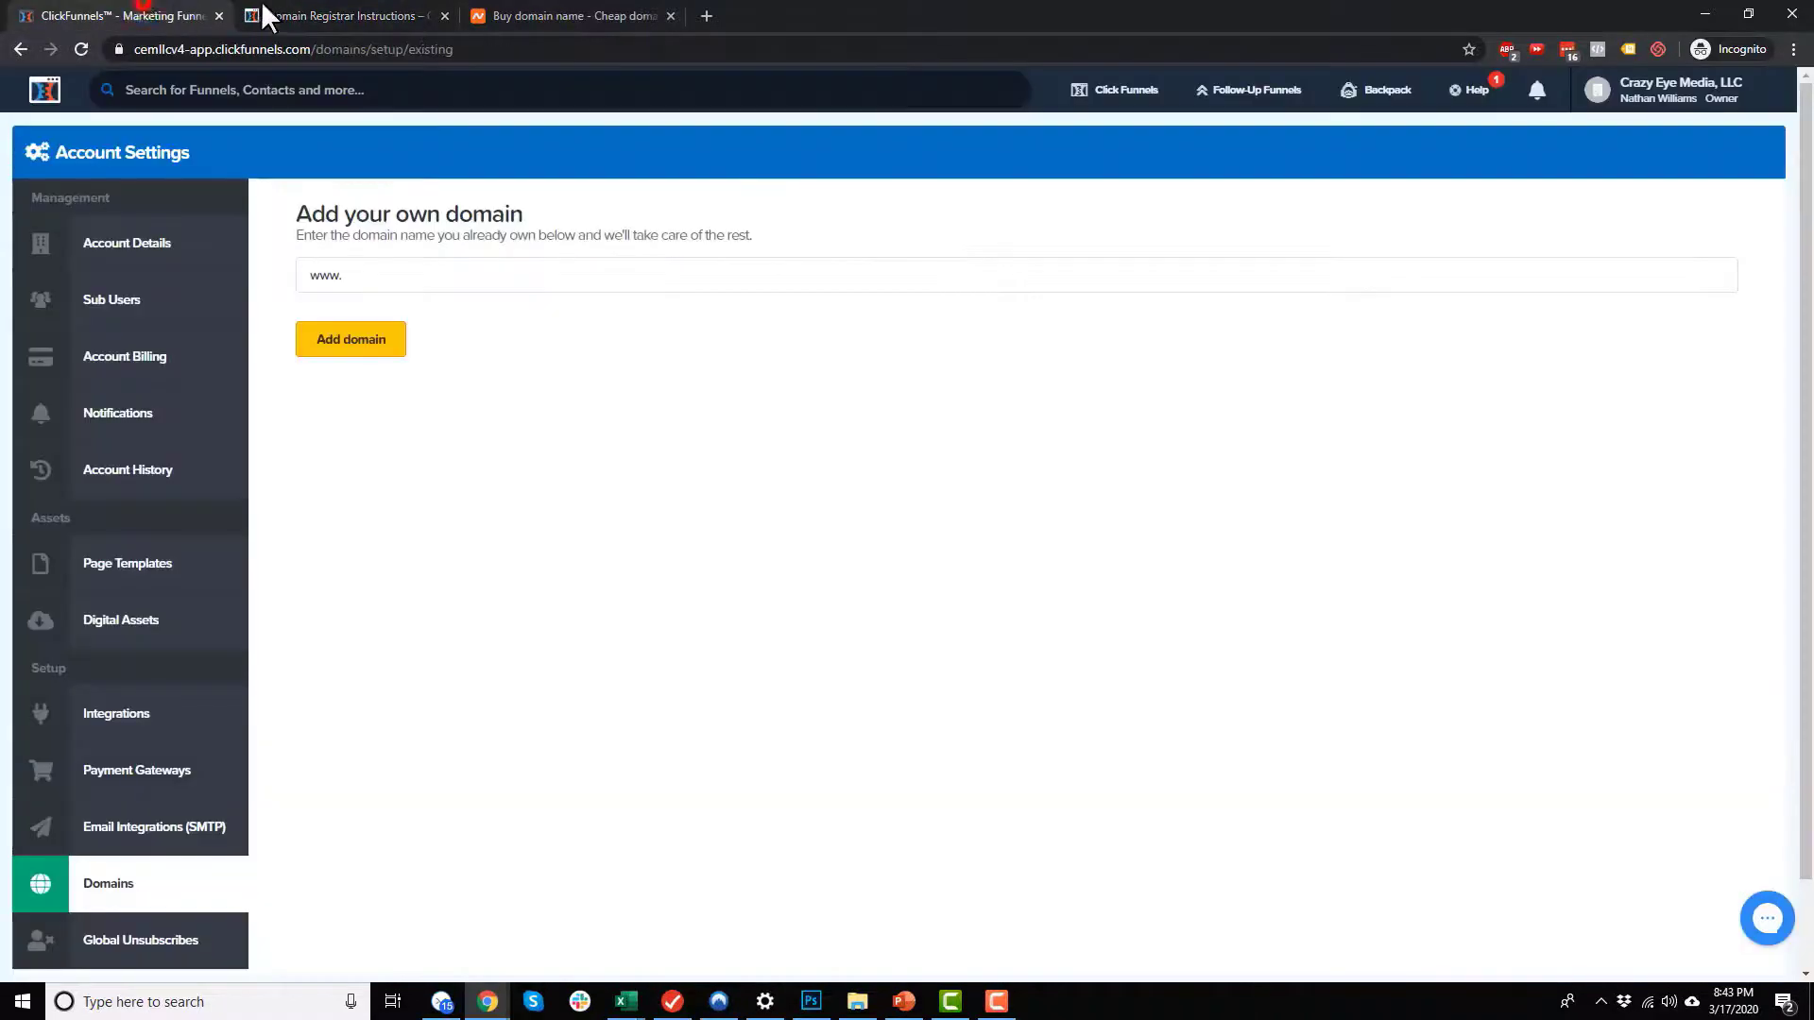
pyautogui.click(565, 14)
pyautogui.click(921, 422)
pyautogui.write('cfcoursev4')
pyautogui.click(1205, 417)
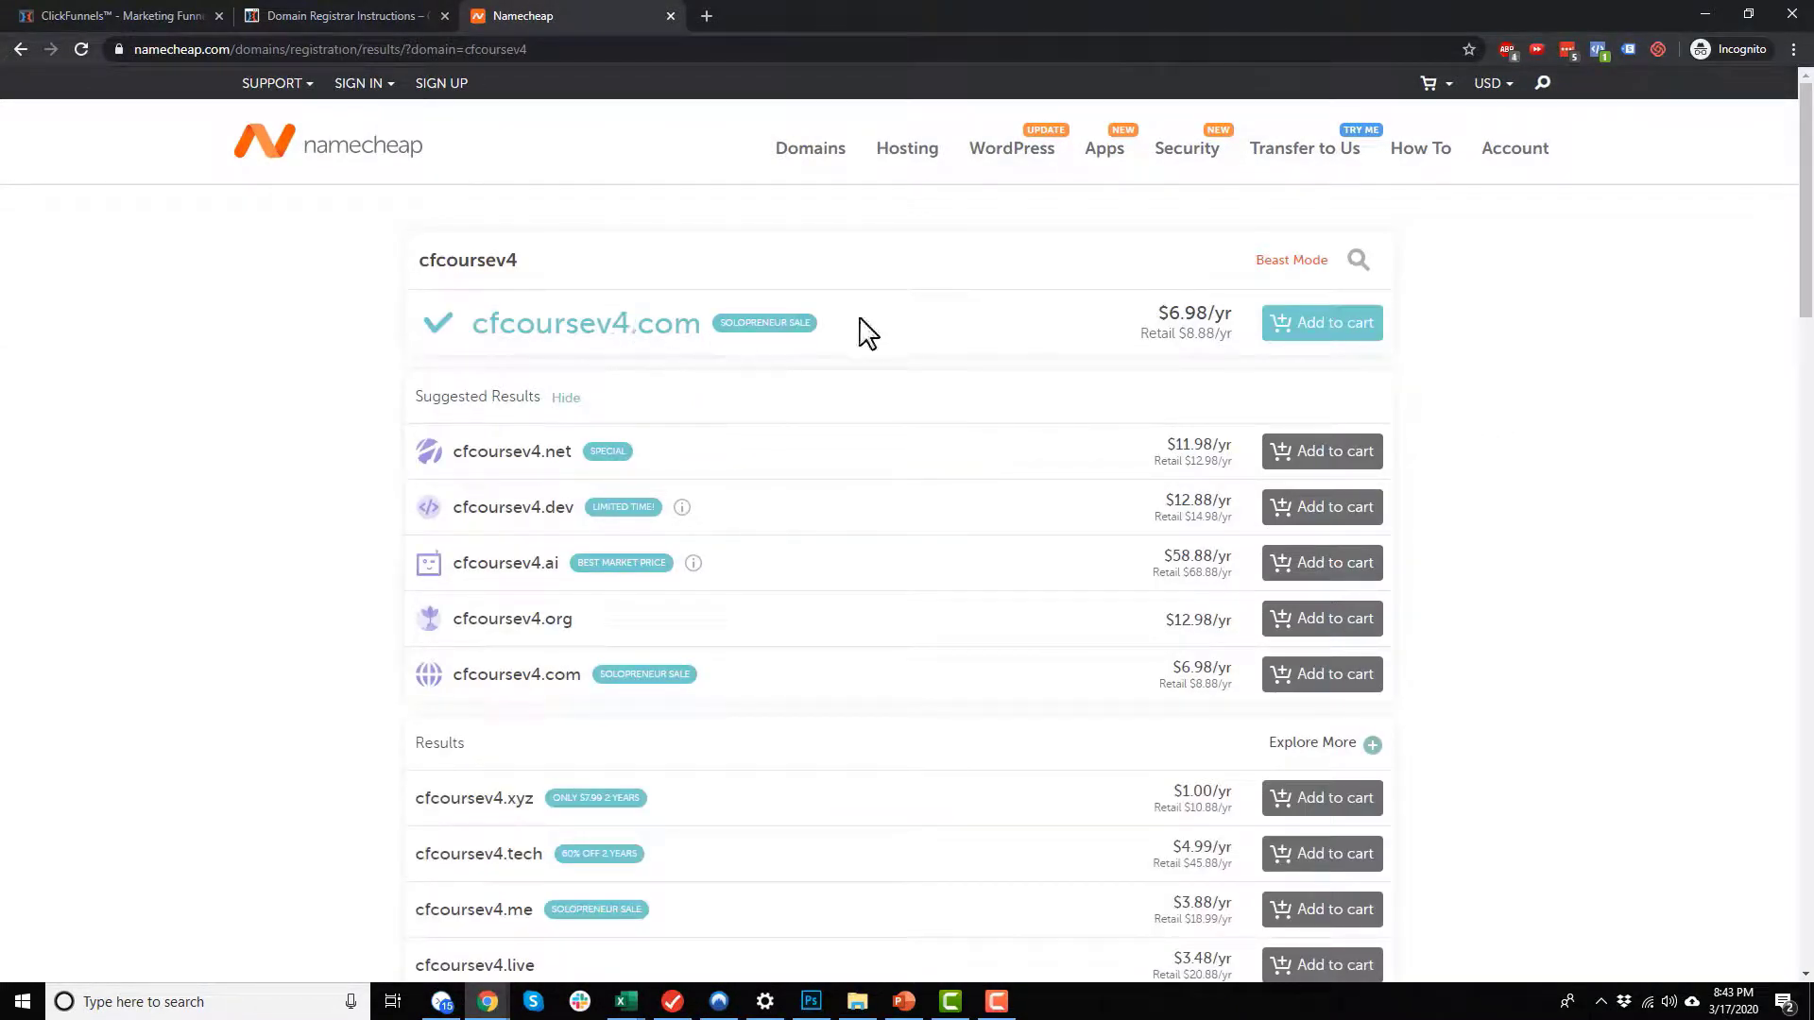
# Step: Add cfcoursev4.com to the Namecheap cart, view the cart and proceed to checkout
pyautogui.moveTo(641, 332); pyautogui.dragTo(707, 338)
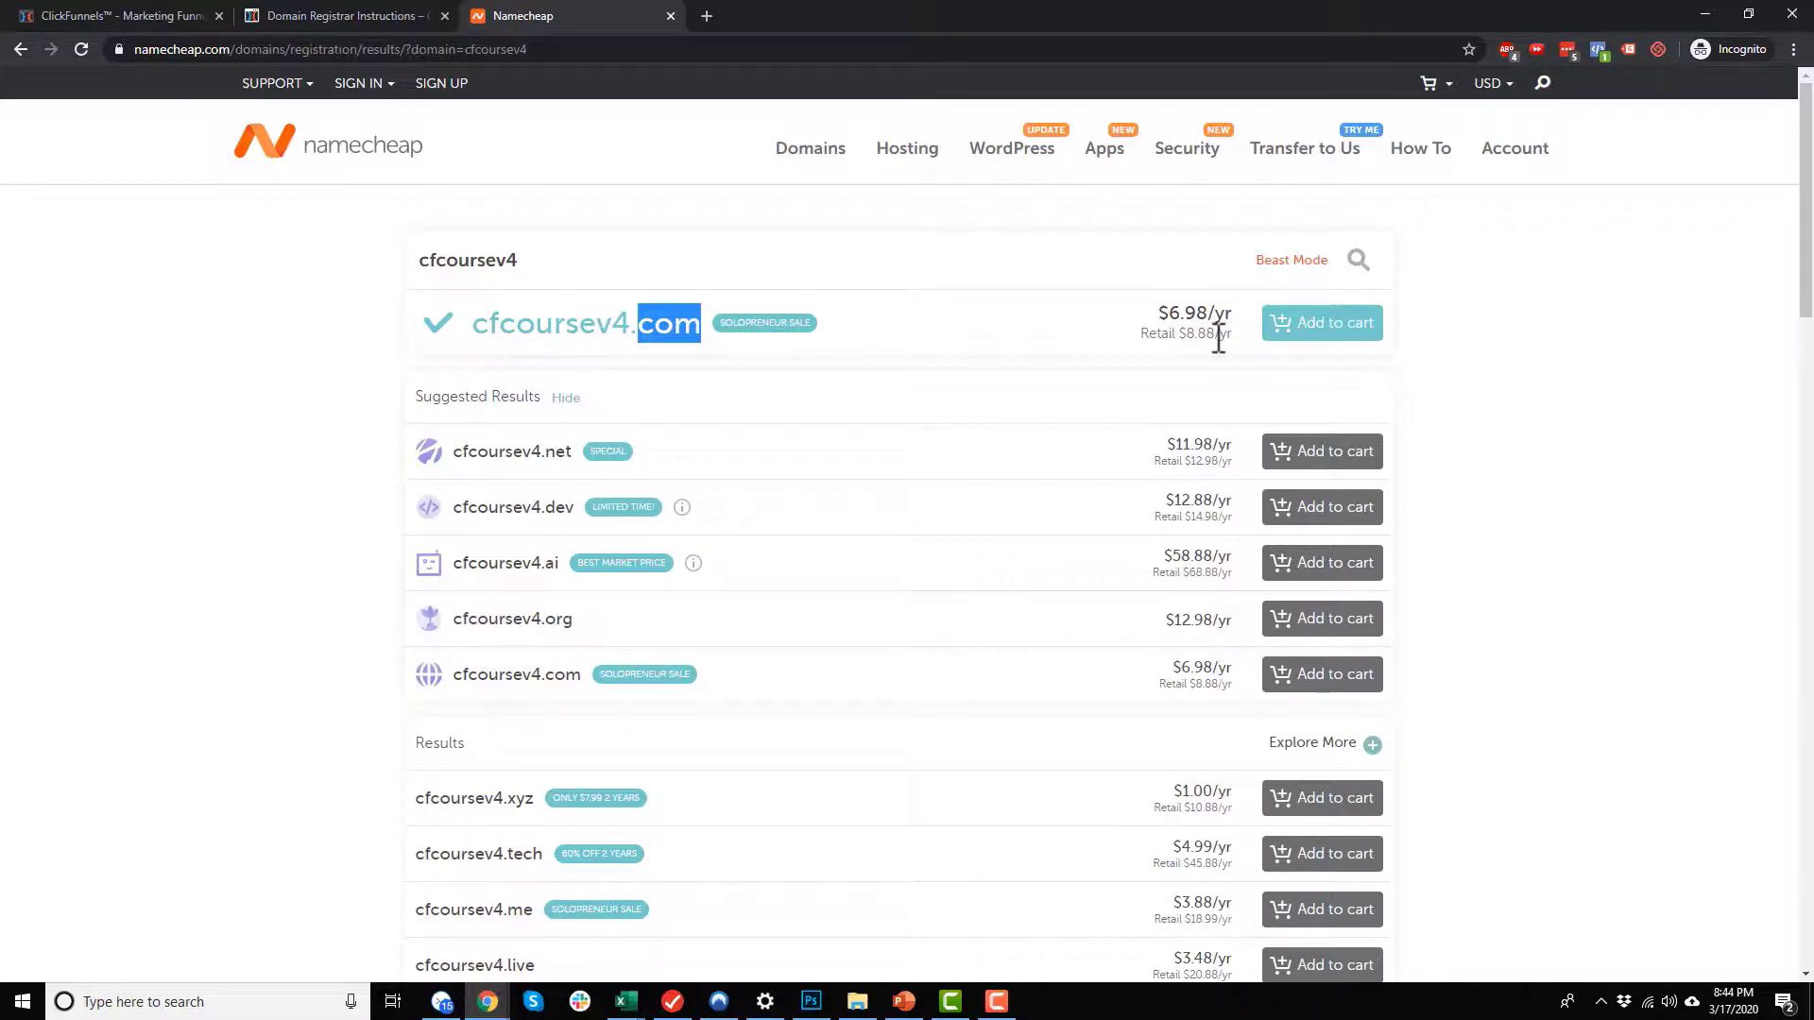
pyautogui.click(1360, 349)
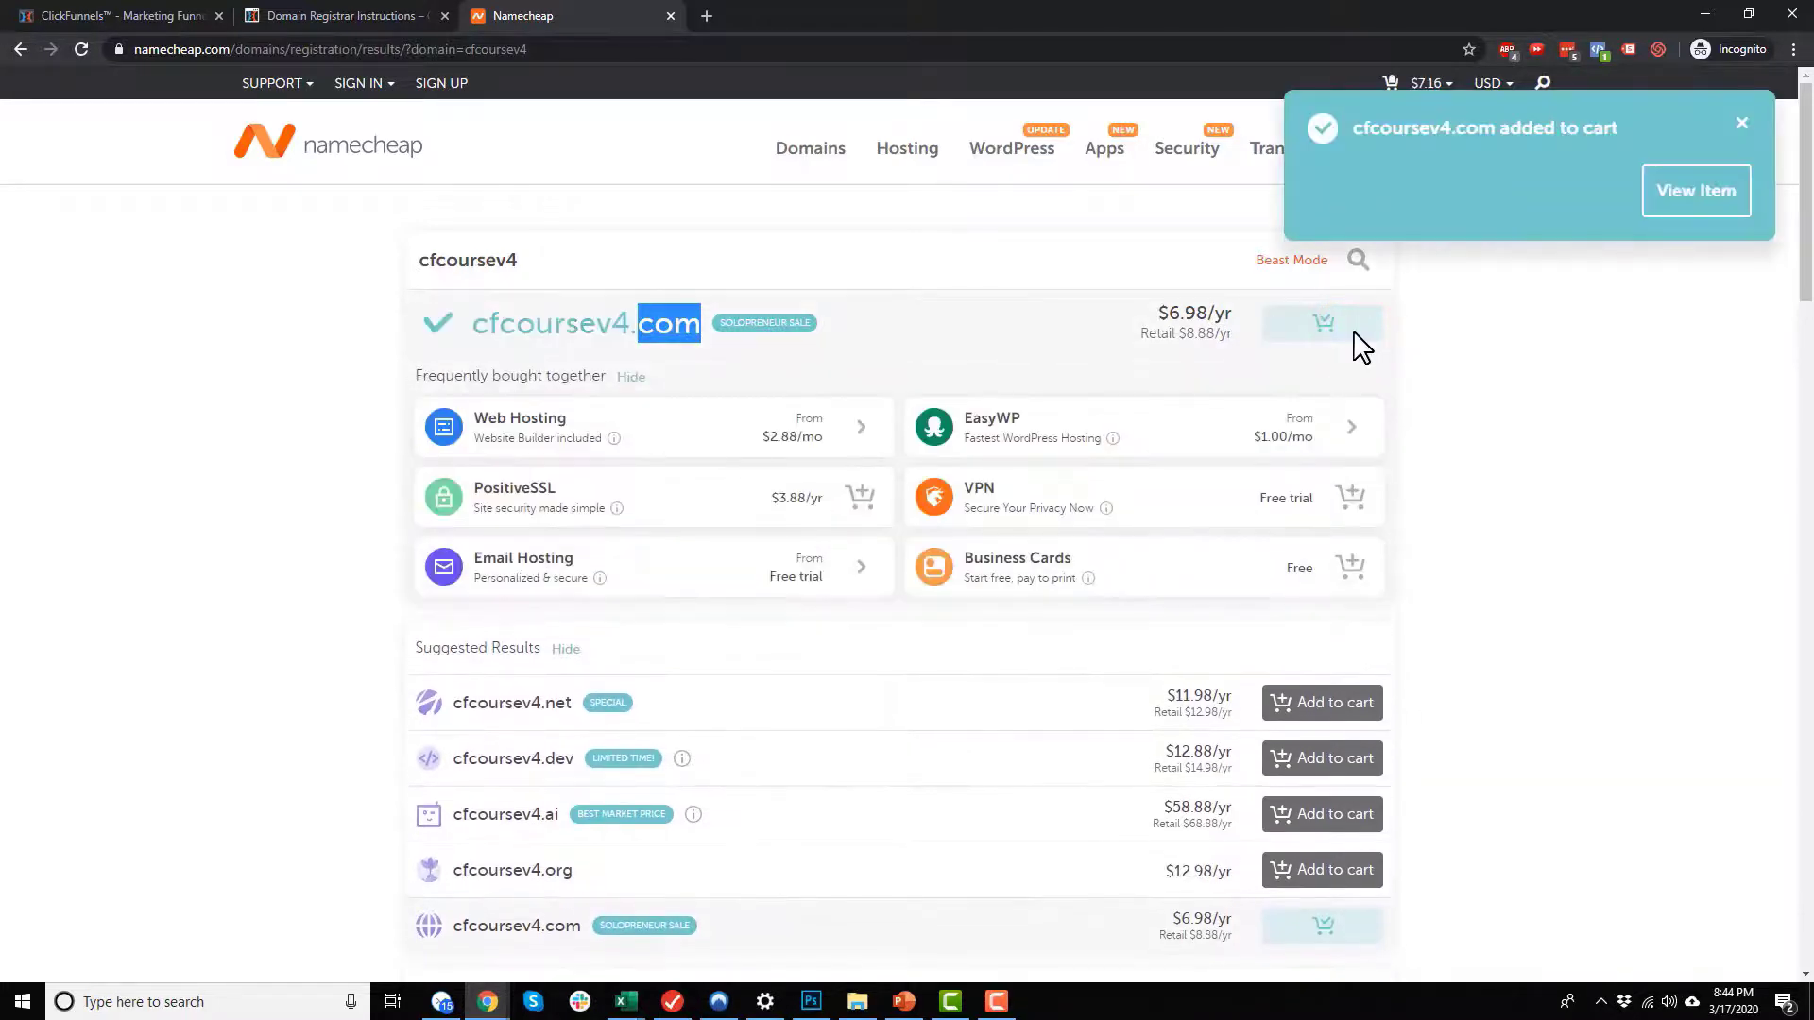
pyautogui.click(1711, 200)
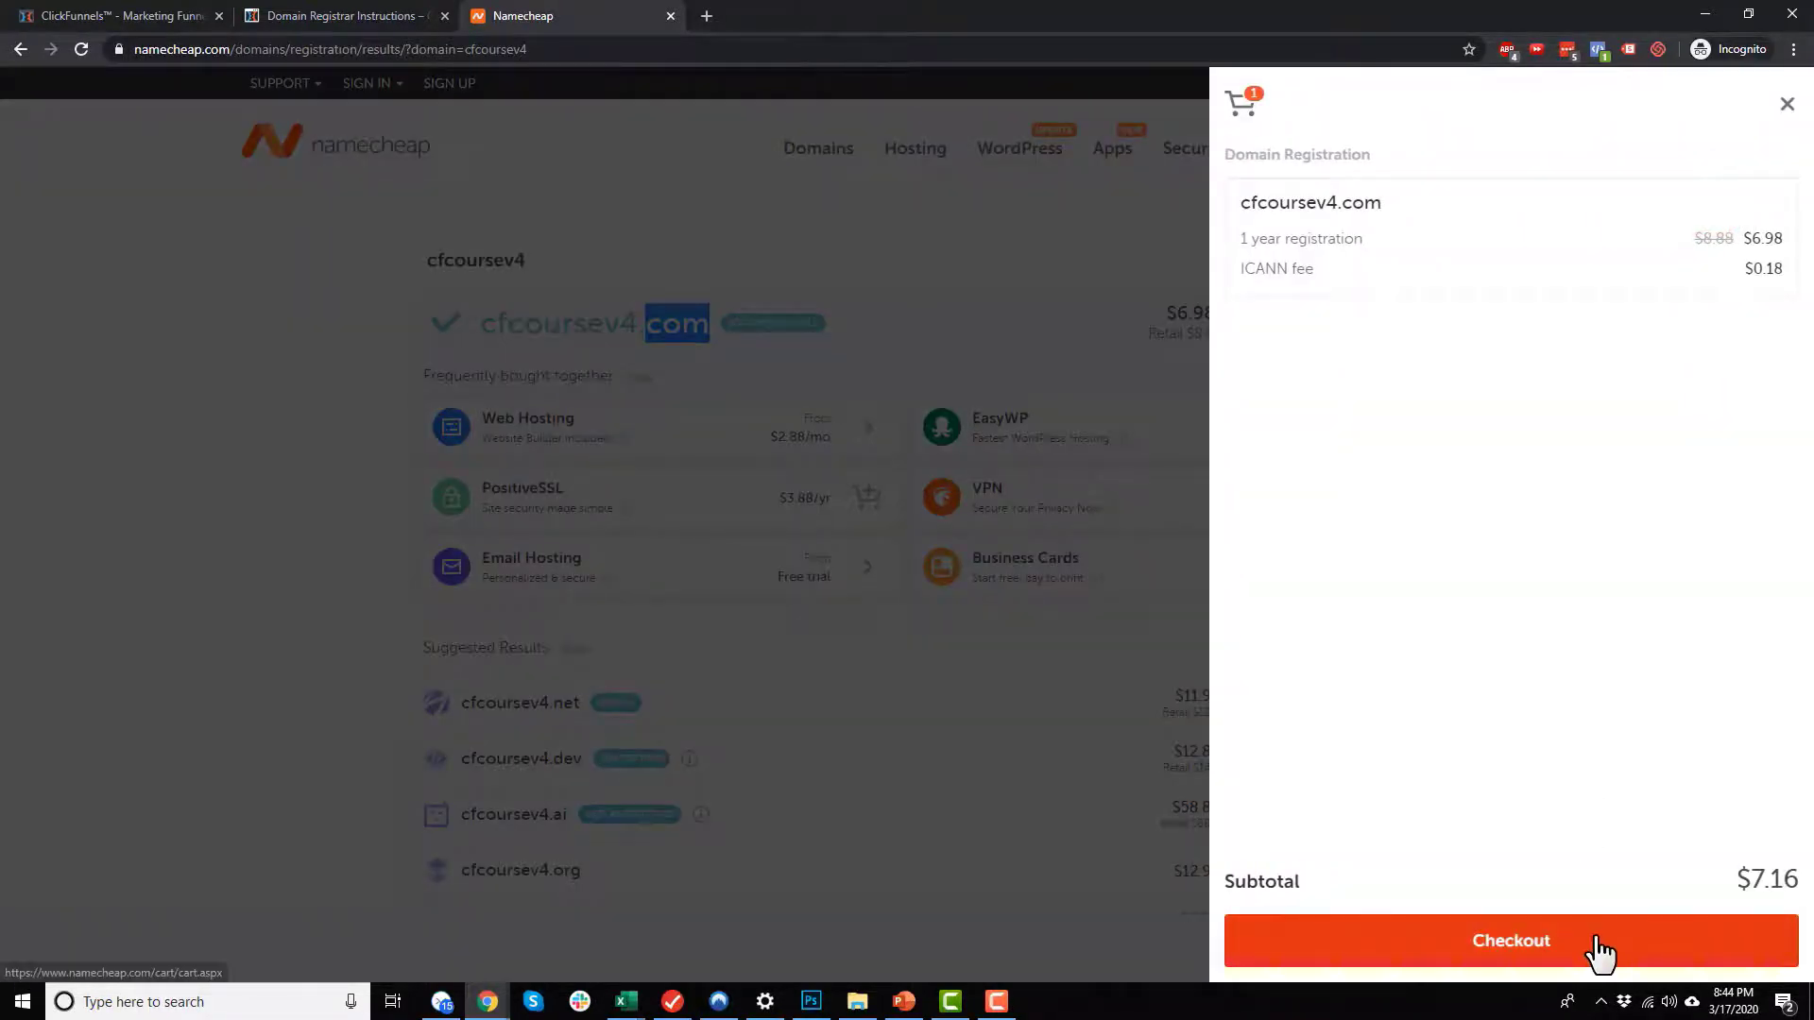
pyautogui.click(1599, 949)
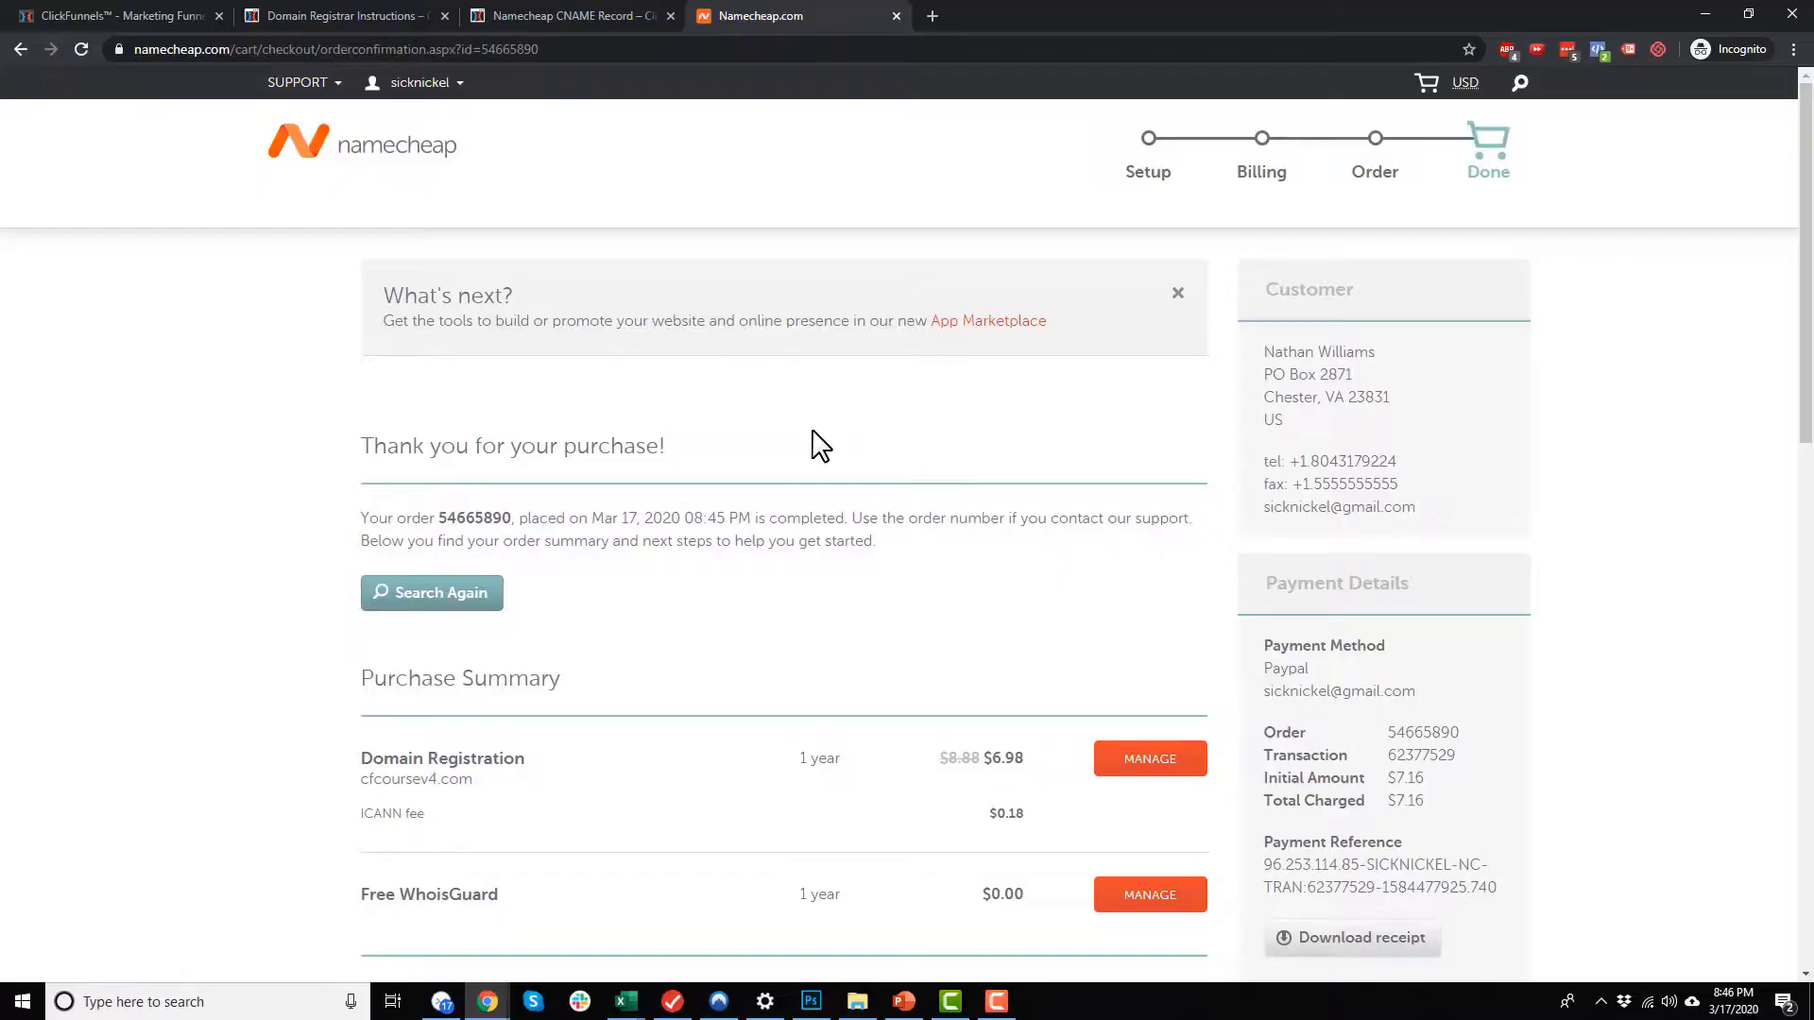
# Step: Open the management page of the purchased cfcoursev4.com domain and, following the Namecheap CNAME article, show its Advanced DNS settings
pyautogui.scroll(-1, 944, 607)
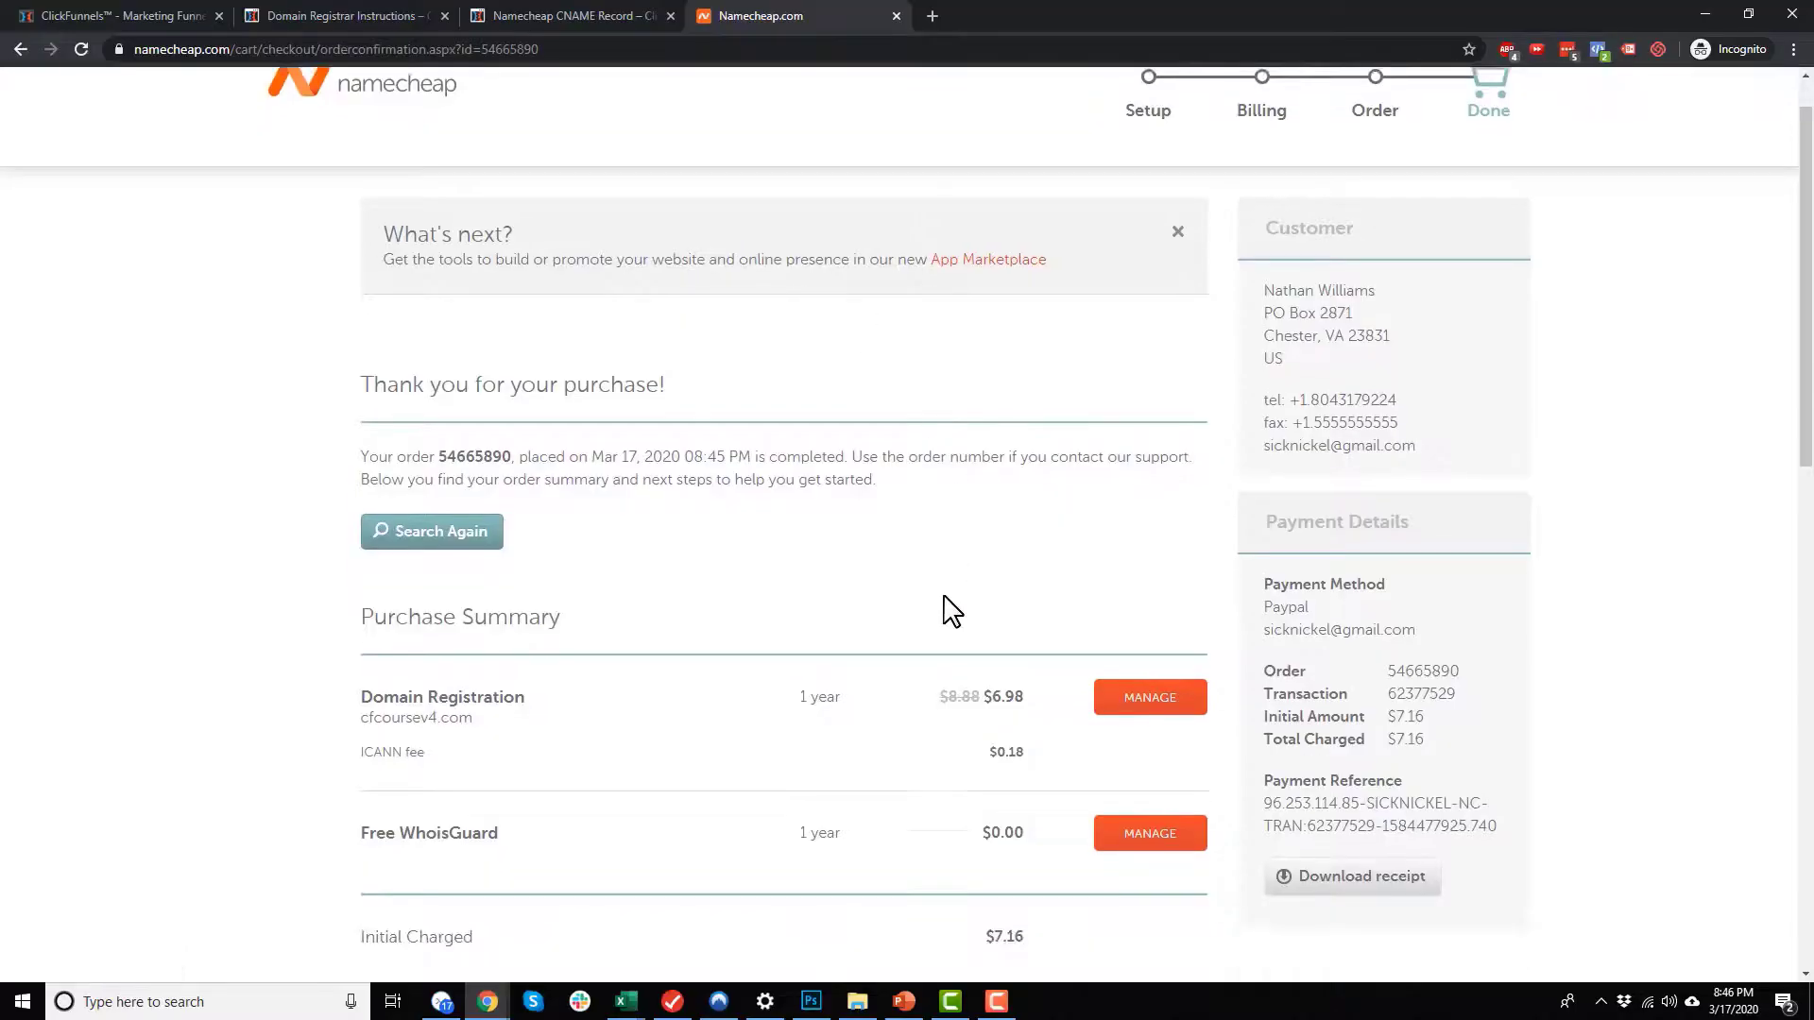
pyautogui.click(1149, 671)
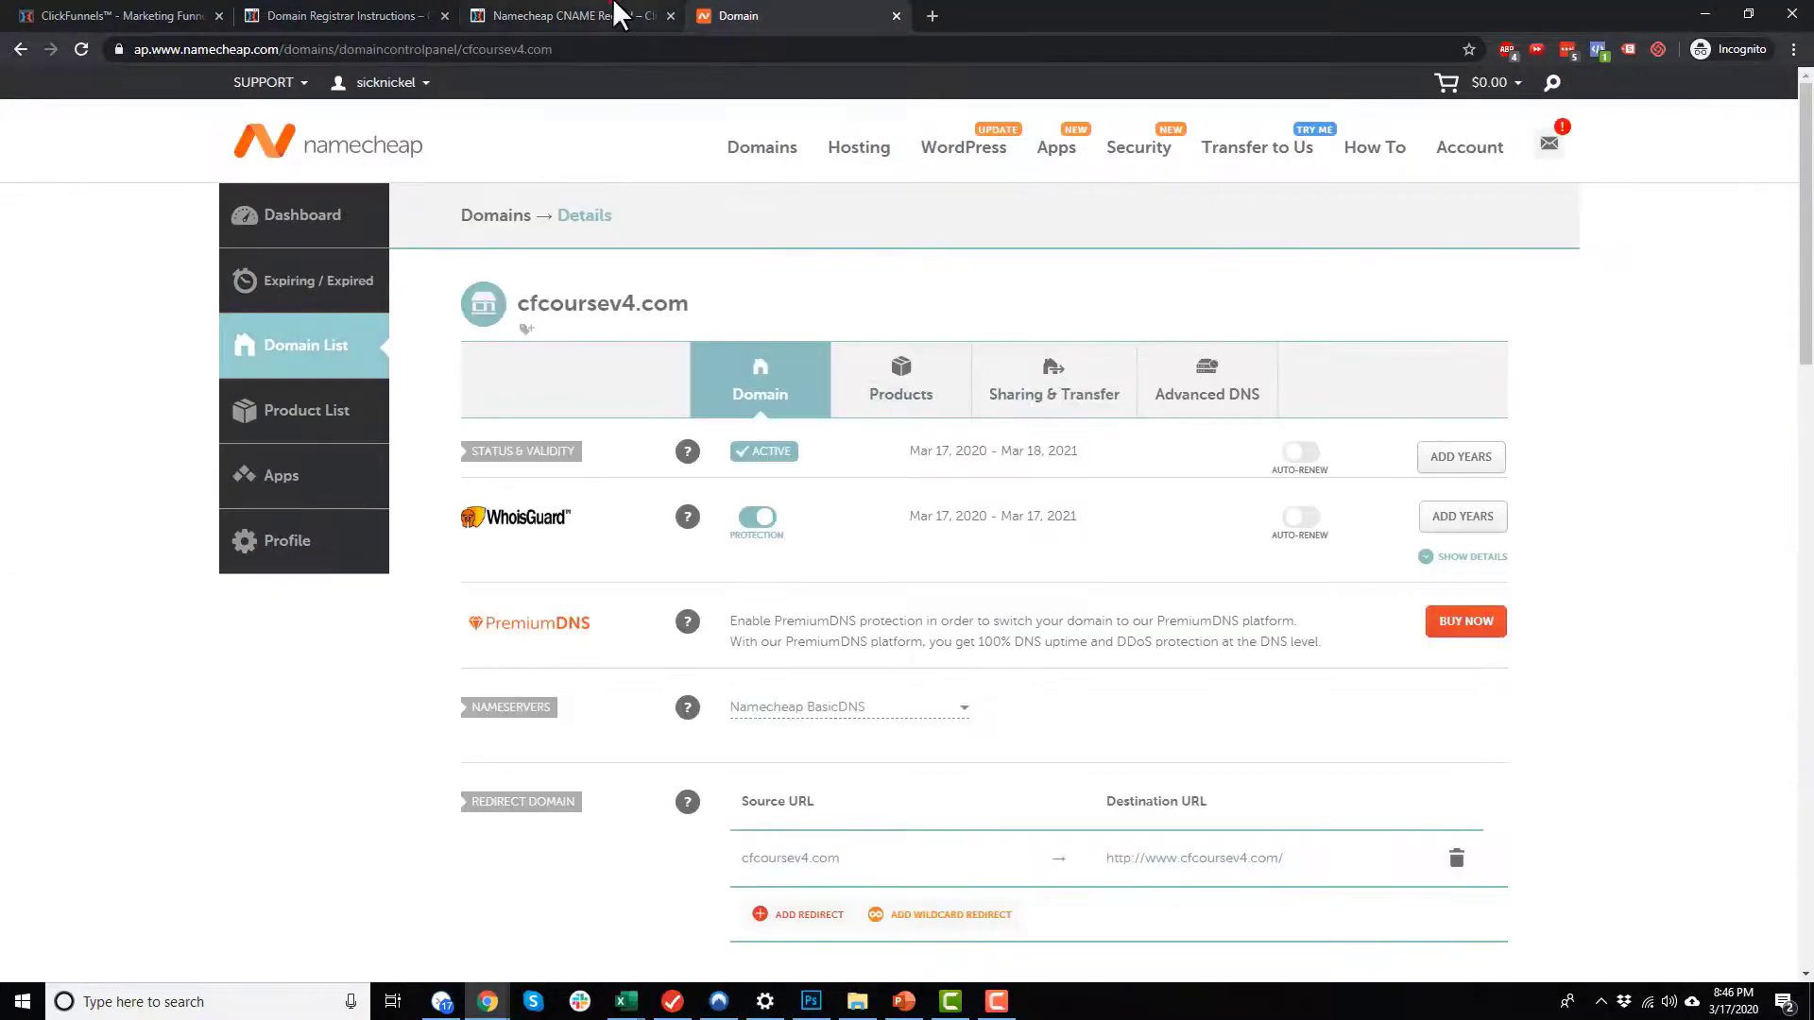
pyautogui.click(567, 16)
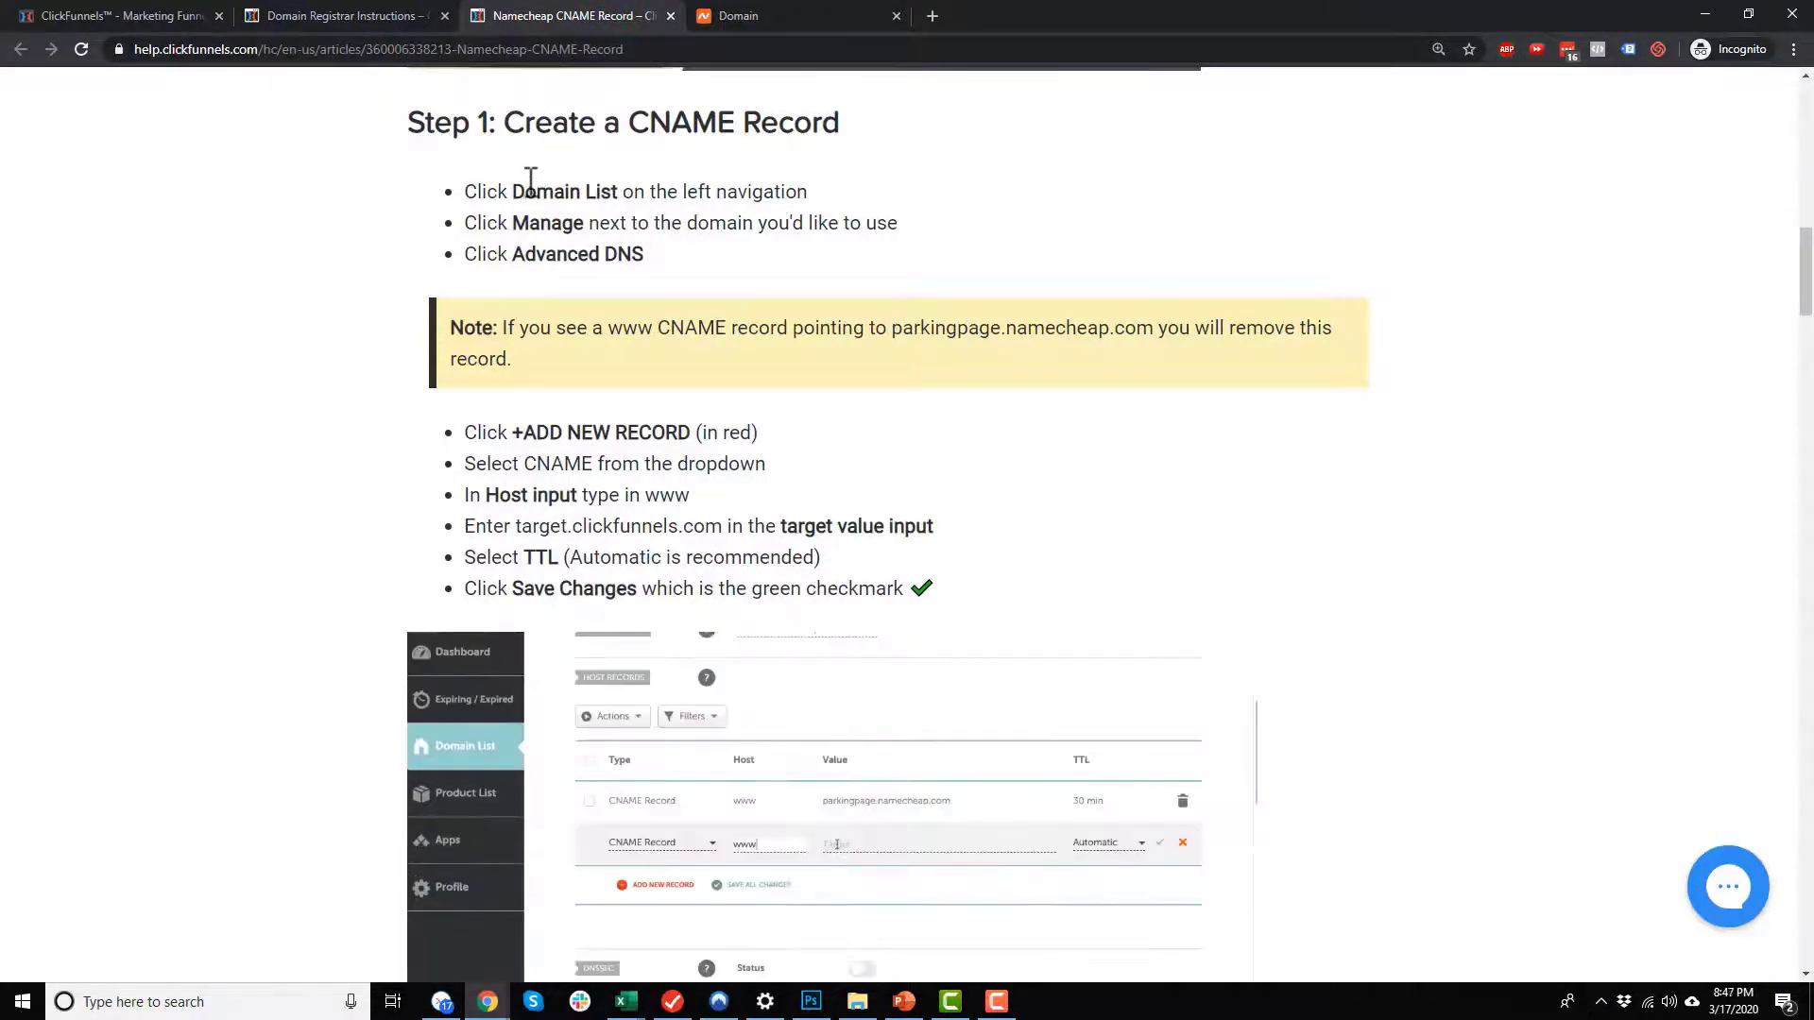
pyautogui.moveTo(529, 262); pyautogui.dragTo(646, 256)
pyautogui.click(832, 16)
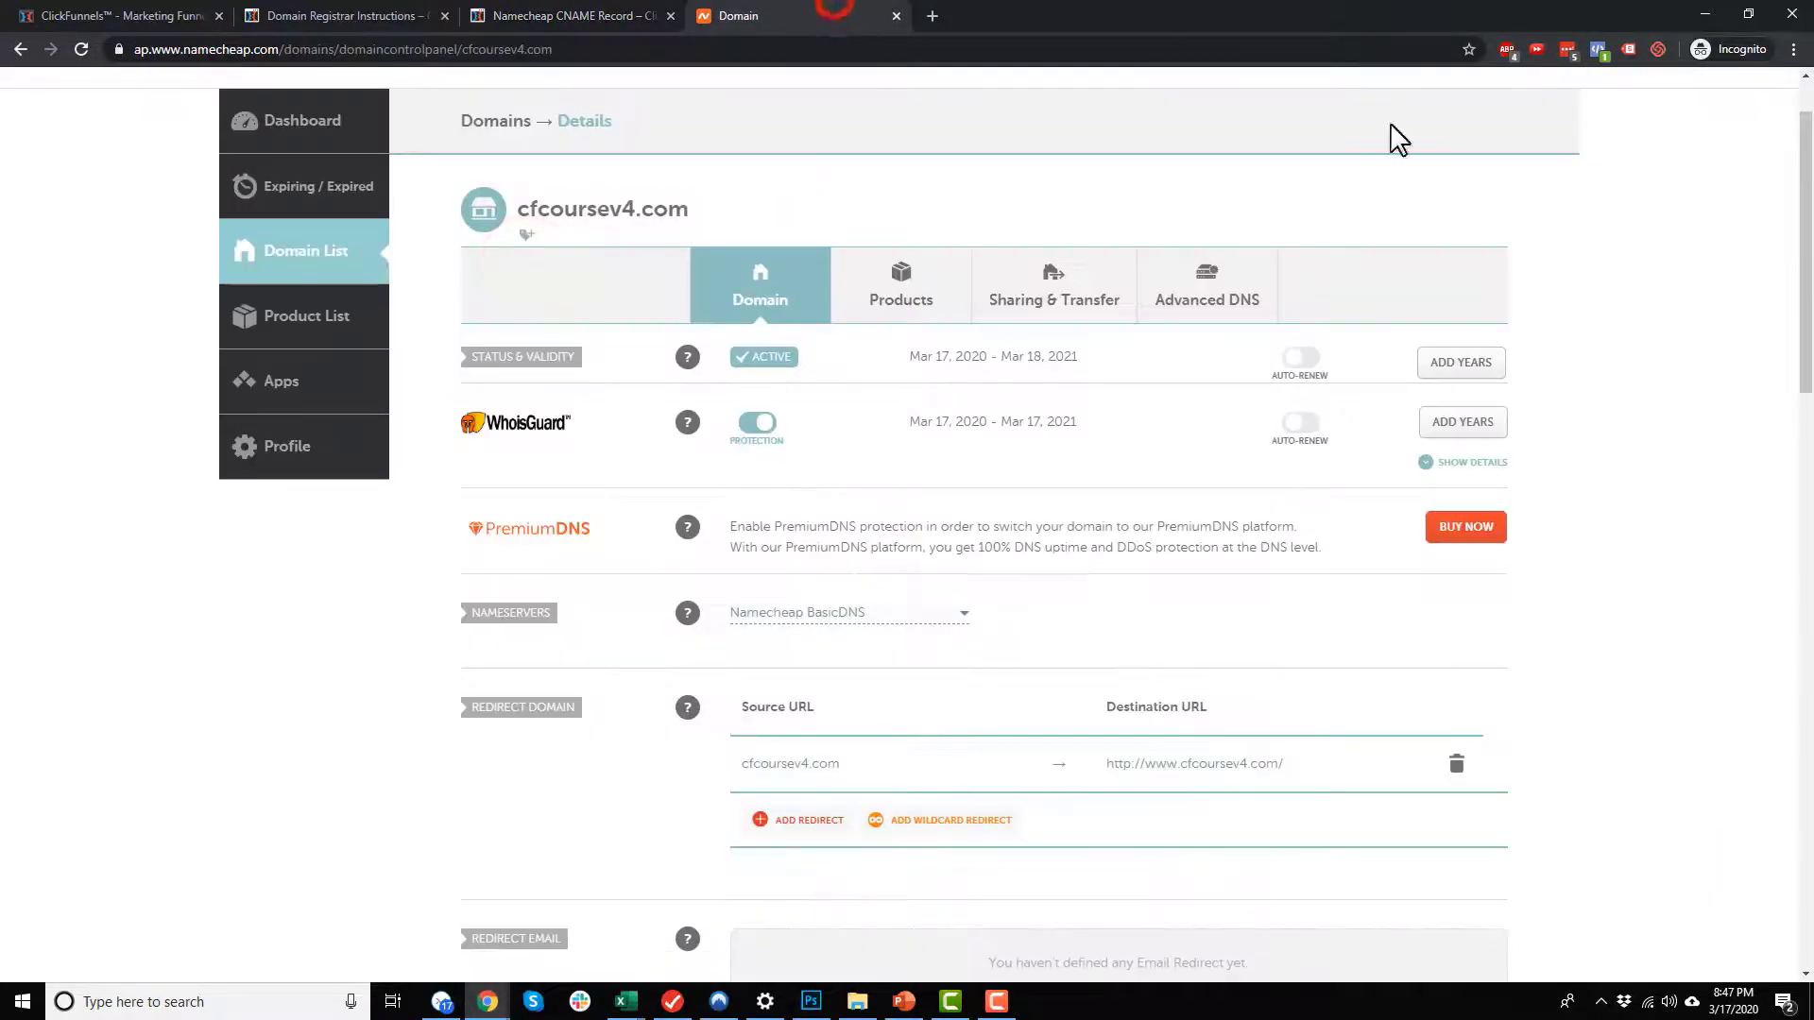
pyautogui.click(1195, 288)
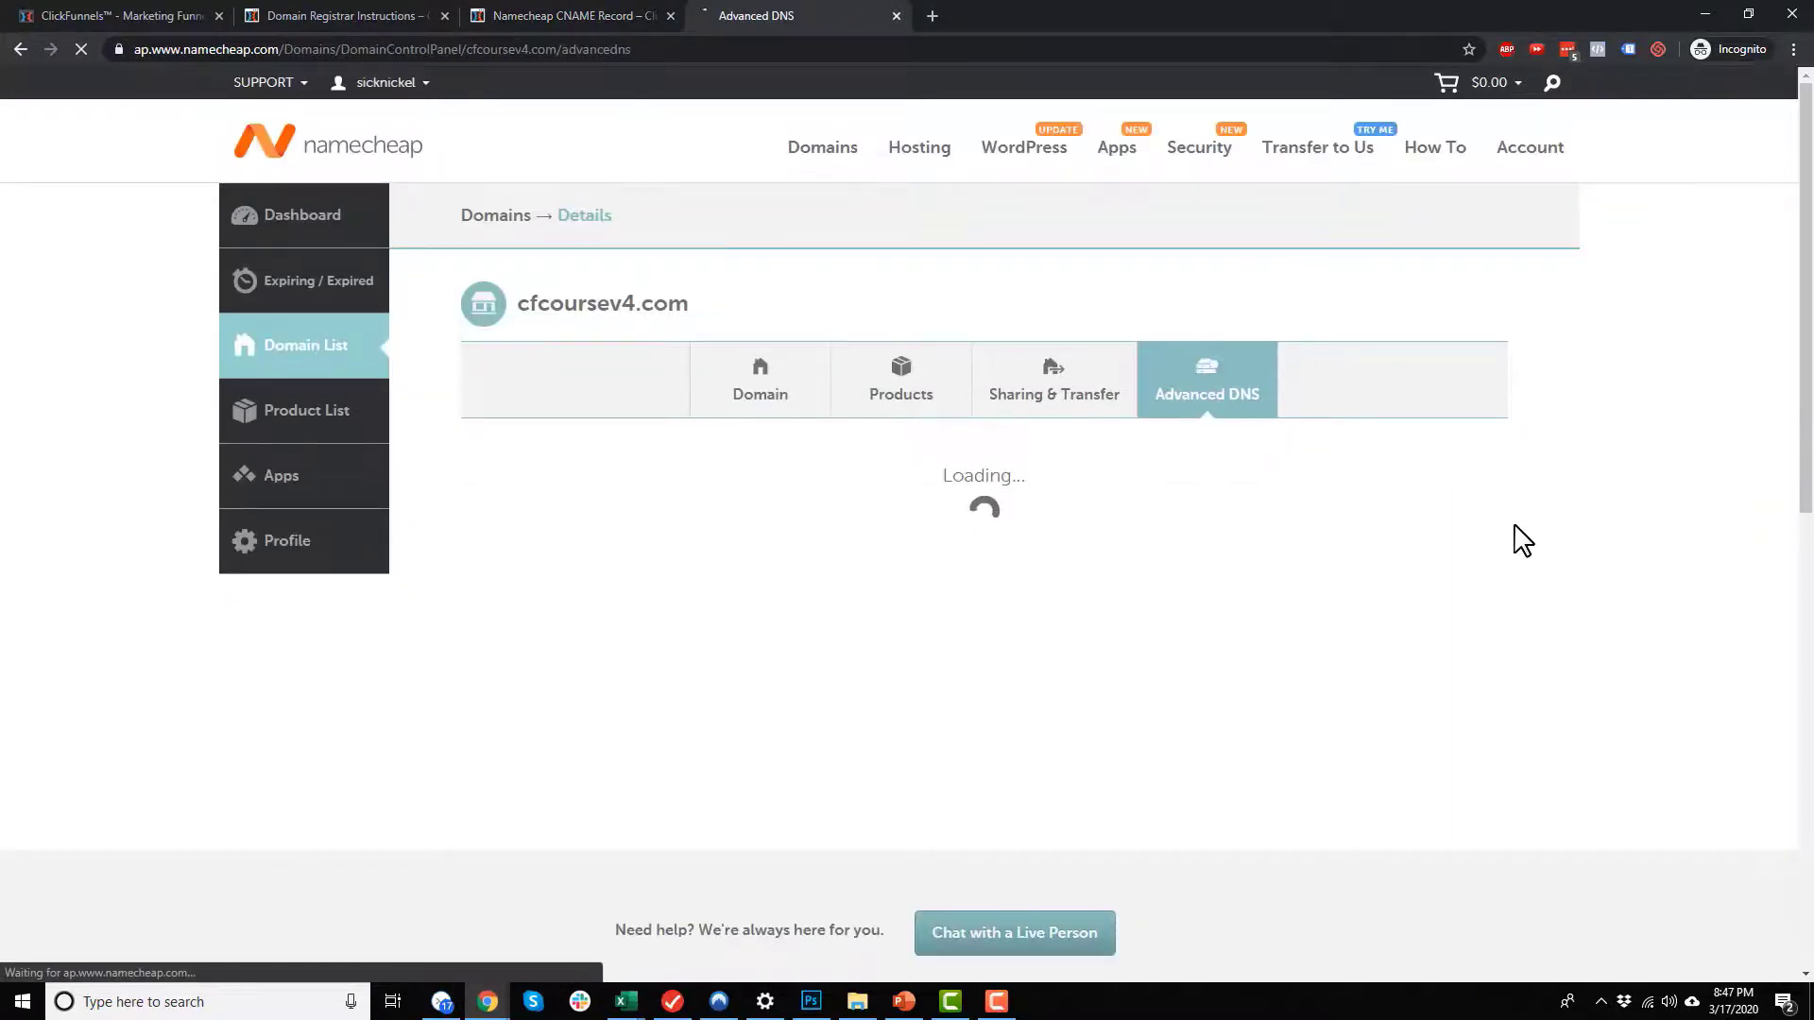
pyautogui.scroll(-1, 1520, 541)
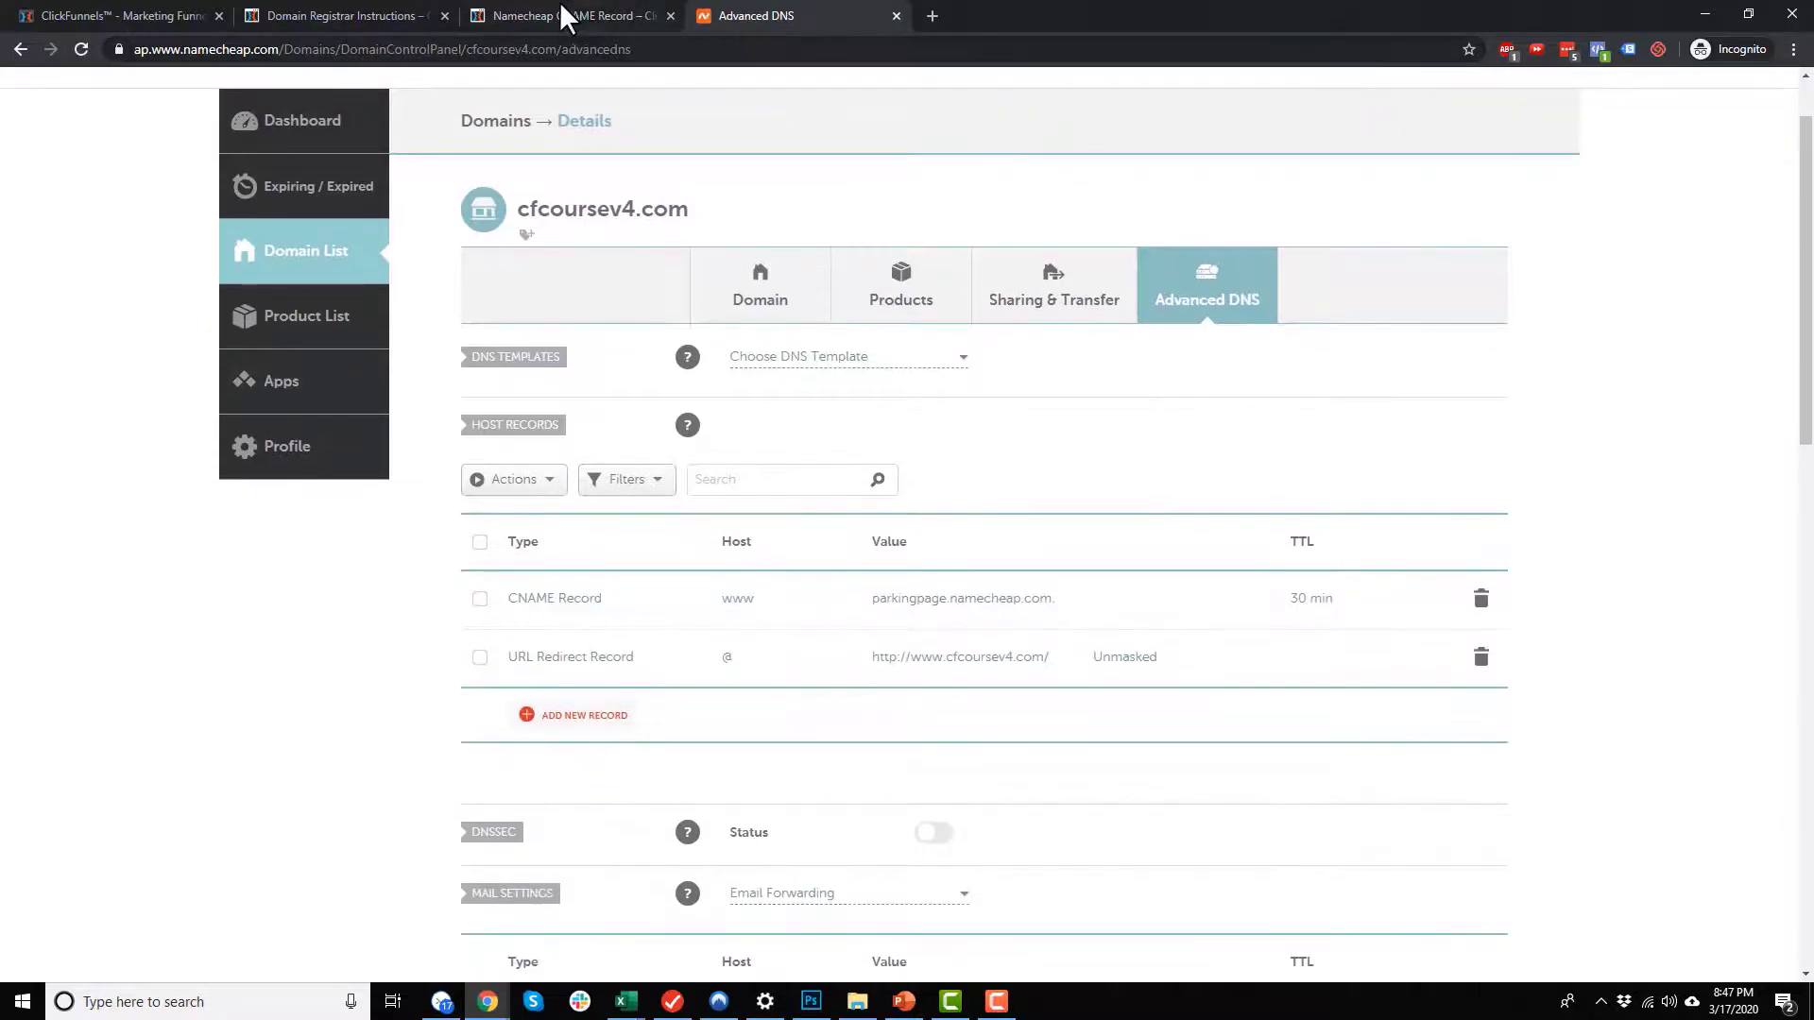
# Step: Consult the CNAME article, delete the www CNAME record pointing to parkingpage.namecheap.com, and return to the article
pyautogui.click(567, 18)
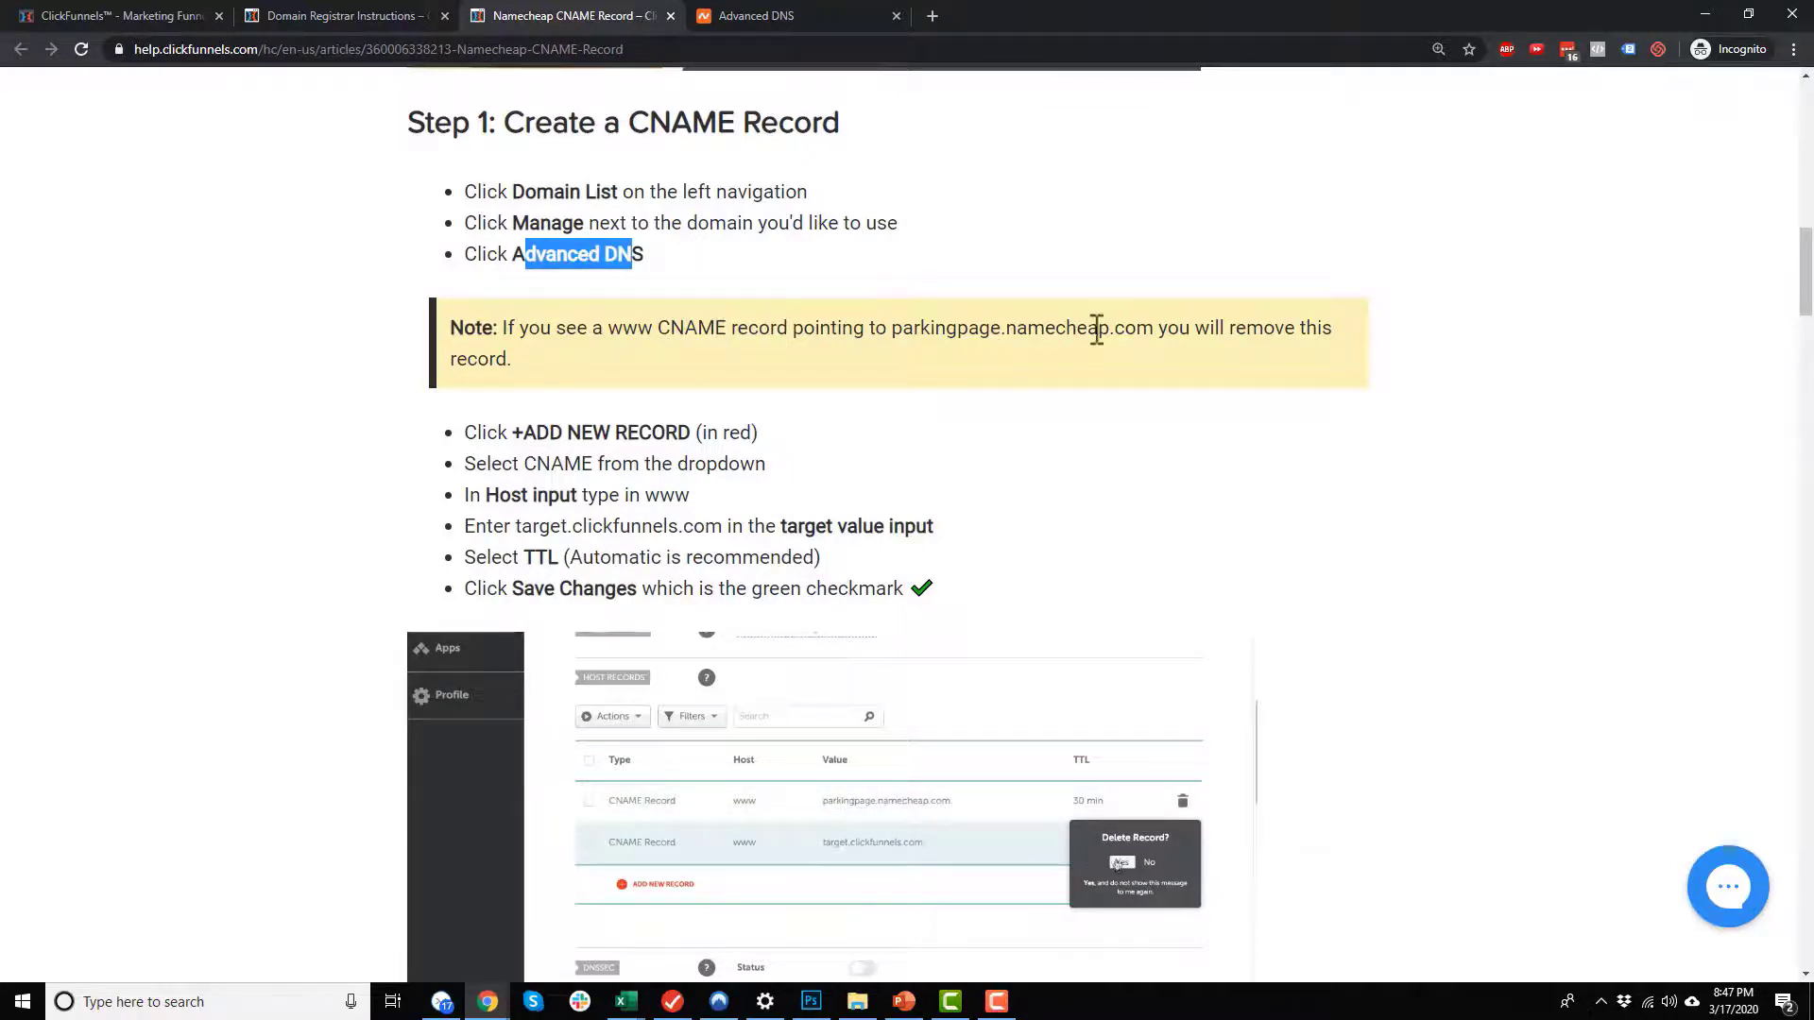
pyautogui.click(747, 13)
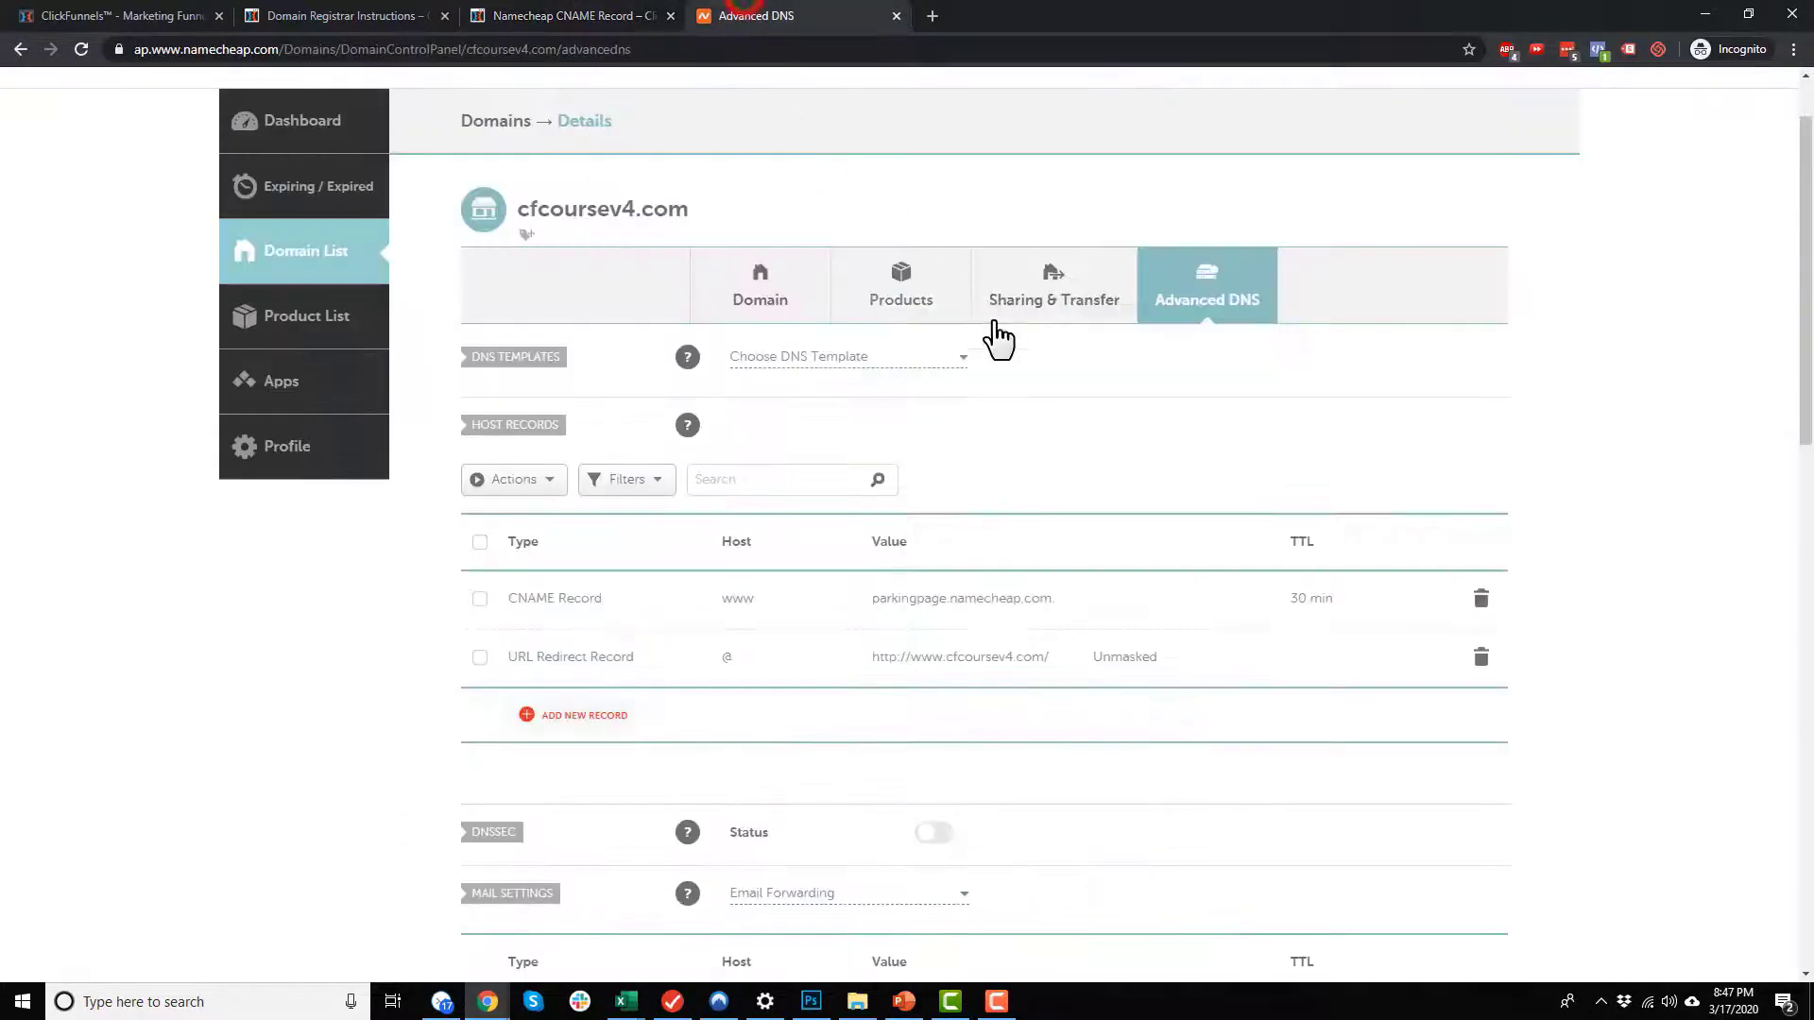
pyautogui.scroll(-1, 862, 486)
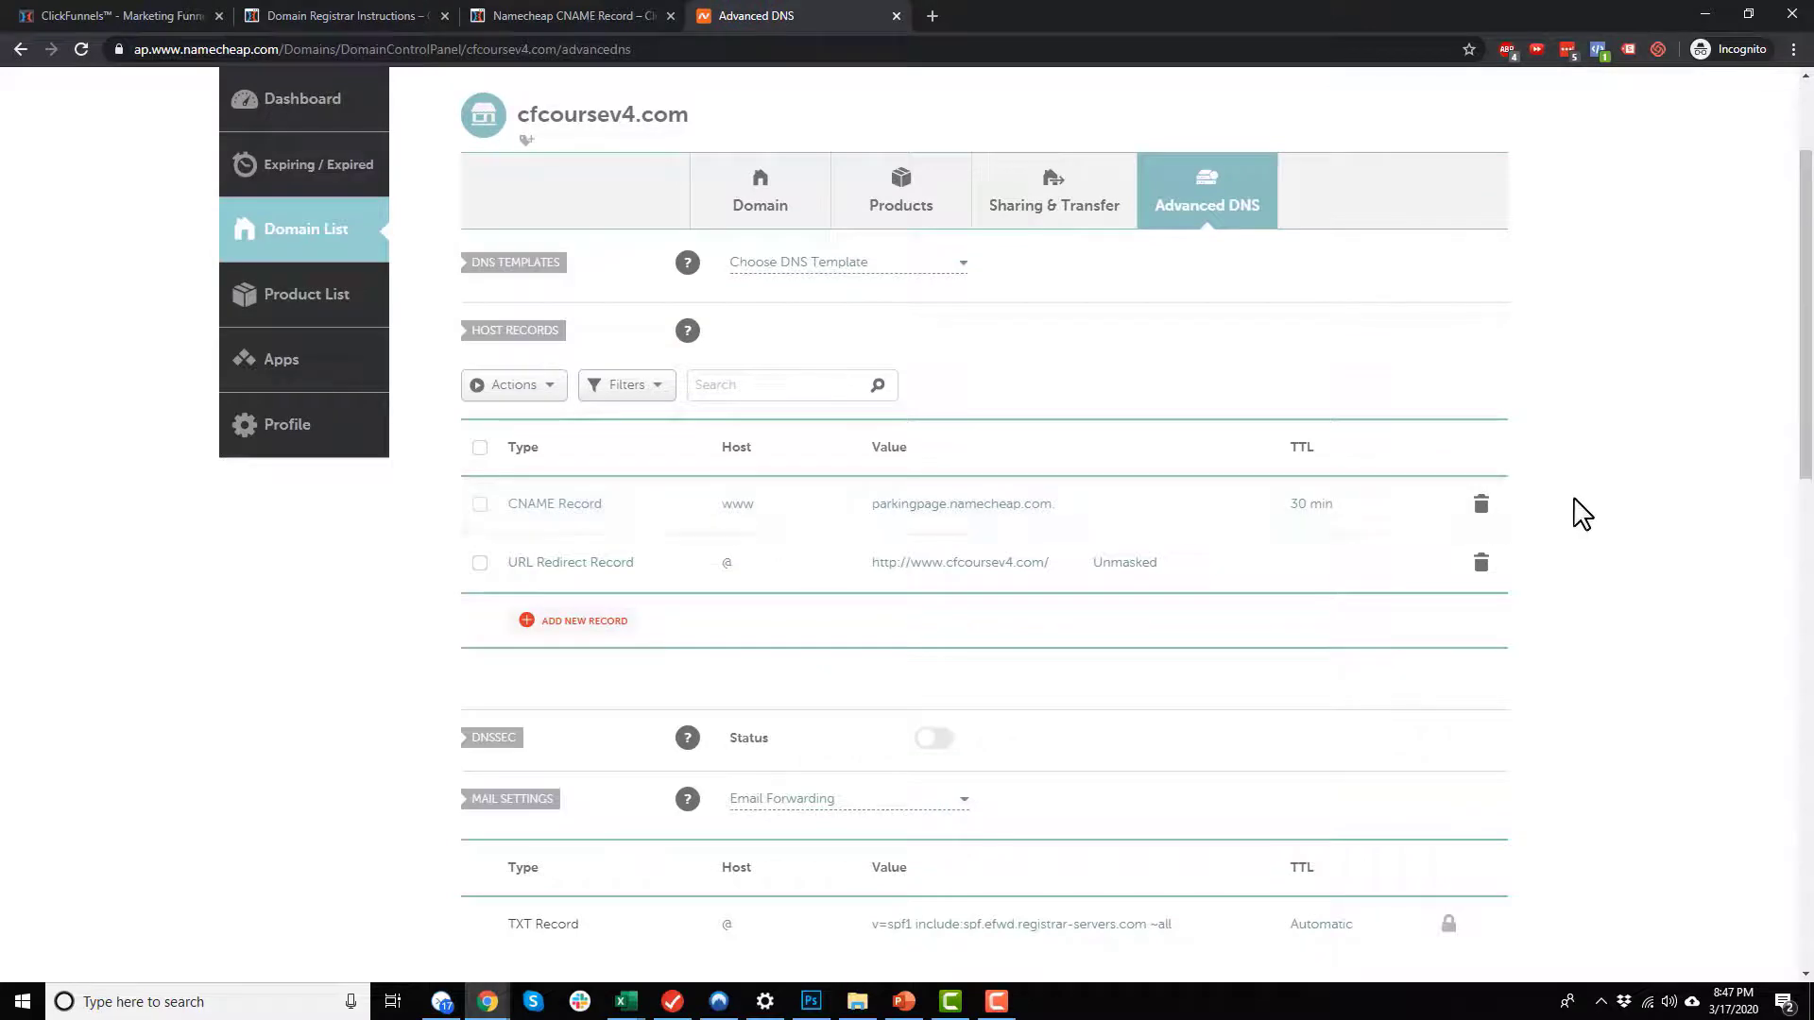
pyautogui.click(1481, 505)
pyautogui.click(1396, 591)
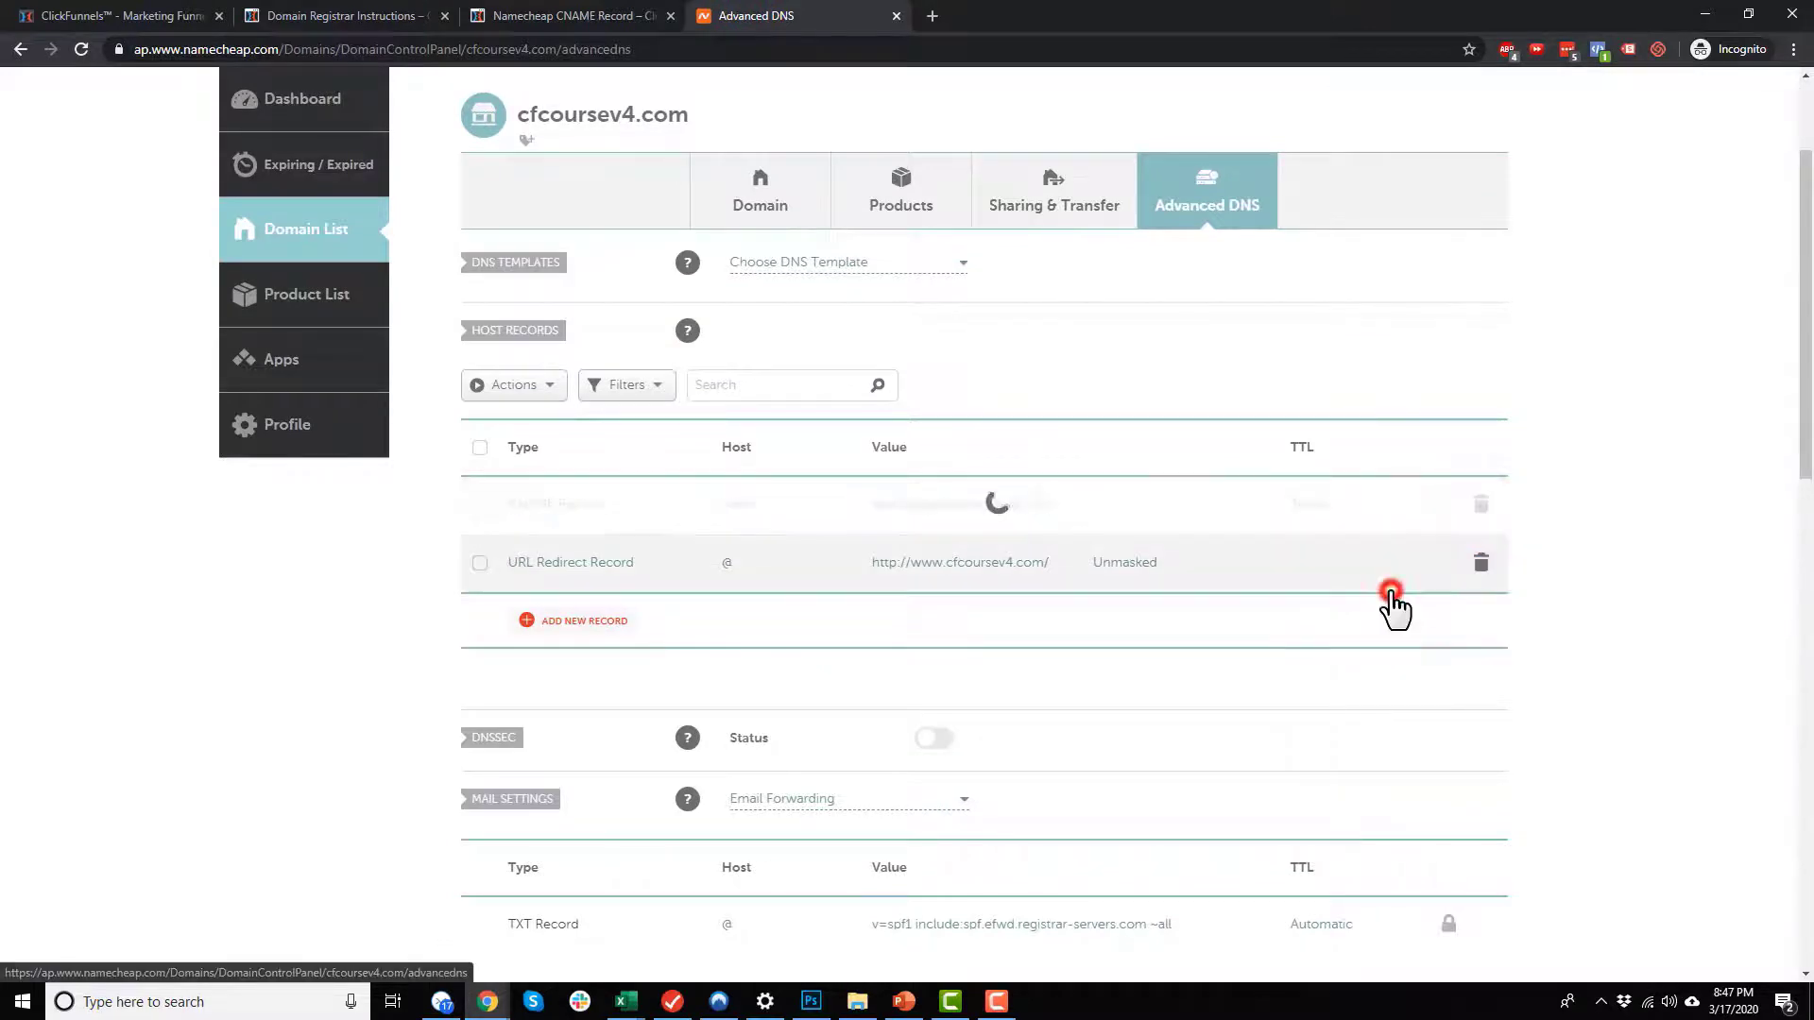
pyautogui.click(632, 13)
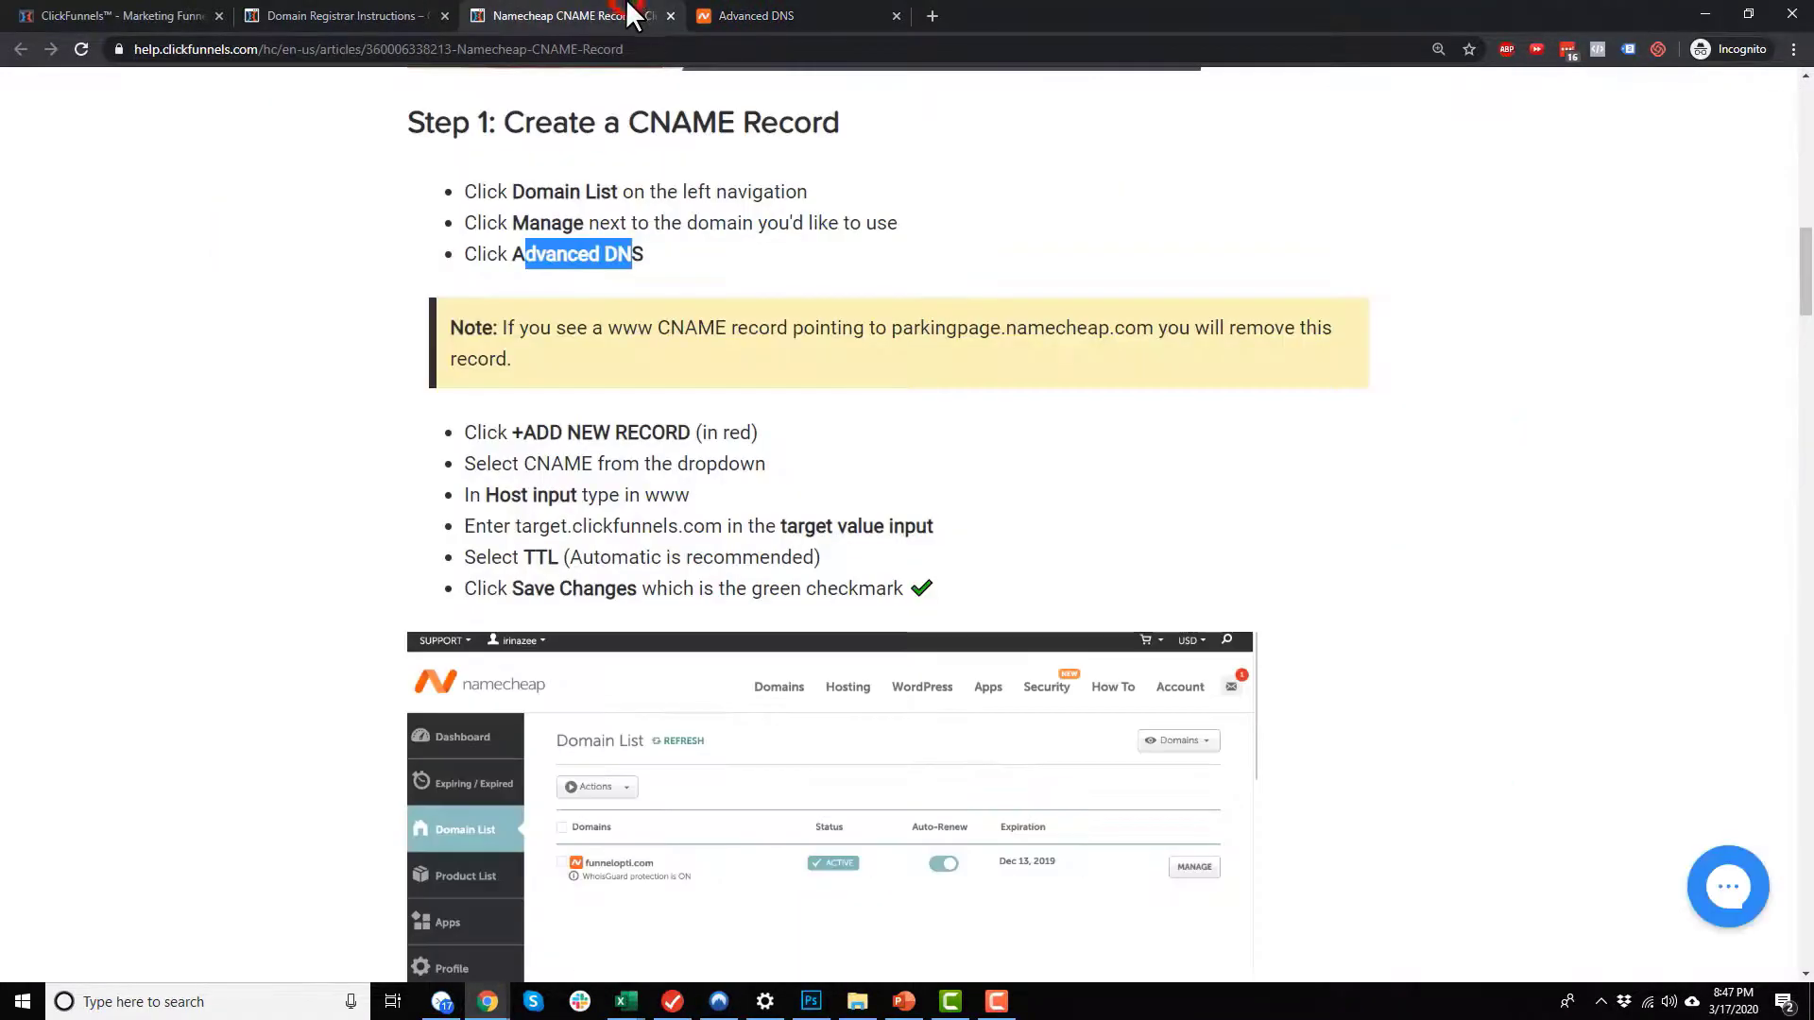
# Step: Review the new-record instructions in the Namecheap CNAME article and copy the target value target.clickfunnels.com
pyautogui.moveTo(477, 433); pyautogui.dragTo(718, 434)
pyautogui.click(721, 433)
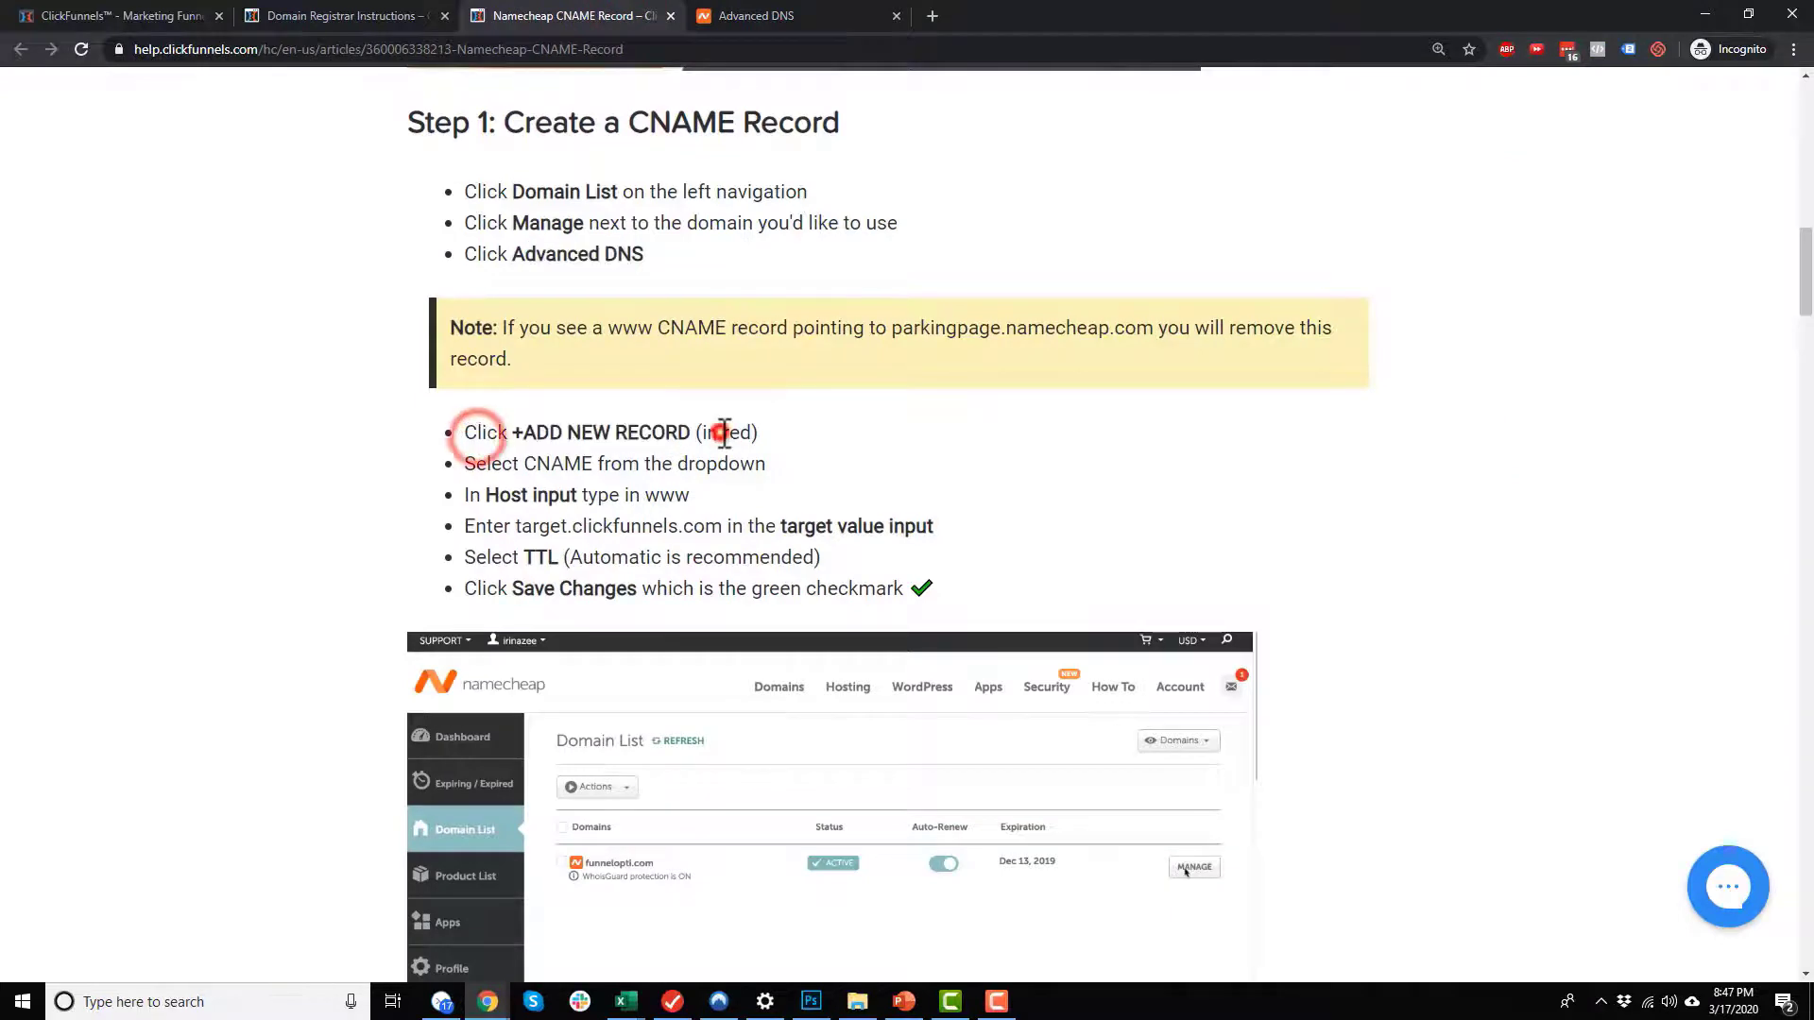
pyautogui.moveTo(513, 463); pyautogui.dragTo(761, 469)
pyautogui.click(759, 469)
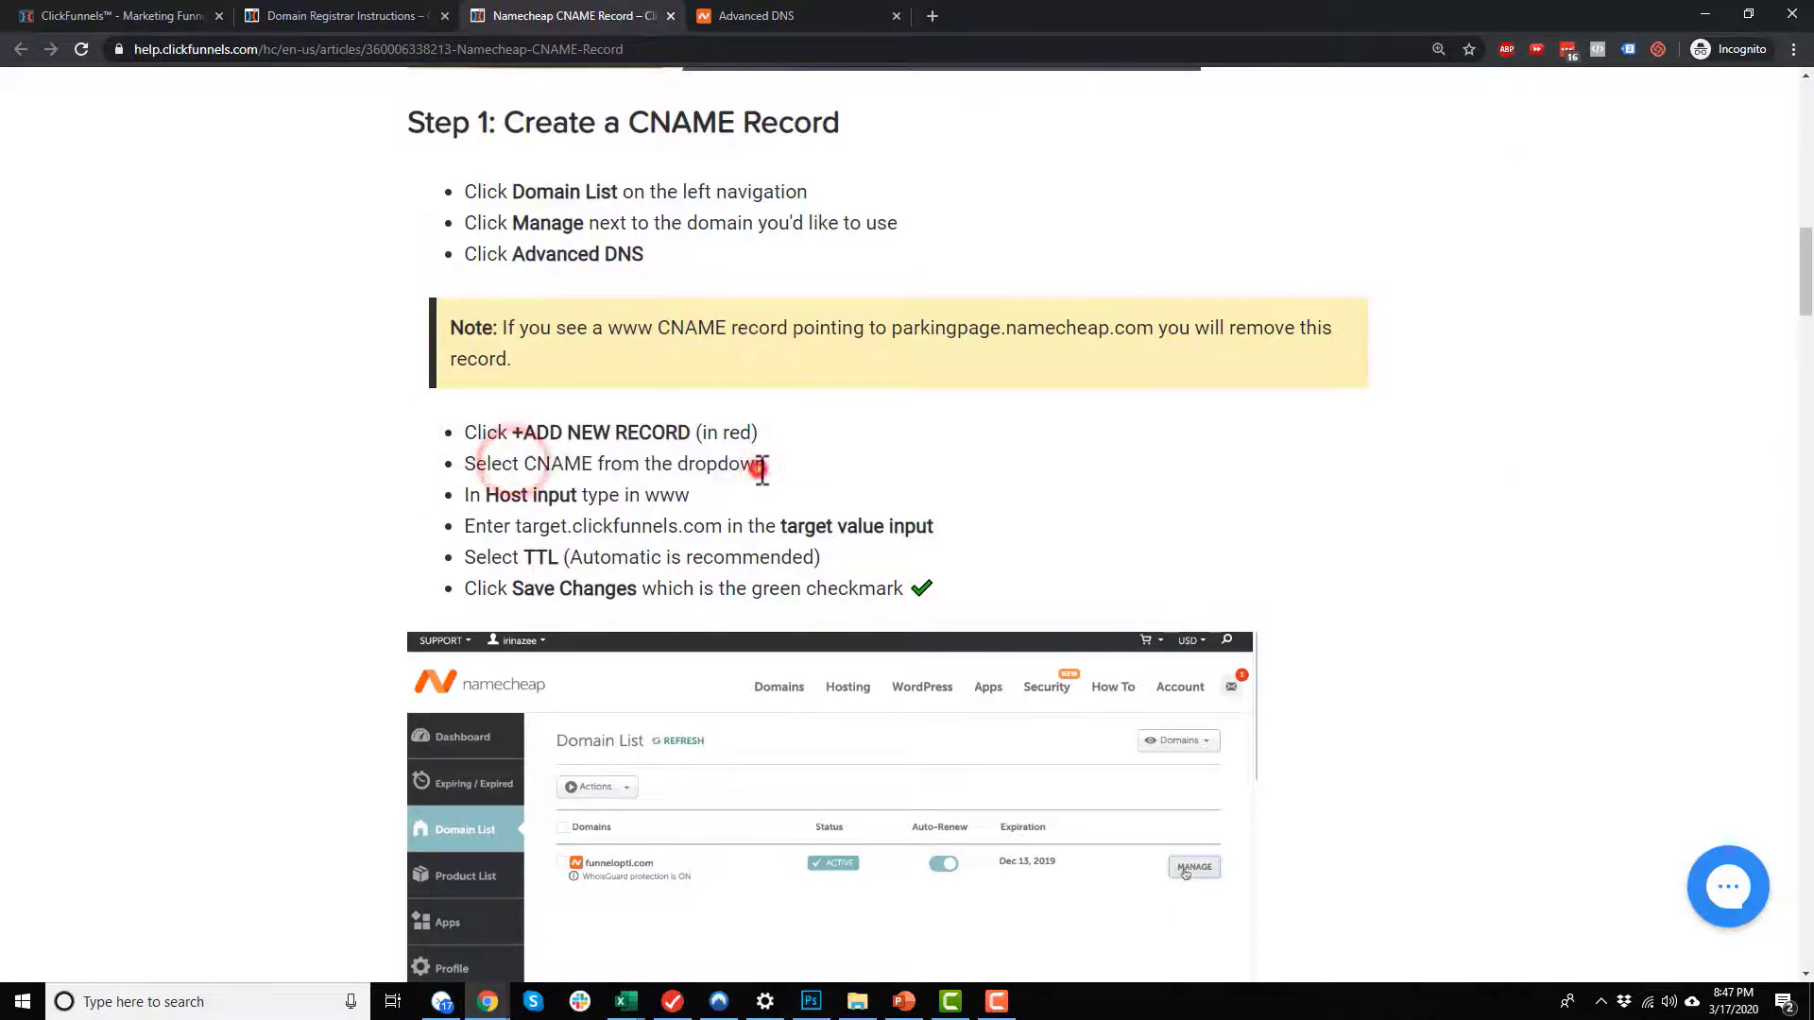
pyautogui.moveTo(648, 495); pyautogui.dragTo(698, 499)
pyautogui.click(698, 495)
pyautogui.moveTo(514, 526); pyautogui.dragTo(723, 527)
pyautogui.hotkey('ctrl', 'c')
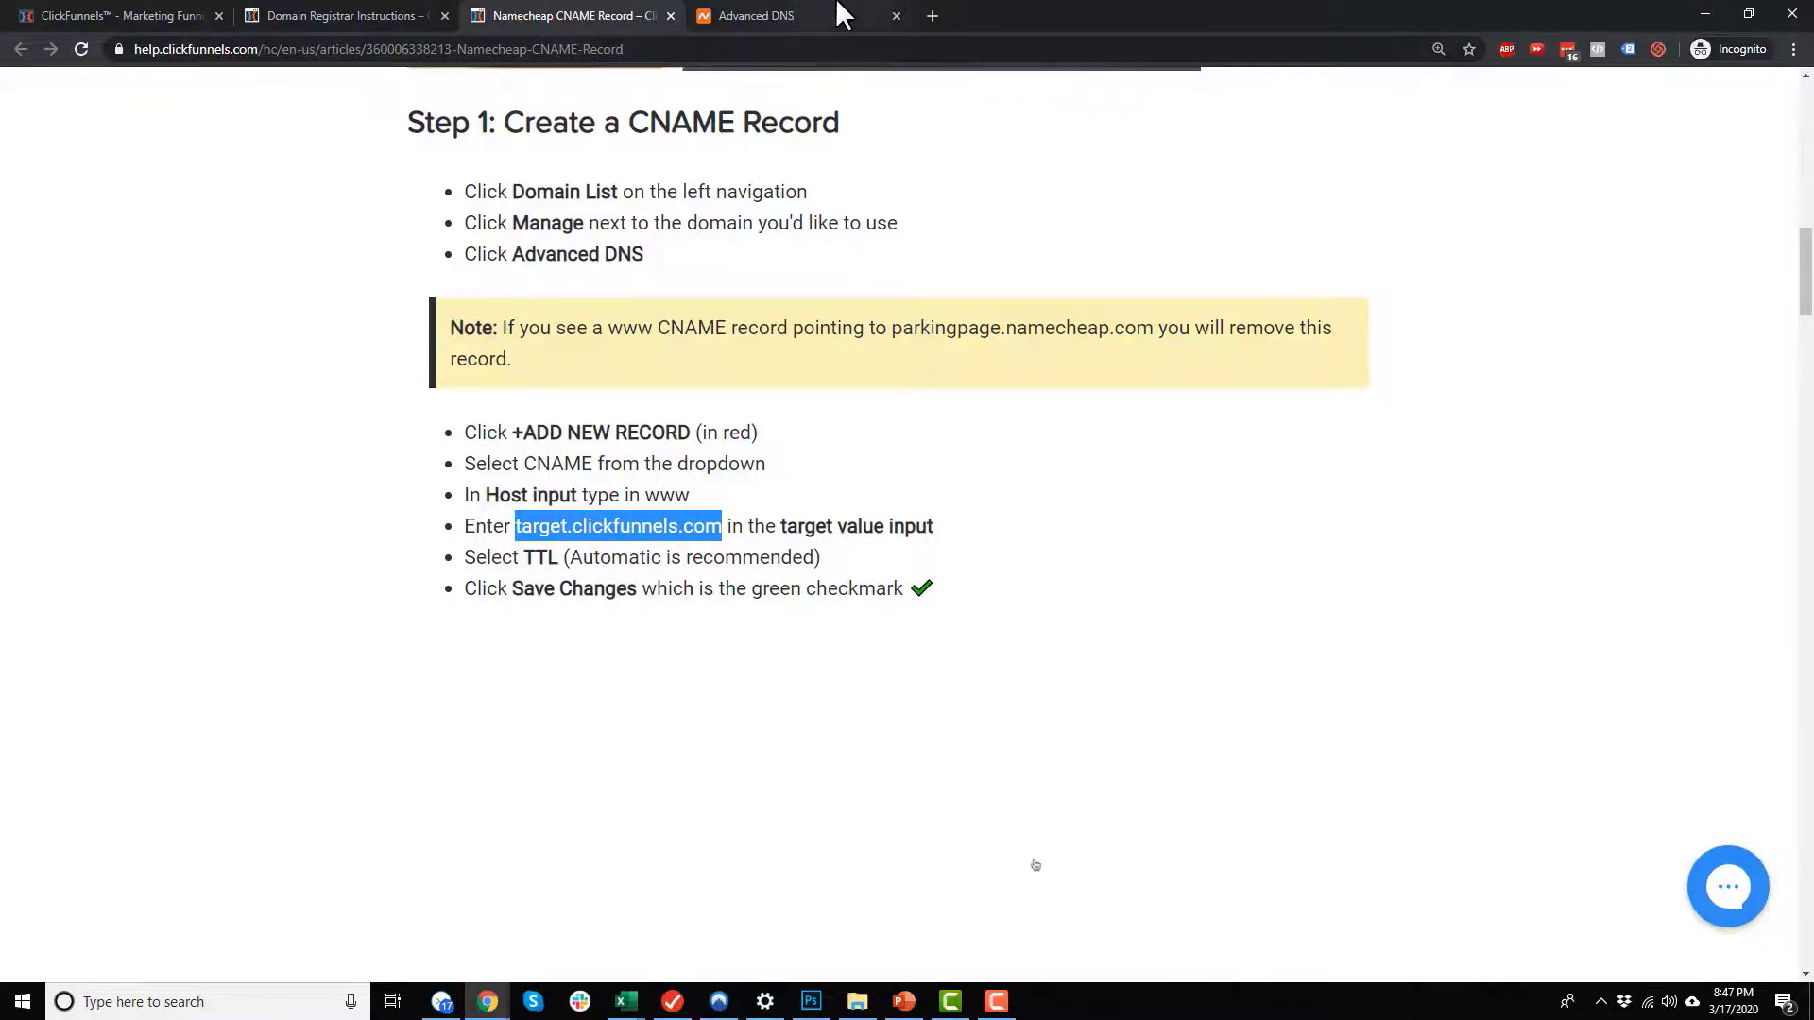
# Step: Switch to Namecheap and add a new CNAME record with host www to the cfcoursev4.com host records
pyautogui.click(809, 16)
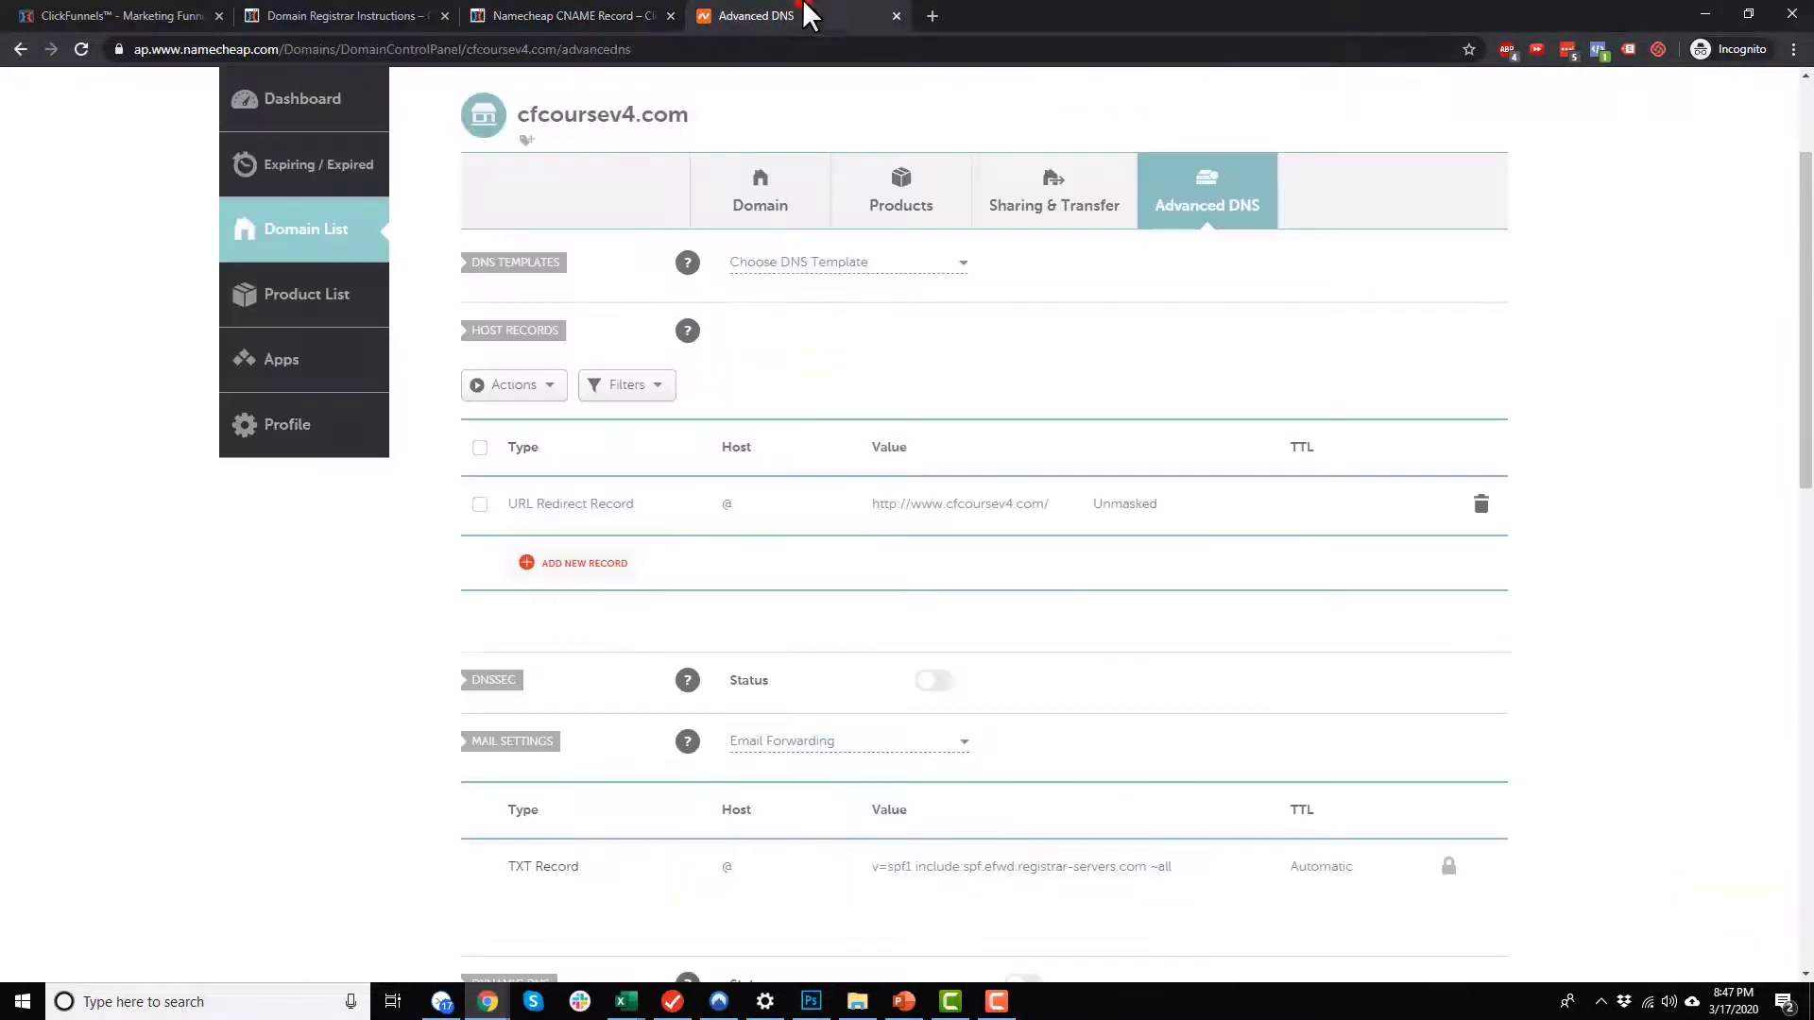
pyautogui.click(595, 564)
pyautogui.scroll(-6, 605, 529)
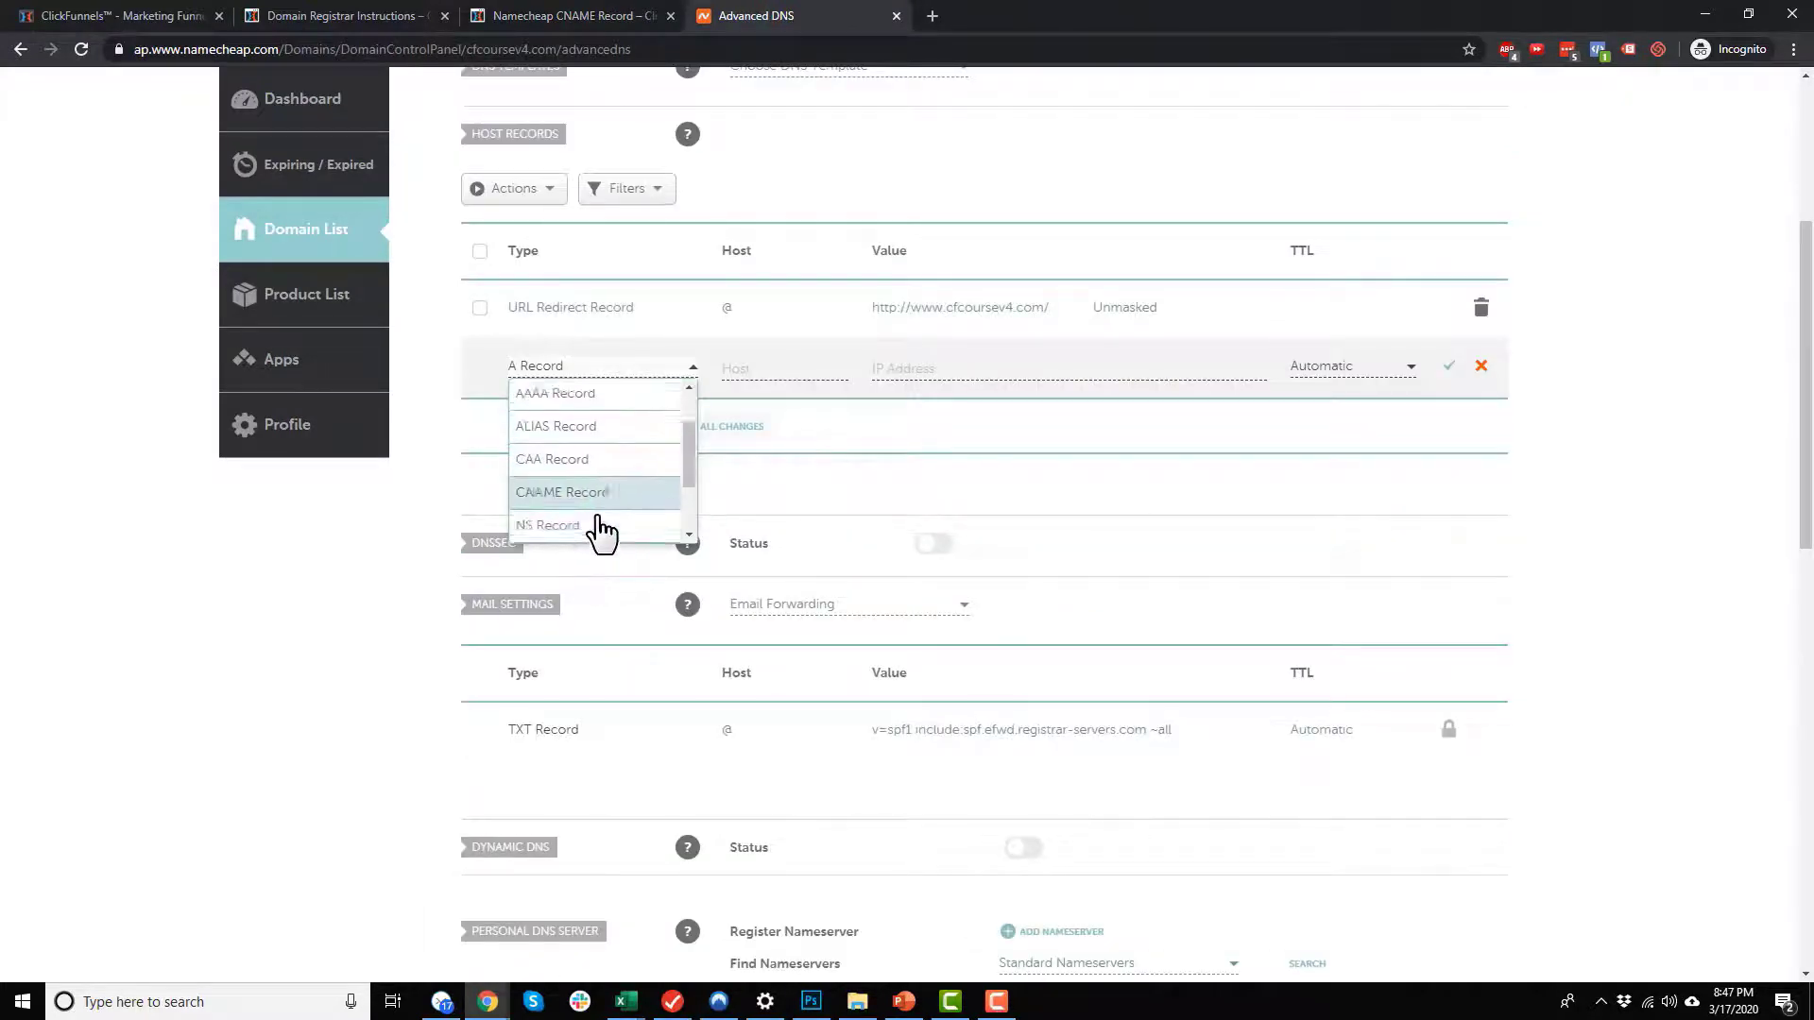
pyautogui.scroll(3, 588, 374)
pyautogui.scroll(-2, 595, 371)
pyautogui.click(595, 340)
pyautogui.click(774, 243)
pyautogui.write('www')
# Step: Set the www CNAME record's value to target.clickfunnels.com, as given in the article, and save the record
pyautogui.click(949, 245)
pyautogui.write('cfcoursev4')
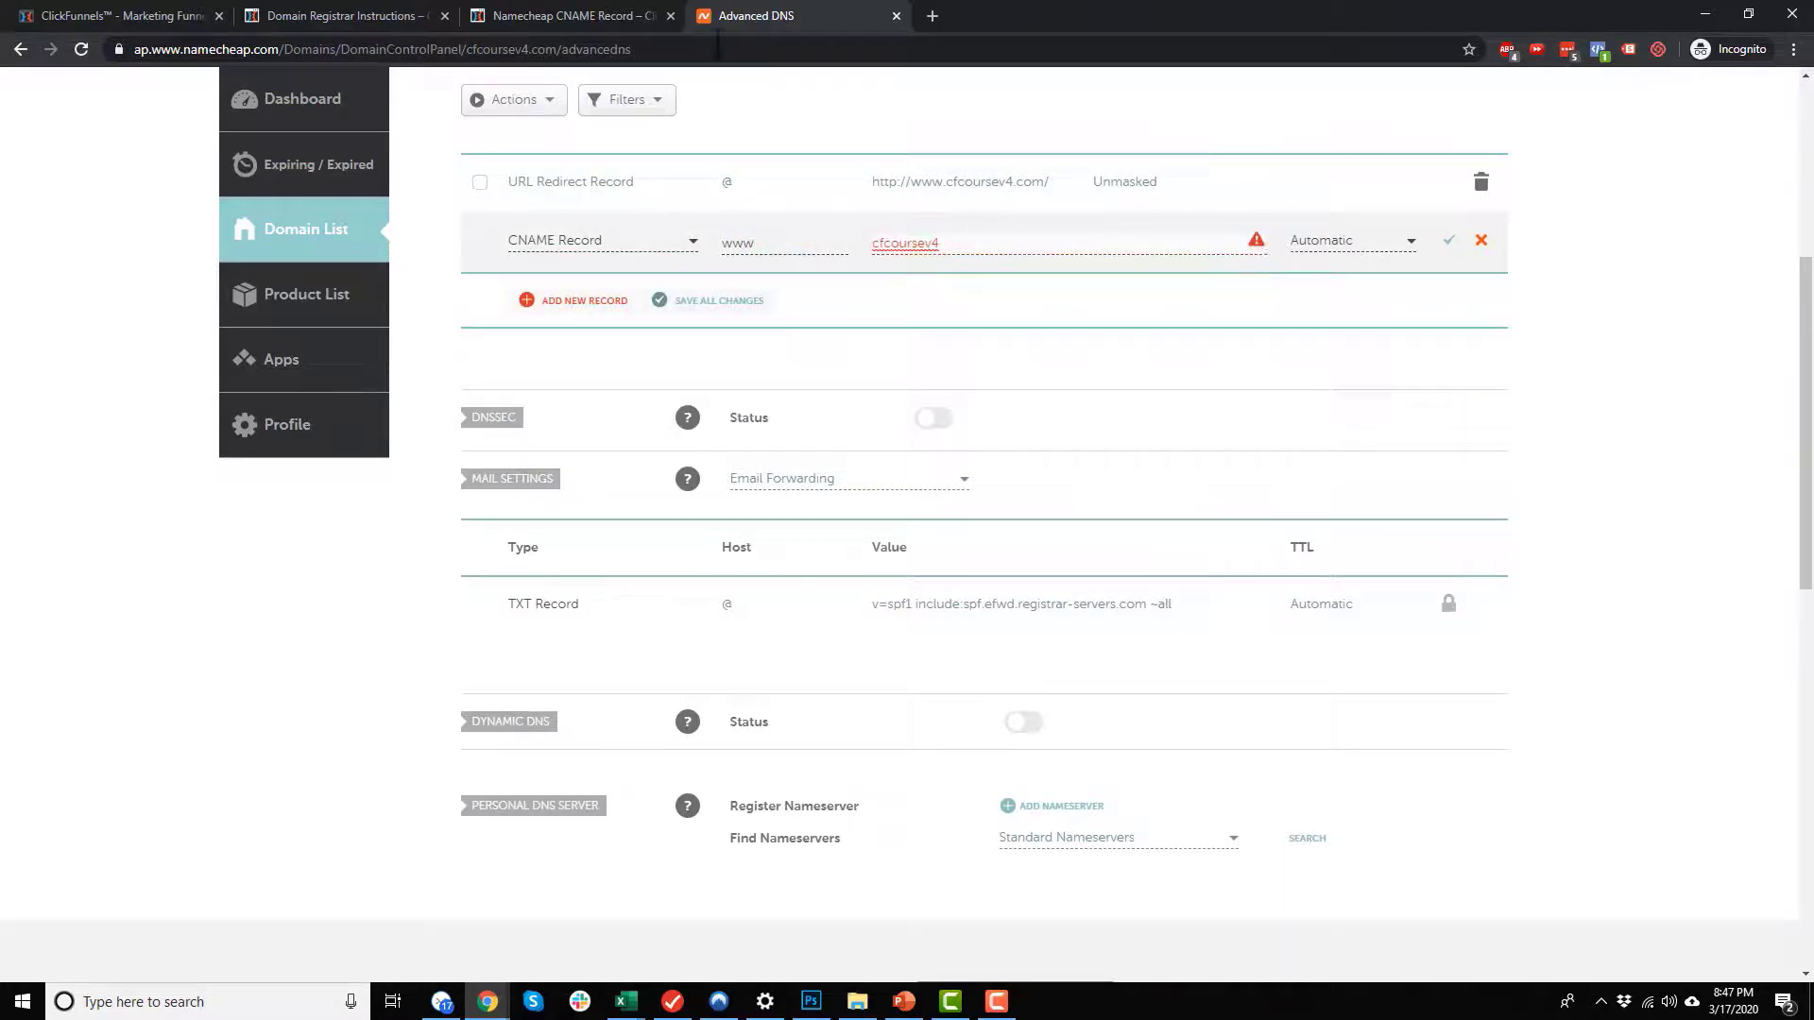
pyautogui.click(596, 15)
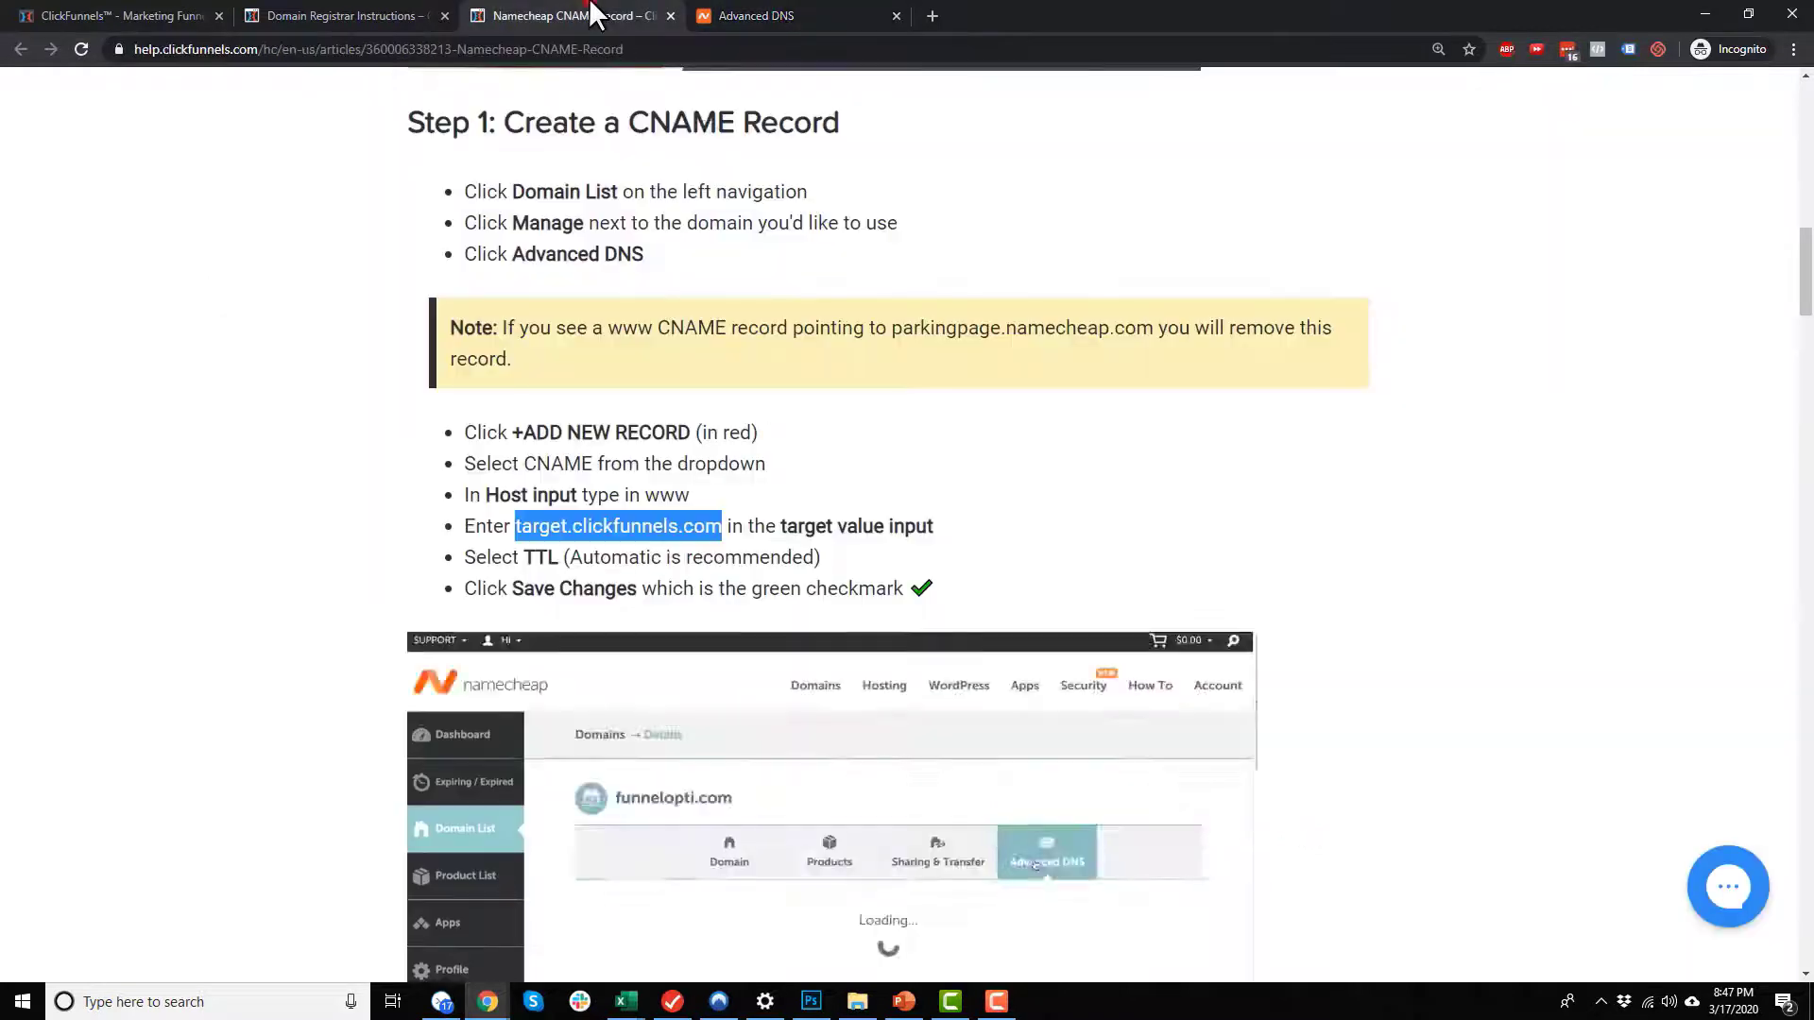
pyautogui.click(803, 19)
pyautogui.doubleClick(968, 241)
pyautogui.hotkey('ctrl', 'v')
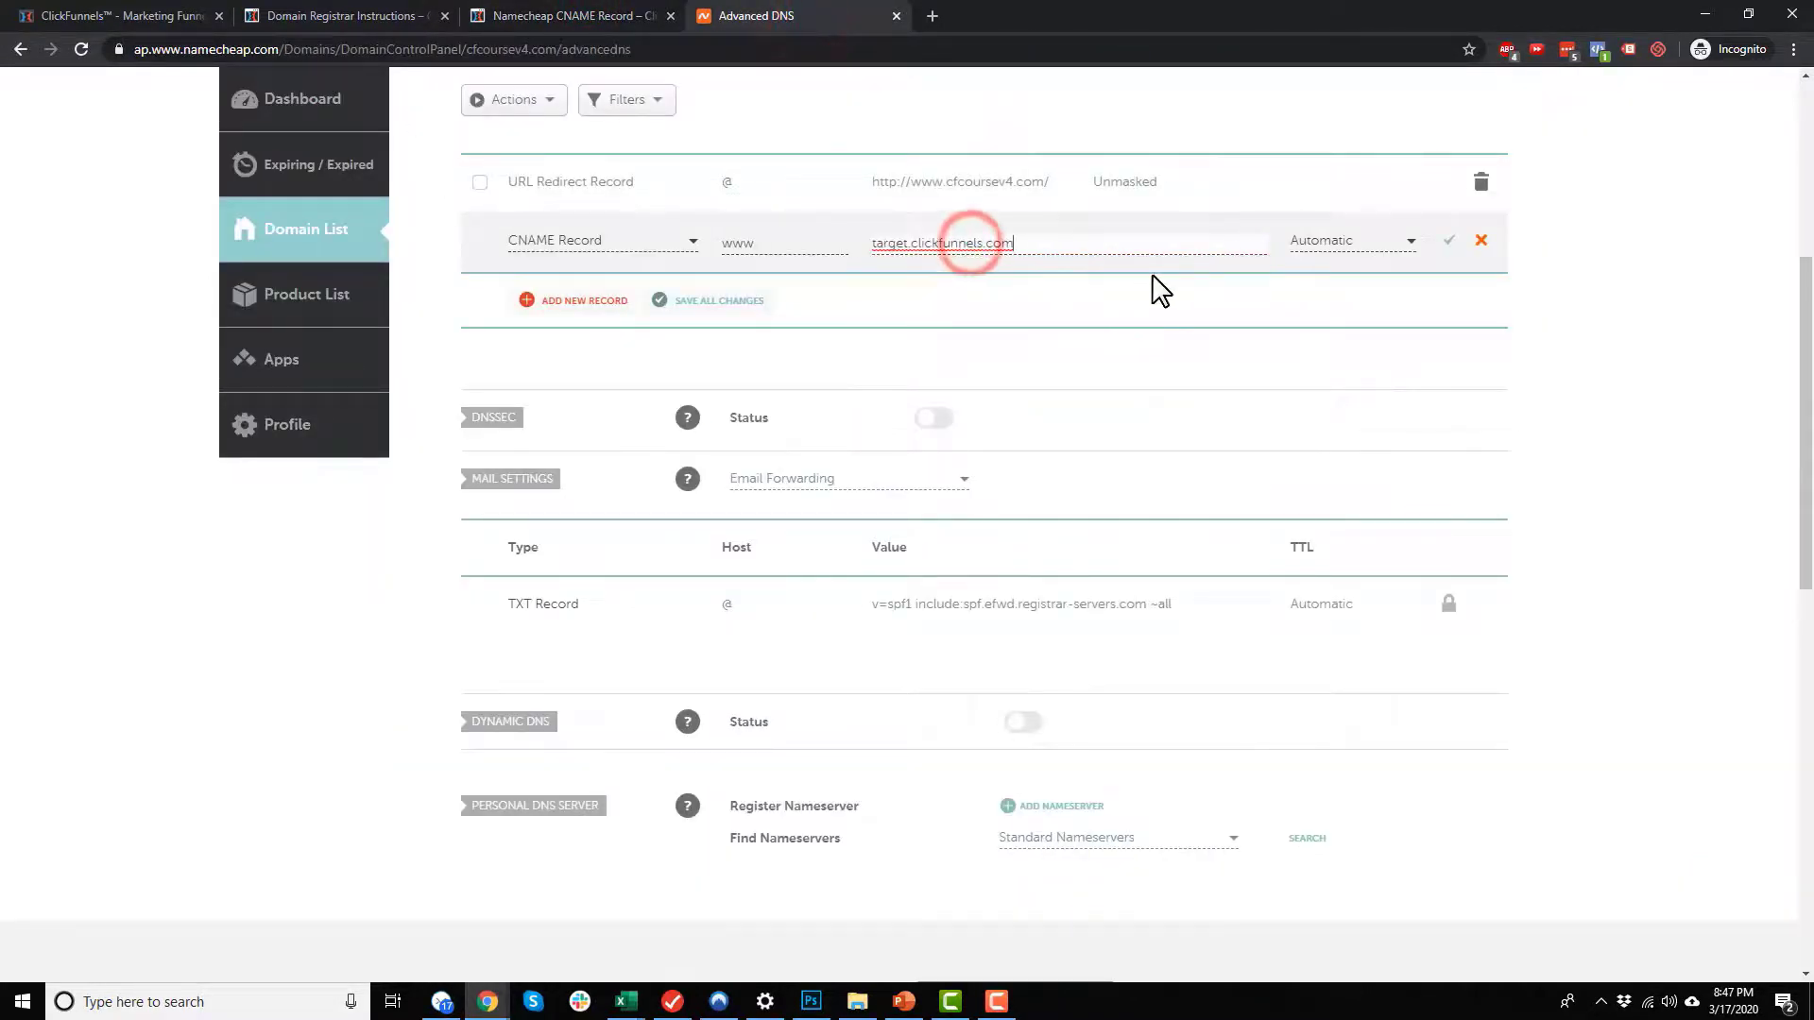
pyautogui.click(1449, 241)
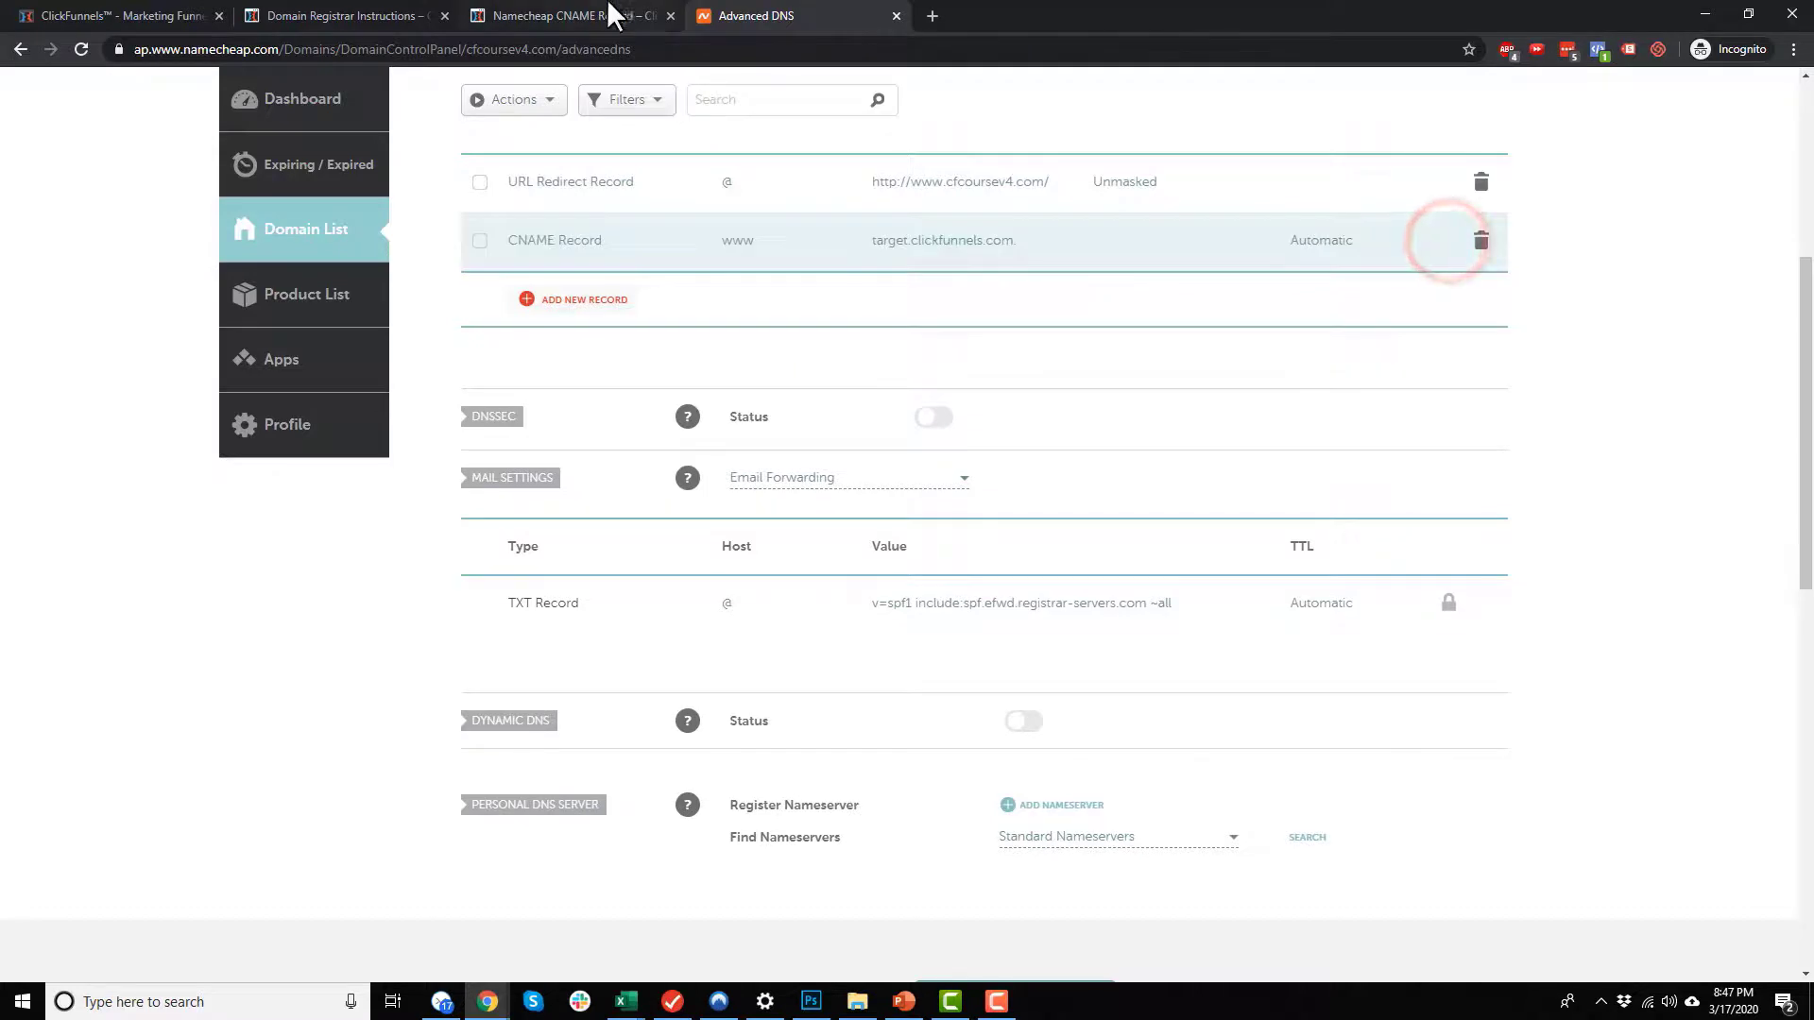
pyautogui.click(609, 16)
pyautogui.click(499, 564)
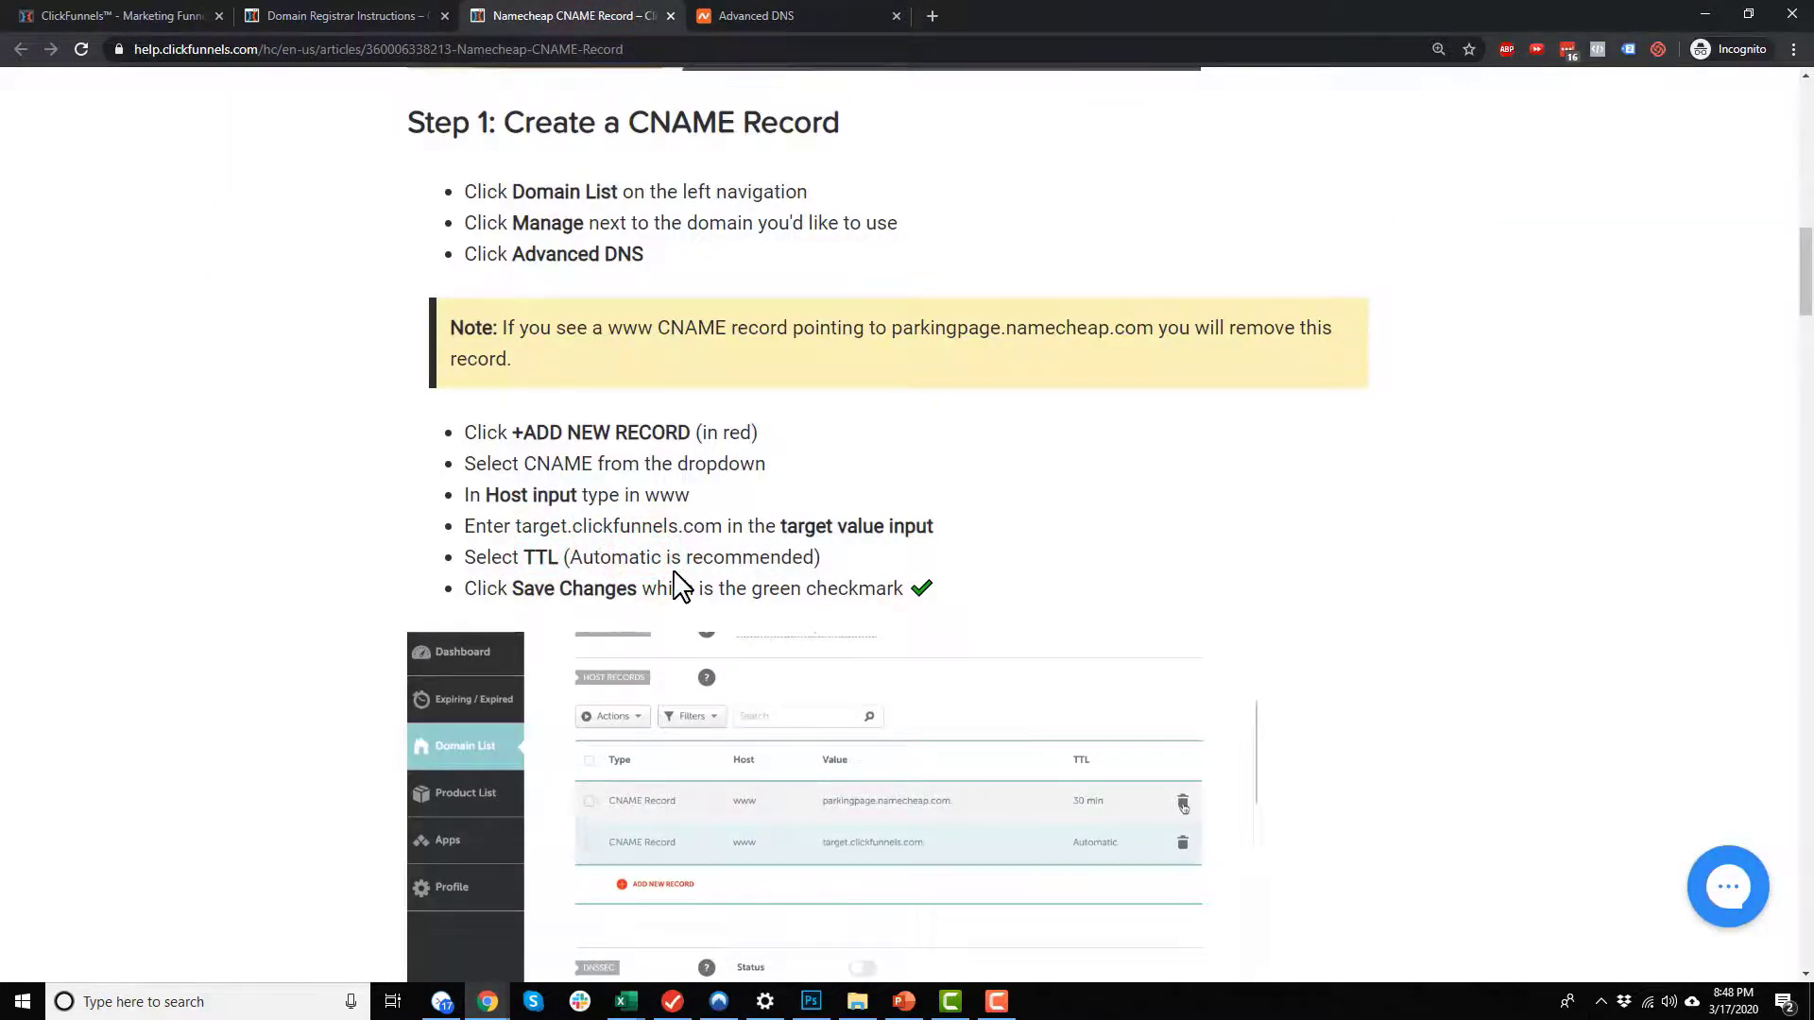
pyautogui.scroll(-8, 888, 586)
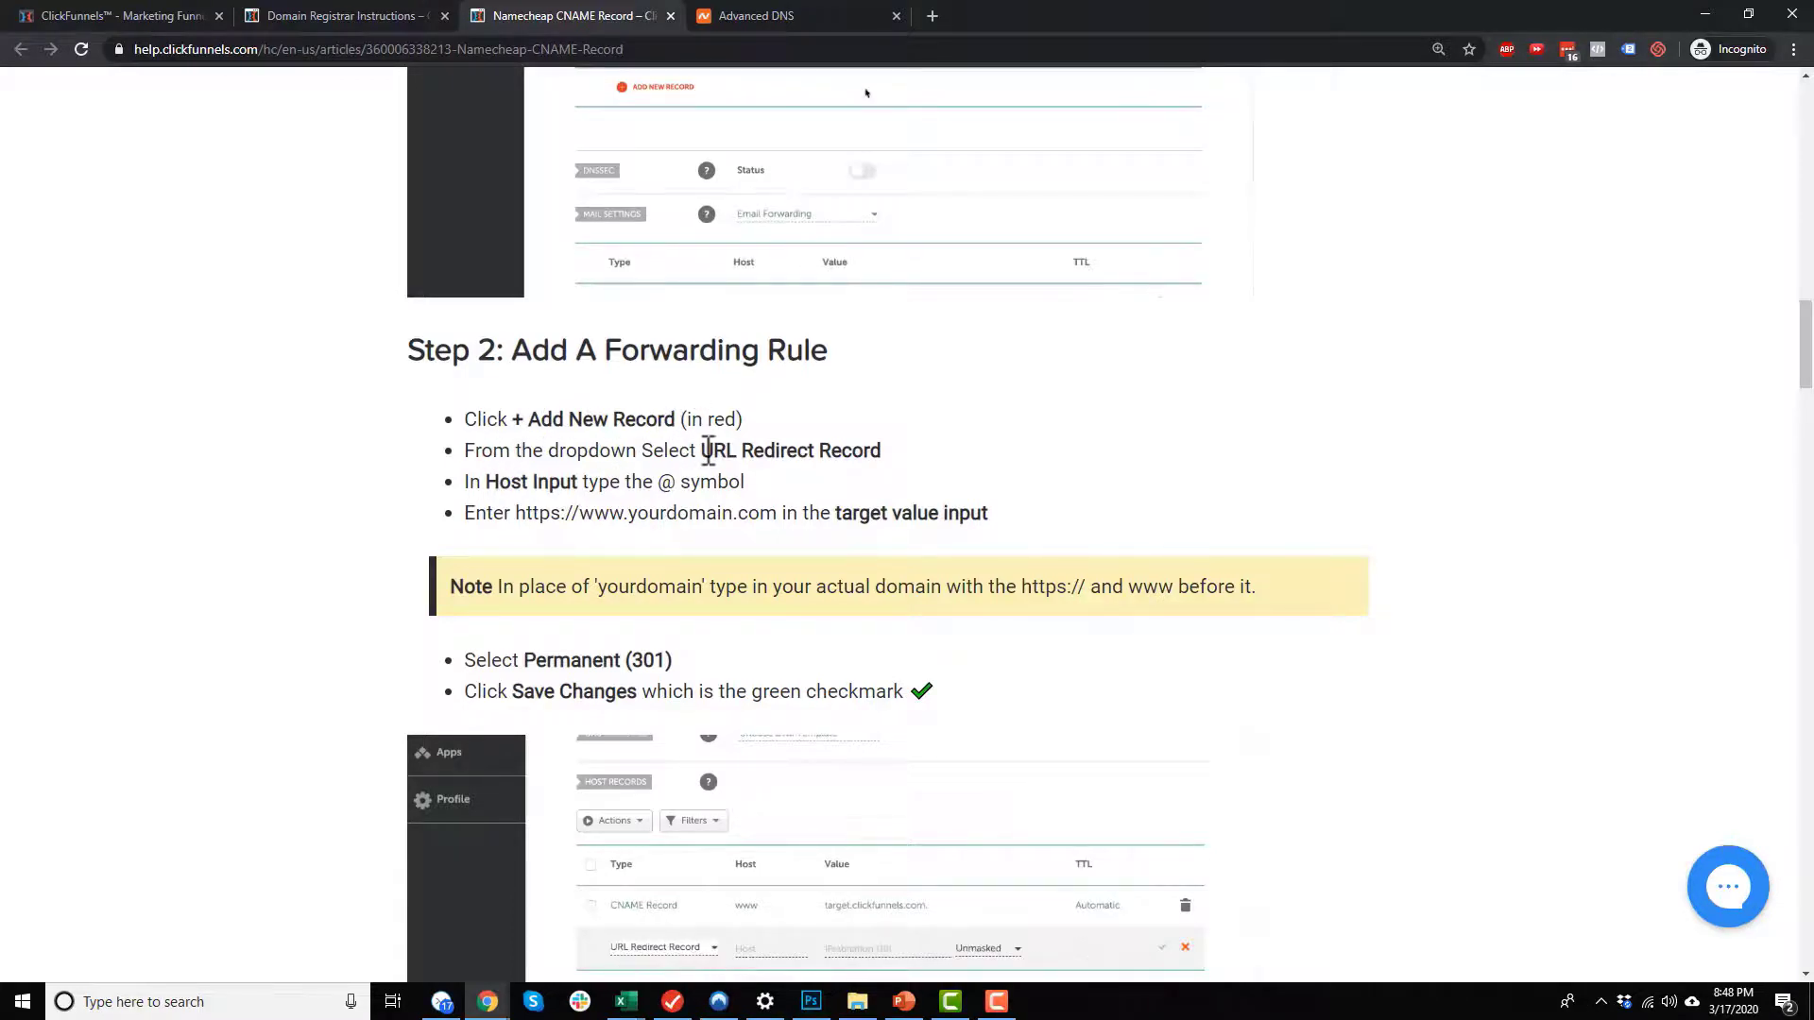
pyautogui.scroll(-1, 624, 415)
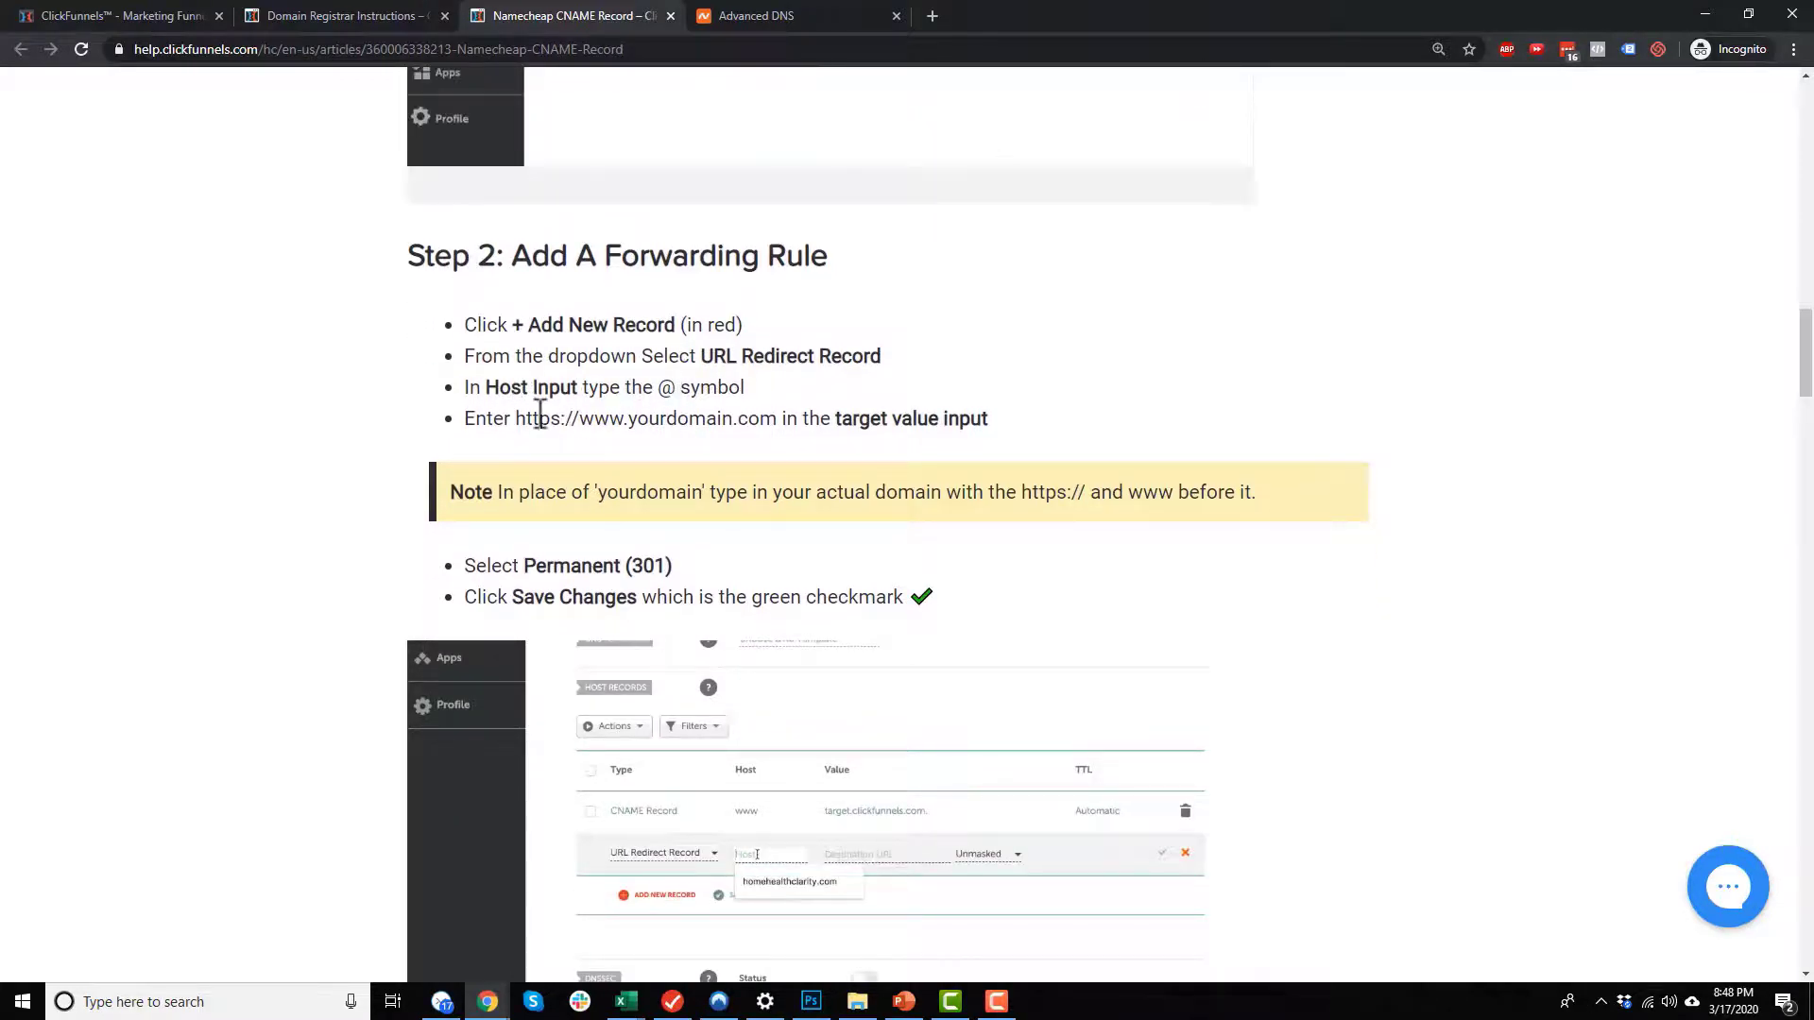
pyautogui.moveTo(518, 418); pyautogui.dragTo(777, 418)
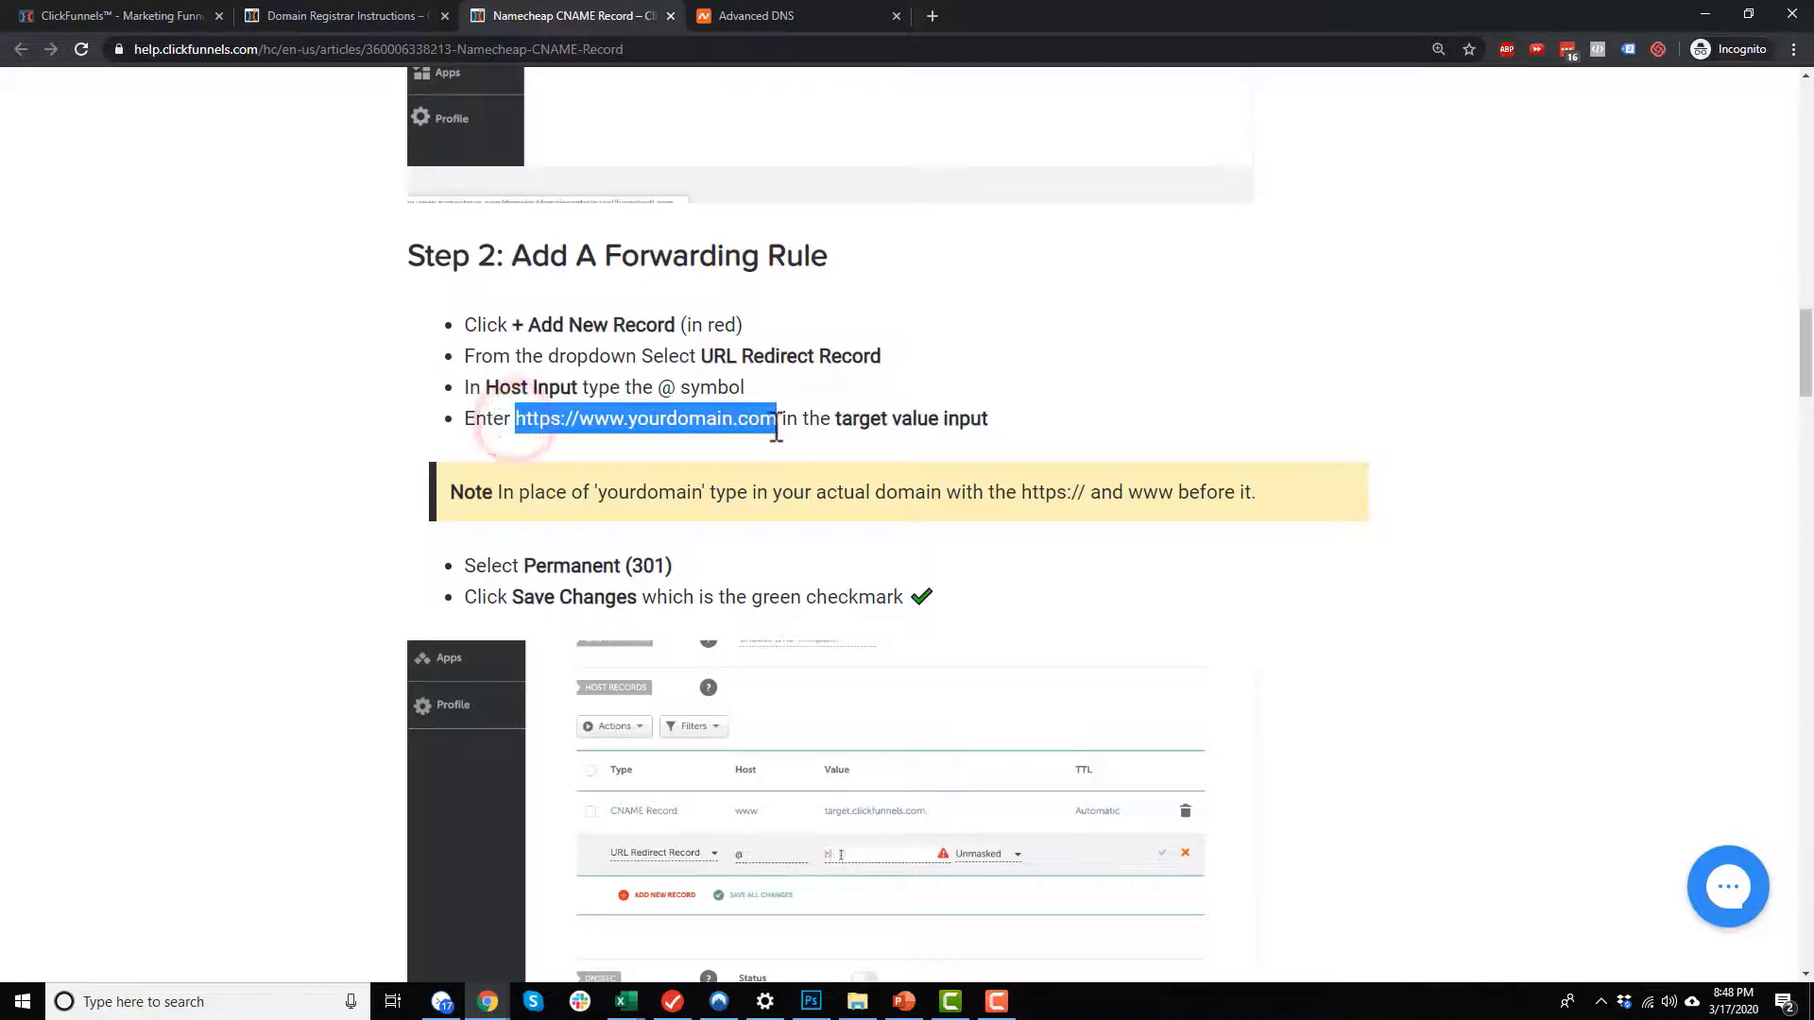
pyautogui.click(751, 15)
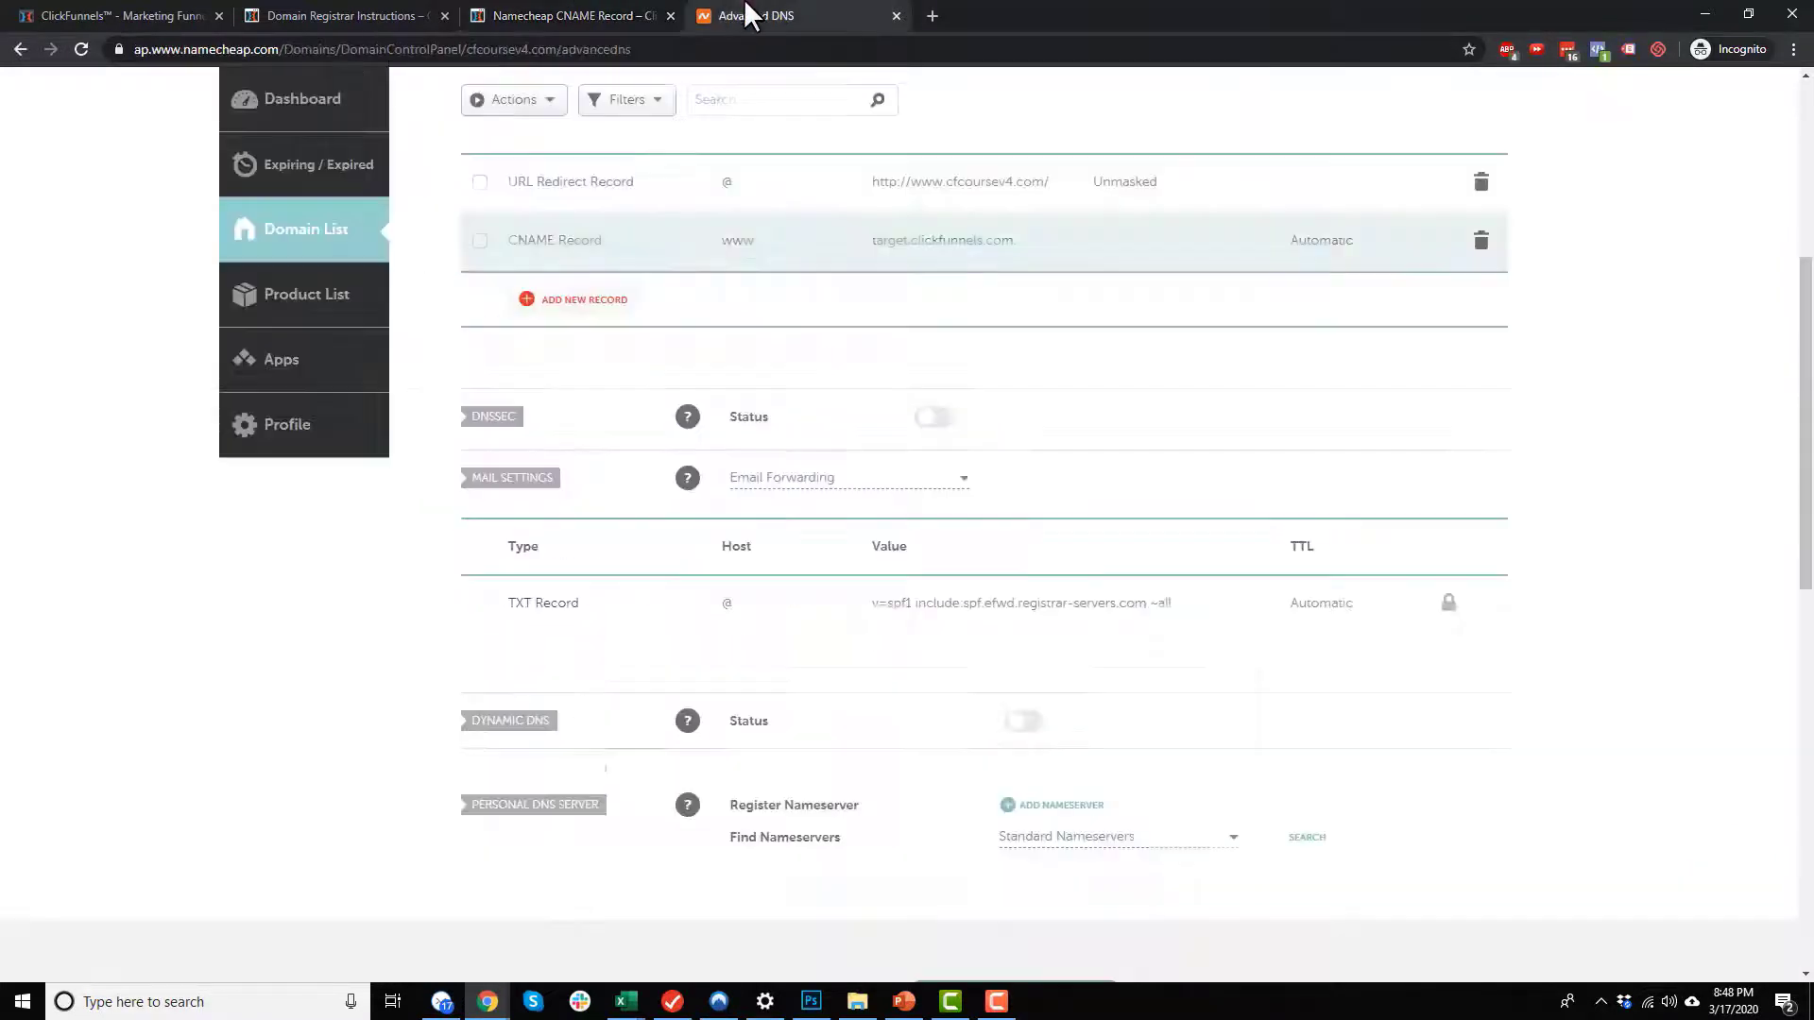
pyautogui.scroll(1, 770, 482)
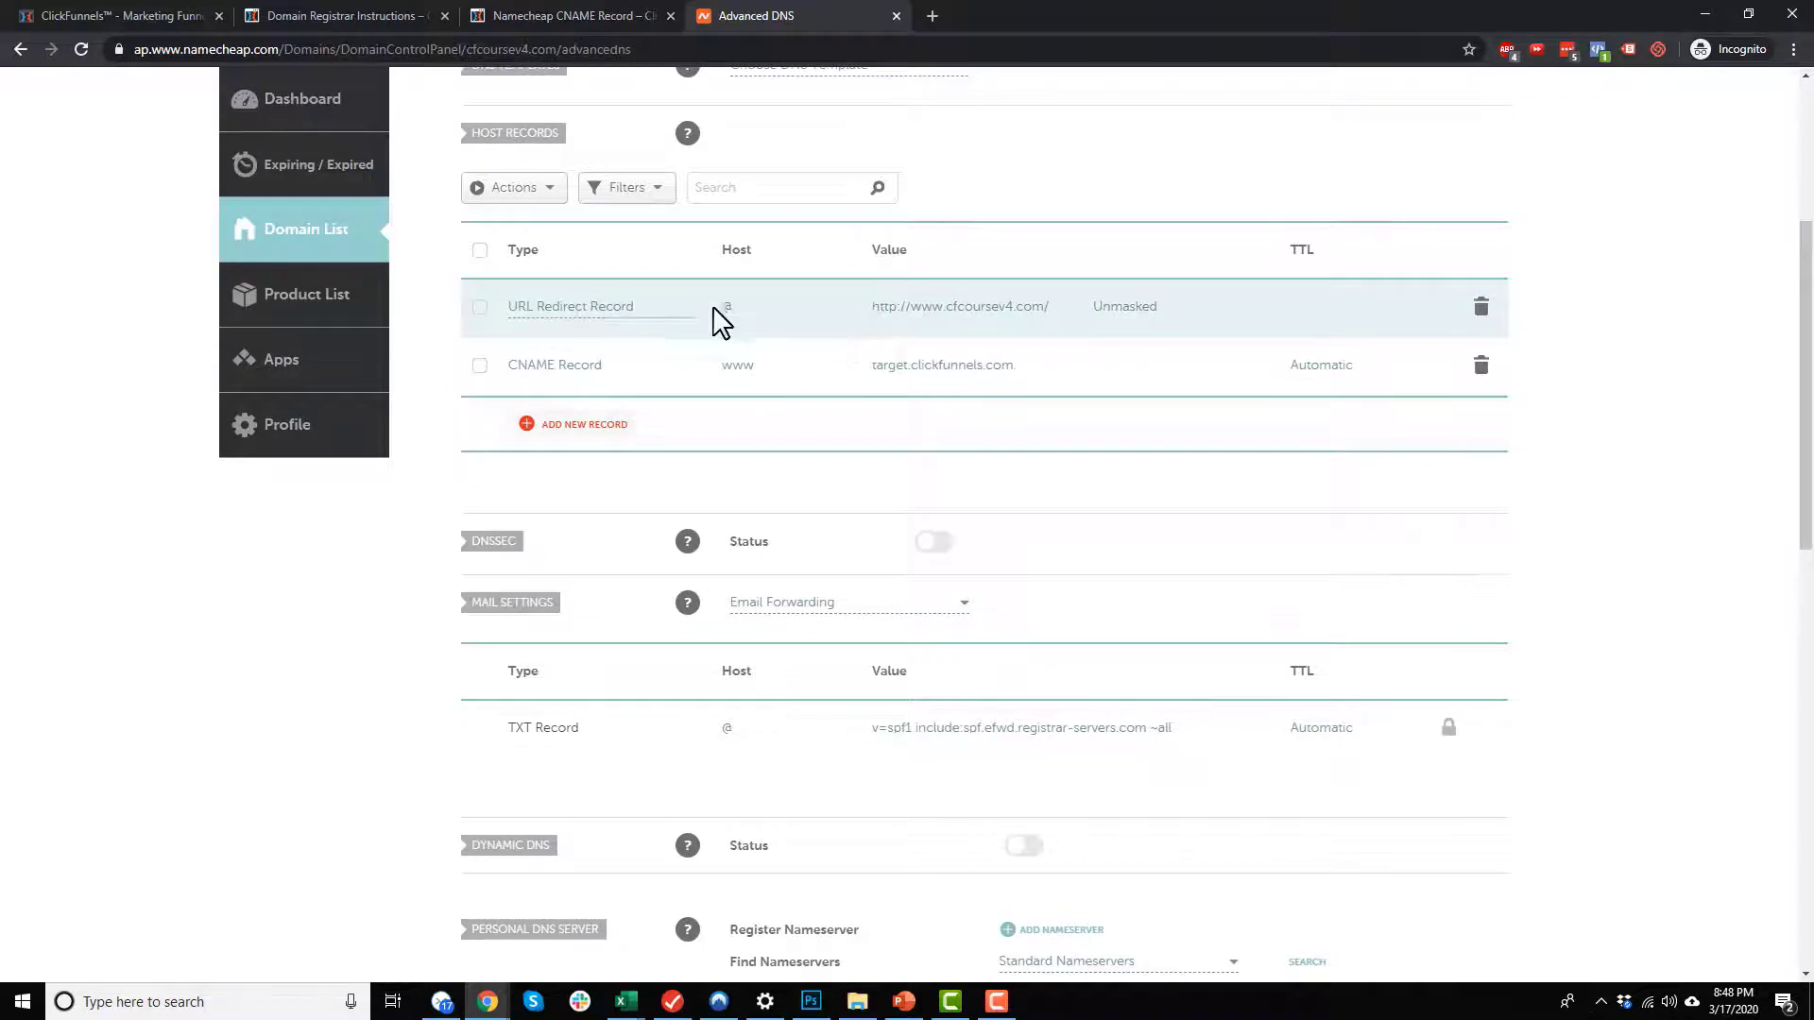
pyautogui.click(940, 308)
pyautogui.click(896, 309)
pyautogui.write('s')
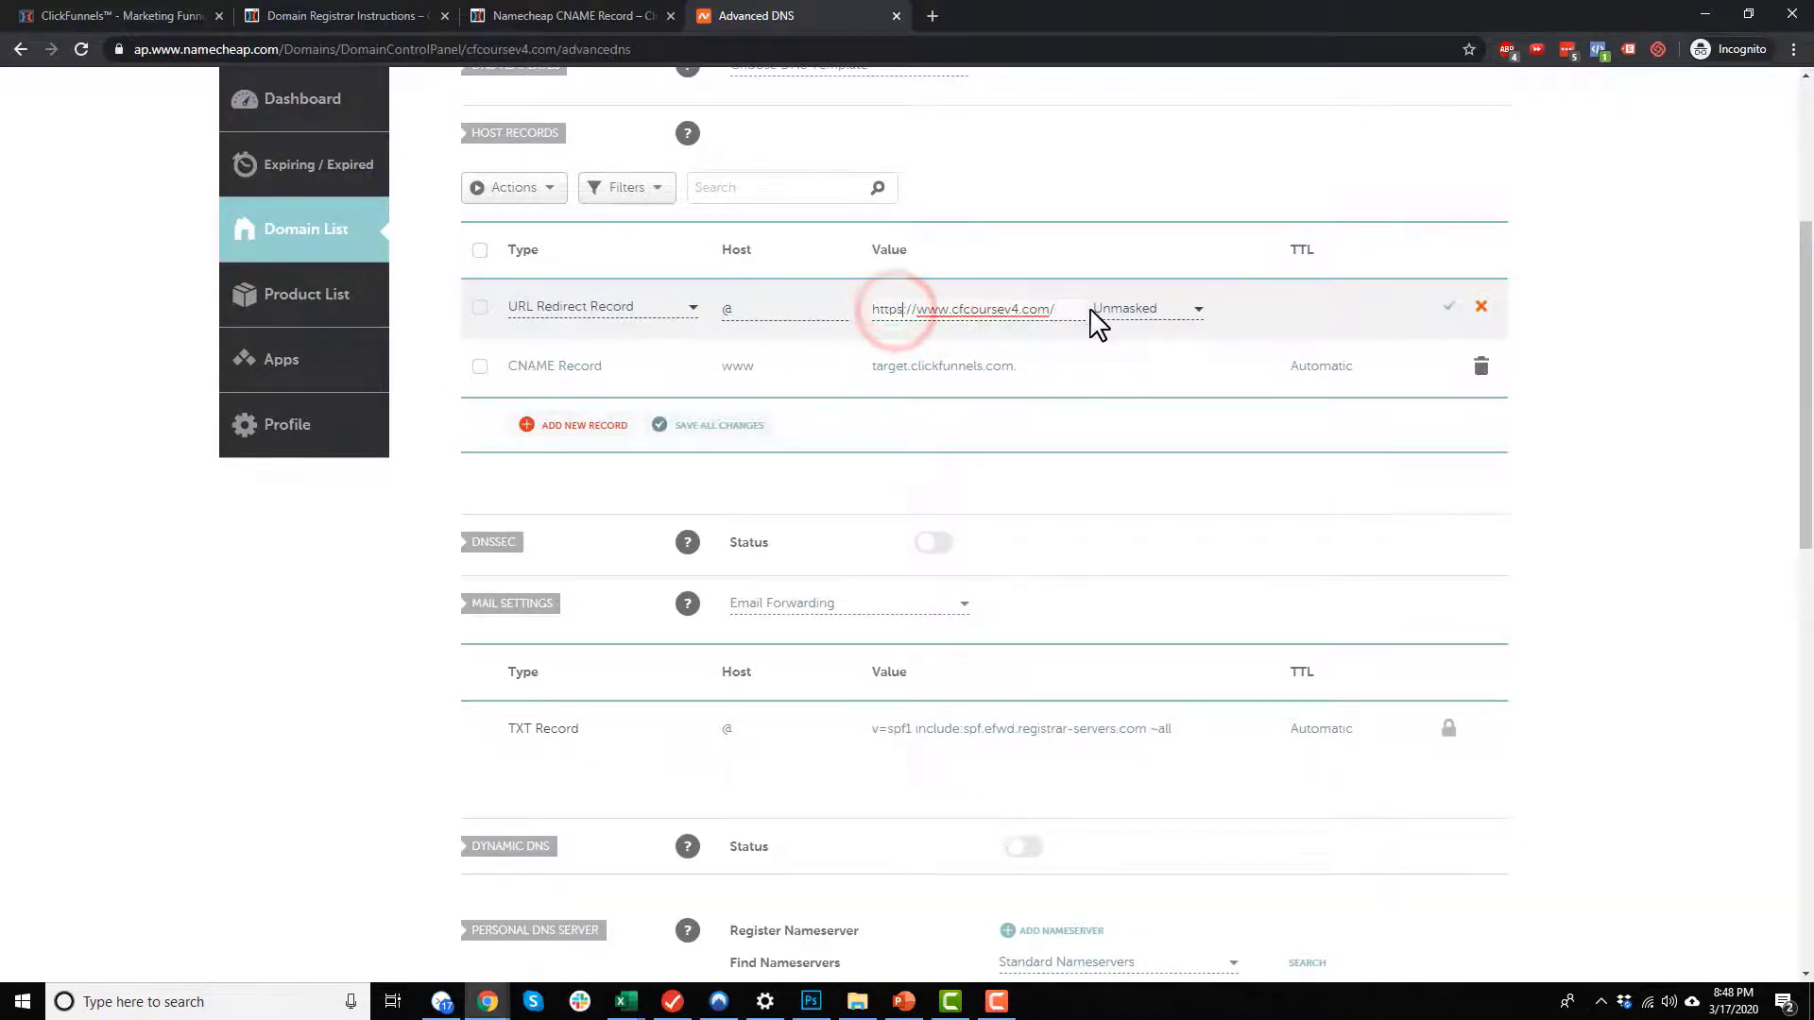
pyautogui.click(1447, 306)
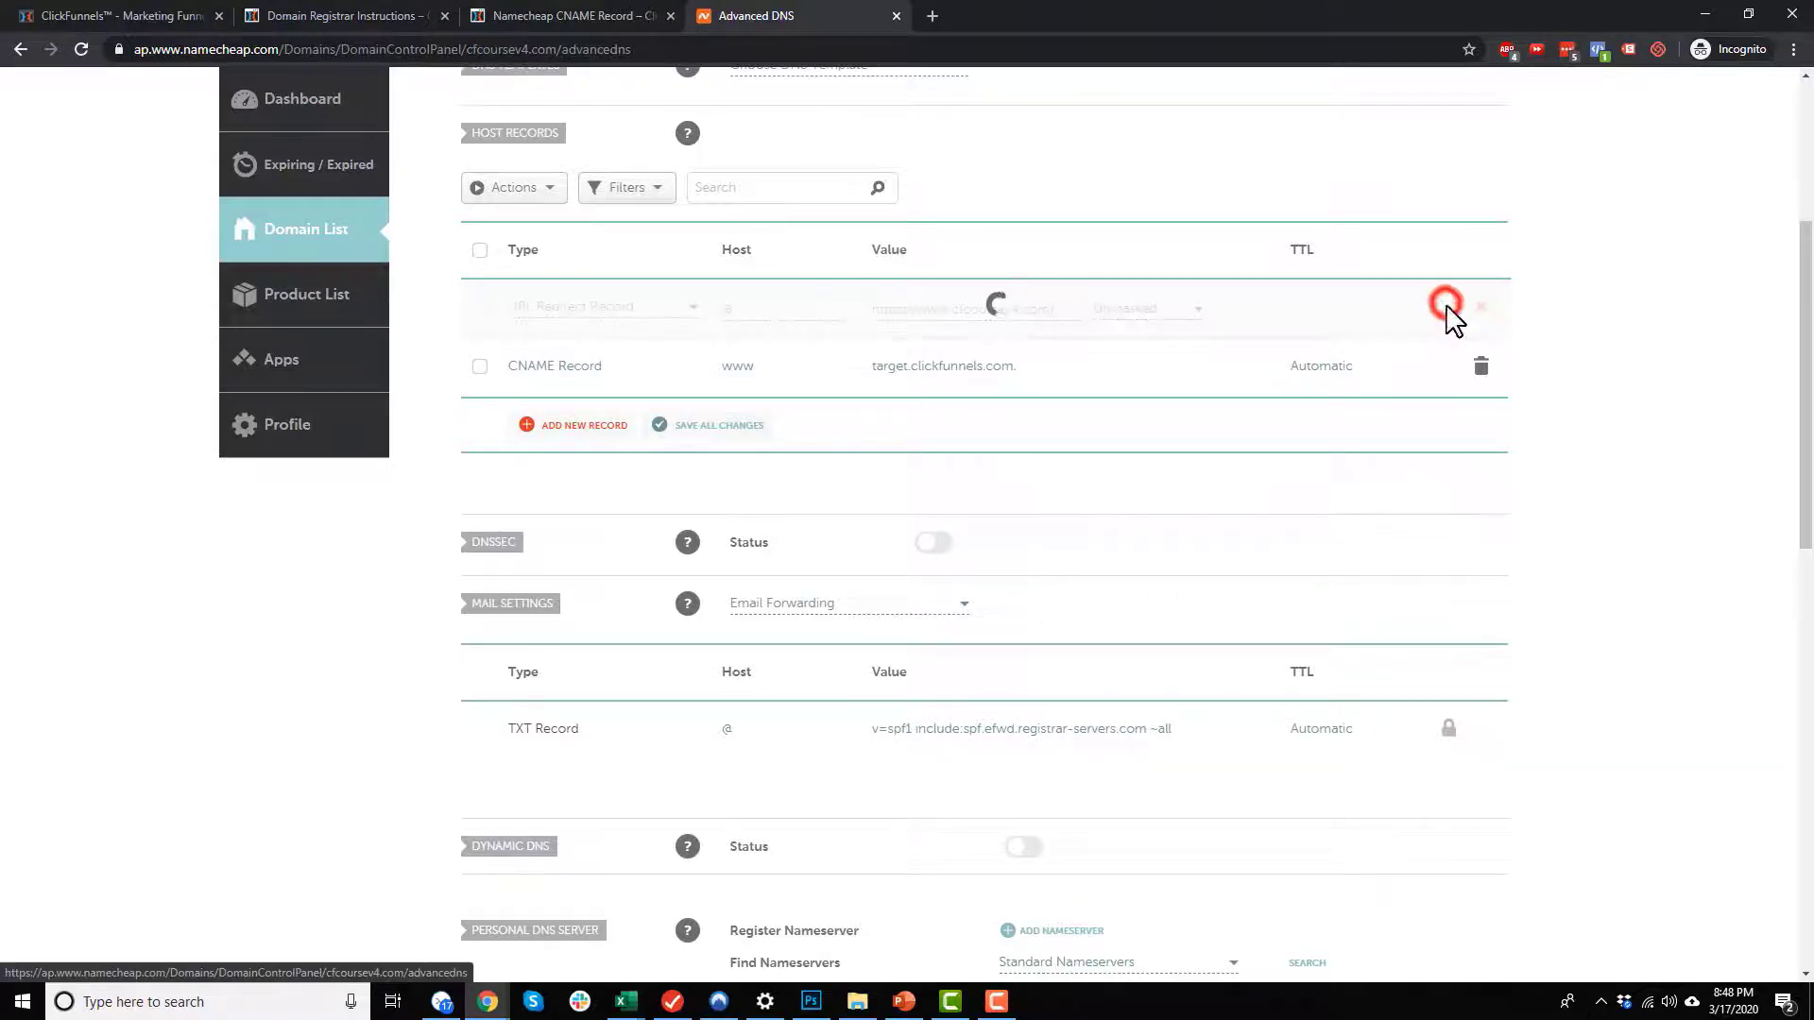
# Step: Check the article's redirect type instruction, set the URL redirect record to Permanent (301) and save it
pyautogui.click(576, 15)
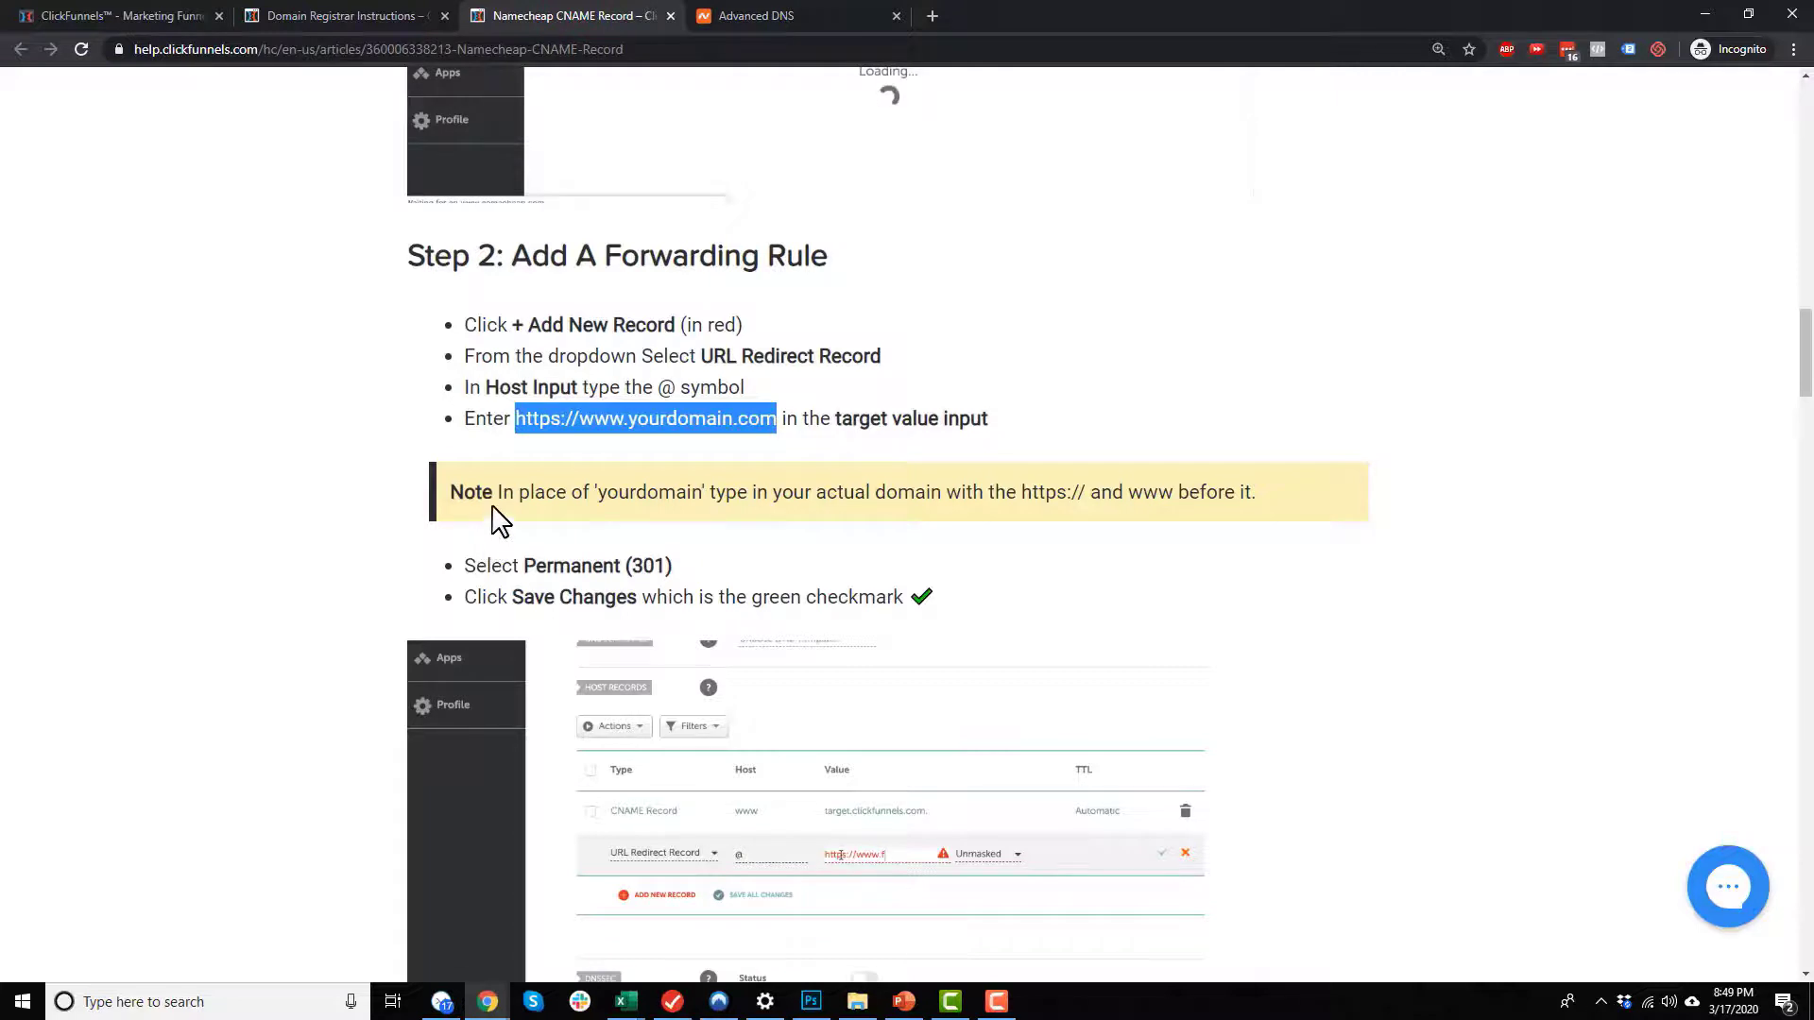
pyautogui.moveTo(503, 492); pyautogui.dragTo(774, 492)
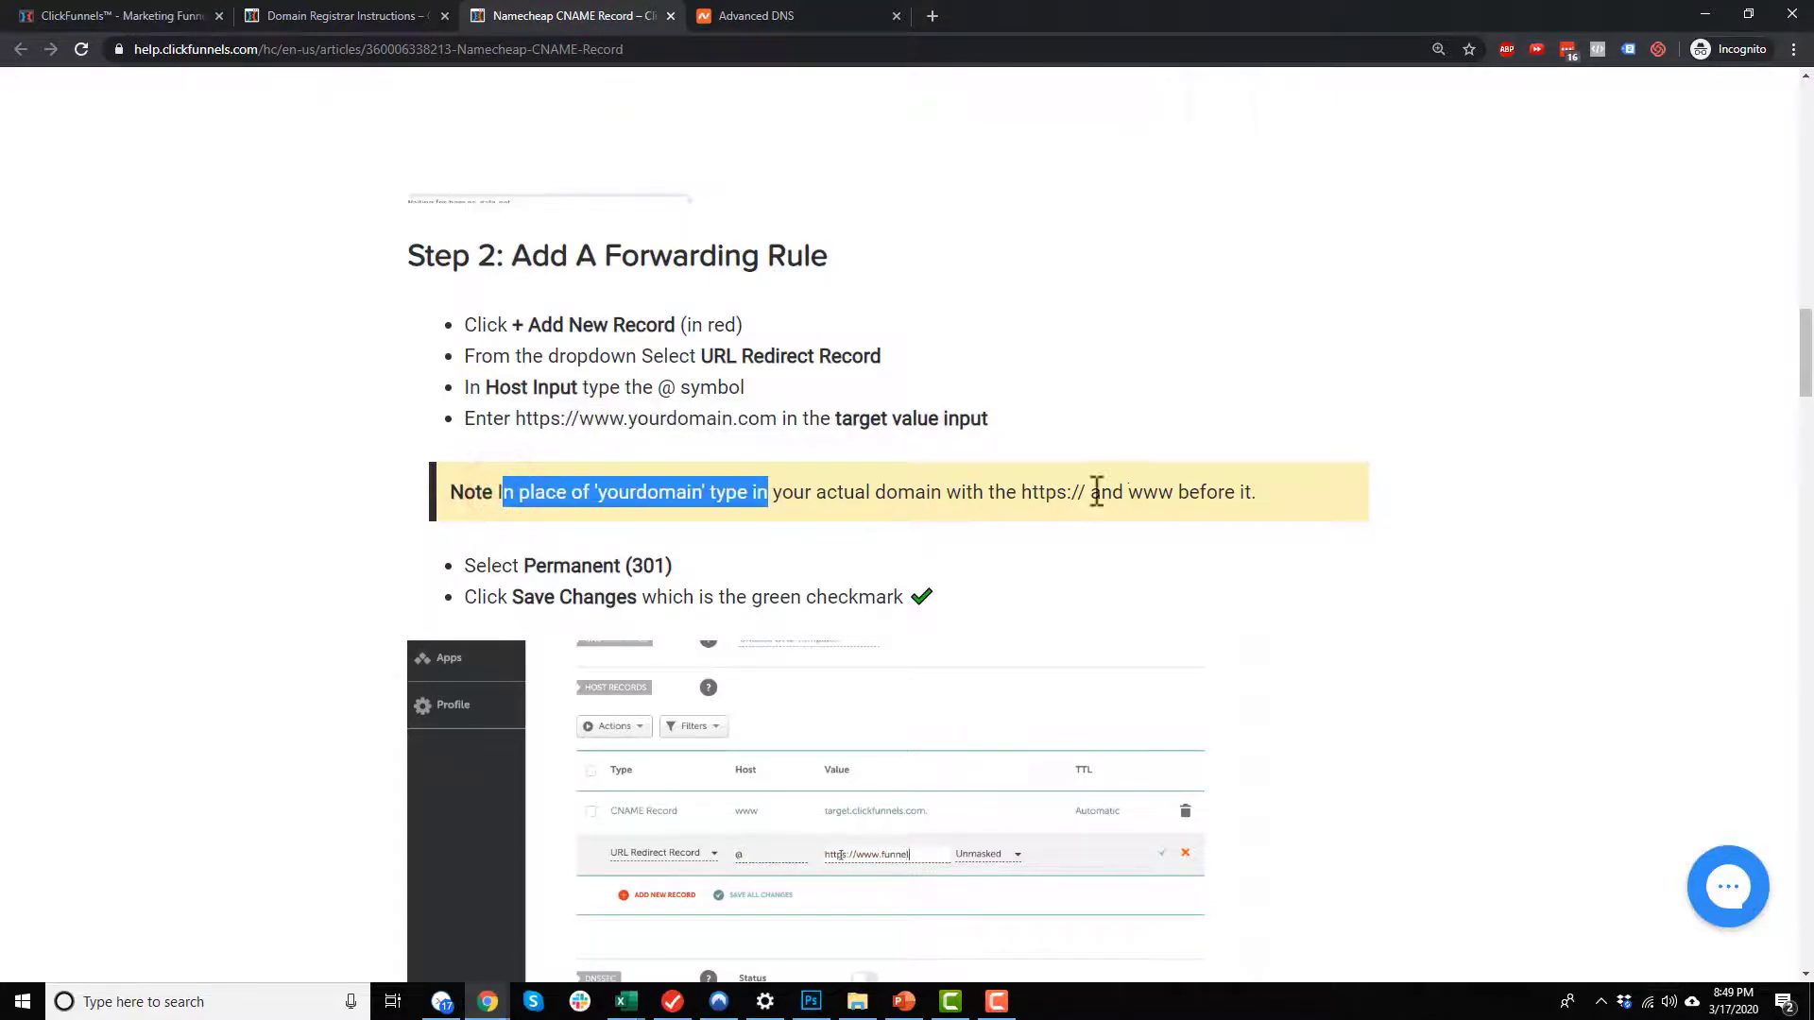
pyautogui.moveTo(1019, 493); pyautogui.dragTo(1067, 492)
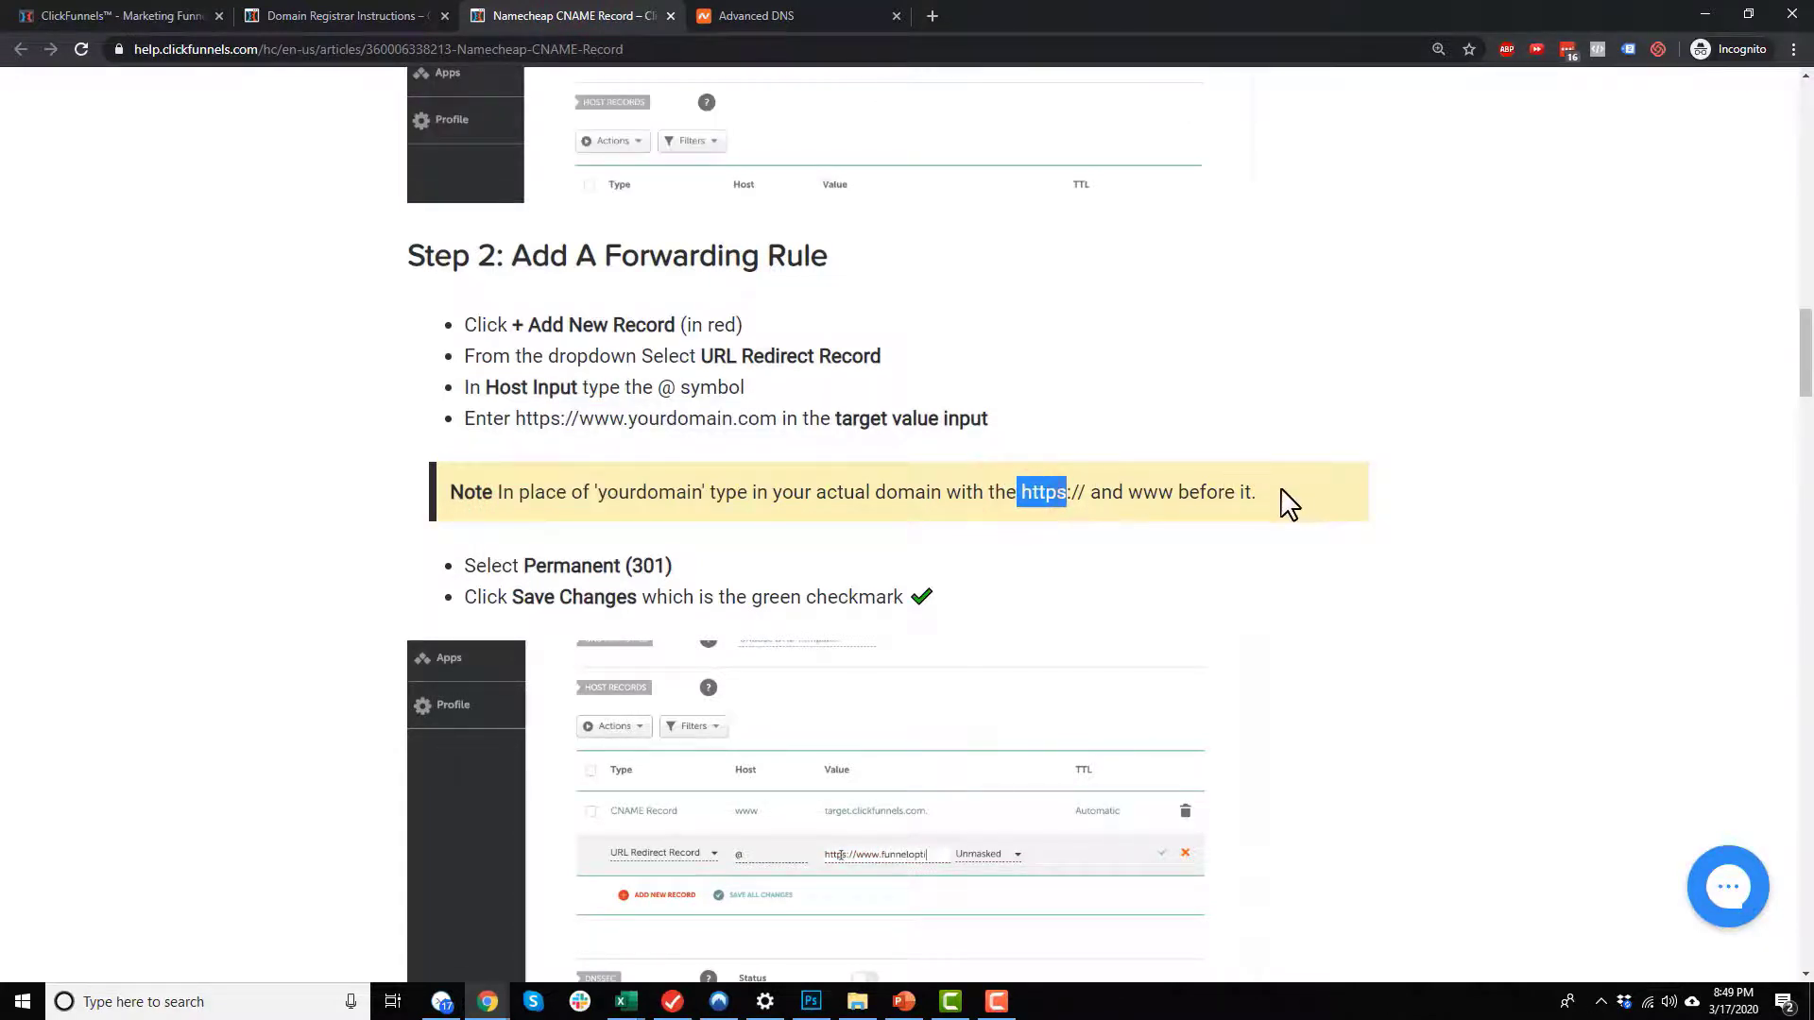
pyautogui.scroll(-1, 529, 520)
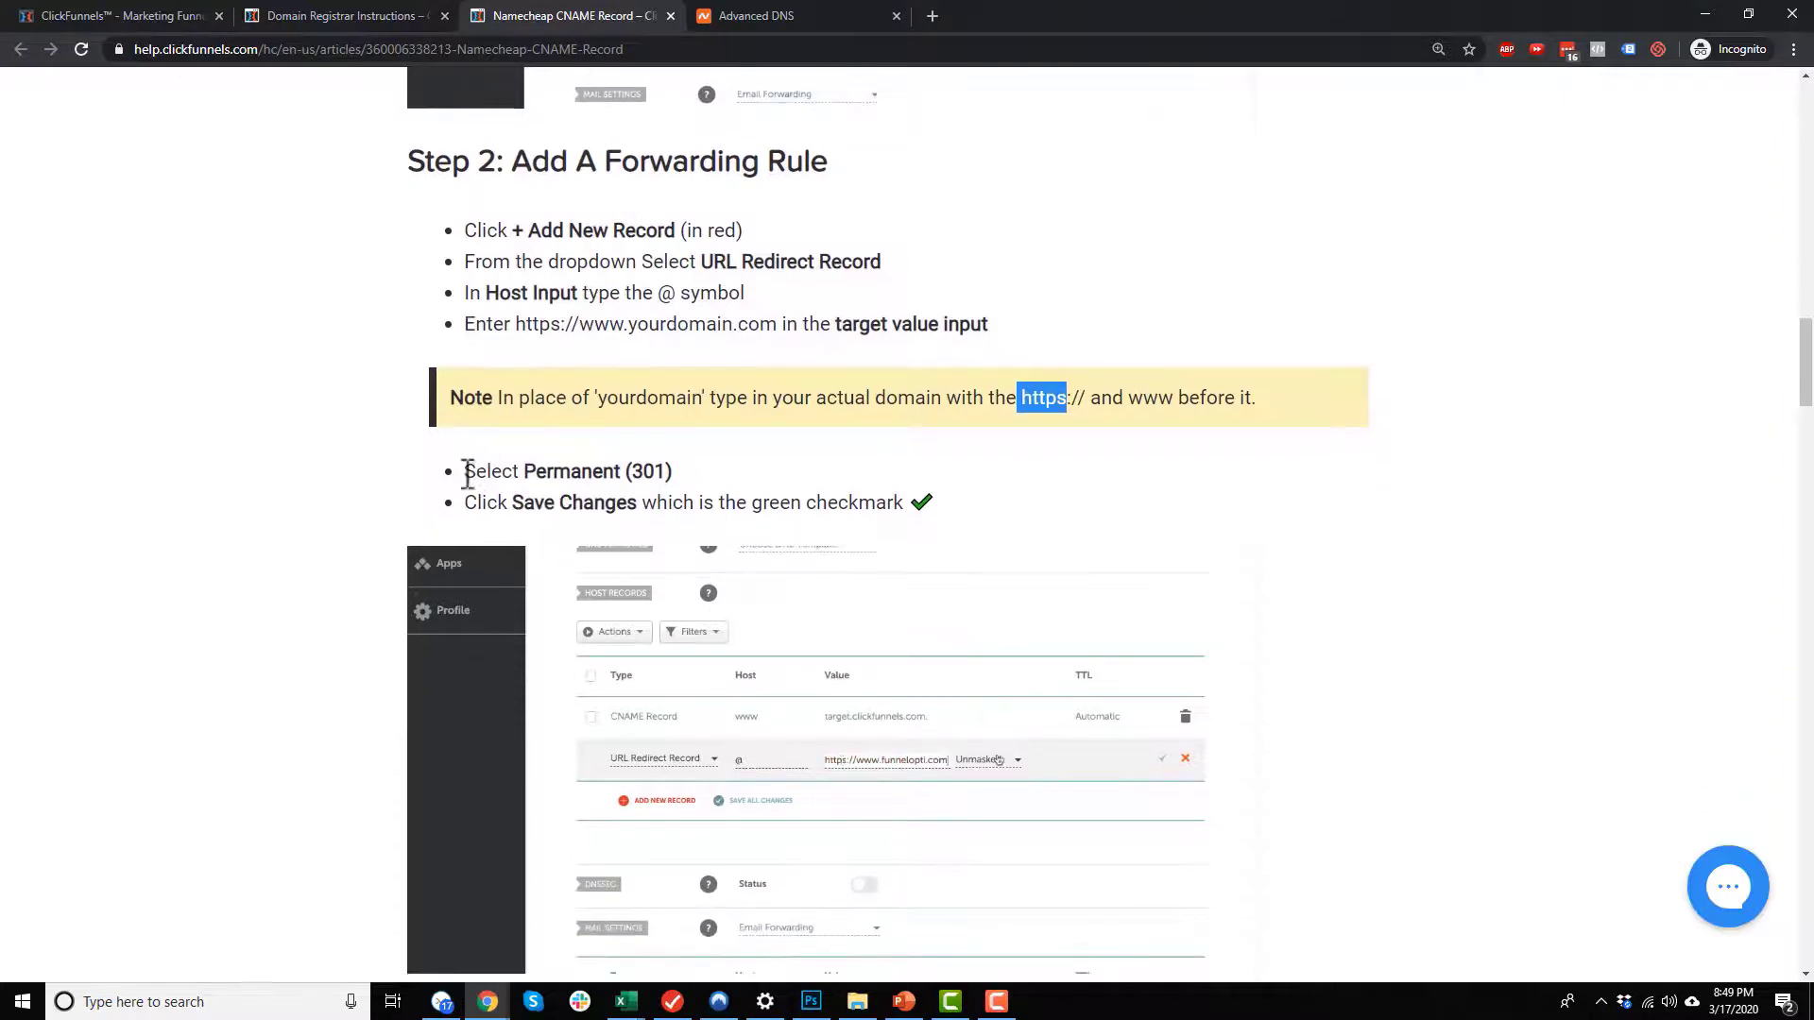
pyautogui.moveTo(463, 471); pyautogui.dragTo(649, 471)
pyautogui.click(723, 13)
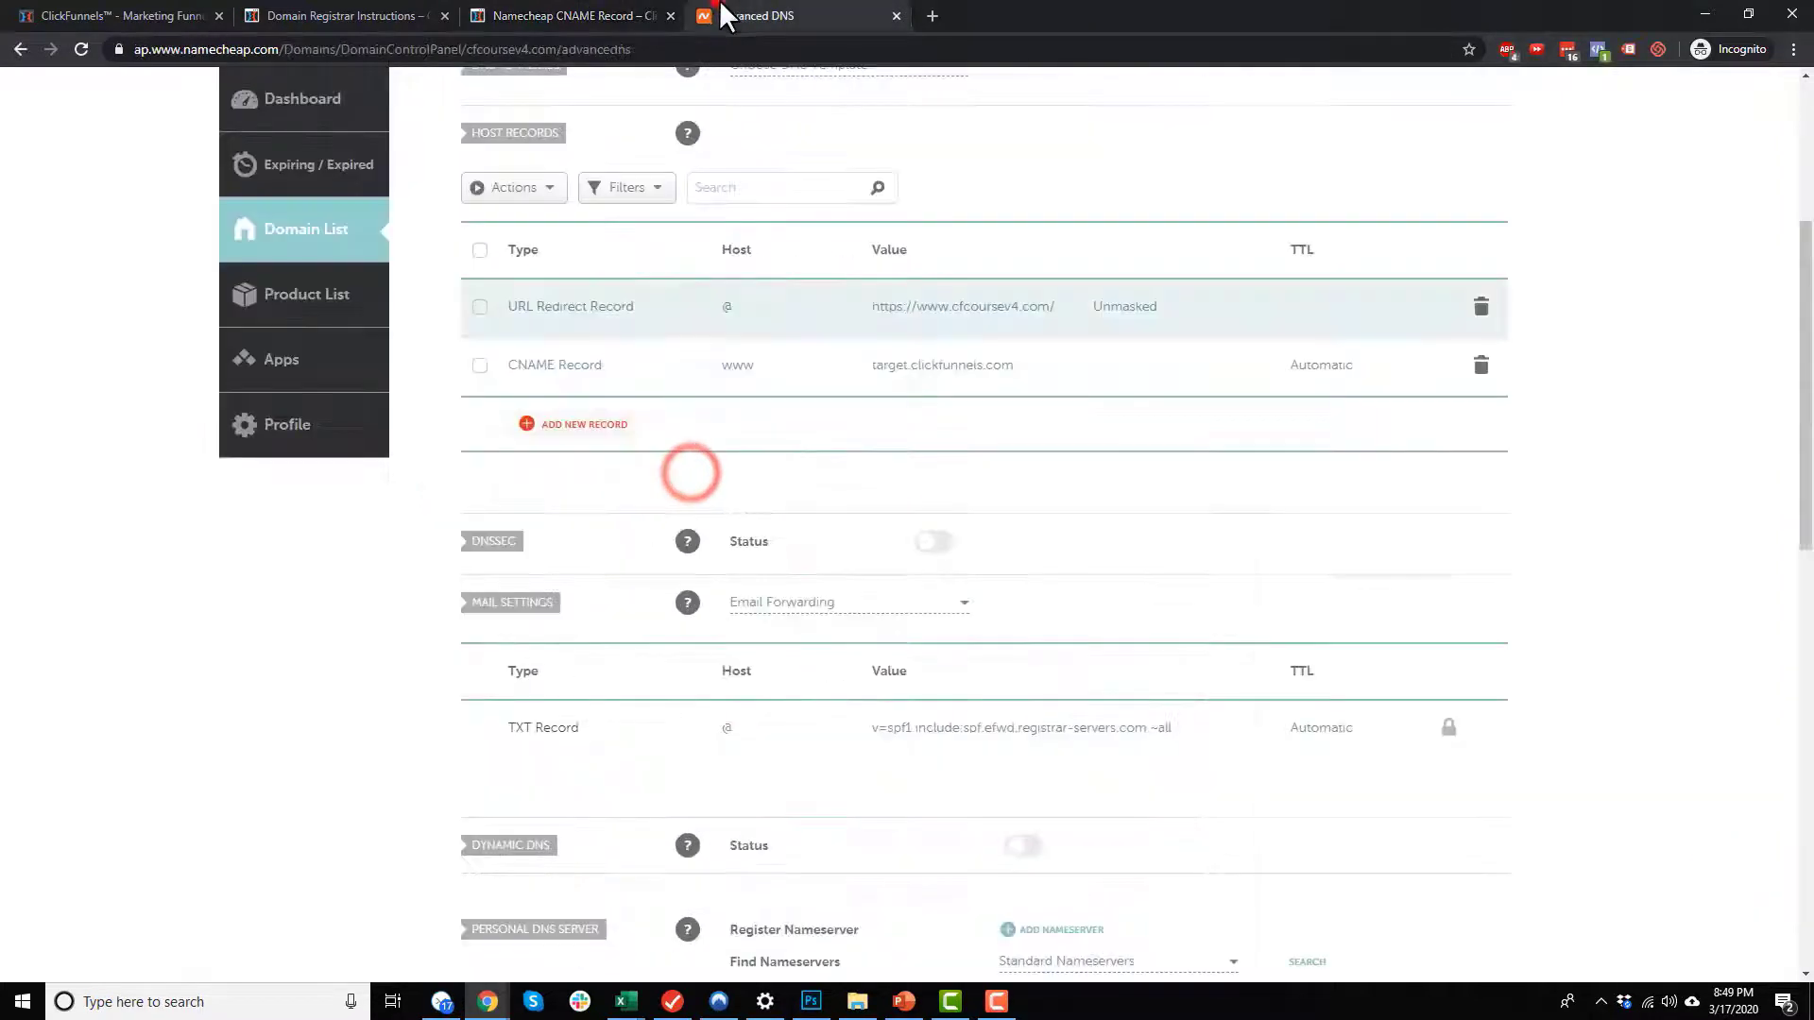
pyautogui.click(1153, 307)
pyautogui.click(1133, 419)
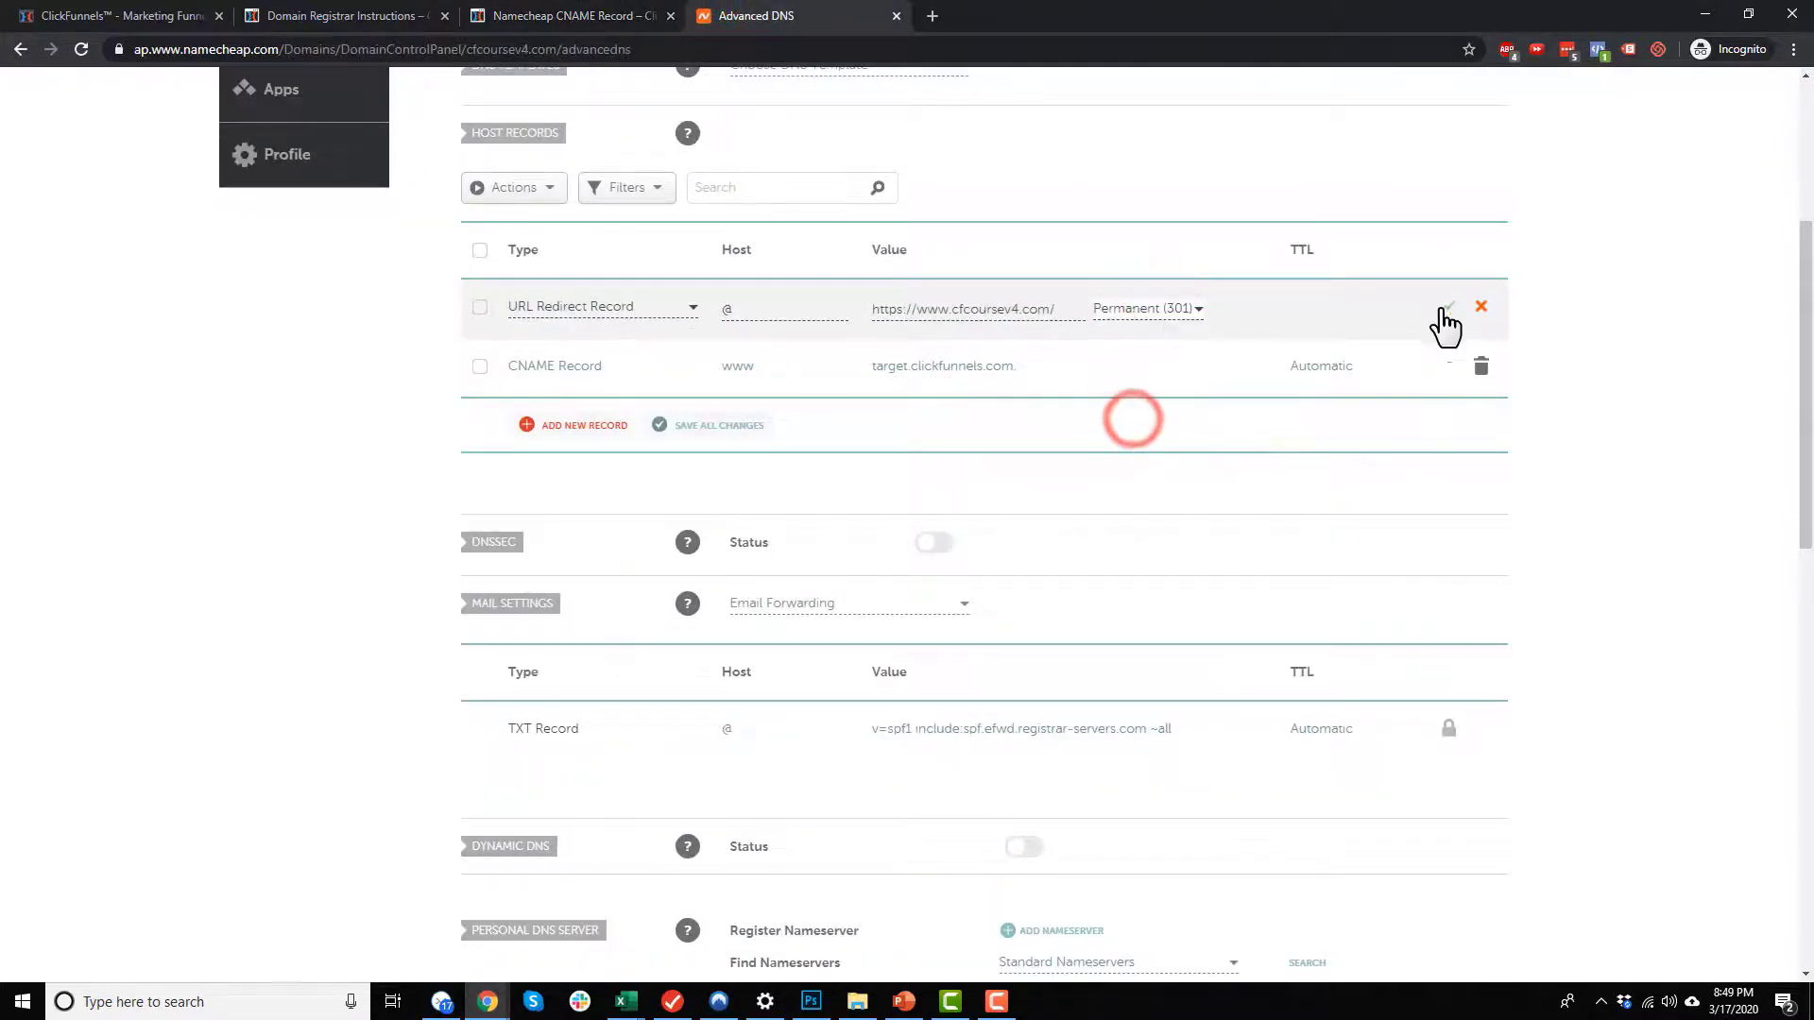
pyautogui.click(1445, 311)
# Step: Check the rest of the CNAME article against the Namecheap host records and revisit the registrar instructions
pyautogui.click(526, 19)
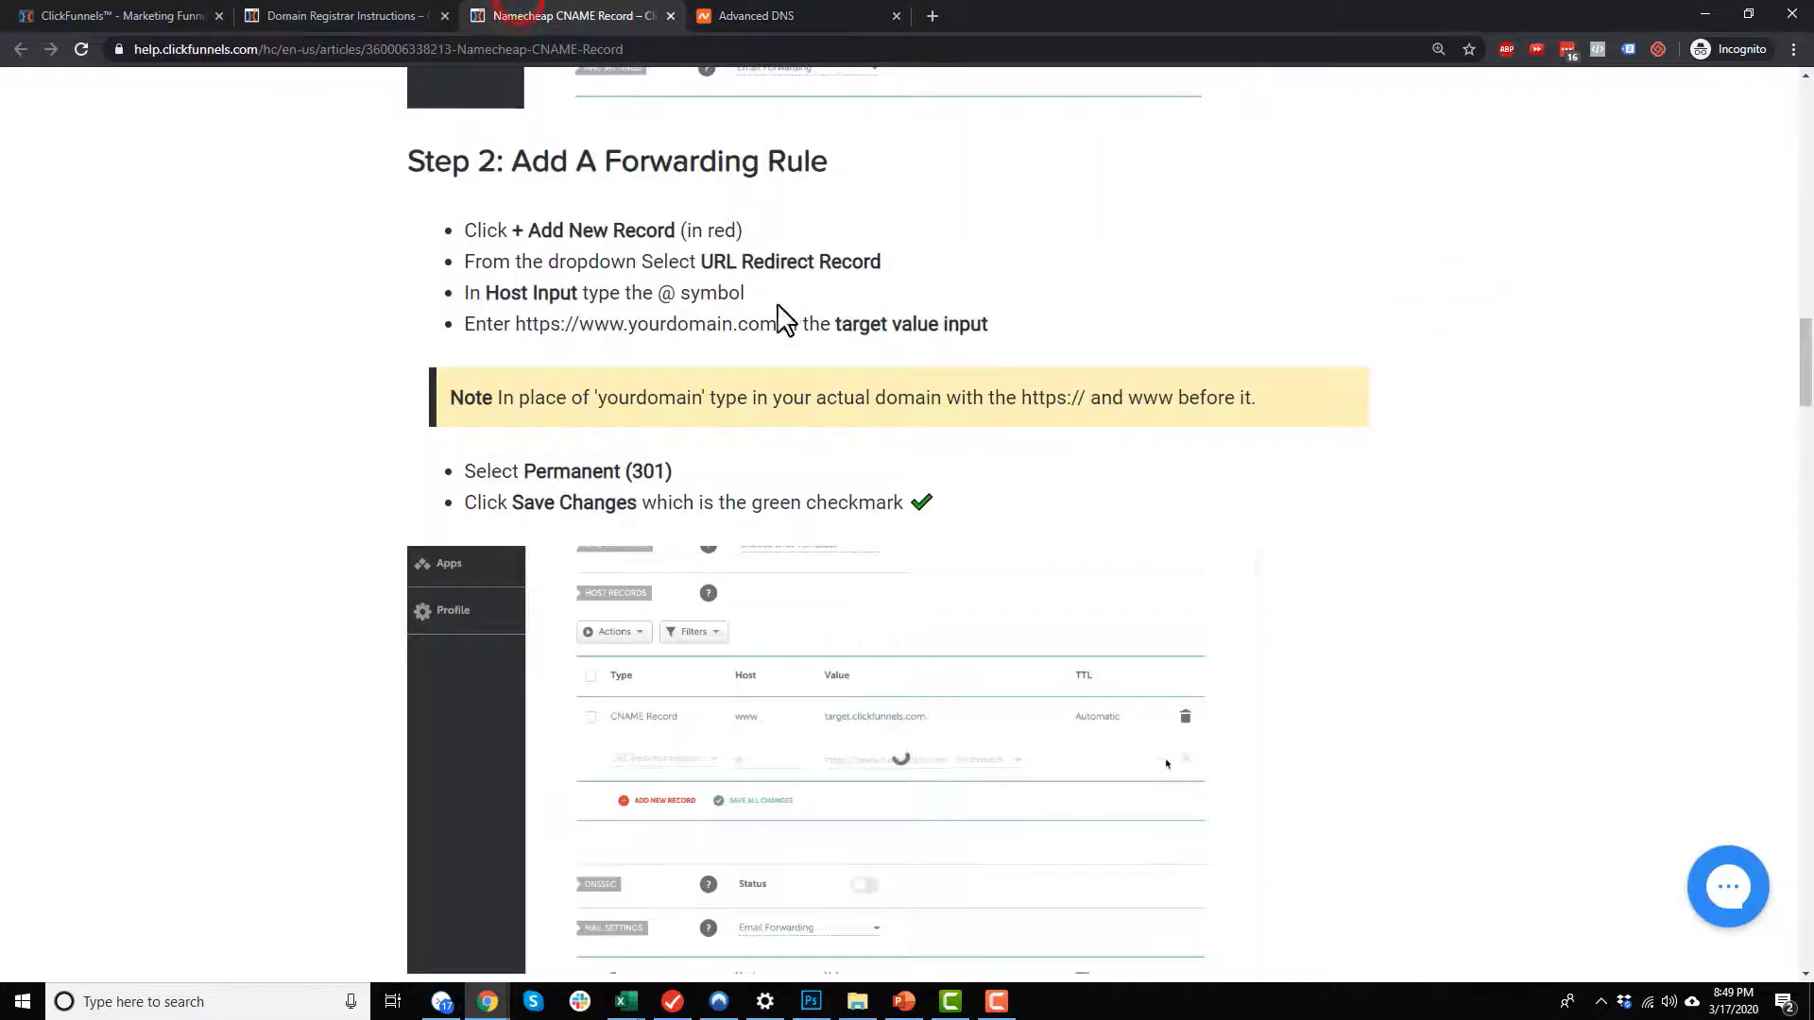
pyautogui.scroll(-7, 831, 506)
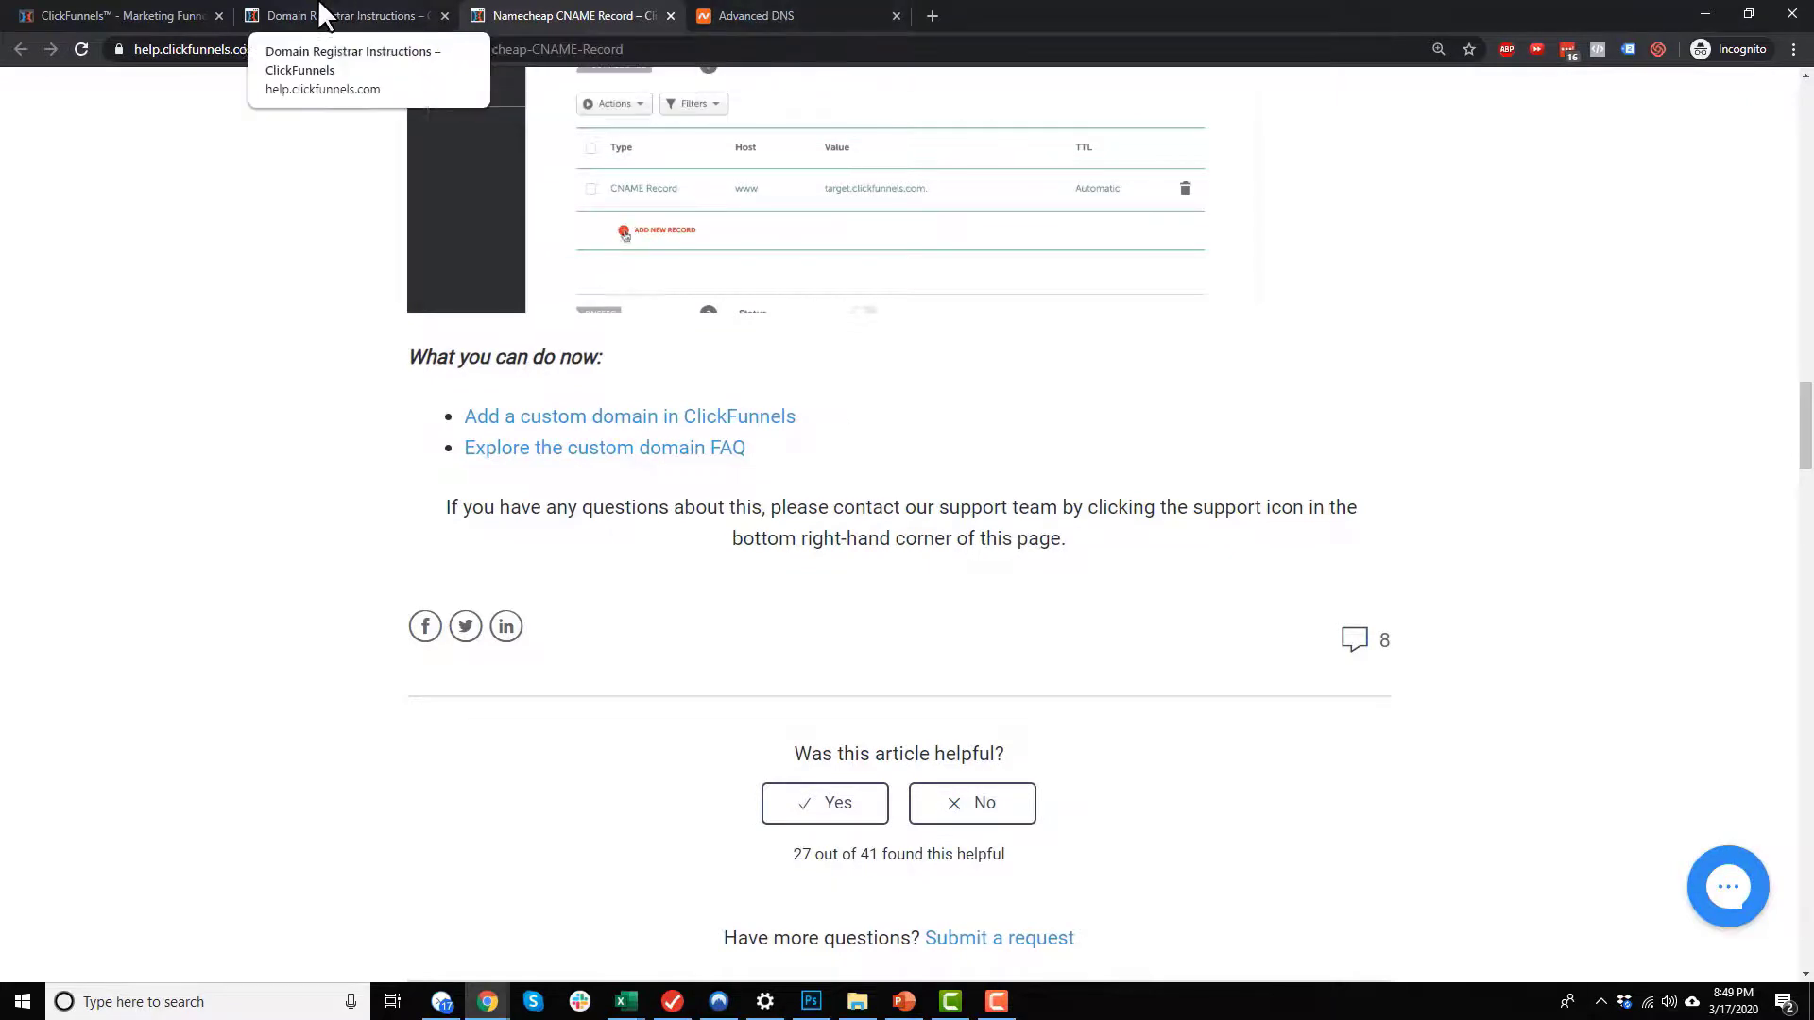
pyautogui.scroll(6, 831, 378)
pyautogui.click(735, 13)
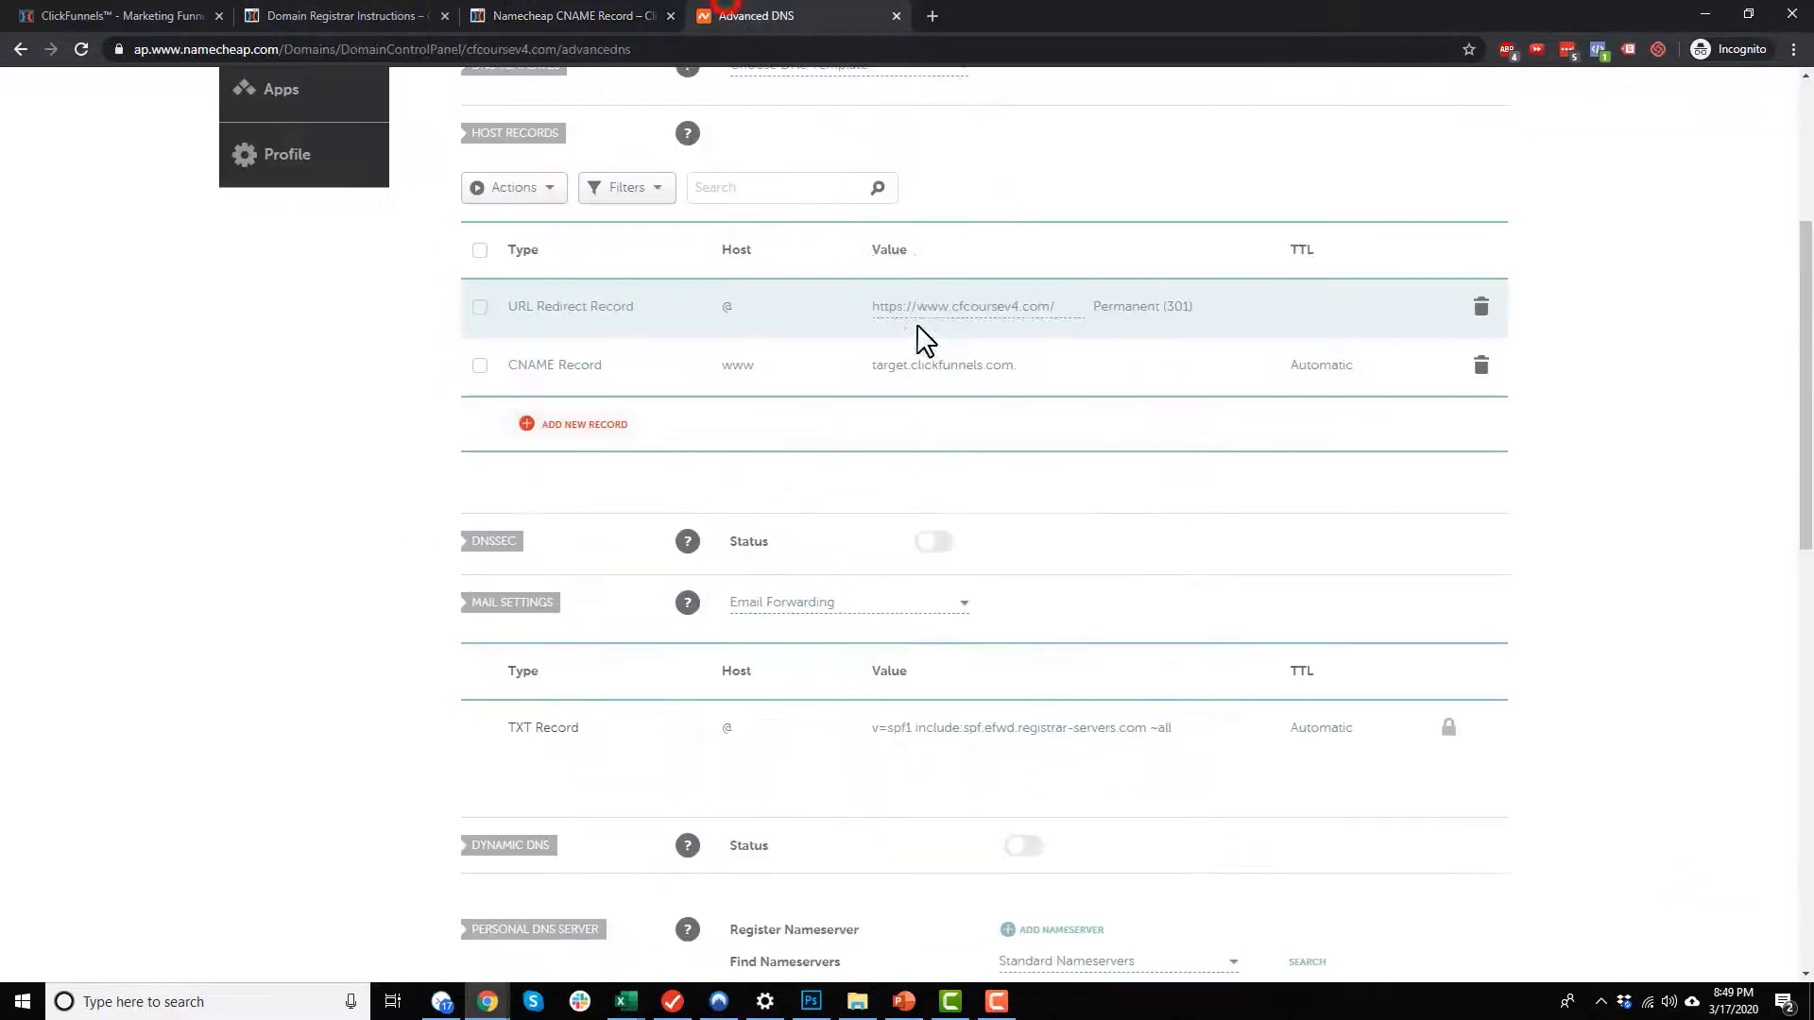
pyautogui.click(333, 17)
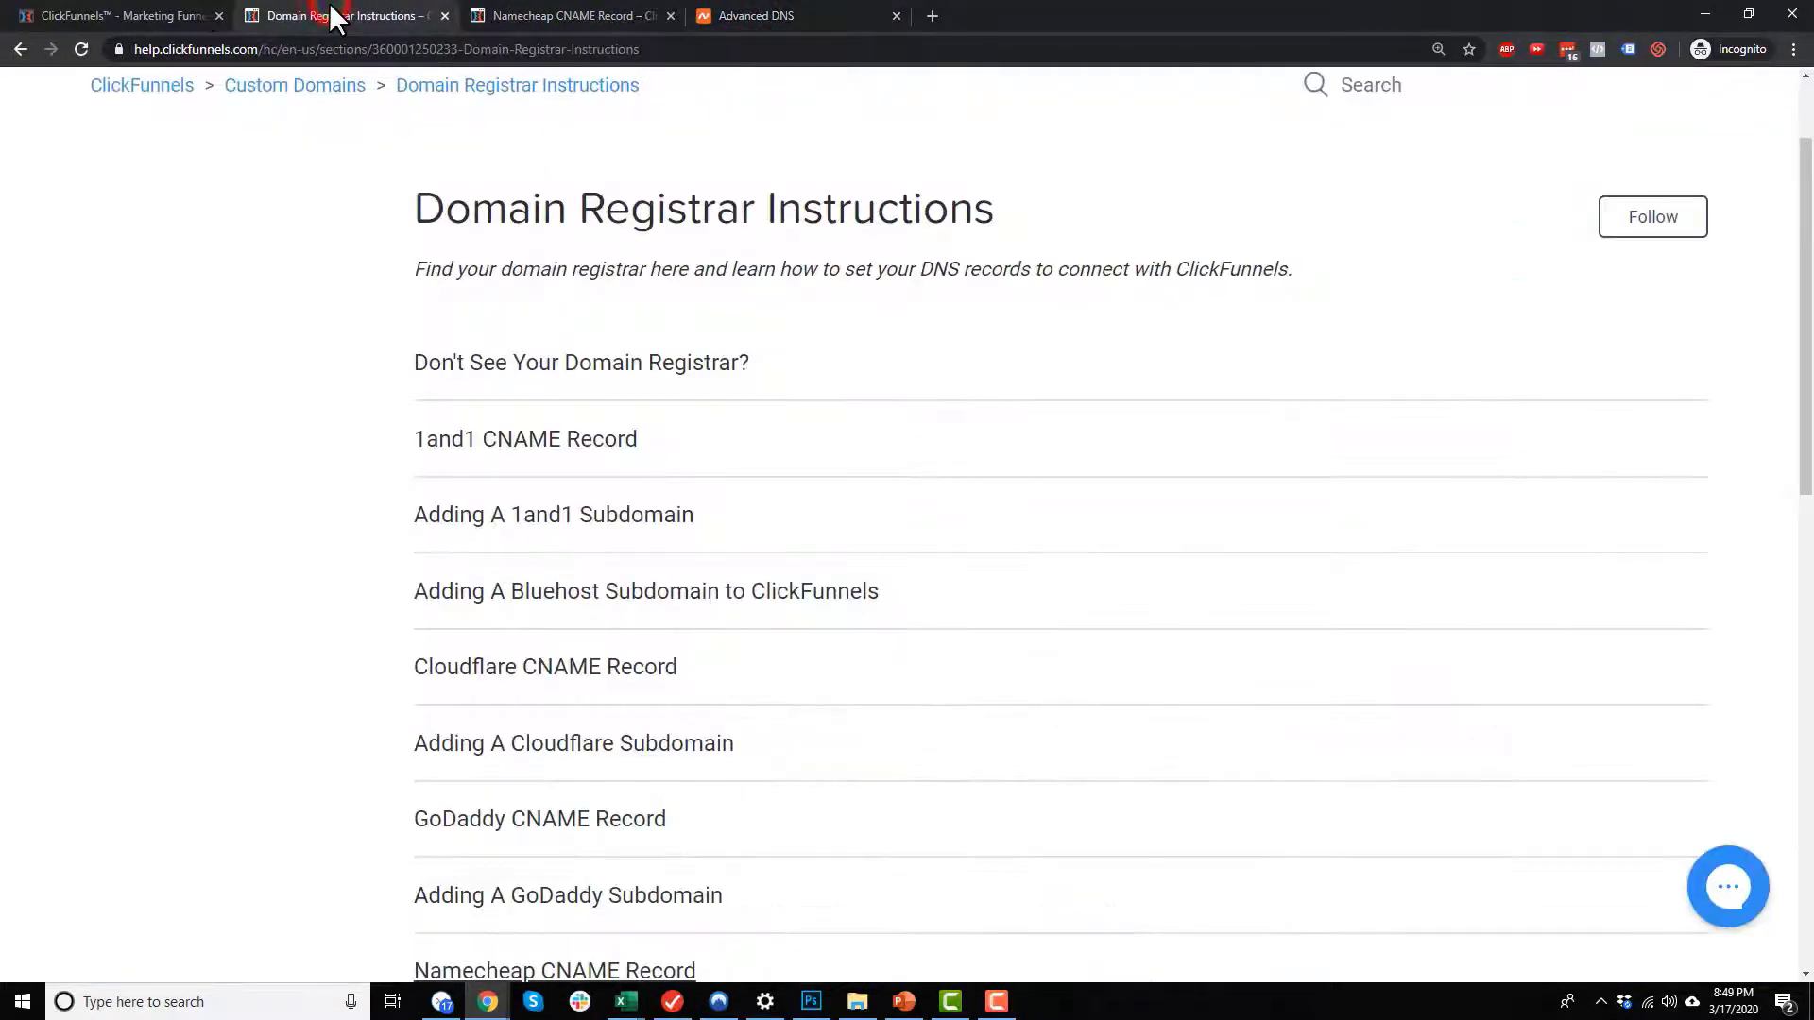
pyautogui.click(204, 19)
pyautogui.click(564, 275)
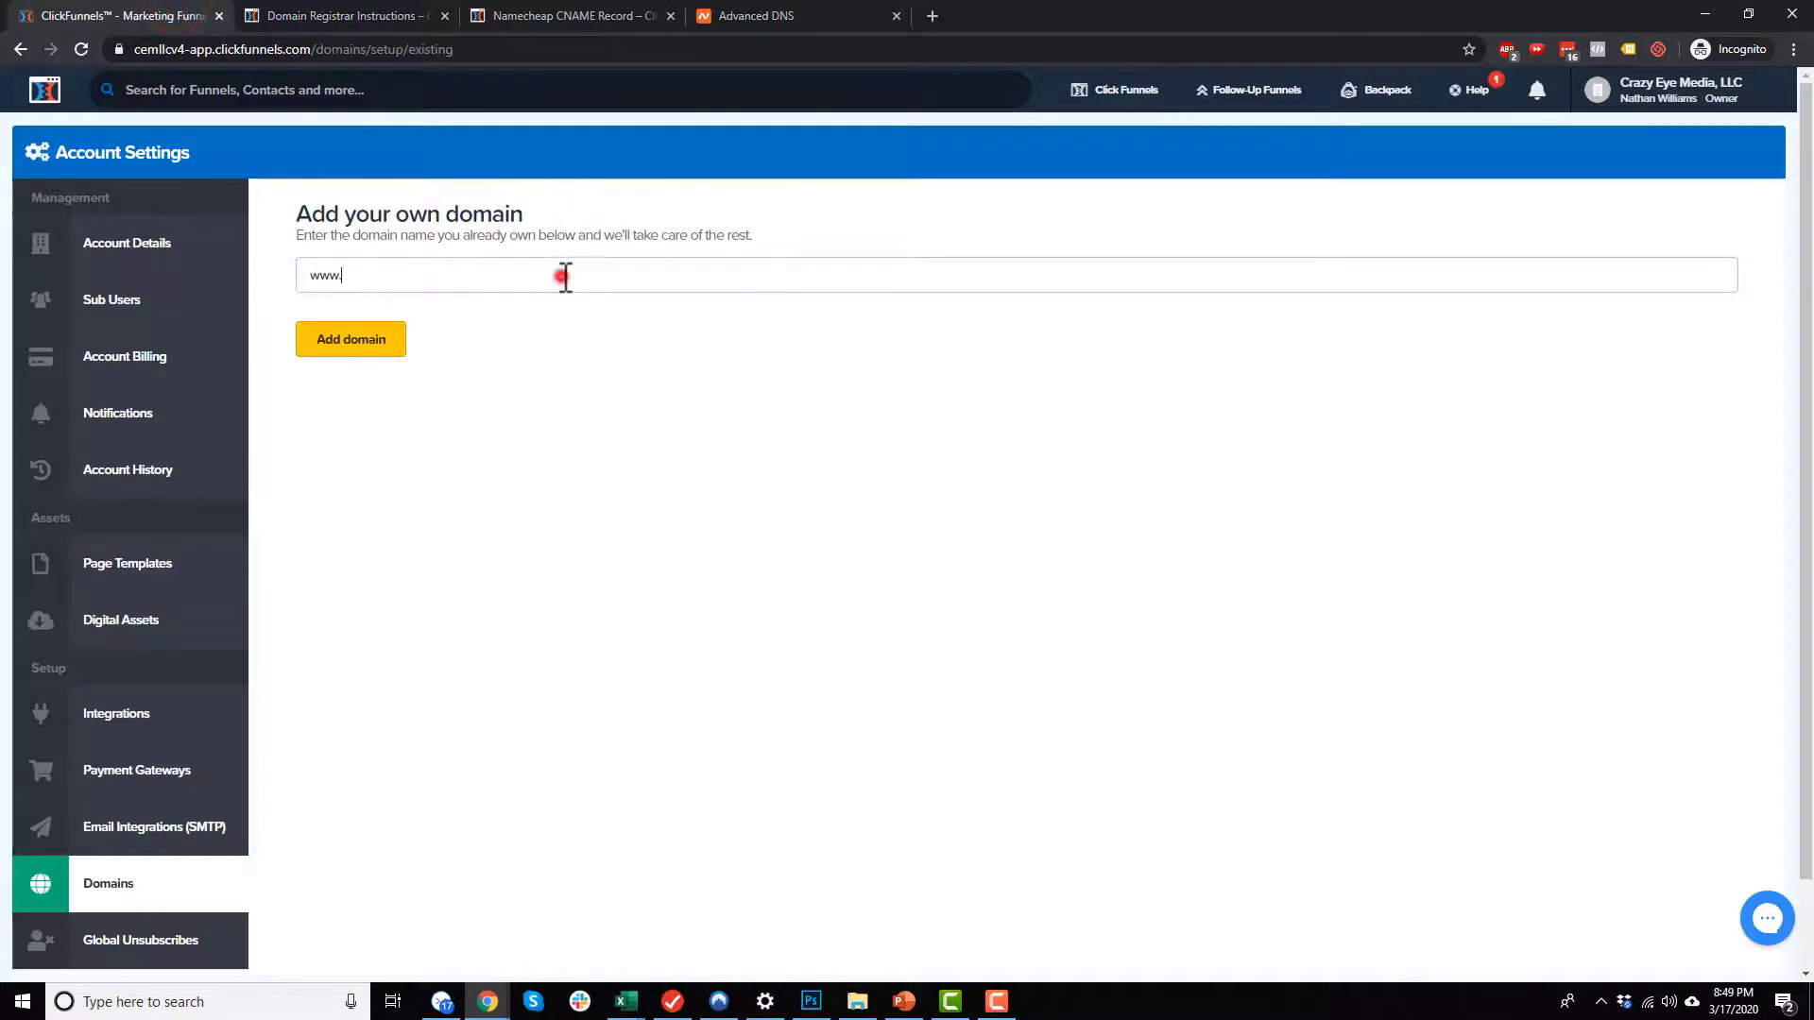
pyautogui.moveTo(483, 277); pyautogui.dragTo(108, 265)
pyautogui.write('https://')
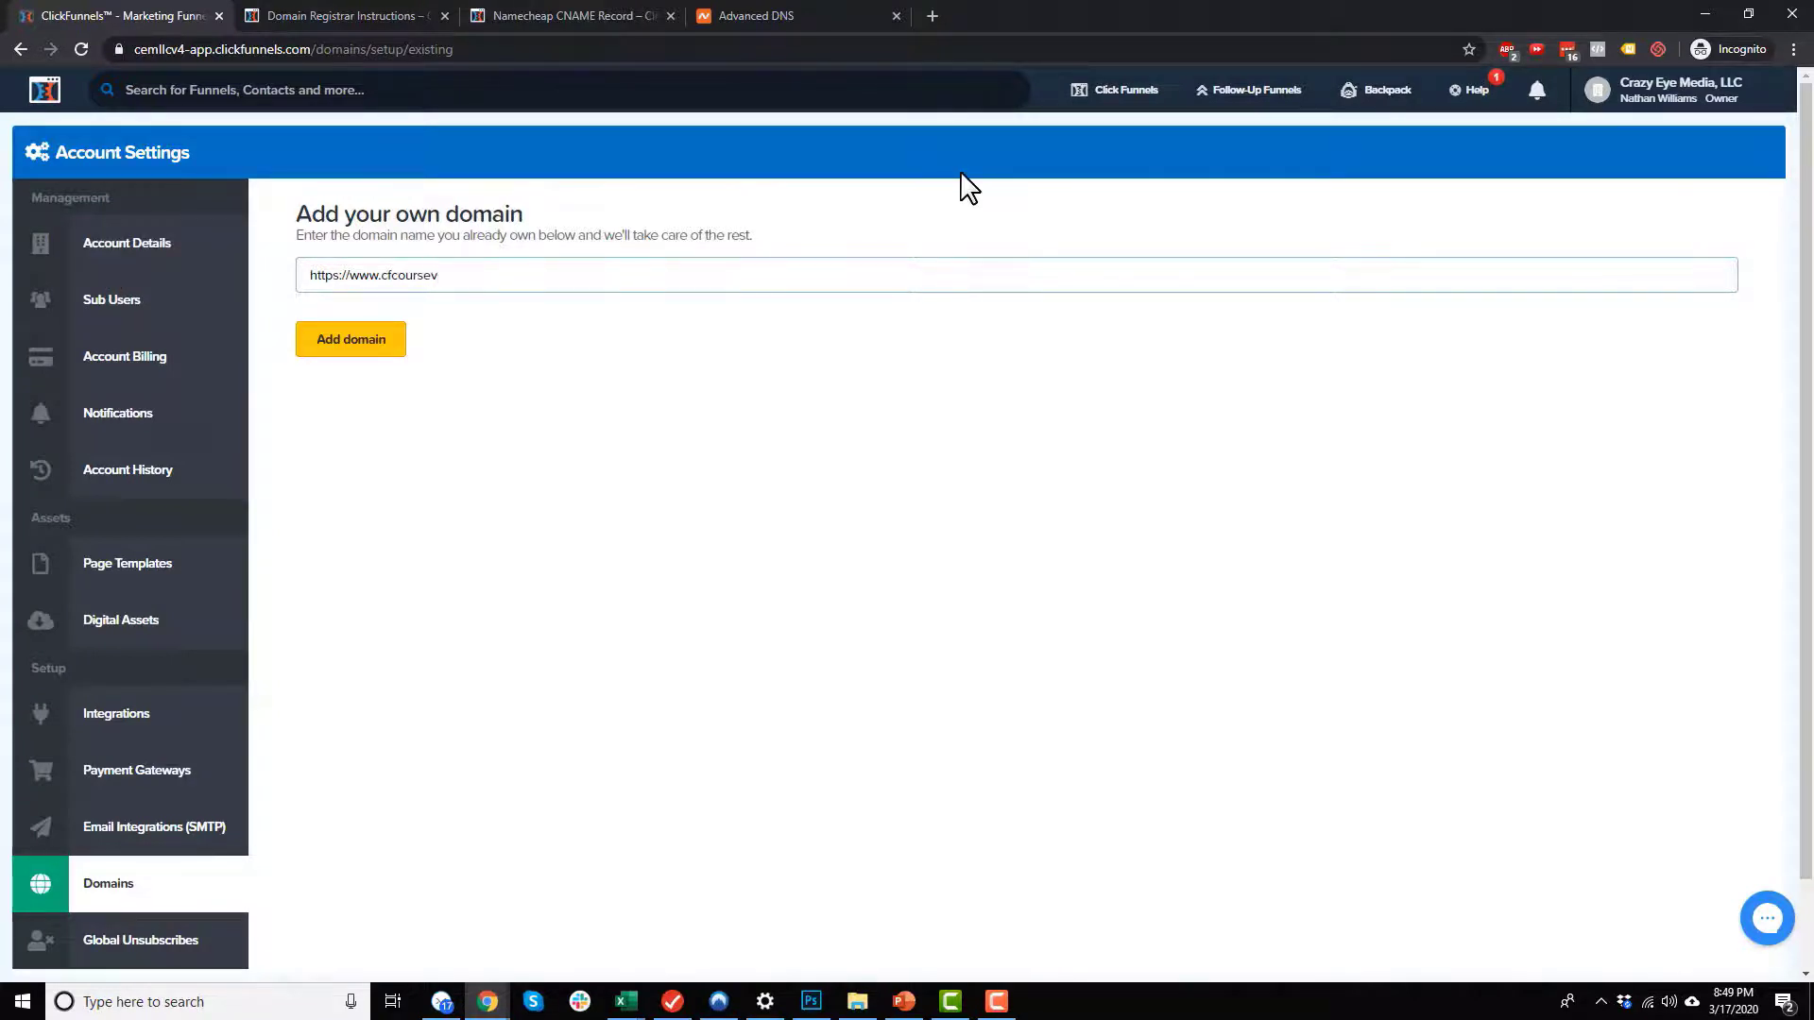
pyautogui.click(345, 340)
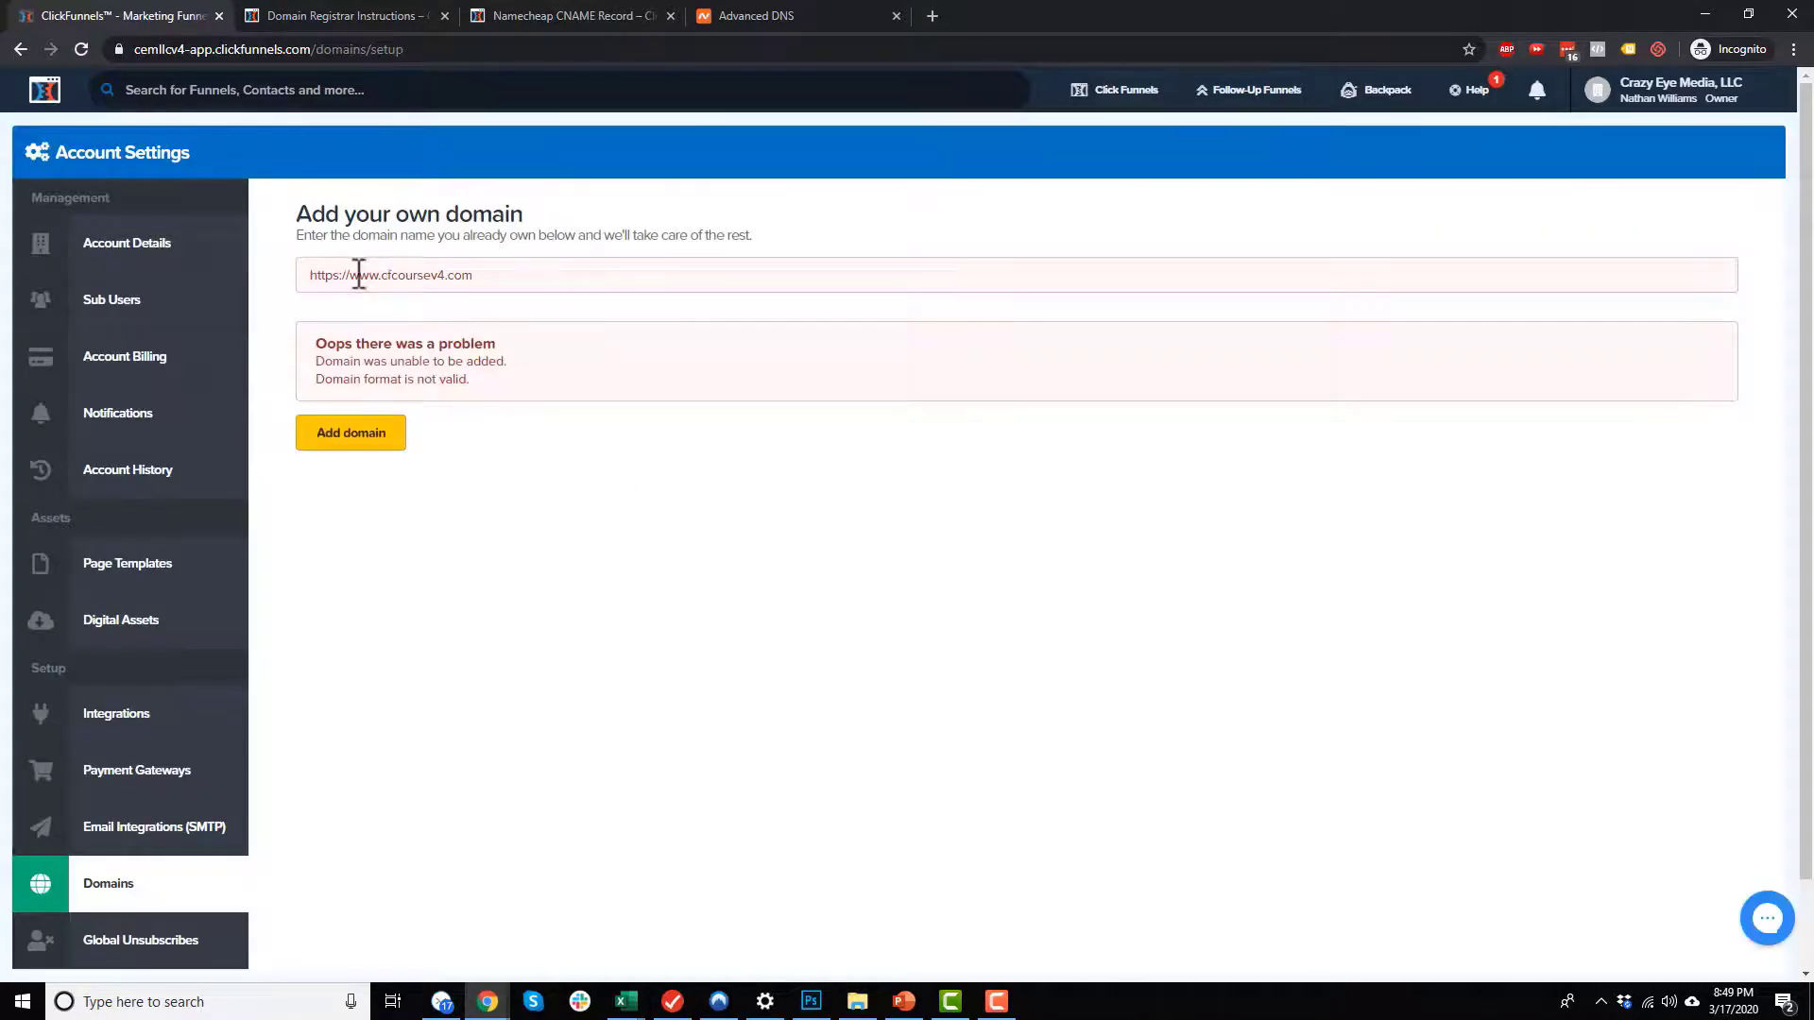
pyautogui.moveTo(350, 277); pyautogui.dragTo(310, 275)
pyautogui.press('BackSpace')
pyautogui.click(381, 435)
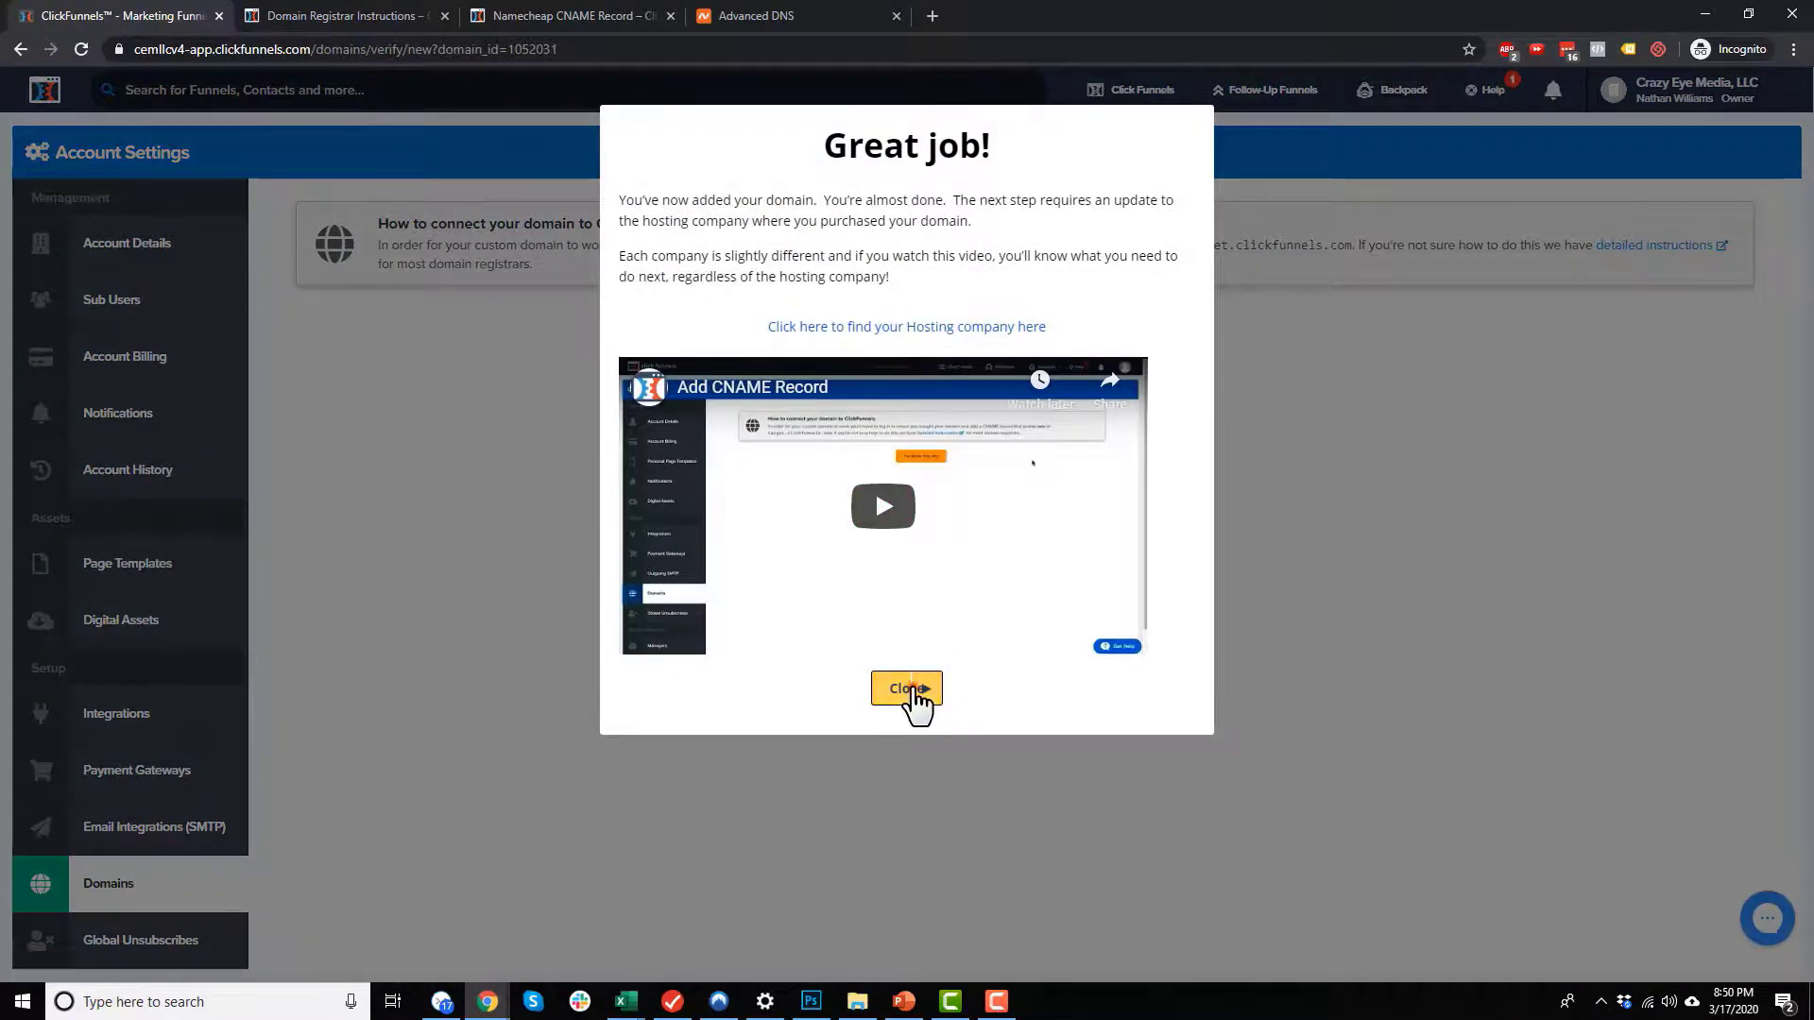
pyautogui.click(907, 690)
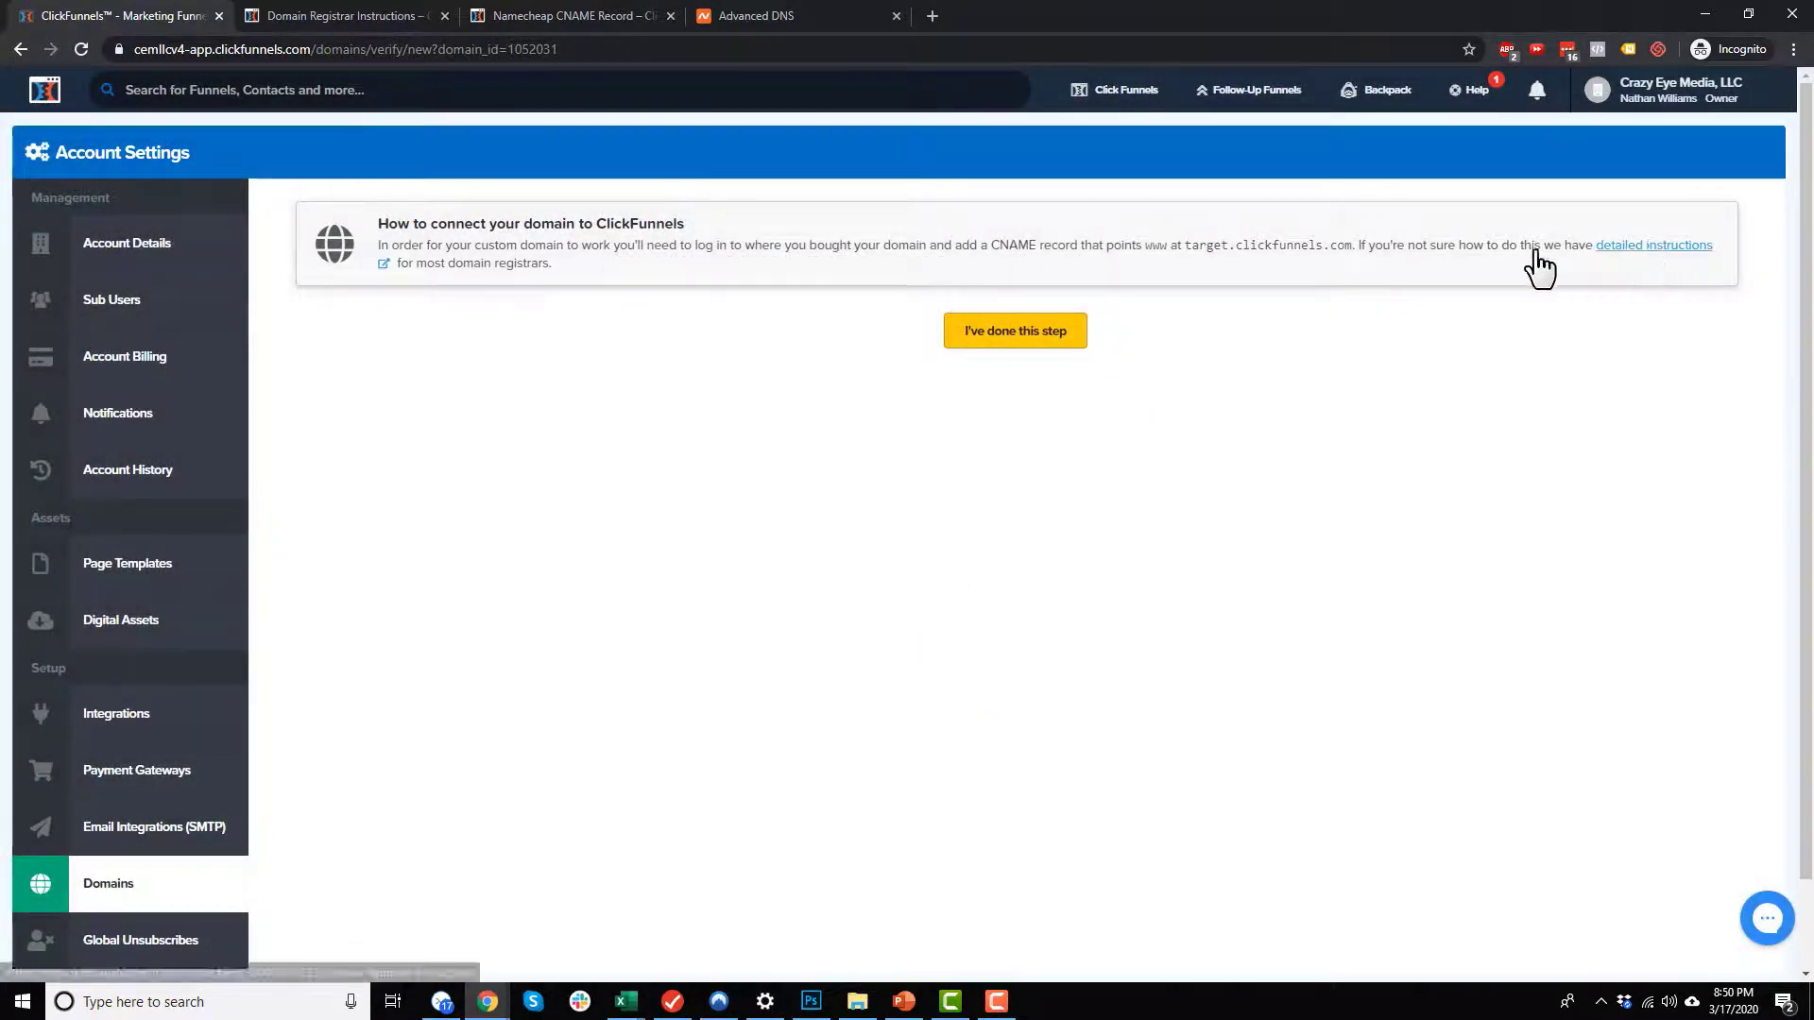
# Step: Review the CNAME target requirement, confirm that the CNAME step is done, and continue to the My Domains list
pyautogui.click(1021, 244)
pyautogui.moveTo(1187, 244); pyautogui.dragTo(1349, 244)
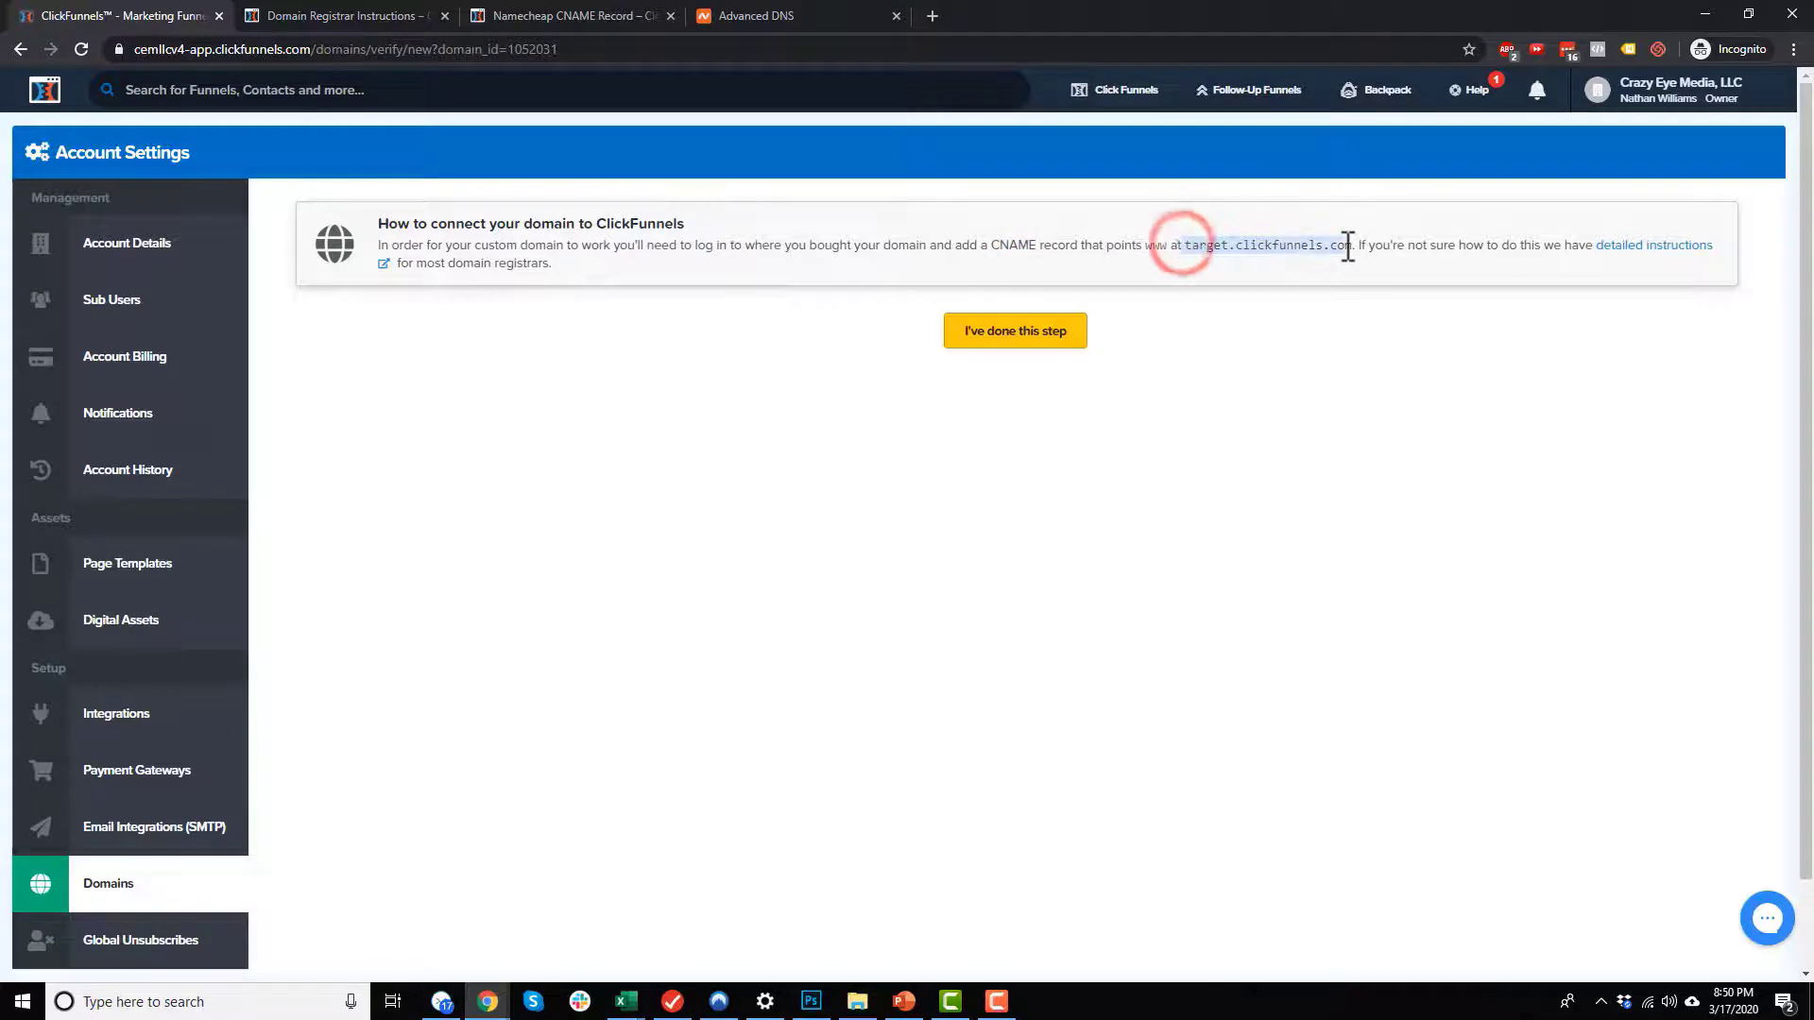
pyautogui.click(1011, 335)
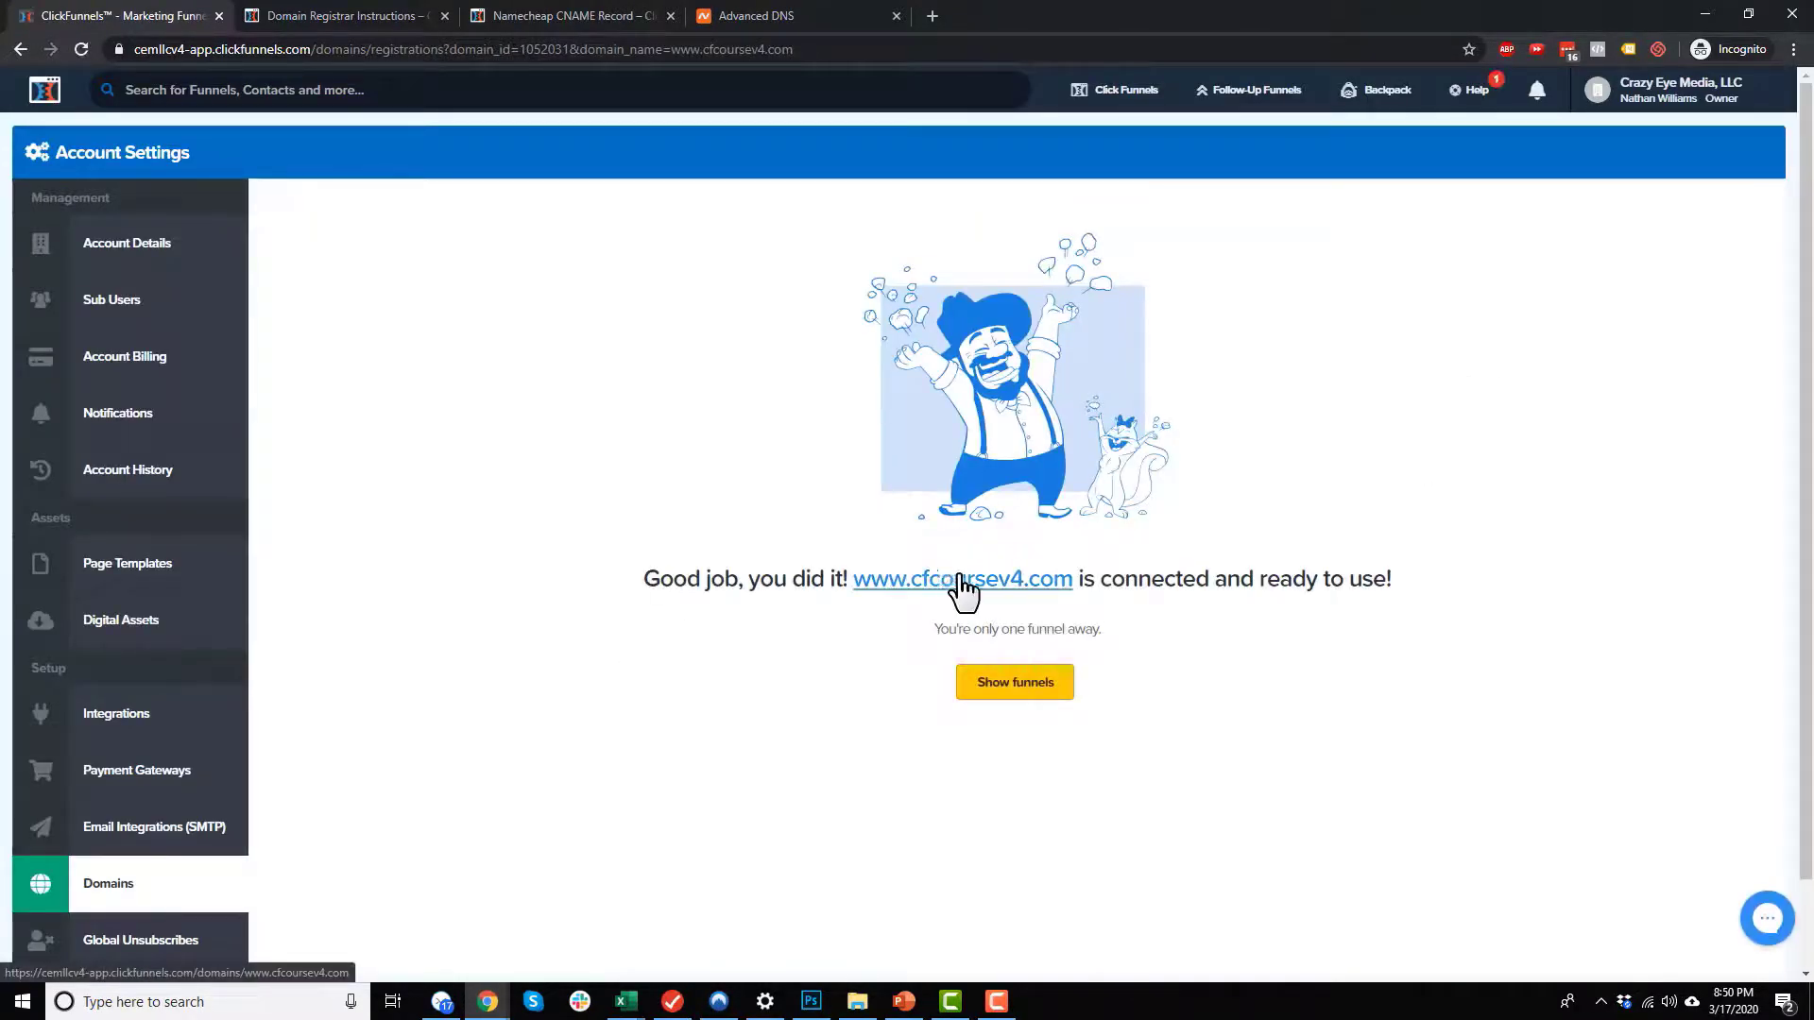
pyautogui.click(1025, 701)
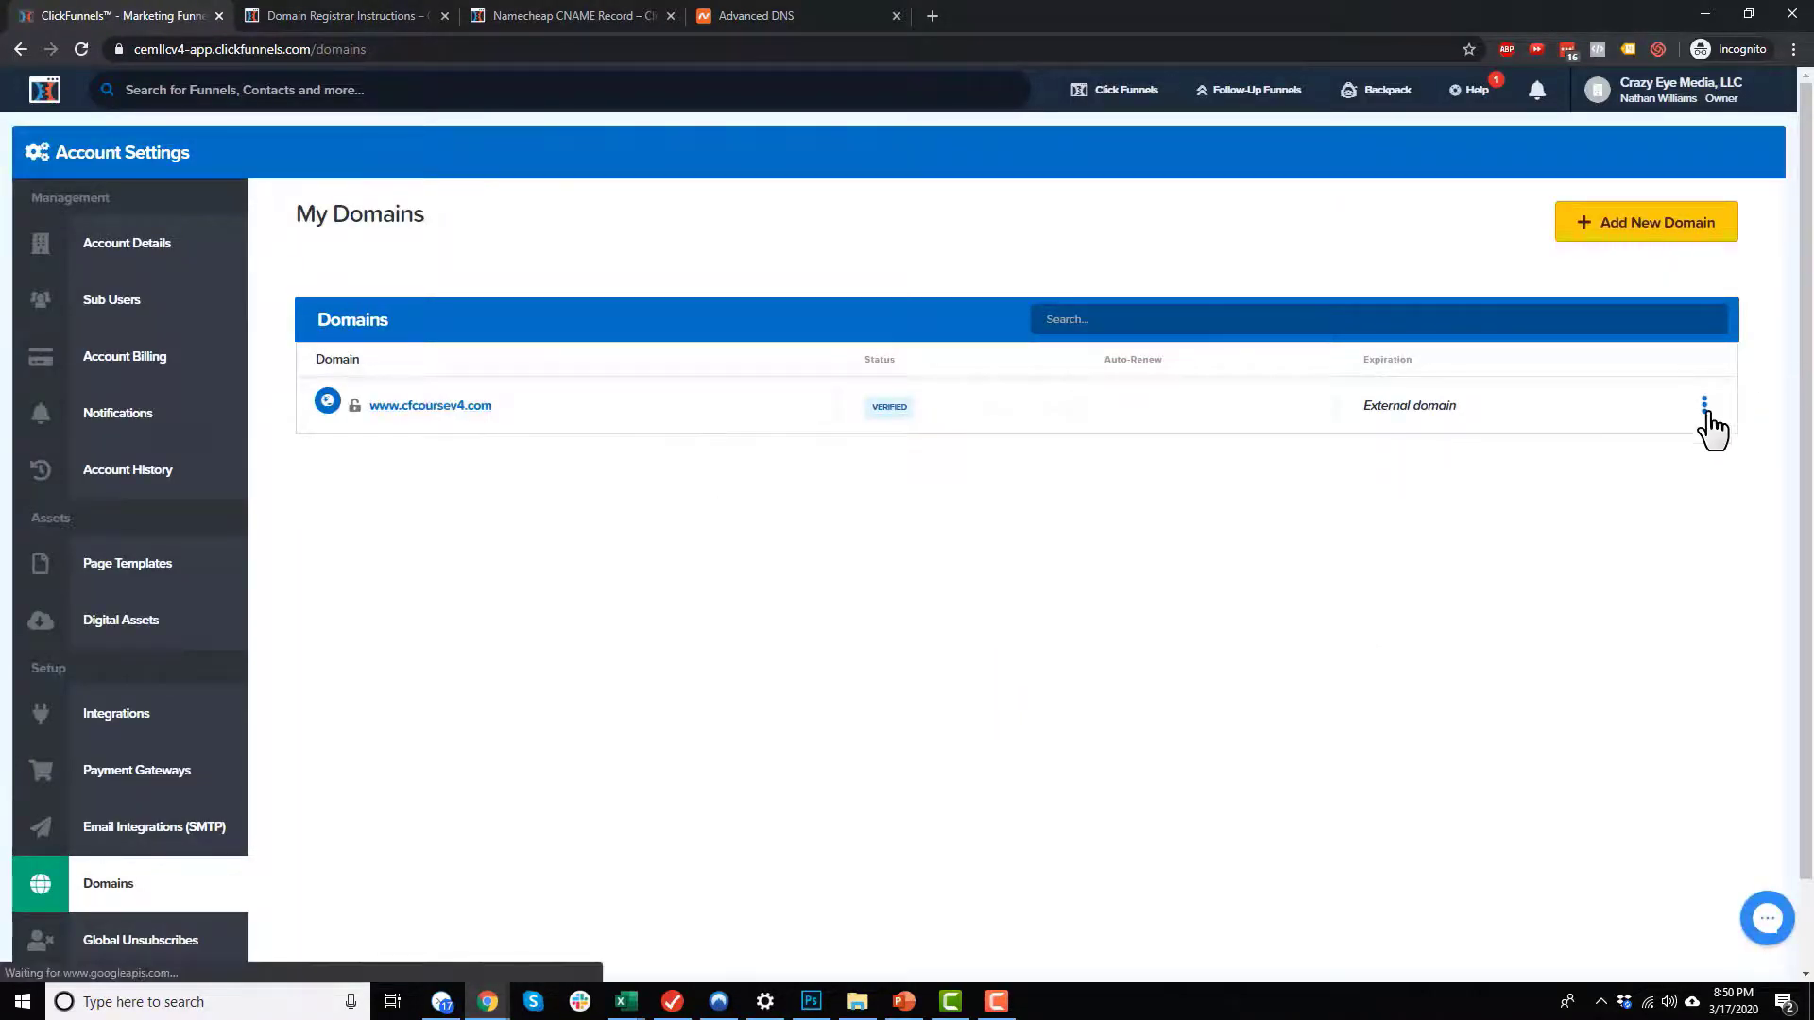
pyautogui.click(1704, 408)
pyautogui.click(1699, 437)
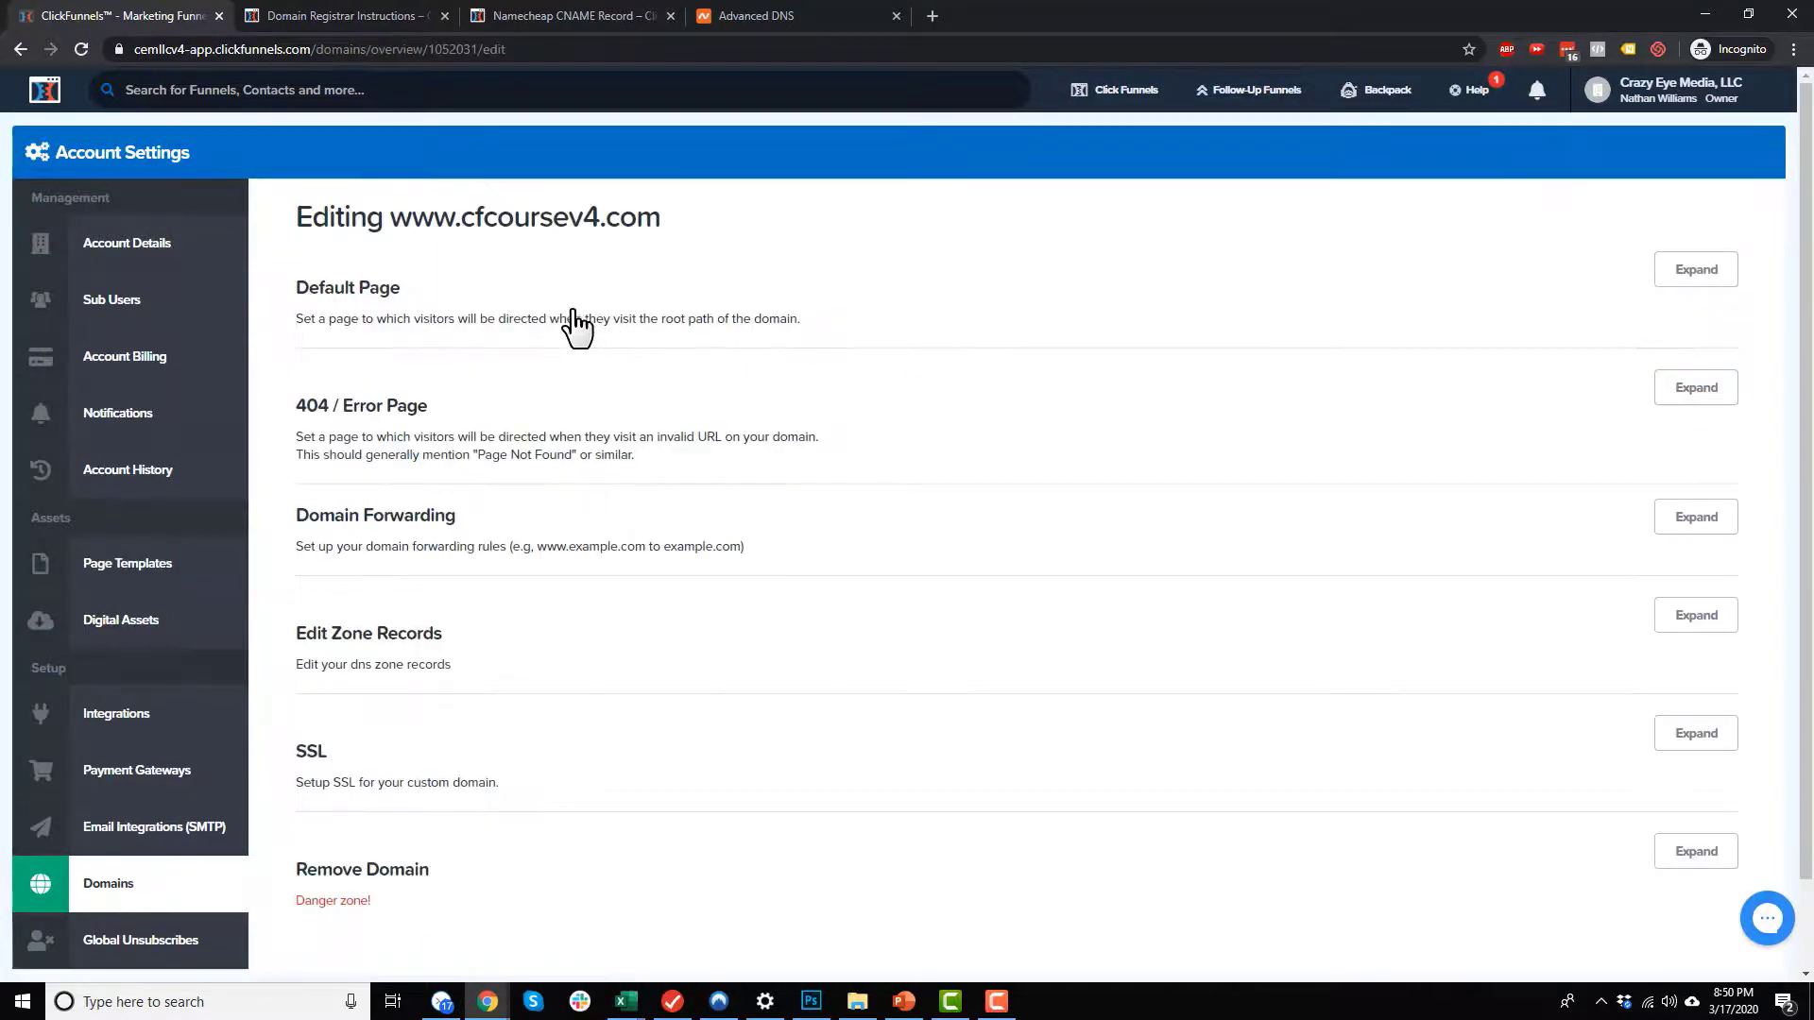
pyautogui.click(433, 307)
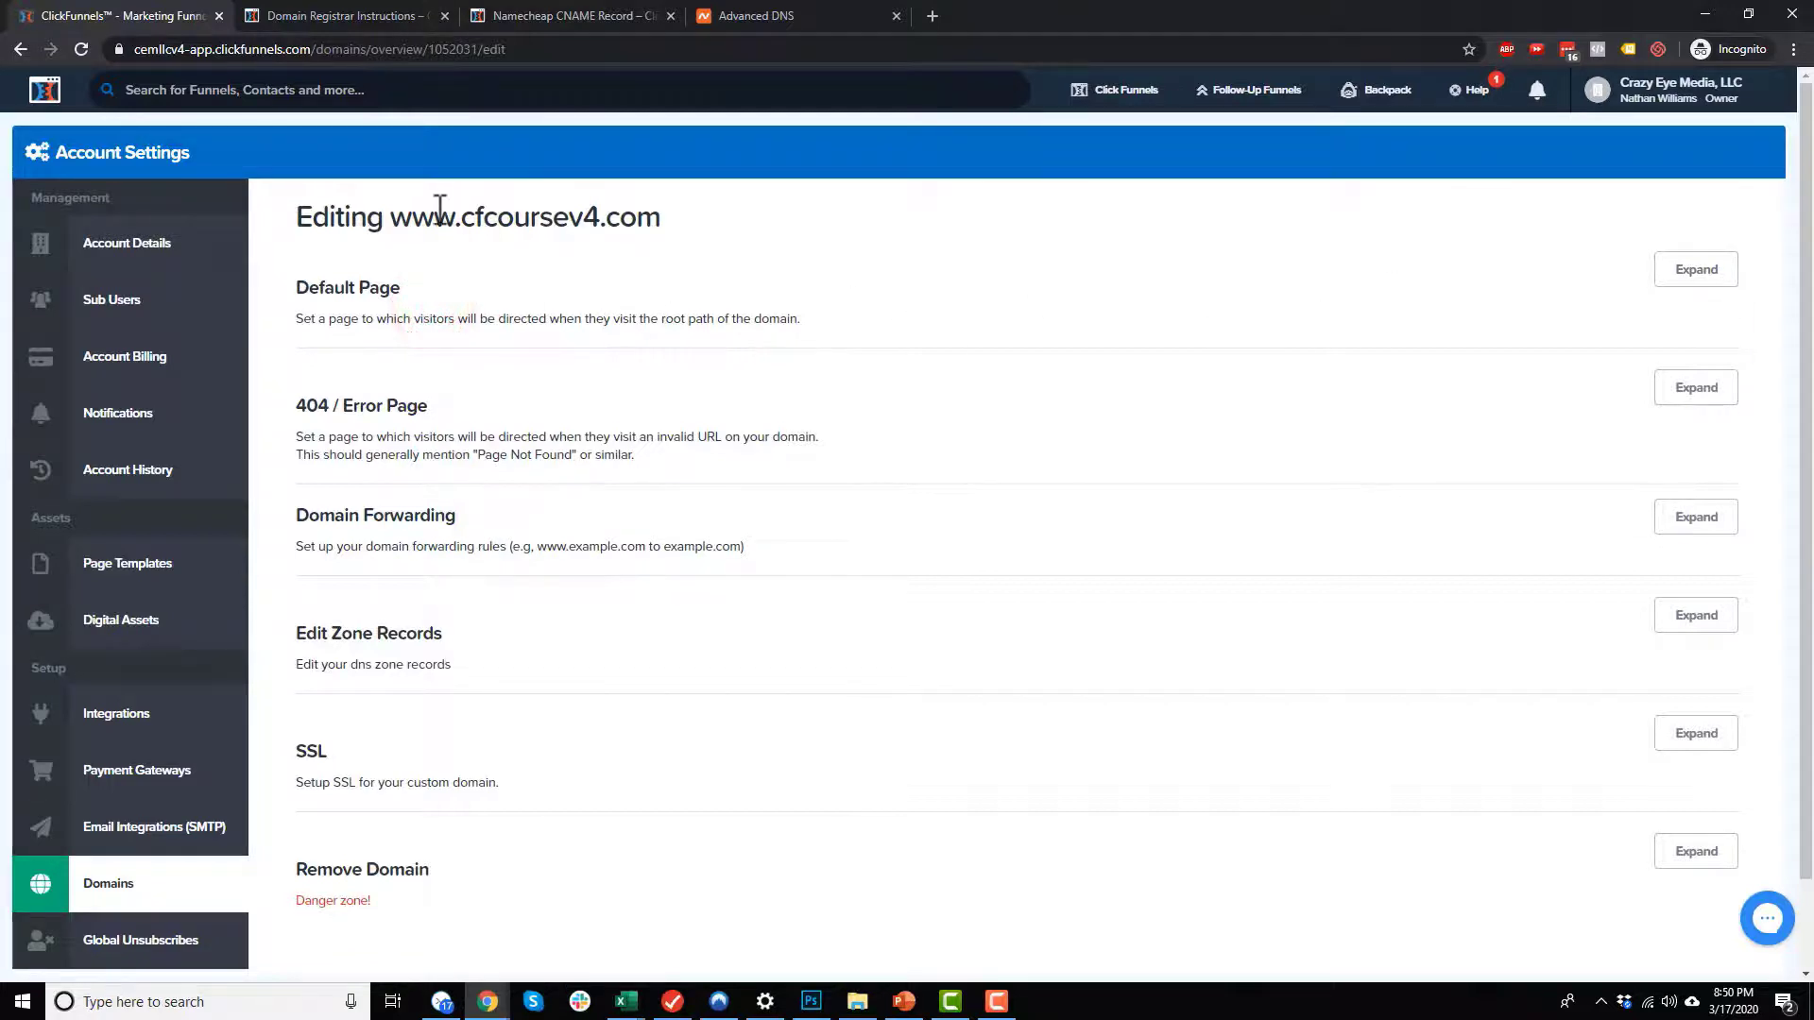
pyautogui.moveTo(393, 216); pyautogui.dragTo(619, 220)
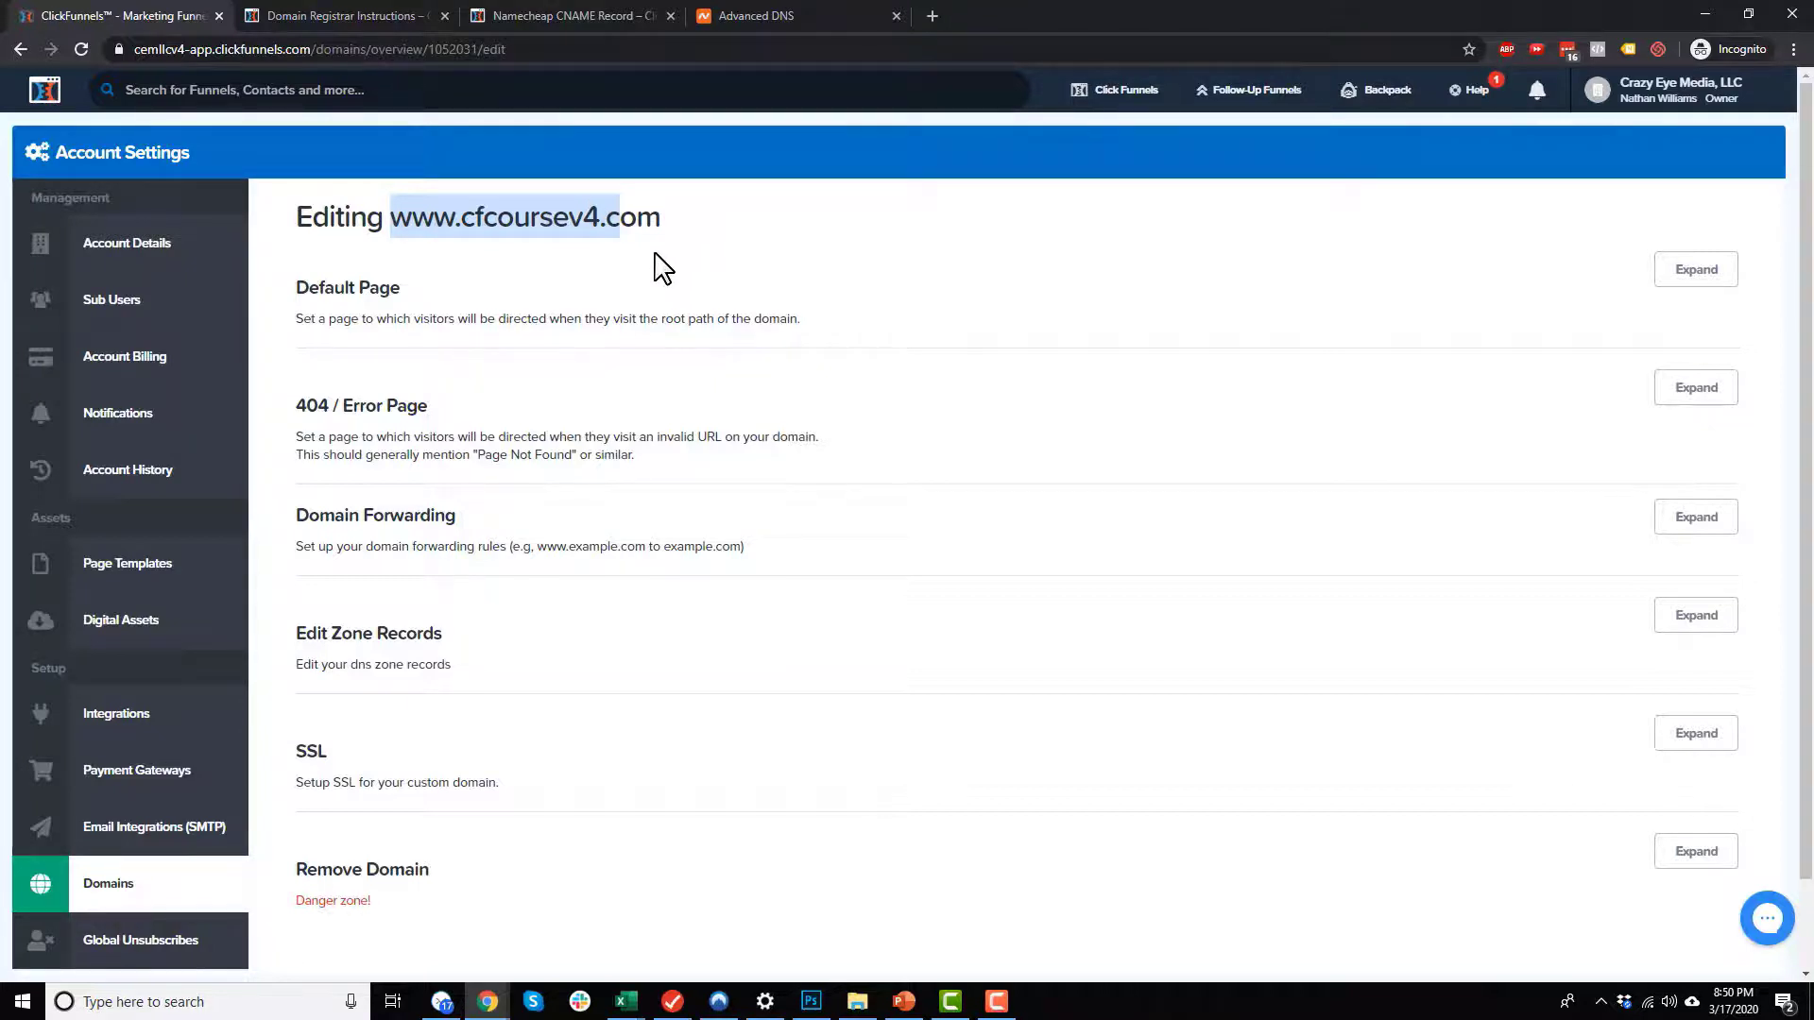
pyautogui.click(1691, 276)
pyautogui.click(553, 379)
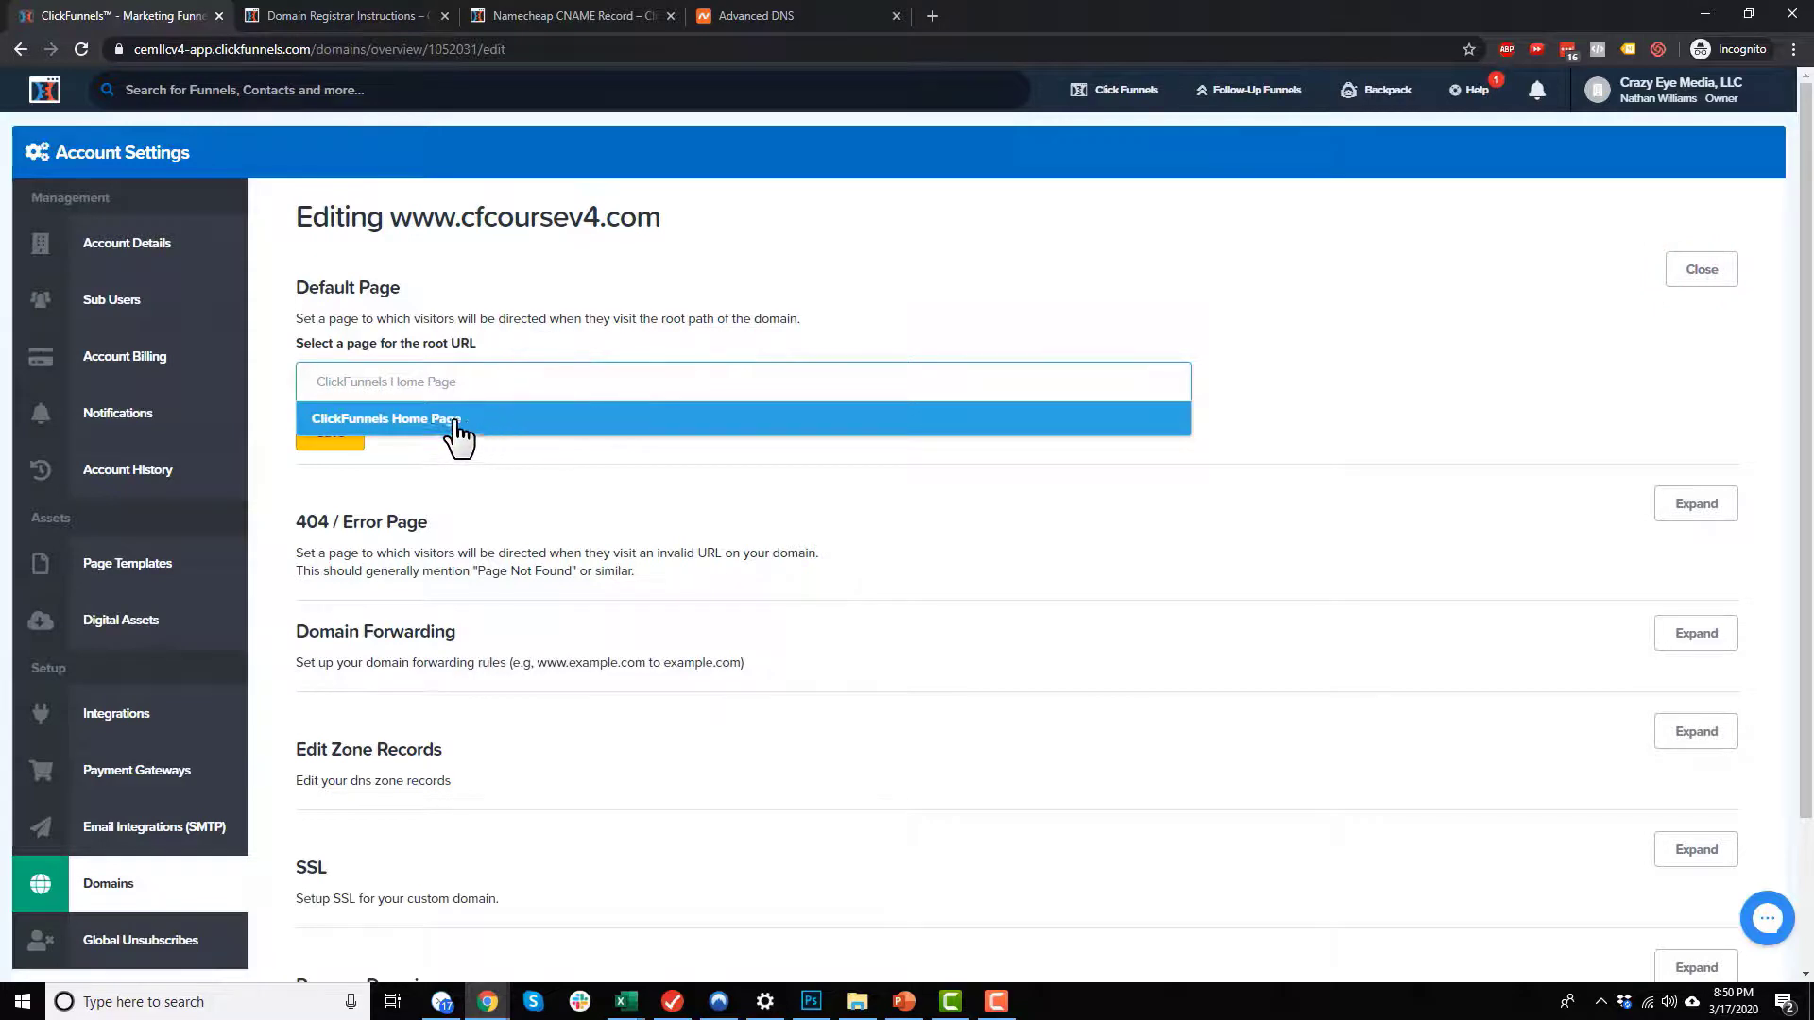
pyautogui.click(1392, 360)
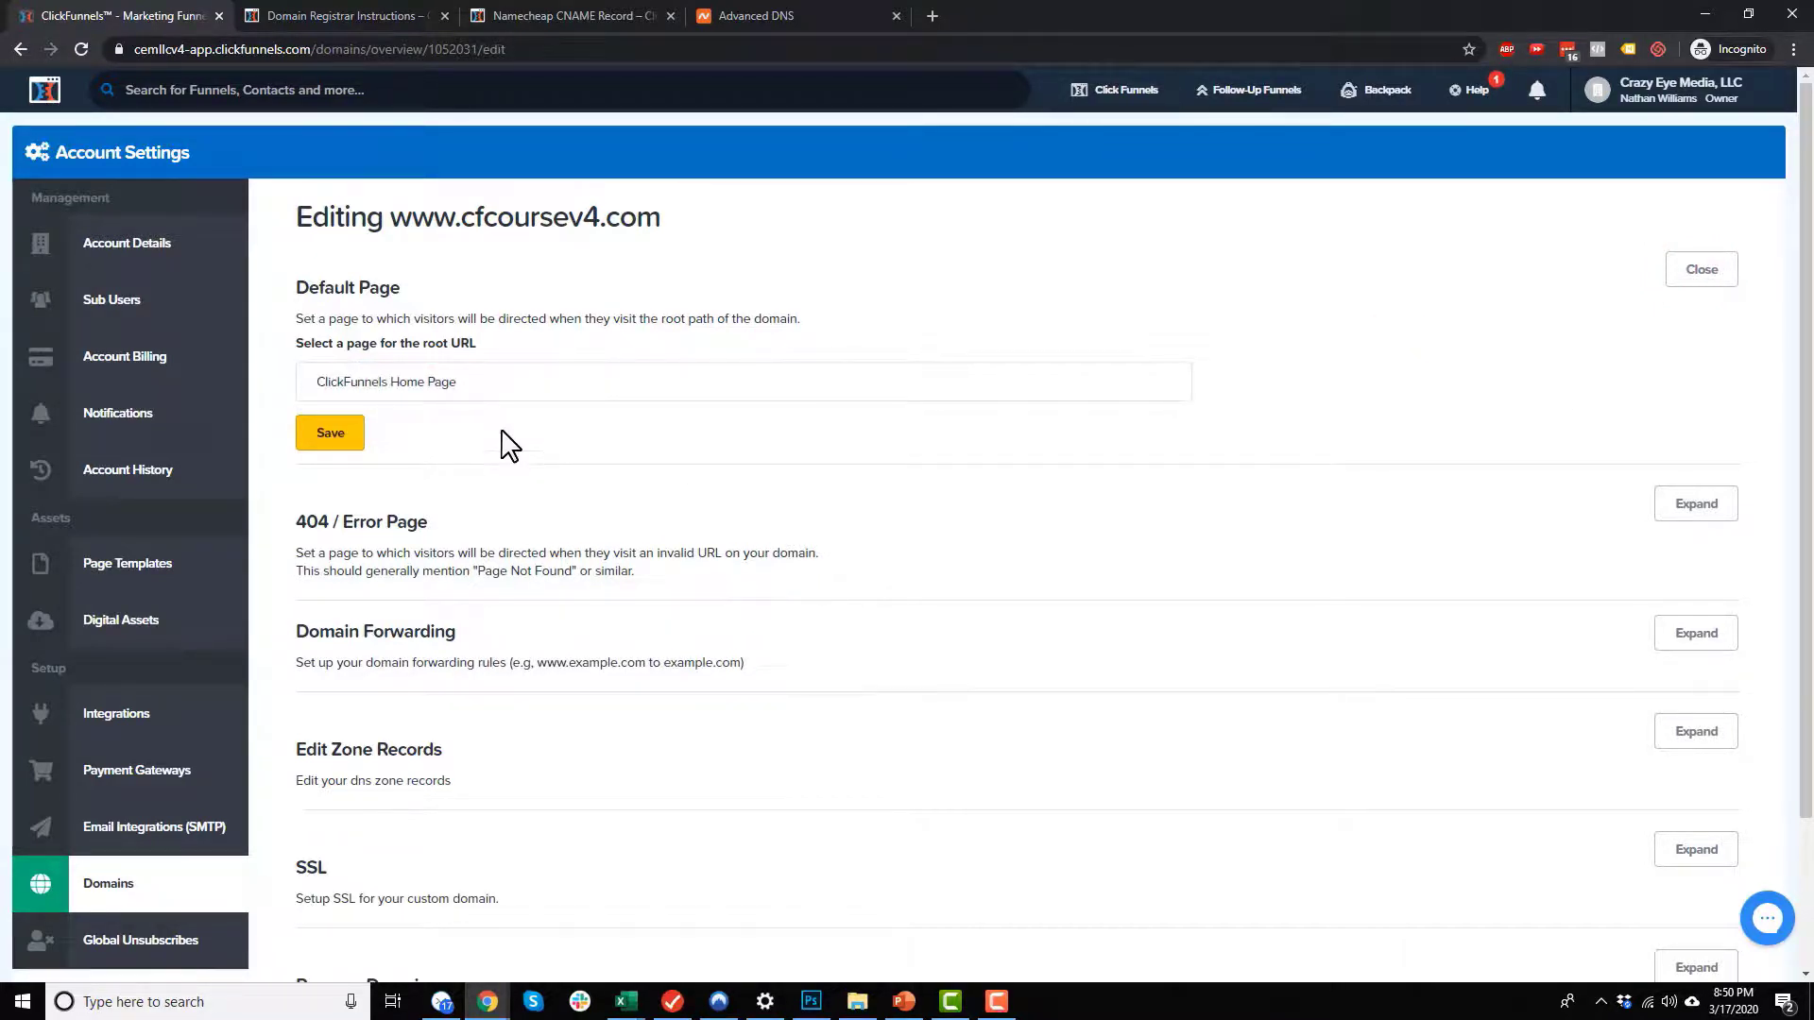
# Step: Start the SSL setup for the custom domain and dismiss the notification
pyautogui.scroll(-2, 524, 451)
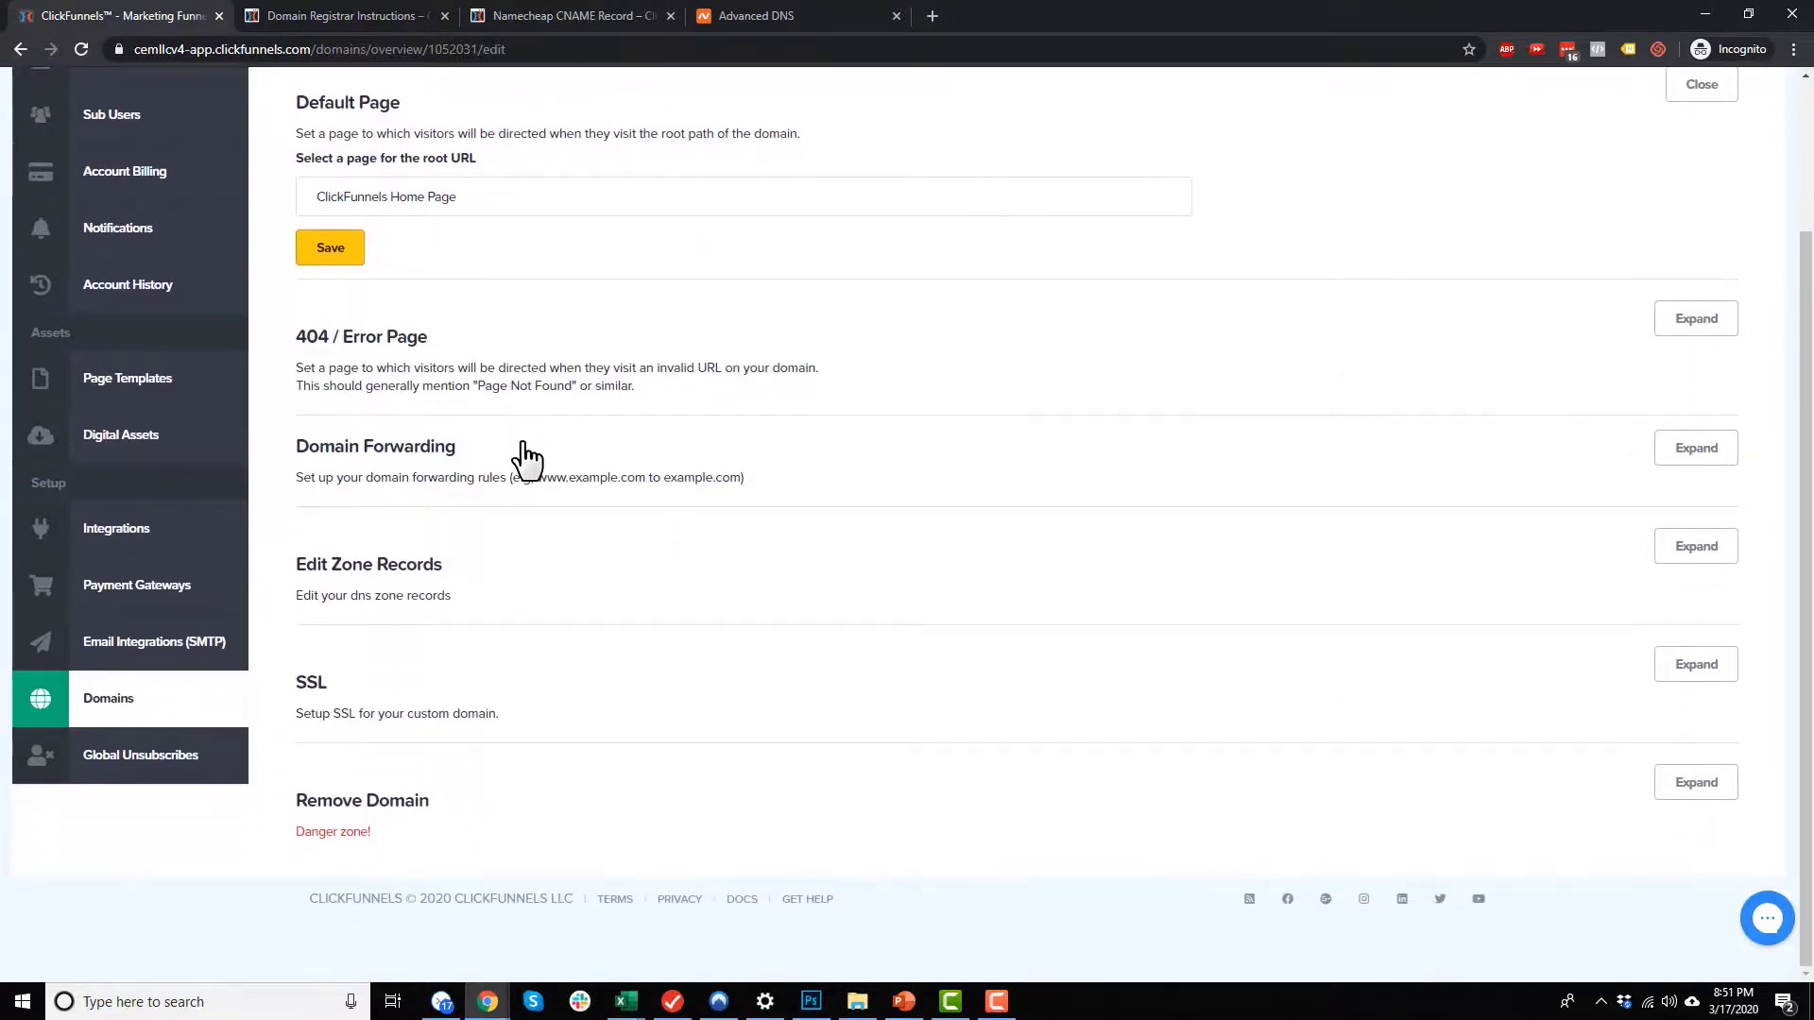
pyautogui.click(433, 716)
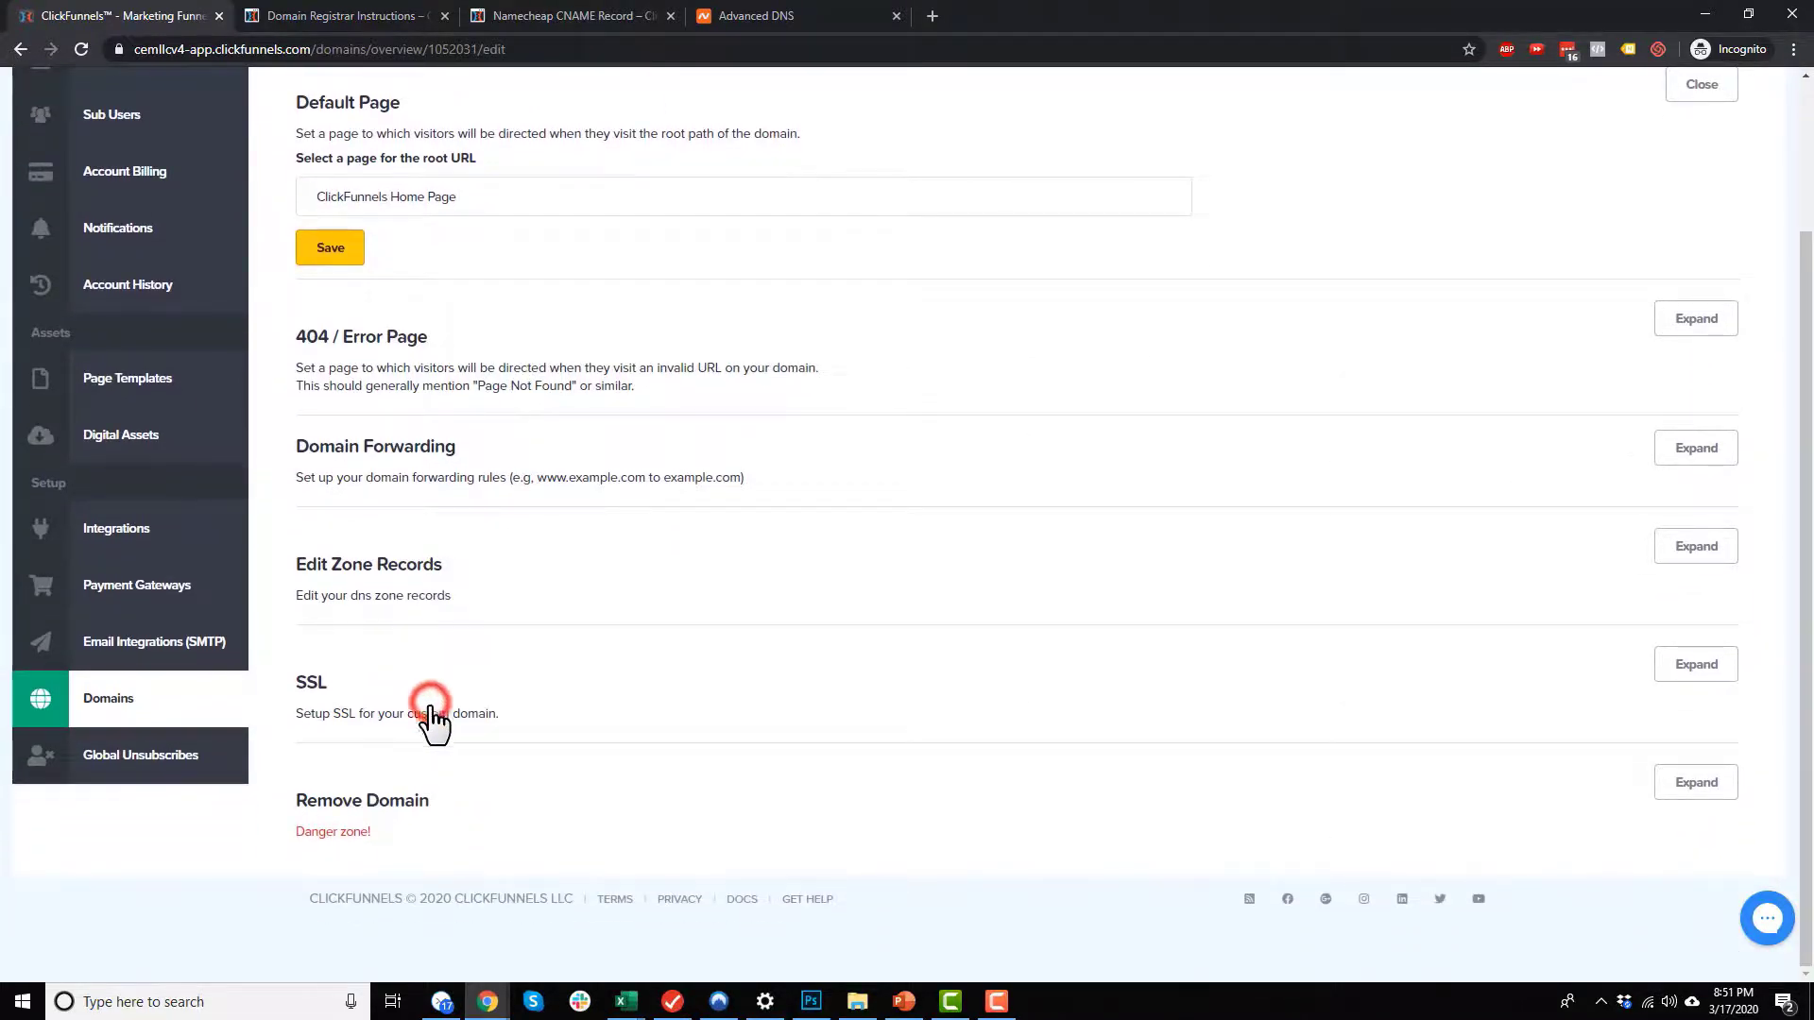
pyautogui.click(1701, 666)
pyautogui.scroll(-1, 838, 606)
pyautogui.click(362, 724)
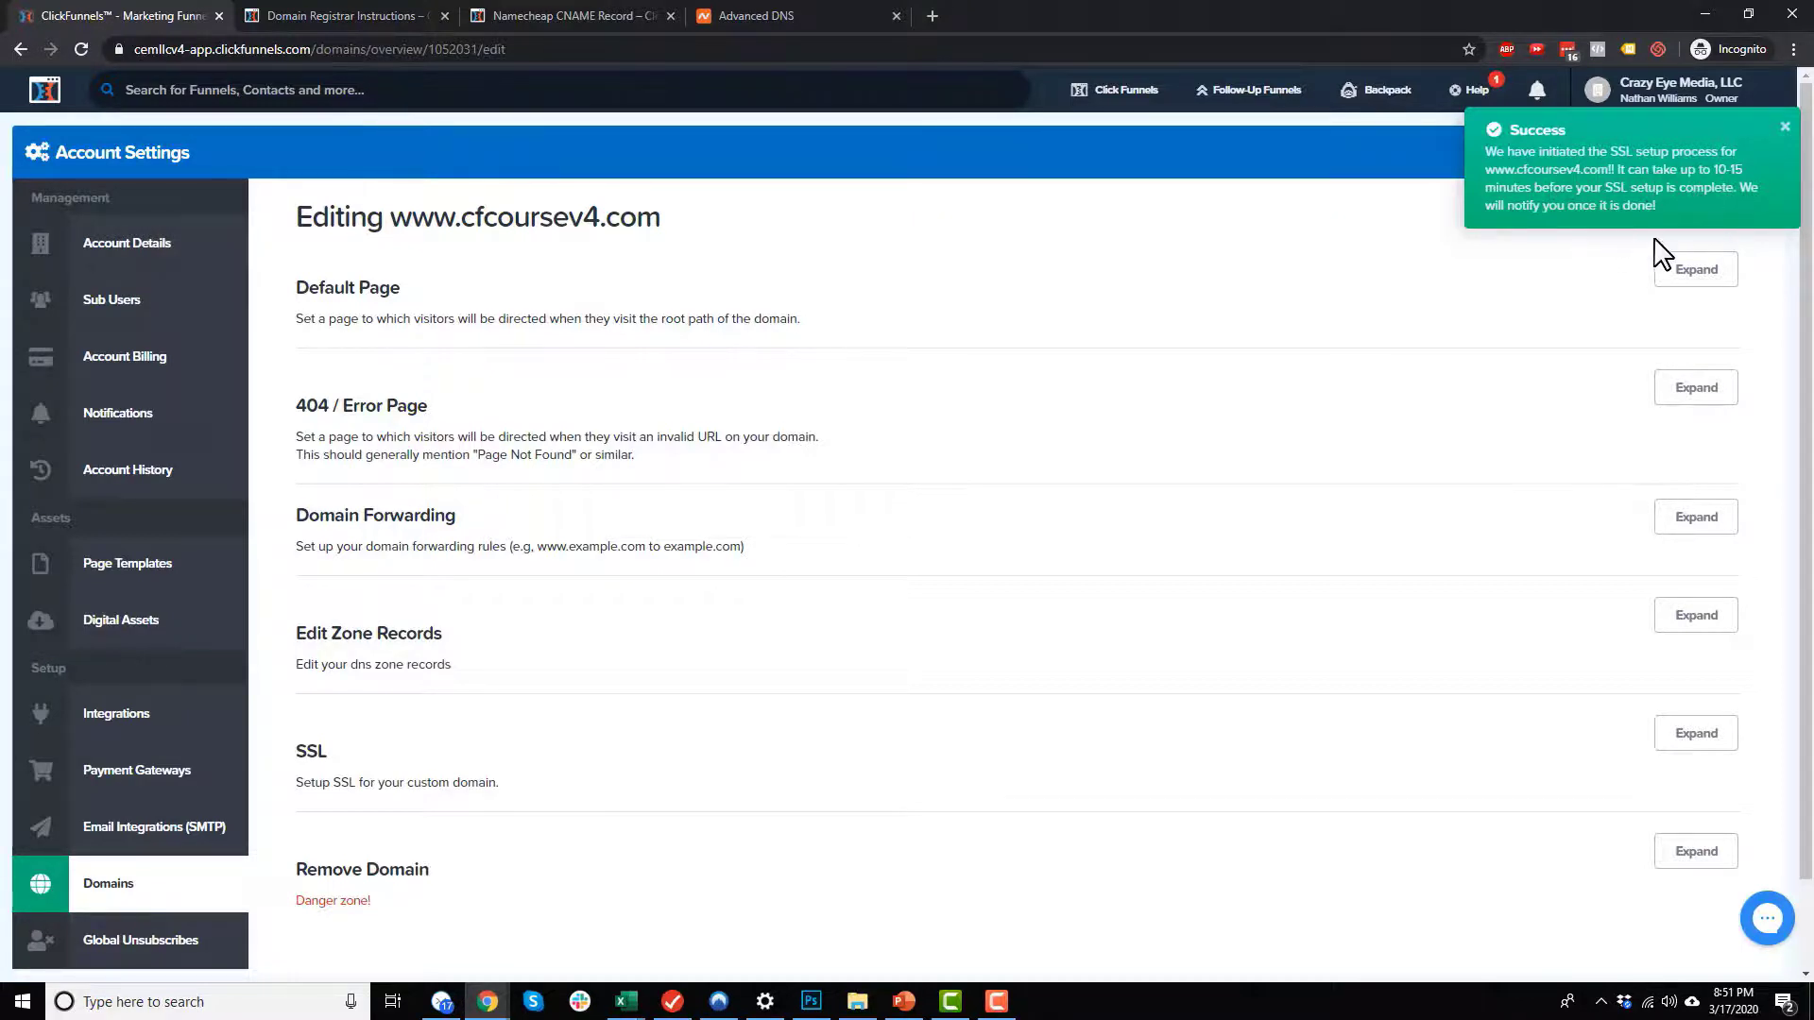
pyautogui.click(1784, 127)
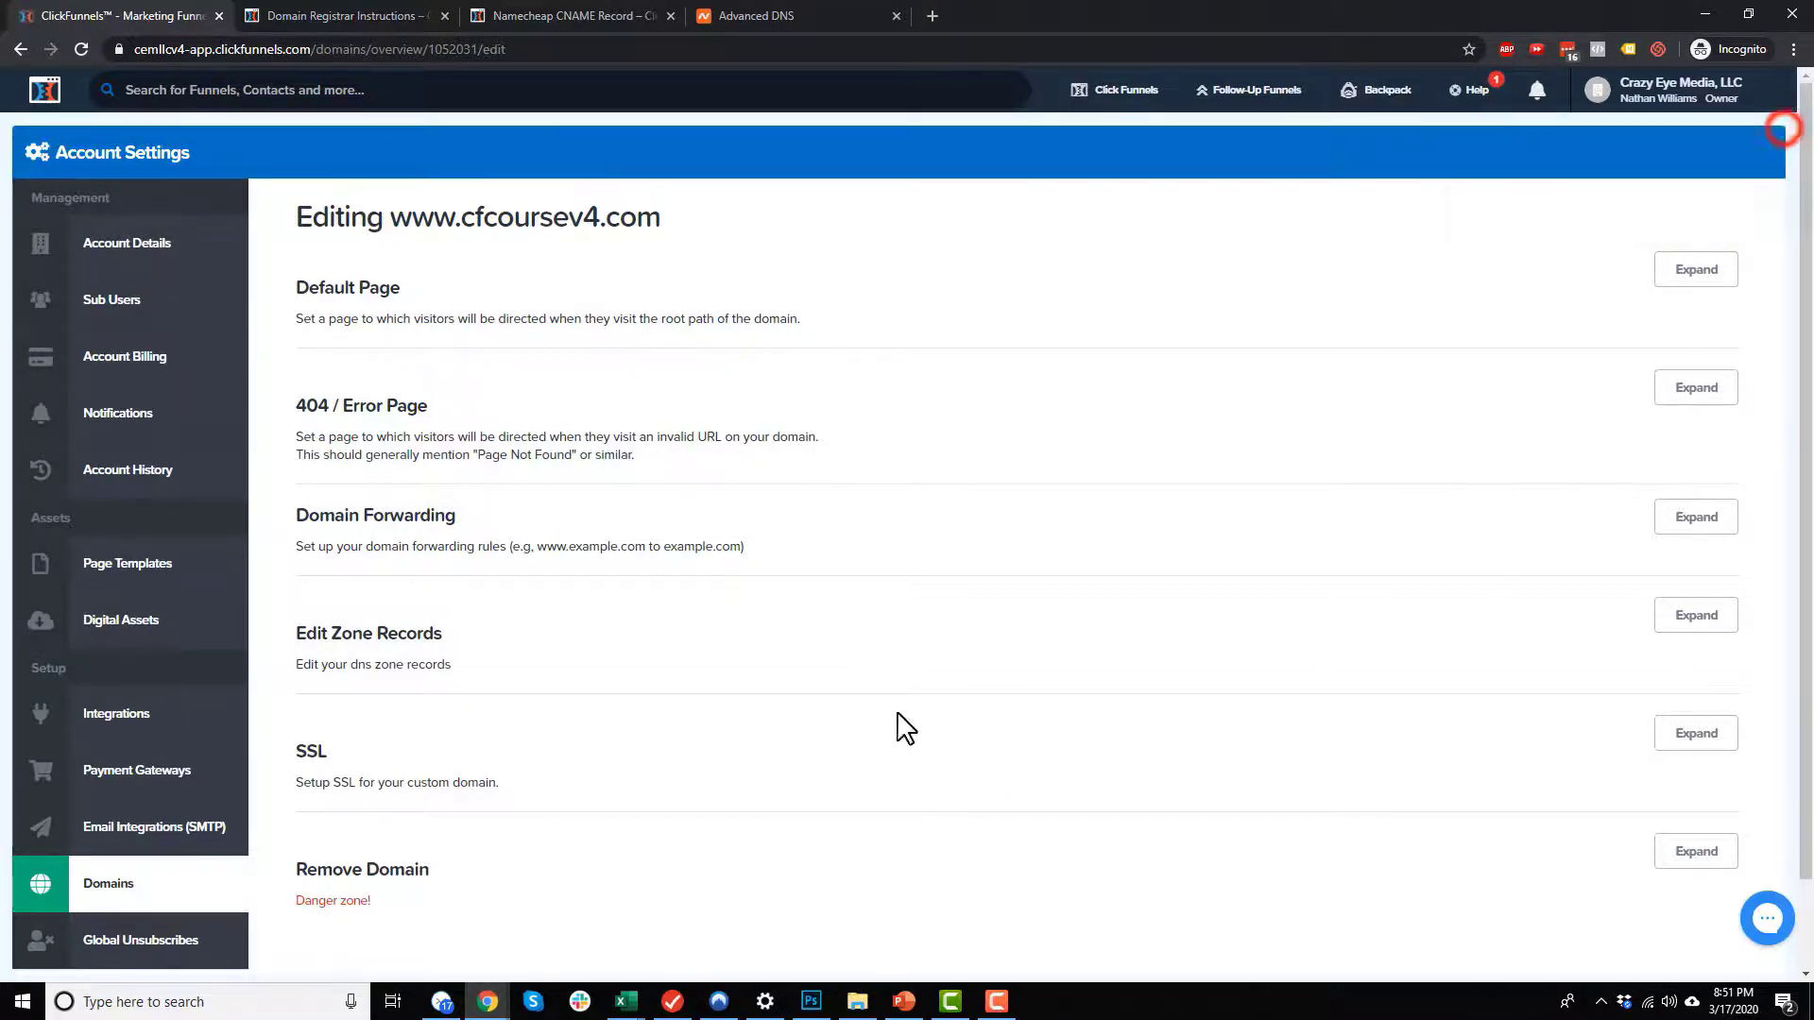
# Step: Check the domain's SSL setup status and dismiss the notification
pyautogui.scroll(-1, 1133, 713)
pyautogui.click(1681, 635)
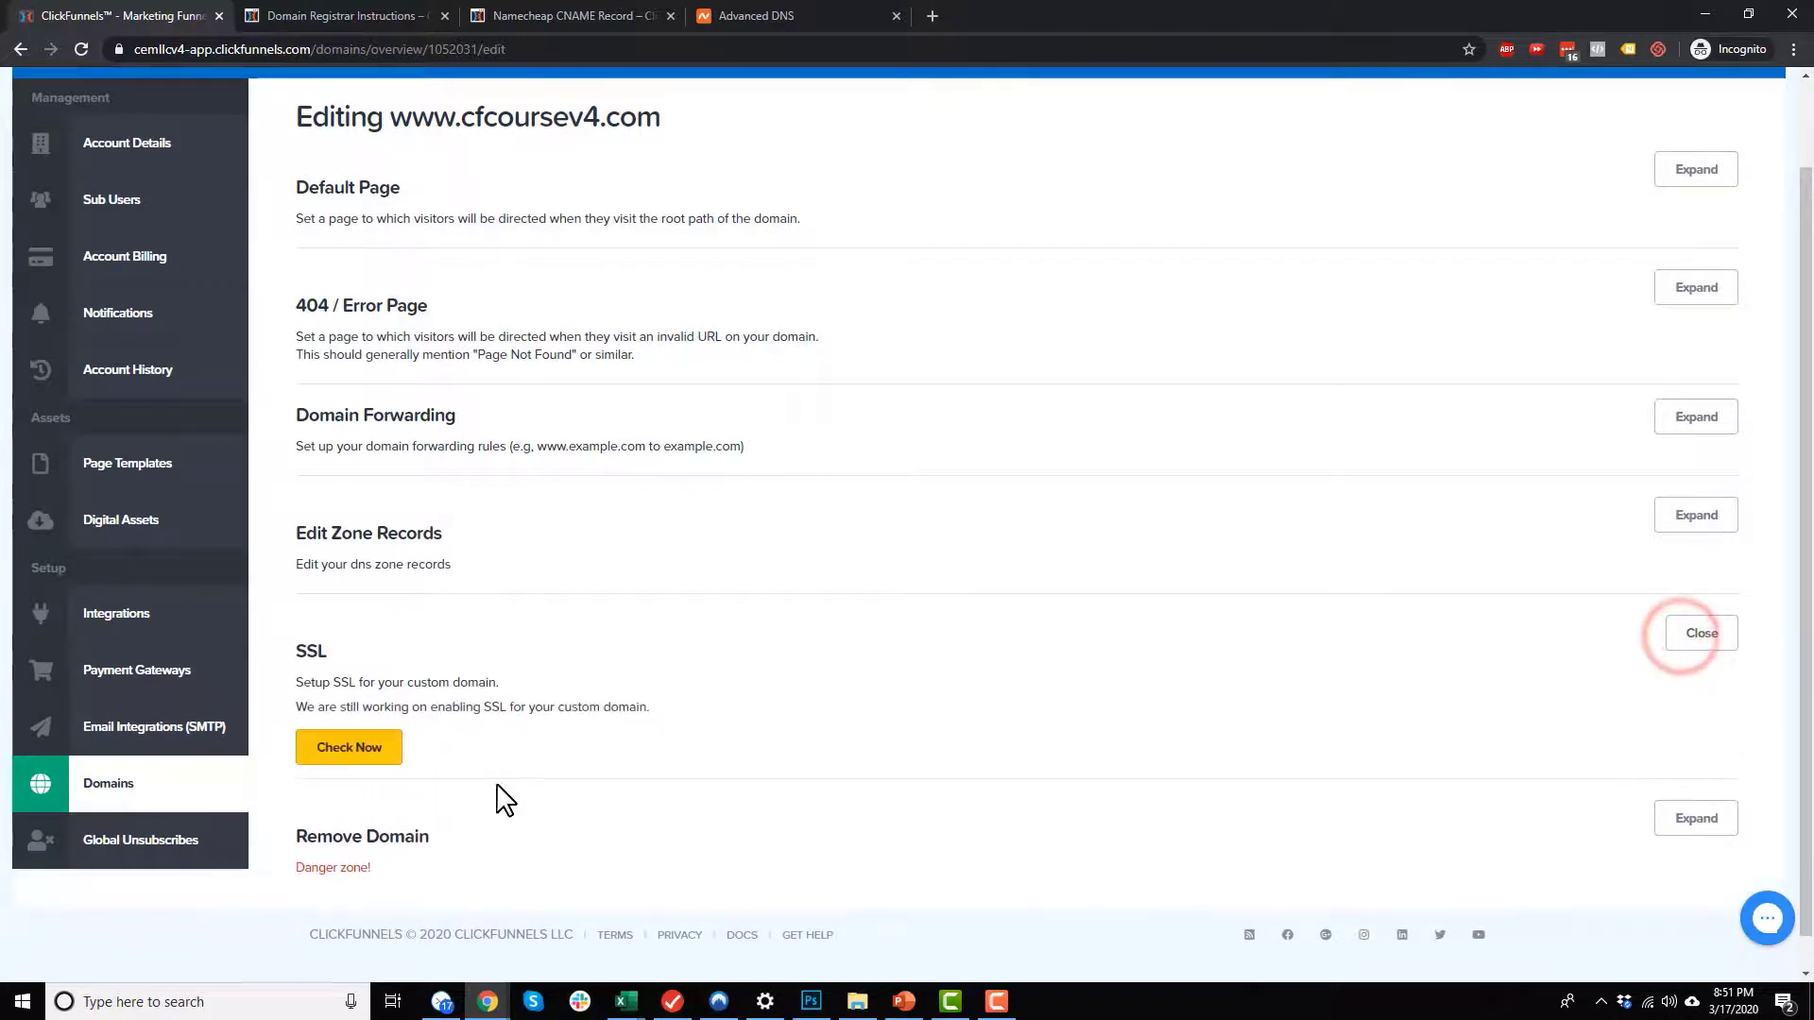
pyautogui.click(372, 753)
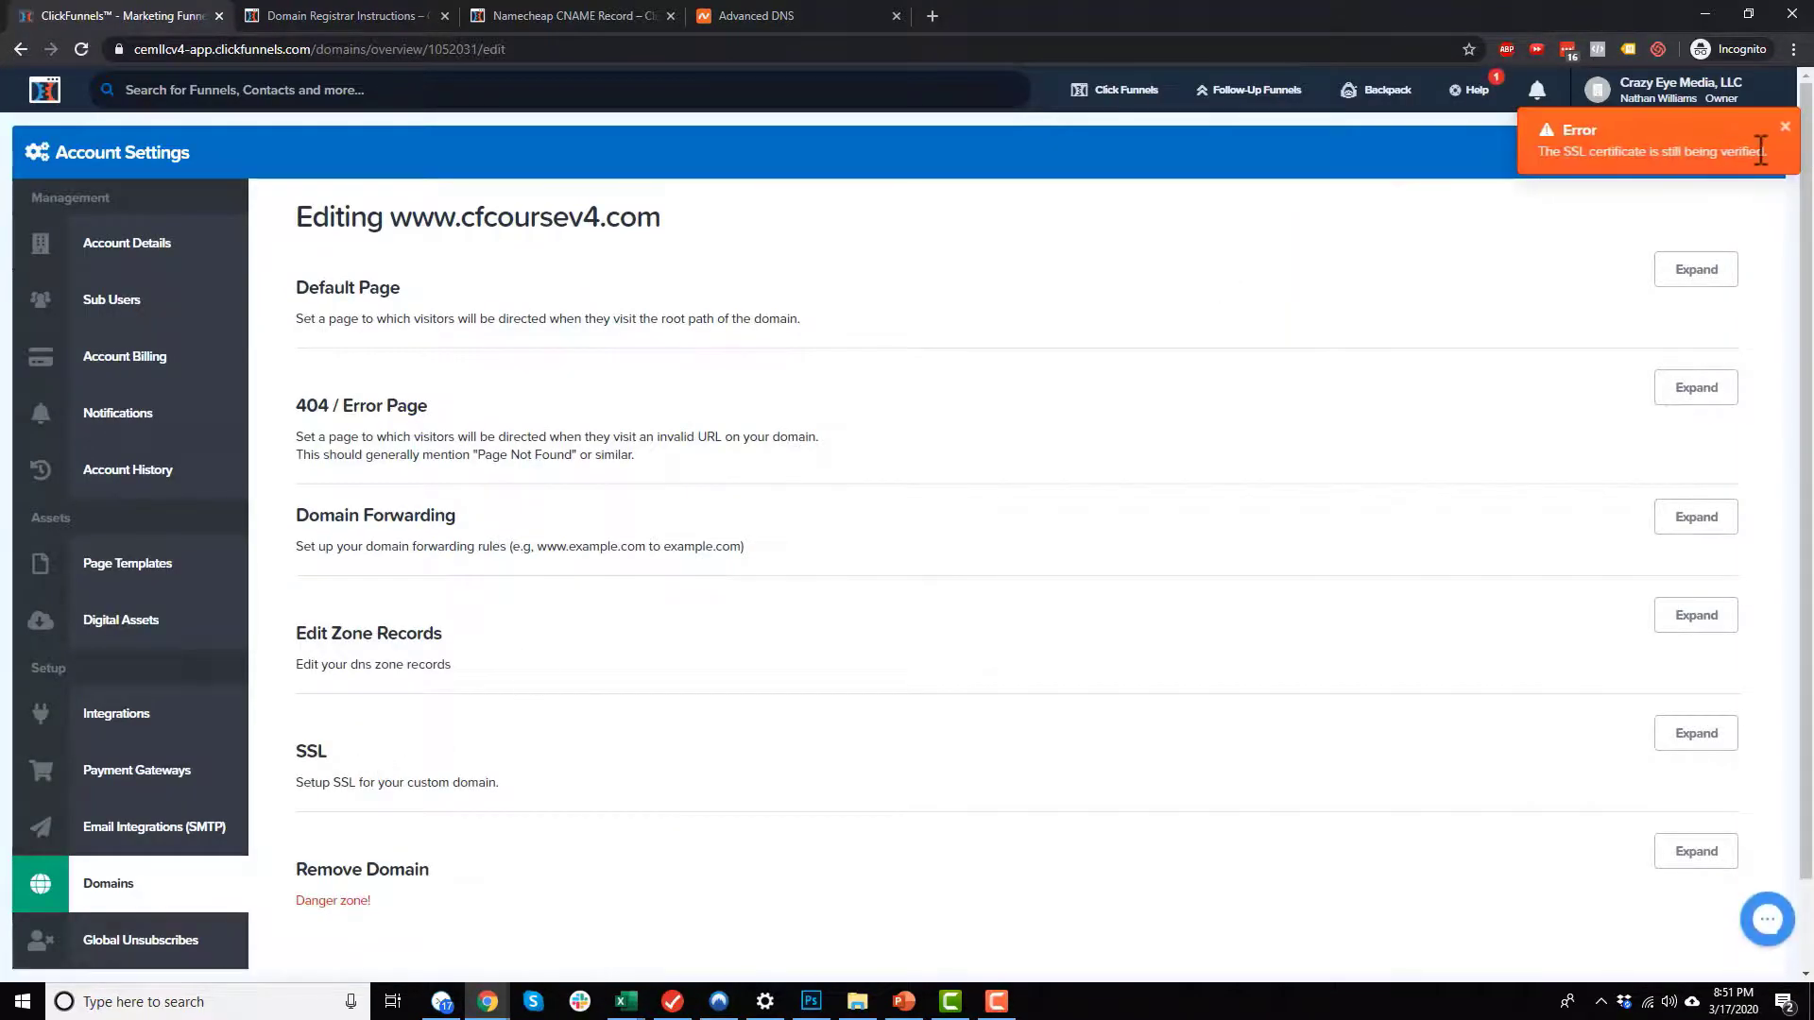
pyautogui.click(1786, 129)
# Step: Run the SSL check for the domain again, dismiss the notification and reopen the SSL section
pyautogui.scroll(-2, 671, 547)
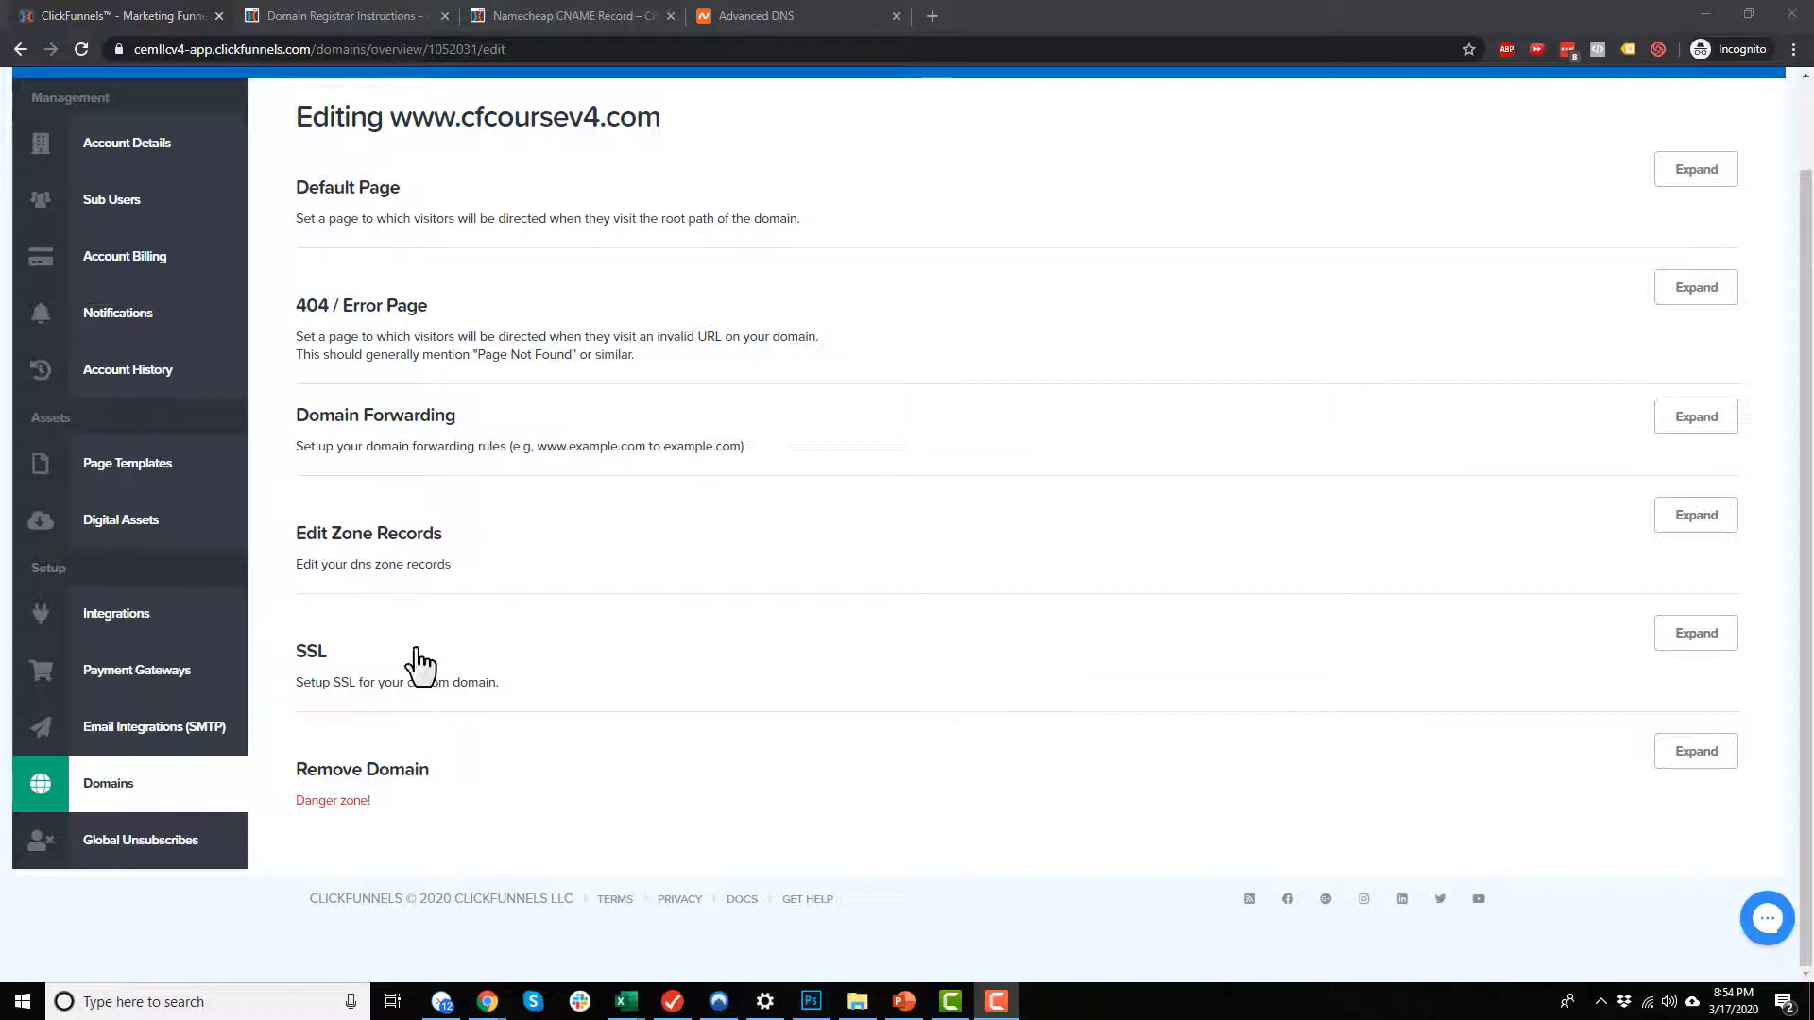
pyautogui.click(1687, 639)
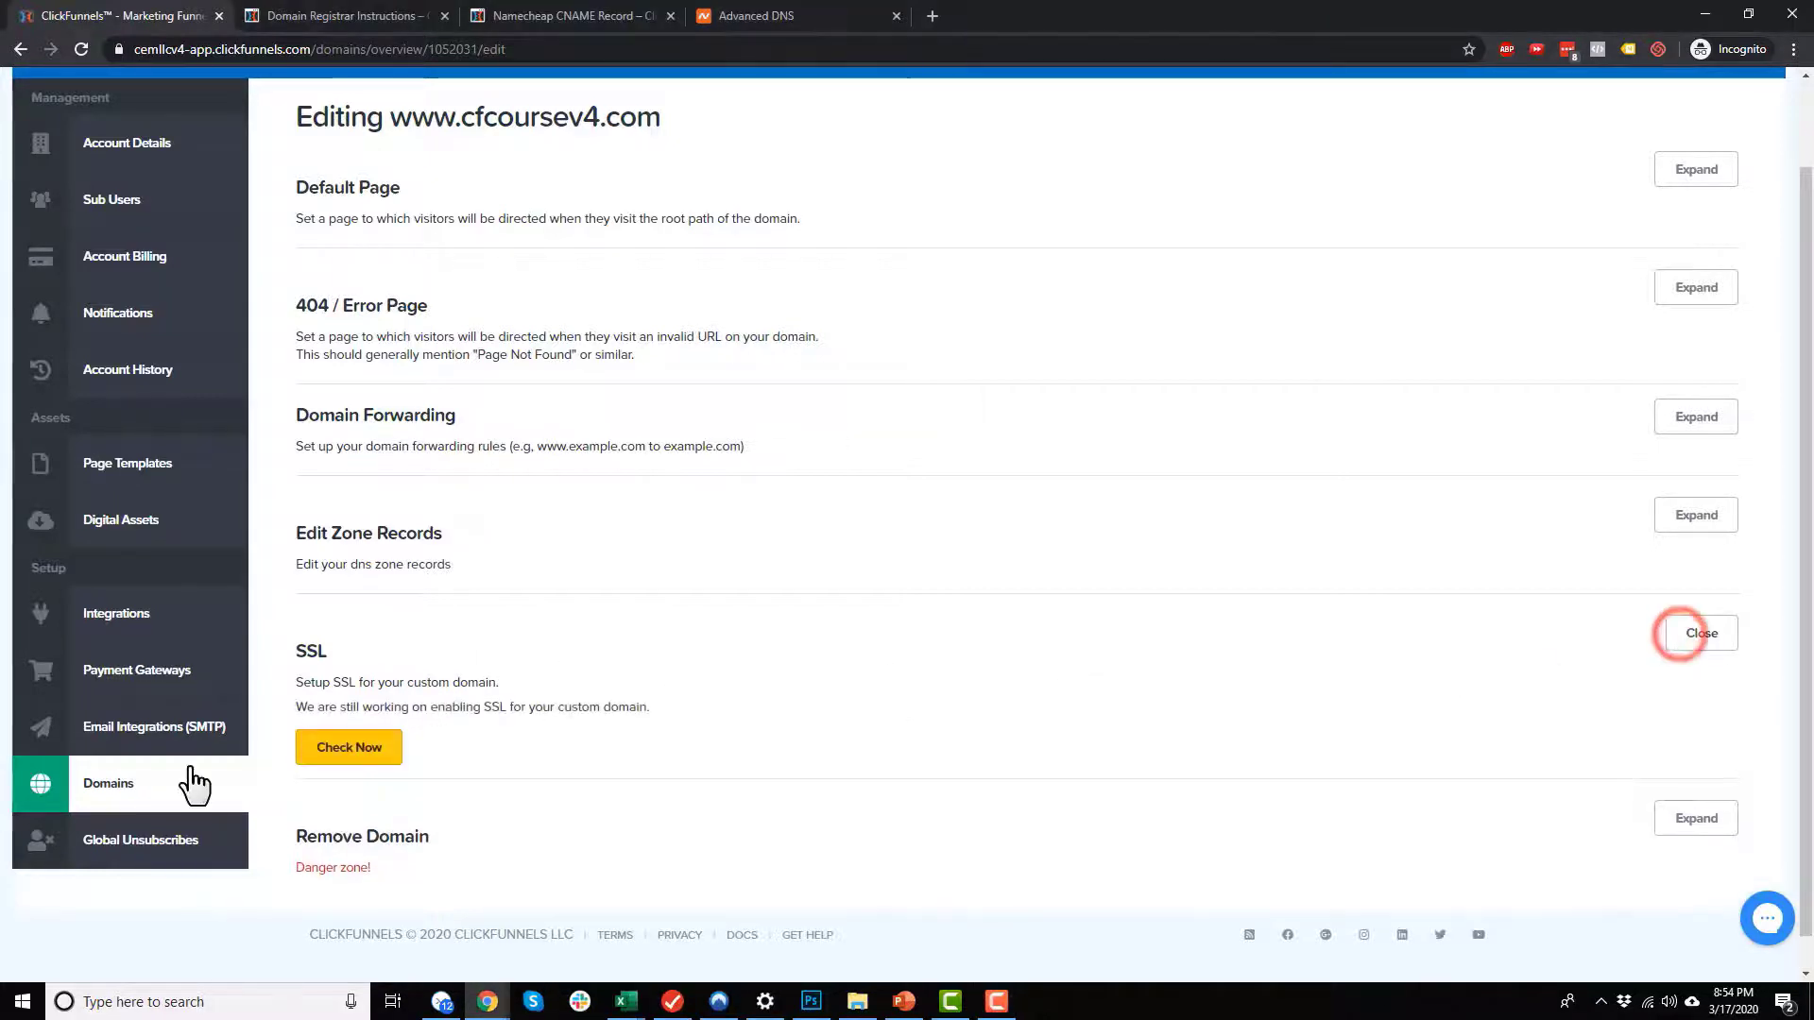
pyautogui.click(343, 765)
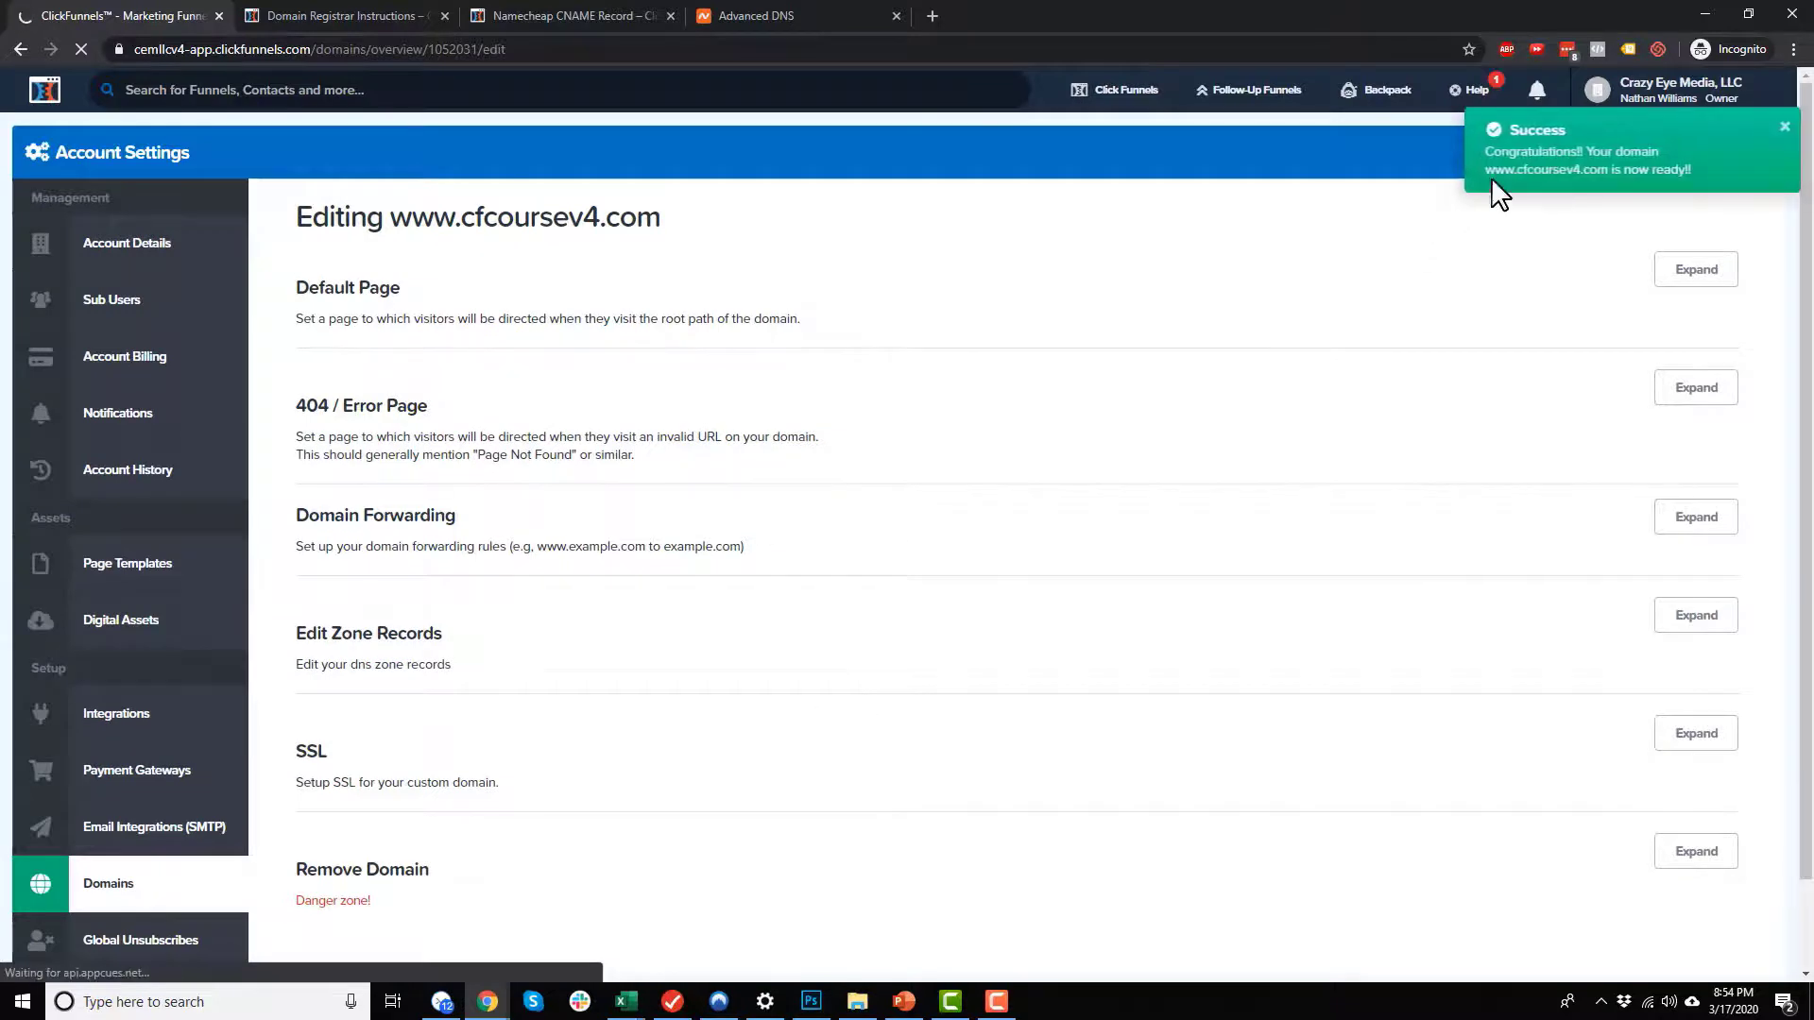
pyautogui.click(1783, 130)
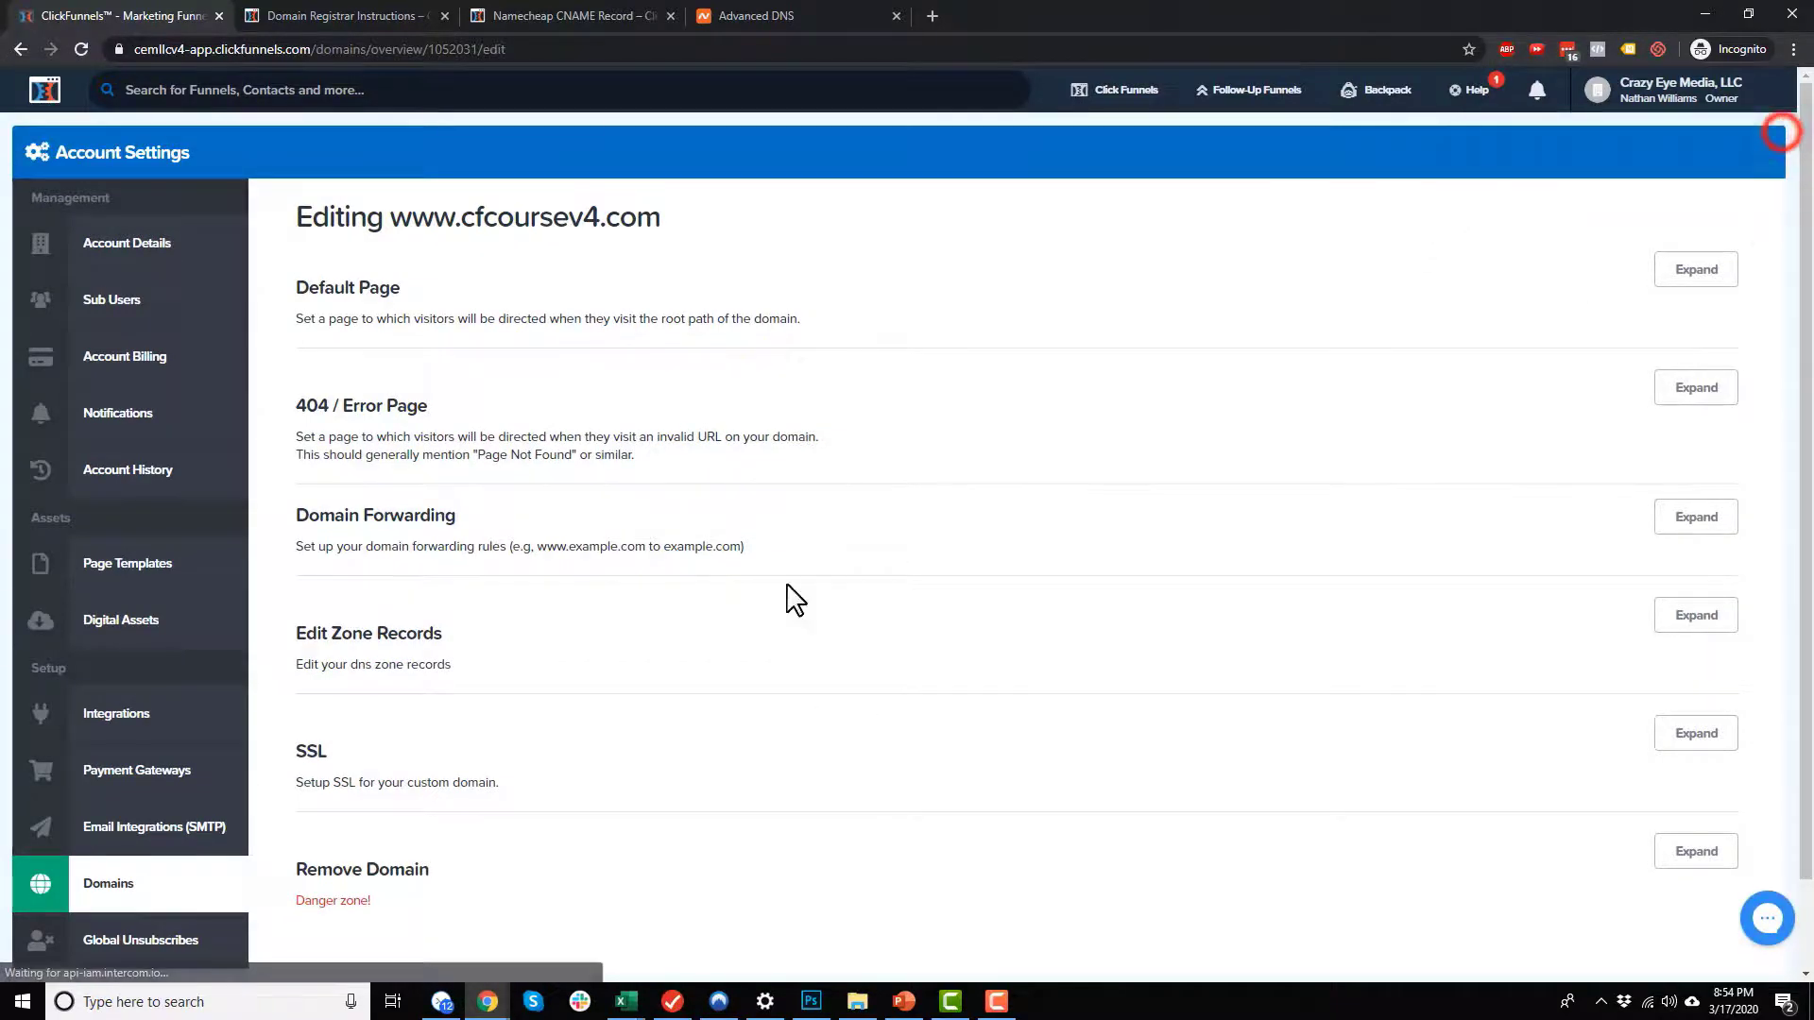
pyautogui.scroll(-1, 778, 661)
pyautogui.click(1680, 652)
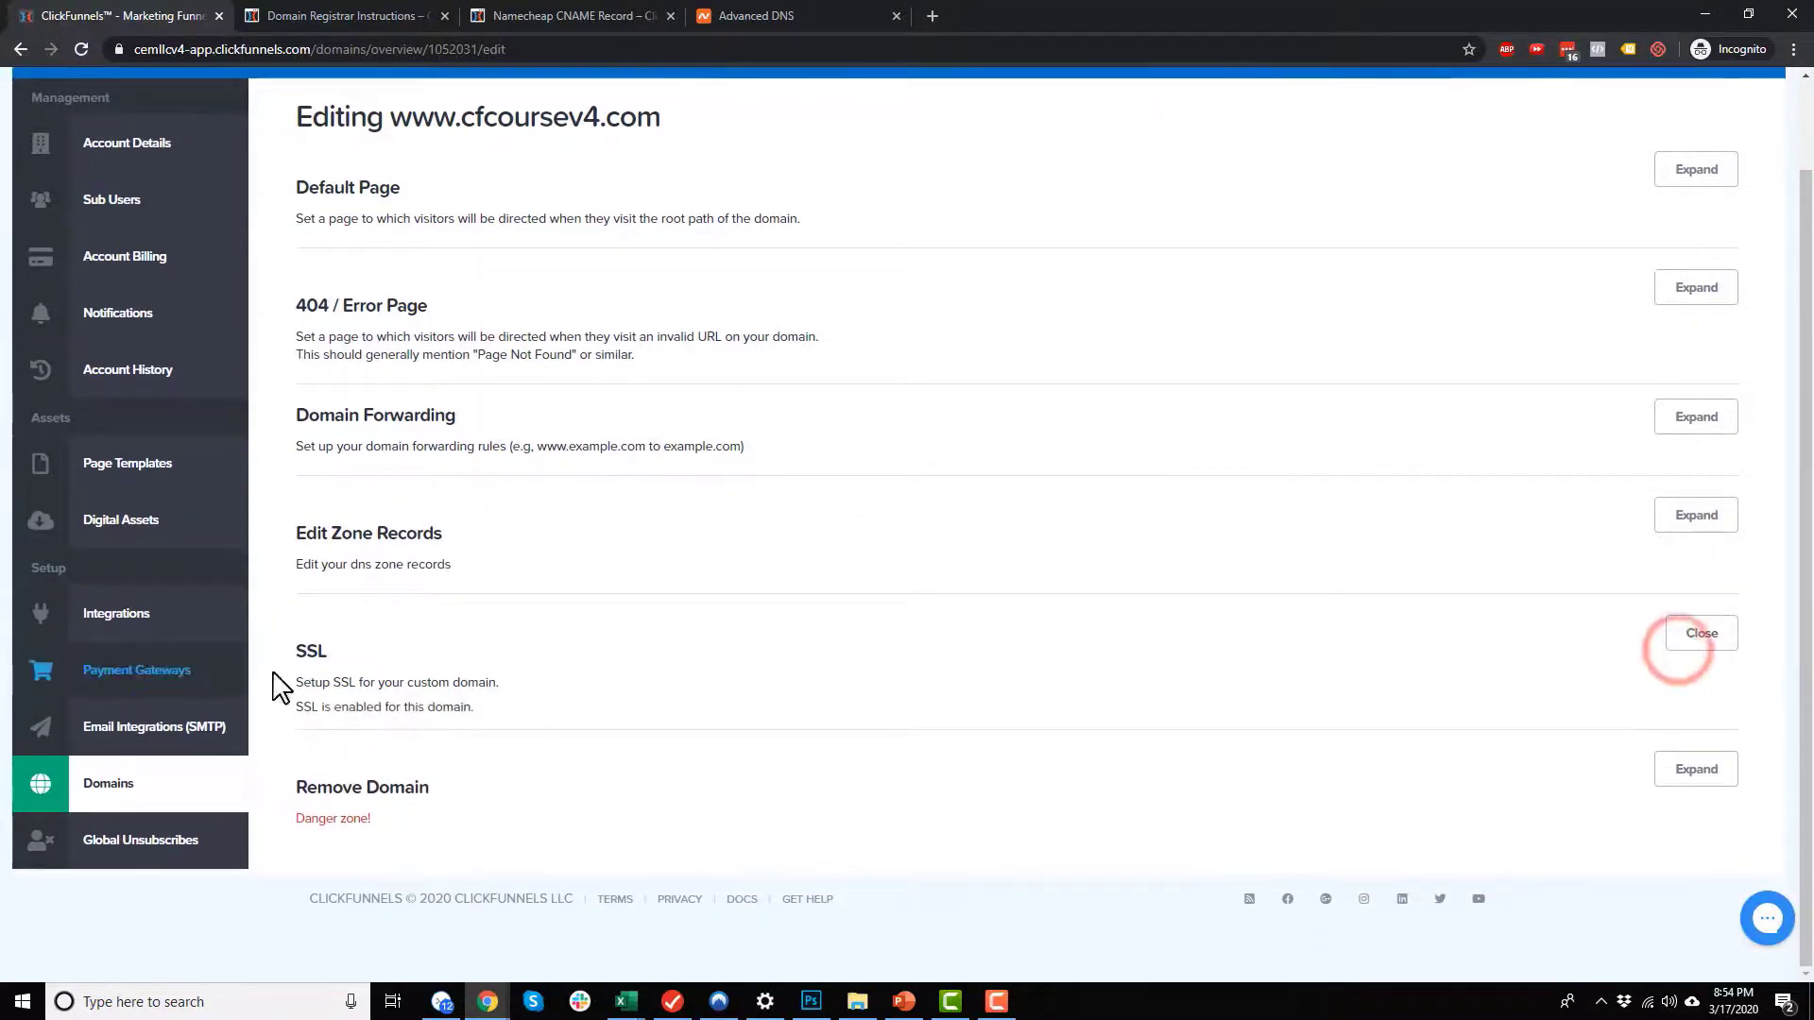
pyautogui.scroll(1, 530, 700)
pyautogui.moveTo(657, 220); pyautogui.dragTo(389, 221)
pyautogui.hotkey('ctrl', 'c')
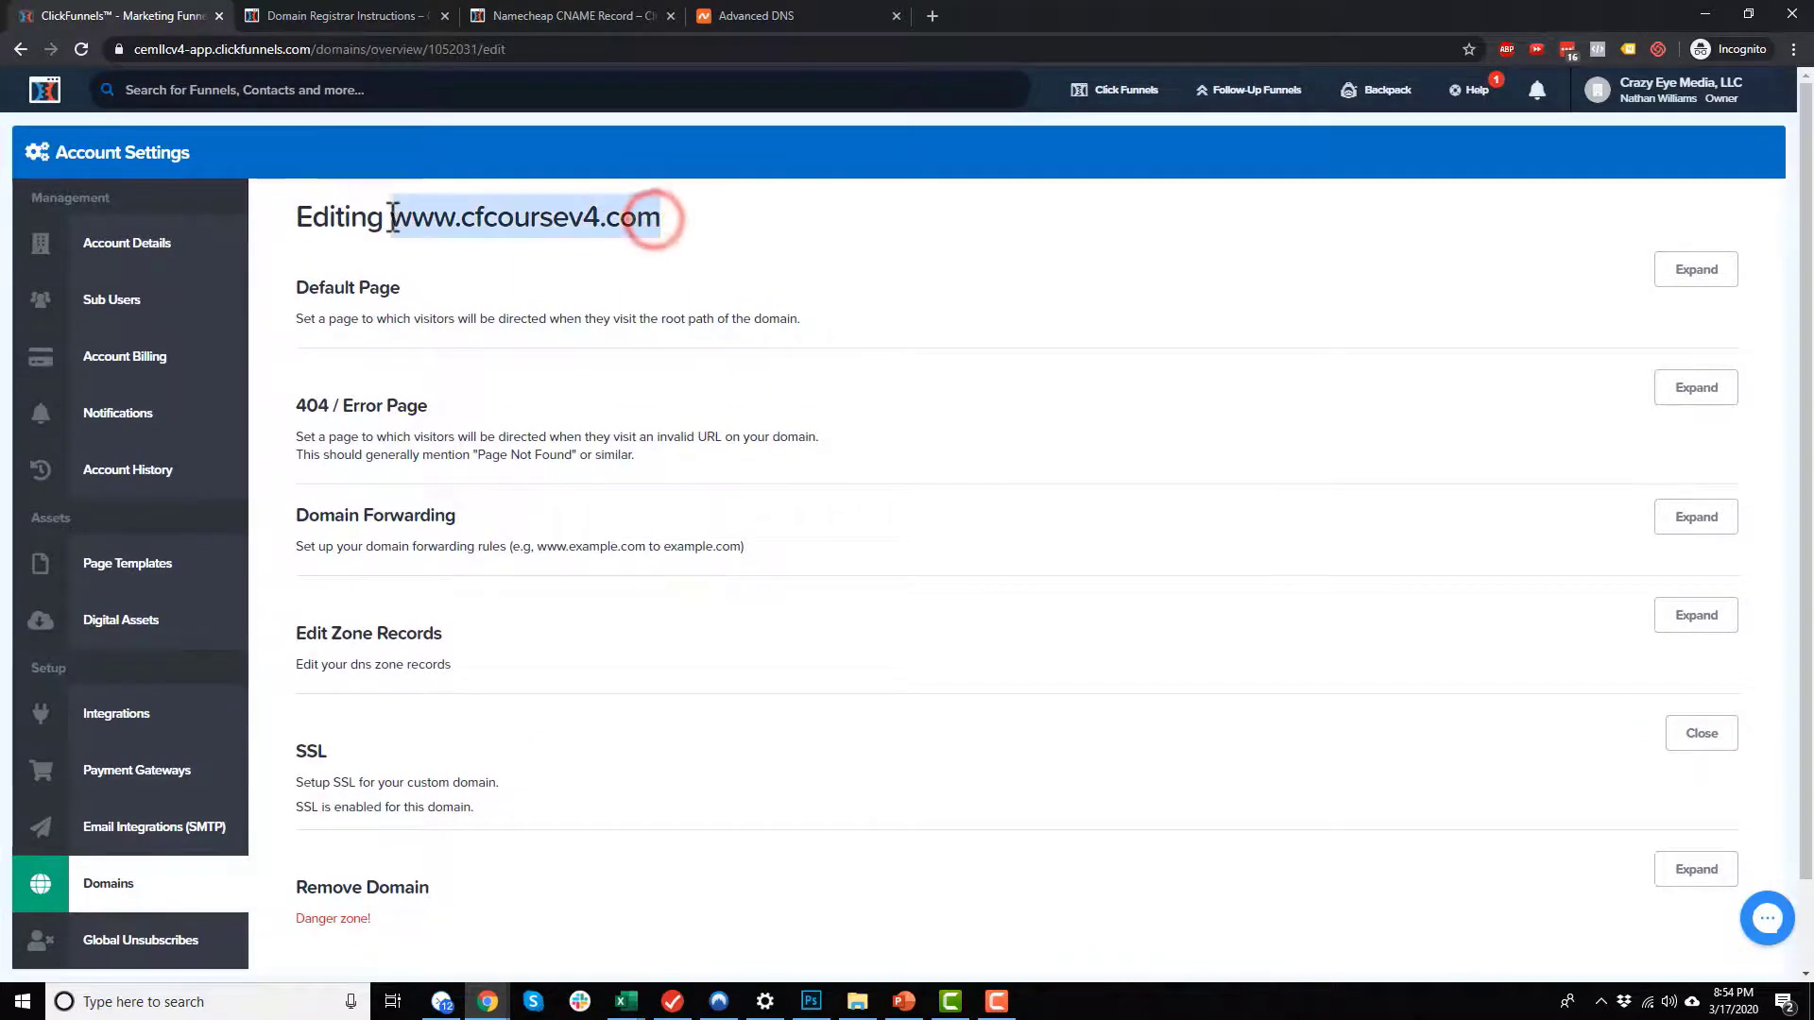
pyautogui.click(933, 16)
pyautogui.hotkey('ctrl', 'v')
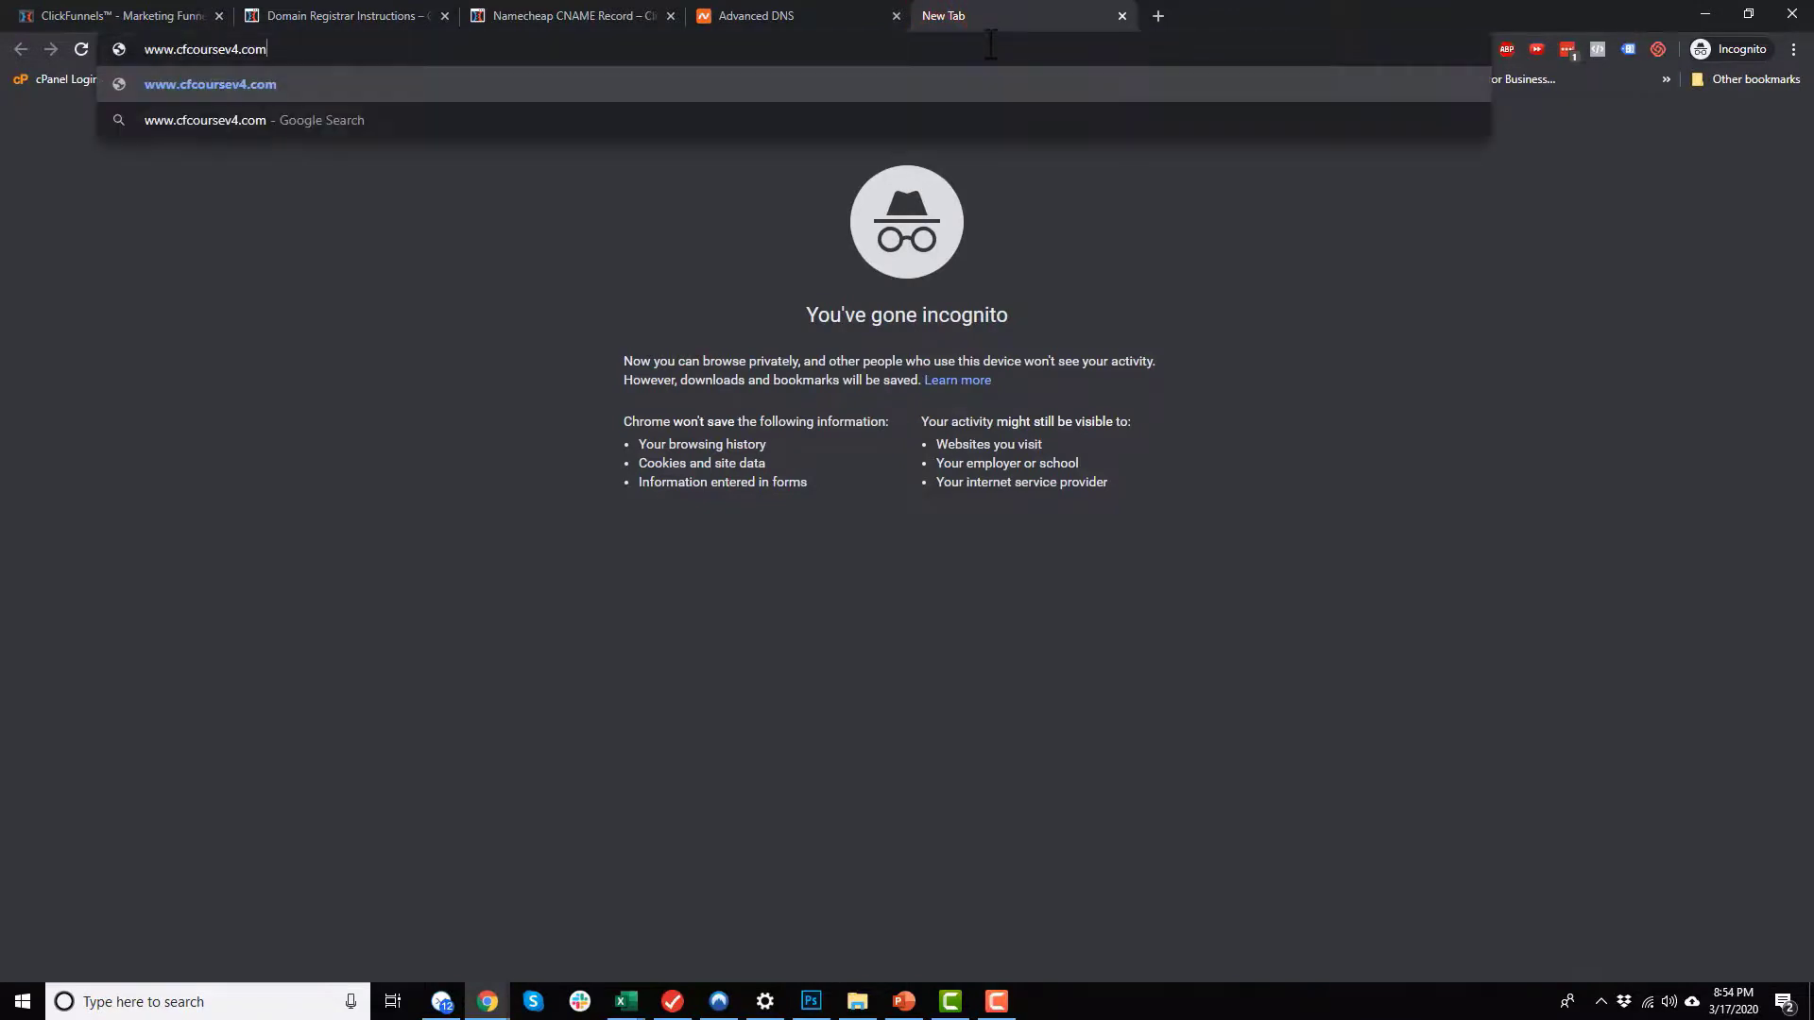
pyautogui.press('Return')
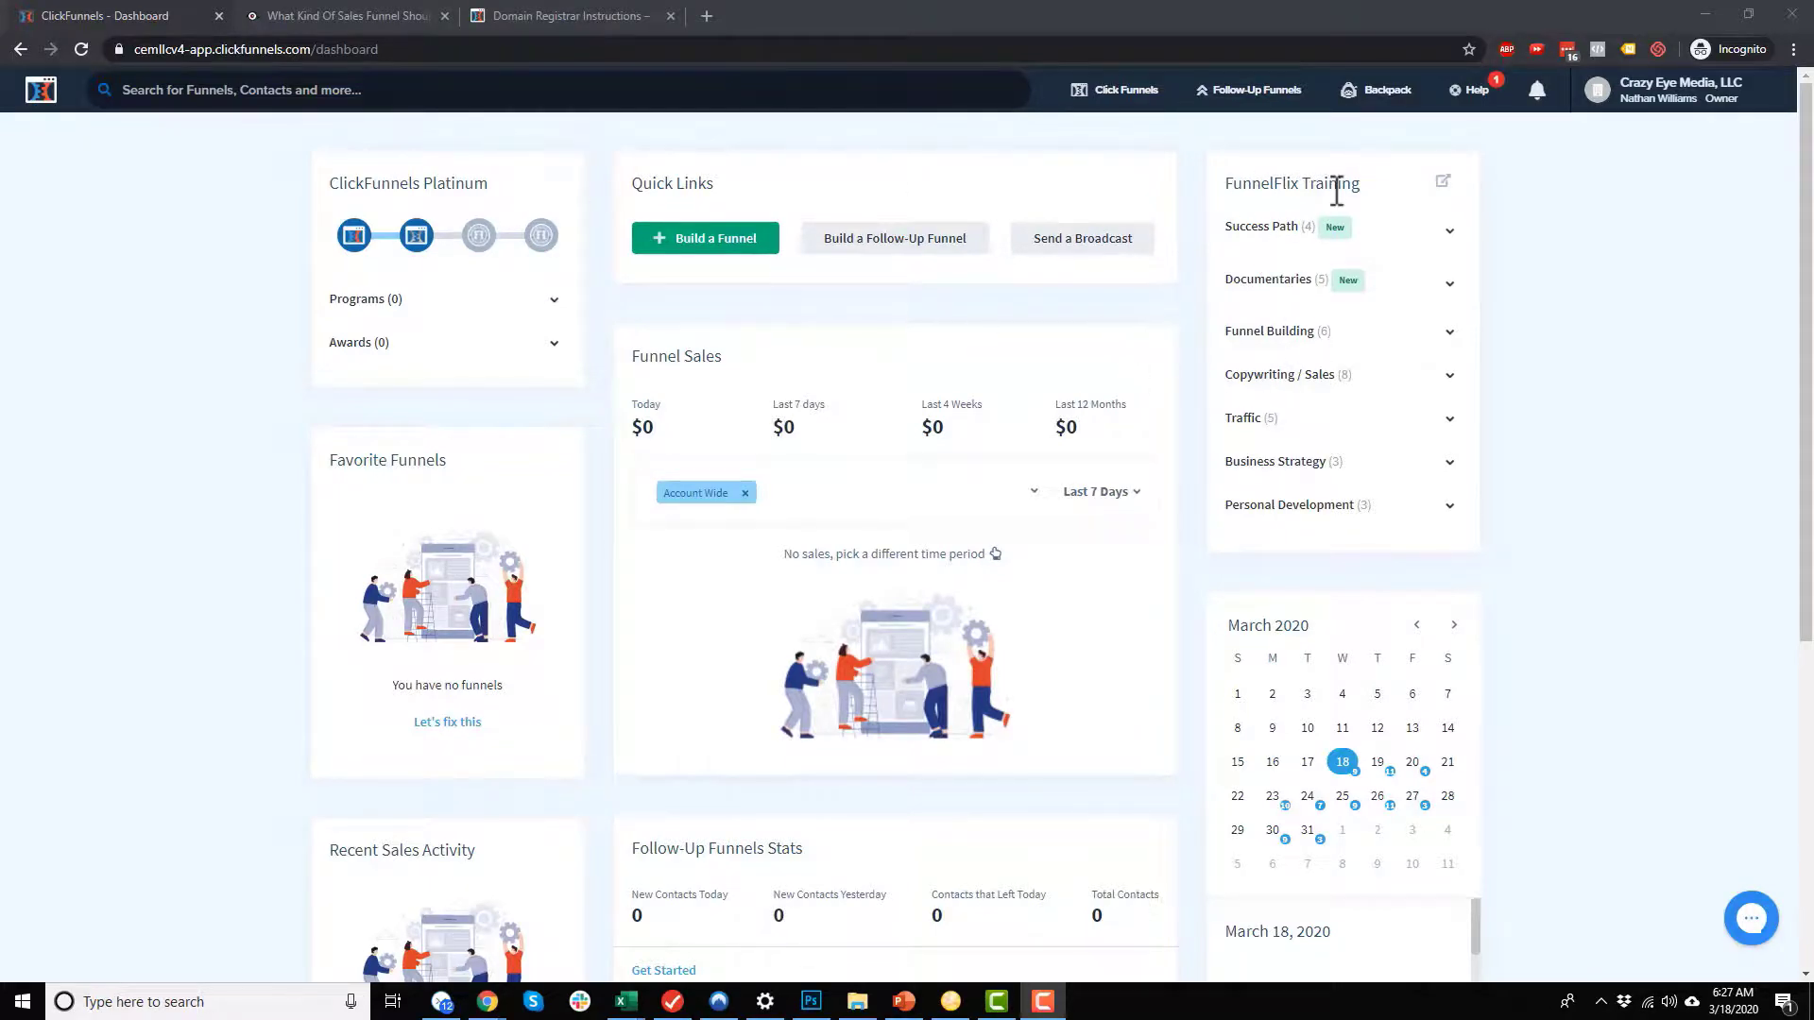
# Step: Open FunnelFlix Training from the dashboard, log in with ClickFunnels and authorize FunnelFlix to use the account
pyautogui.scroll(-5, 902, 643)
pyautogui.scroll(5, 907, 648)
pyautogui.click(1441, 179)
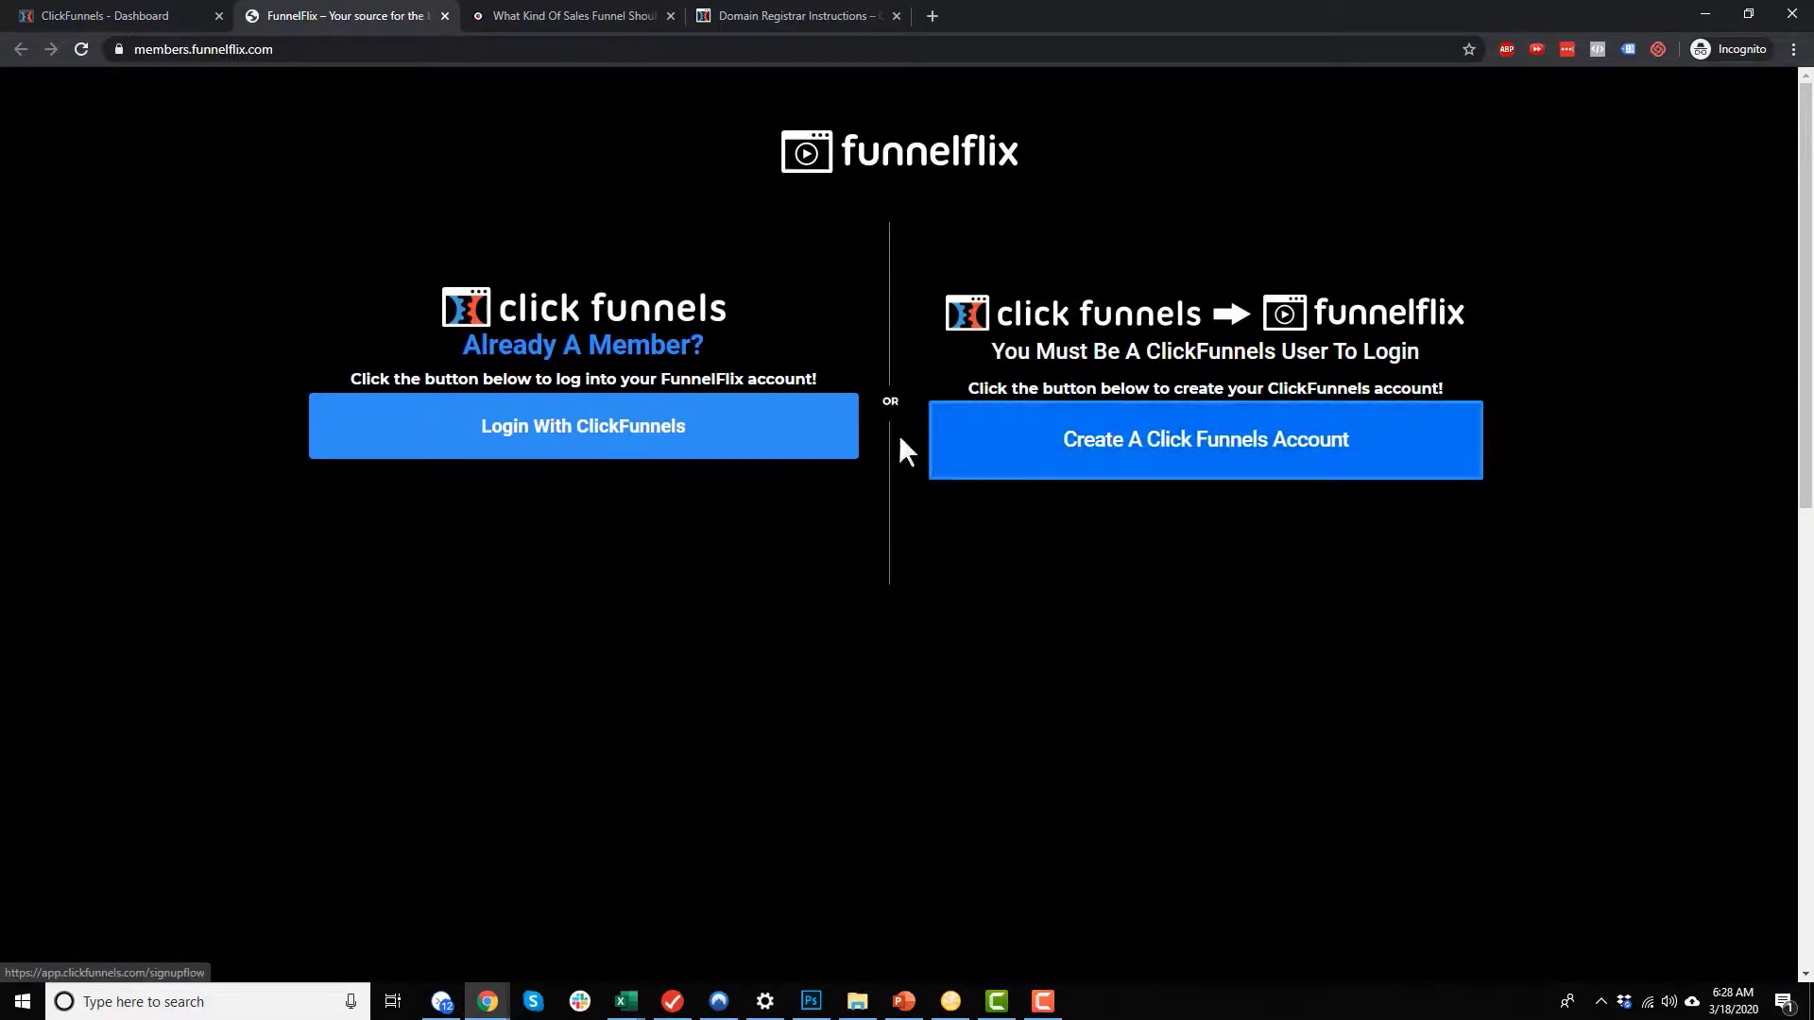
pyautogui.click(656, 430)
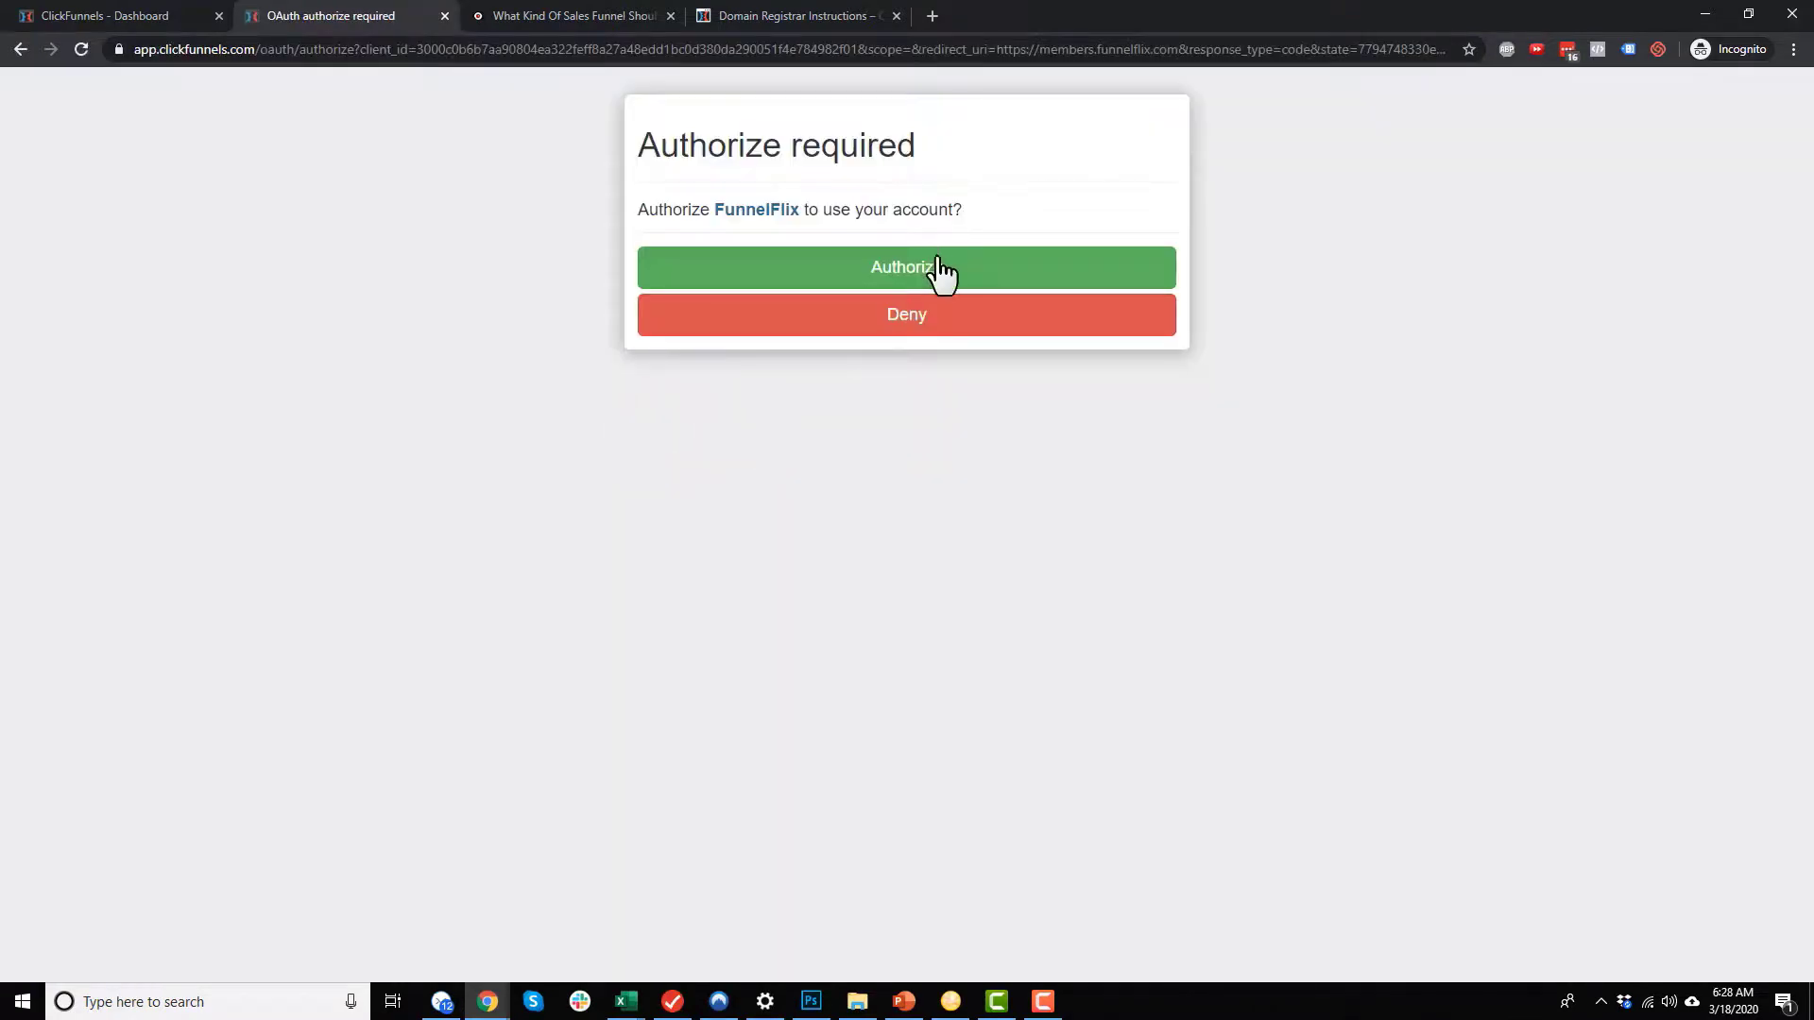
pyautogui.click(939, 271)
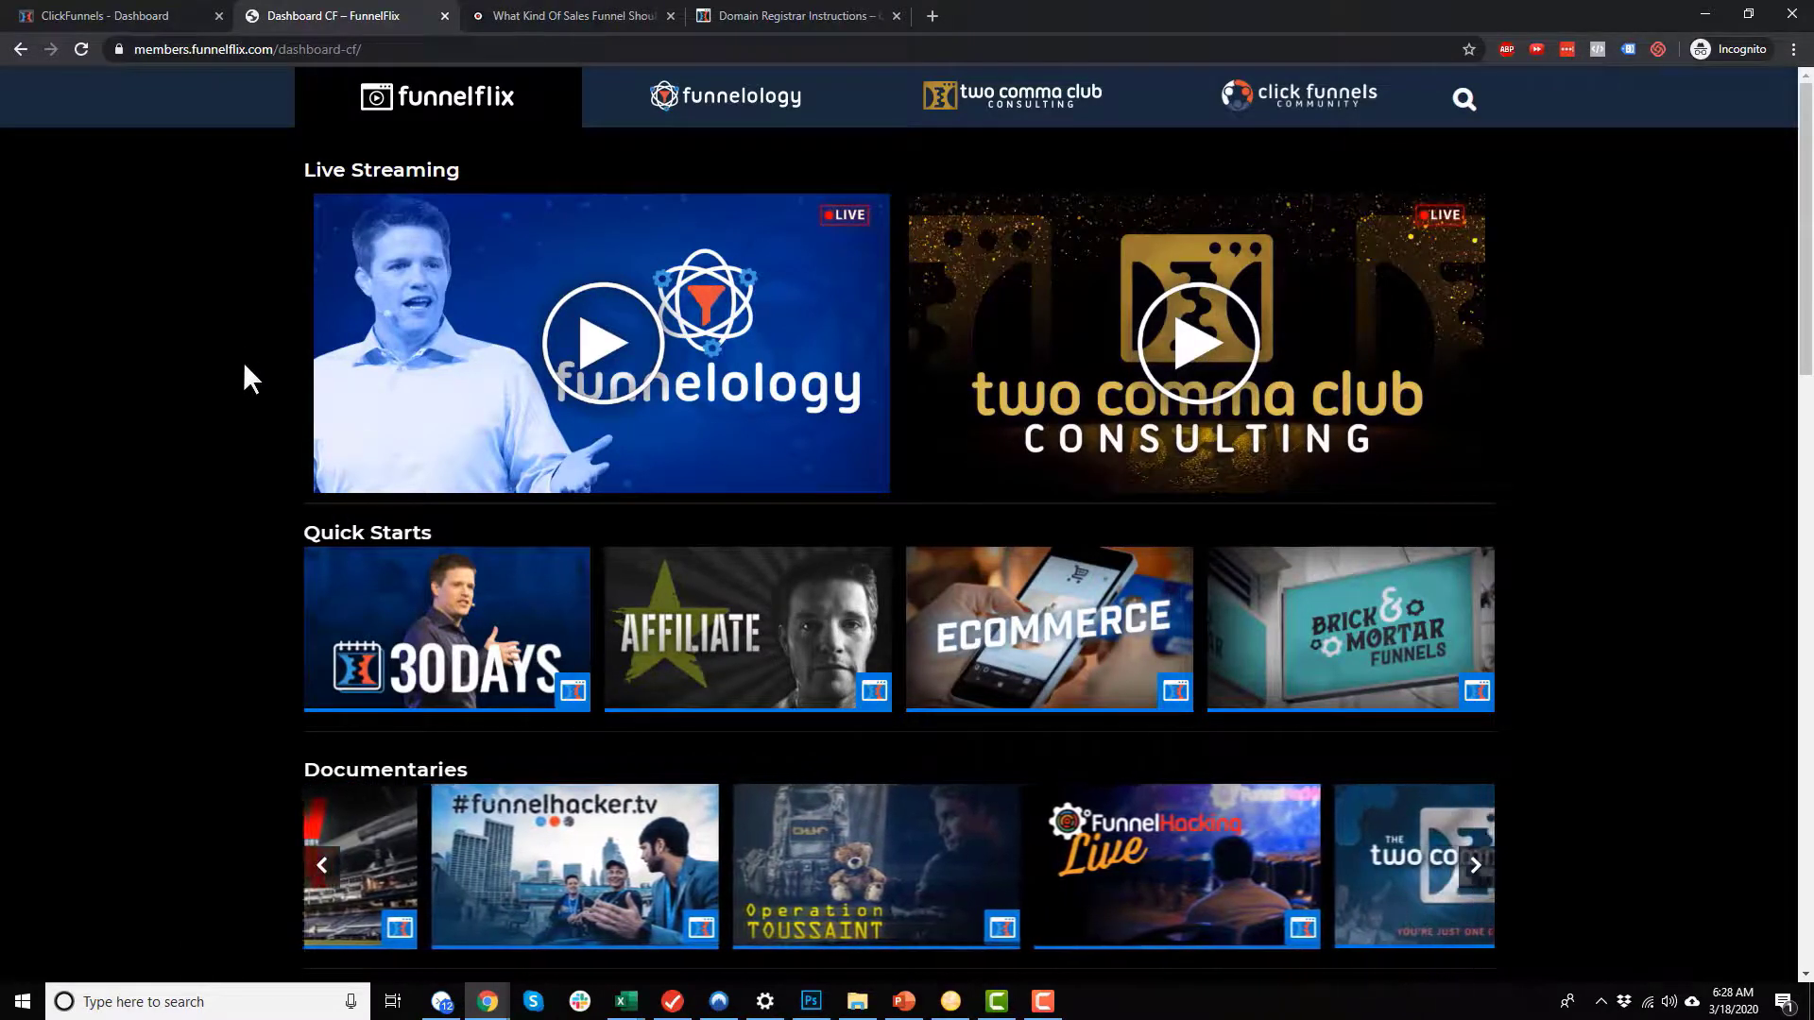
# Step: Browse the FunnelFlix course categories from Quick Starts down to Personal Development
pyautogui.scroll(-2, 244, 363)
pyautogui.scroll(-1, 246, 384)
pyautogui.scroll(-1, 138, 401)
pyautogui.scroll(1, 450, 374)
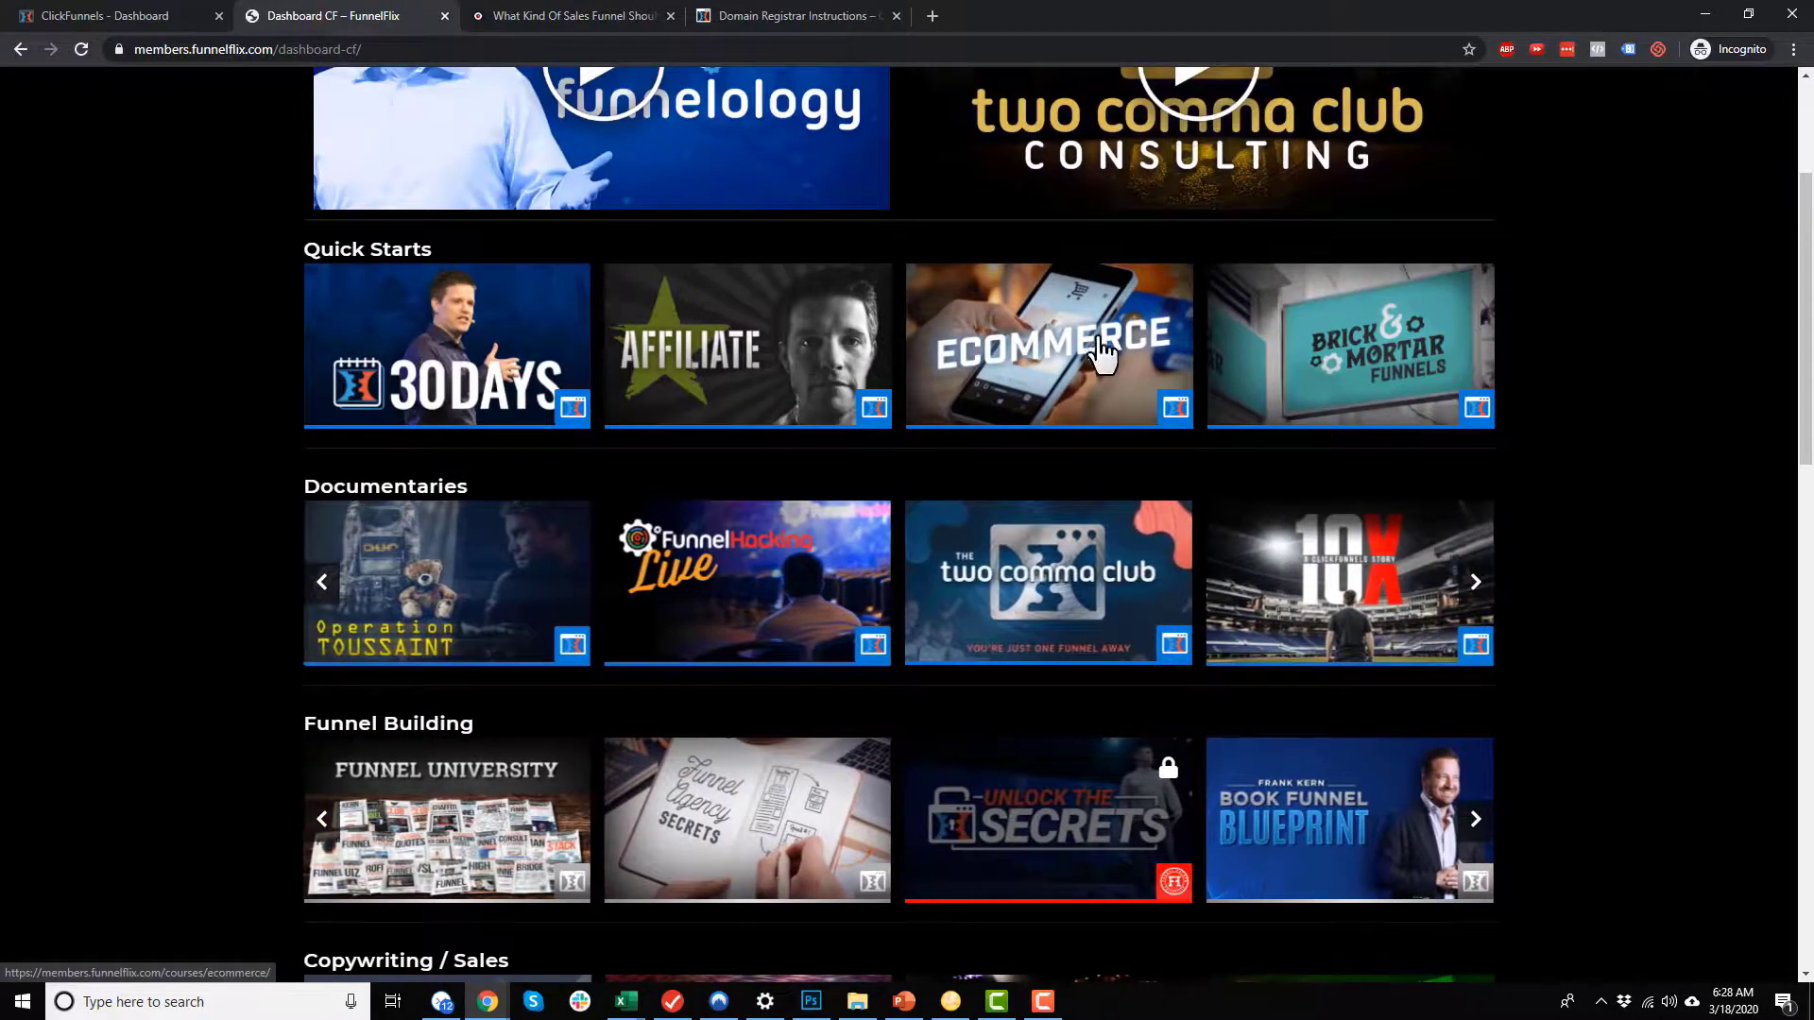
pyautogui.scroll(-3, 1372, 369)
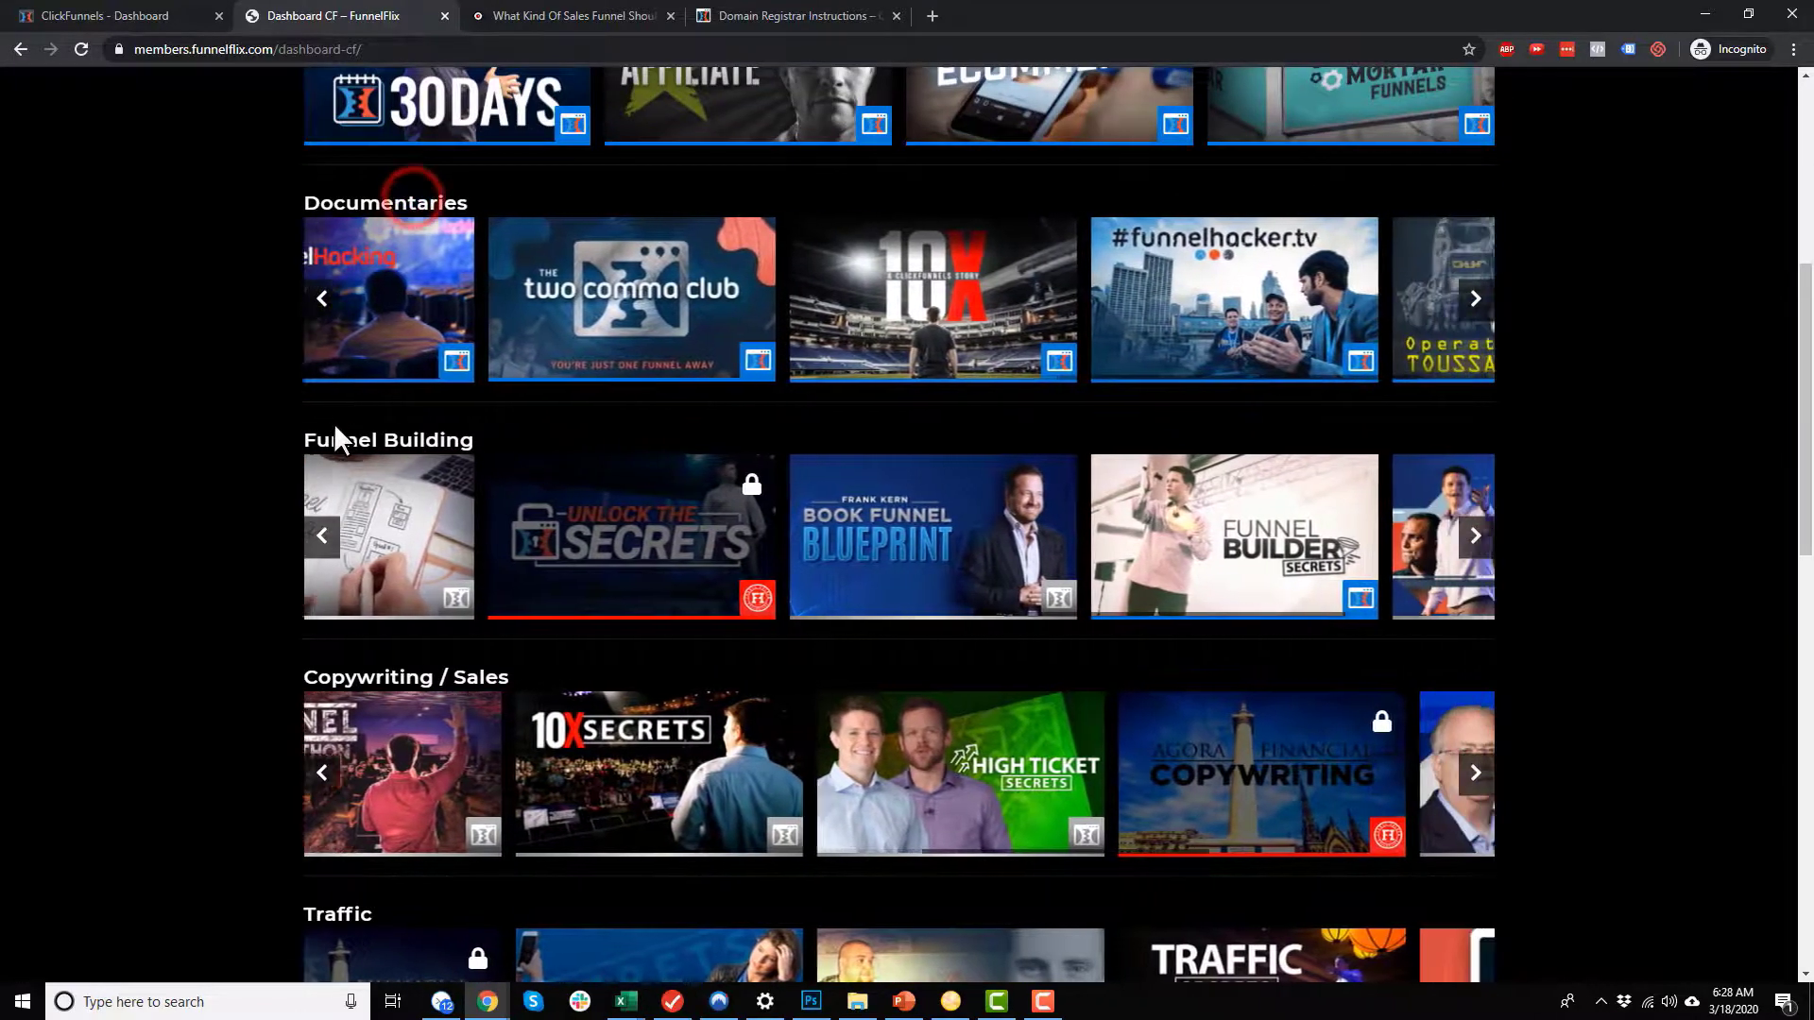
pyautogui.scroll(-5, 454, 484)
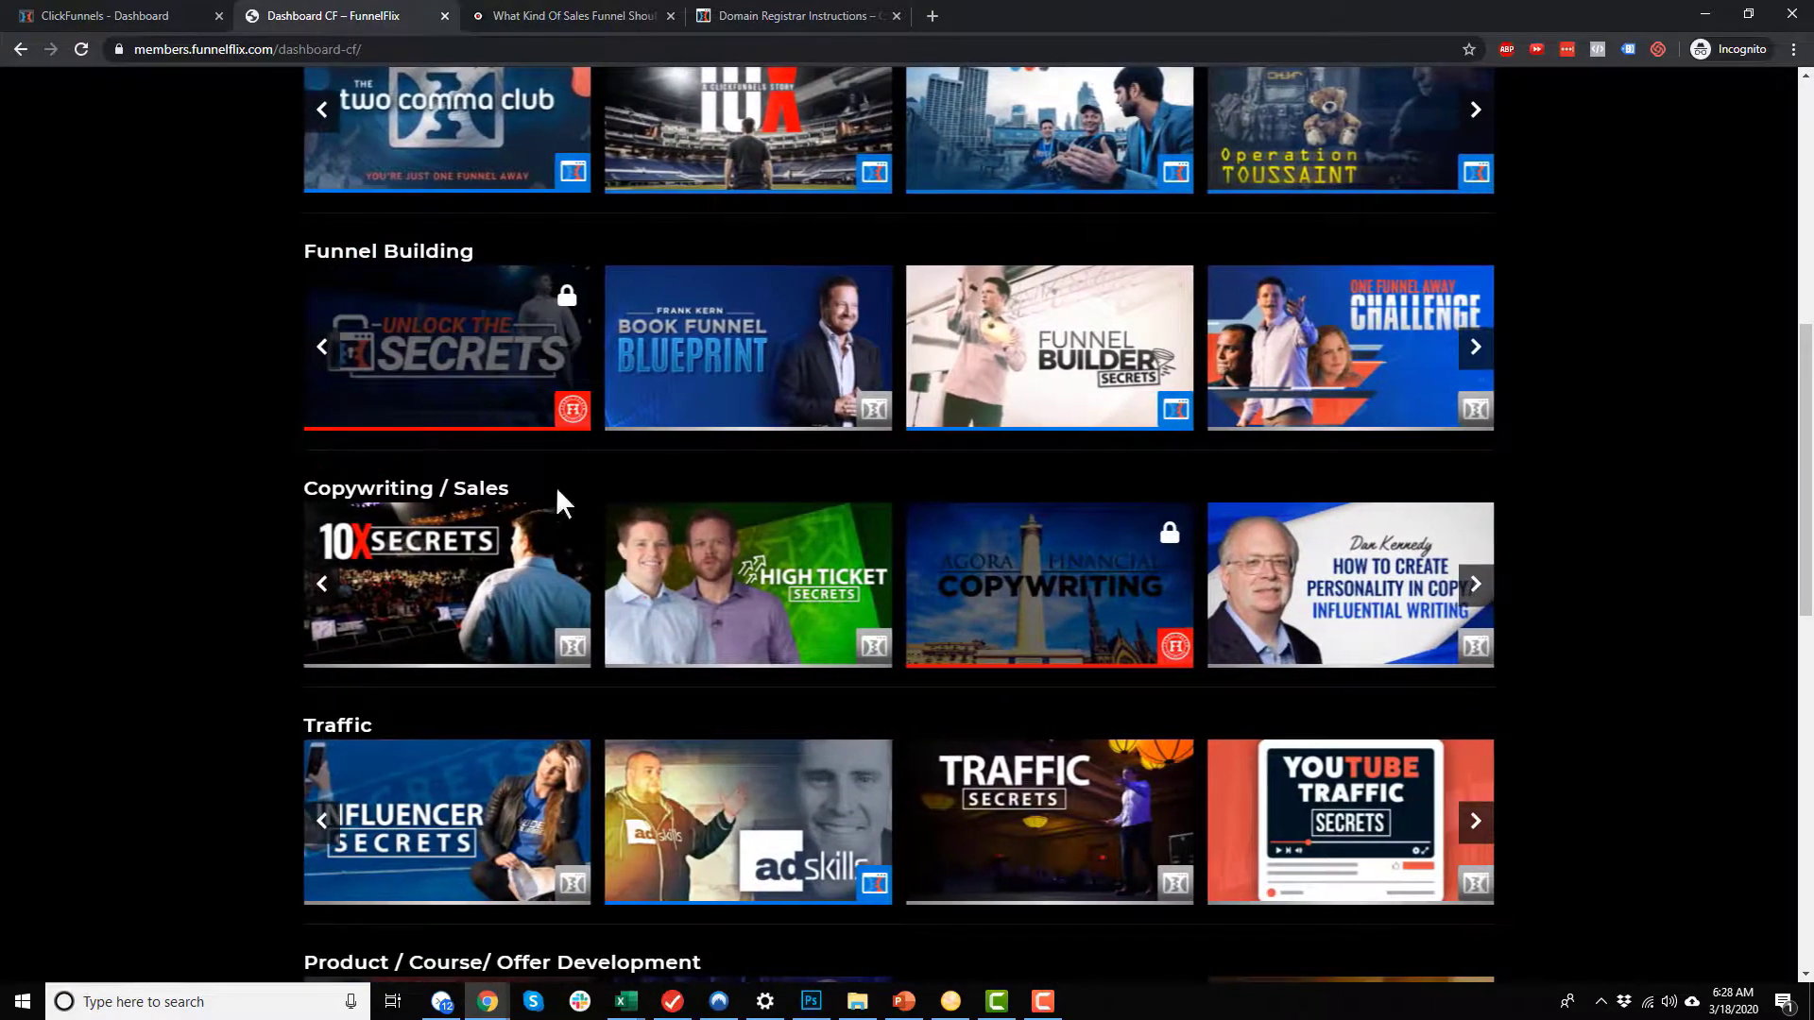
pyautogui.scroll(-1, 480, 473)
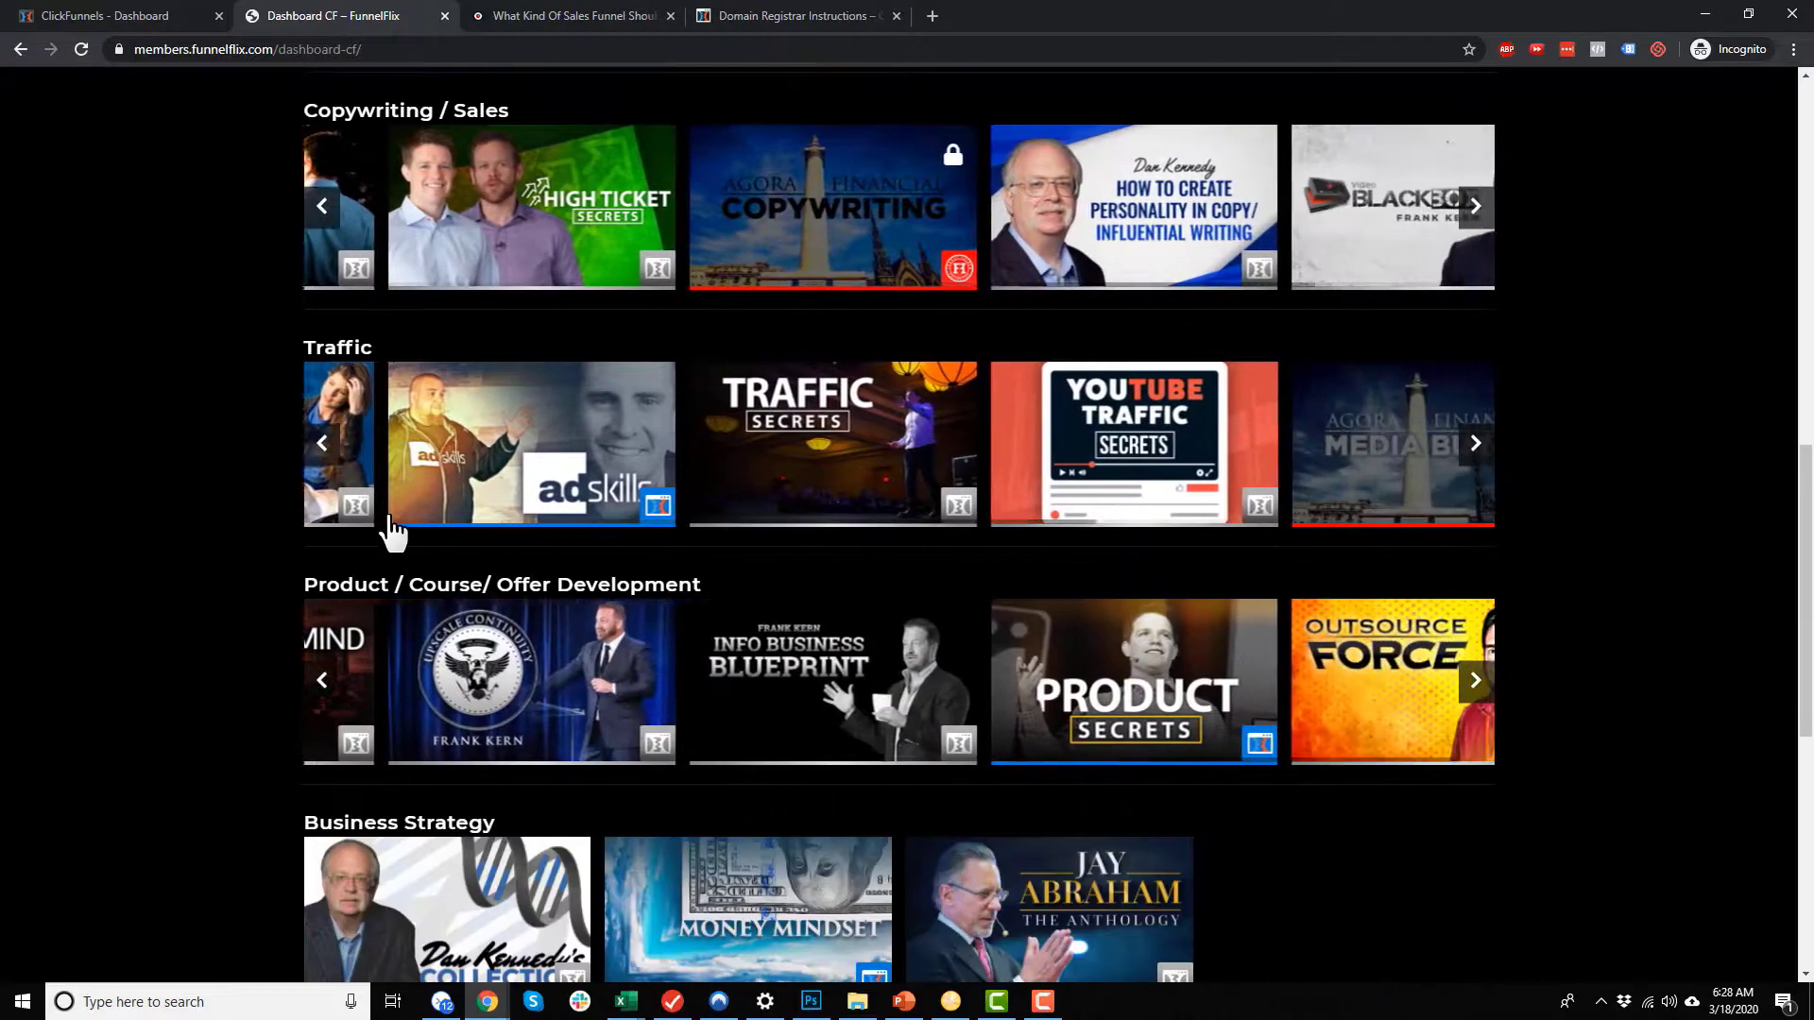
pyautogui.scroll(-3, 605, 402)
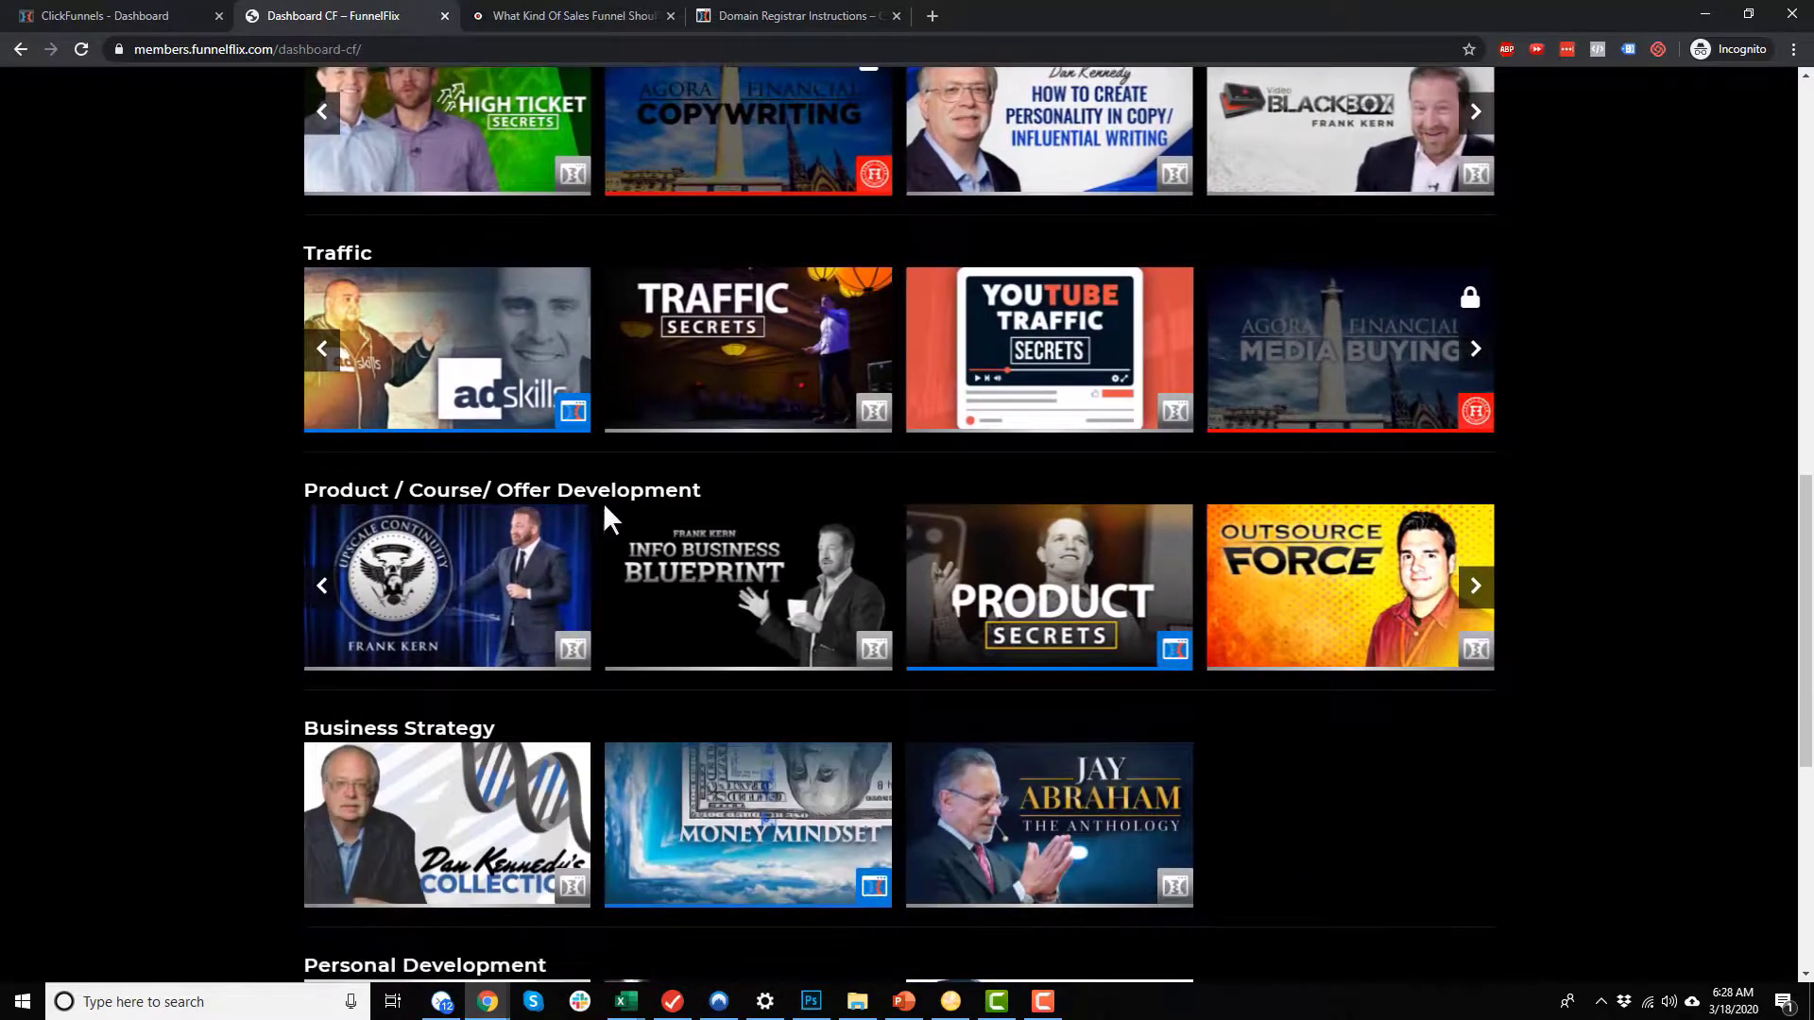
pyautogui.scroll(-5, 422, 540)
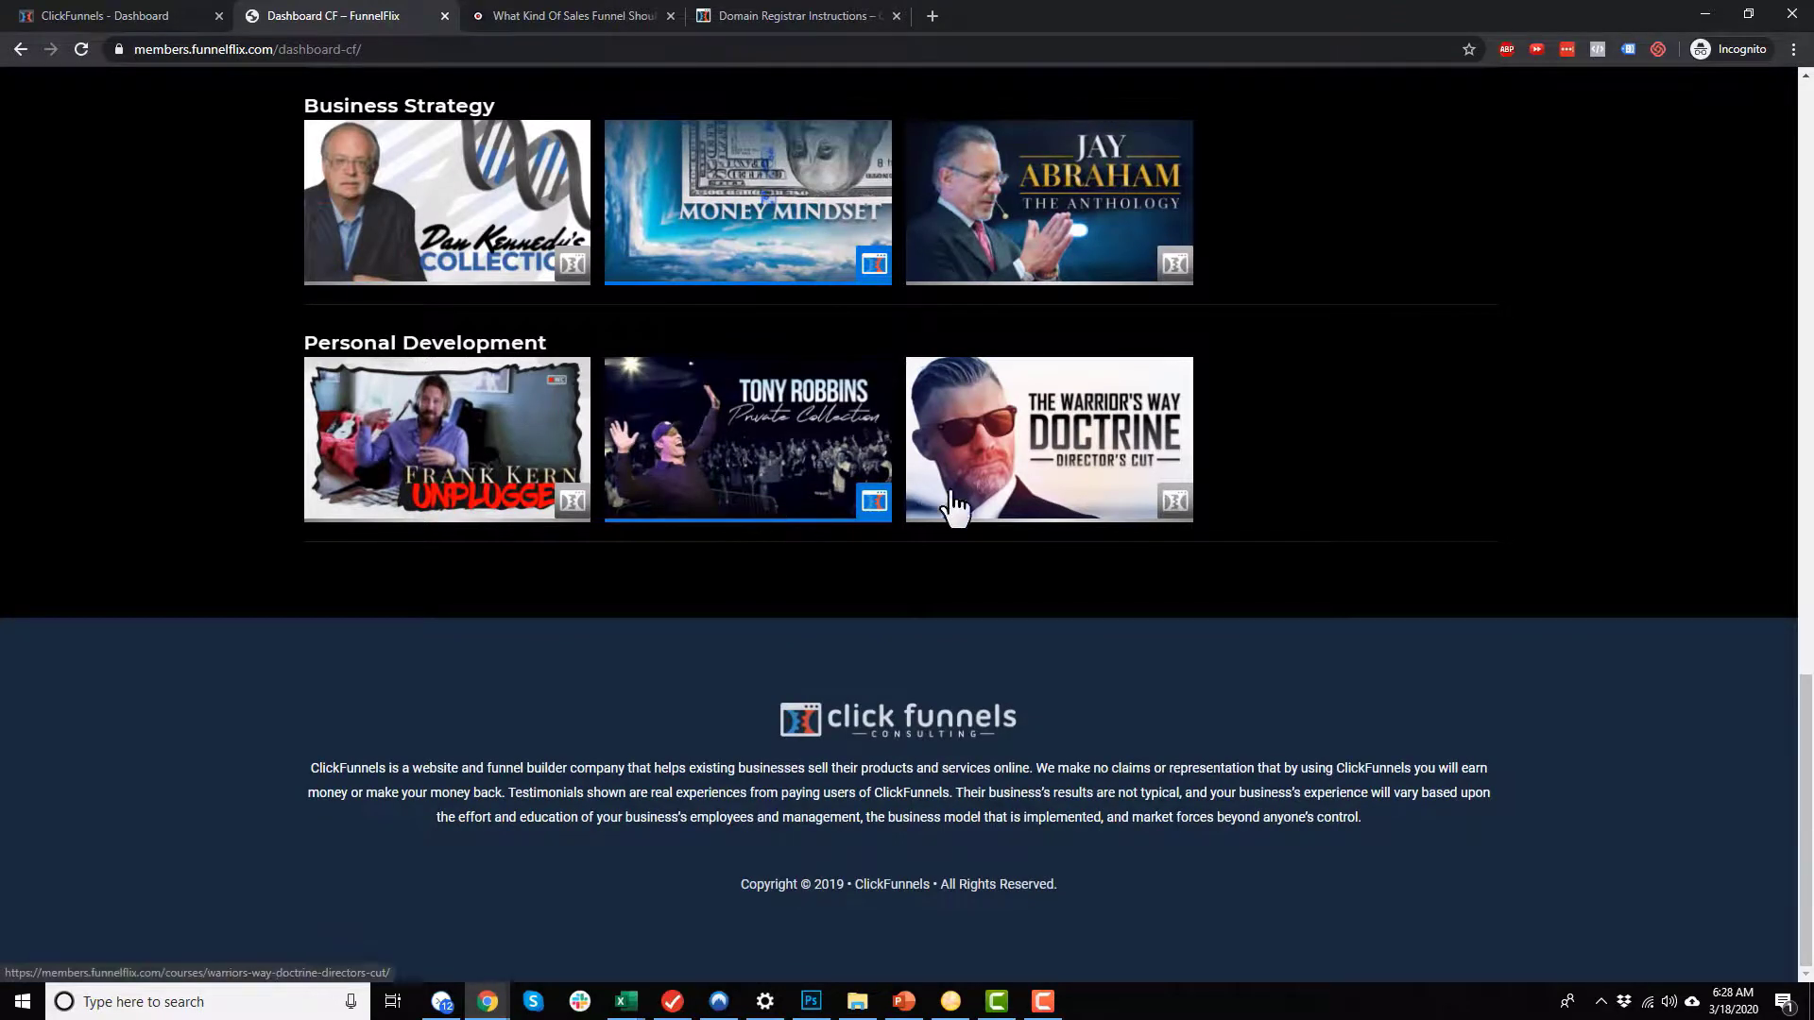
# Step: Return to the Traffic category, browse its courses and open the AdSkills course
pyautogui.scroll(5, 999, 518)
pyautogui.scroll(3, 893, 406)
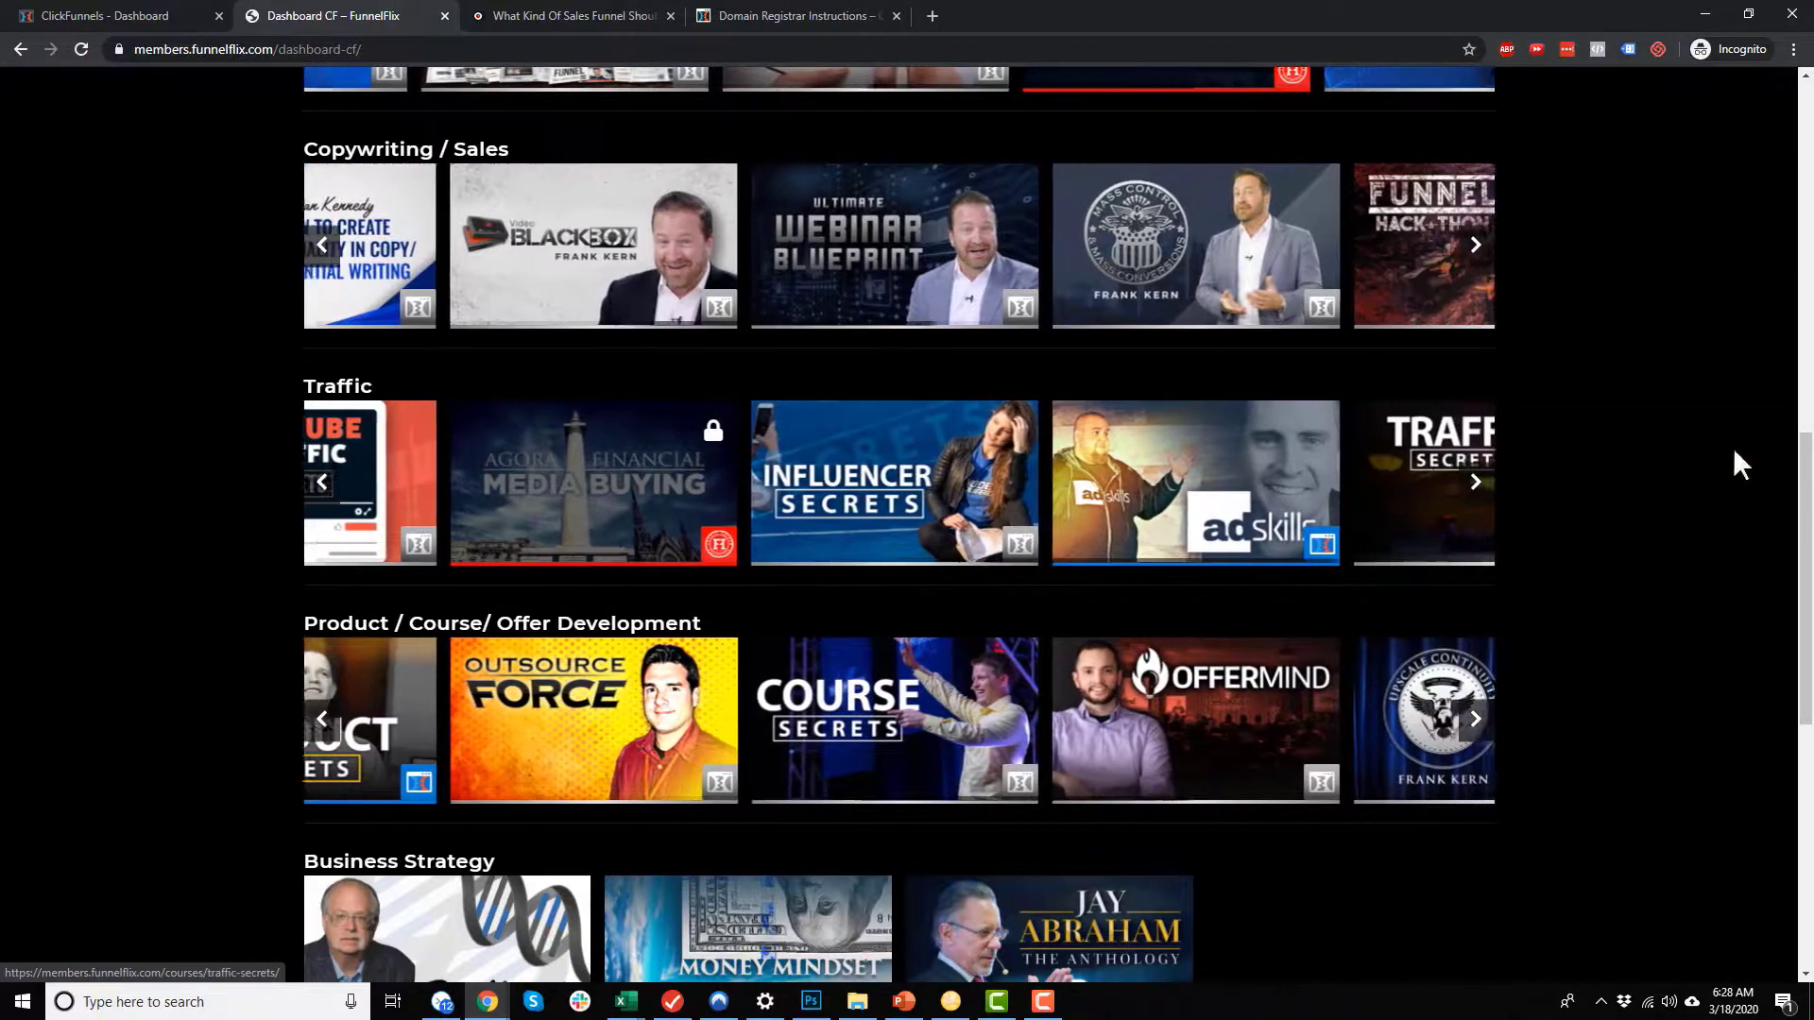
pyautogui.scroll(1, 1349, 511)
pyautogui.scroll(1, 1354, 533)
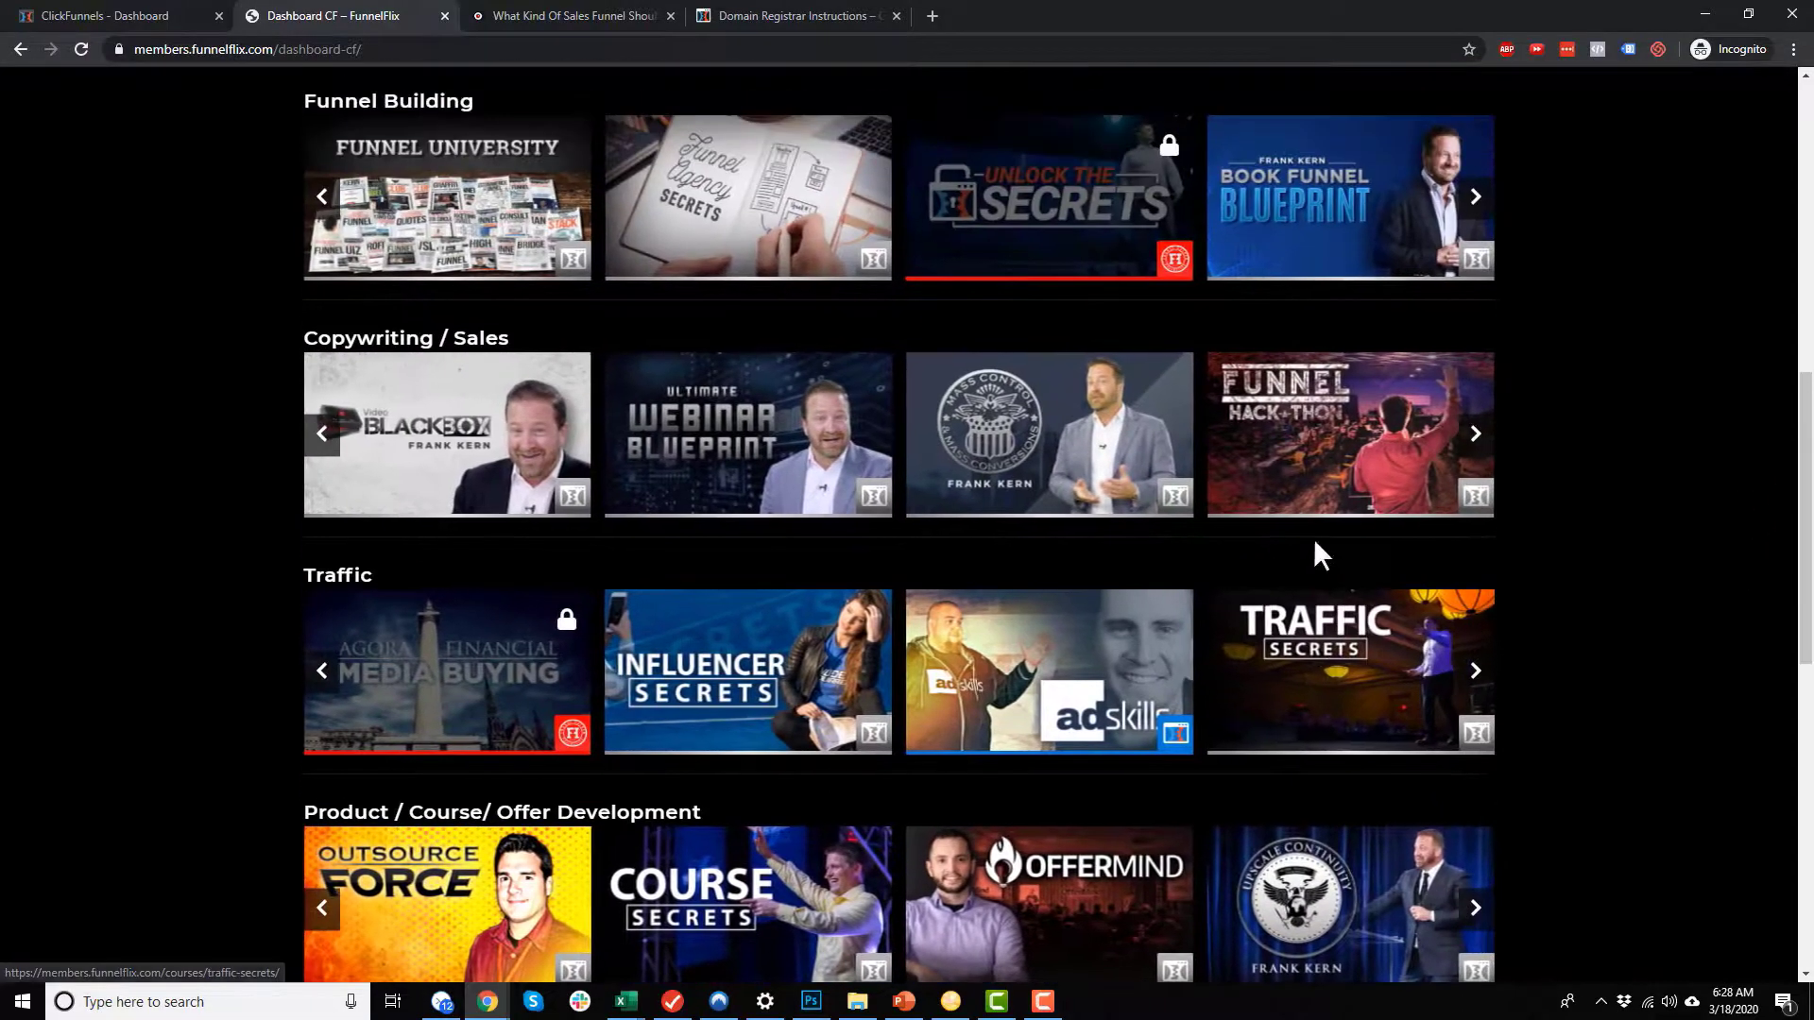
pyautogui.scroll(-3, 661, 569)
pyautogui.scroll(-3, 661, 570)
pyautogui.scroll(6, 567, 681)
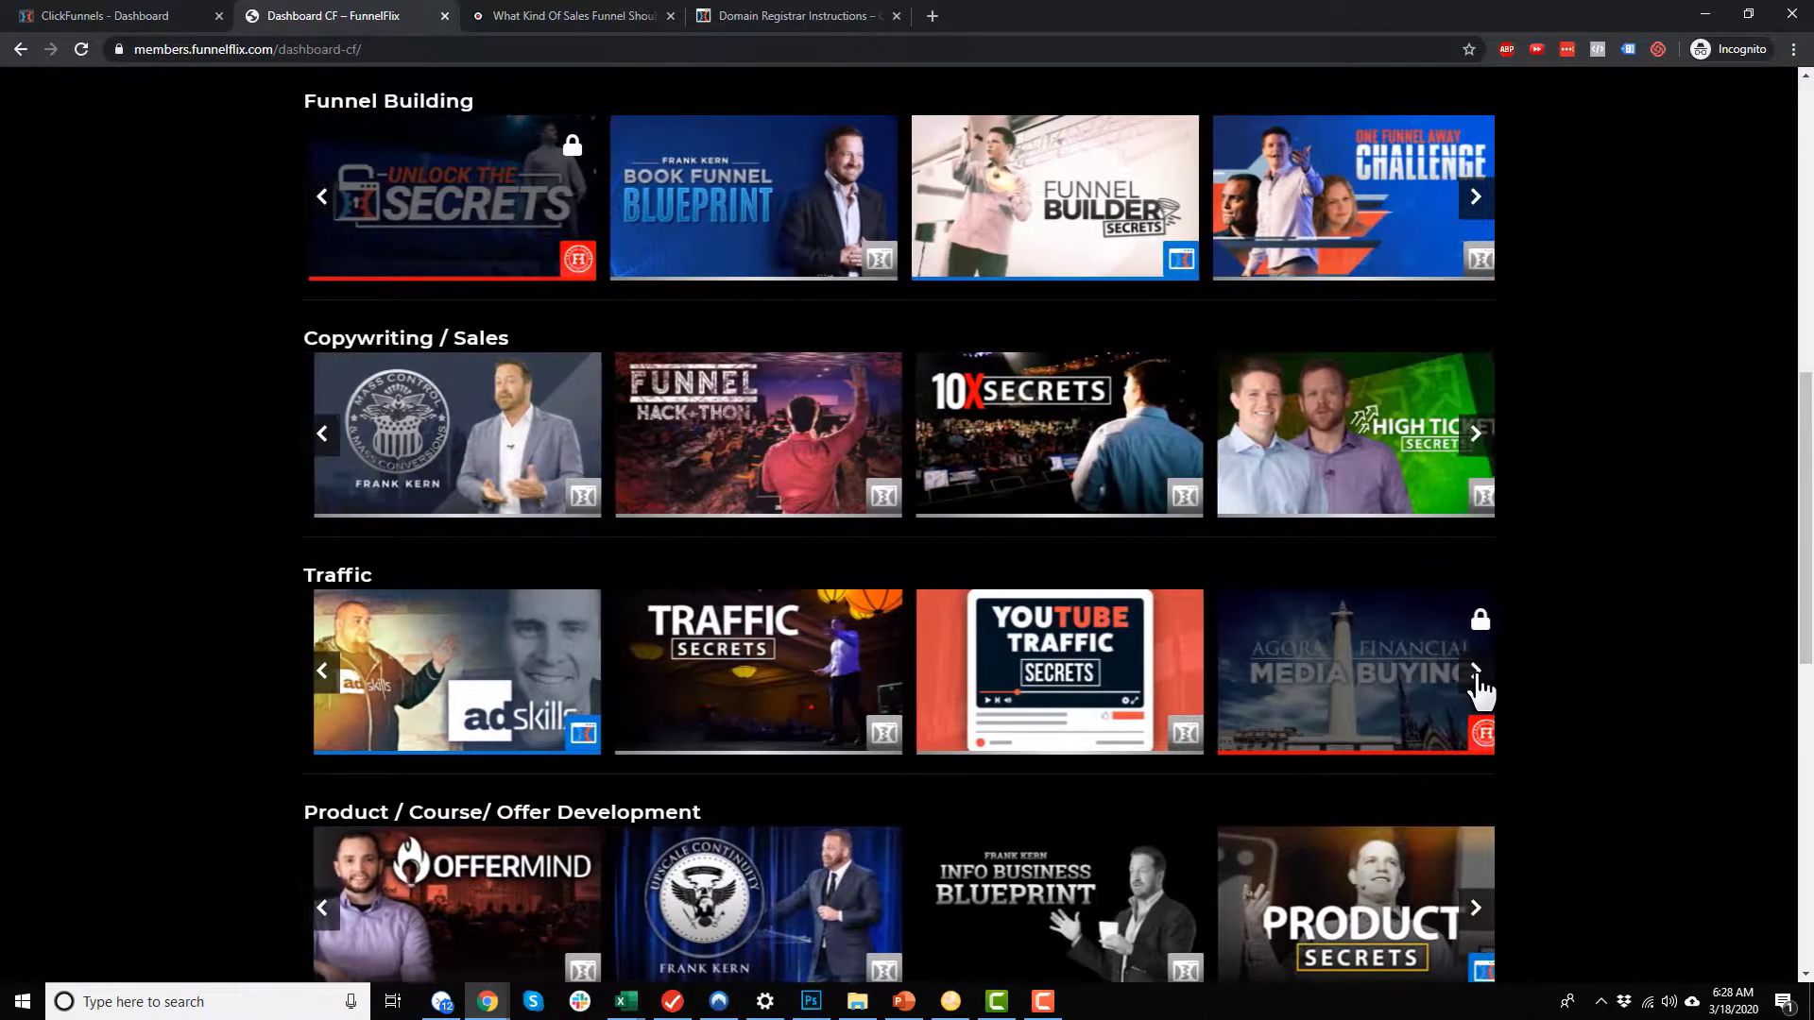
pyautogui.click(321, 671)
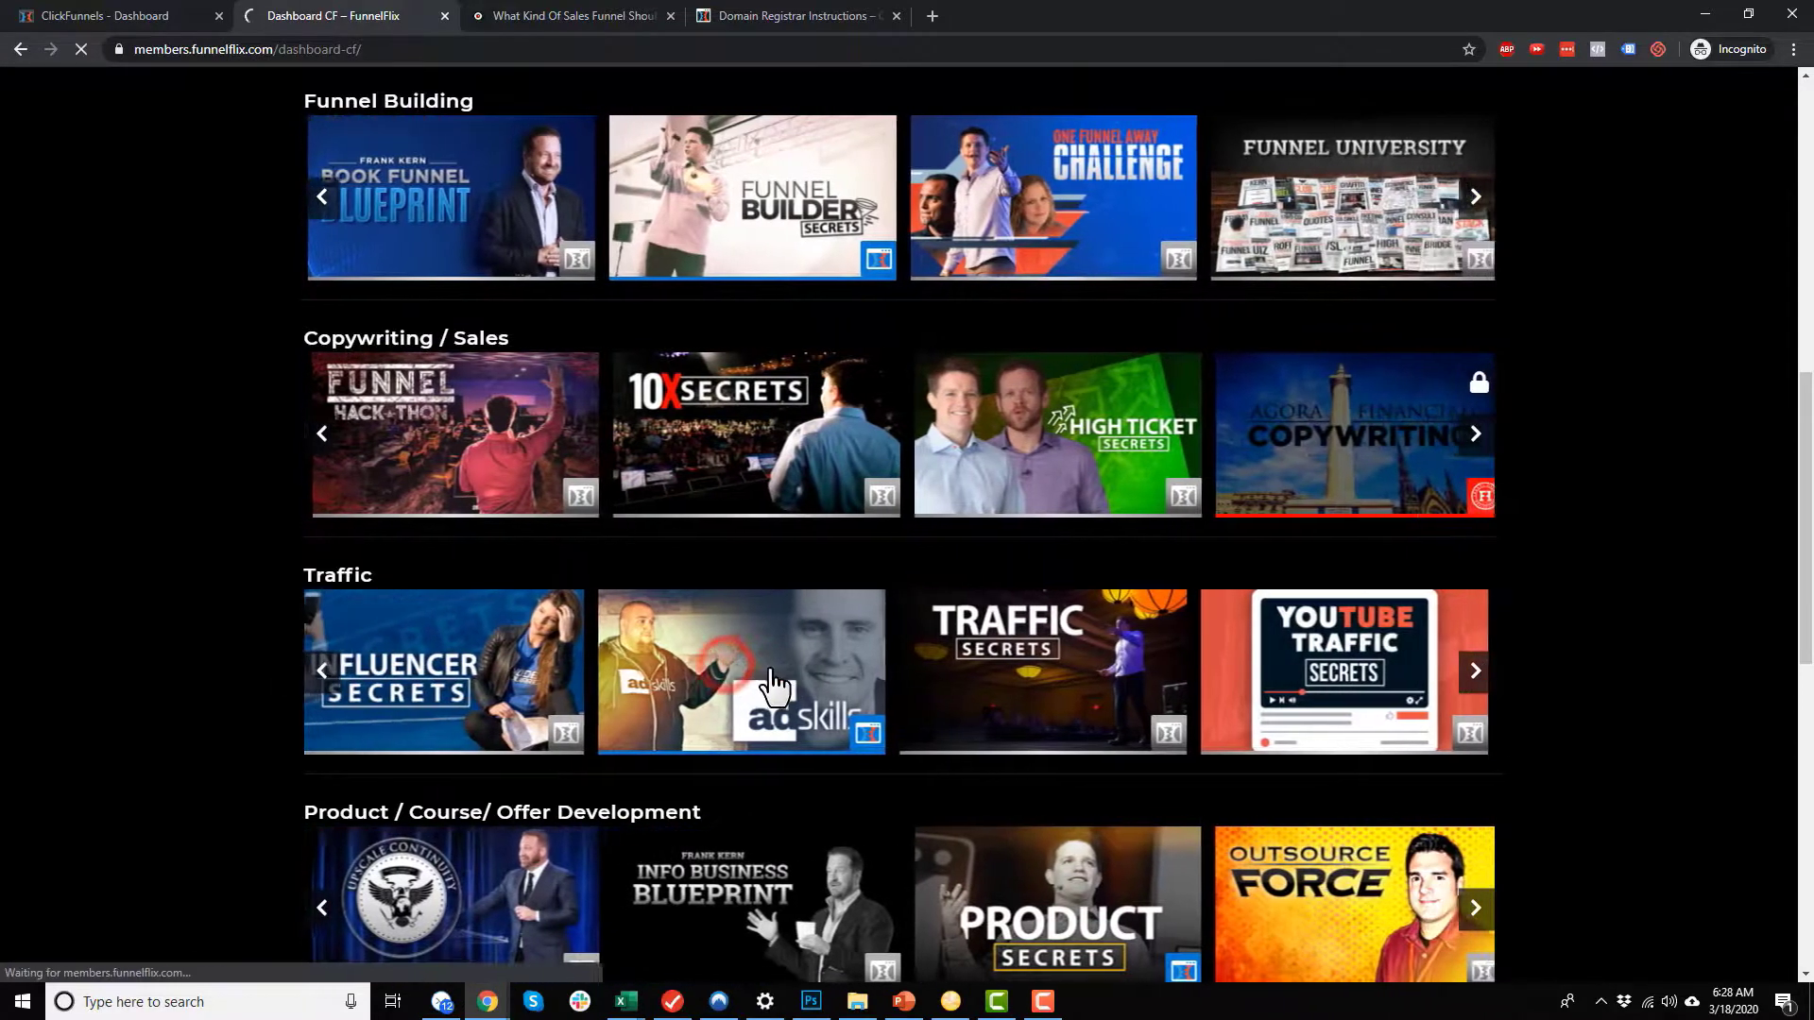
pyautogui.click(775, 682)
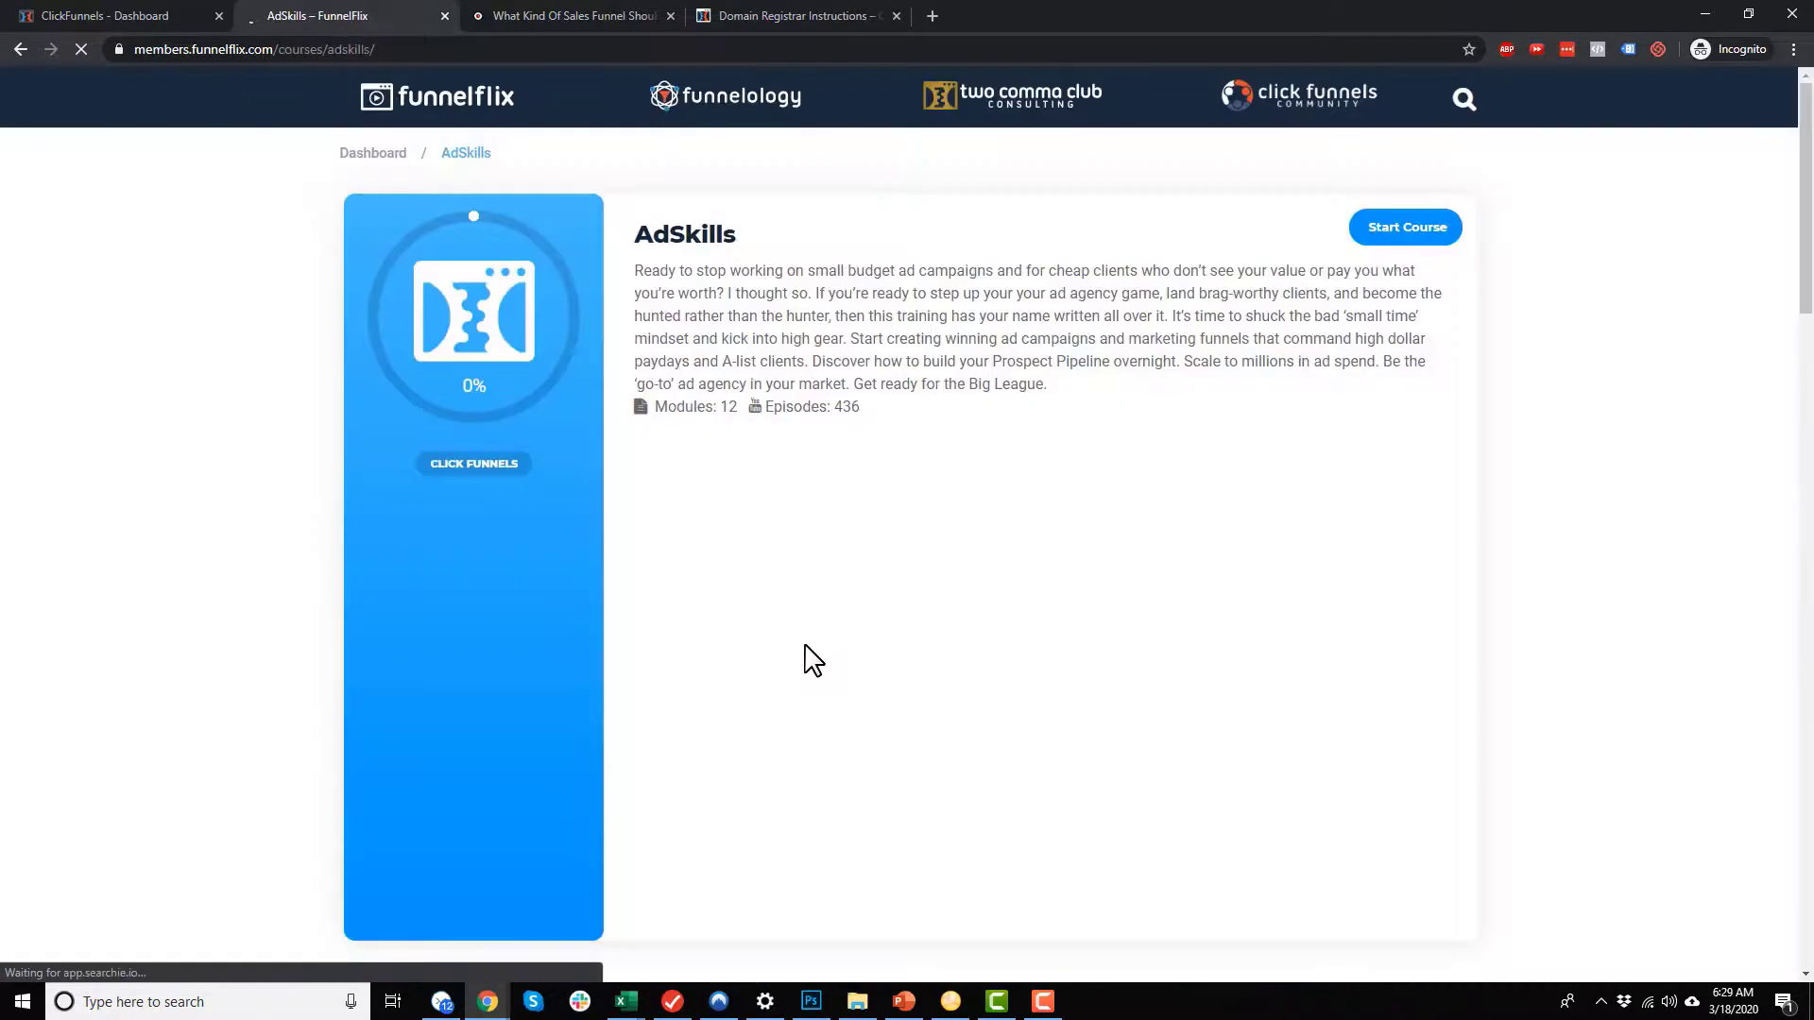
# Step: Review the AdSkills course introduction and its first modules on YouTube, Facebook and Instagram ads
pyautogui.scroll(-2, 397, 444)
pyautogui.scroll(2, 406, 456)
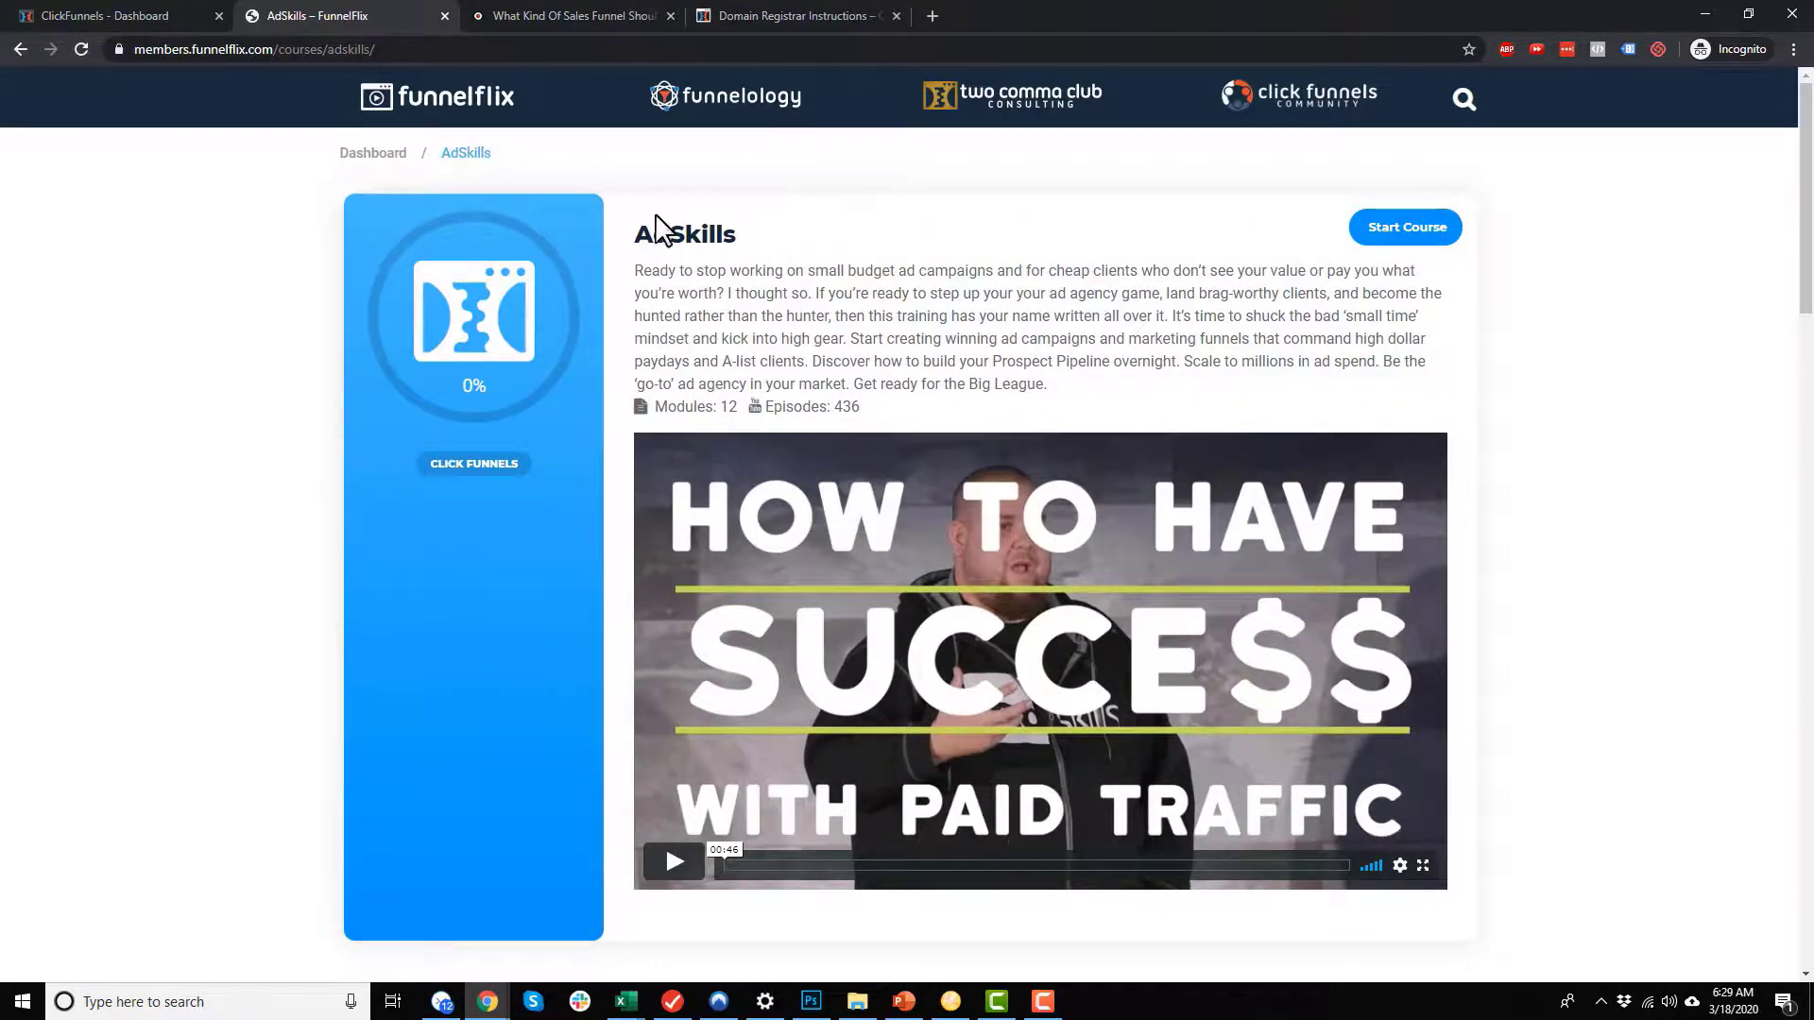
pyautogui.scroll(-2, 662, 245)
pyautogui.scroll(-4, 500, 499)
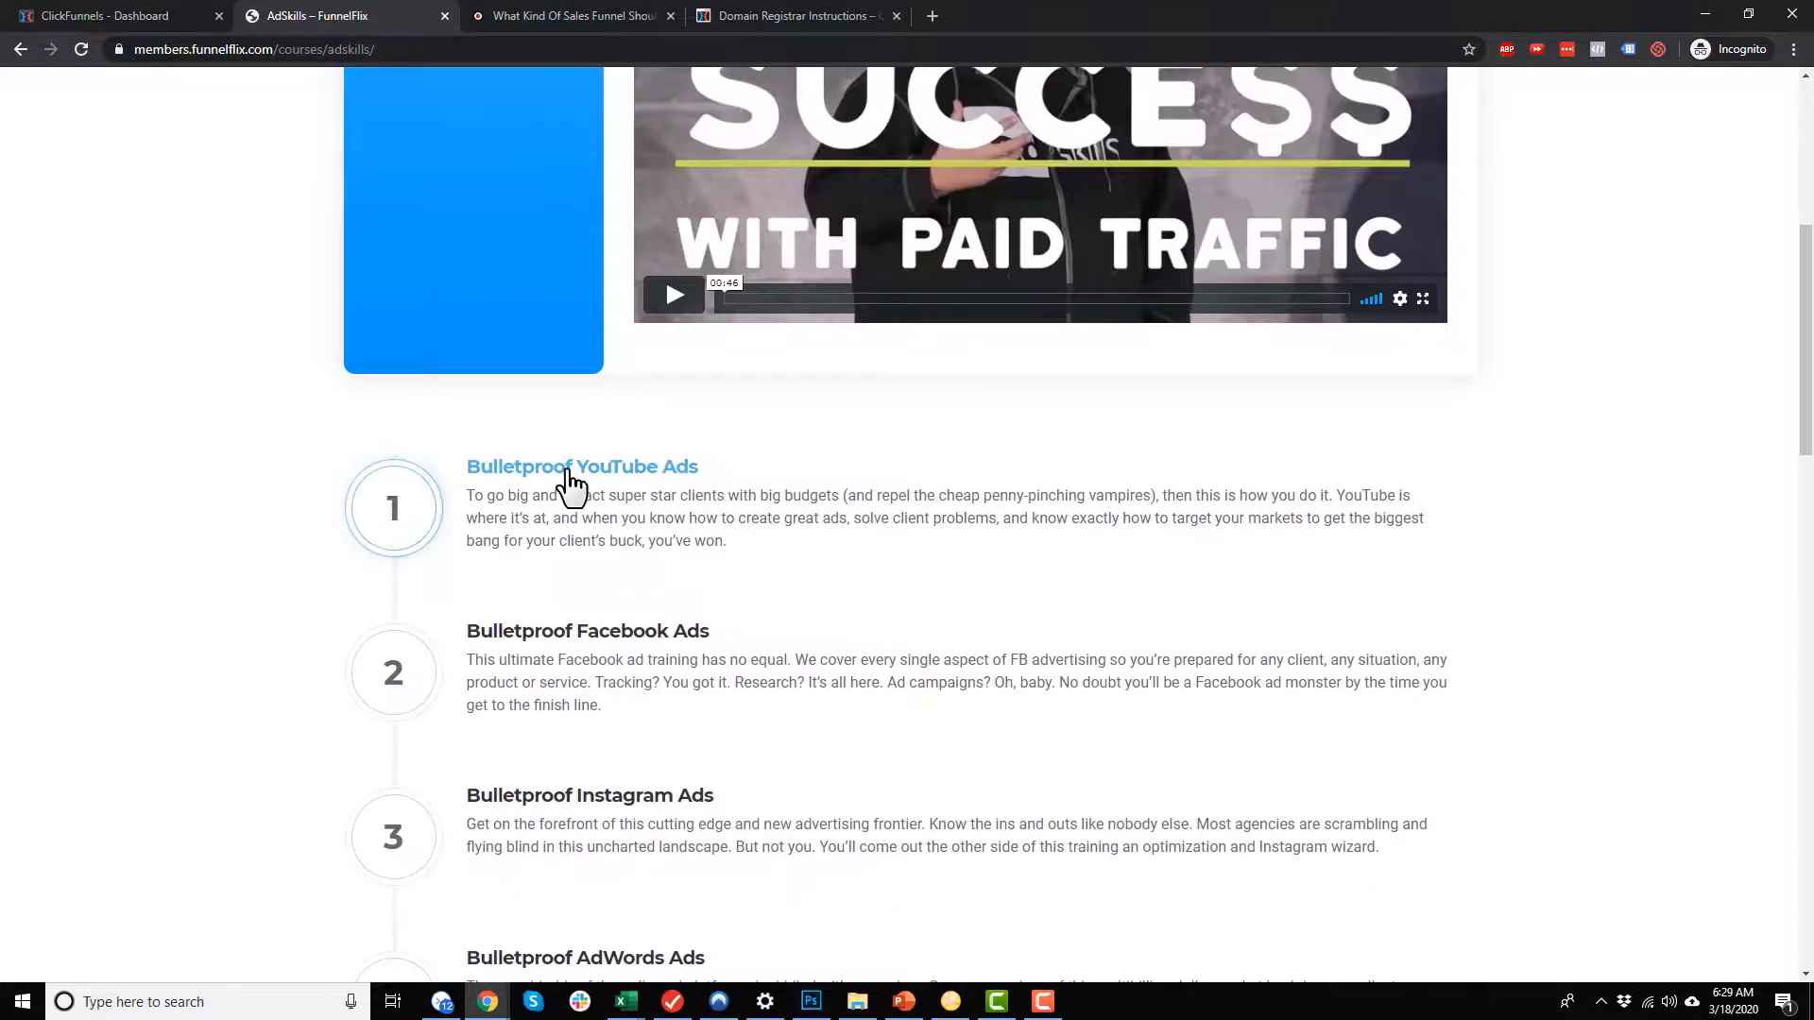
pyautogui.scroll(4, 723, 444)
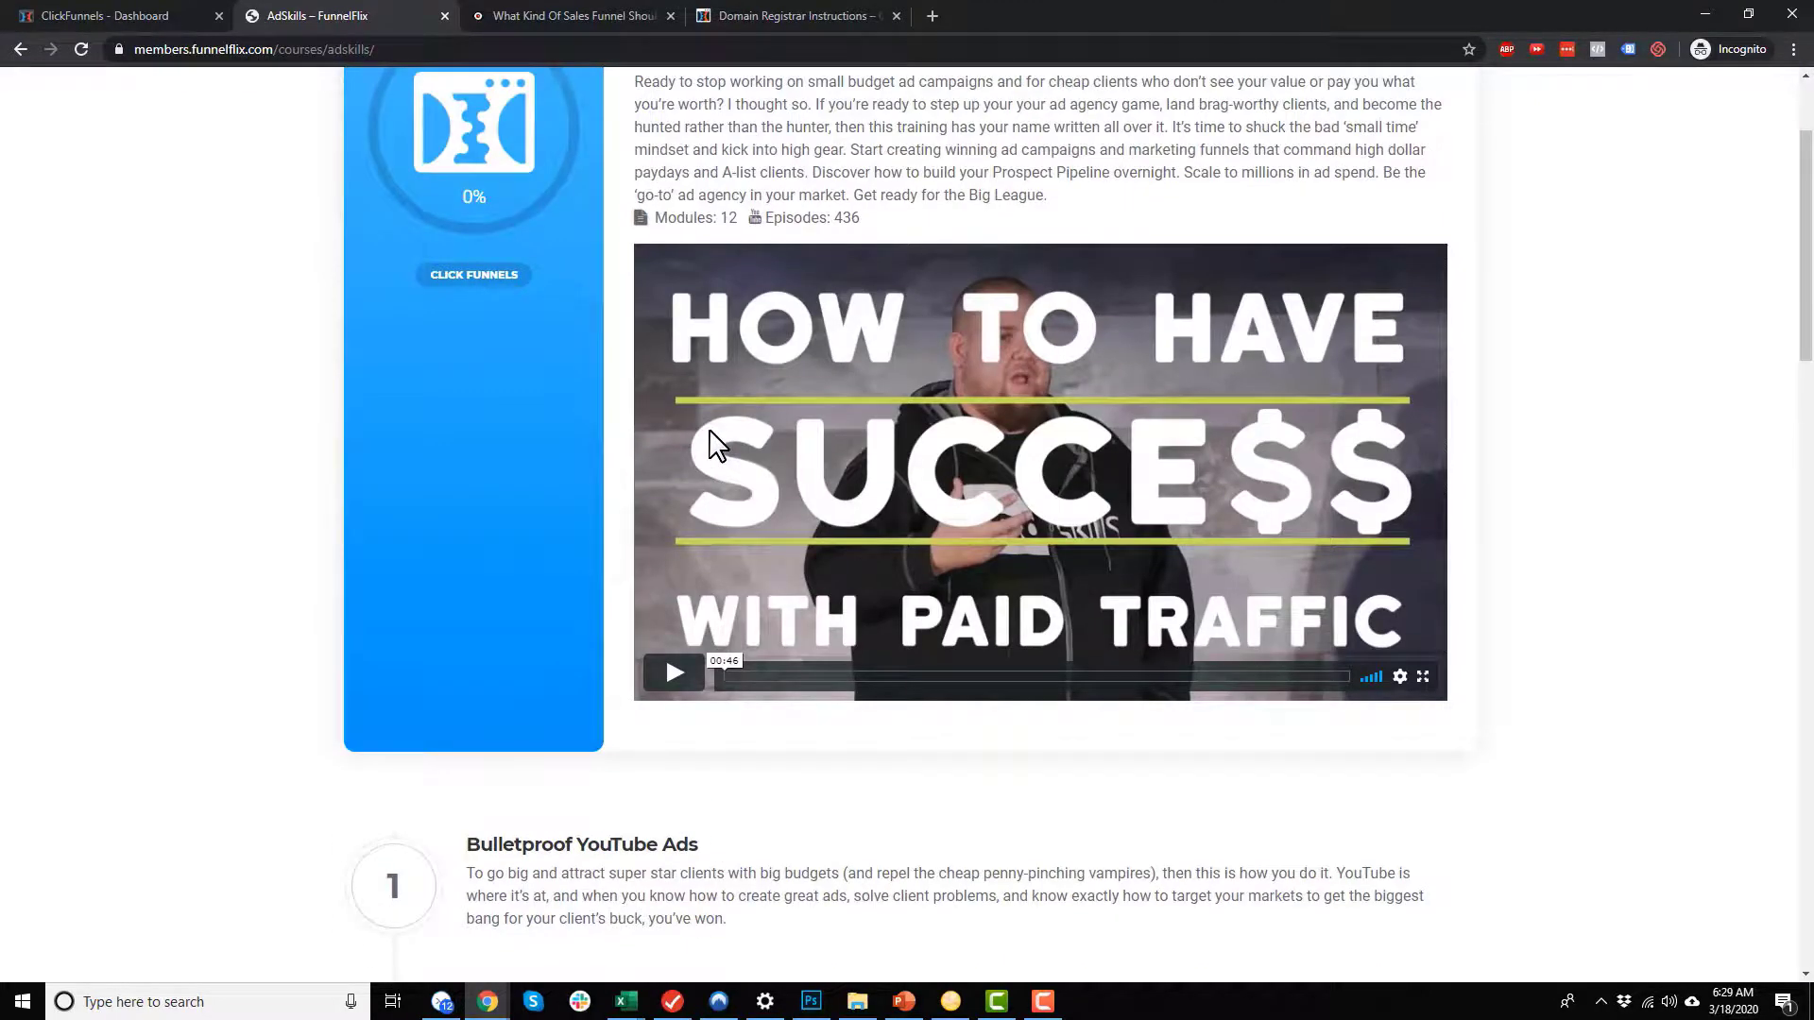
# Step: Review the remaining AdSkills modules, from Bulletproof AdWords Ads down to Market Research Blueprint, and return to the first modules
pyautogui.scroll(-6, 718, 444)
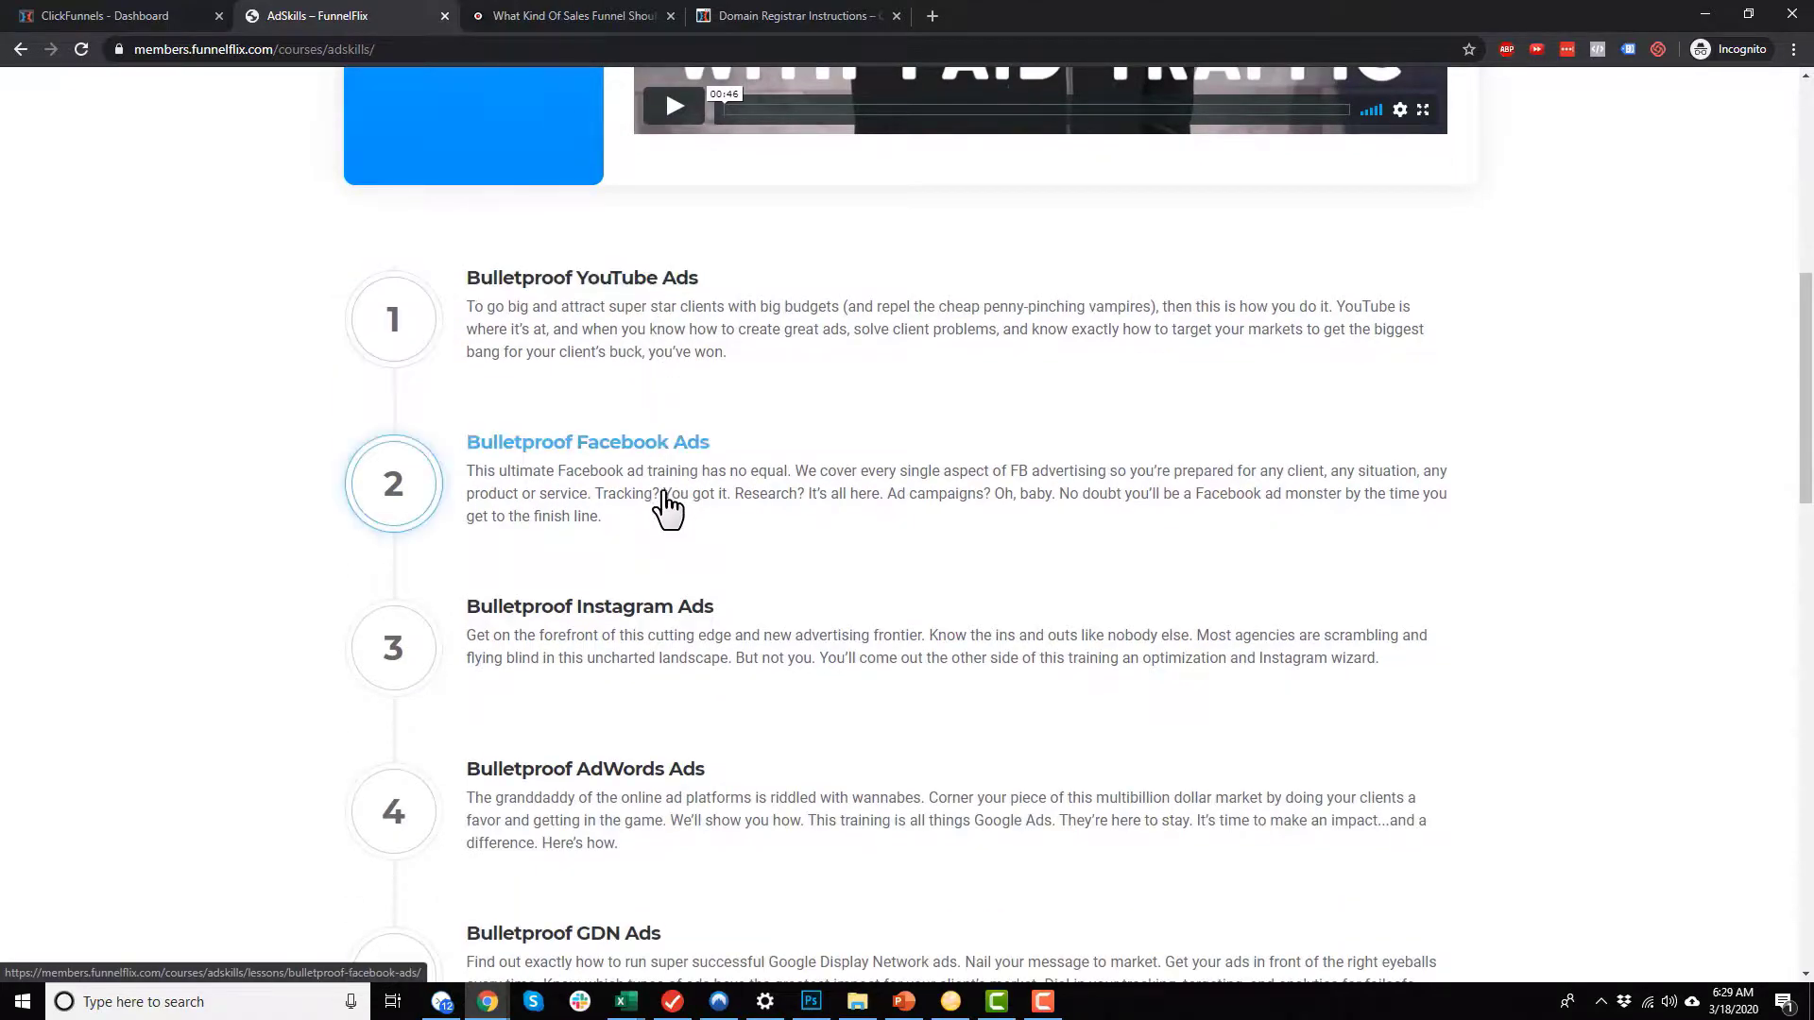
pyautogui.scroll(-2, 668, 501)
pyautogui.scroll(-1, 650, 718)
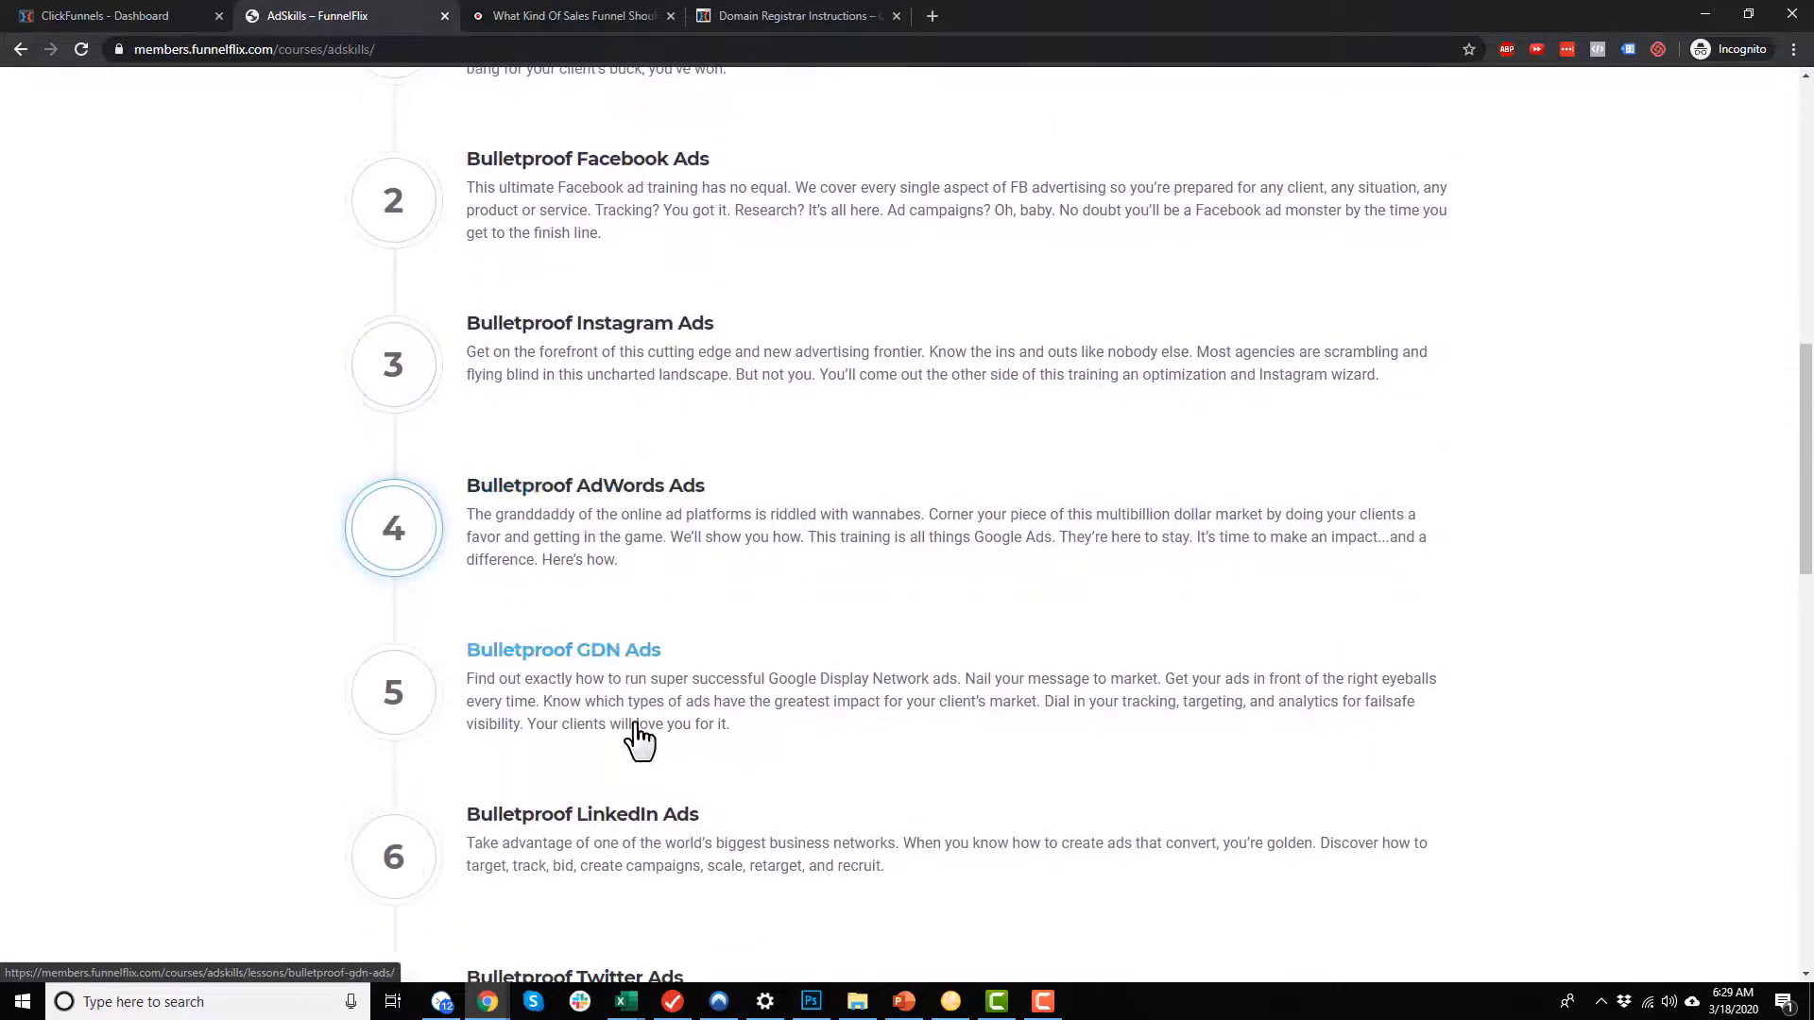
pyautogui.scroll(-2, 614, 709)
pyautogui.scroll(-5, 624, 675)
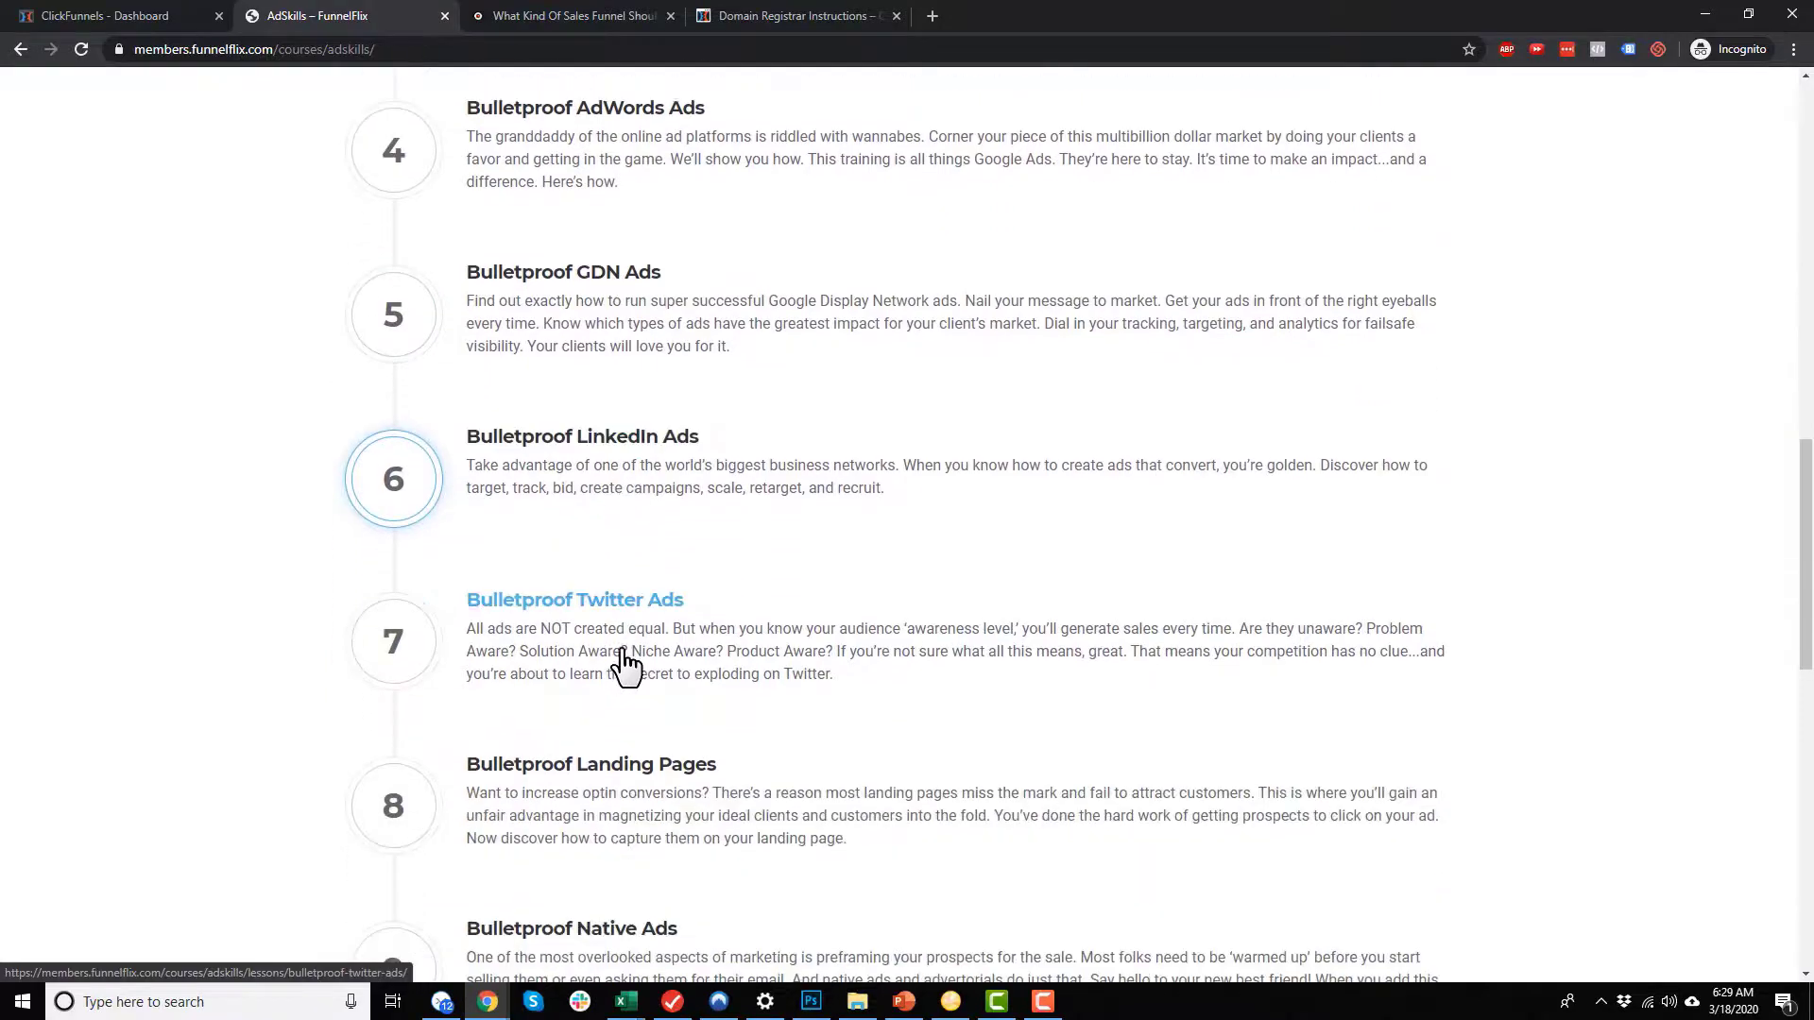
pyautogui.scroll(-7, 622, 633)
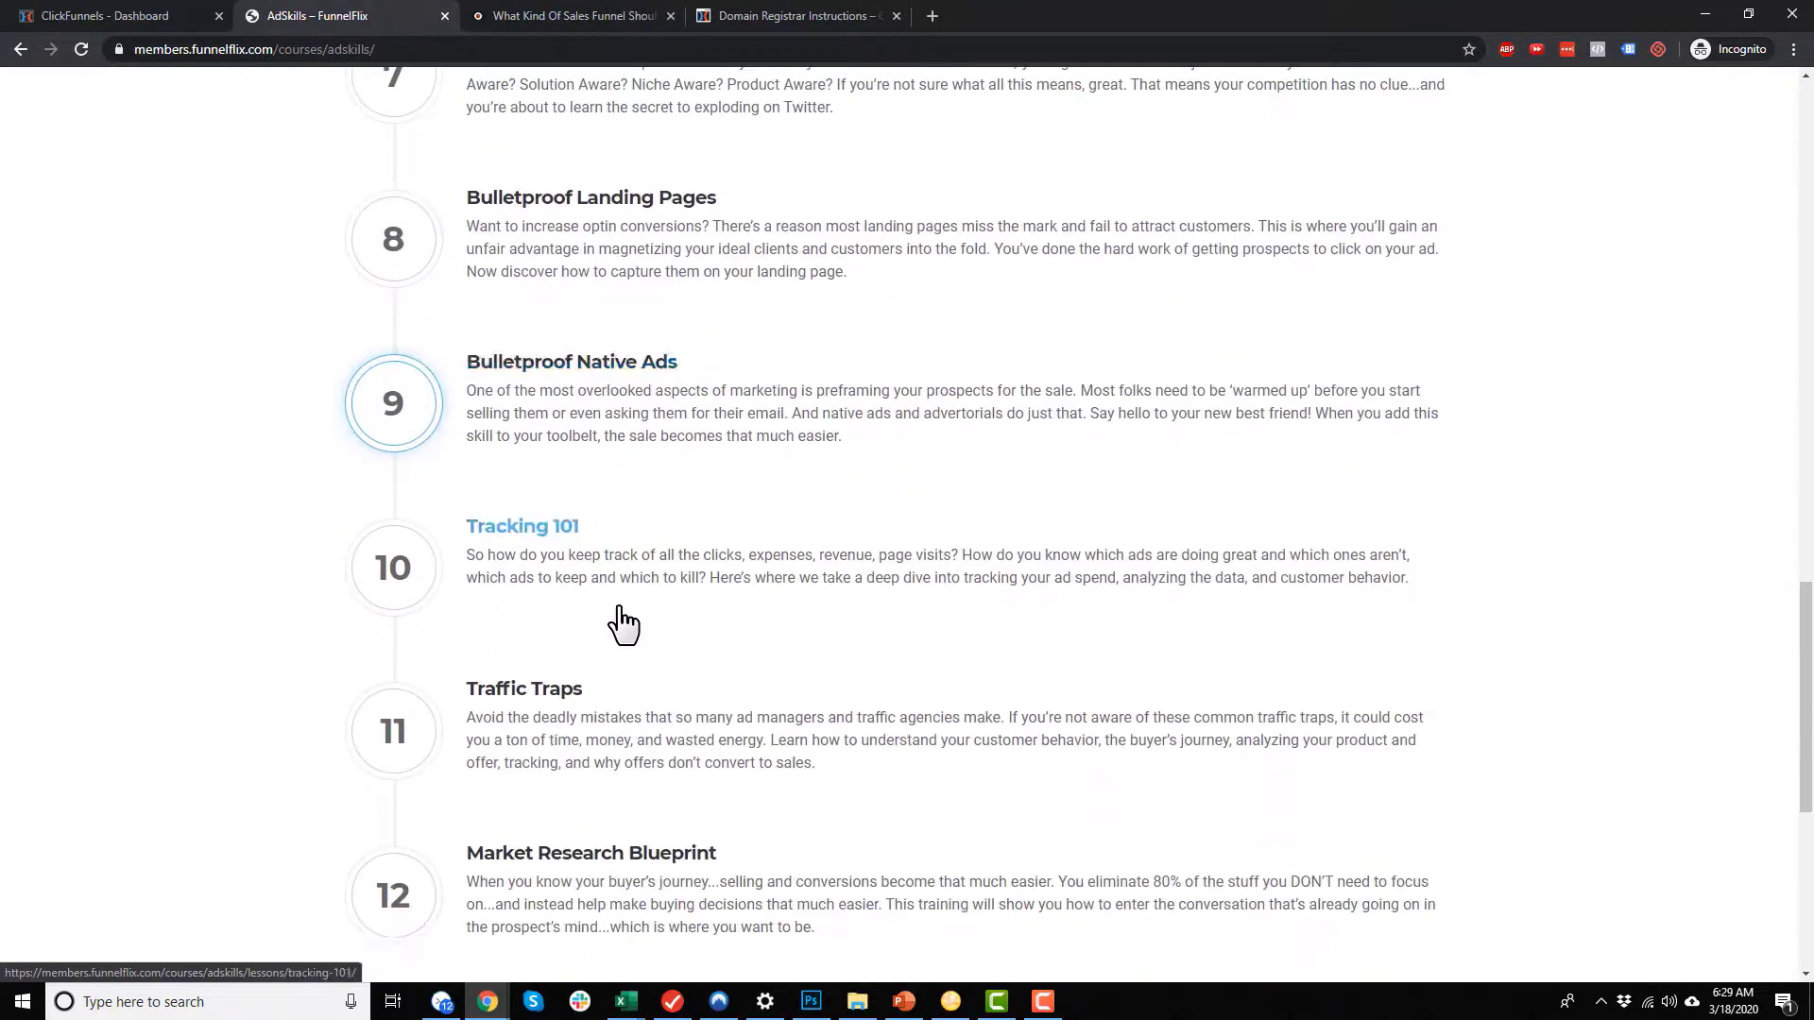
pyautogui.scroll(6, 619, 614)
pyautogui.scroll(13, 628, 614)
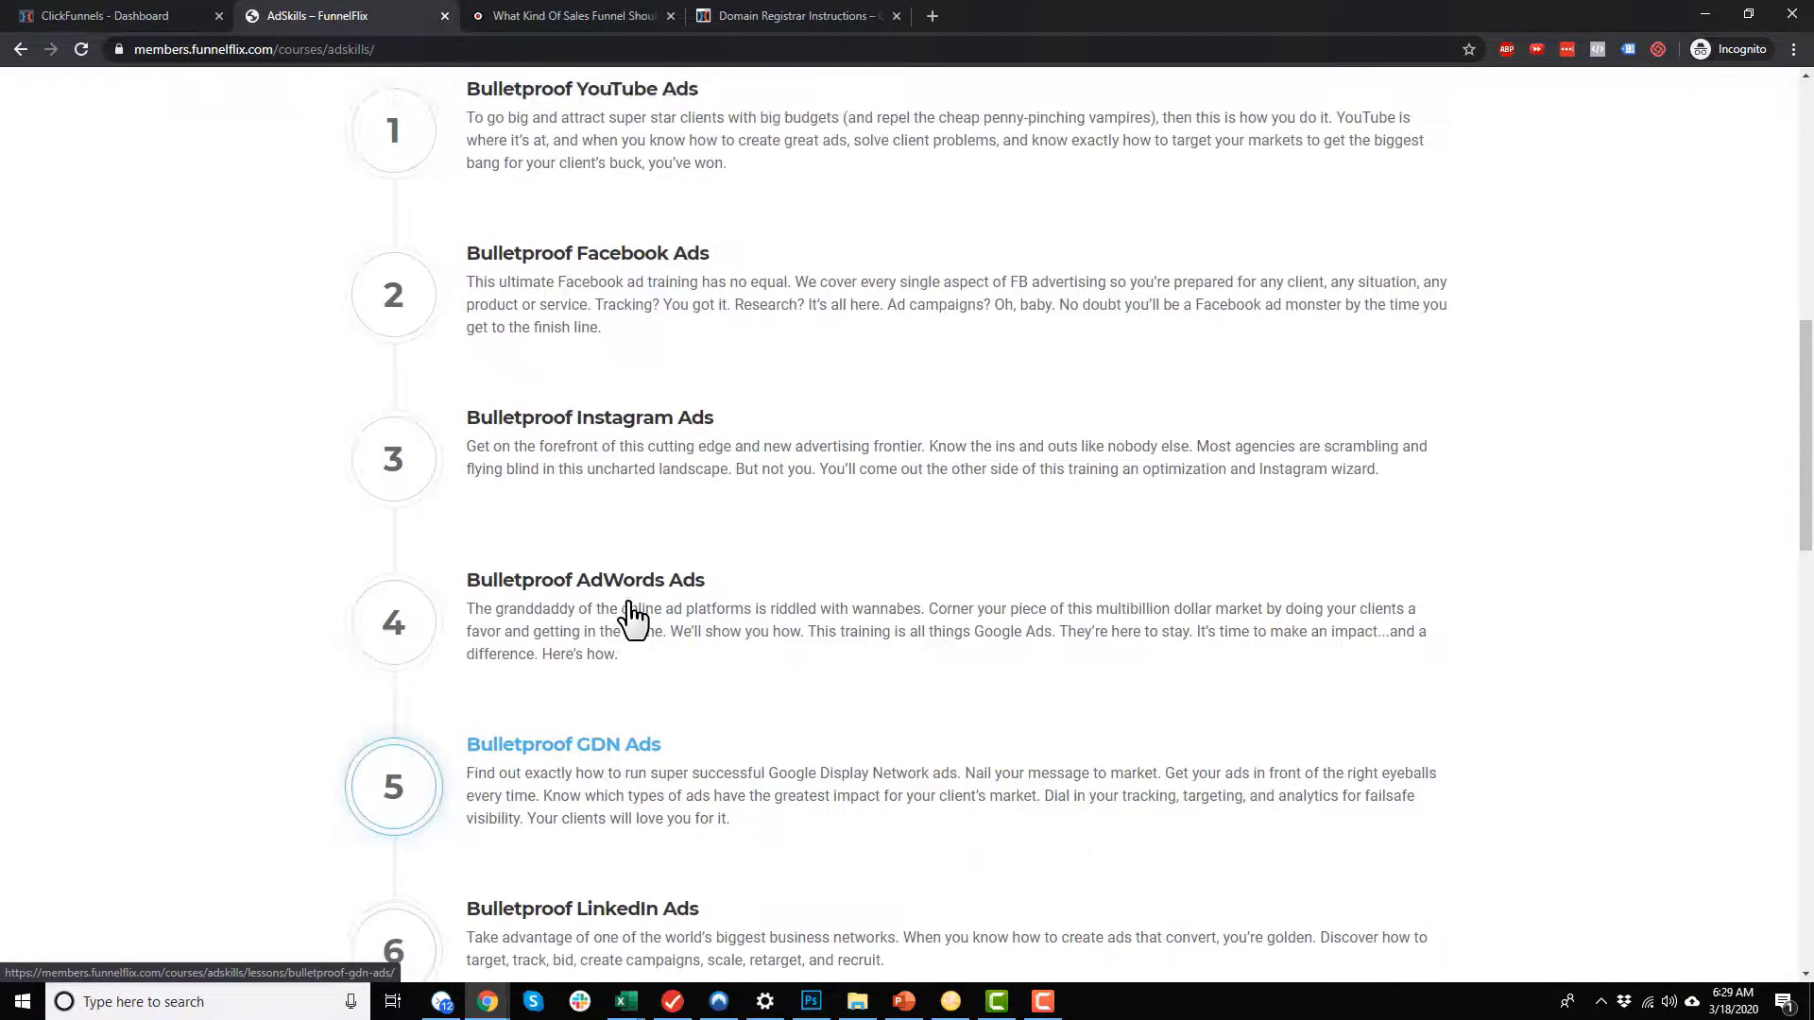
# Step: Open the Bulletproof Facebook Ads module and browse its first page of episodes down to the end
pyautogui.click(647, 650)
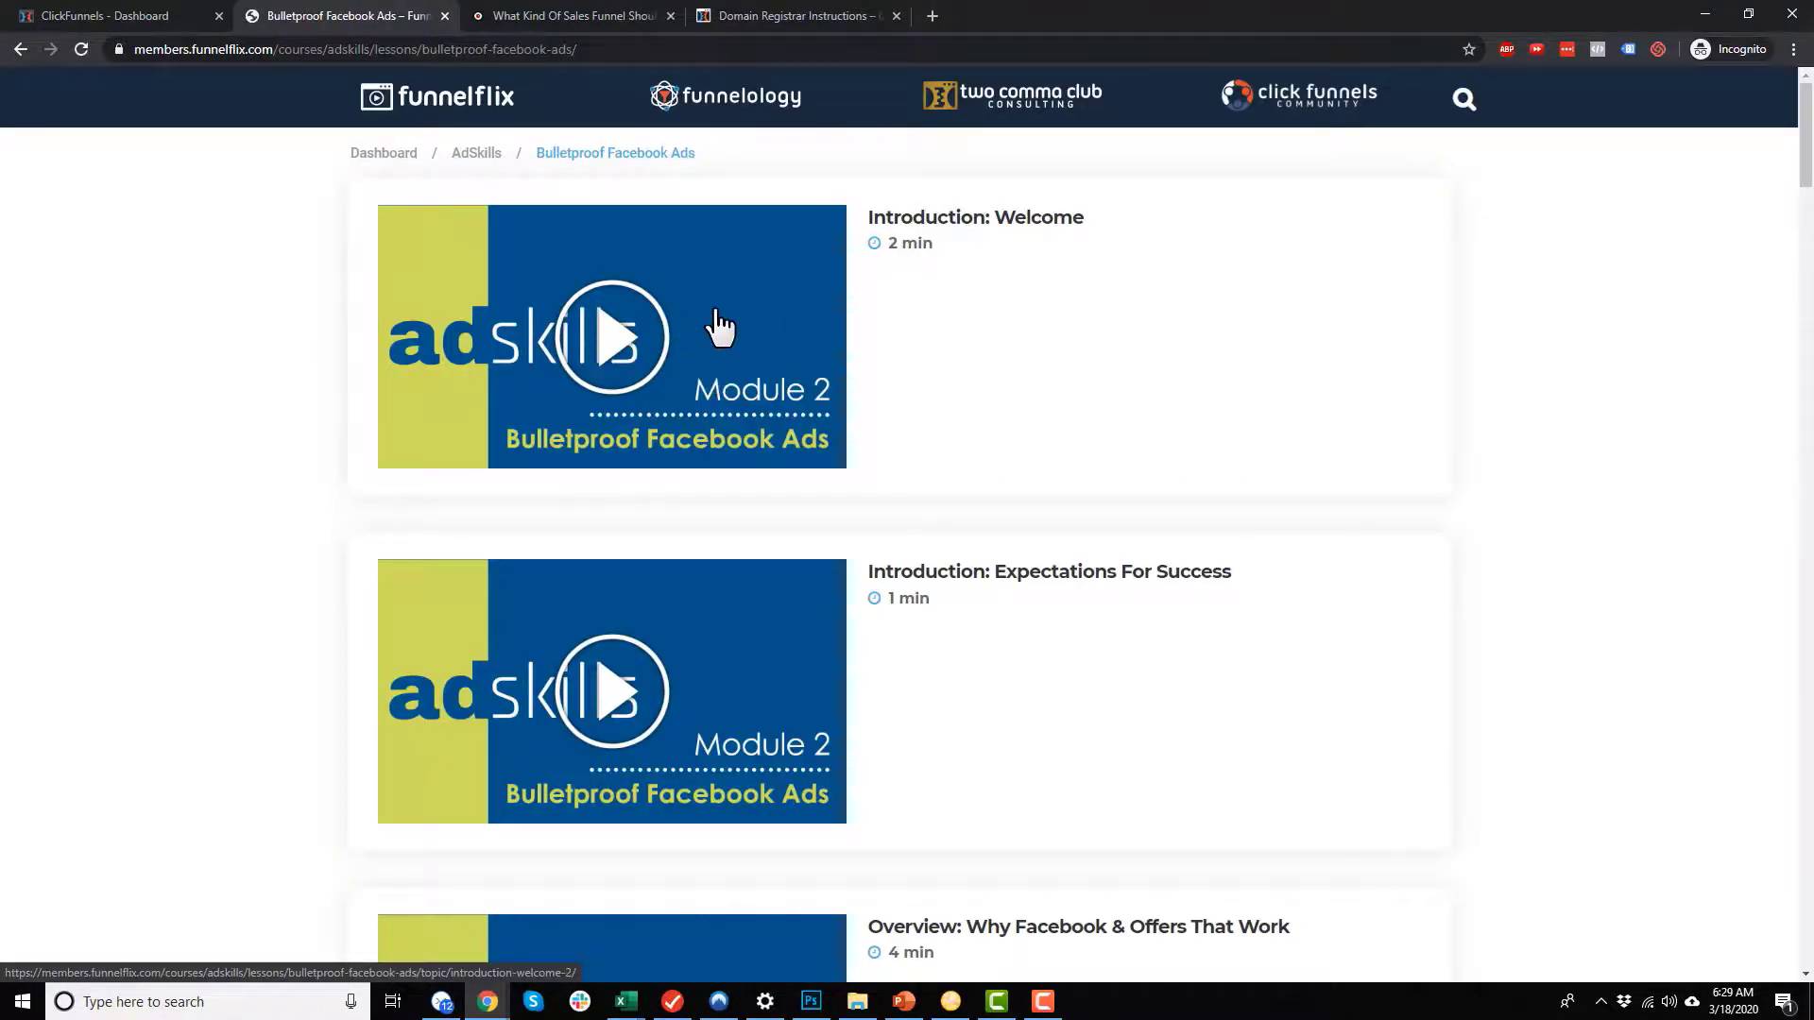
pyautogui.scroll(-12, 740, 359)
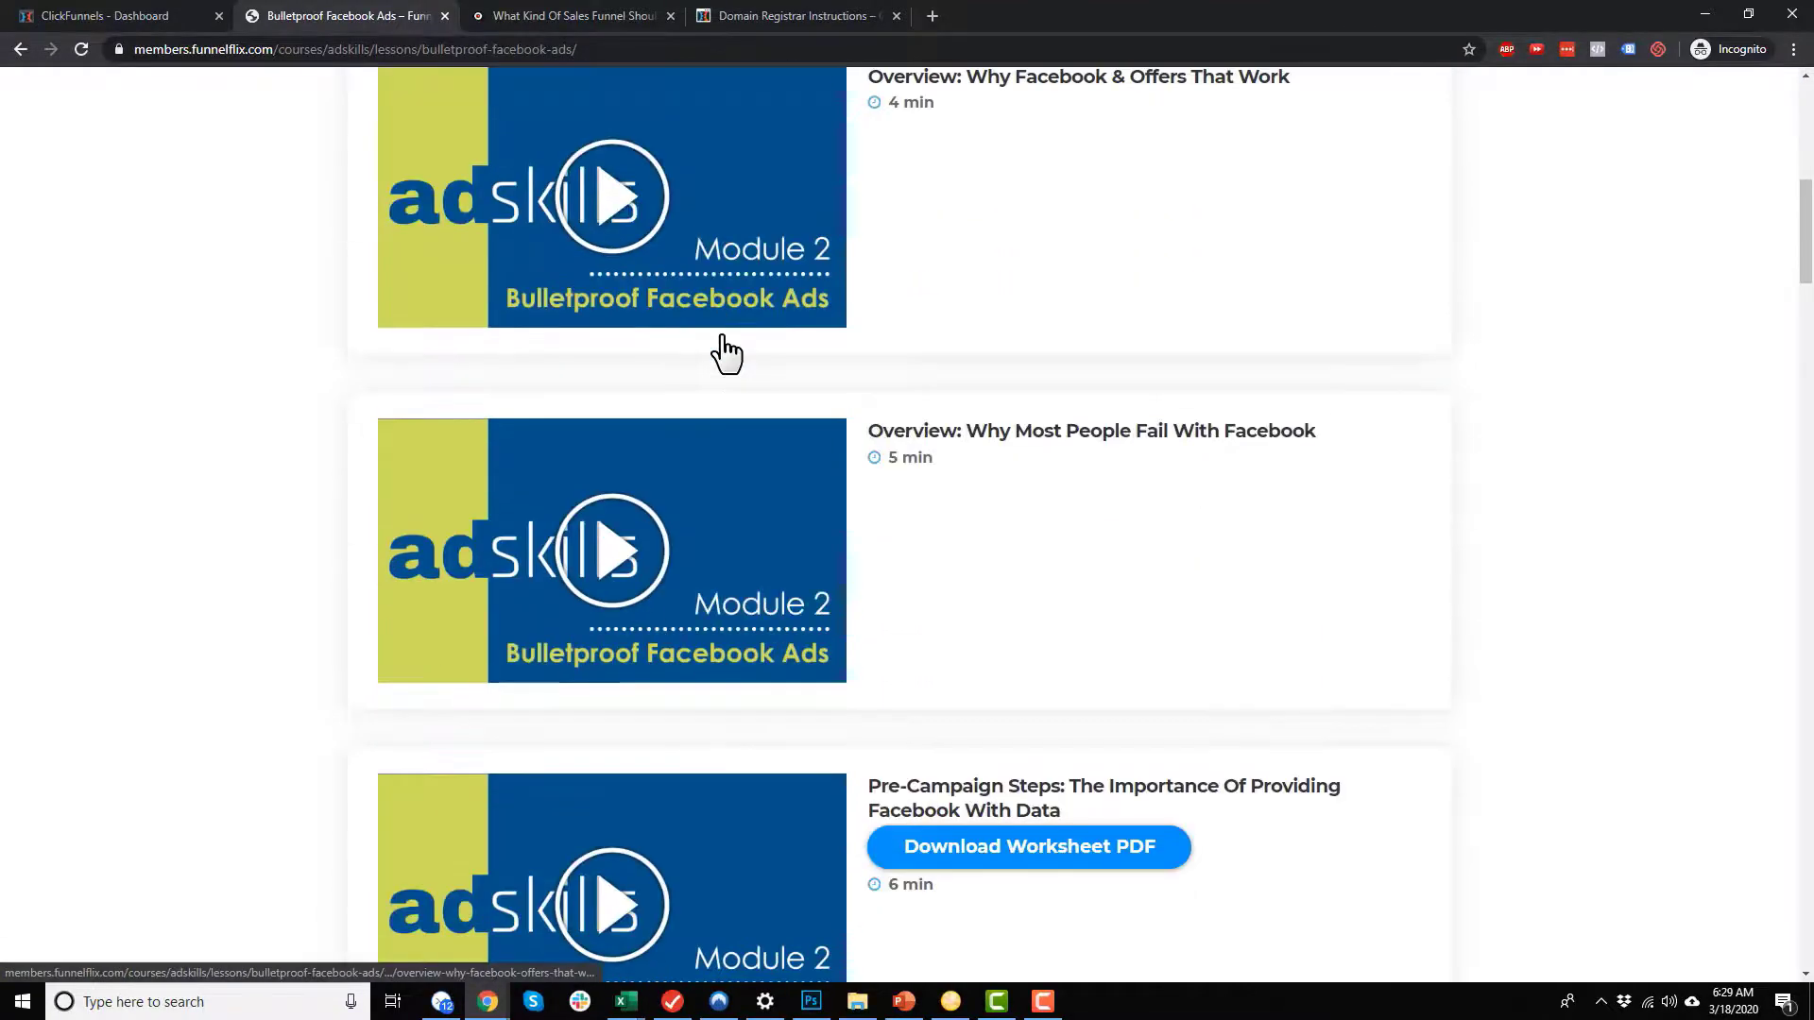
pyautogui.scroll(-15, 728, 351)
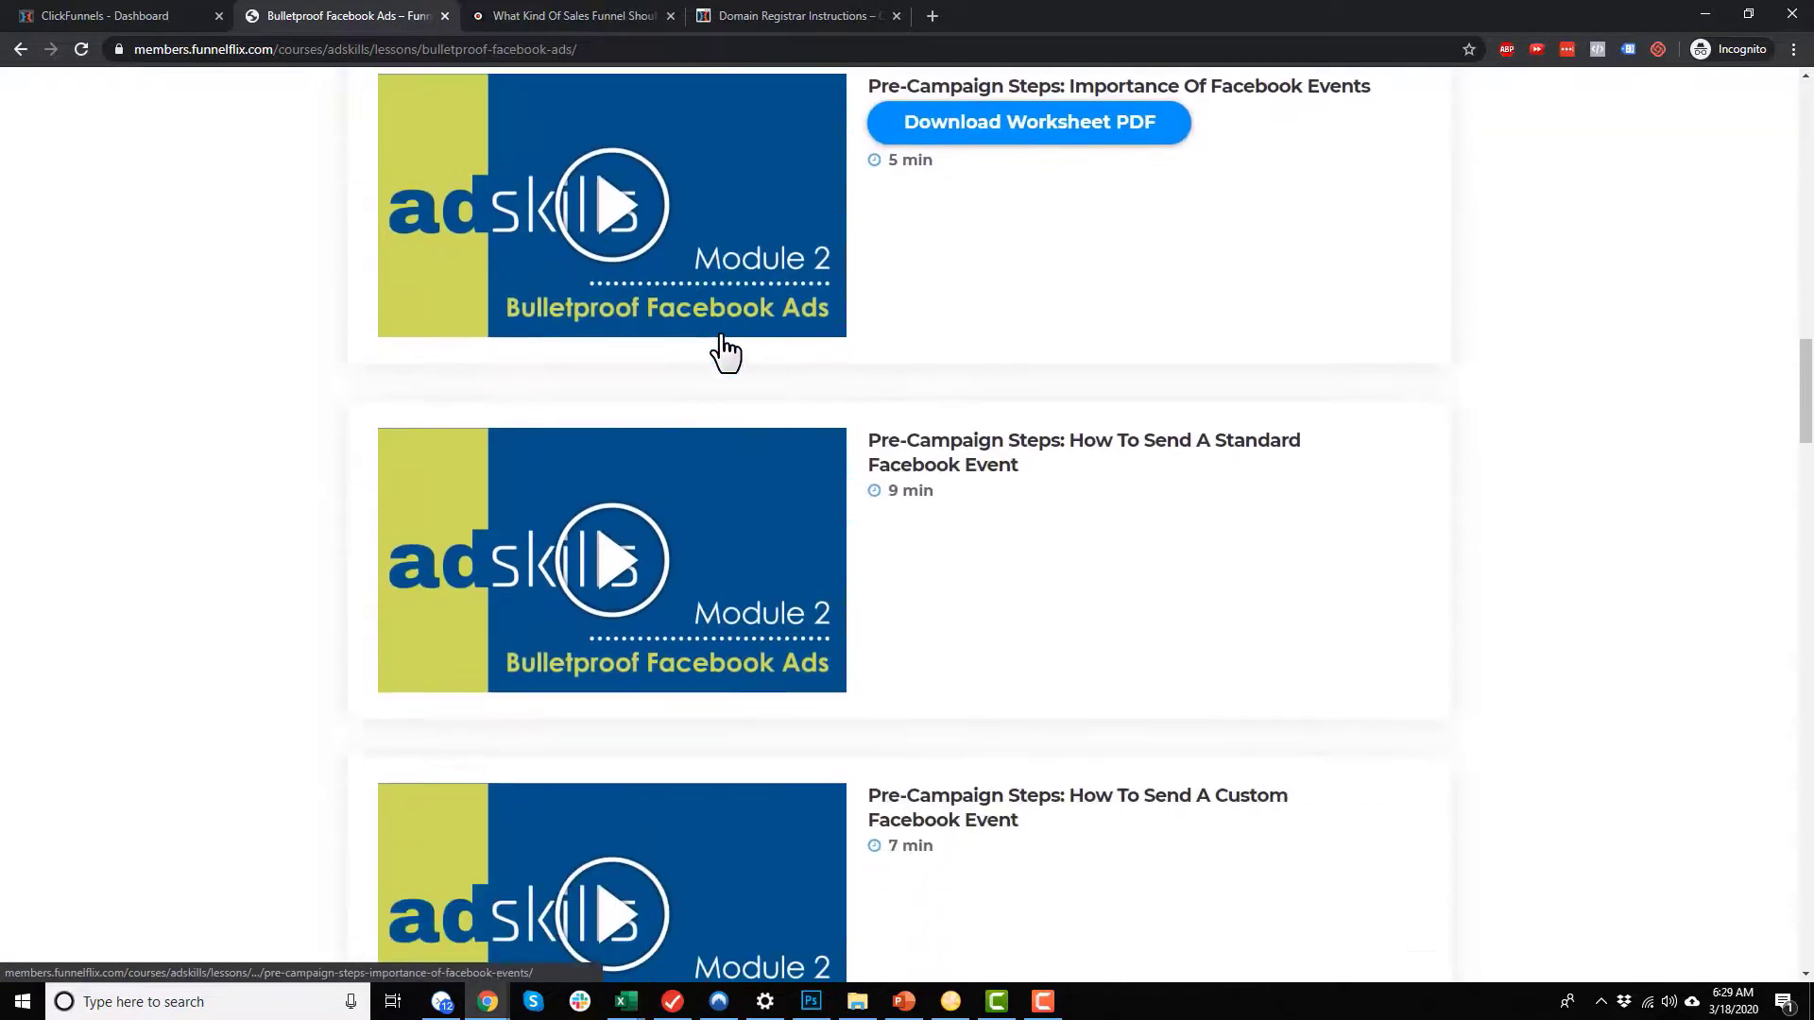
pyautogui.scroll(-15, 727, 352)
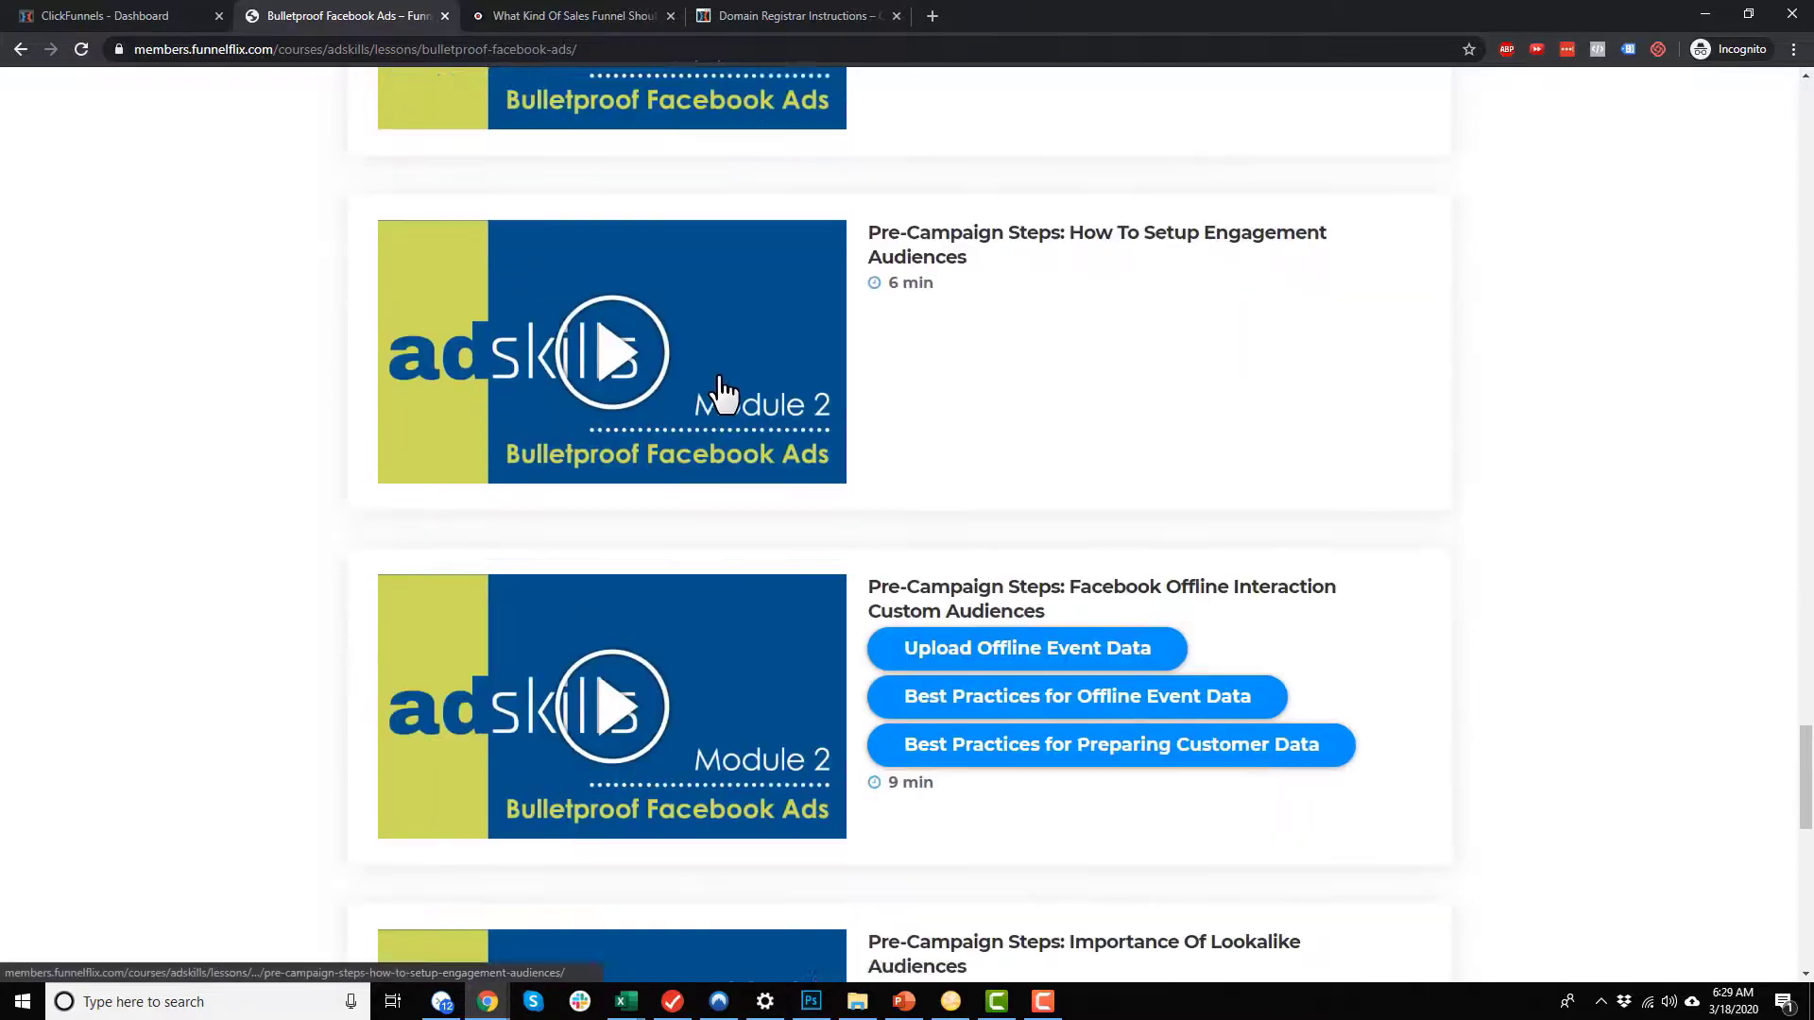
pyautogui.scroll(-2, 724, 398)
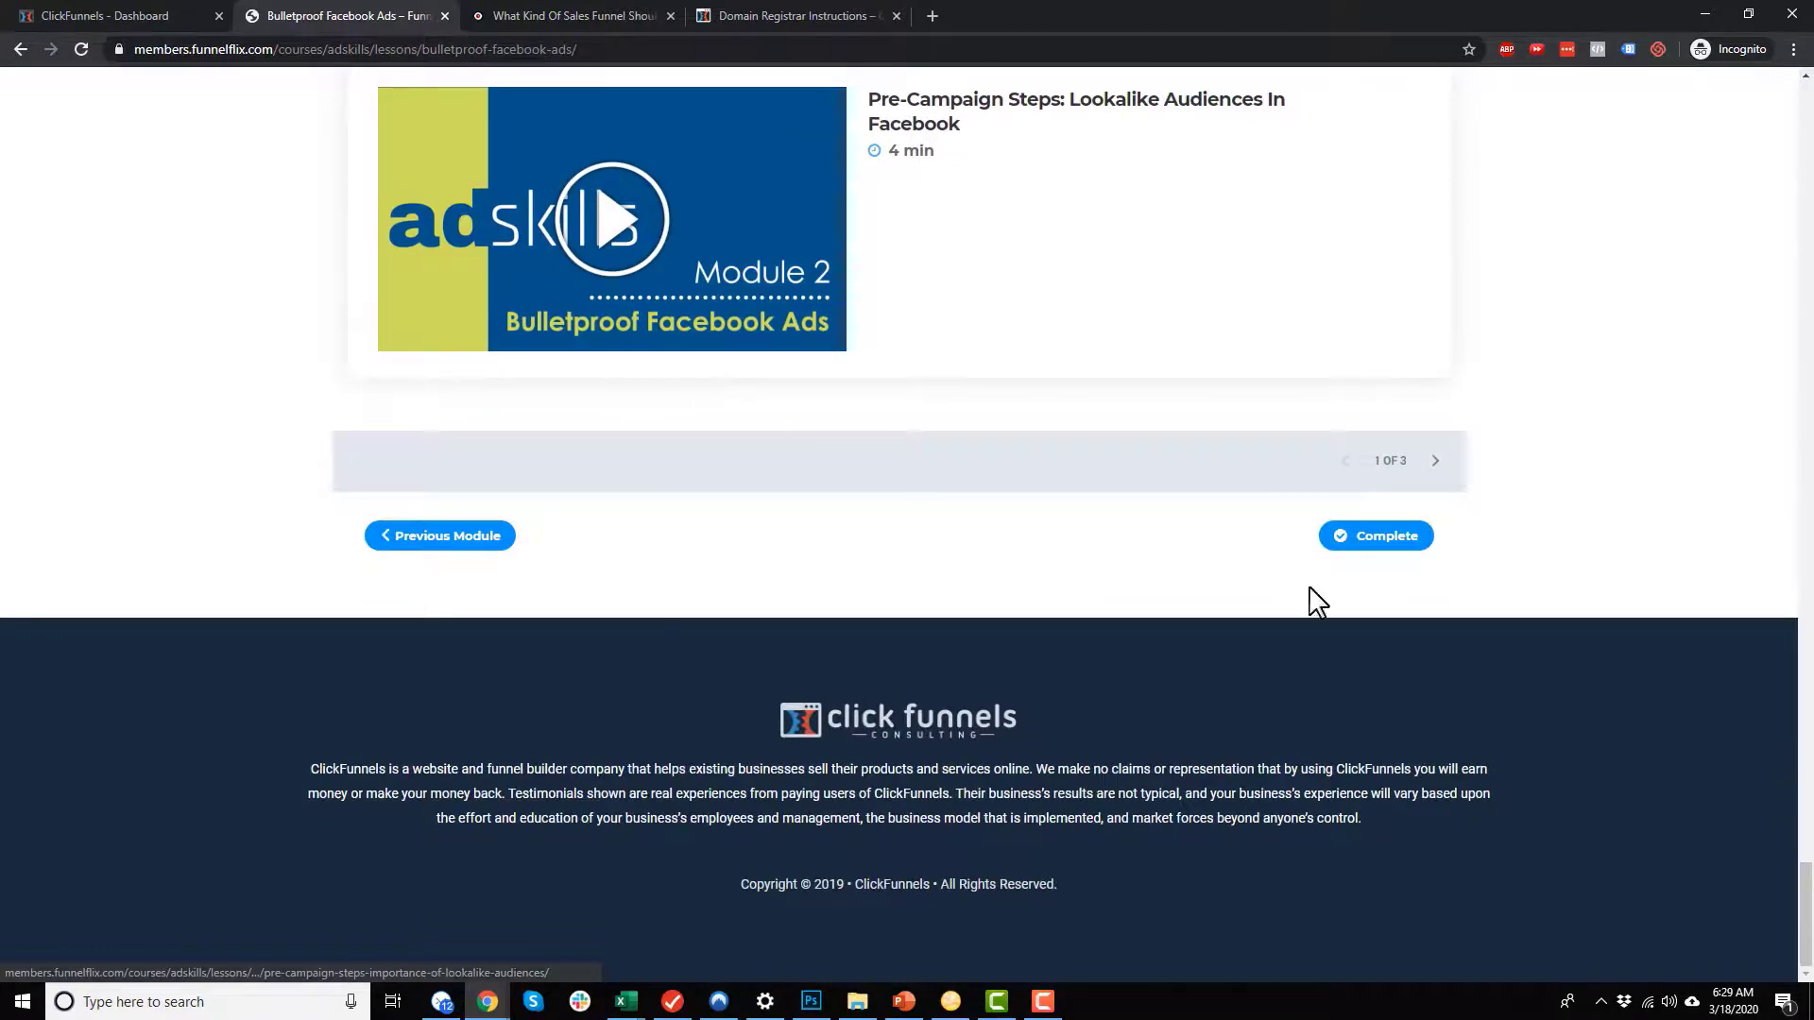
# Step: Check the next page of Facebook Ads episodes, go back to the first page and return to the Introduction: Welcome episode
pyautogui.click(1436, 460)
pyautogui.click(1345, 460)
pyautogui.scroll(10, 1323, 567)
pyautogui.scroll(20, 1327, 576)
pyautogui.scroll(11, 1309, 595)
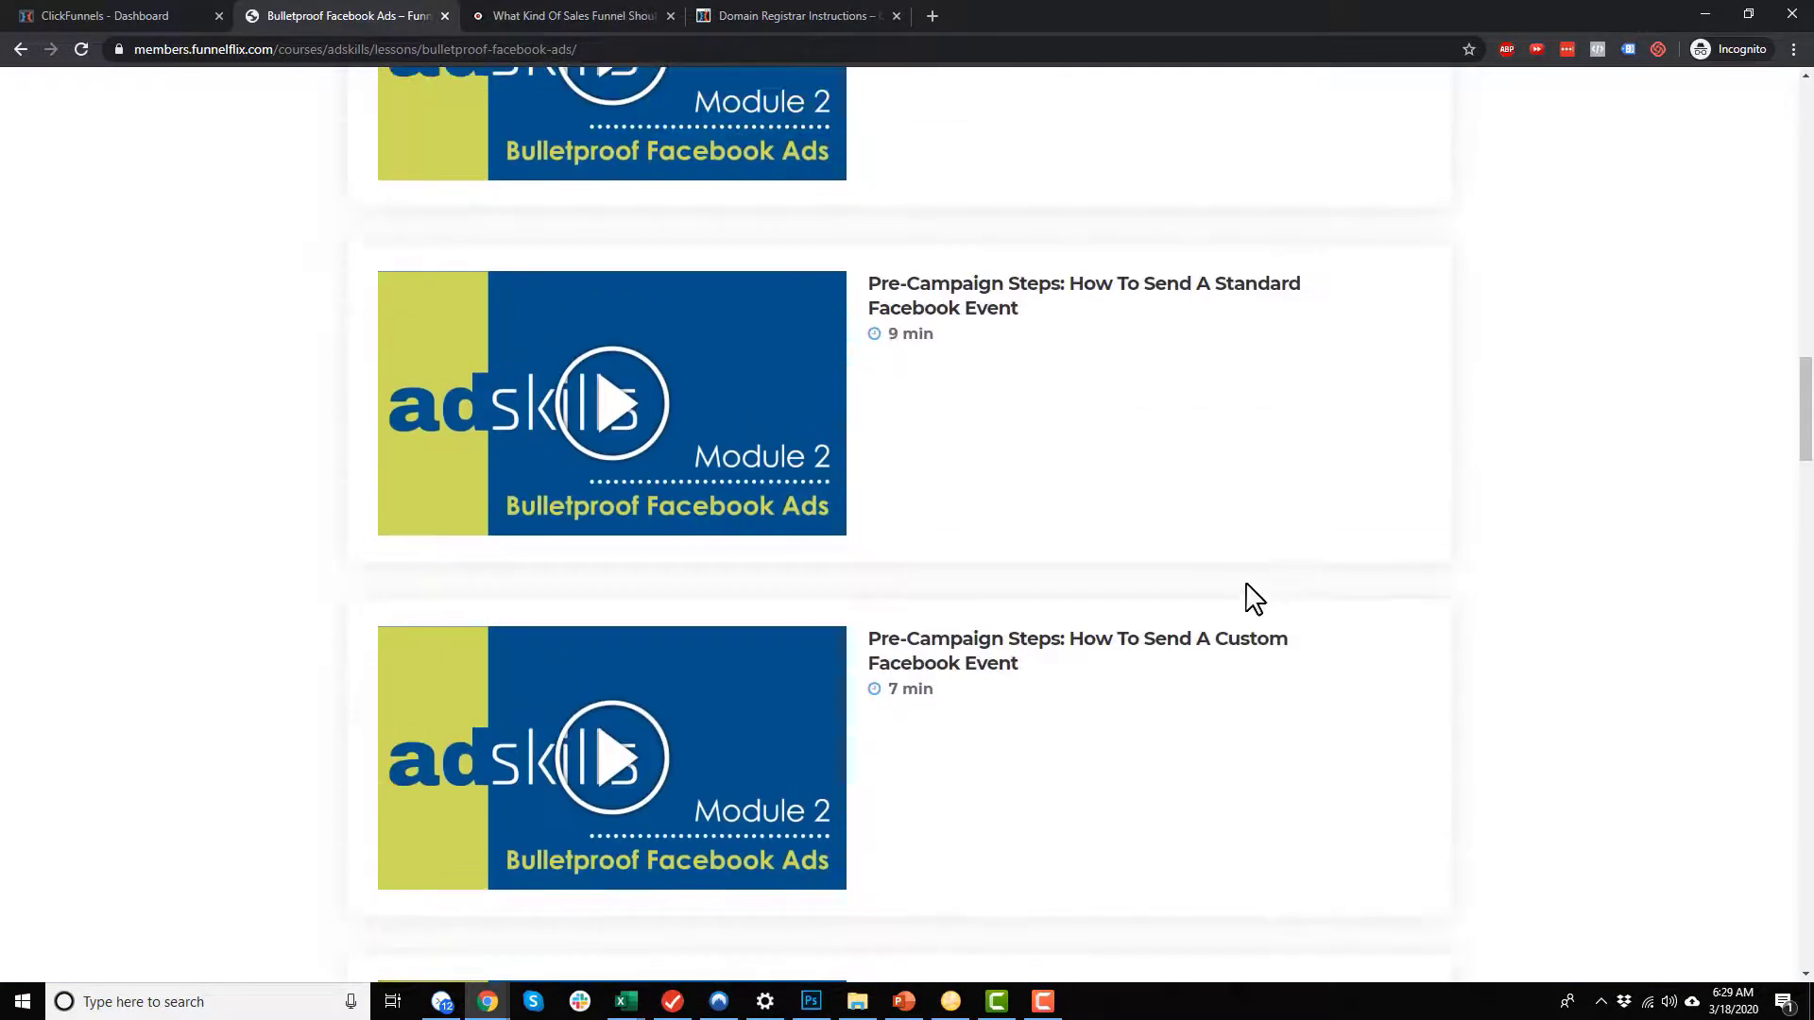
pyautogui.scroll(3, 1256, 605)
pyautogui.scroll(15, 1245, 616)
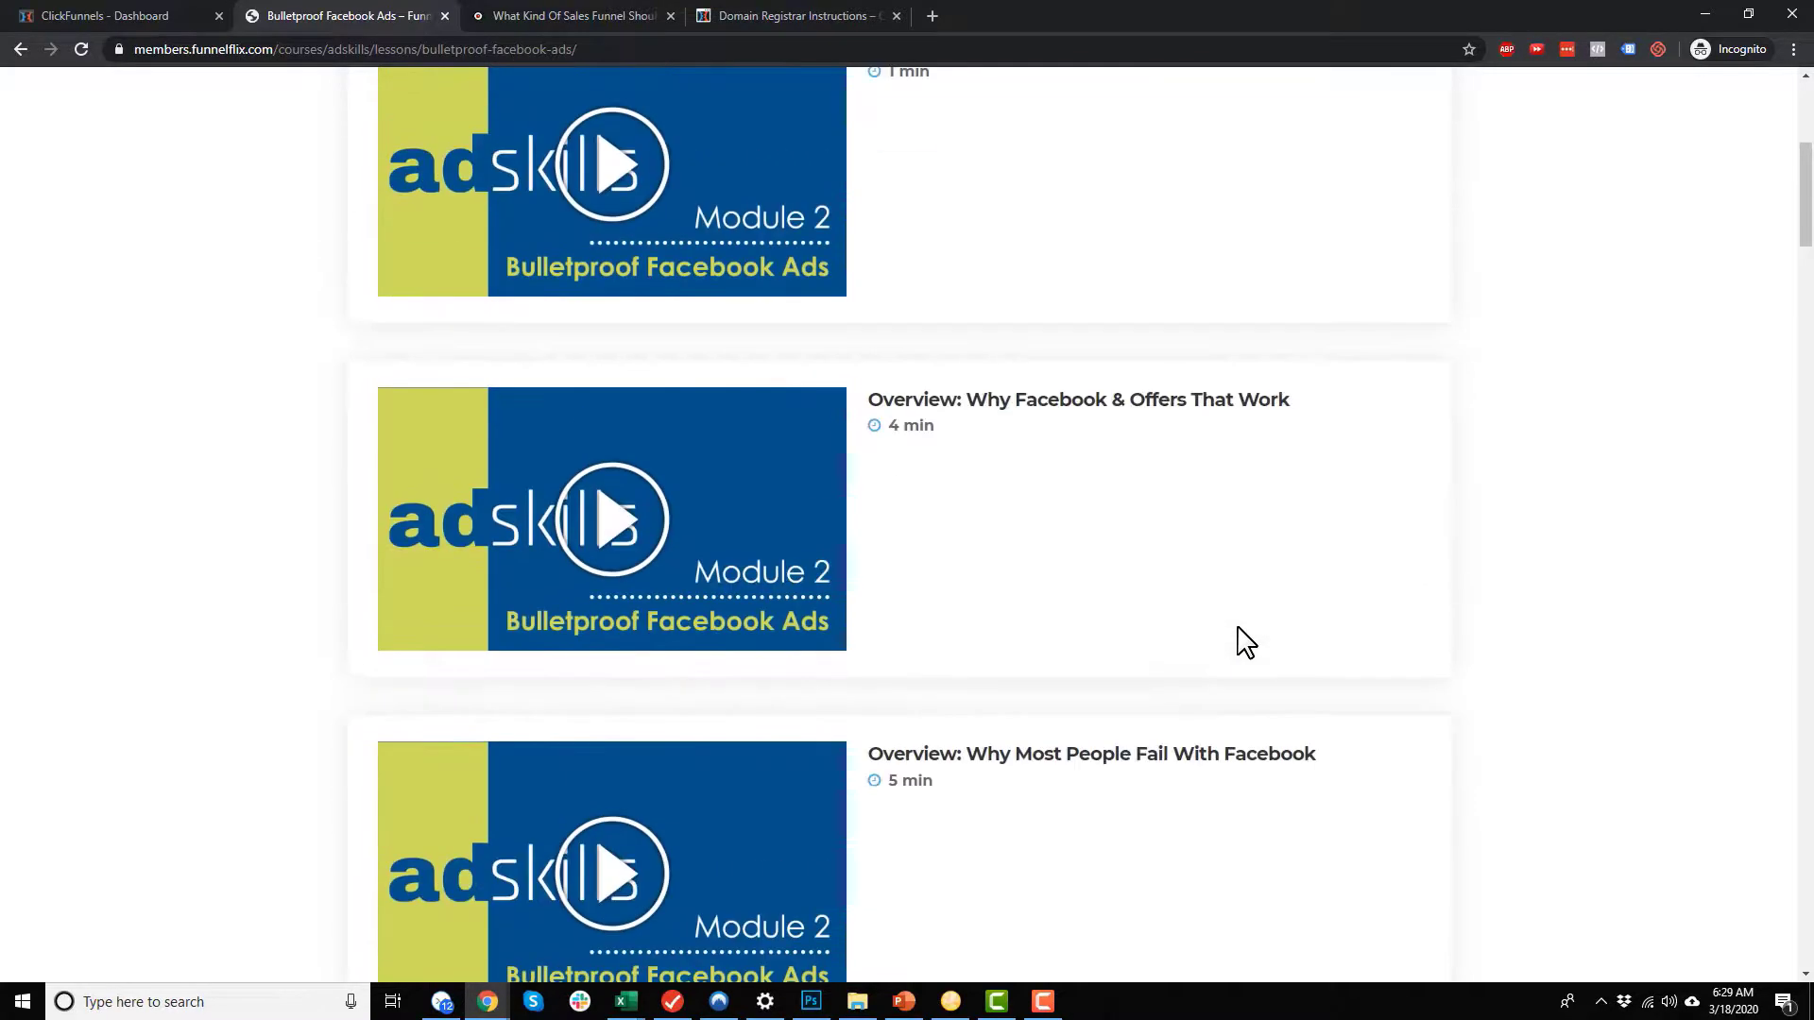
pyautogui.scroll(1, 1247, 645)
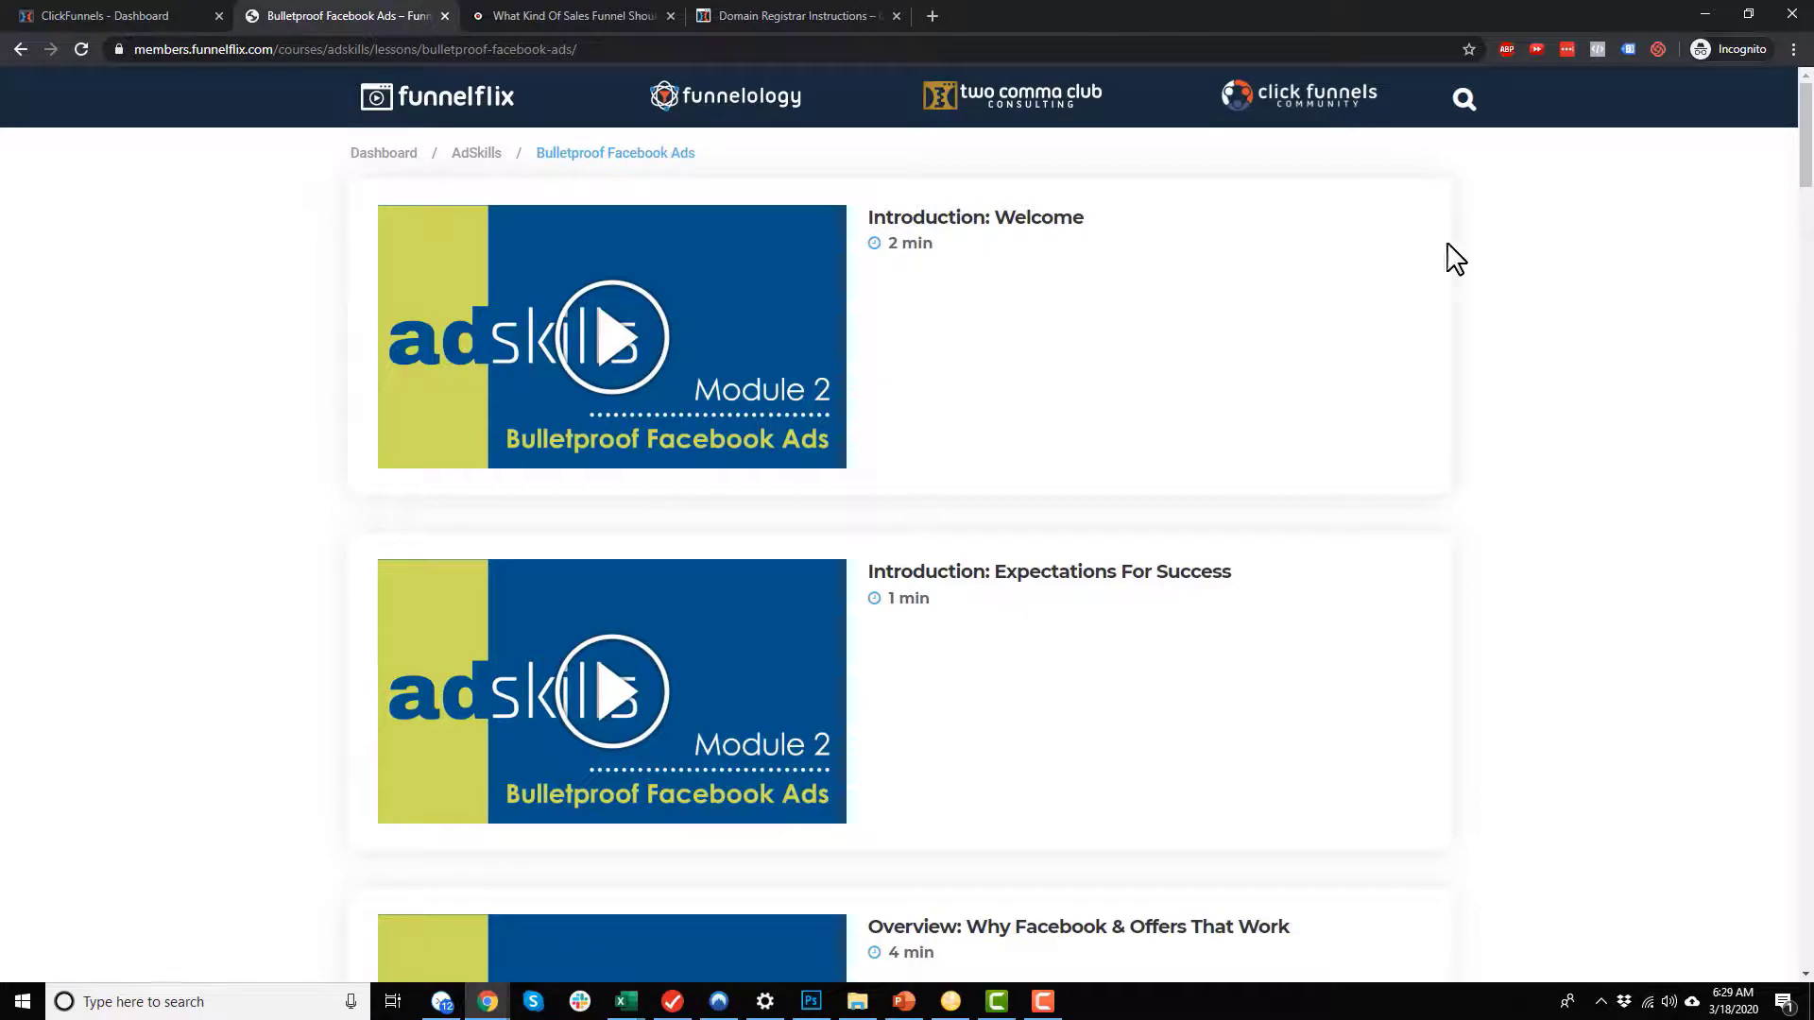
# Step: Open the Introduction: Welcome episode of Bulletproof Facebook Ads and start its video
pyautogui.click(804, 321)
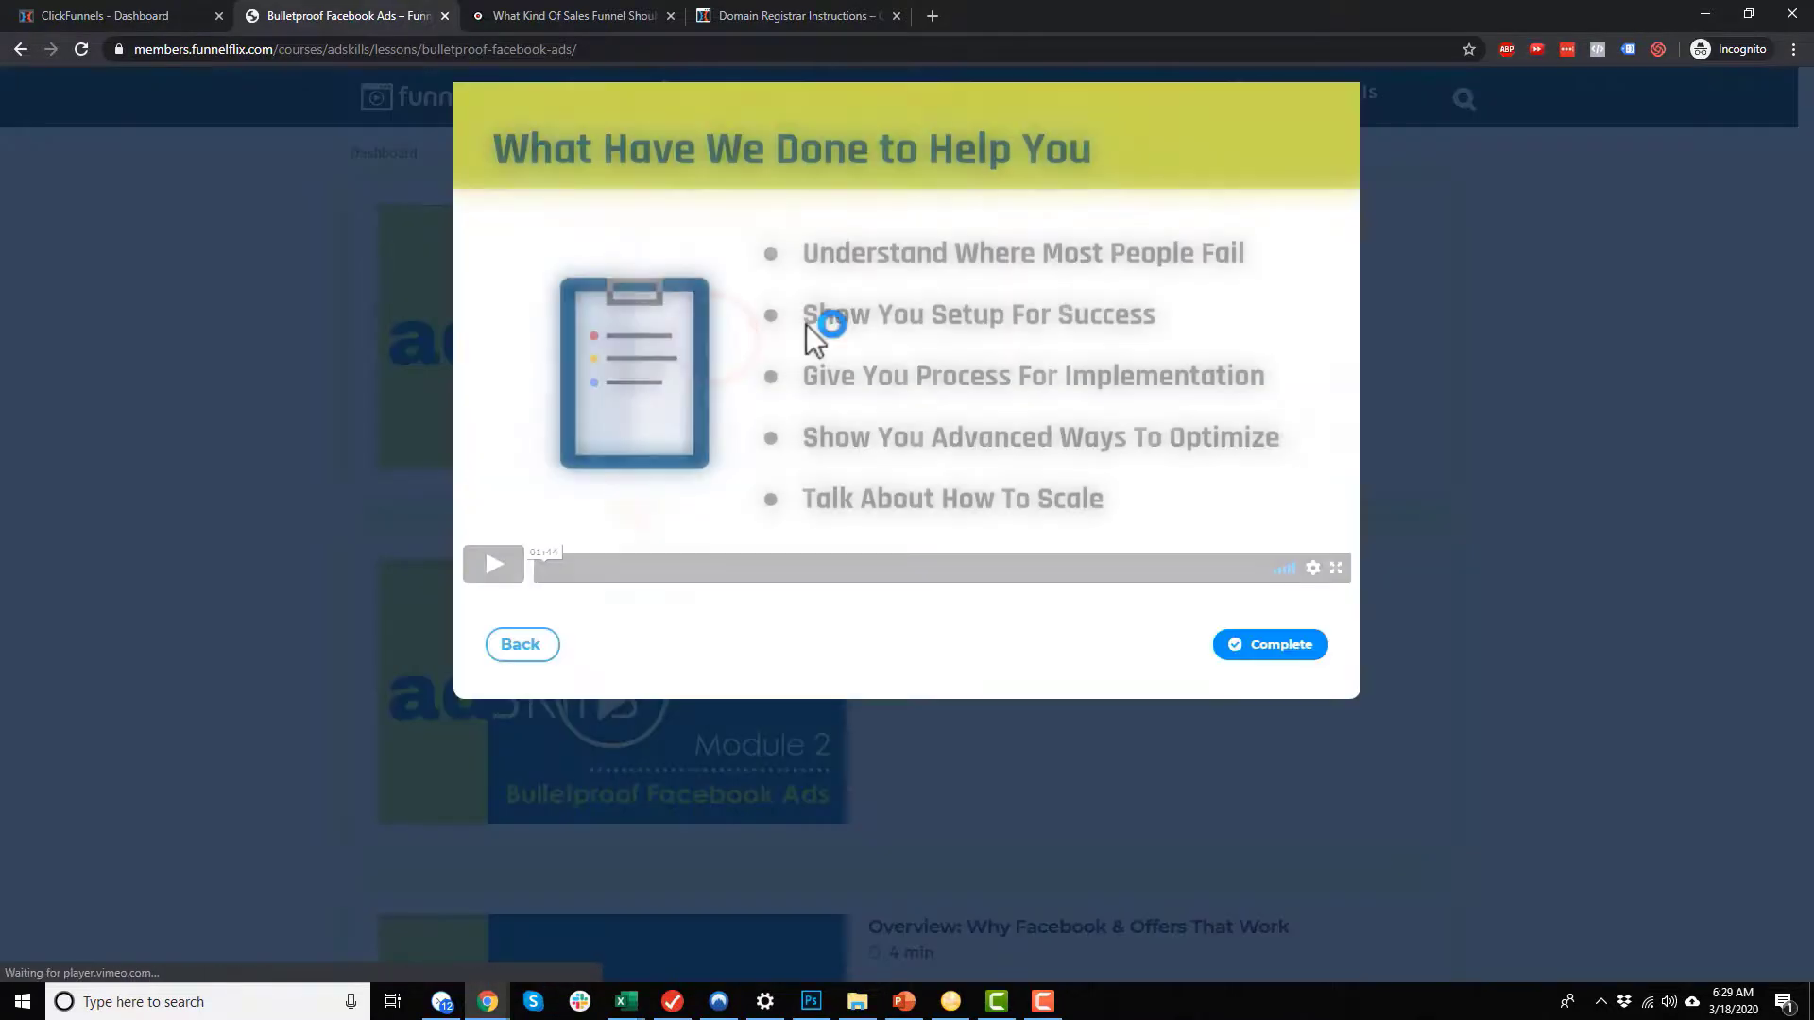
pyautogui.click(503, 571)
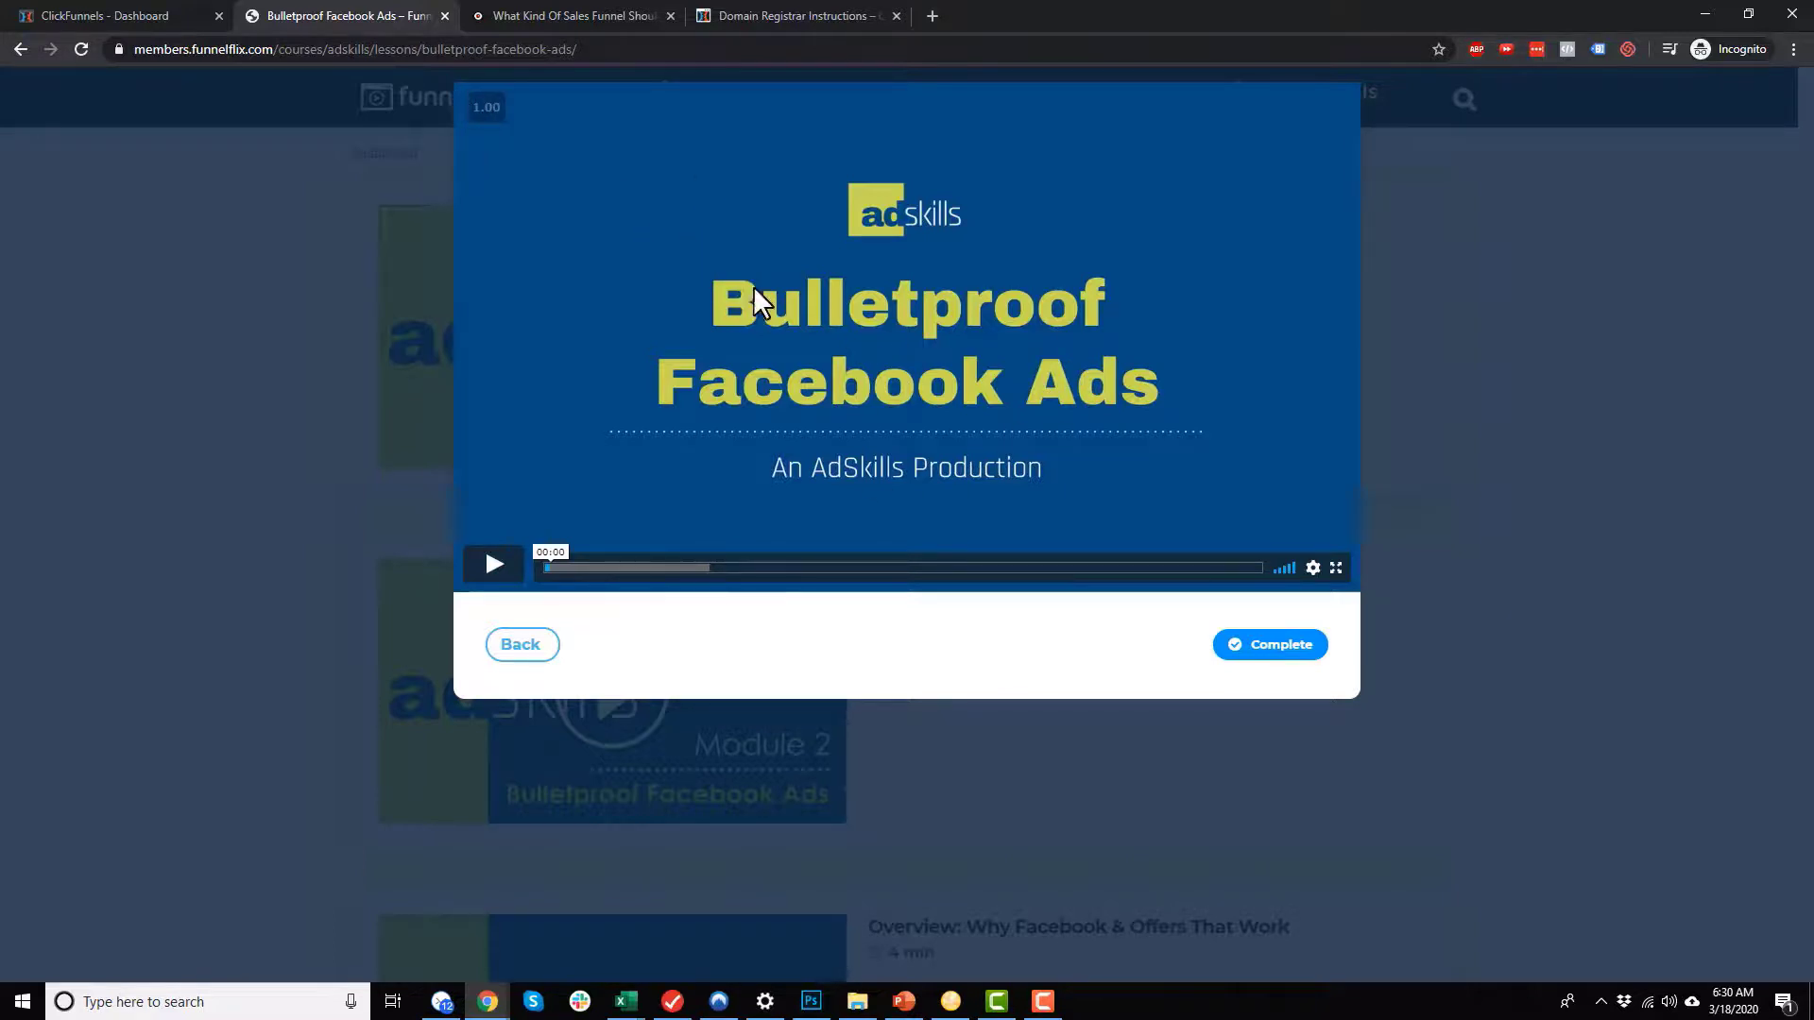
# Step: Check the video's quality options without changing them and raise its playback speed to 1.10
pyautogui.click(1315, 570)
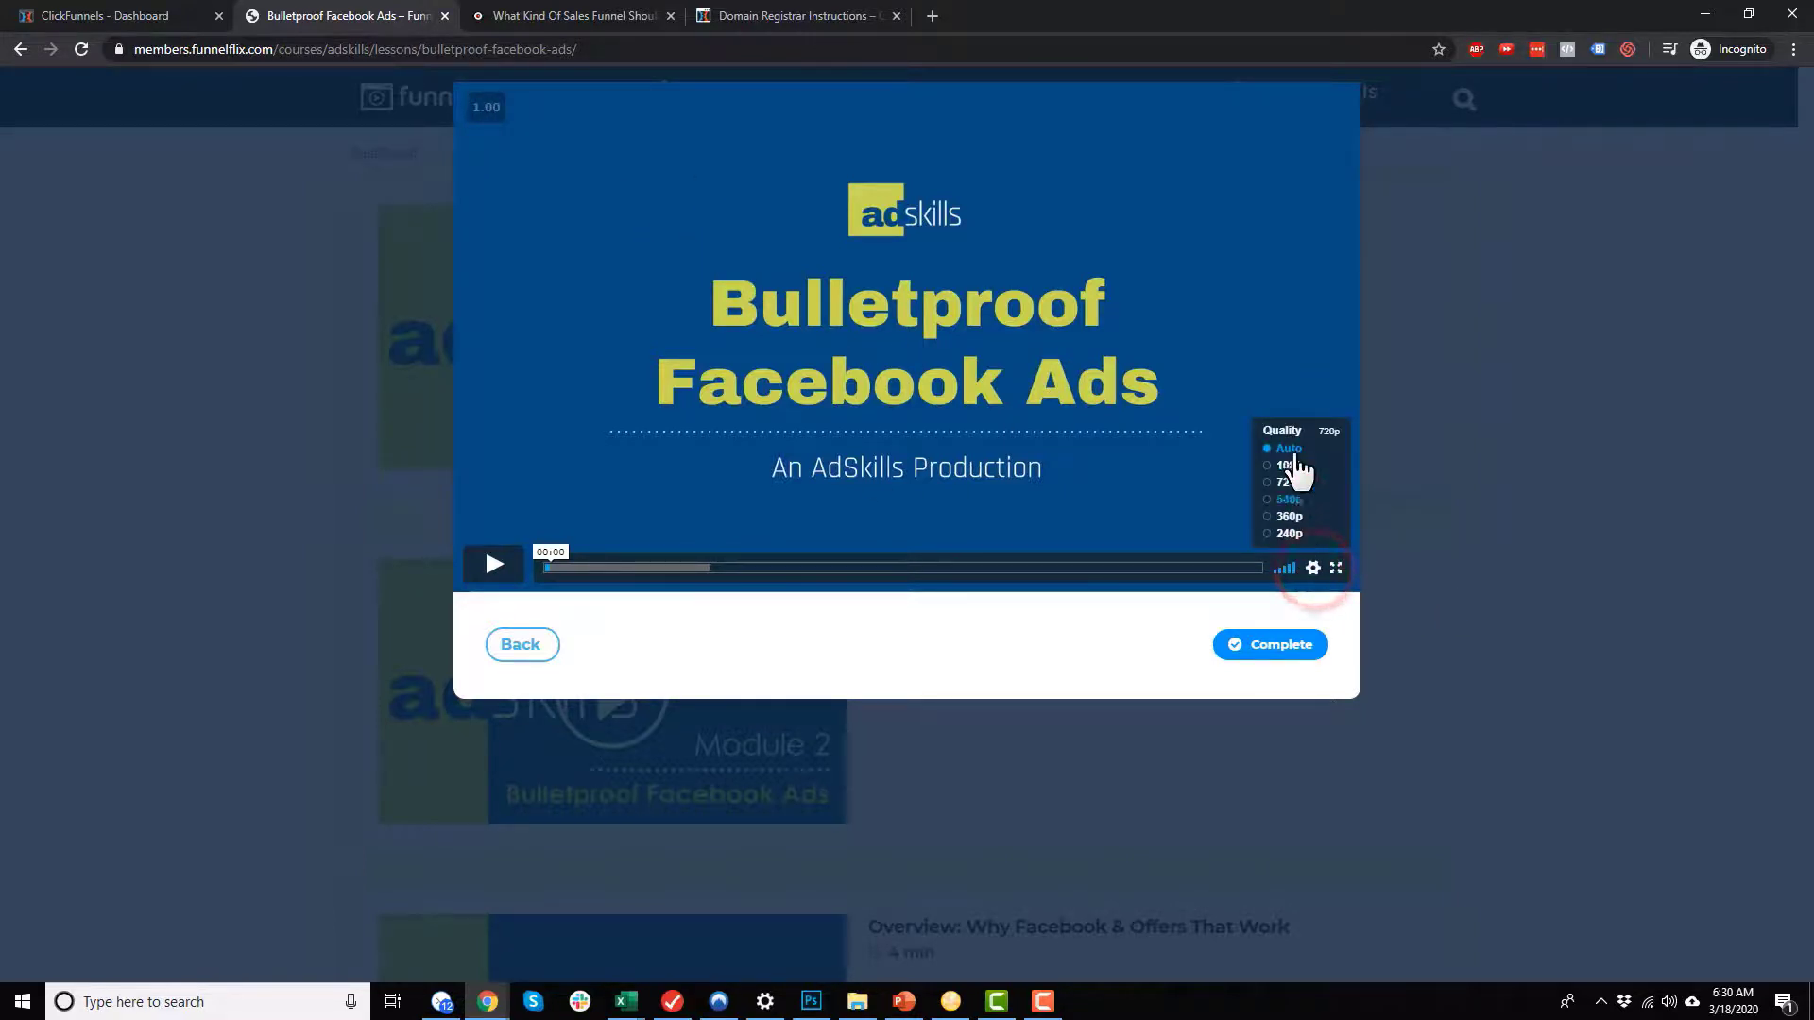
pyautogui.click(1314, 568)
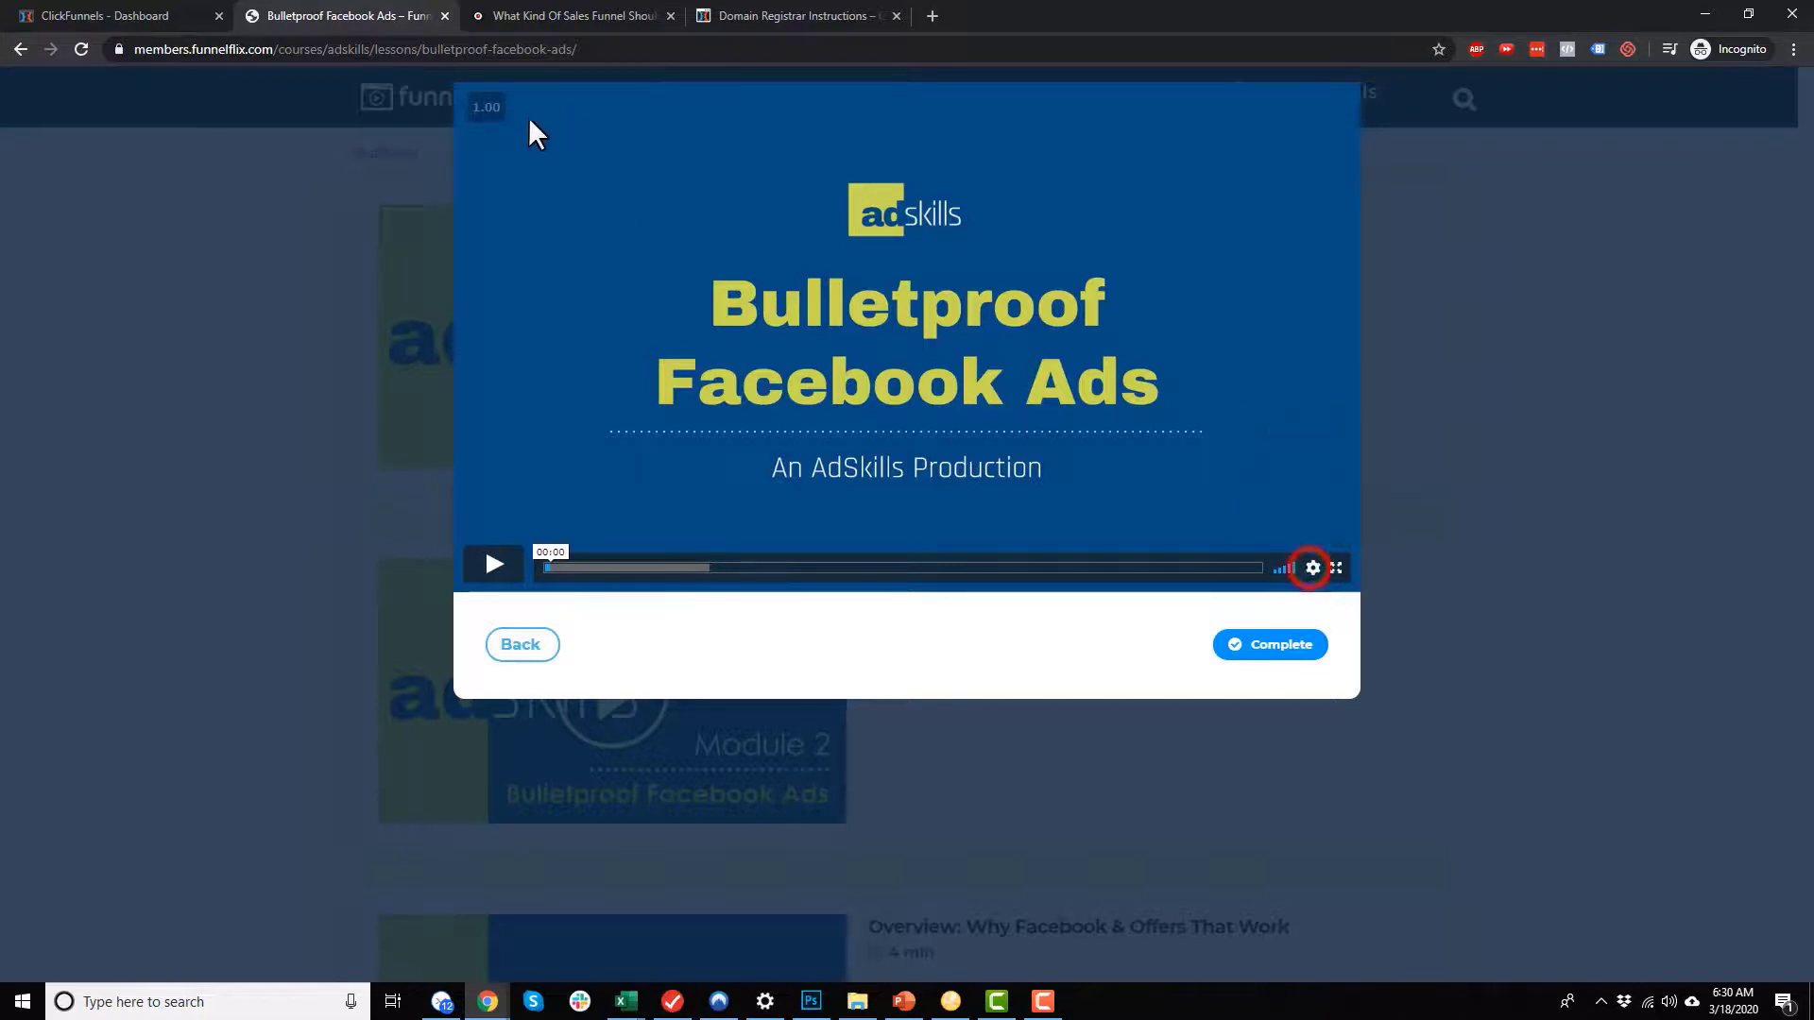
pyautogui.moveTo(493, 101)
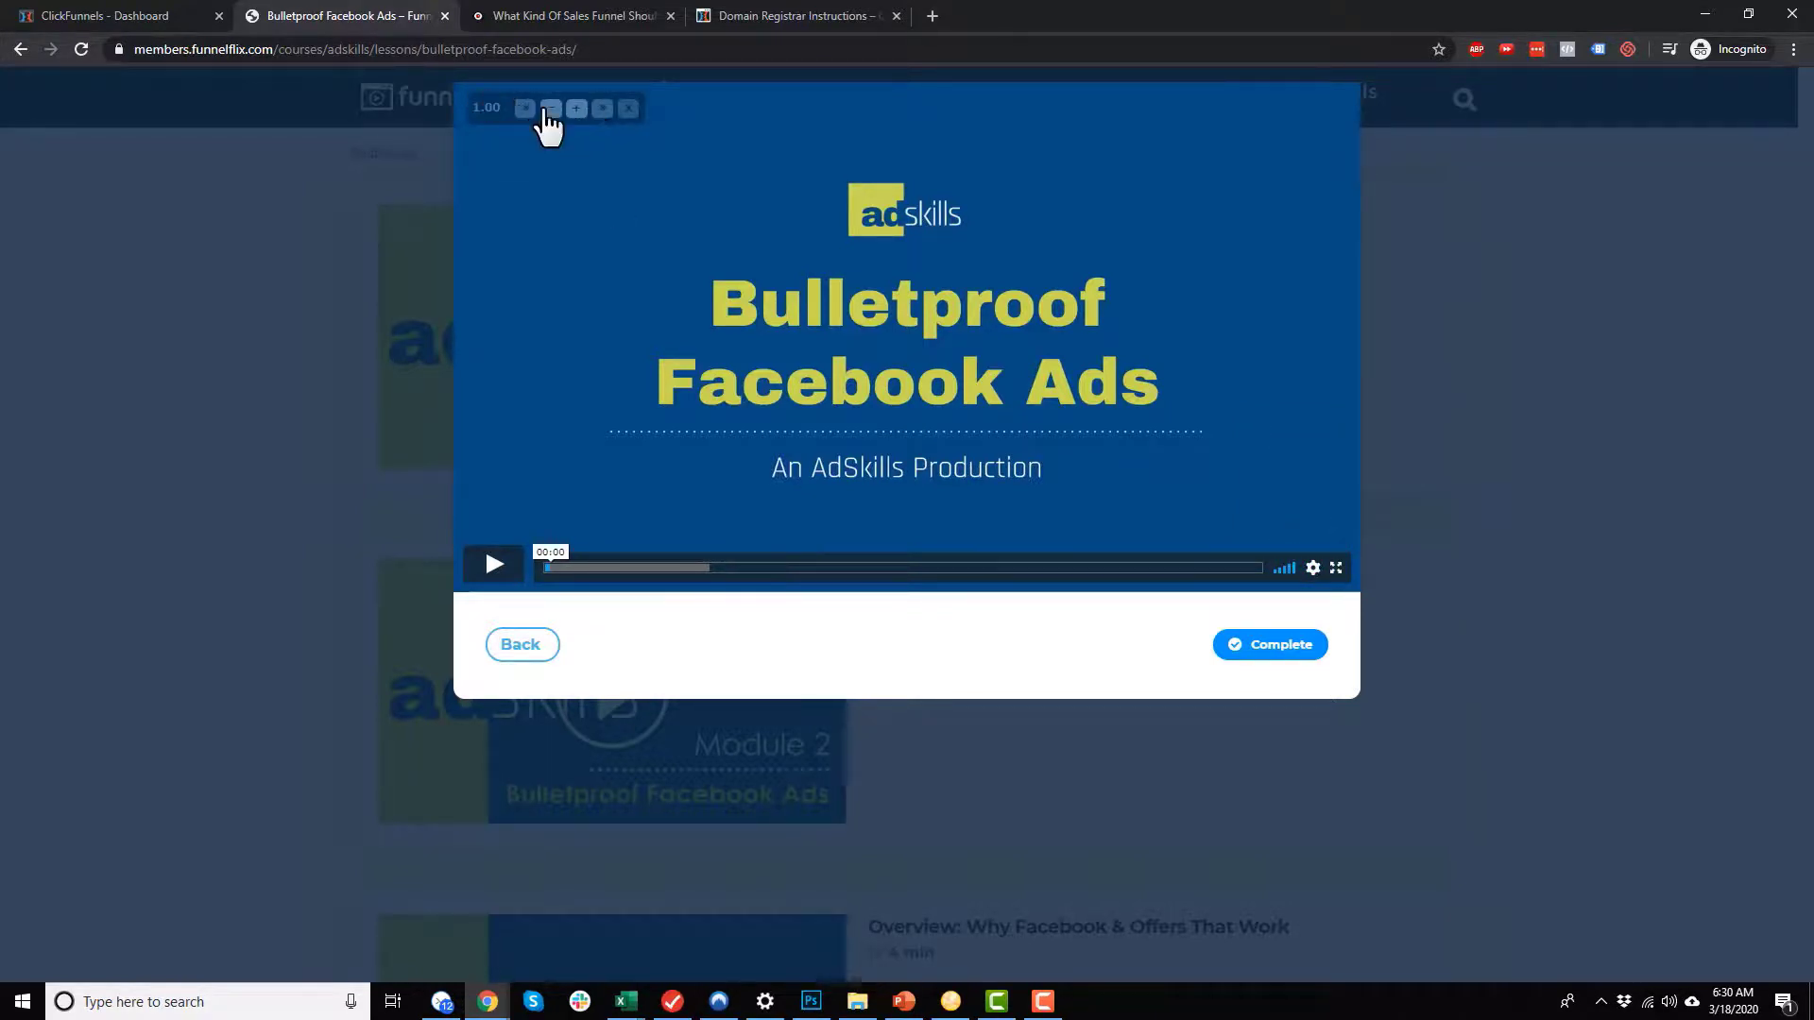
pyautogui.doubleClick(580, 111)
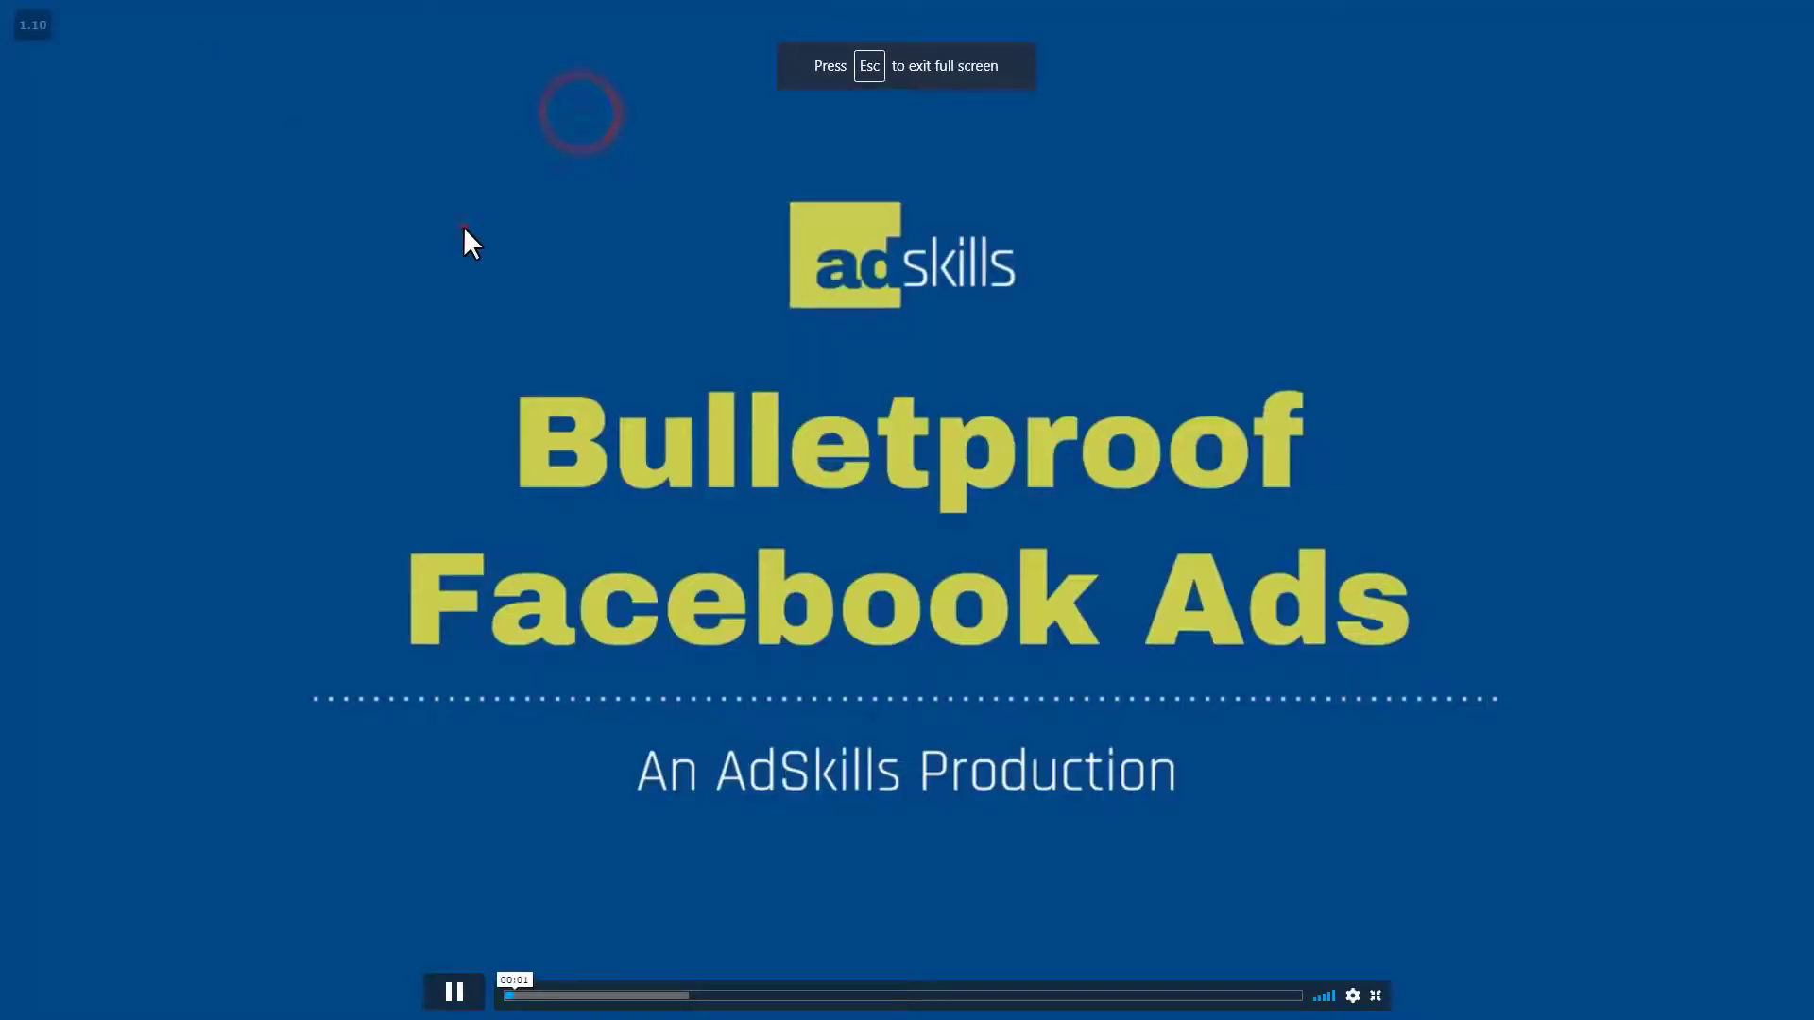